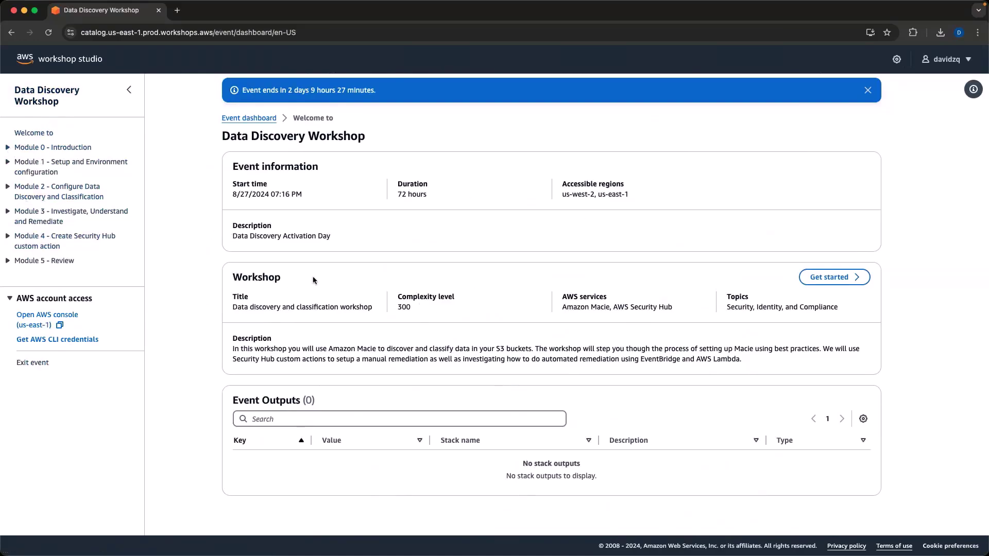
Open the AWS console for the workshop's us-east-1 account from the Workshop Studio sidebar.
{"action": "left_click_drag", "start_coordinate": [447, 312], "coordinate": [396, 296]}
{"action": "left_click", "coordinate": [400, 294]}
{"action": "left_click", "coordinate": [37, 316]}
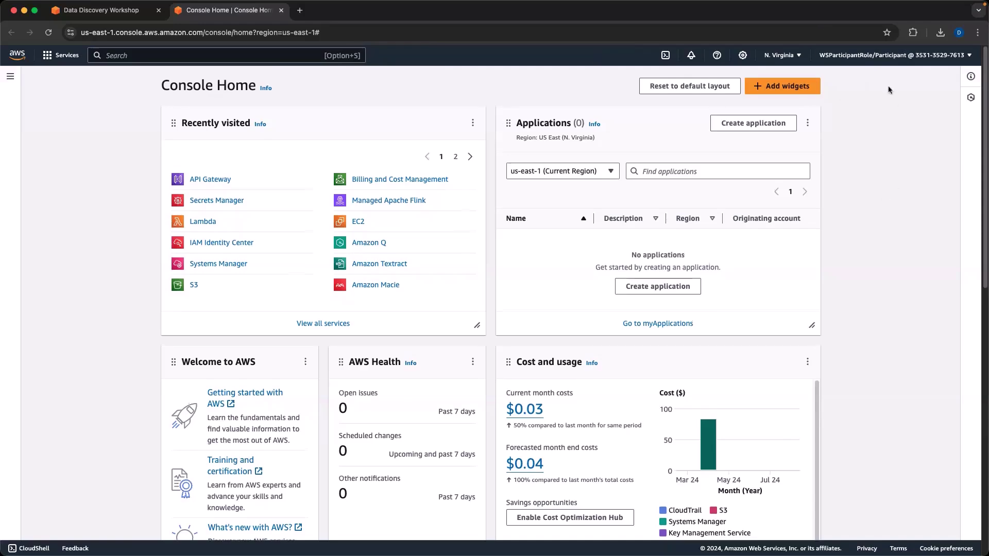
{"action": "left_click", "coordinate": [894, 55]}
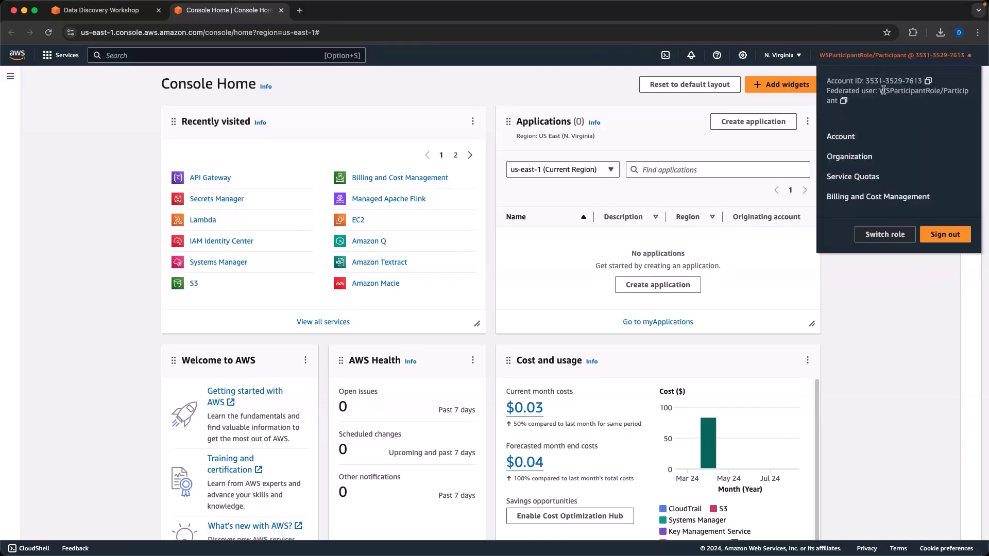
{"action": "left_click_drag", "start_coordinate": [879, 91], "coordinate": [862, 102]}
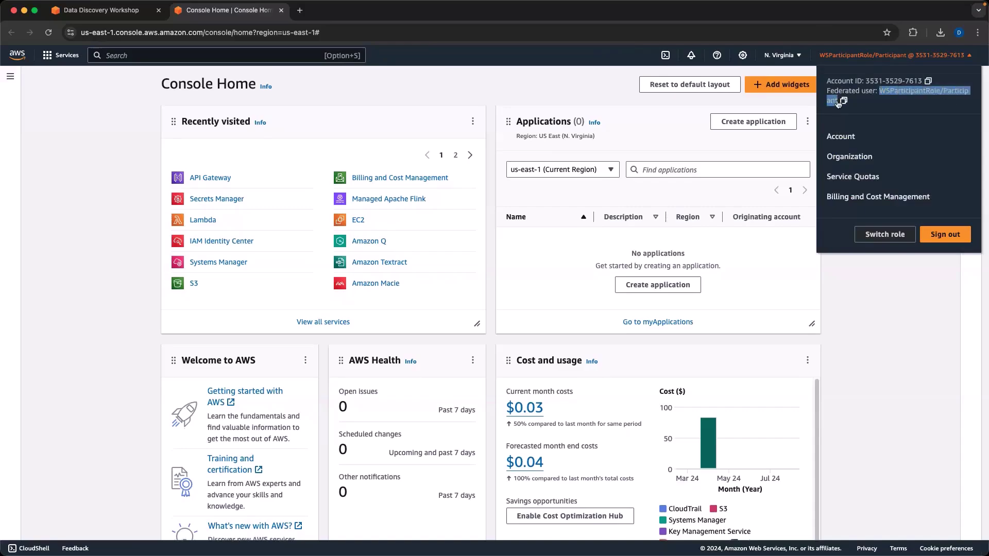
{"action": "left_click", "coordinate": [905, 324]}
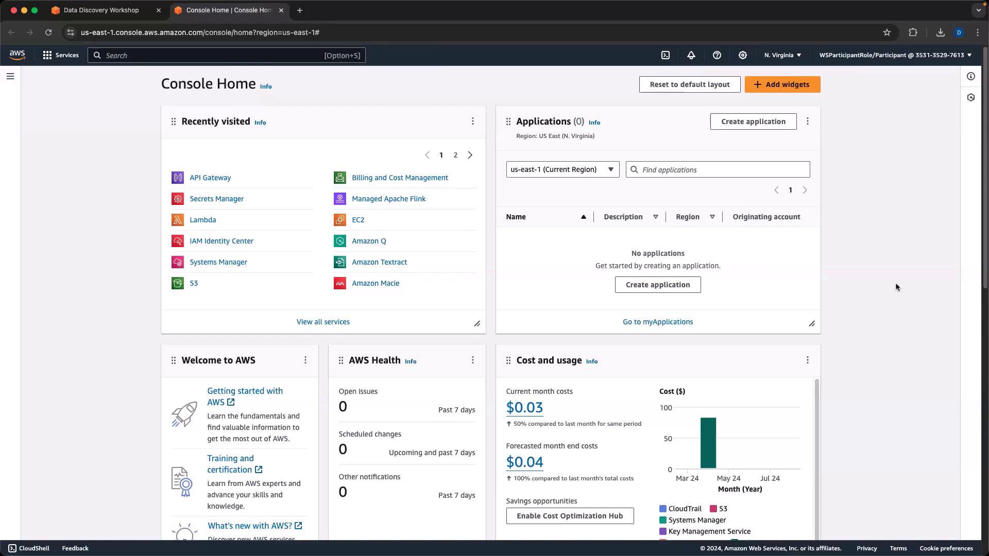
{"action": "left_click", "coordinate": [900, 55]}
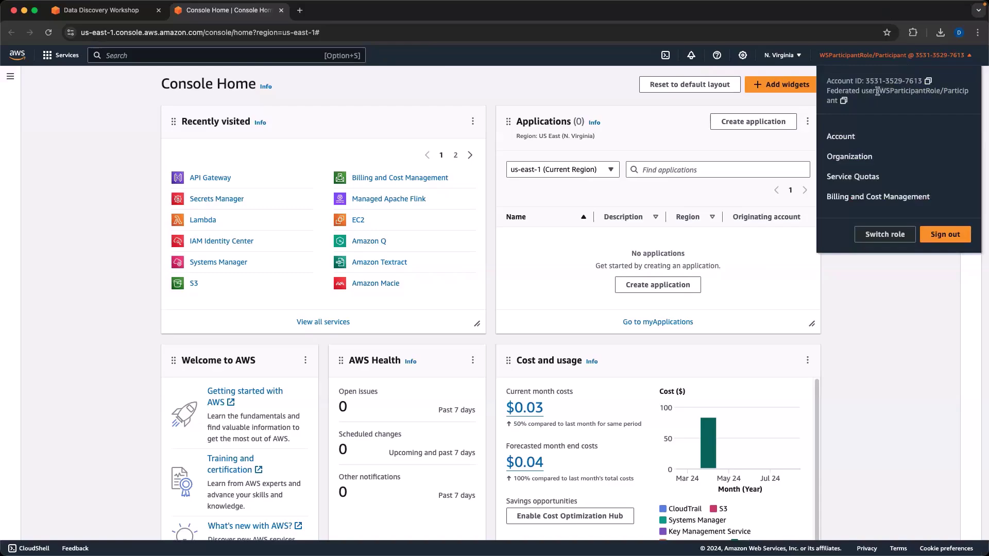
{"action": "left_click_drag", "start_coordinate": [882, 92], "coordinate": [941, 93]}
{"action": "left_click", "coordinate": [935, 93]}
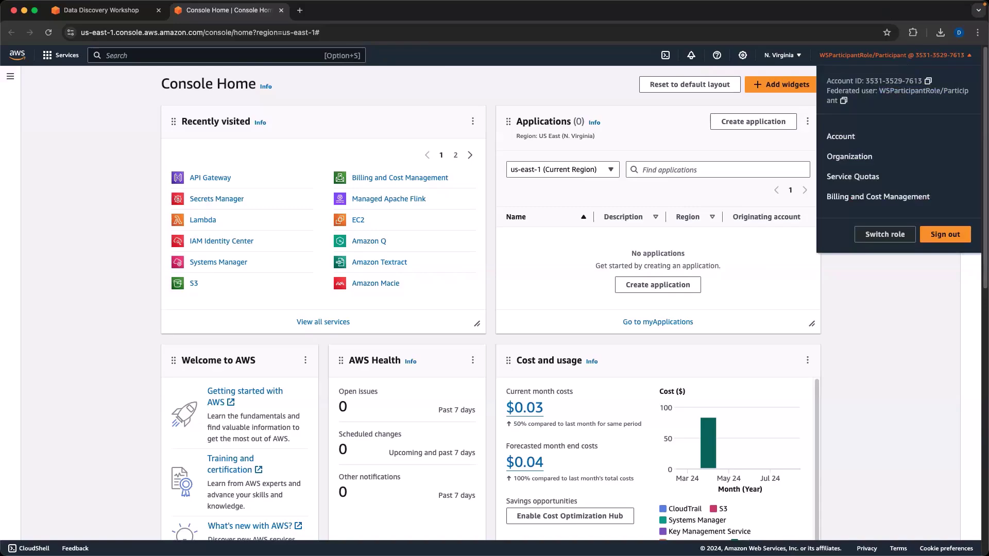
{"action": "left_click", "coordinate": [870, 304]}
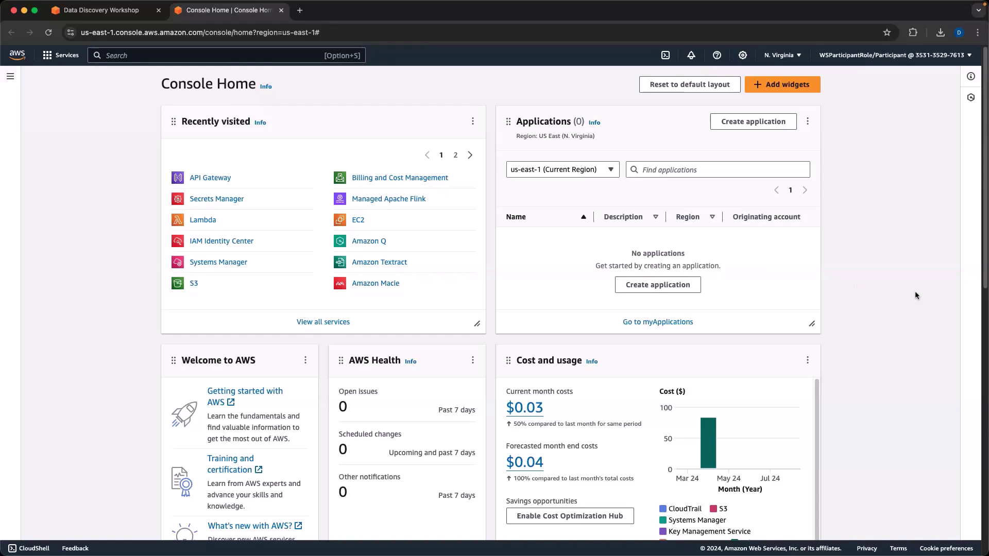
{"action": "left_click", "coordinate": [121, 11]}
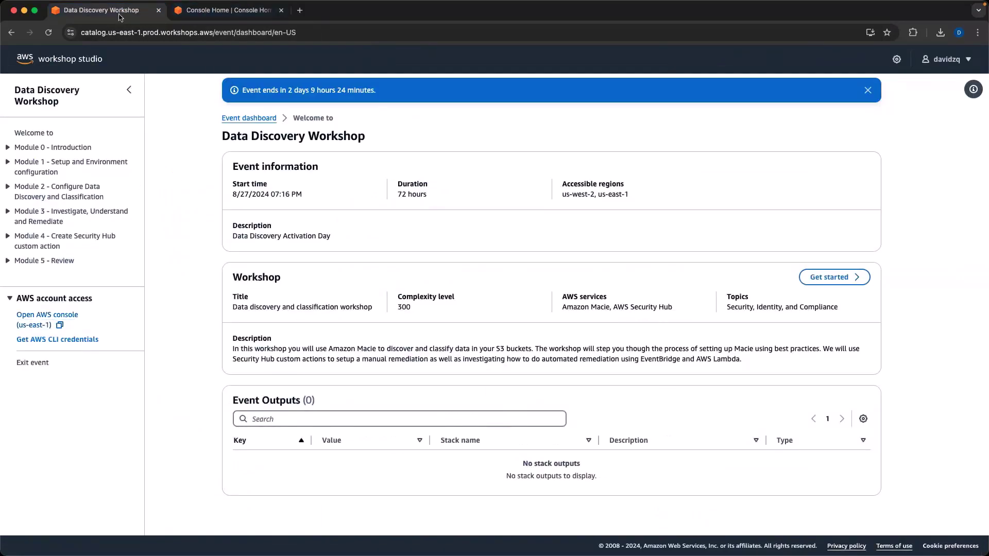
{"action": "left_click", "coordinate": [214, 12]}
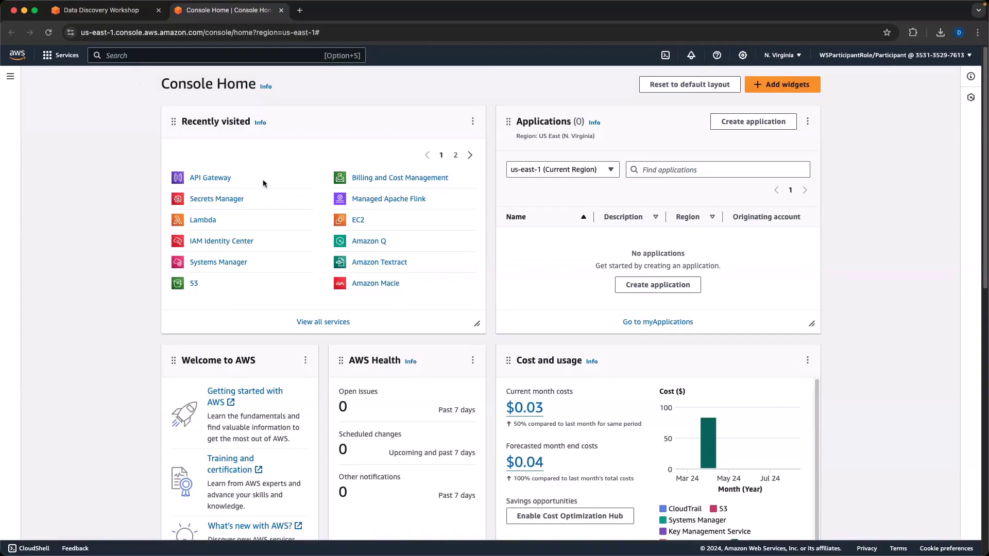
{"action": "left_click", "coordinate": [101, 11]}
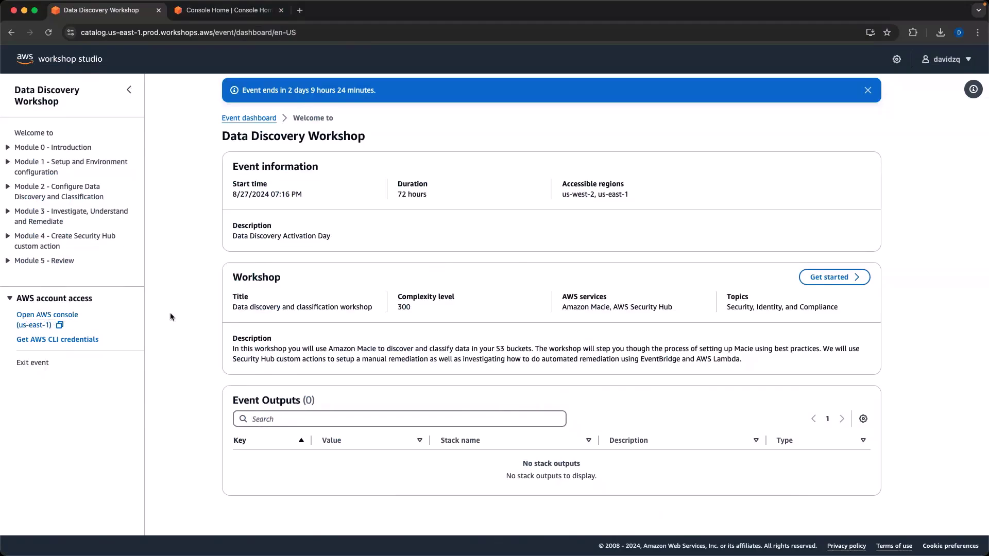
{"action": "left_click", "coordinate": [46, 316]}
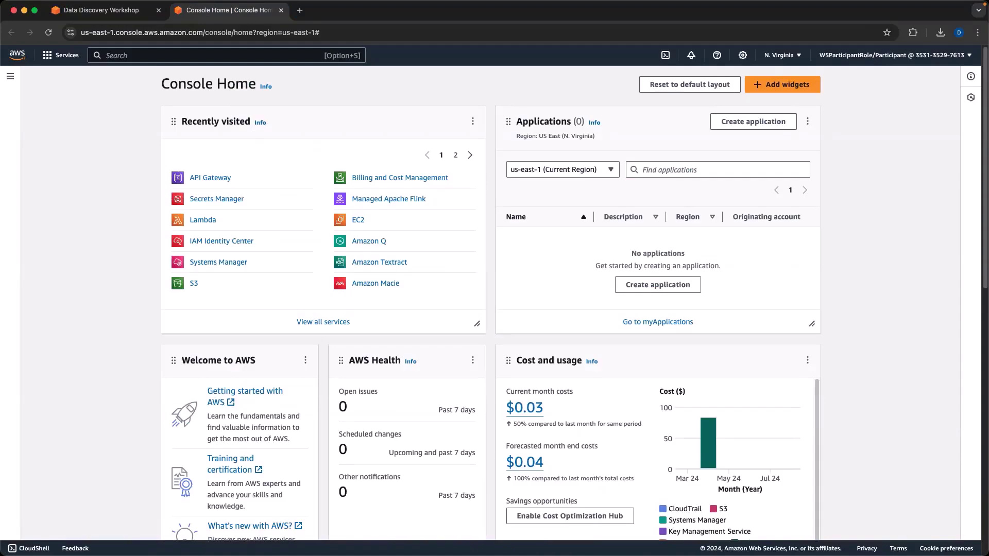
{"action": "key", "text": "ctrl+Up"}
{"action": "key", "text": "ctrl+Up"}
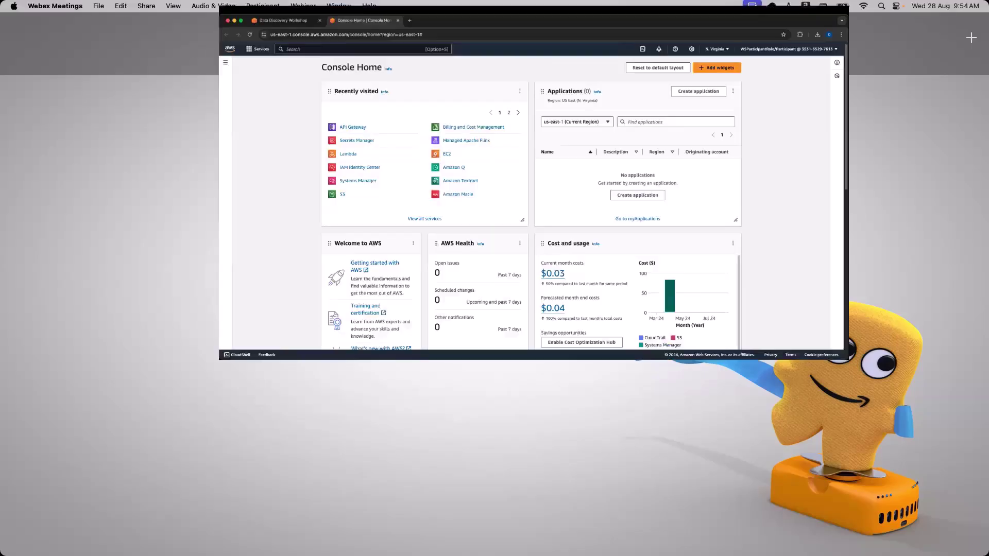
{"action": "key", "text": "ctrl+Up"}
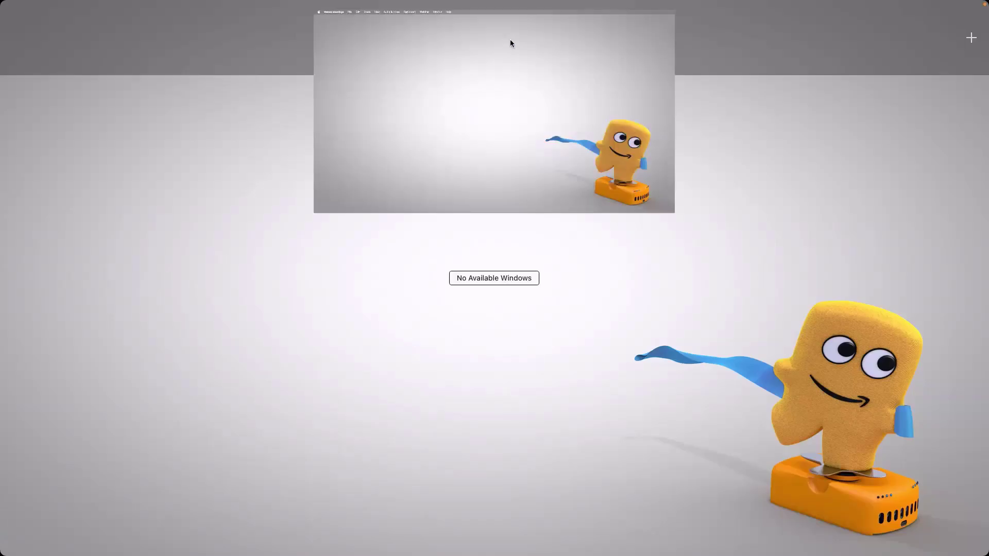
{"action": "left_click", "coordinate": [510, 39]}
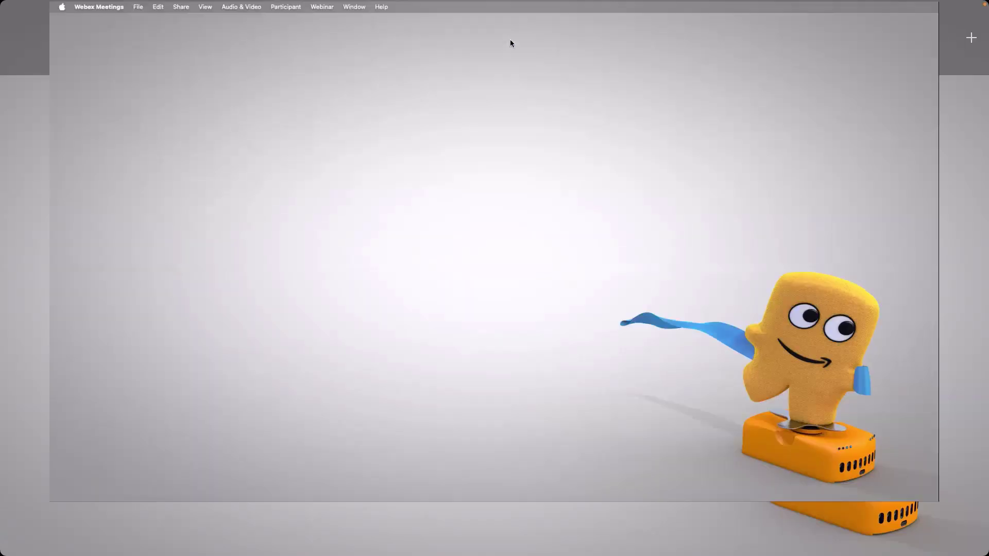
{"action": "key", "text": "ctrl+Right"}
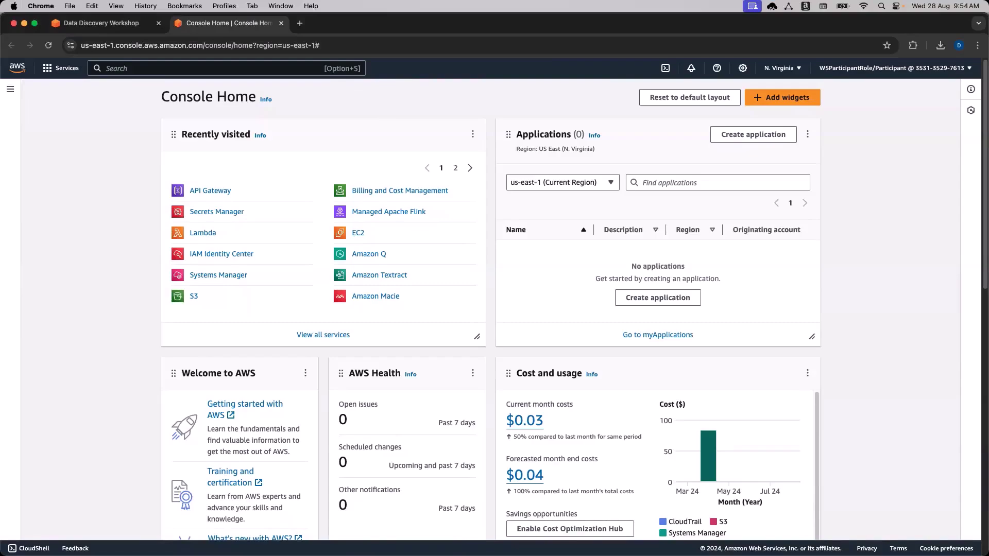
Open Module 0's Architecture page and scroll down to the Macie bucket classification diagram.
{"action": "left_click", "coordinate": [101, 23]}
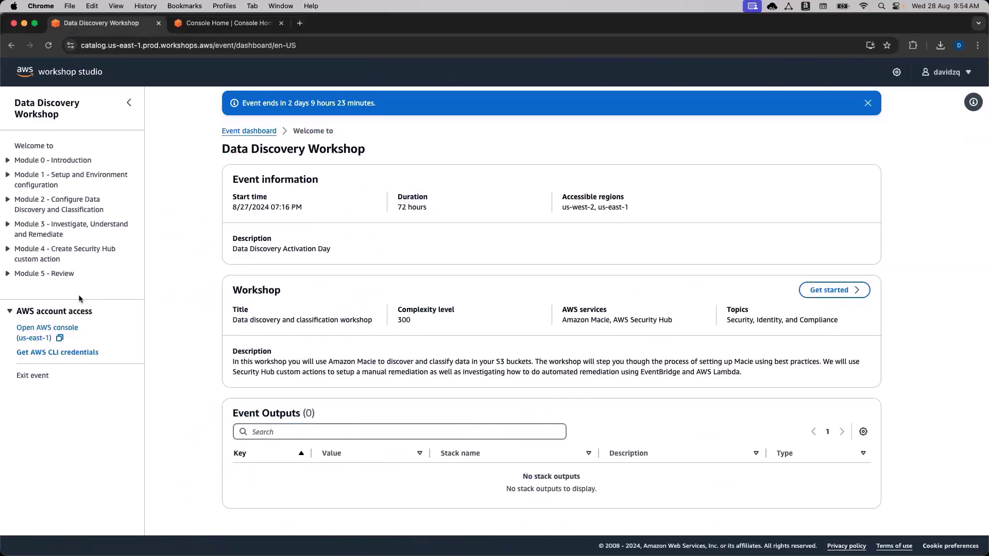
{"action": "left_click", "coordinate": [37, 173]}
{"action": "scroll", "coordinate": [629, 313], "scroll_direction": "down", "scroll_amount": 1}
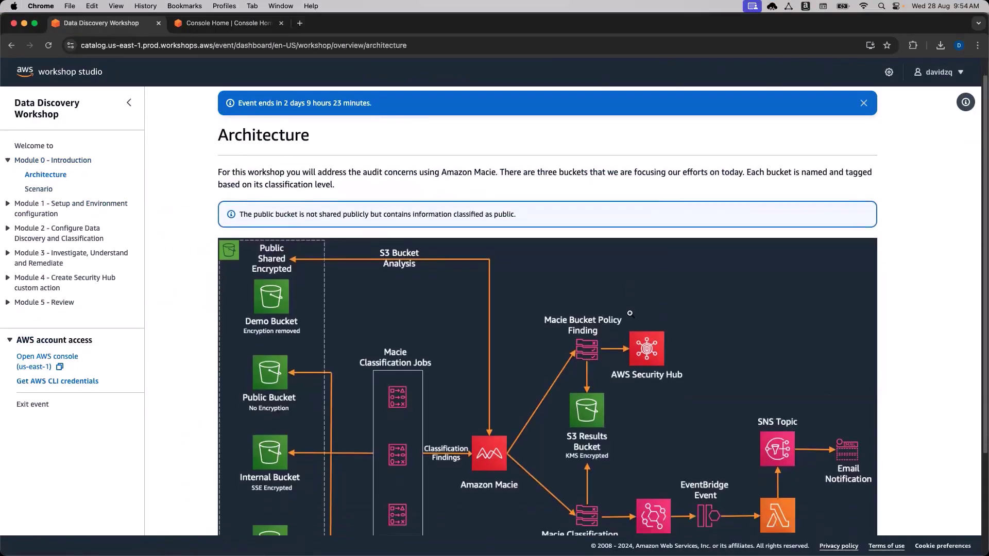
{"action": "scroll", "coordinate": [629, 313], "scroll_direction": "down", "scroll_amount": 2}
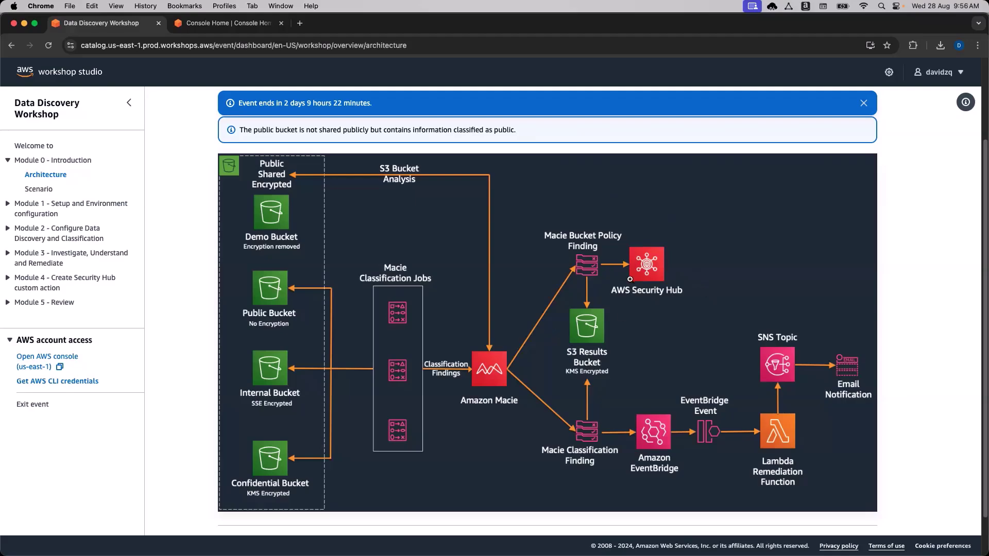
Open the Scenario page under Module 0 - Introduction.
{"action": "left_click", "coordinate": [48, 190]}
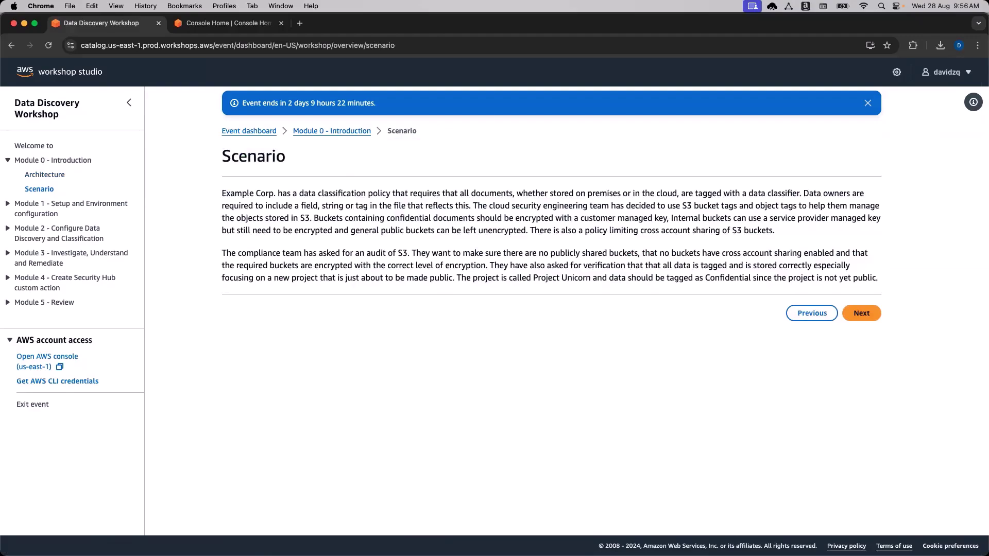
{"action": "key", "text": "ctrl+Up"}
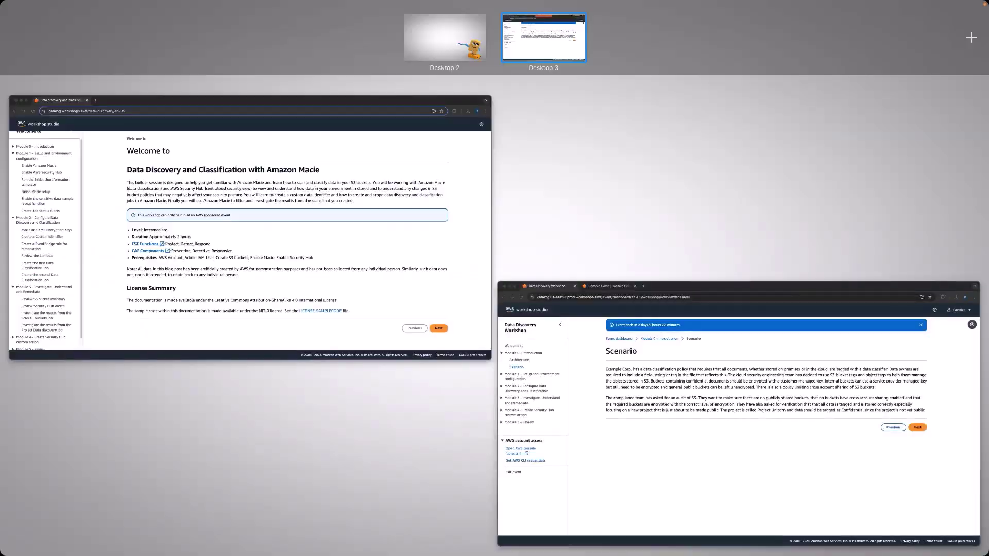
{"action": "key", "text": "Escape"}
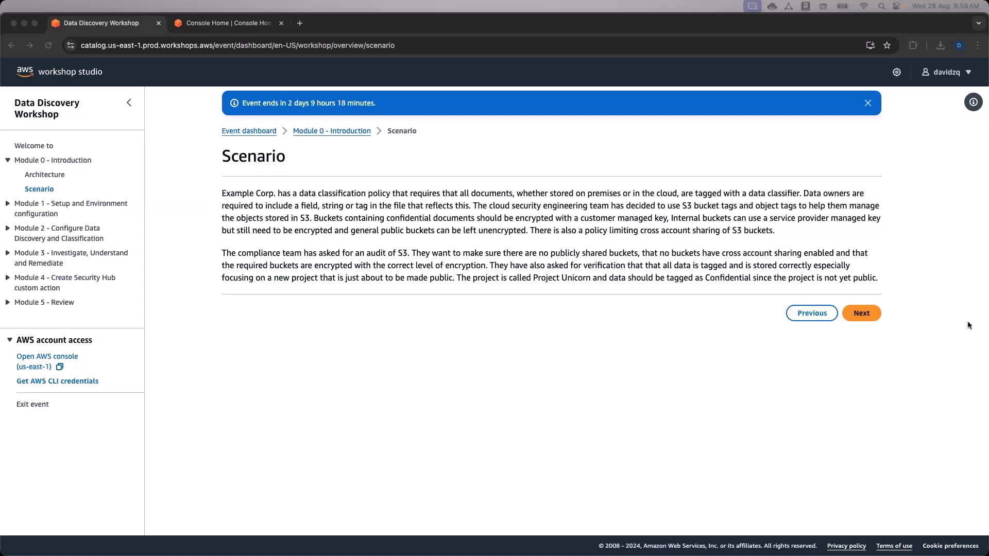
Advance past the Module 1 setup overview to the Enable Amazon Macie page.
{"action": "left_click", "coordinate": [69, 204]}
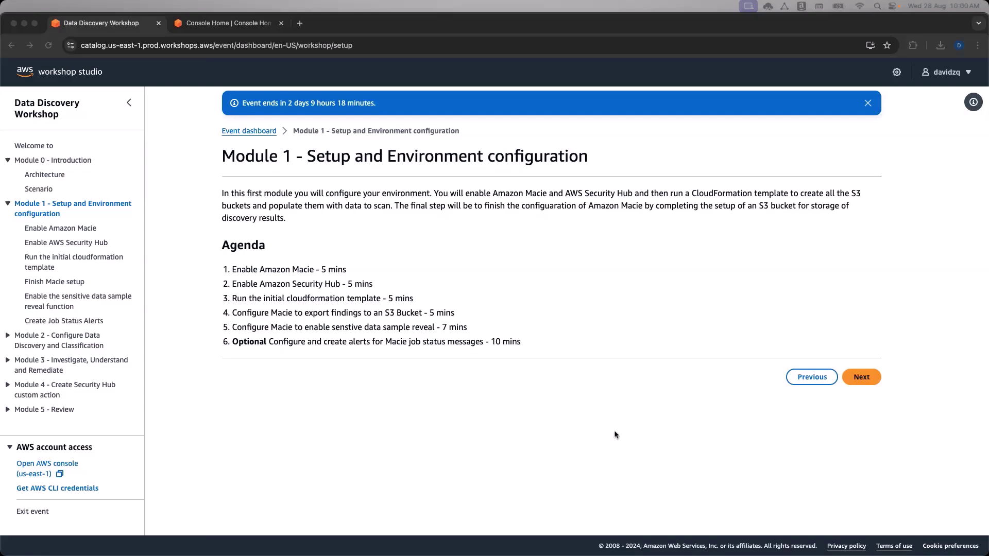
{"action": "left_click", "coordinate": [861, 377]}
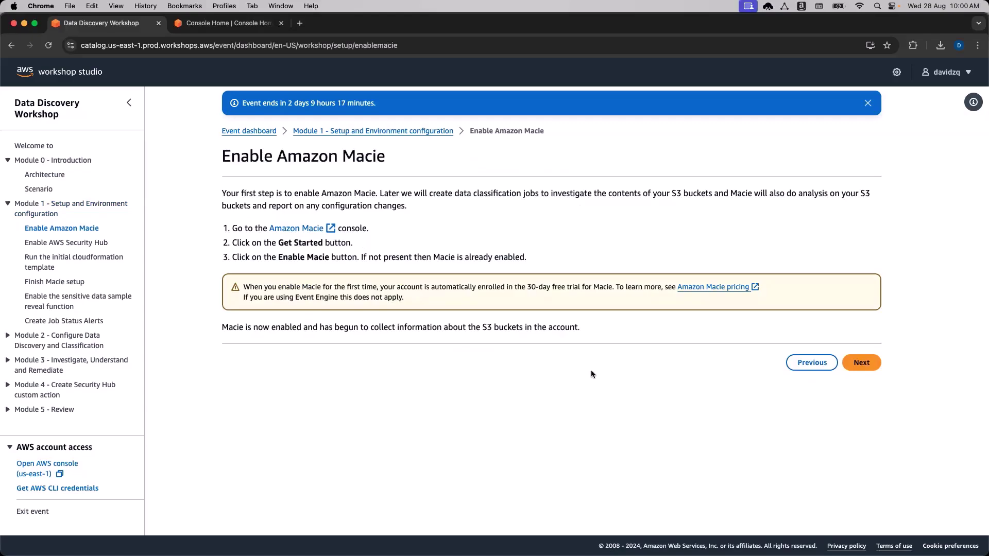
Search the console for 'Macie', open Amazon Macie and start its Get started setup.
{"action": "left_click", "coordinate": [227, 26]}
{"action": "left_click", "coordinate": [273, 66]}
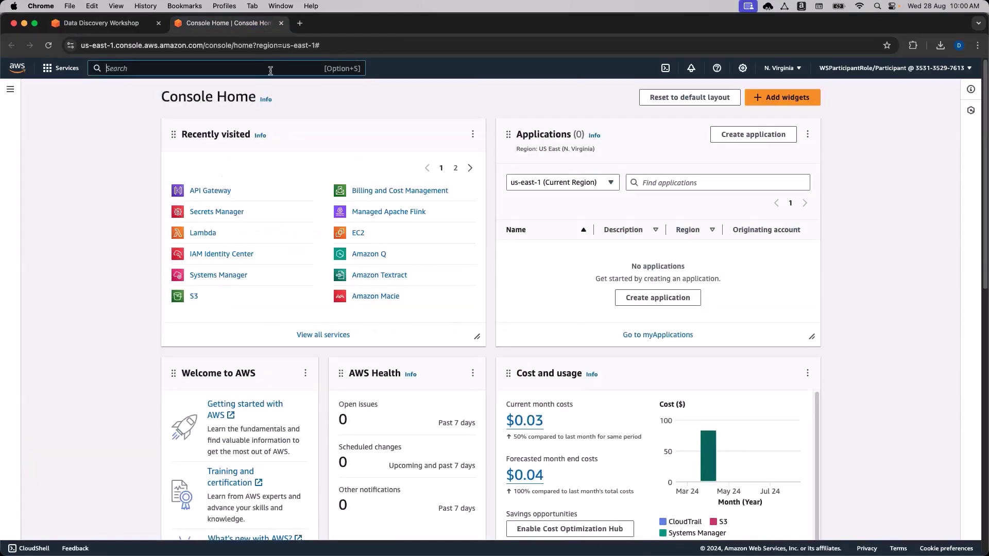
{"action": "type", "text": "Macie"}
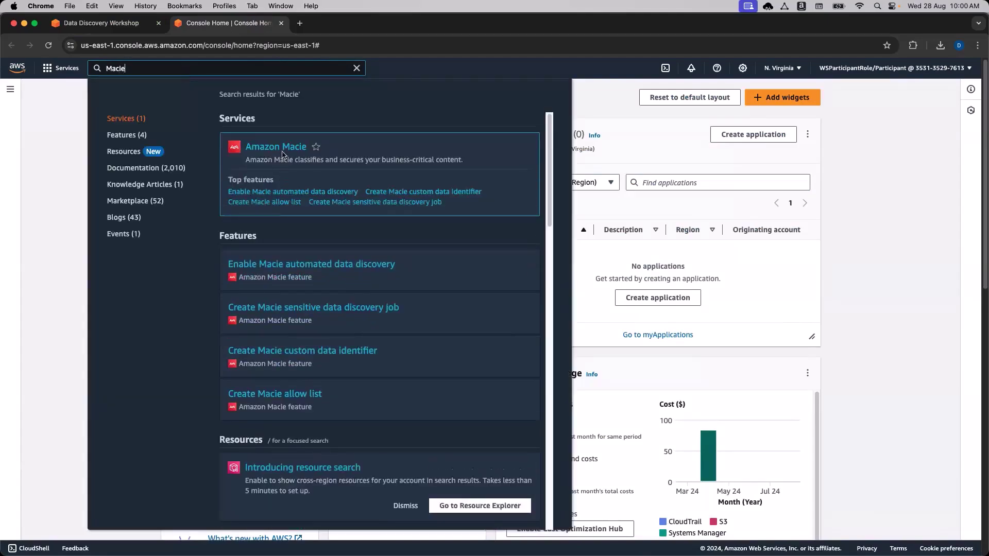
{"action": "left_click", "coordinate": [282, 148]}
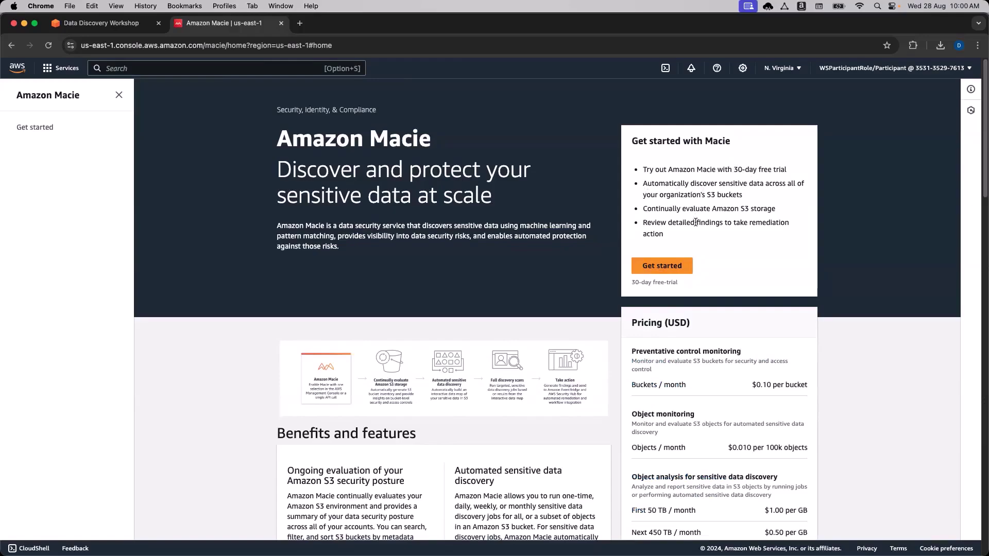
{"action": "left_click_drag", "start_coordinate": [702, 169], "coordinate": [761, 169]}
{"action": "left_click", "coordinate": [700, 221]}
{"action": "left_click", "coordinate": [662, 266]}
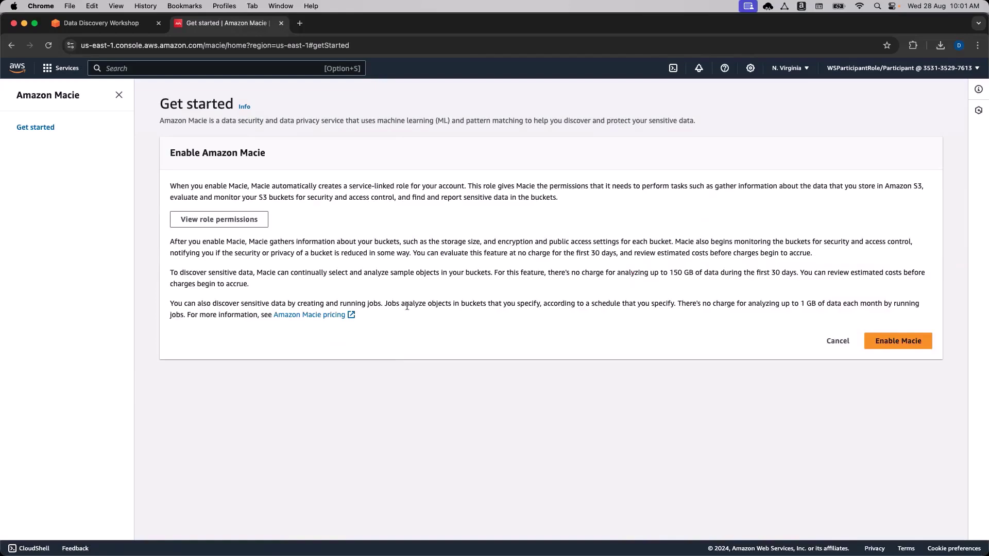
Enable Amazon Macie, then return to the workshop's Enable Amazon Macie instructions.
{"action": "left_click", "coordinate": [894, 340]}
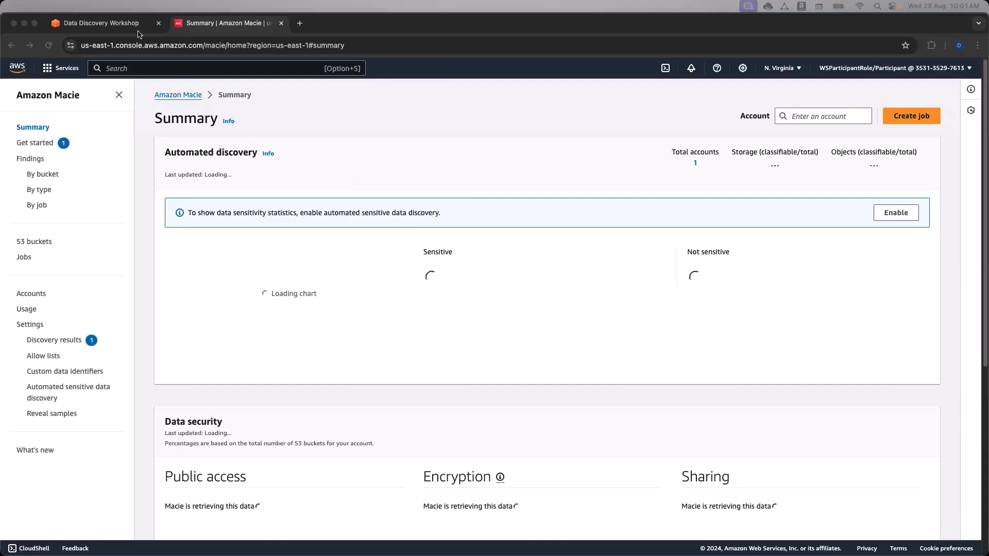
{"action": "left_click", "coordinate": [103, 23]}
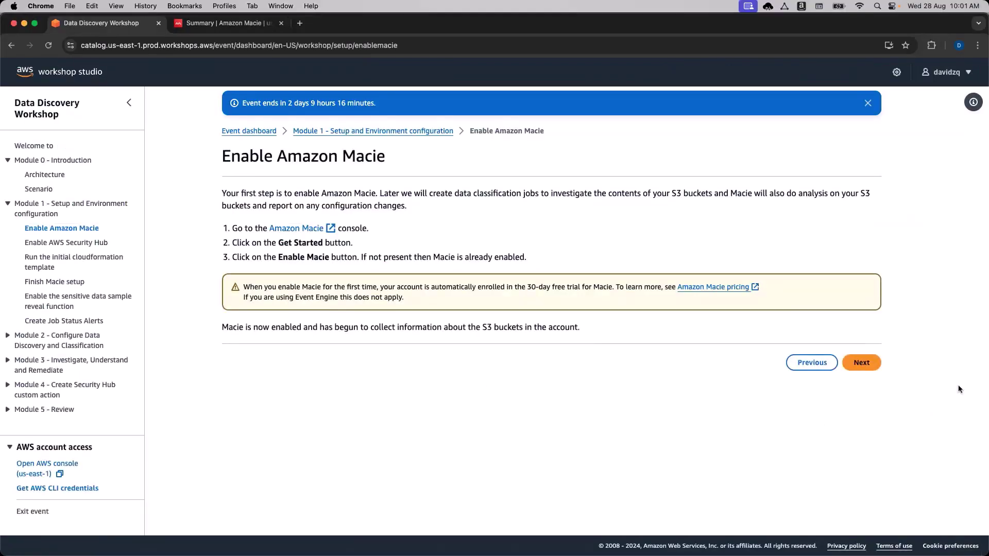
Advance the workshop to the Enable AWS Security Hub step and reopen the Macie console.
{"action": "left_click", "coordinate": [858, 364]}
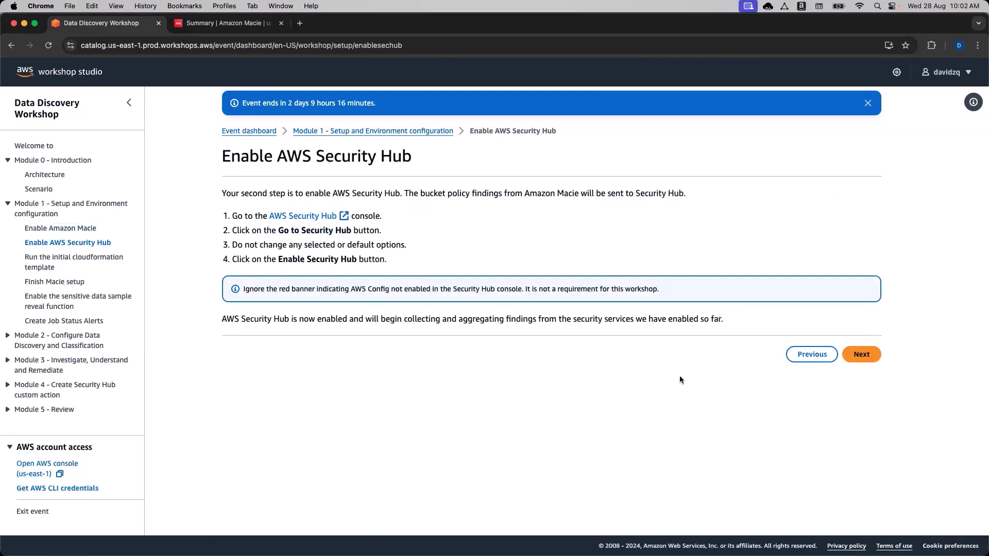
{"action": "left_click", "coordinate": [226, 23]}
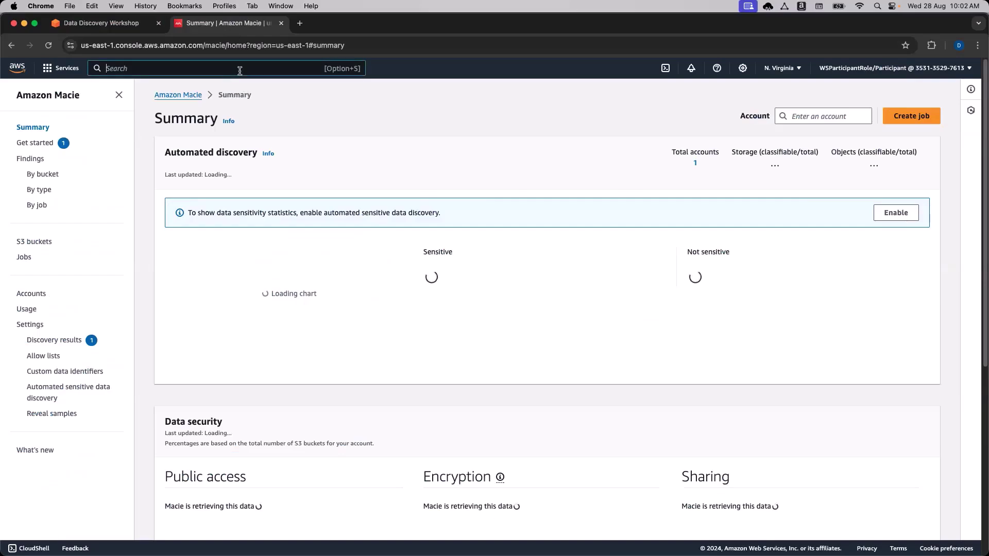
{"action": "type", "text": "Macie"}
{"action": "left_click", "coordinate": [274, 145]}
Check the Security Hub instructions, then search the console for 'Security Hub'.
{"action": "left_click", "coordinate": [118, 26]}
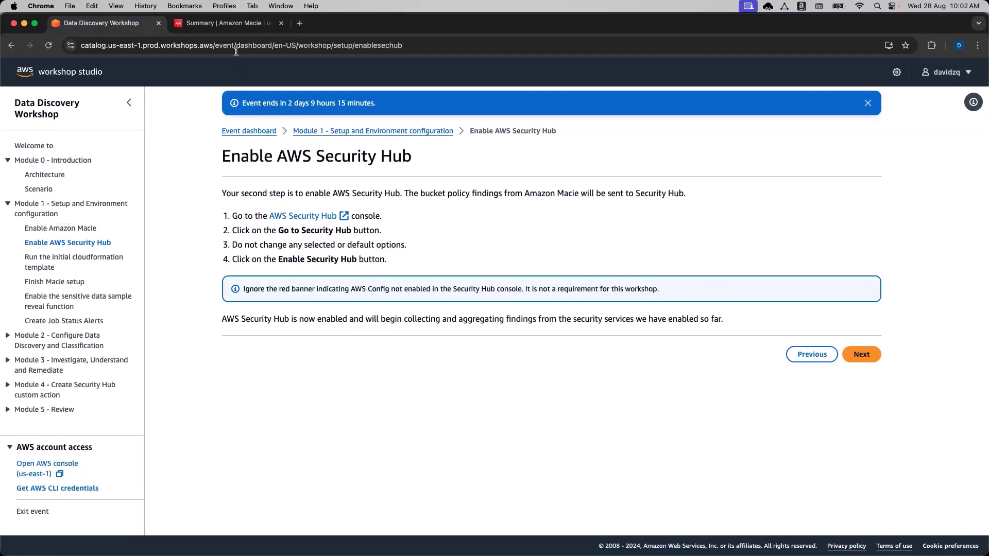
{"action": "left_click", "coordinate": [235, 26]}
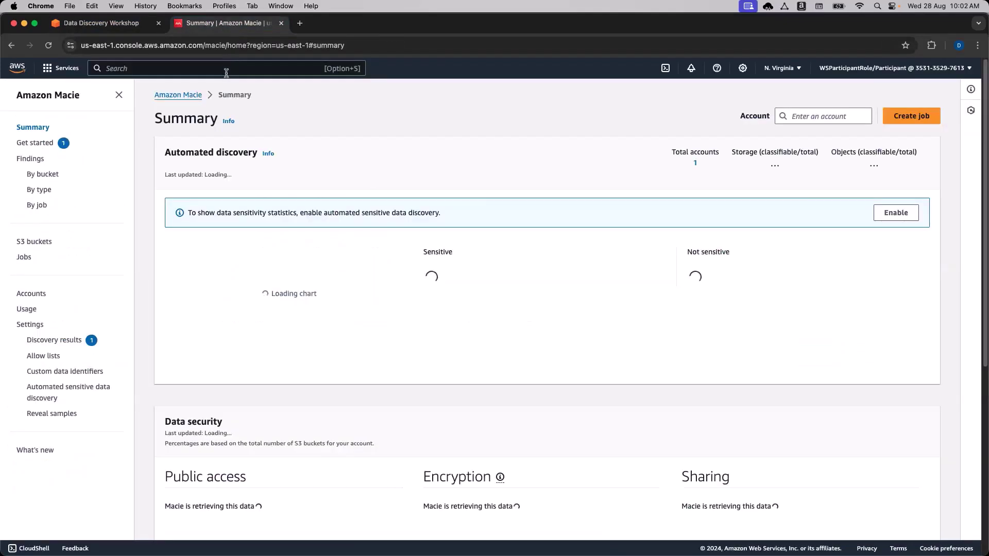
{"action": "type", "text": "Security Hub"}
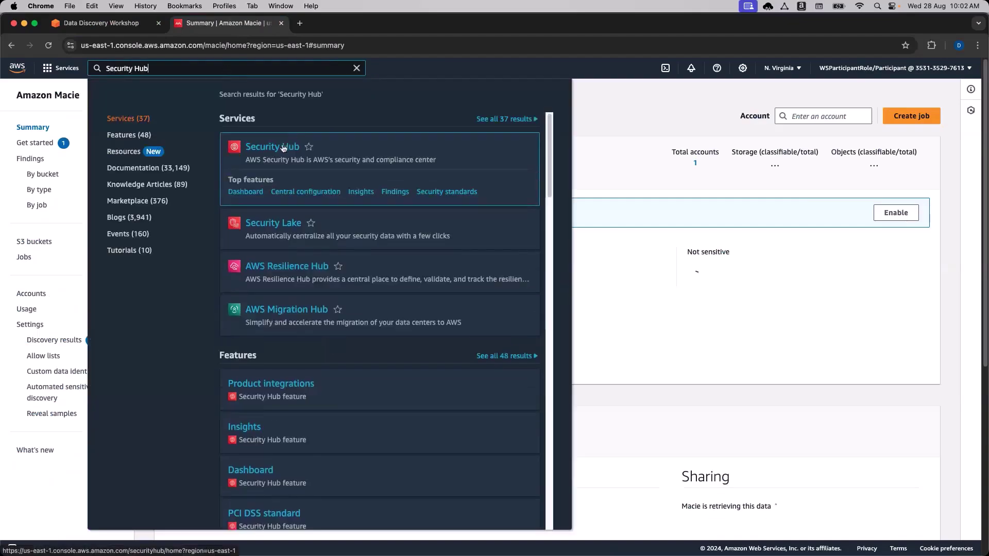
Enable AWS Security Hub with its default security standards.
{"action": "left_click", "coordinate": [282, 148]}
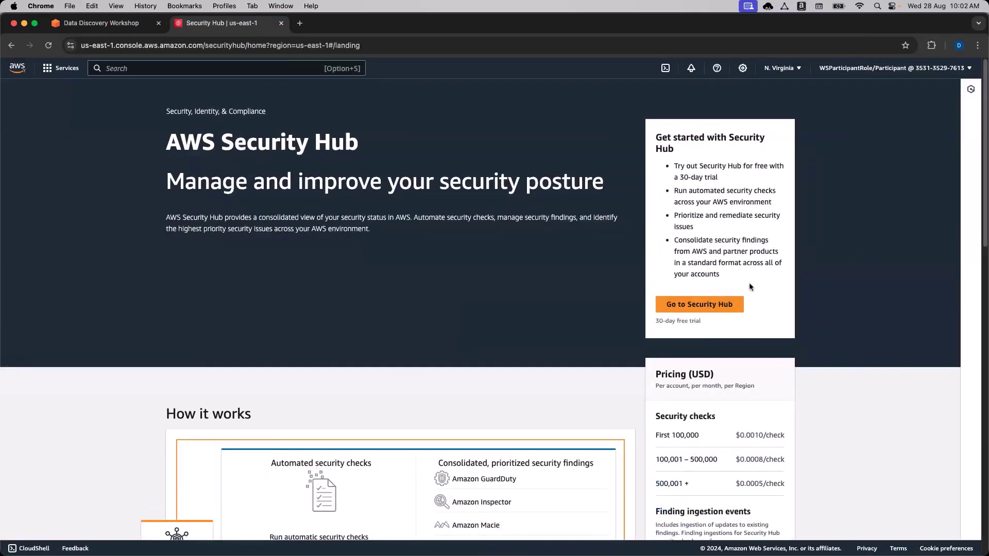
{"action": "left_click", "coordinate": [705, 304]}
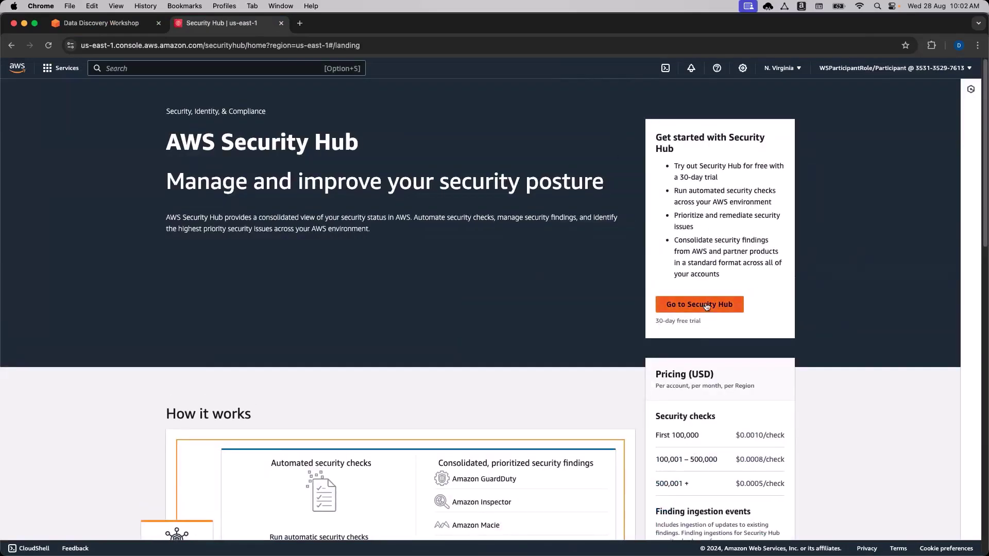
{"action": "scroll", "coordinate": [466, 359], "scroll_direction": "down", "scroll_amount": 2}
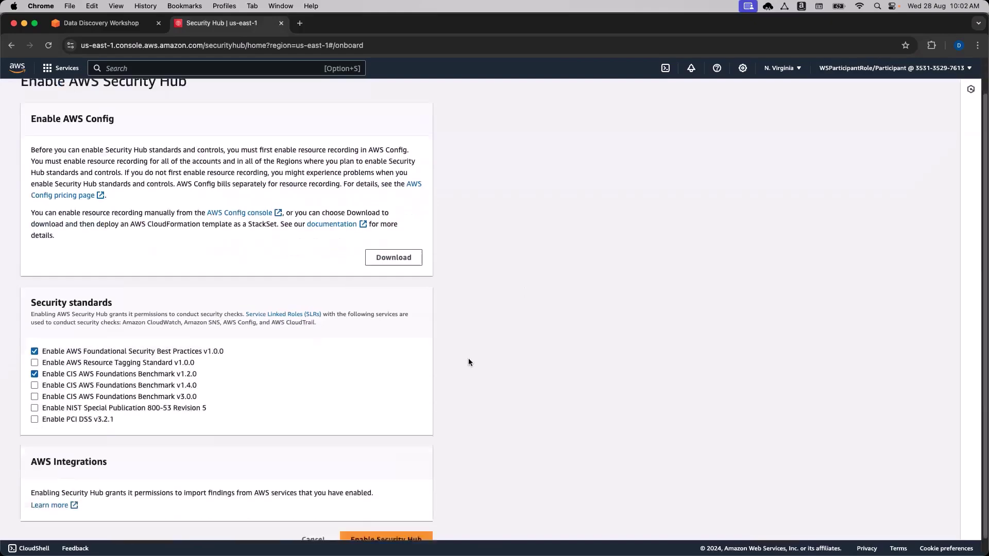
{"action": "left_click", "coordinate": [402, 523]}
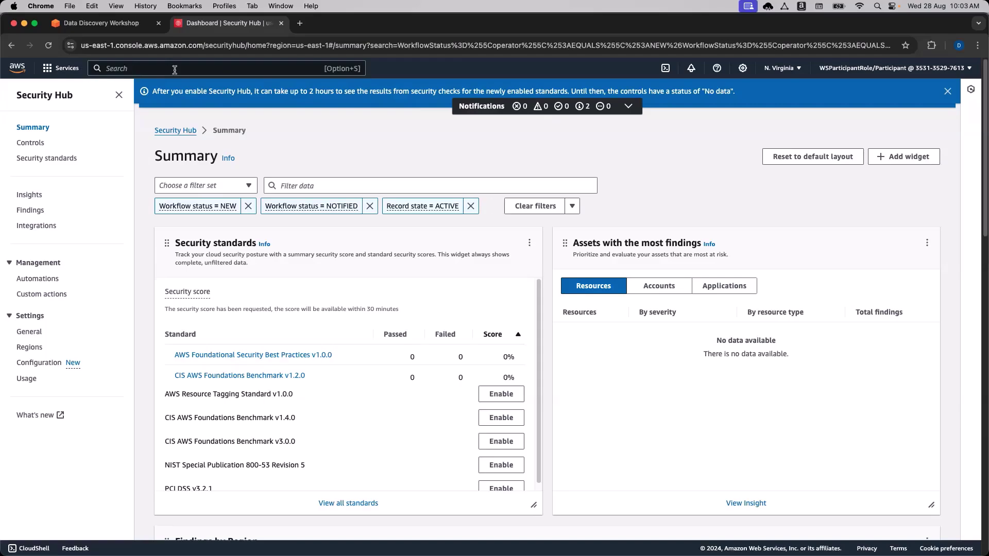
Advance the workshop to the CloudFormation template step and return the console to Console Home.
{"action": "left_click", "coordinate": [126, 24]}
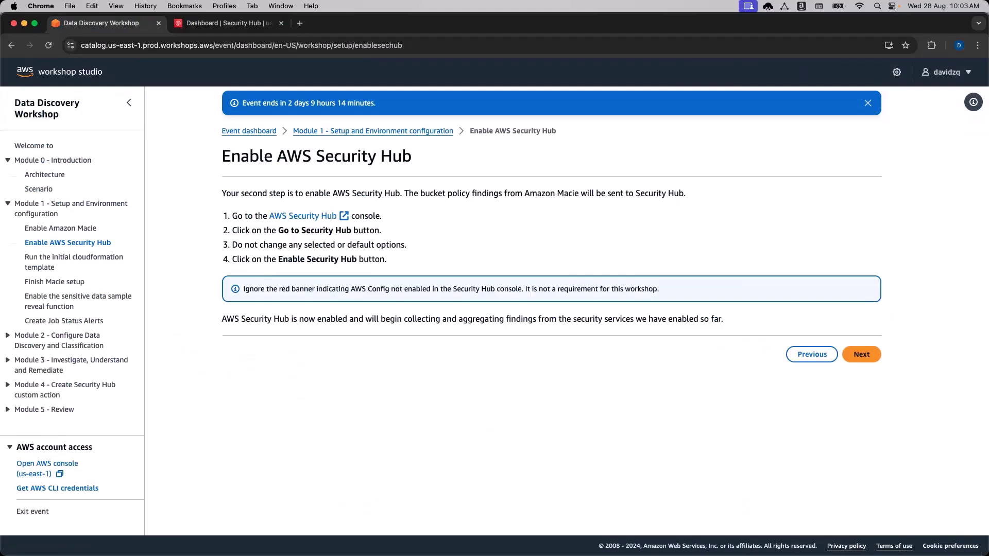
{"action": "left_click", "coordinate": [861, 355]}
{"action": "scroll", "coordinate": [884, 350], "scroll_direction": "down", "scroll_amount": 1}
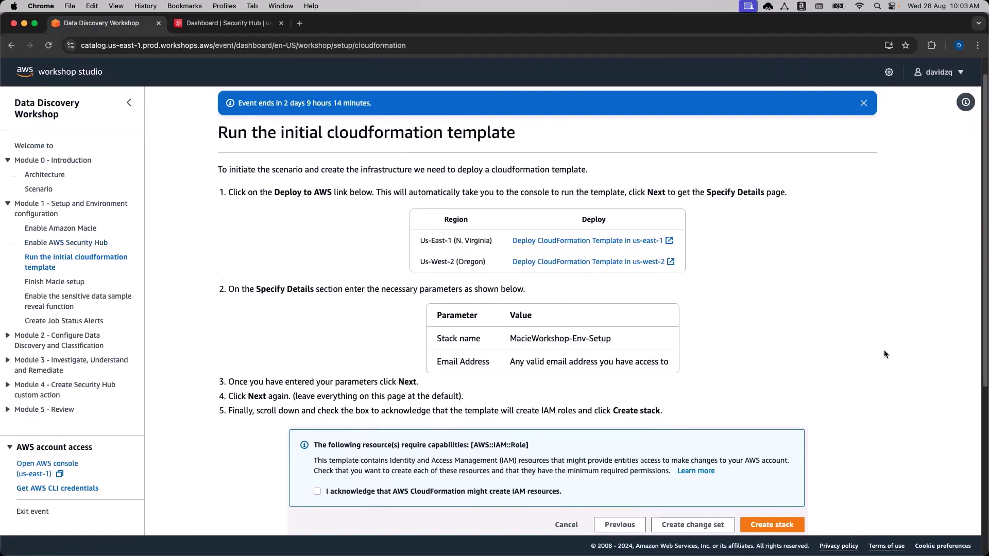
{"action": "scroll", "coordinate": [833, 342], "scroll_direction": "up", "scroll_amount": 1}
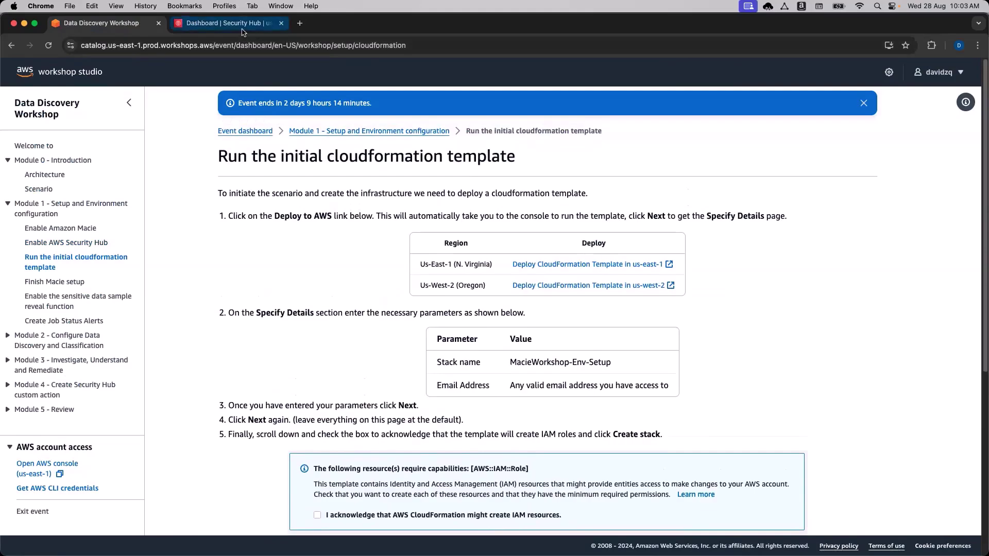
{"action": "left_click", "coordinate": [226, 23]}
{"action": "left_click", "coordinate": [19, 72]}
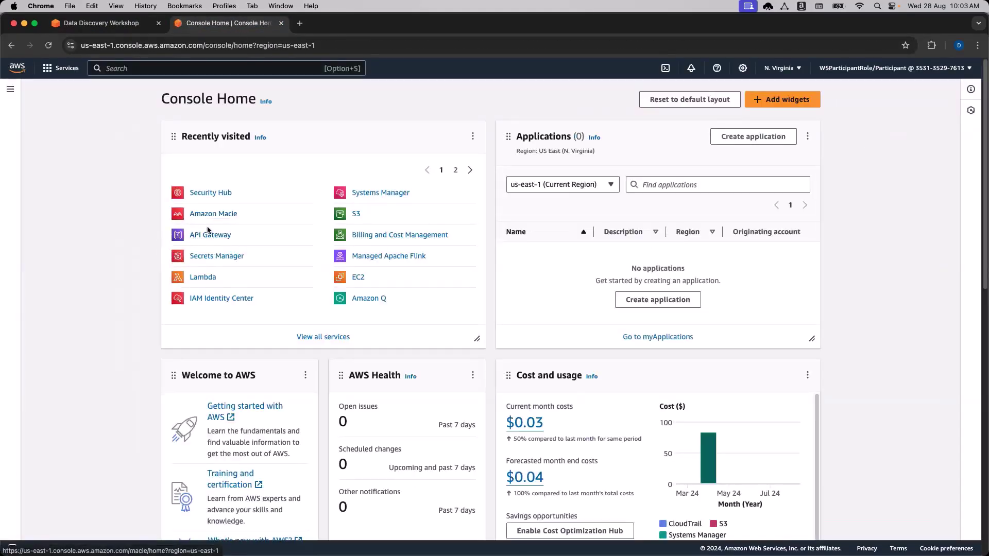
Reopen the Amazon Macie console, then the Security Hub summary dashboard.
{"action": "left_click", "coordinate": [194, 69]}
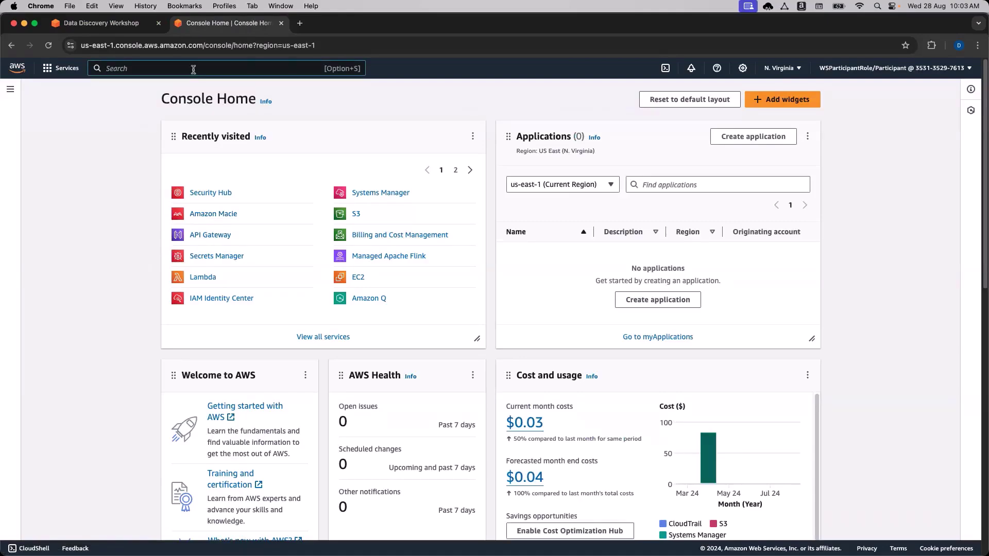
{"action": "type", "text": "Macie"}
{"action": "left_click", "coordinate": [285, 148]}
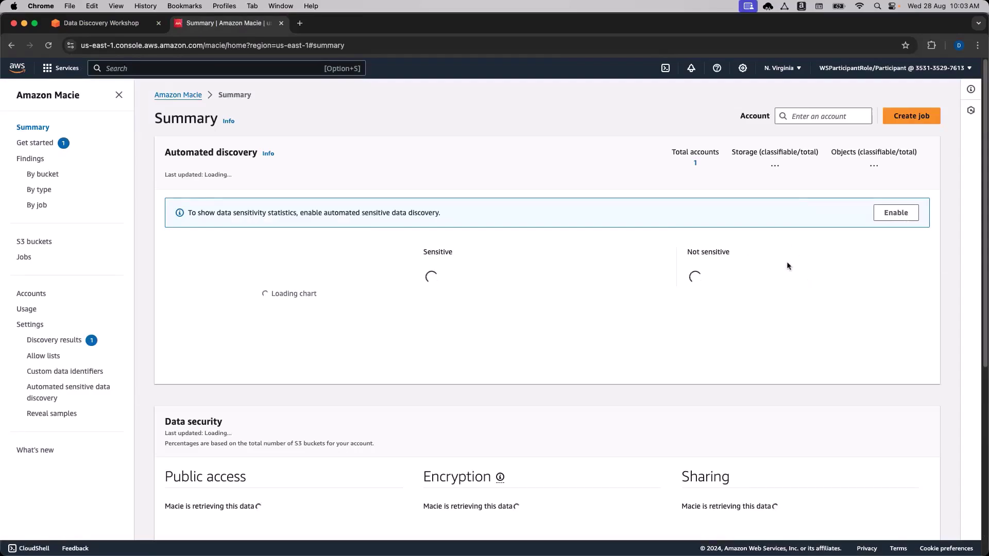
{"action": "left_click", "coordinate": [237, 72]}
{"action": "type", "text": "Security hub"}
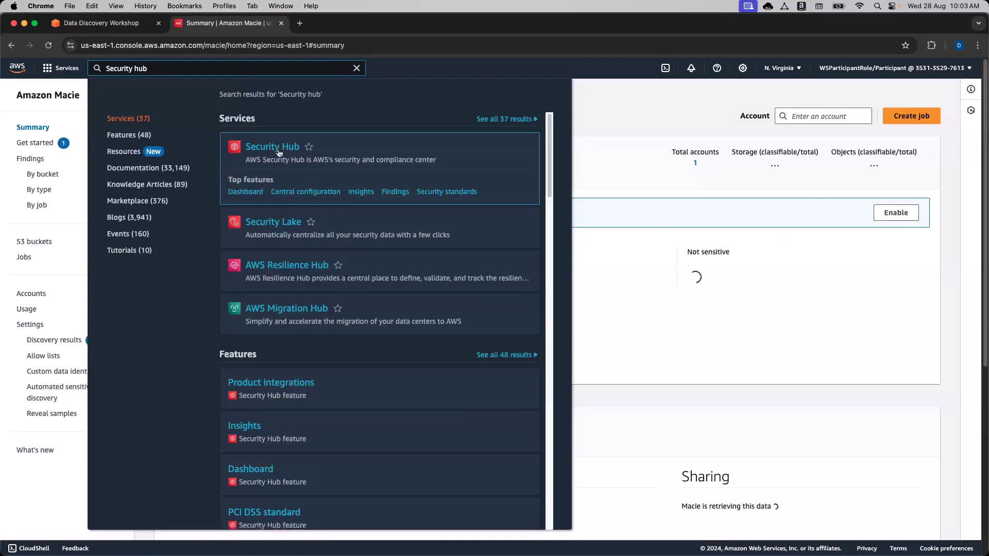
{"action": "left_click", "coordinate": [316, 246]}
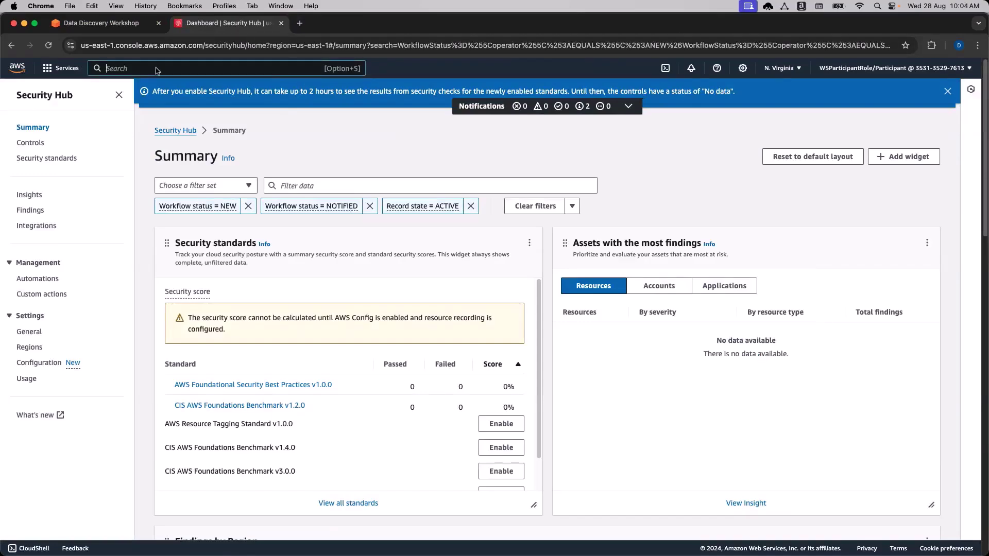
Return to the workshop's Run the initial cloudformation template instructions.
{"action": "left_click", "coordinate": [171, 69]}
{"action": "left_click", "coordinate": [98, 23]}
{"action": "scroll", "coordinate": [335, 265], "scroll_direction": "down", "scroll_amount": 2}
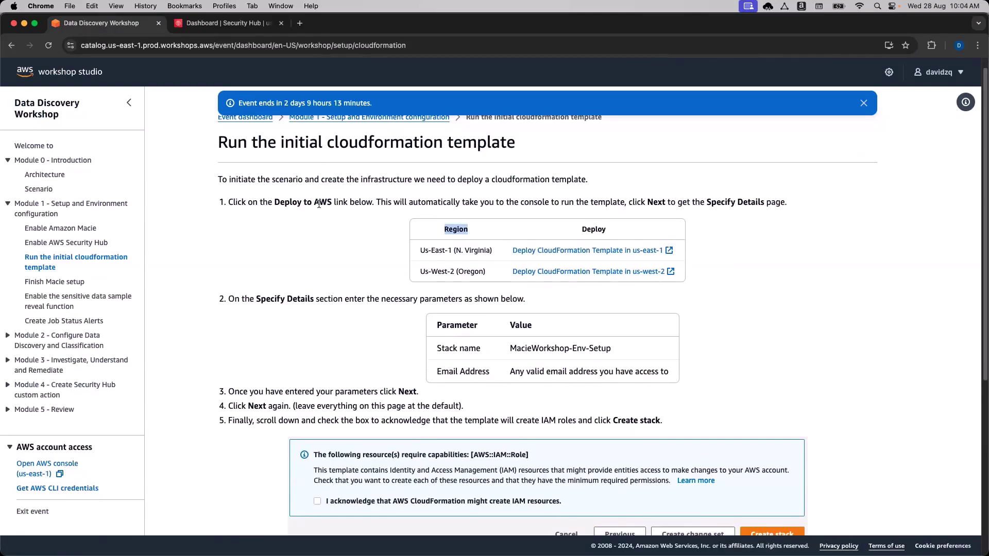
Confirm the console region is N. Virginia, then deploy the CloudFormation template in us-east-1.
{"action": "scroll", "coordinate": [305, 268], "scroll_direction": "down", "scroll_amount": 1}
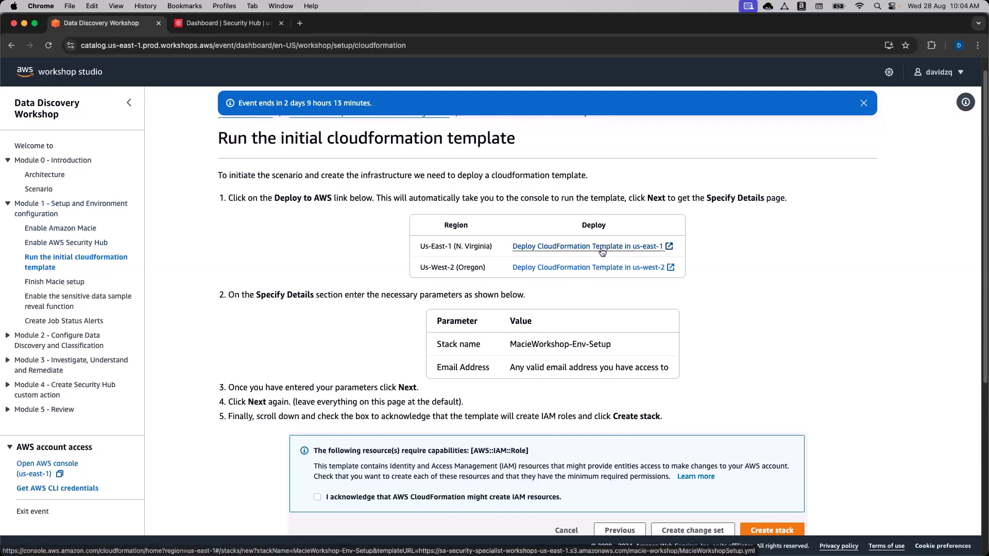
{"action": "key", "text": "ctrl+Tab"}
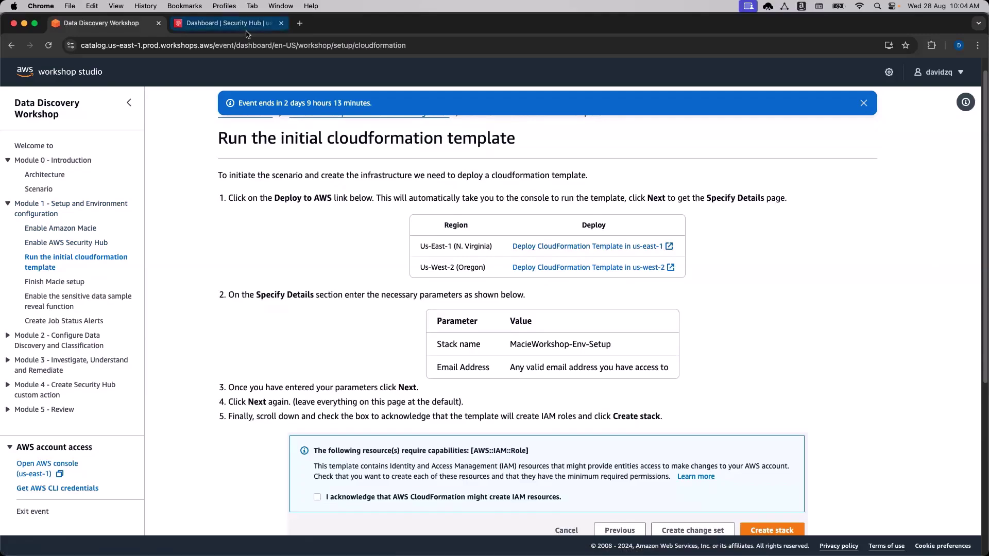
{"action": "left_click", "coordinate": [793, 75]}
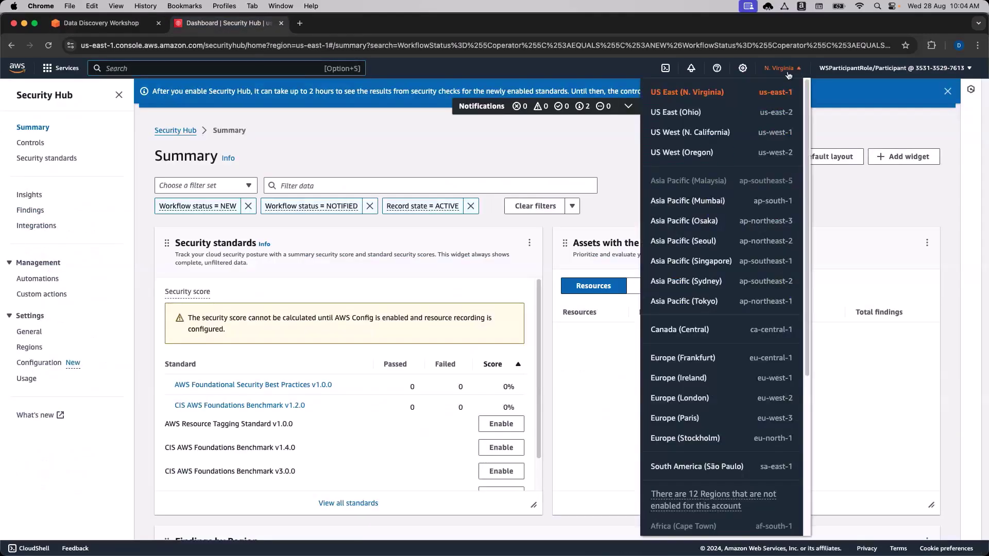
{"action": "left_click", "coordinate": [790, 71]}
{"action": "left_click", "coordinate": [98, 22]}
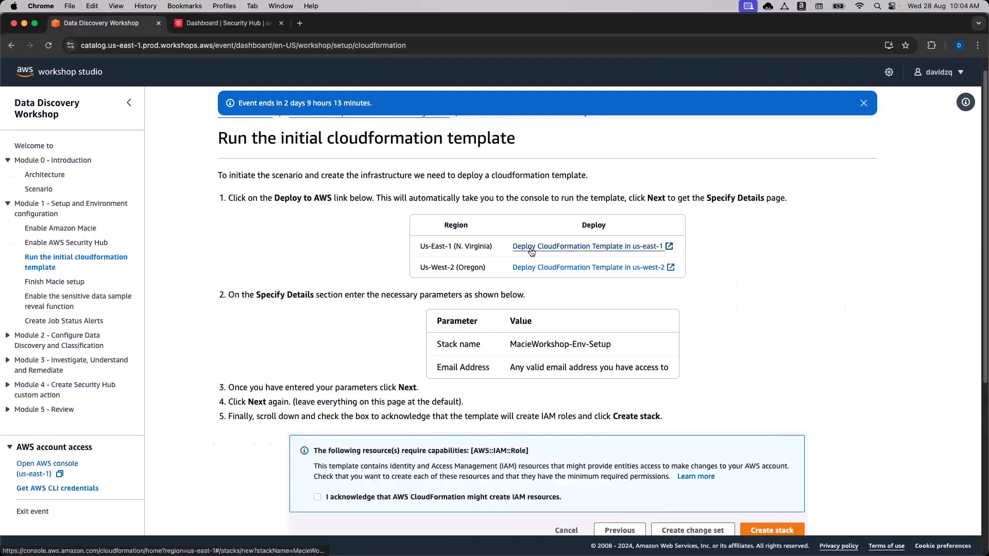
{"action": "left_click", "coordinate": [630, 251]}
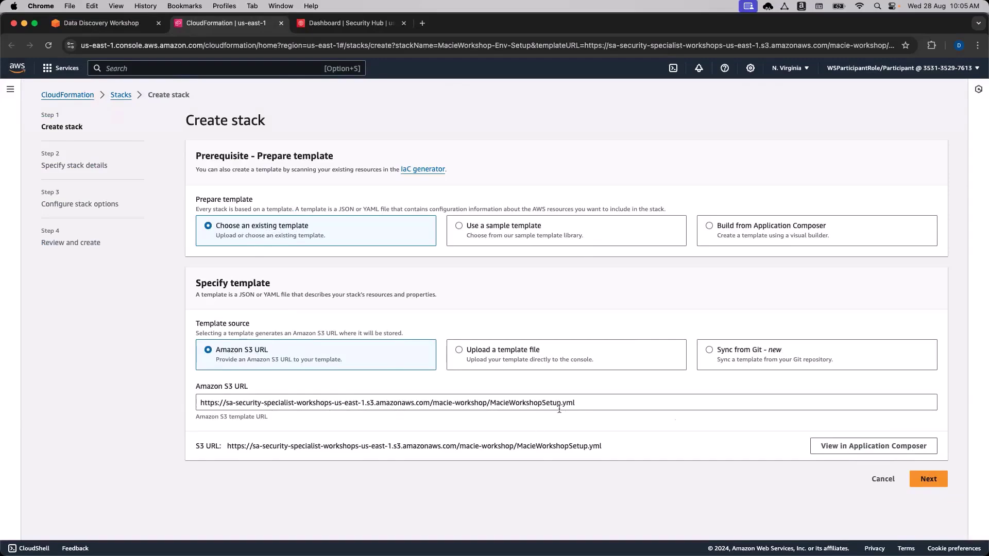
Enter the notification e-mail address in stack details and advance to the review page.
{"action": "left_click", "coordinate": [928, 479]}
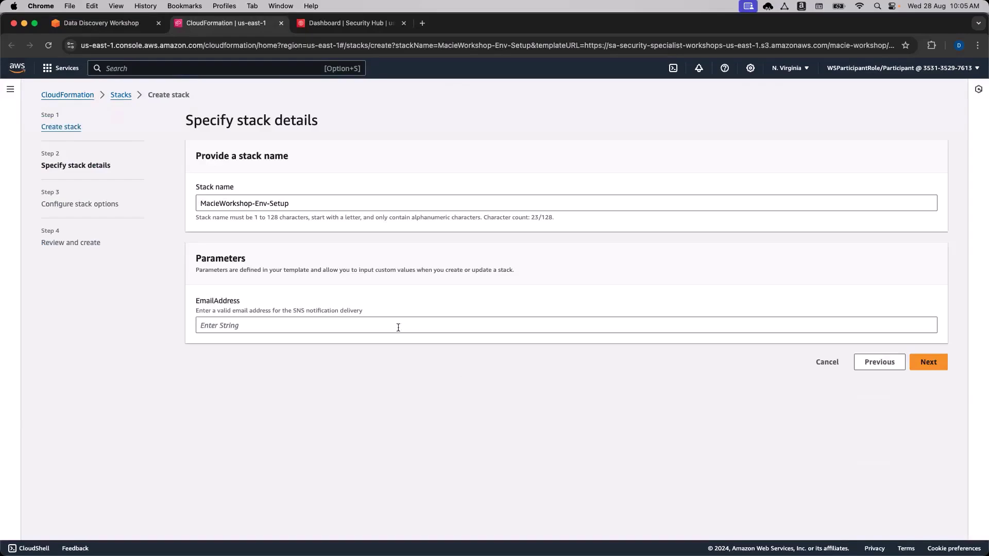
{"action": "left_click", "coordinate": [293, 327]}
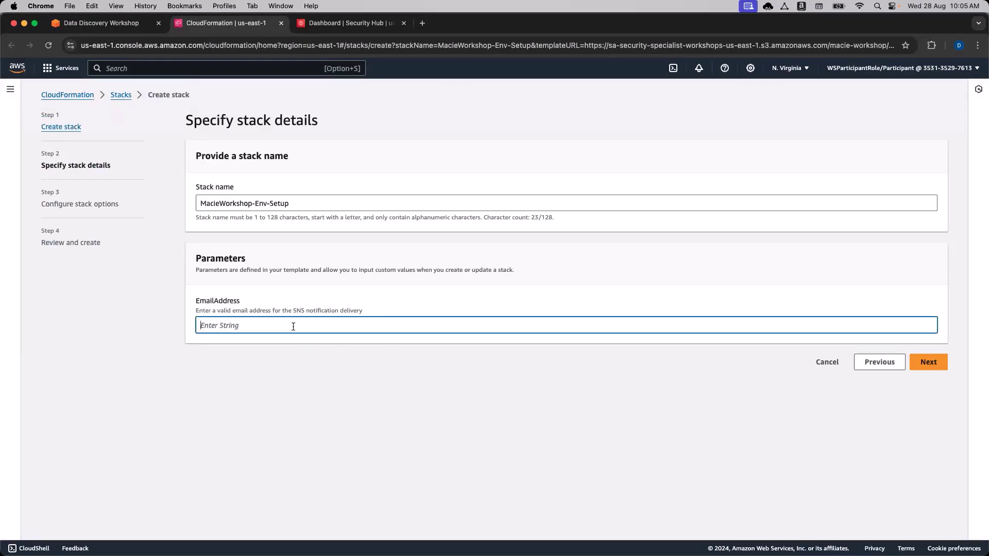
{"action": "left_click", "coordinate": [351, 353]}
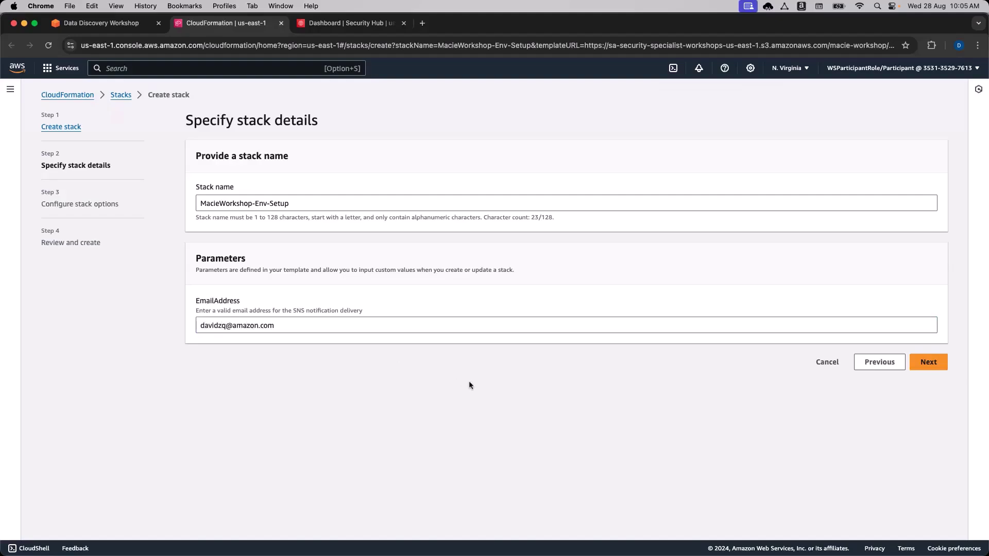
{"action": "left_click", "coordinate": [932, 361]}
{"action": "scroll", "coordinate": [916, 407], "scroll_direction": "down", "scroll_amount": 6}
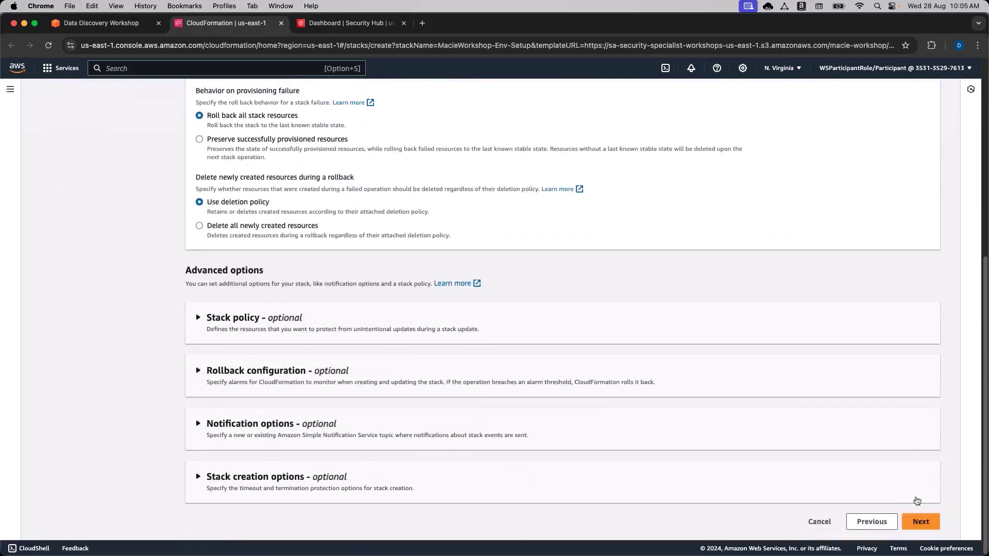
{"action": "left_click", "coordinate": [922, 522]}
On the review page, acknowledge that the stack may create IAM resources.
{"action": "scroll", "coordinate": [808, 394], "scroll_direction": "down", "scroll_amount": 10}
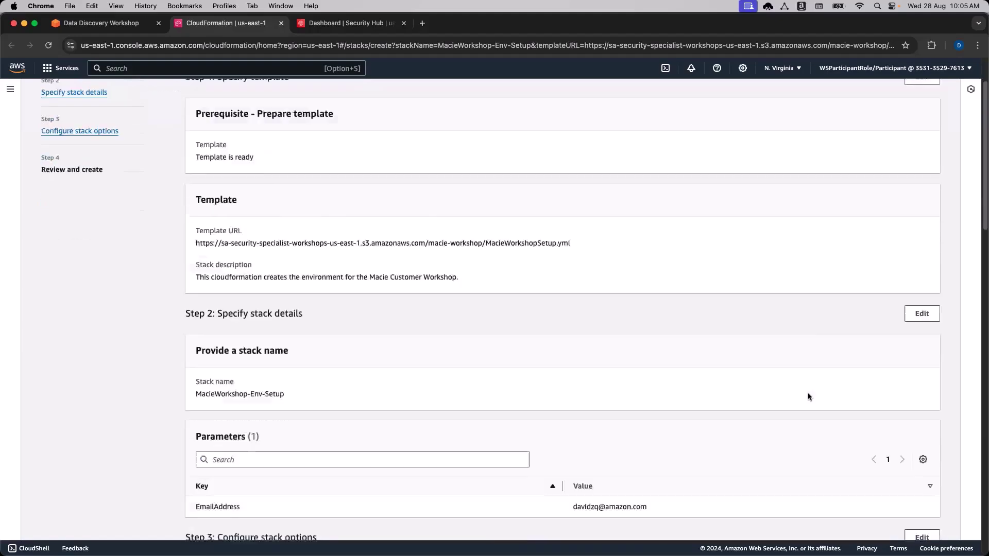
{"action": "scroll", "coordinate": [808, 400], "scroll_direction": "down", "scroll_amount": 12}
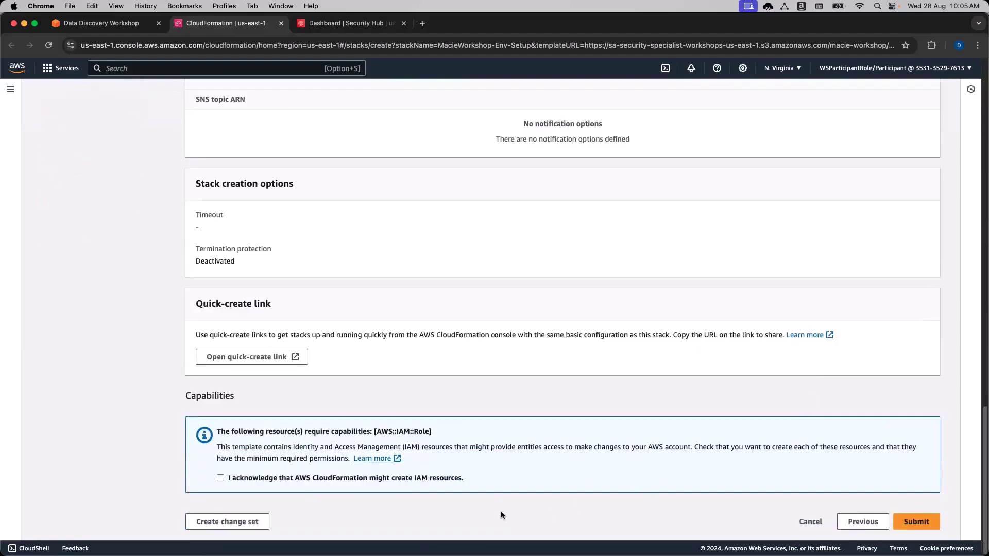
{"action": "left_click_drag", "start_coordinate": [185, 397], "coordinate": [219, 396]}
{"action": "left_click", "coordinate": [216, 397]}
{"action": "left_click", "coordinate": [233, 477]}
Back the wizard out to Step 1 without submitting, then return to the workshop tab.
{"action": "left_click", "coordinate": [860, 521]}
{"action": "scroll", "coordinate": [824, 464], "scroll_direction": "down", "scroll_amount": 6}
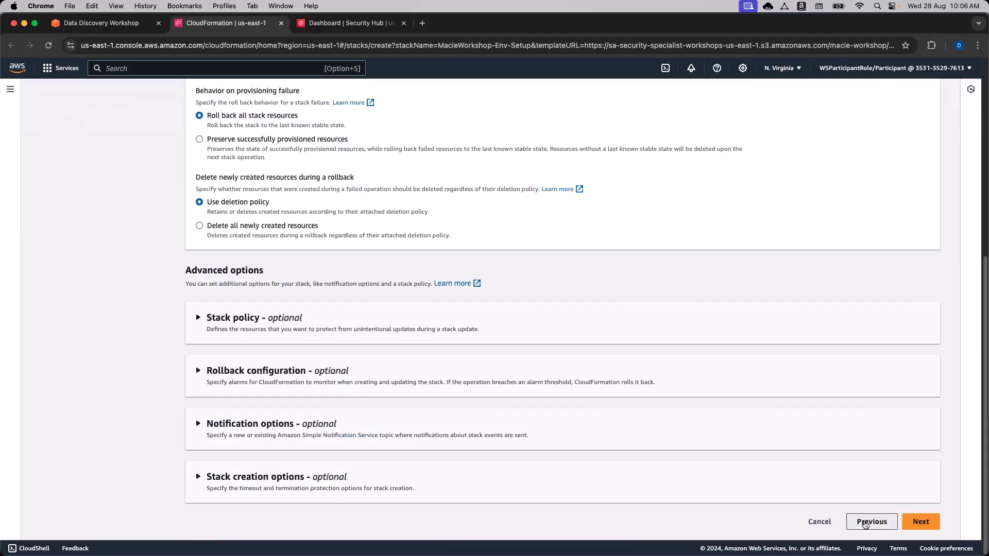
{"action": "left_click", "coordinate": [870, 521]}
{"action": "left_click", "coordinate": [878, 365]}
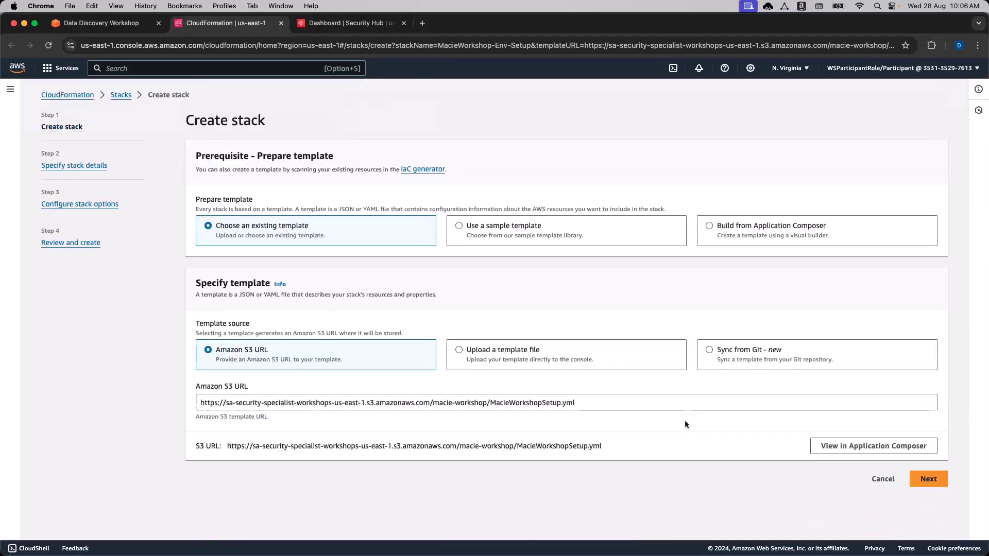
{"action": "left_click", "coordinate": [98, 22]}
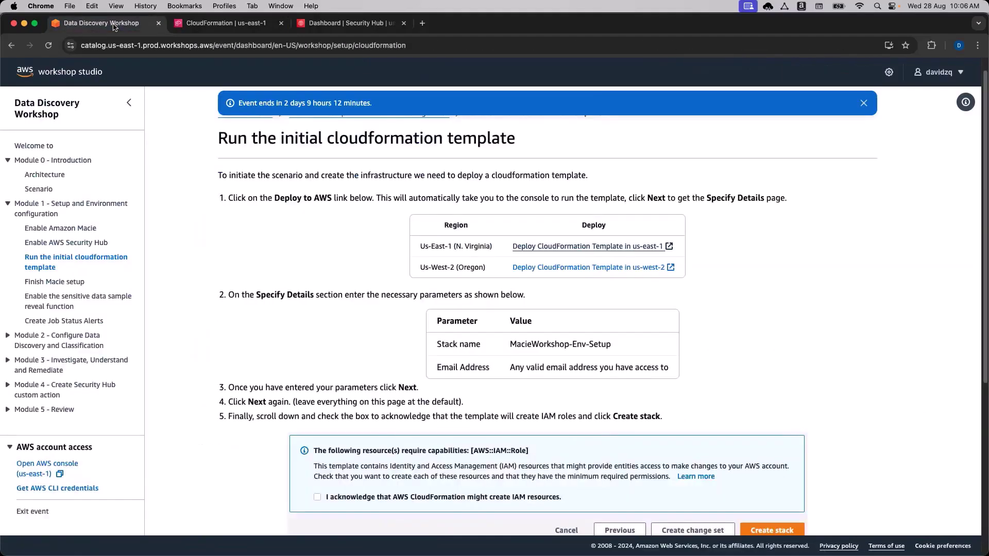
Copy the us-east-1 Deploy link and open it to reach Create stack with MacieWorkshopSetup.yml prefilled.
{"action": "scroll", "coordinate": [218, 288], "scroll_direction": "up", "scroll_amount": 5}
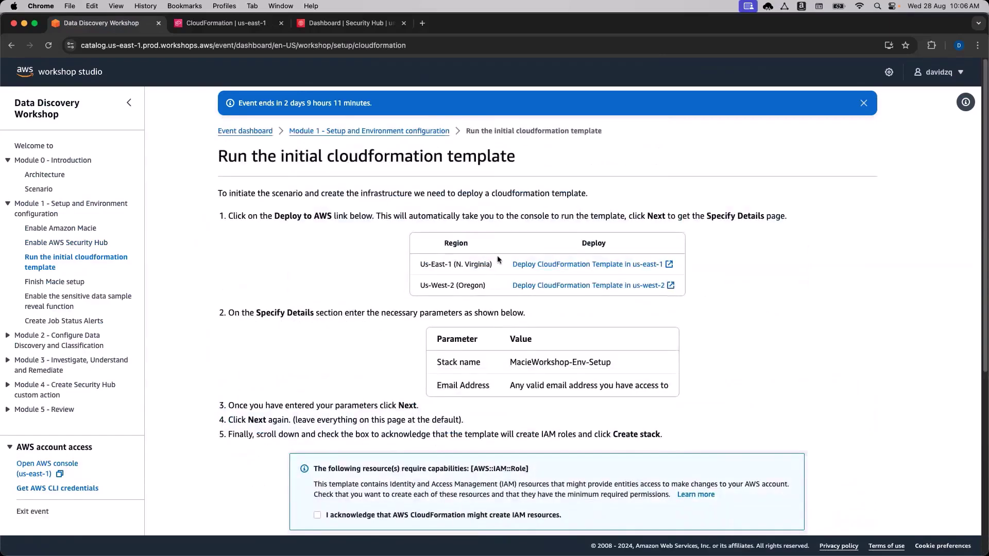
{"action": "right_click", "coordinate": [516, 263]}
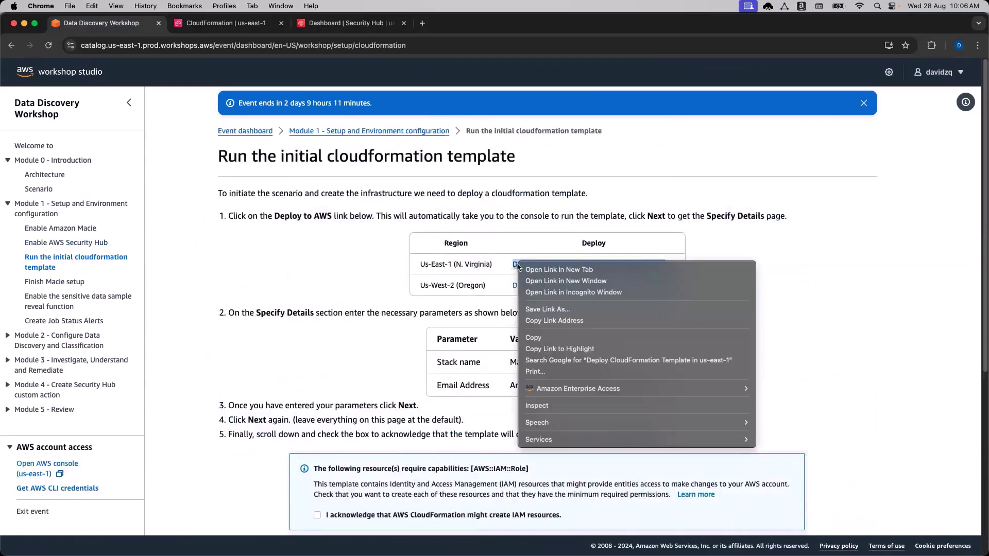
{"action": "left_click", "coordinate": [573, 321]}
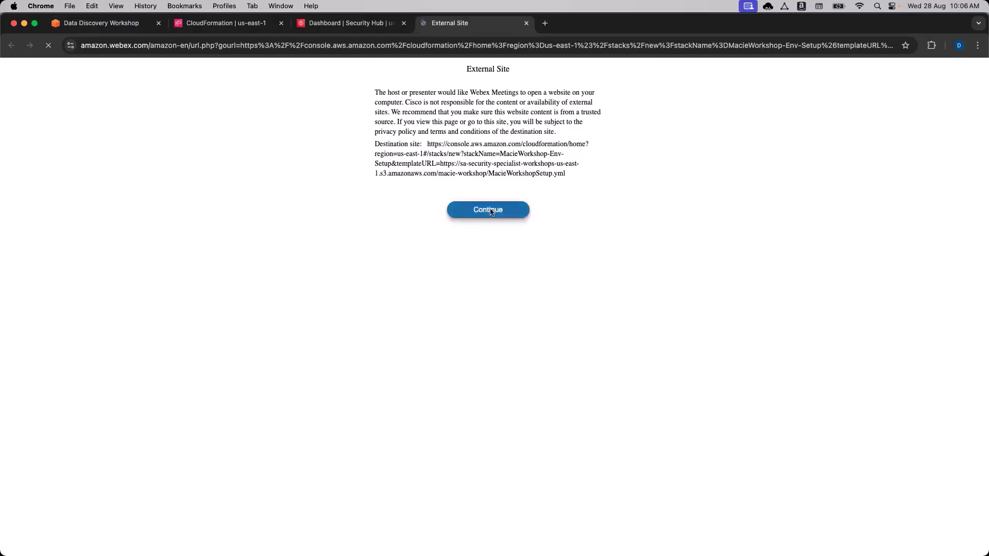
{"action": "left_click", "coordinate": [491, 211]}
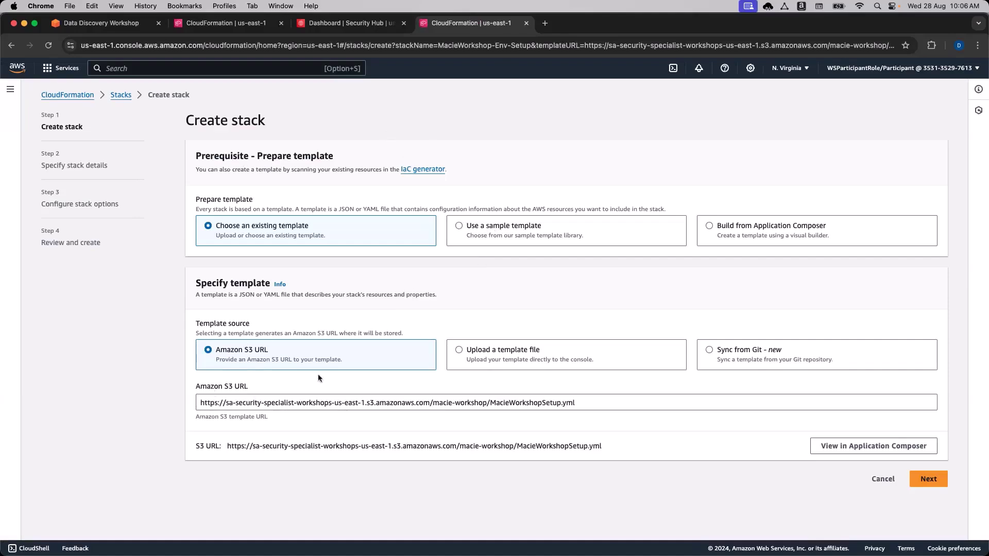
Enter the notification e-mail address in the MacieWorkshop-Env-Setup EmailAddress parameter.
{"action": "left_click", "coordinate": [929, 478]}
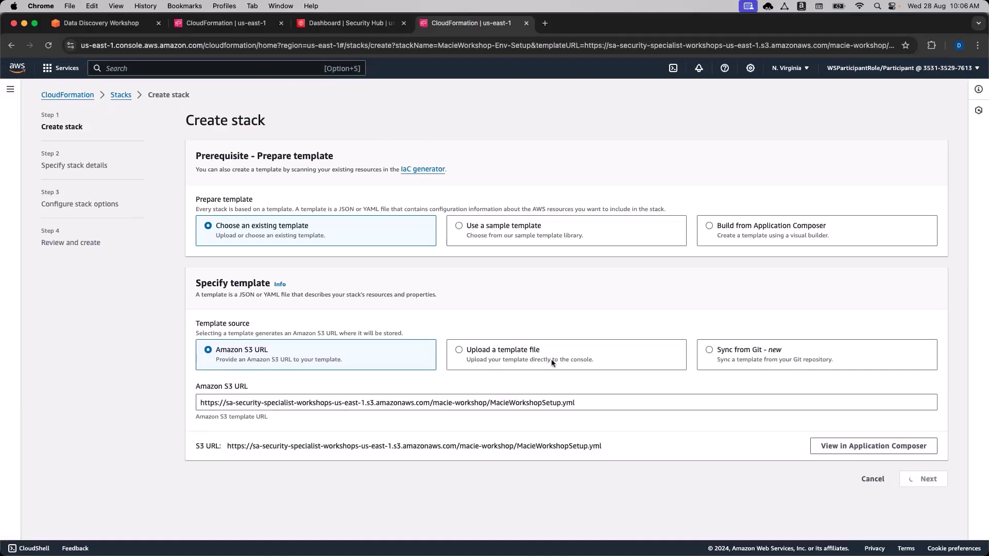
{"action": "left_click", "coordinate": [448, 326]}
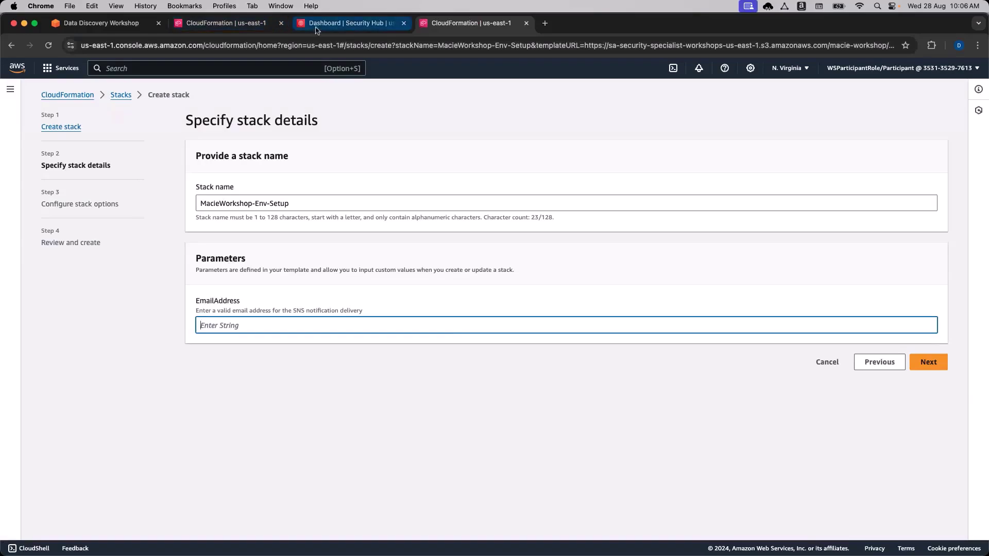
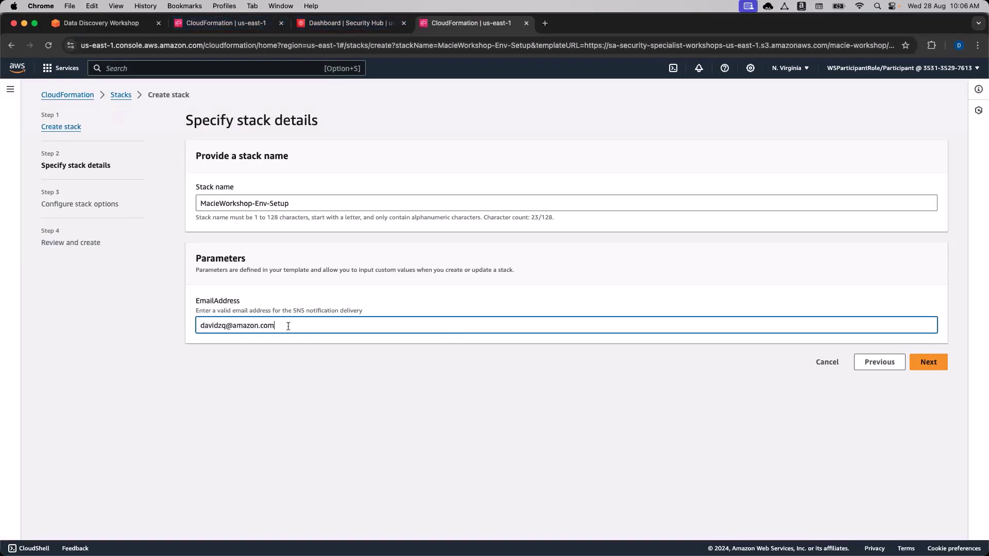
{"action": "right_click", "coordinate": [288, 326]}
{"action": "left_click", "coordinate": [932, 384]}
Advance through stack options to the review page and acknowledge IAM resource creation.
{"action": "left_click", "coordinate": [928, 362]}
{"action": "scroll", "coordinate": [788, 406], "scroll_direction": "down", "scroll_amount": 10}
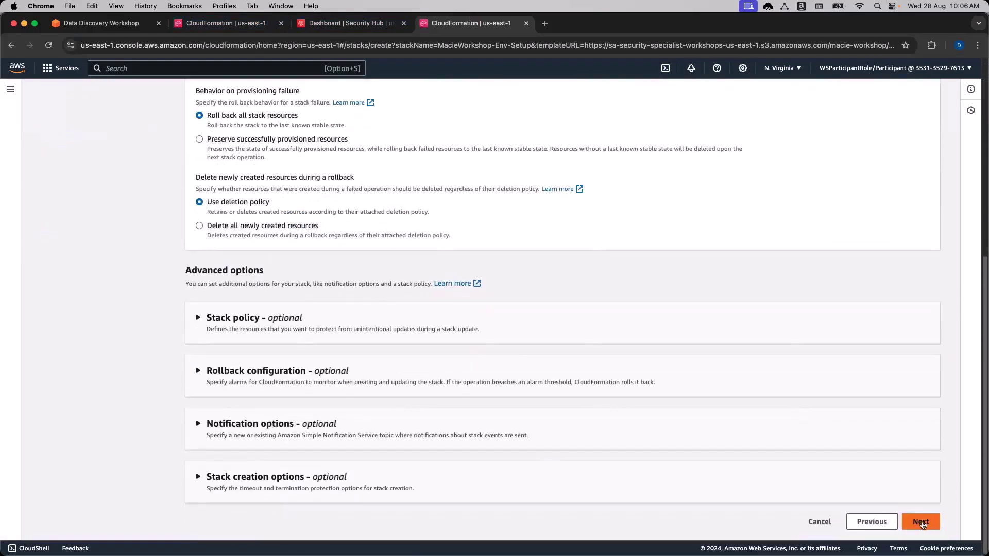
{"action": "left_click", "coordinate": [921, 522]}
{"action": "scroll", "coordinate": [550, 388], "scroll_direction": "down", "scroll_amount": 20}
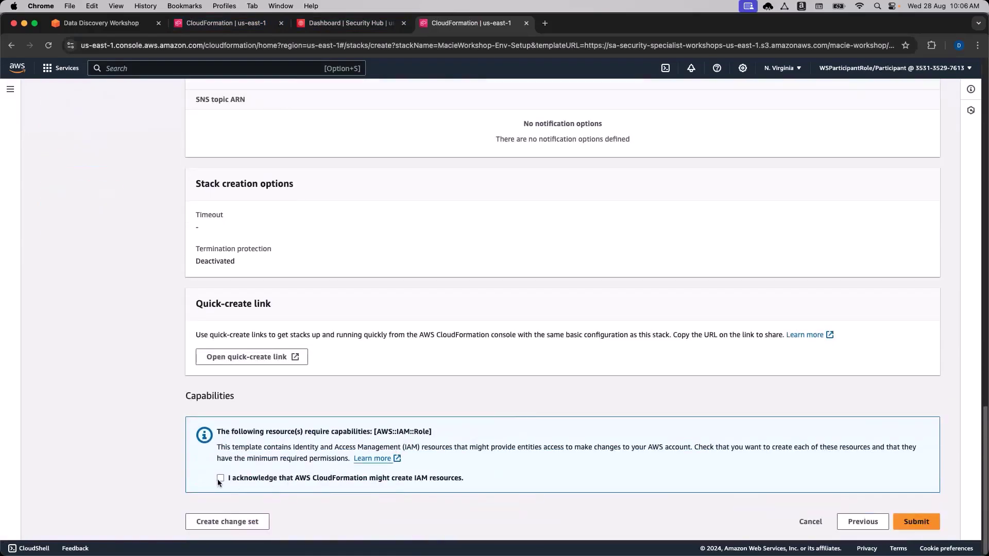
{"action": "left_click", "coordinate": [221, 478]}
Submit the MacieWorkshop-Env-Setup stack, then switch over to the Outlook inbox.
{"action": "left_click", "coordinate": [895, 522]}
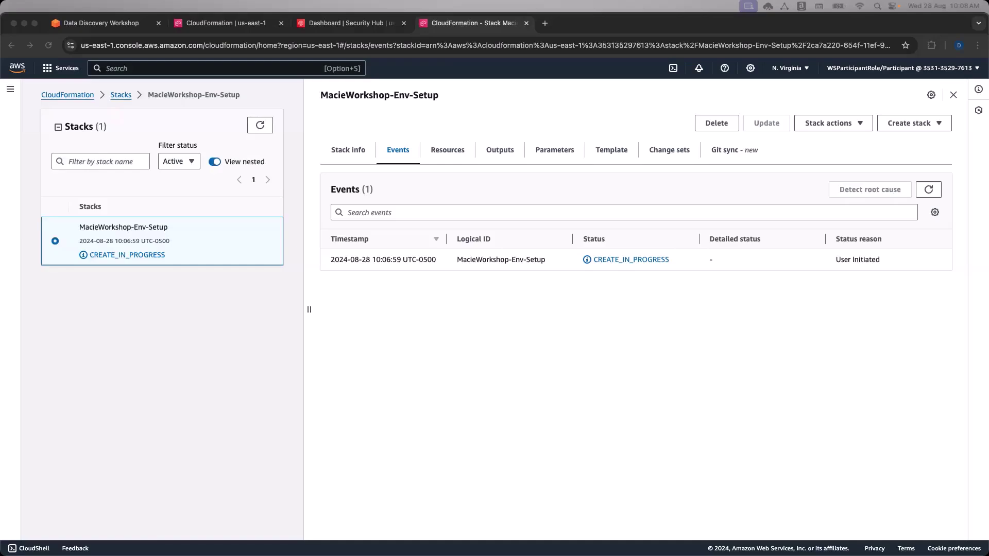
{"action": "key", "text": "super+Tab"}
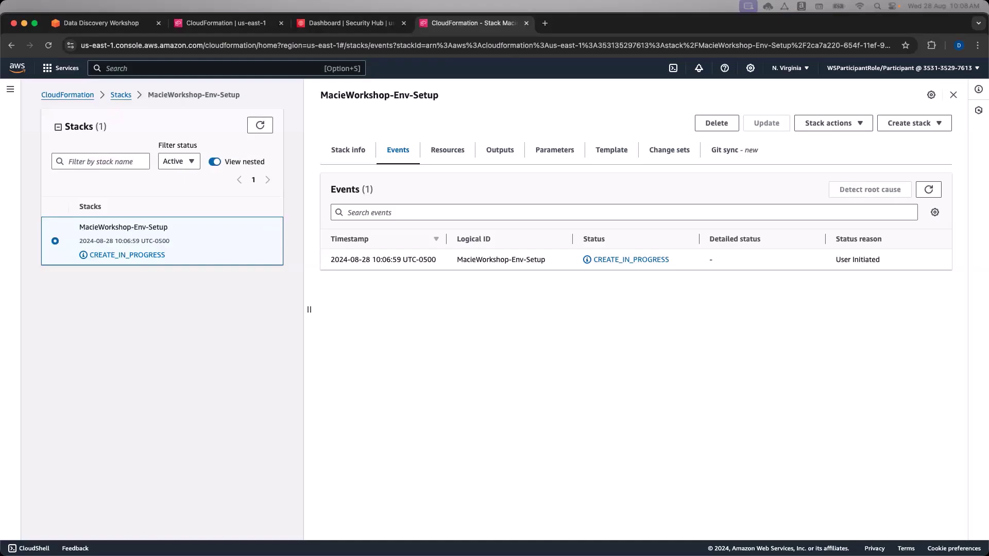
{"action": "key", "text": "super+Tab"}
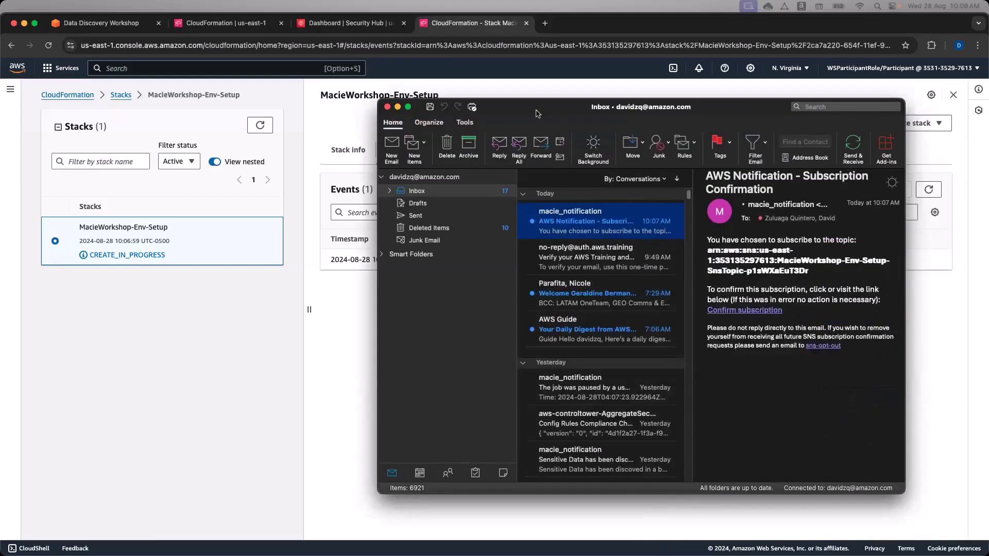
Maximise Outlook, open the AWS Notification - Subscription Confirmation email and follow Confirm subscription.
{"action": "left_click", "coordinate": [409, 107]}
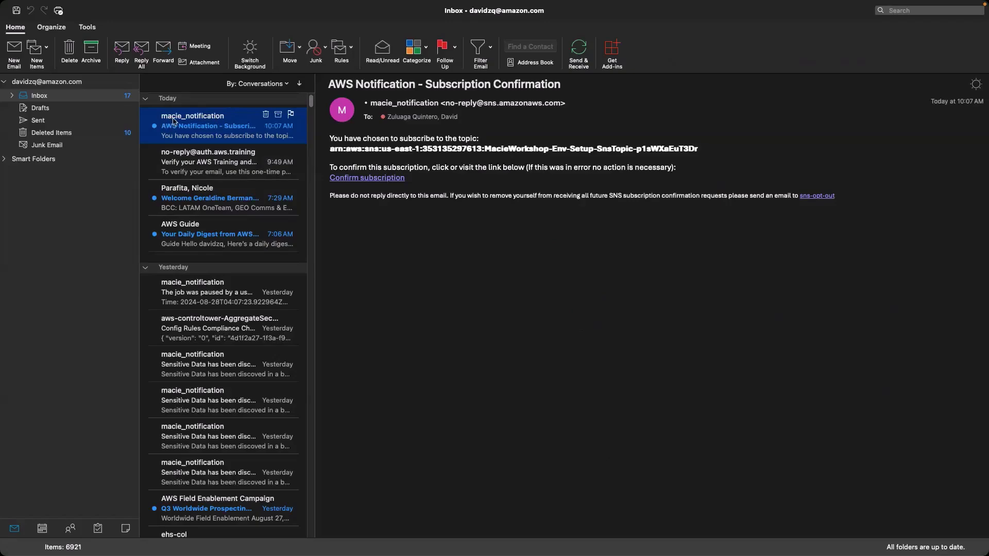
{"action": "left_click", "coordinate": [442, 248]}
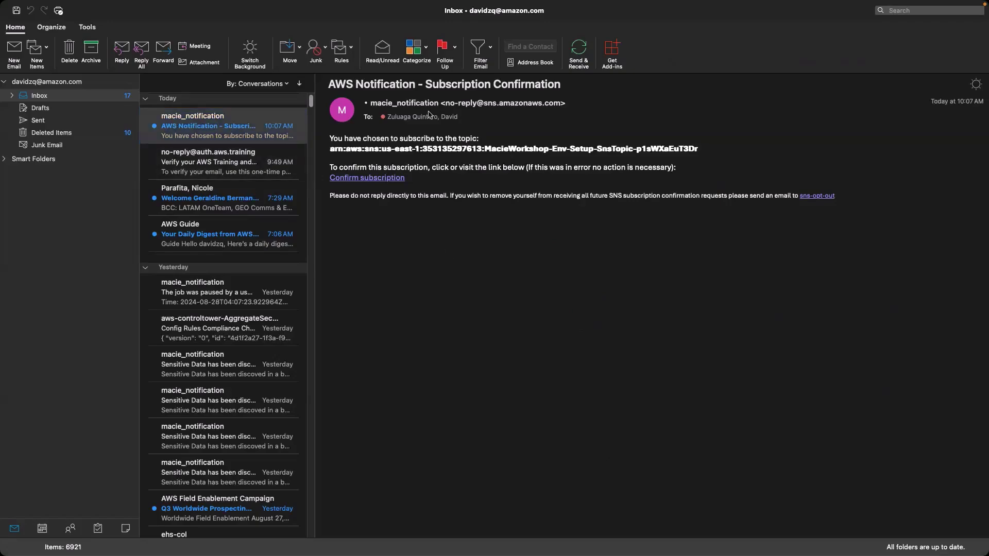
{"action": "mouse_move", "coordinate": [397, 105]}
{"action": "left_click_drag", "start_coordinate": [328, 84], "coordinate": [525, 85]}
{"action": "left_click", "coordinate": [525, 85]}
{"action": "triple_click", "coordinate": [540, 85]}
{"action": "left_click", "coordinate": [535, 311]}
{"action": "left_click", "coordinate": [372, 181]}
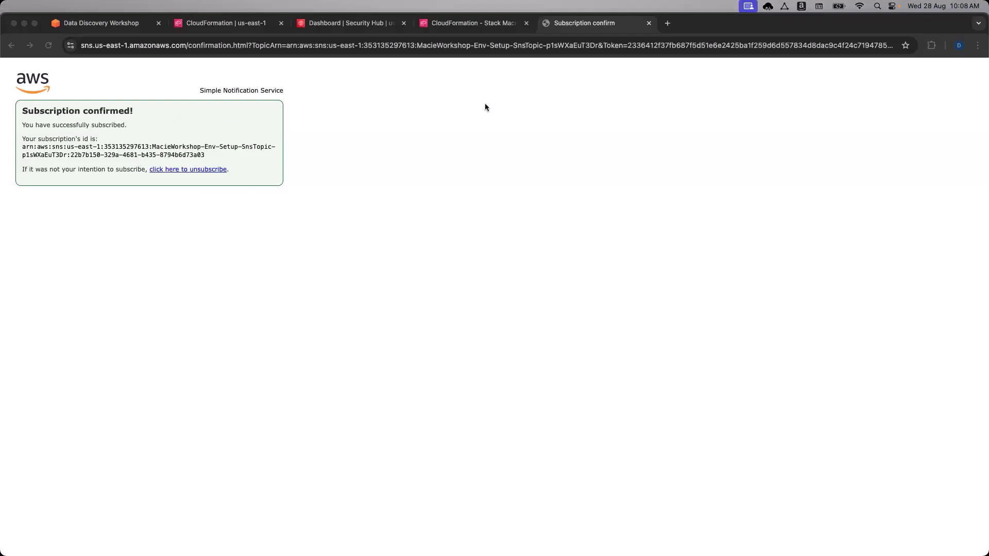
Close the 'Subscription confirmed!' tab and switch back to the first browser tab.
{"action": "left_click", "coordinate": [648, 24]}
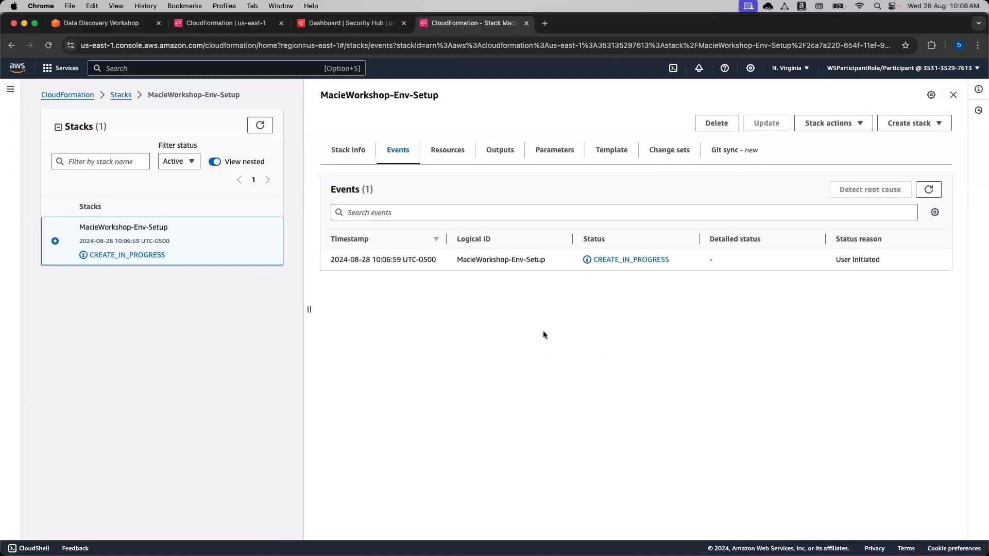
{"action": "key", "text": "super+1"}
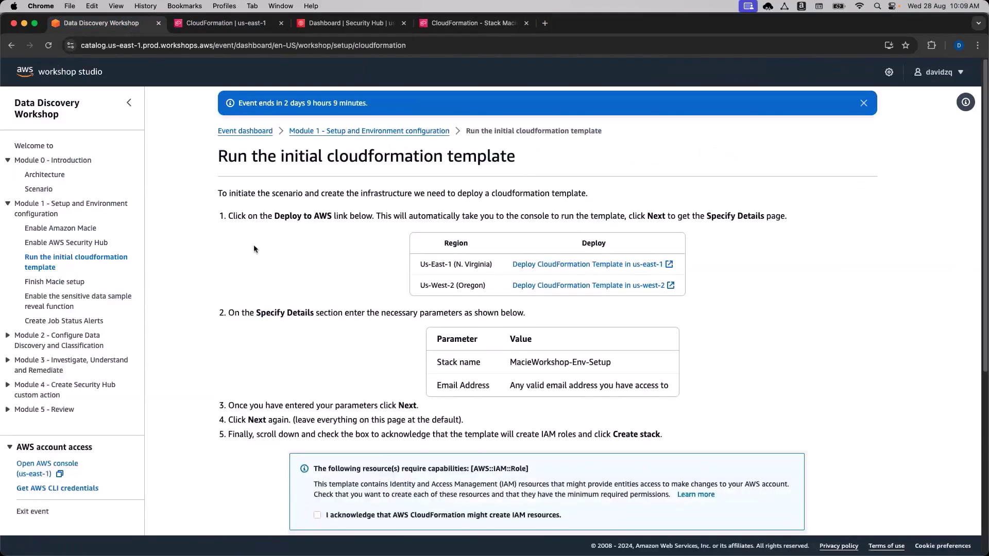
Scroll to the bottom and move on to the Finish Macie setup page.
{"action": "scroll", "coordinate": [263, 262], "scroll_direction": "down", "scroll_amount": 3}
{"action": "scroll", "coordinate": [271, 278], "scroll_direction": "down", "scroll_amount": 5}
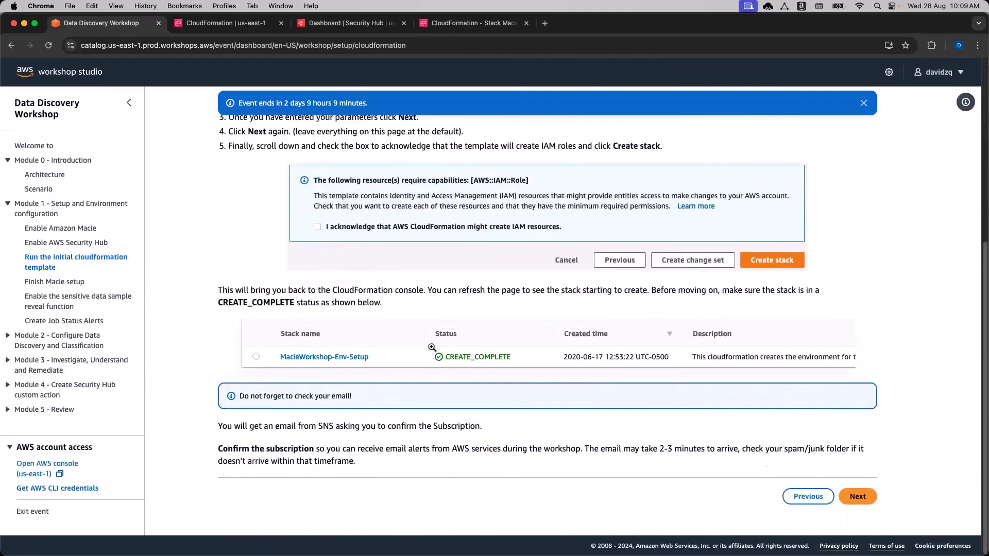
{"action": "left_click", "coordinate": [857, 496]}
{"action": "scroll", "coordinate": [491, 322], "scroll_direction": "down", "scroll_amount": 1}
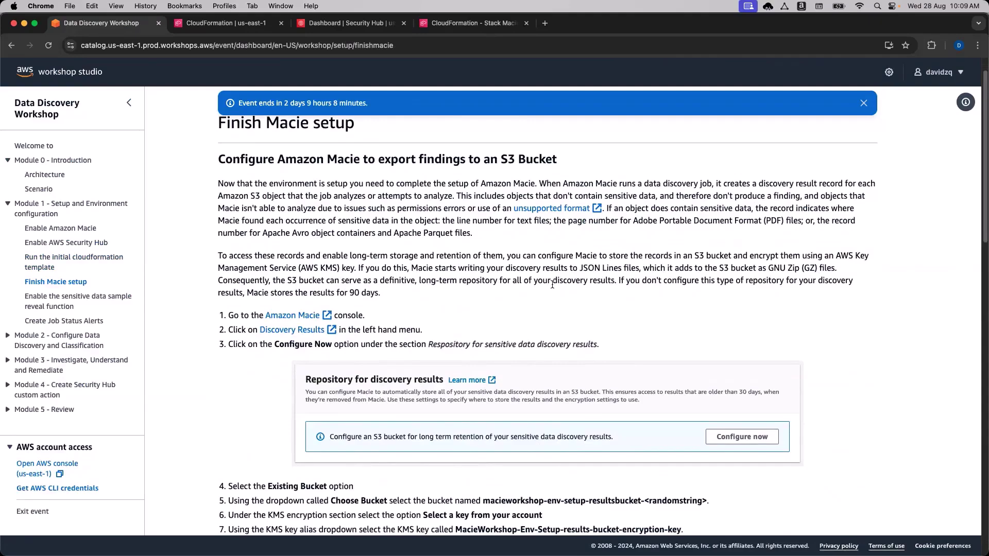
Open Module 0 Architecture and scroll down to its diagram with the KMS-encrypted Results Bucket.
{"action": "left_click", "coordinate": [51, 176]}
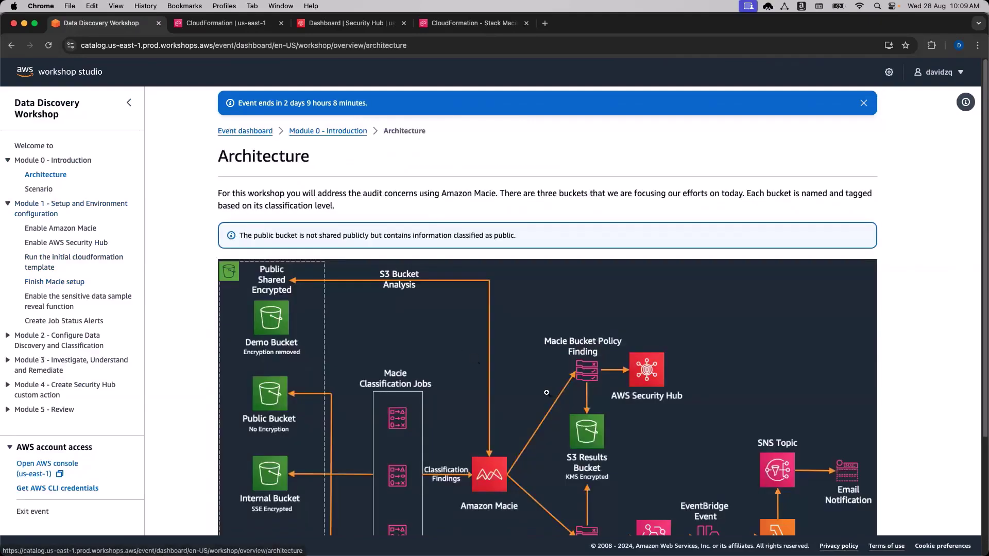
{"action": "scroll", "coordinate": [551, 393], "scroll_direction": "down", "scroll_amount": 2}
{"action": "scroll", "coordinate": [552, 394], "scroll_direction": "down", "scroll_amount": 1}
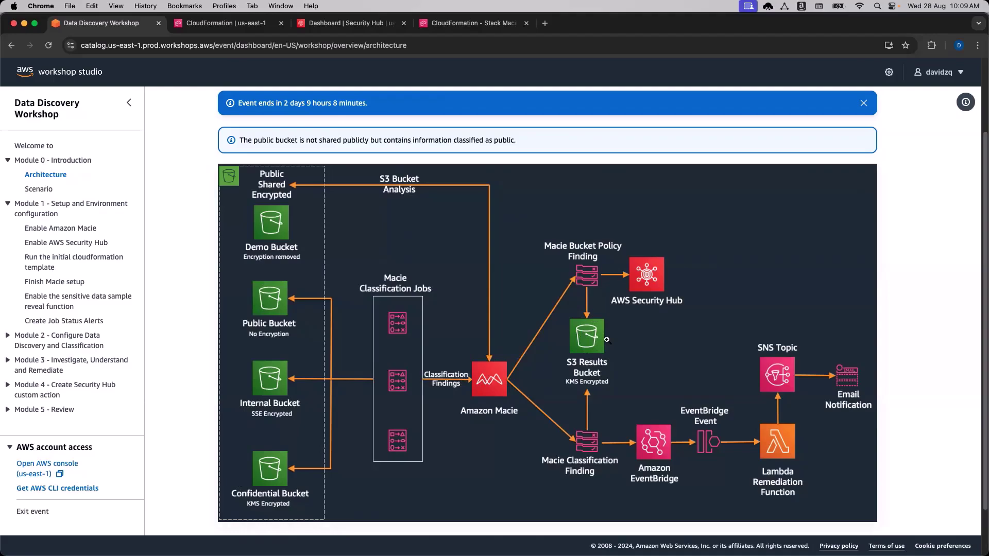
Navigate the workshop sidebar through the reveal-function and CloudFormation pages to Finish Macie setup.
{"action": "left_click", "coordinate": [56, 300]}
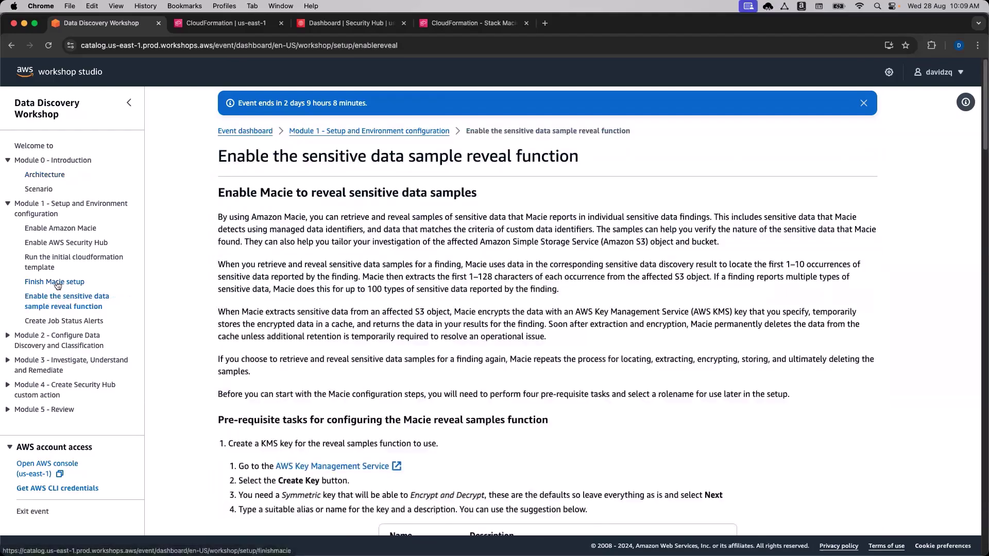
{"action": "left_click", "coordinate": [52, 262]}
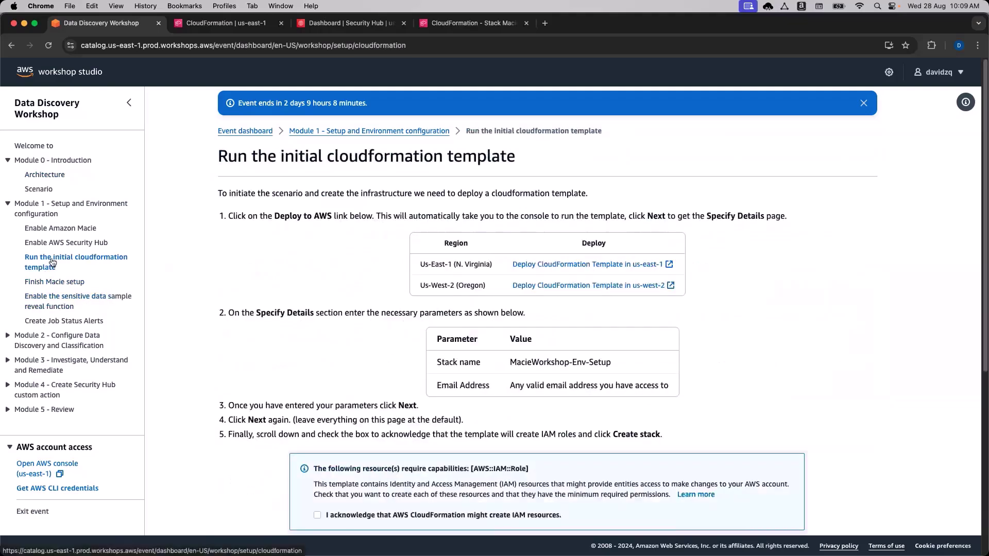
{"action": "left_click", "coordinate": [56, 282]}
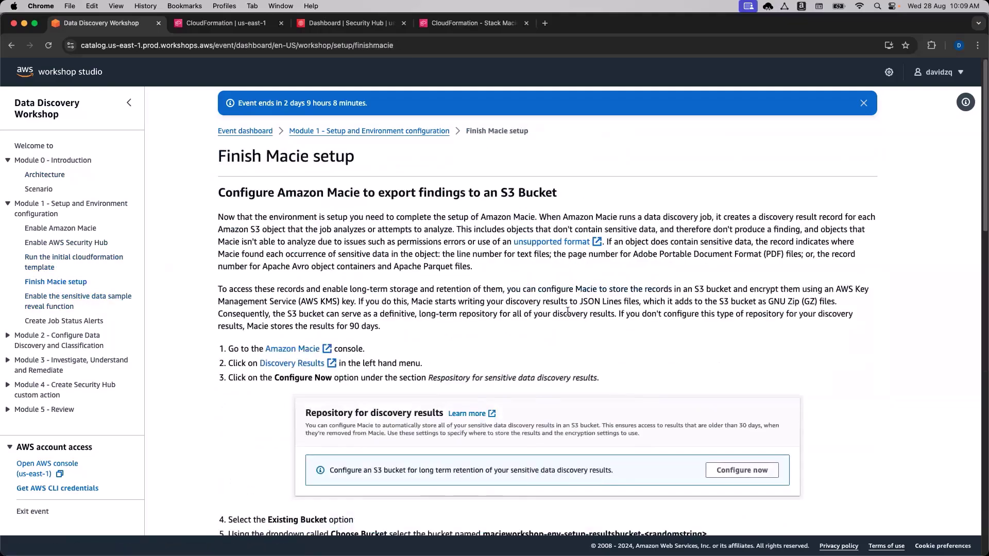
{"action": "scroll", "coordinate": [573, 330], "scroll_direction": "down", "scroll_amount": 3}
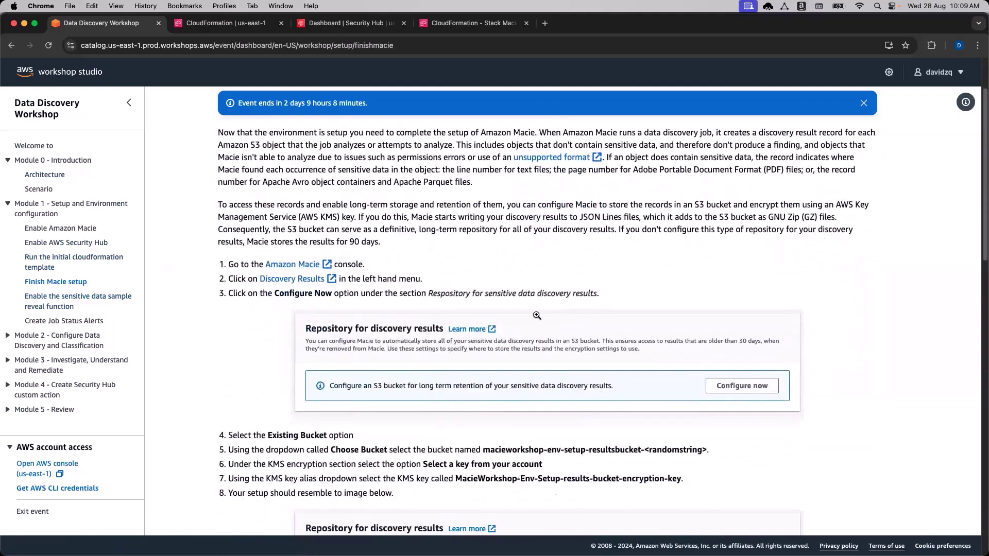
{"action": "scroll", "coordinate": [537, 315], "scroll_direction": "up", "scroll_amount": 1}
{"action": "scroll", "coordinate": [553, 249], "scroll_direction": "up", "scroll_amount": 1}
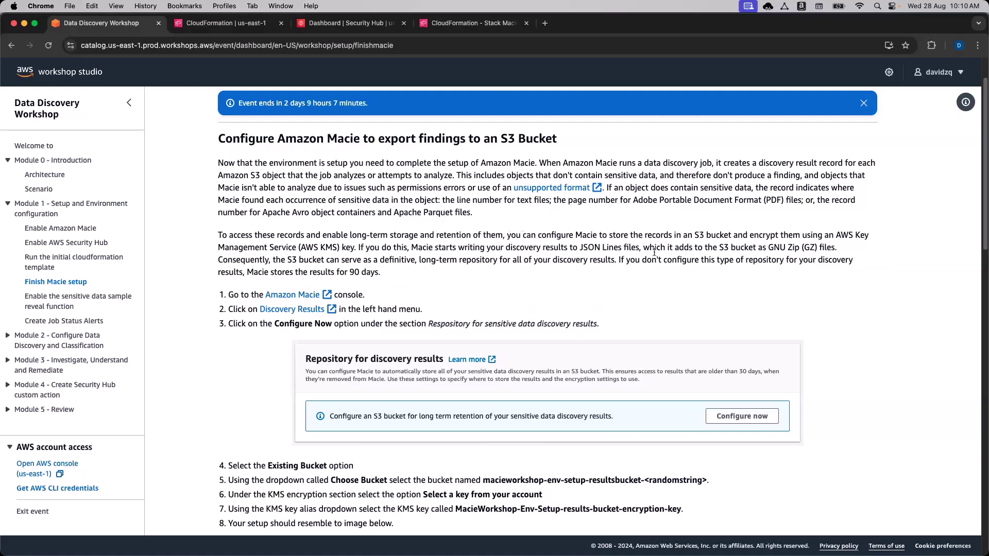
Read through steps 1–8 for the discovery results repository, highlighting the GNU Zip note.
{"action": "left_click_drag", "start_coordinate": [767, 248], "coordinate": [799, 247]}
{"action": "left_click", "coordinate": [818, 249]}
{"action": "left_click_drag", "start_coordinate": [808, 247], "coordinate": [802, 247]}
{"action": "scroll", "coordinate": [560, 272], "scroll_direction": "down", "scroll_amount": 3}
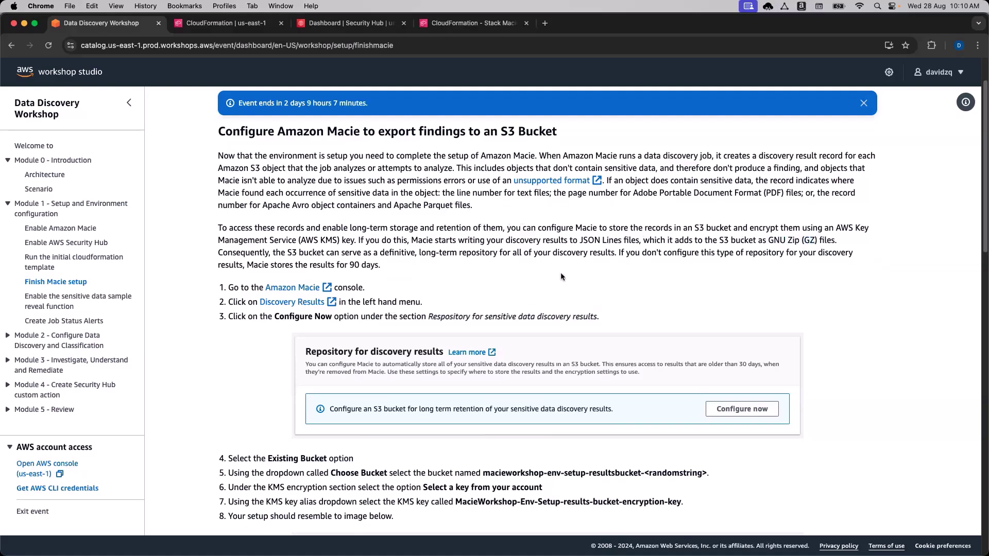
{"action": "scroll", "coordinate": [532, 240], "scroll_direction": "down", "scroll_amount": 1}
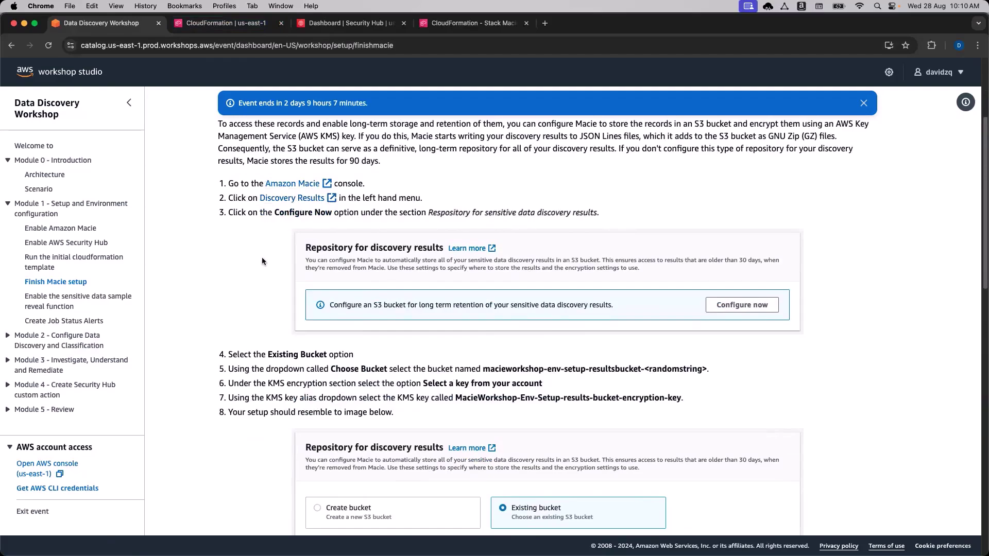
{"action": "scroll", "coordinate": [265, 260], "scroll_direction": "down", "scroll_amount": 1}
{"action": "scroll", "coordinate": [260, 253], "scroll_direction": "down", "scroll_amount": 1}
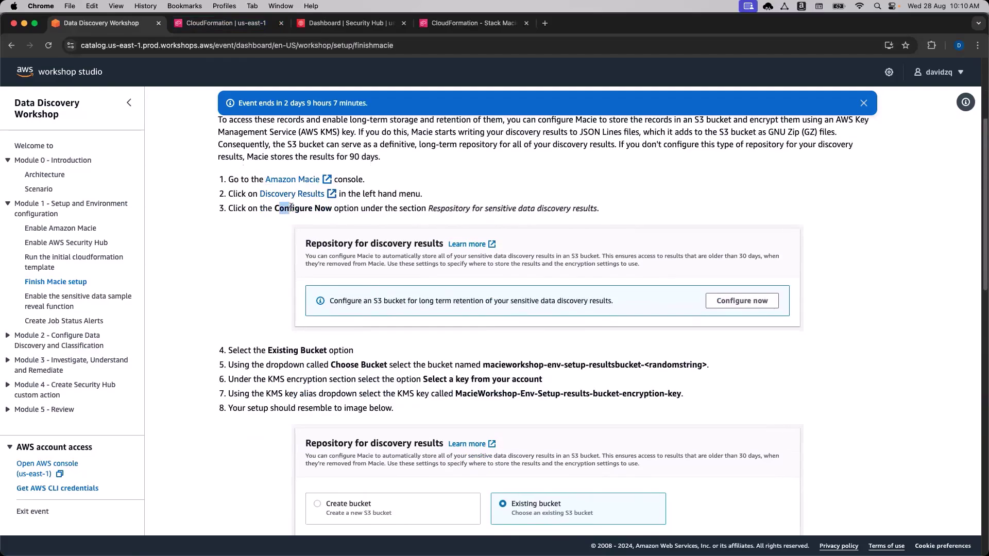
{"action": "scroll", "coordinate": [411, 222], "scroll_direction": "down", "scroll_amount": 1}
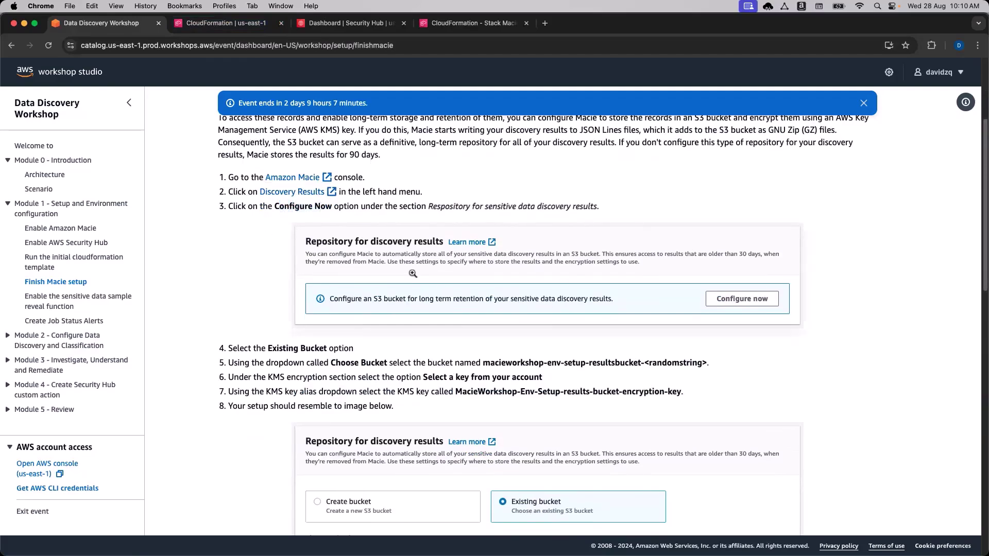
{"action": "scroll", "coordinate": [464, 216], "scroll_direction": "down", "scroll_amount": 3}
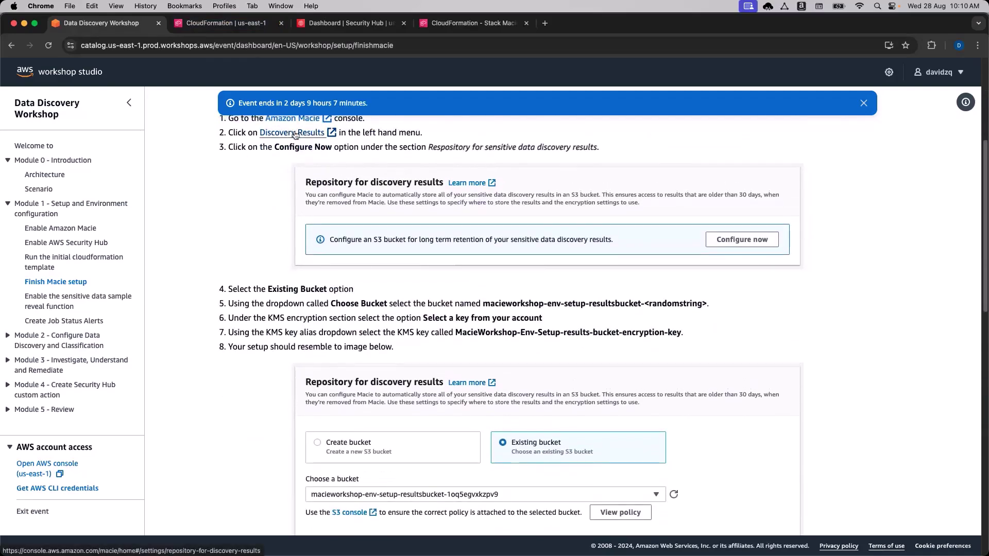
Open Amazon Macie in a new tab, then search 'S3' and open the S3 bucket list.
{"action": "left_click", "coordinate": [294, 118]}
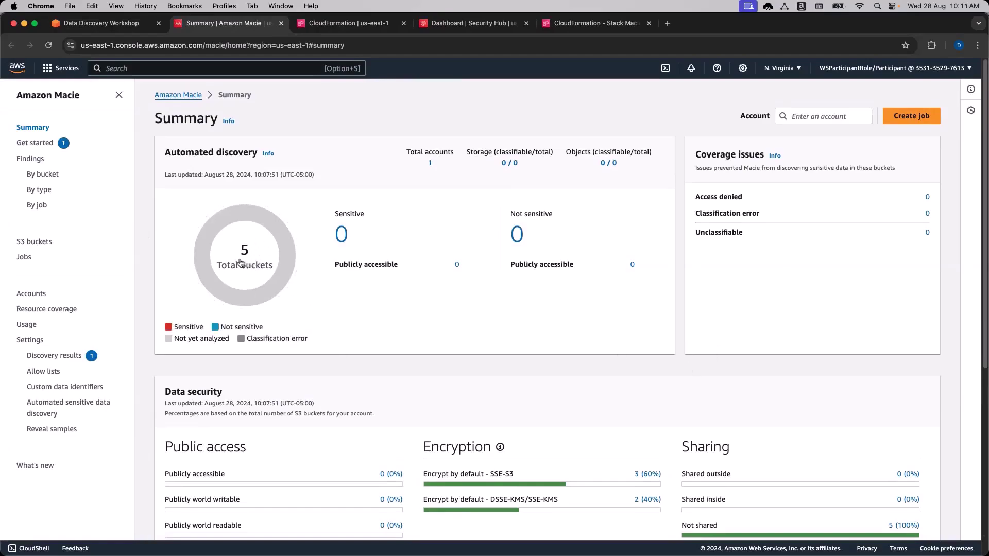
{"action": "left_click", "coordinate": [246, 69]}
{"action": "type", "text": "S3"}
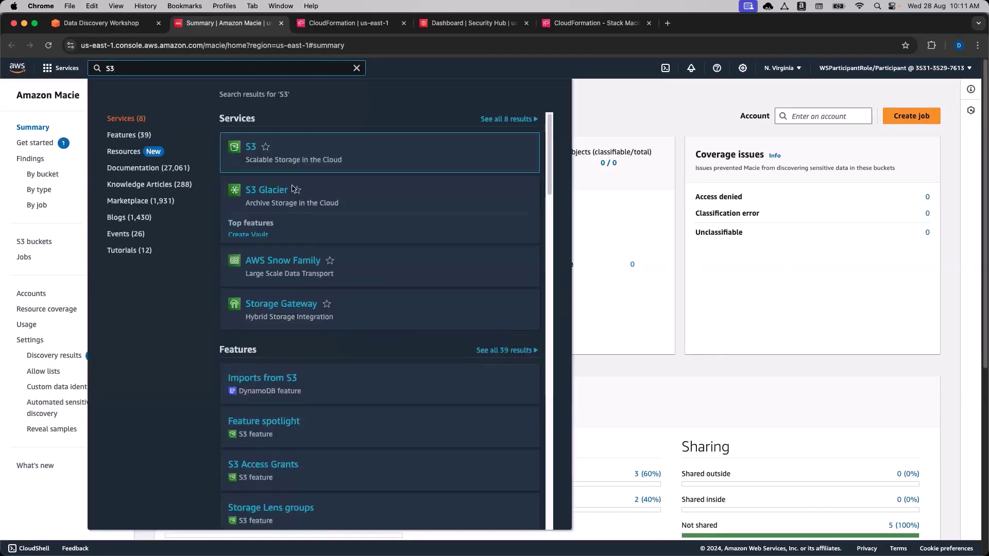
{"action": "left_click", "coordinate": [244, 145], "text": "super"}
{"action": "left_click", "coordinate": [303, 24]}
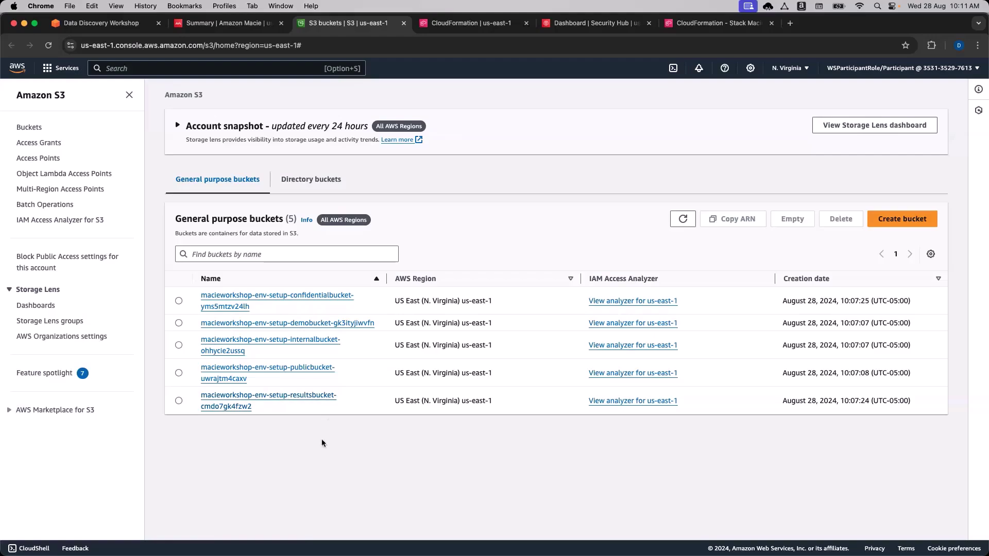
Return to the Amazon Macie Summary tab showing 5 total buckets.
{"action": "left_click", "coordinate": [123, 30]}
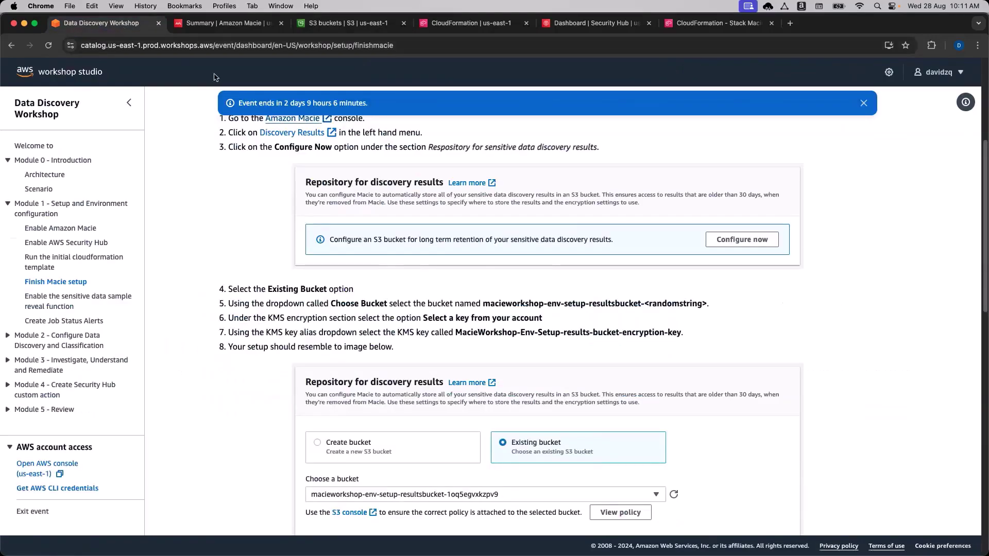
{"action": "left_click", "coordinate": [209, 23]}
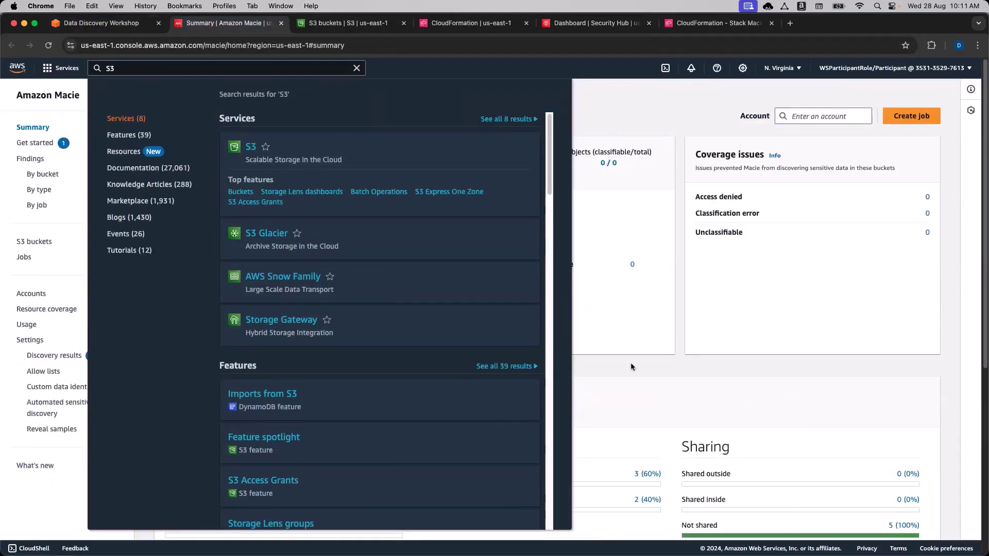
{"action": "left_click", "coordinate": [621, 367]}
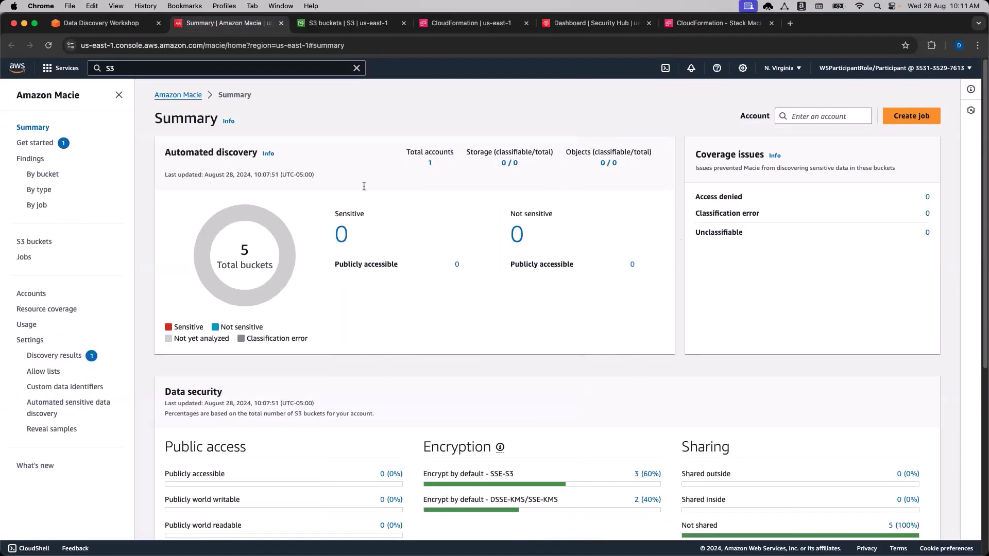
{"action": "mouse_move", "coordinate": [279, 272]}
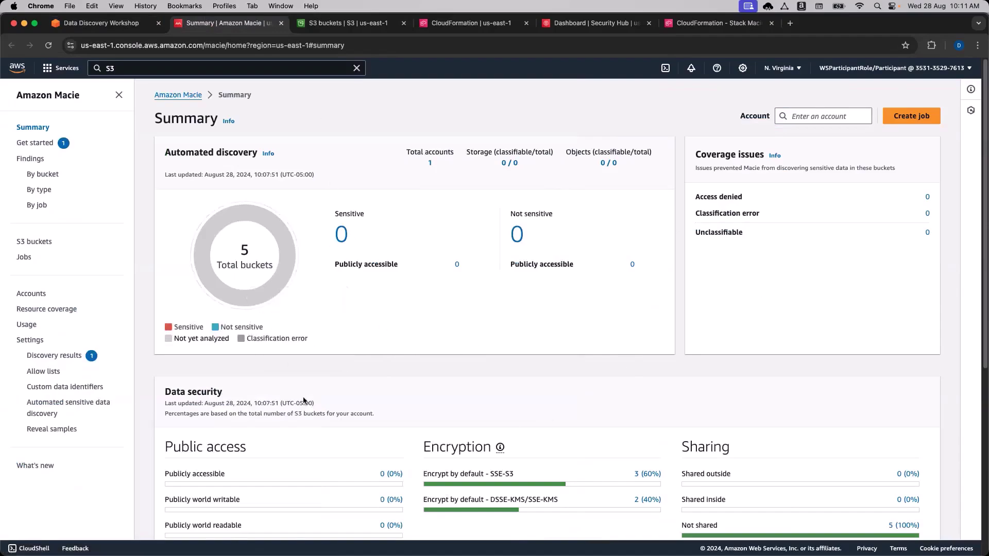
Open Macie's Discovery results settings and start configuring the results repository.
{"action": "left_click", "coordinate": [44, 360]}
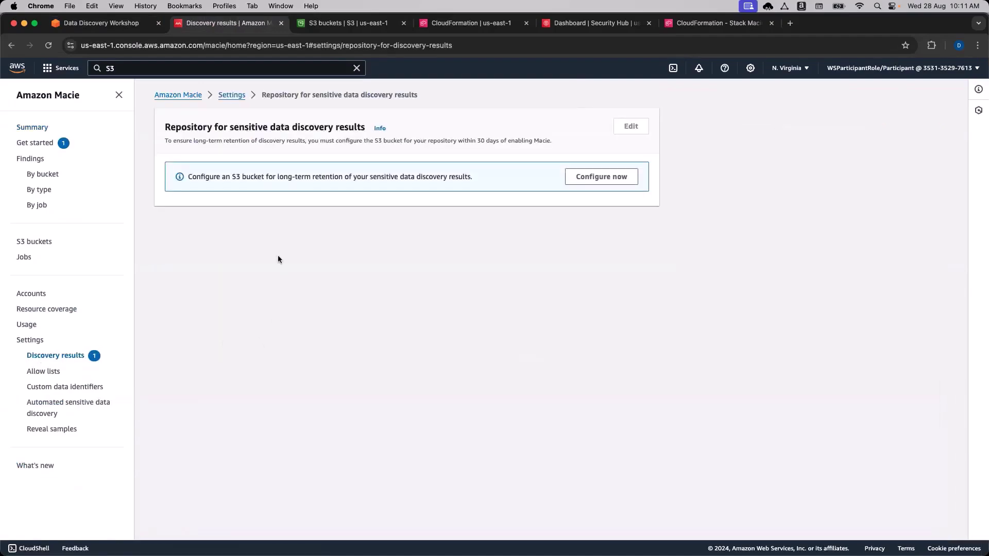
{"action": "left_click_drag", "start_coordinate": [190, 176], "coordinate": [308, 176]}
{"action": "left_click", "coordinate": [306, 176]}
{"action": "left_click", "coordinate": [596, 178]}
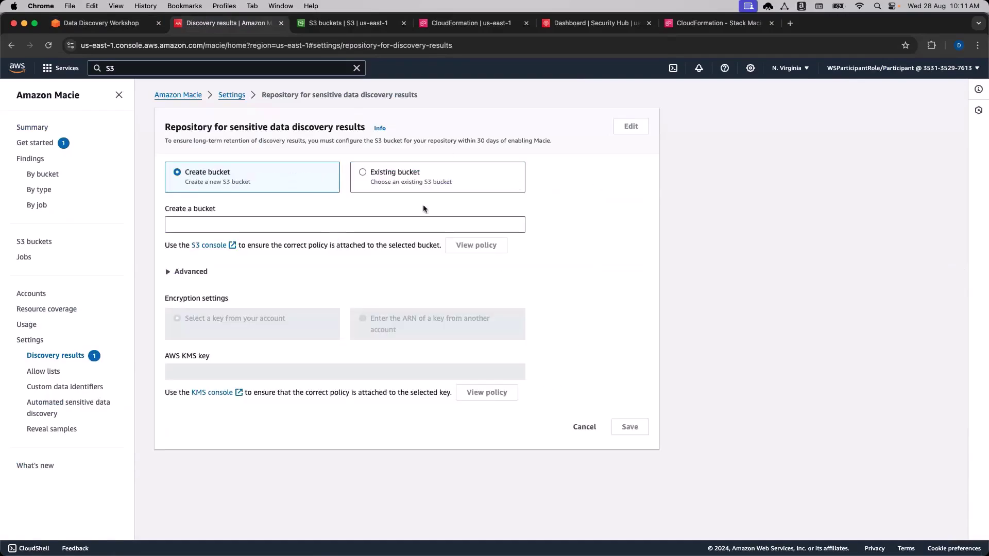
{"action": "left_click", "coordinate": [300, 223]}
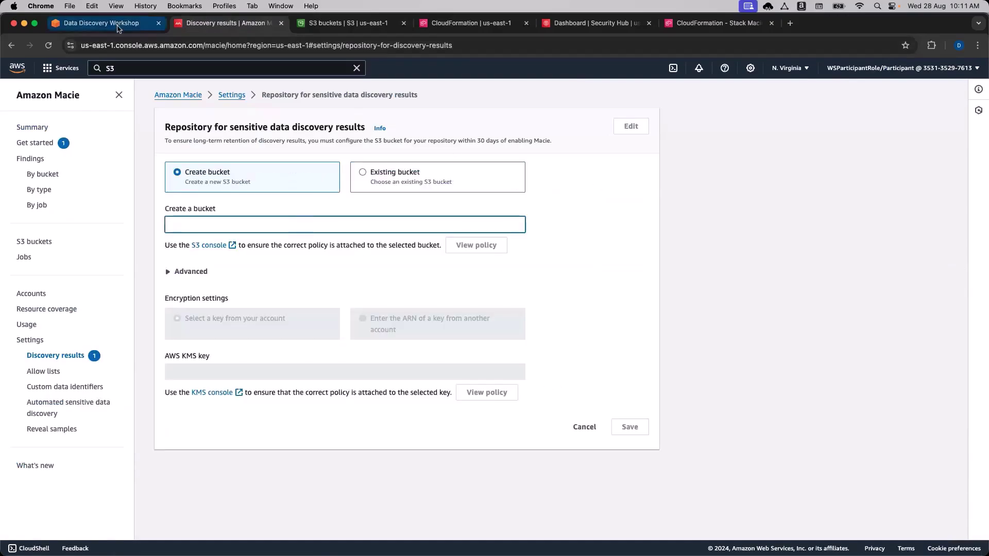
Choose Existing bucket and select macieworkshop-env-setup-resultsbucket-cmdo7gk4fzw2, checking the name against the workshop.
{"action": "left_click", "coordinate": [118, 27]}
{"action": "scroll", "coordinate": [243, 332], "scroll_direction": "down", "scroll_amount": 5}
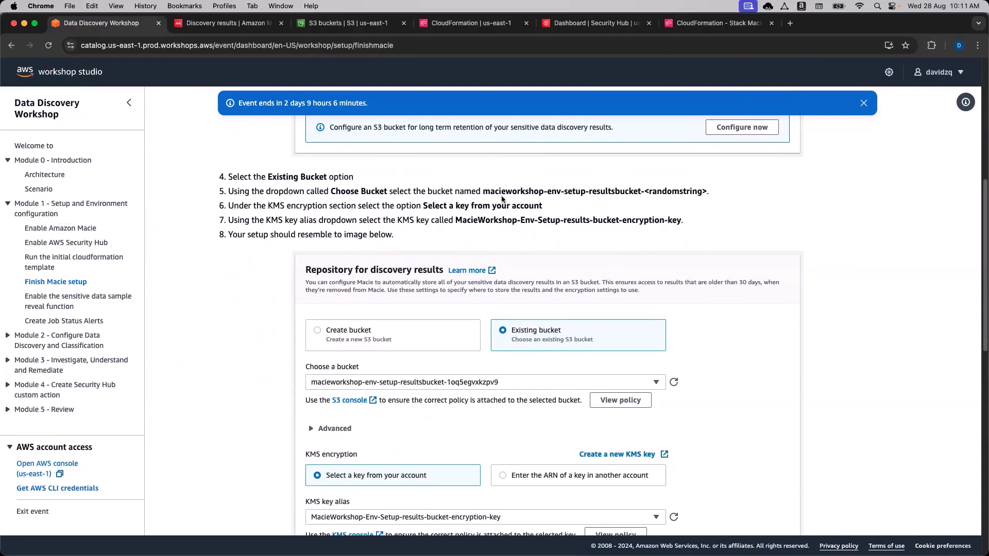
{"action": "left_click_drag", "start_coordinate": [641, 191], "coordinate": [589, 194]}
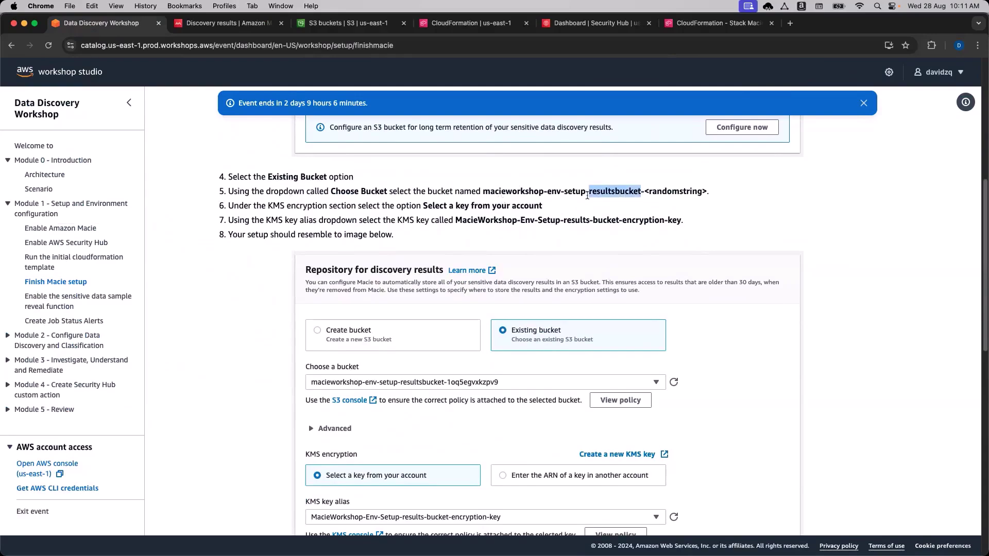
{"action": "key", "text": "ctrl+Tab"}
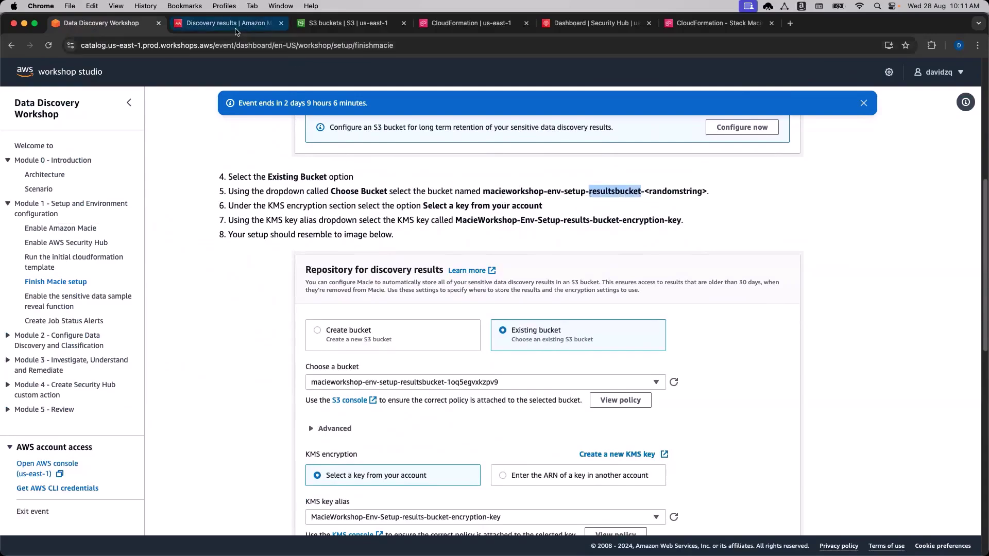
{"action": "left_click", "coordinate": [412, 175]}
{"action": "left_click", "coordinate": [338, 223]}
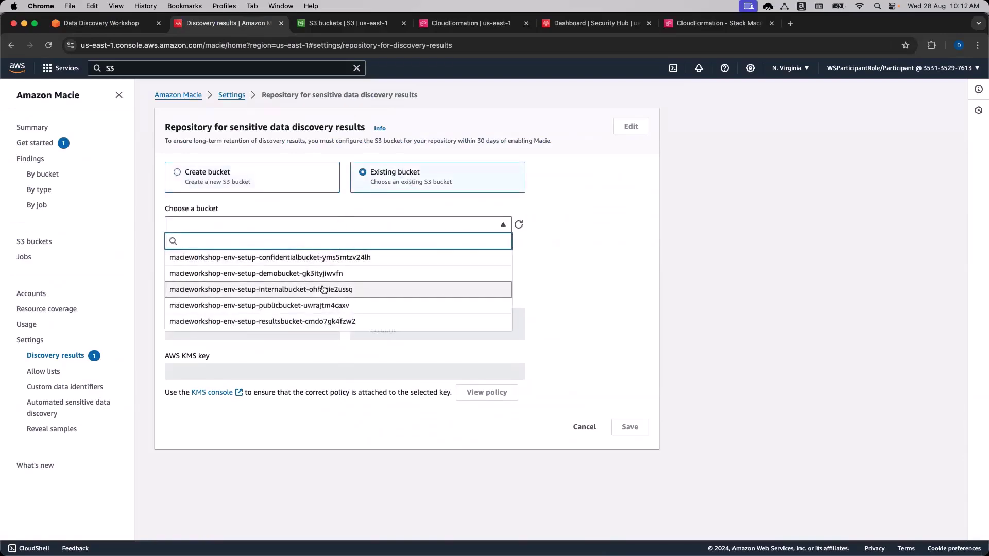
{"action": "left_click", "coordinate": [319, 322]}
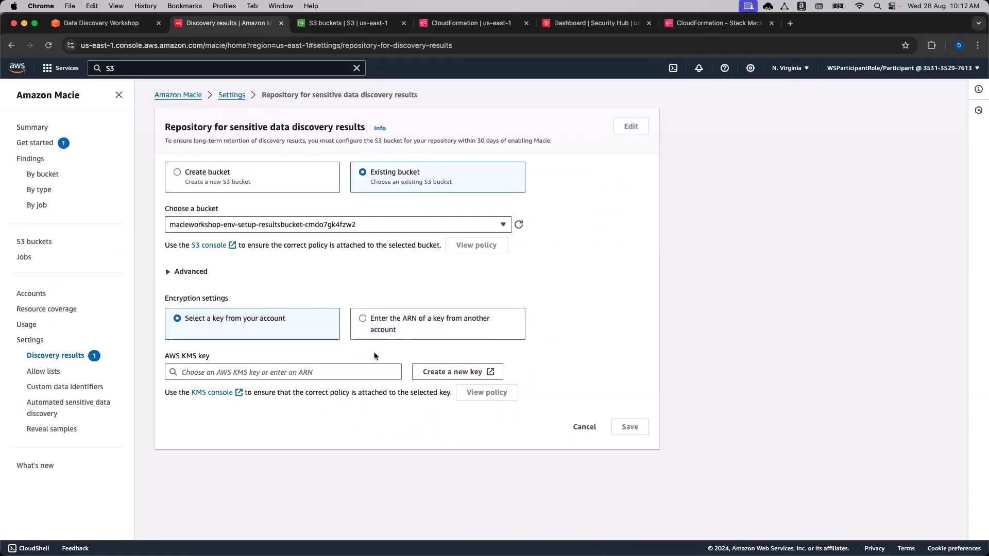
Choose the MacieWorkshop-Env-Setup-results-bucket-encryption-key as the repository's KMS key.
{"action": "left_click", "coordinate": [307, 374]}
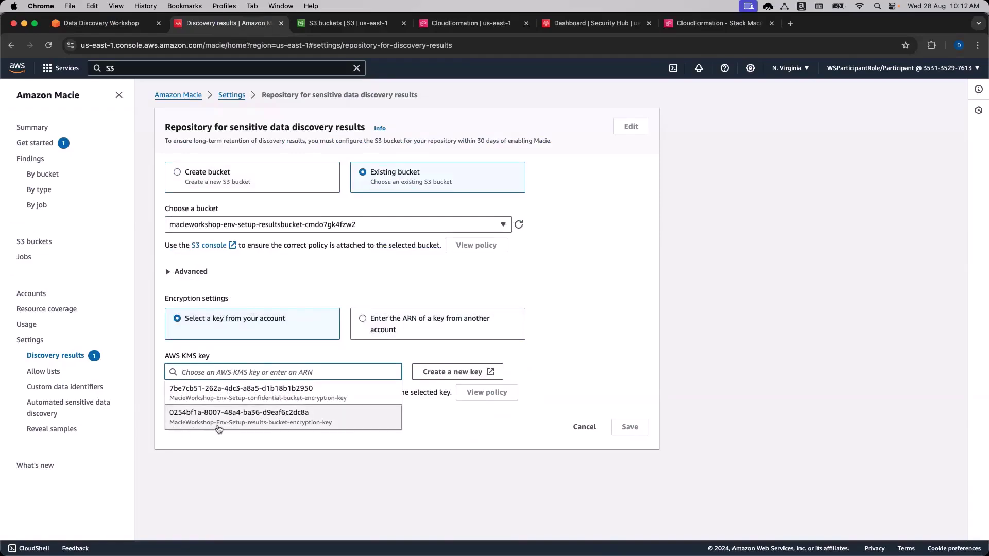
{"action": "left_click", "coordinate": [283, 424]}
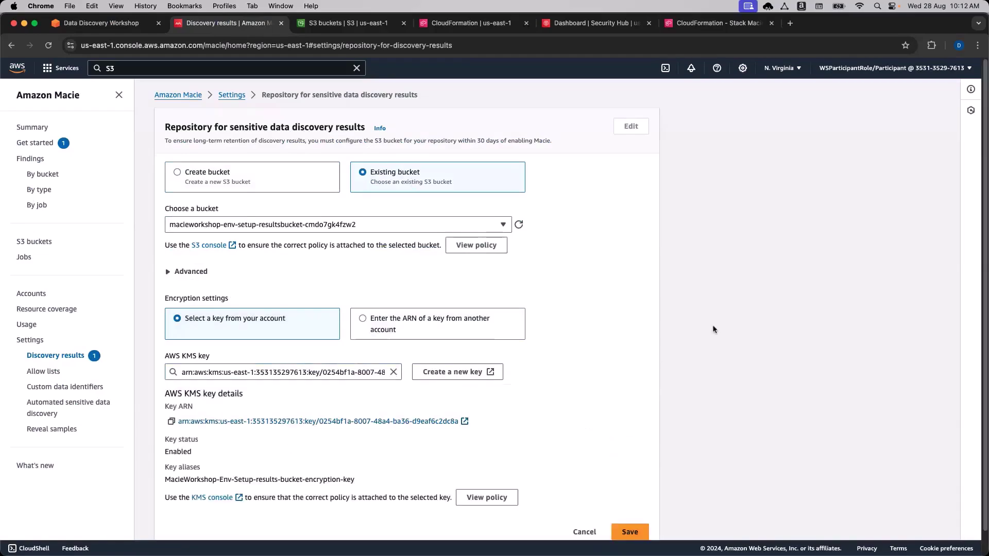
{"action": "scroll", "coordinate": [713, 329], "scroll_direction": "down", "scroll_amount": 1}
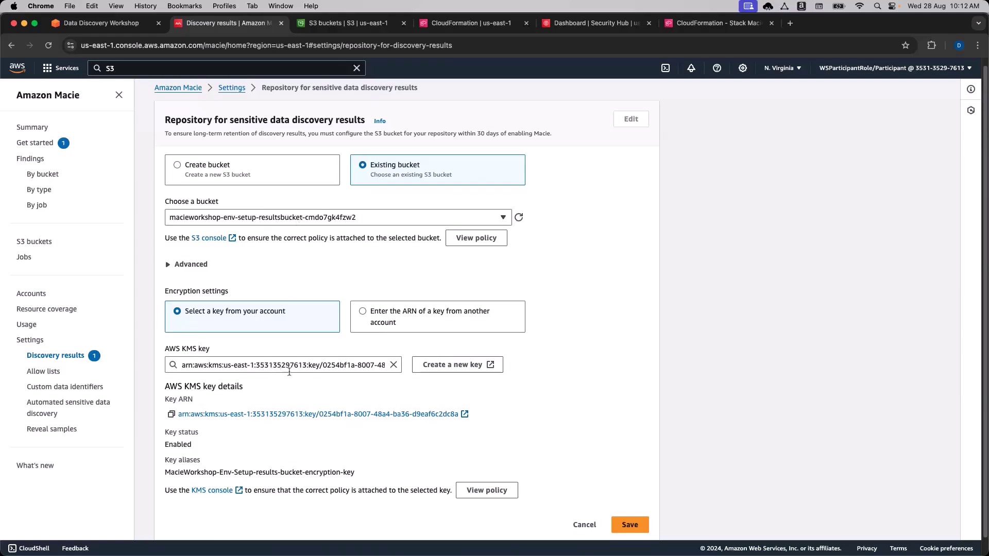
{"action": "left_click_drag", "start_coordinate": [174, 472], "coordinate": [235, 472]}
{"action": "left_click", "coordinate": [263, 473]}
Save the discovery results repository settings and confirm the success message.
{"action": "scroll", "coordinate": [718, 351], "scroll_direction": "down", "scroll_amount": 1}
{"action": "scroll", "coordinate": [718, 351], "scroll_direction": "down", "scroll_amount": 1}
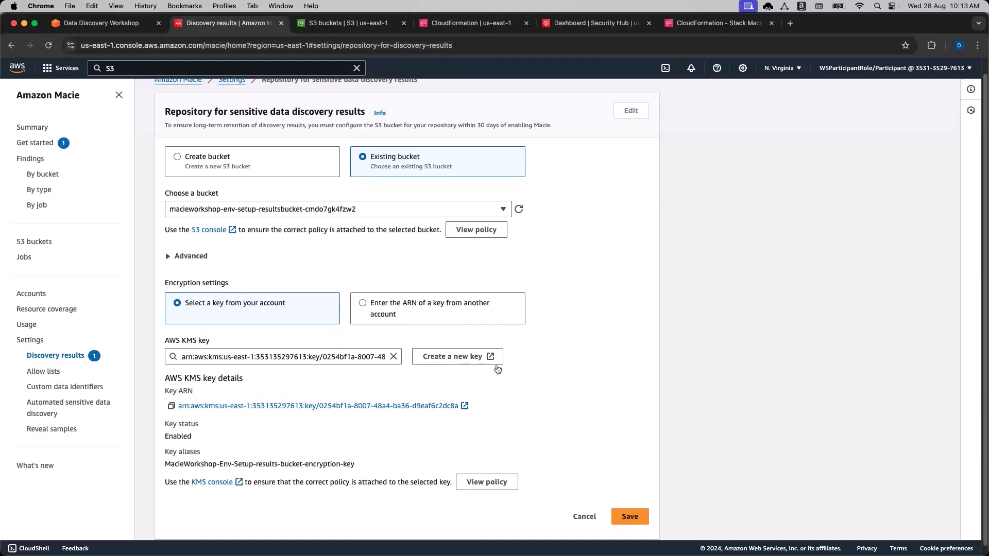
{"action": "left_click", "coordinate": [630, 517]}
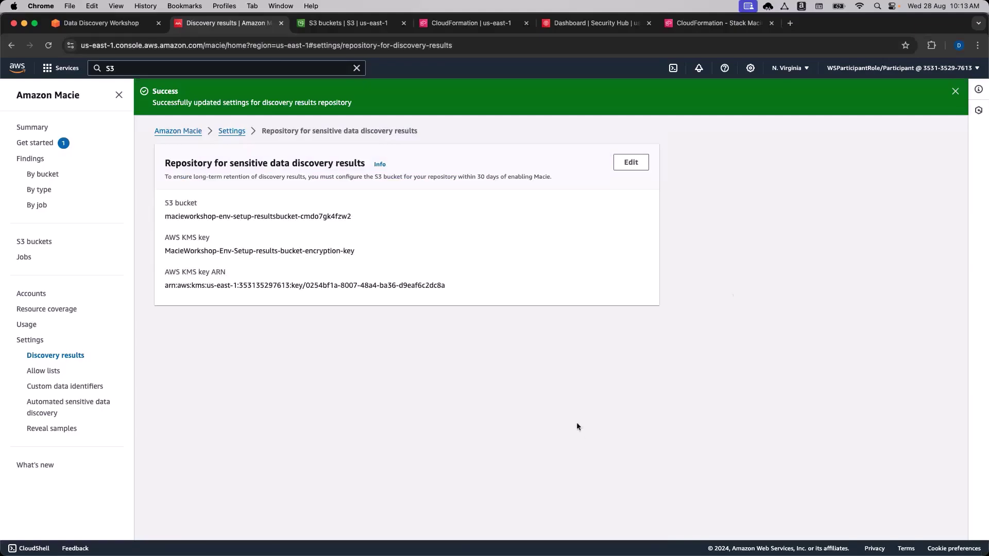
{"action": "left_click_drag", "start_coordinate": [152, 91], "coordinate": [190, 92]}
{"action": "left_click", "coordinate": [190, 92]}
{"action": "left_click", "coordinate": [125, 23]}
{"action": "scroll", "coordinate": [222, 304], "scroll_direction": "down", "scroll_amount": 10}
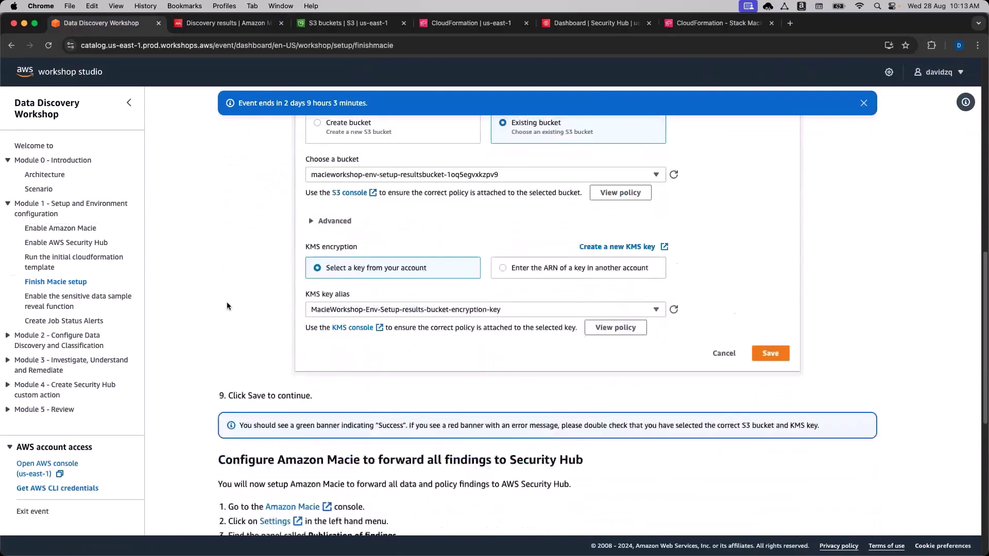
{"action": "scroll", "coordinate": [227, 301], "scroll_direction": "down", "scroll_amount": 5}
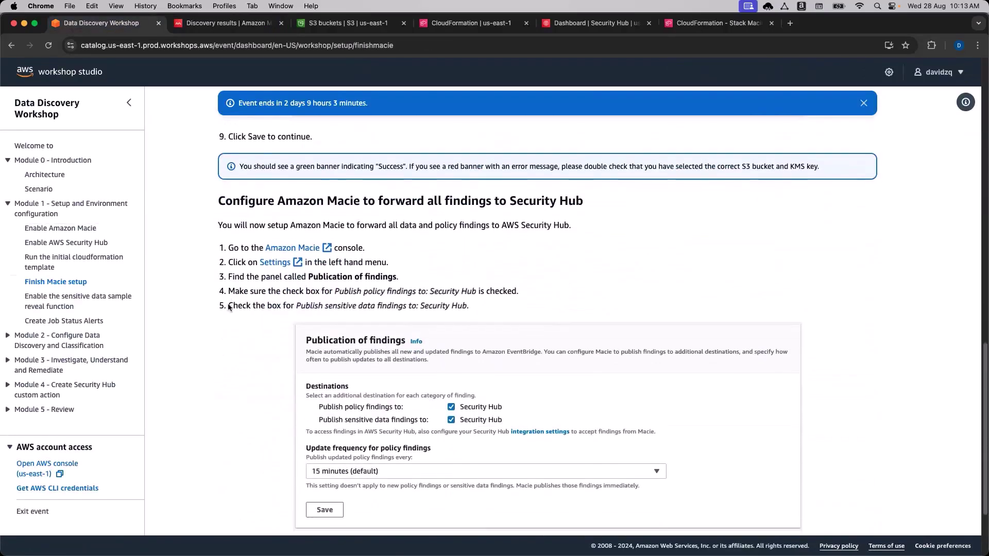
{"action": "scroll", "coordinate": [228, 307], "scroll_direction": "down", "scroll_amount": 2}
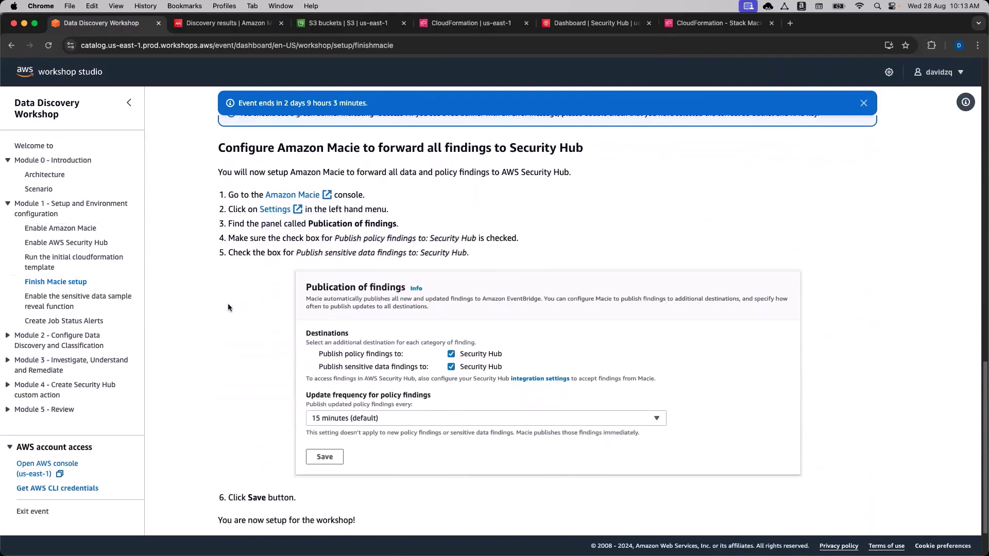
{"action": "scroll", "coordinate": [228, 308], "scroll_direction": "down", "scroll_amount": 1}
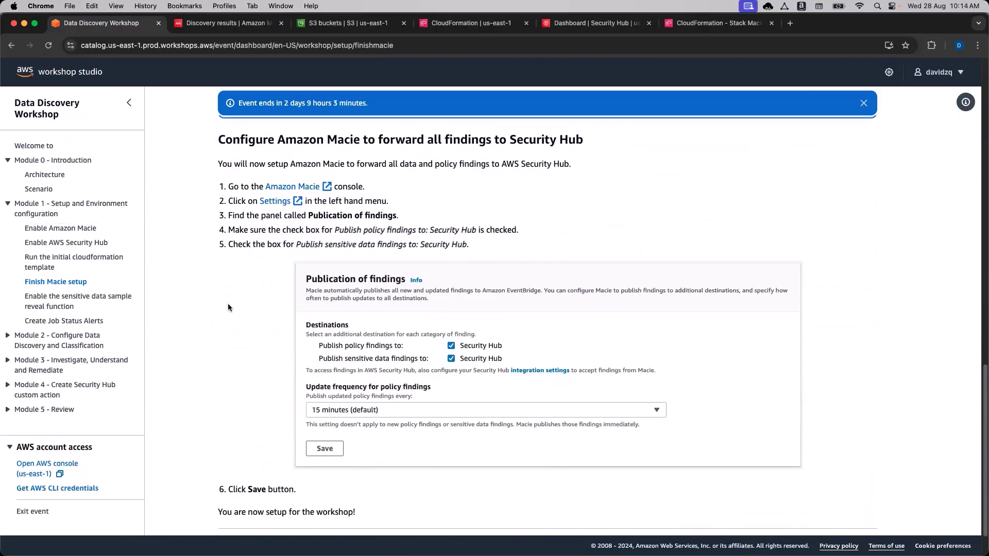
In Macie Settings, tick Publish sensitive data findings to Security Hub.
{"action": "left_click", "coordinate": [223, 30]}
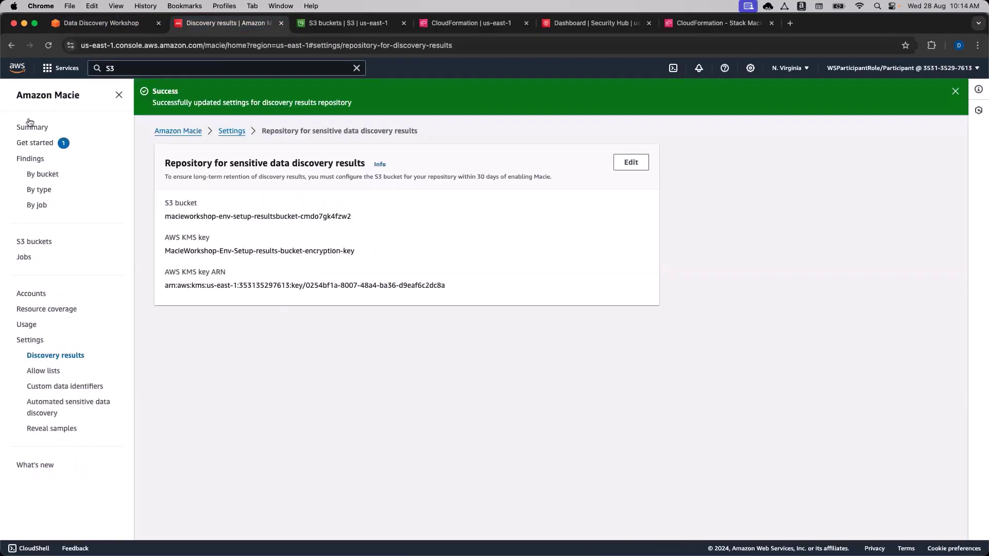
{"action": "left_click", "coordinate": [32, 339]}
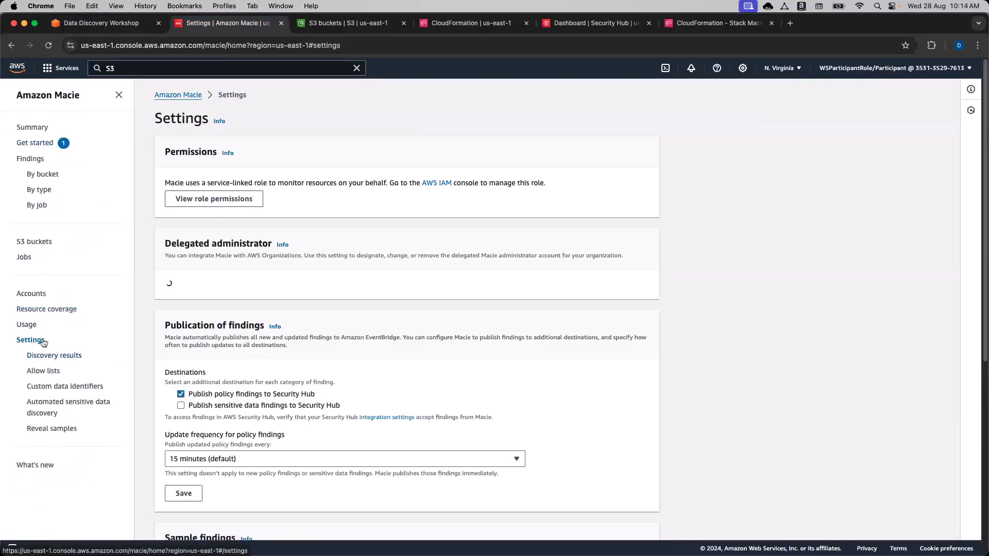
{"action": "scroll", "coordinate": [753, 352], "scroll_direction": "down", "scroll_amount": 2}
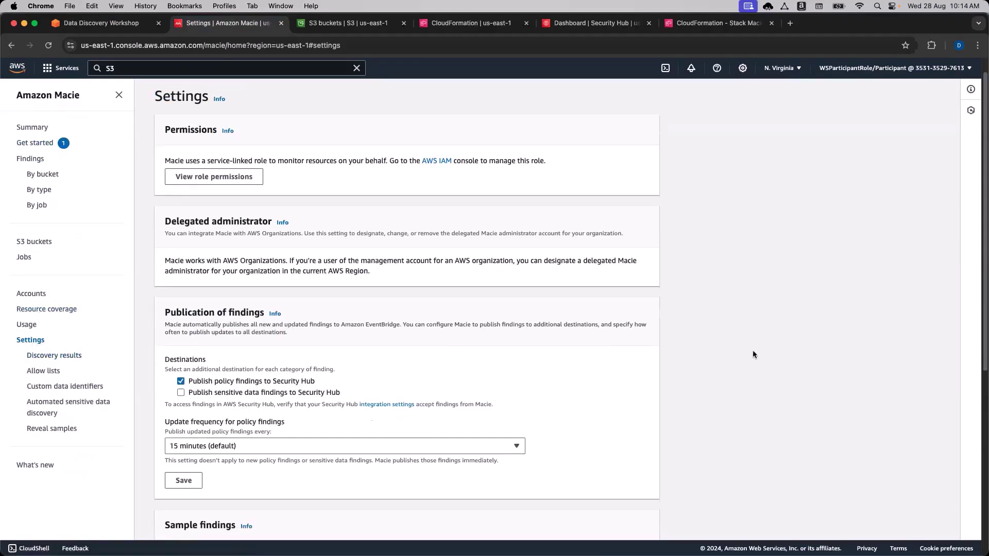
{"action": "scroll", "coordinate": [752, 354], "scroll_direction": "down", "scroll_amount": 2}
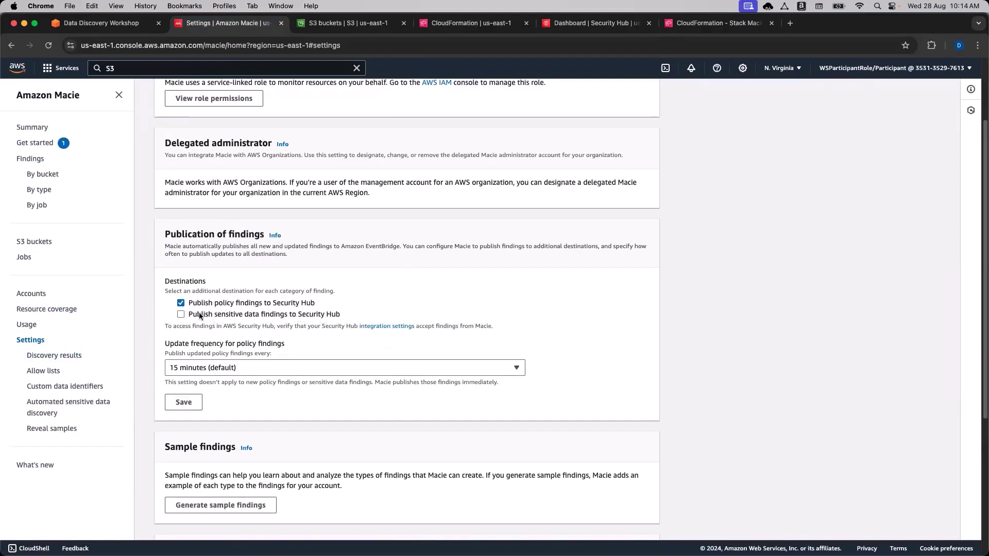
{"action": "left_click", "coordinate": [181, 314]}
Check the workshop instructions, then save the updated Security Hub publication settings.
{"action": "left_click", "coordinate": [134, 26]}
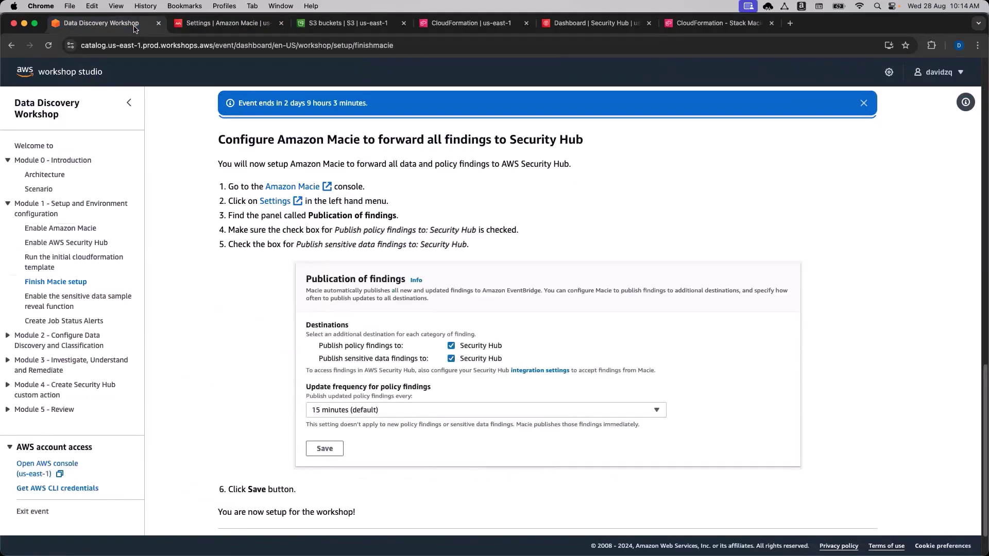
{"action": "scroll", "coordinate": [229, 312], "scroll_direction": "down", "scroll_amount": 2}
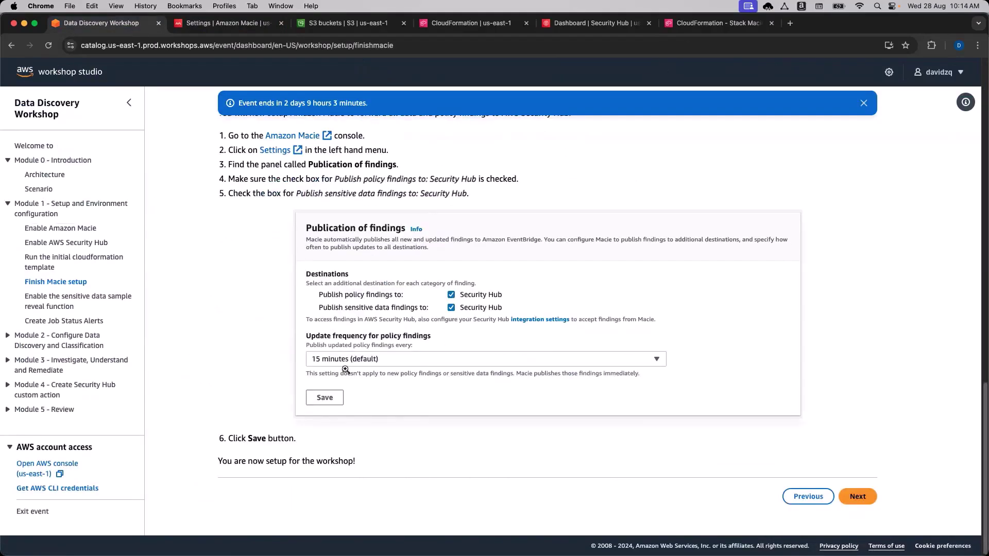
{"action": "left_click", "coordinate": [208, 22]}
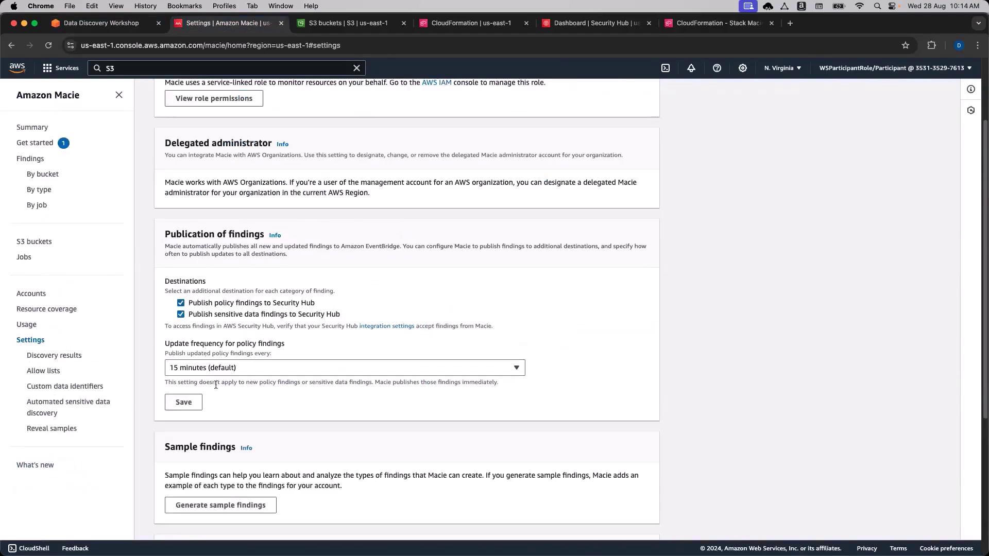
{"action": "left_click", "coordinate": [184, 402]}
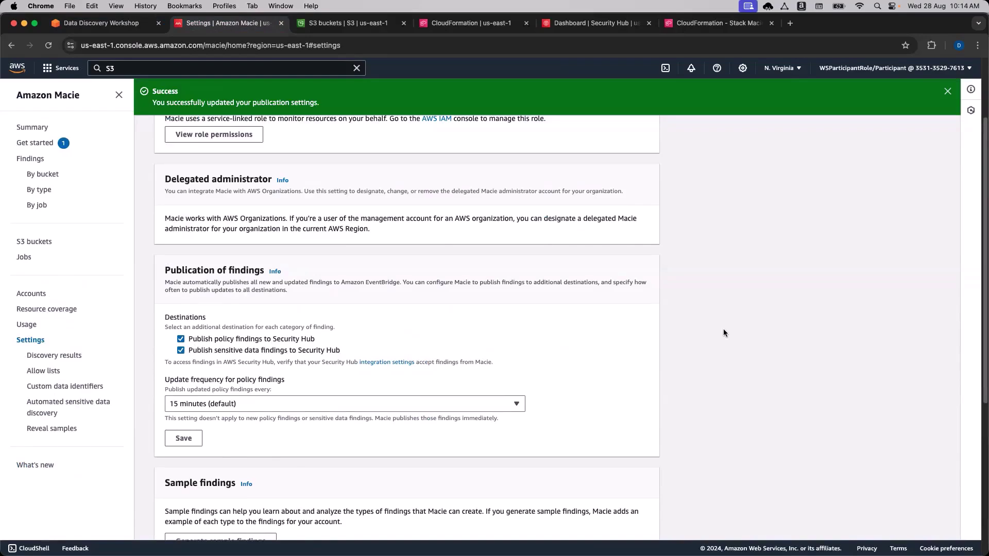
{"action": "scroll", "coordinate": [723, 332], "scroll_direction": "down", "scroll_amount": 2}
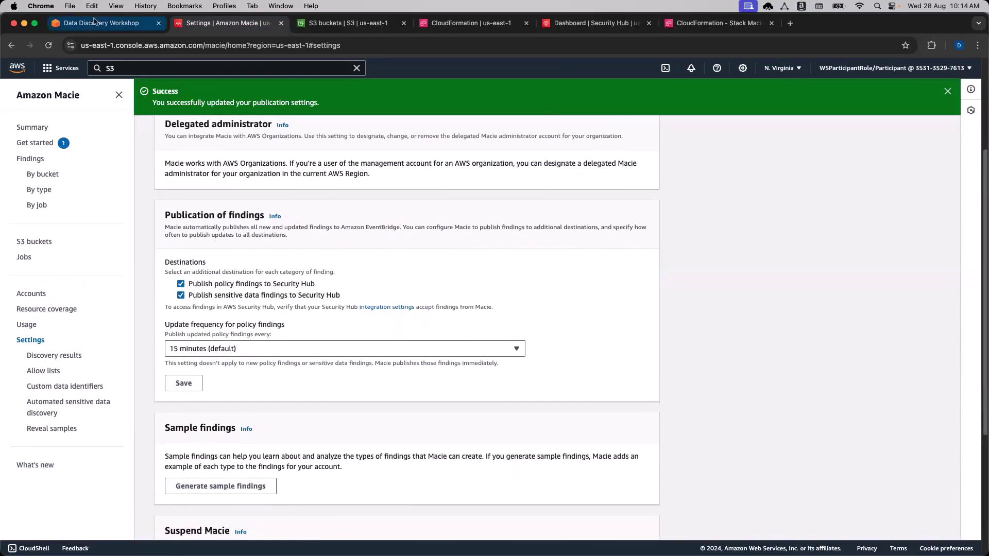
{"action": "left_click", "coordinate": [98, 23]}
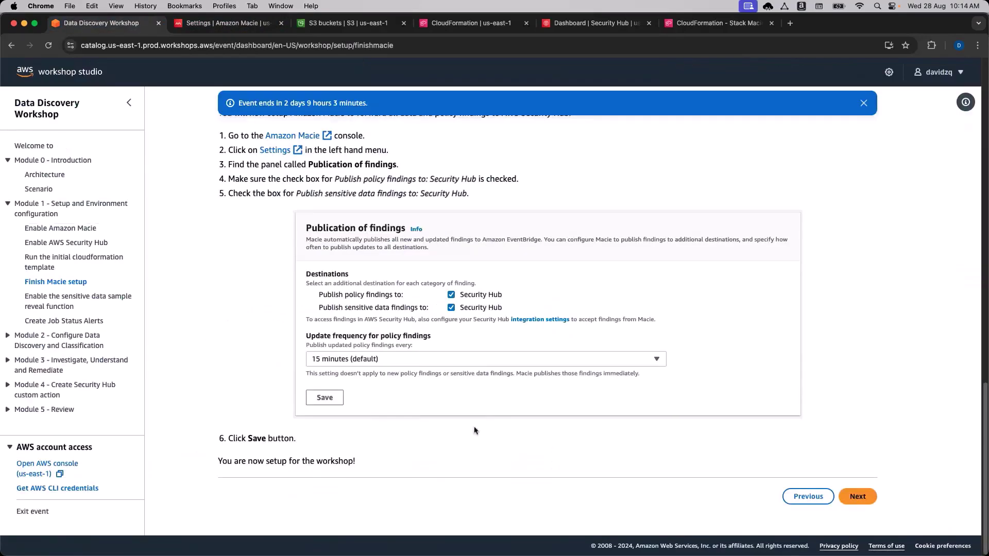
Advance to the 'Enable Macie to reveal sensitive data samples' workshop page.
{"action": "left_click", "coordinate": [849, 499]}
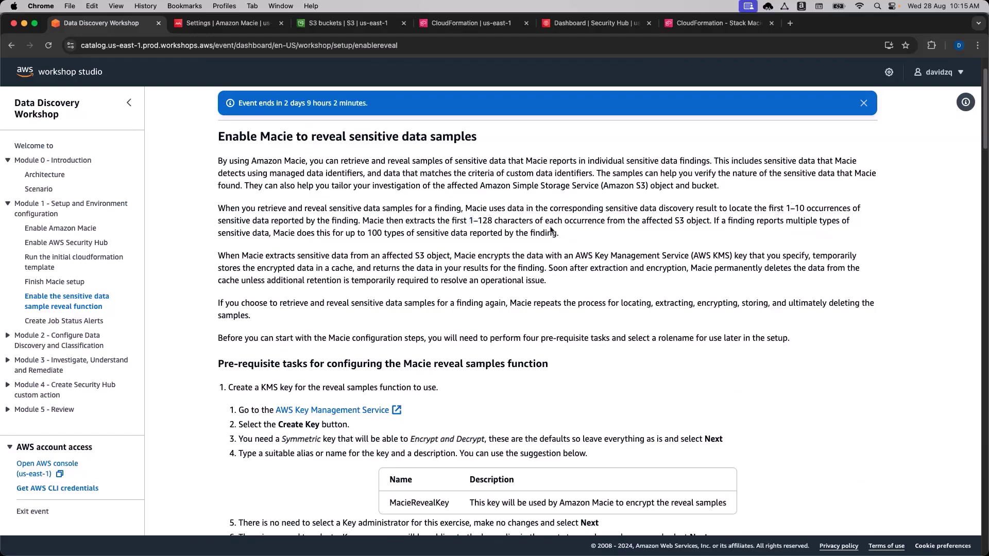
Read the MacieRevealKey KMS key creation steps and the Macie key-policy statement.
{"action": "double_click", "coordinate": [689, 222]}
{"action": "left_click", "coordinate": [675, 221]}
{"action": "scroll", "coordinate": [644, 327], "scroll_direction": "down", "scroll_amount": 5}
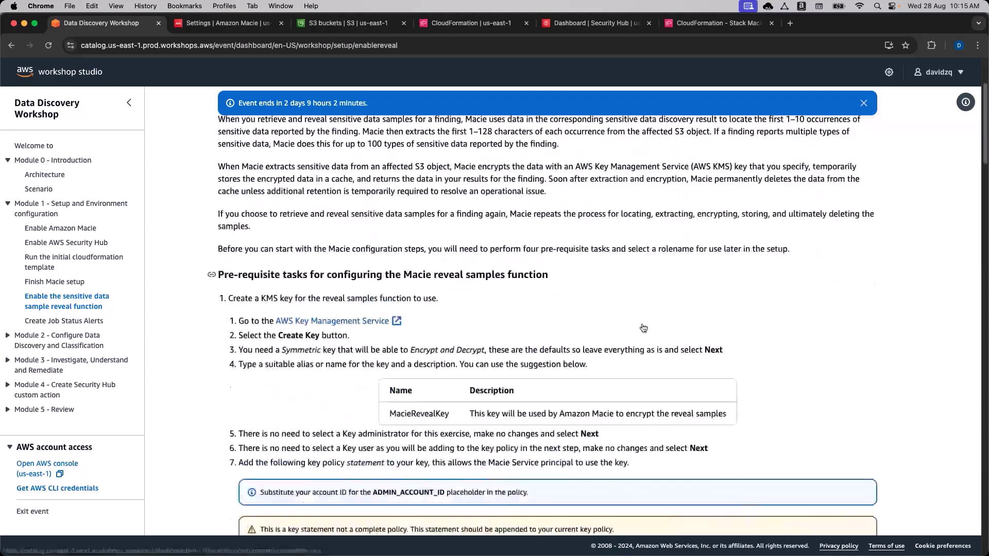
{"action": "scroll", "coordinate": [643, 328], "scroll_direction": "down", "scroll_amount": 2}
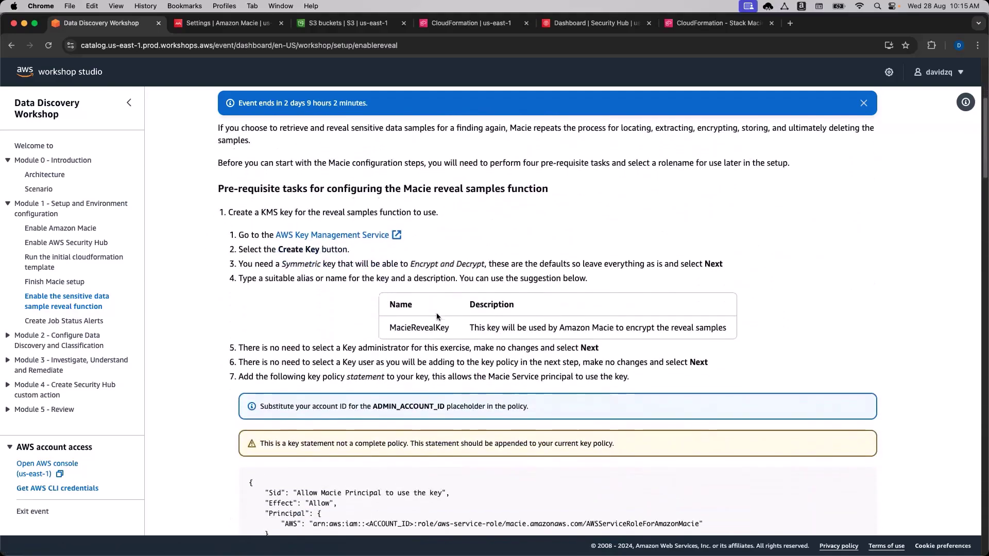
{"action": "scroll", "coordinate": [342, 305], "scroll_direction": "down", "scroll_amount": 1}
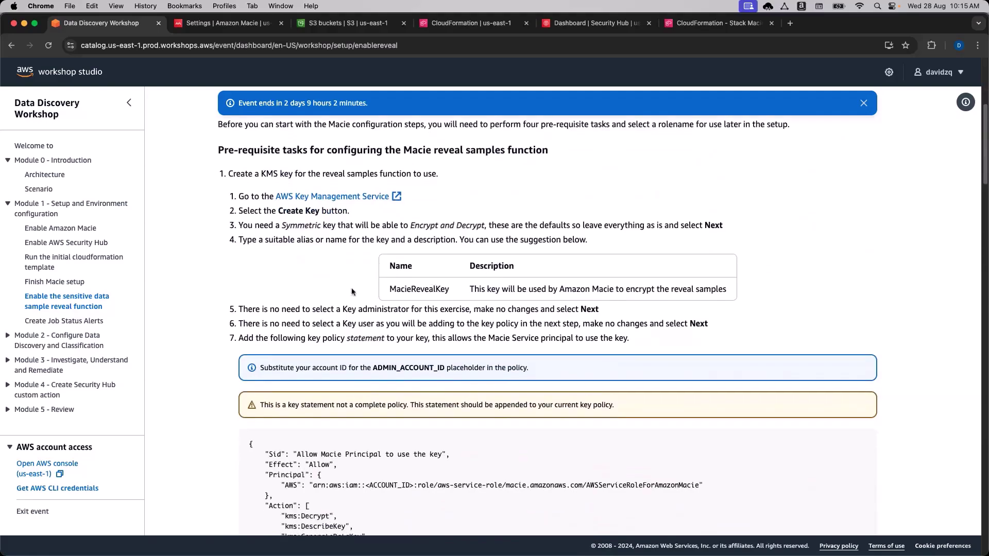
{"action": "scroll", "coordinate": [344, 283], "scroll_direction": "down", "scroll_amount": 1}
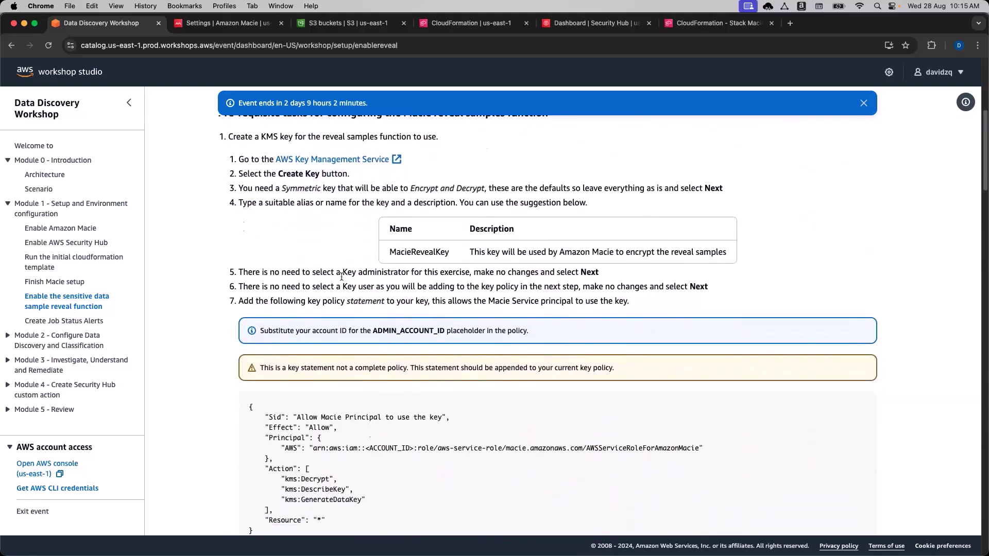
{"action": "scroll", "coordinate": [355, 273], "scroll_direction": "down", "scroll_amount": 1}
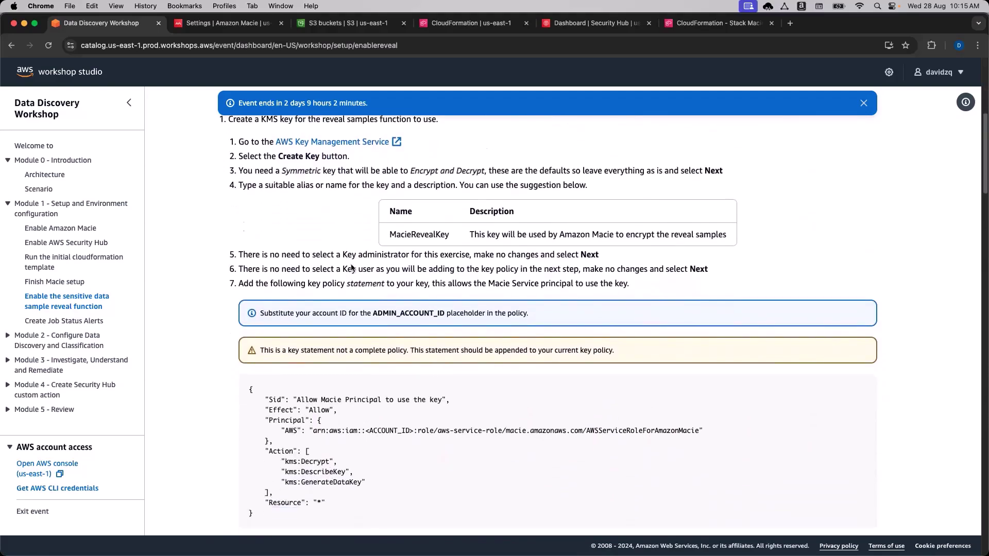
{"action": "scroll", "coordinate": [394, 462], "scroll_direction": "down", "scroll_amount": 2}
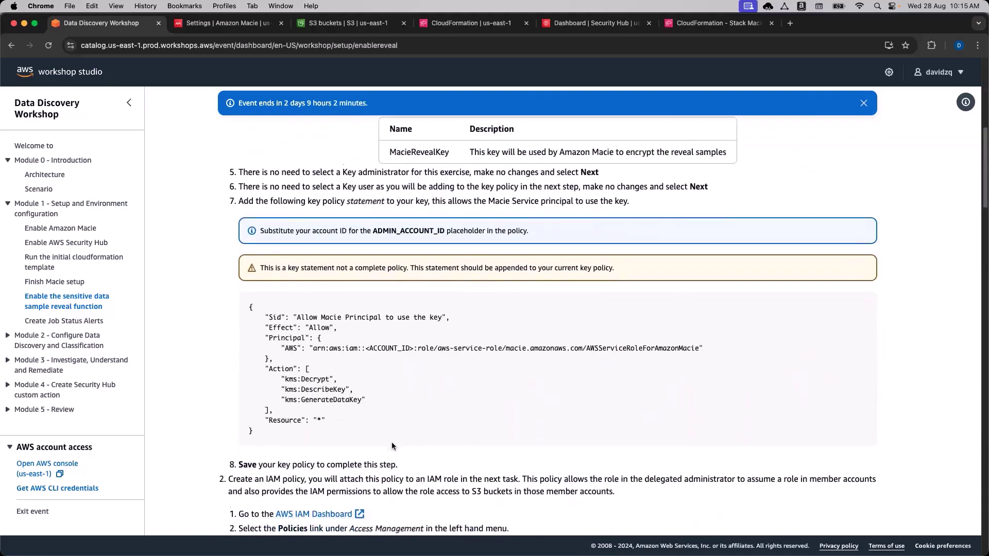
{"action": "scroll", "coordinate": [395, 420], "scroll_direction": "up", "scroll_amount": 2}
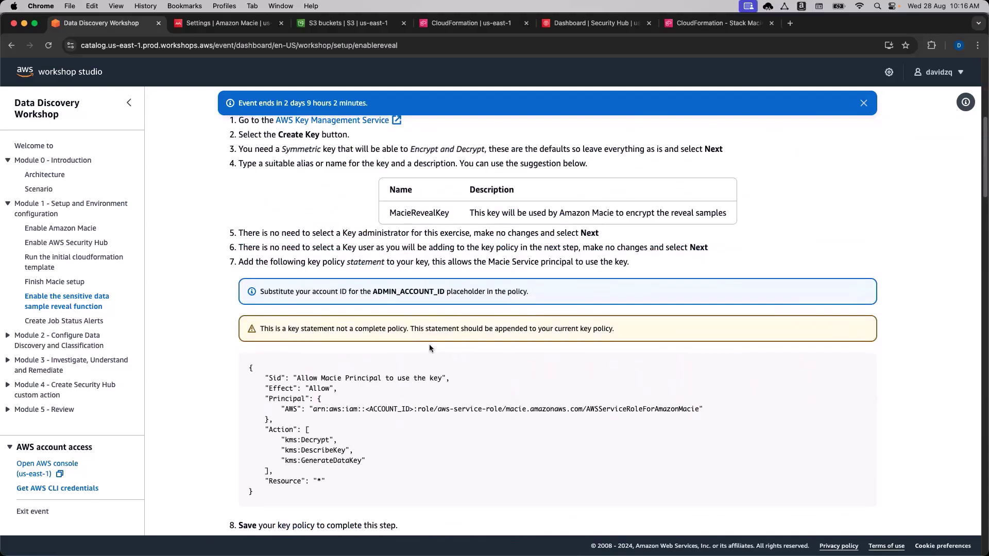
{"action": "scroll", "coordinate": [431, 348], "scroll_direction": "up", "scroll_amount": 1}
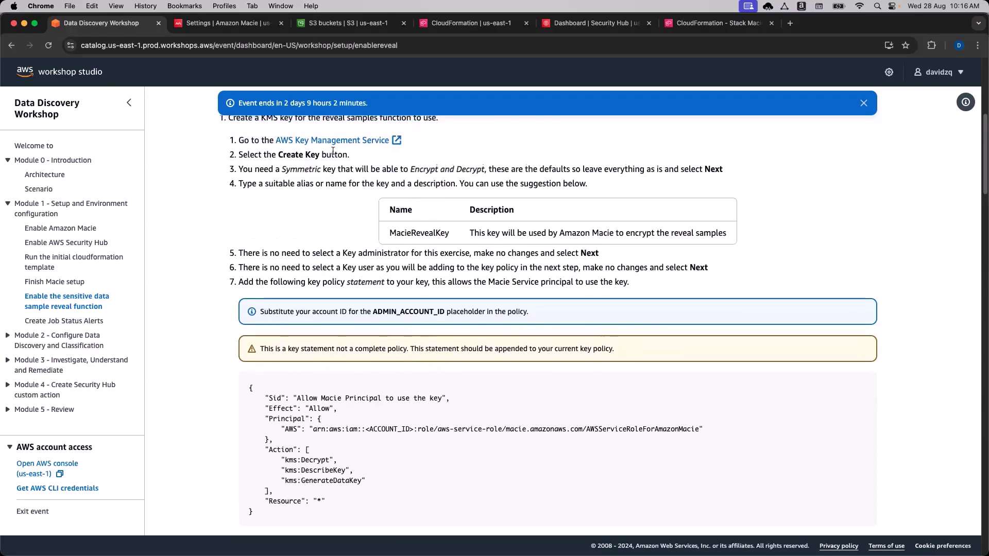
{"action": "left_click", "coordinate": [231, 23]}
Open the Key Management Service console through the KMS service search.
{"action": "left_click", "coordinate": [103, 69]}
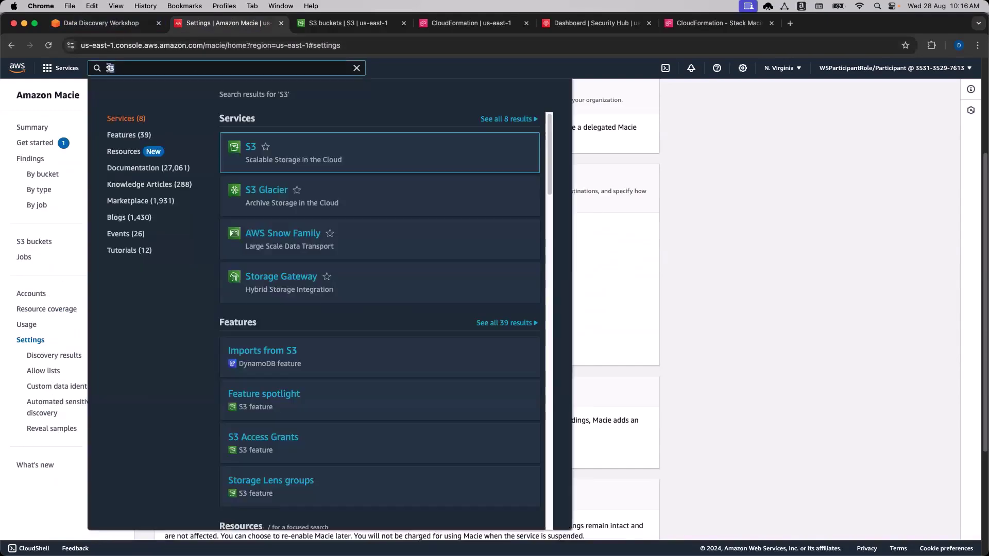
{"action": "type", "text": "KMS"}
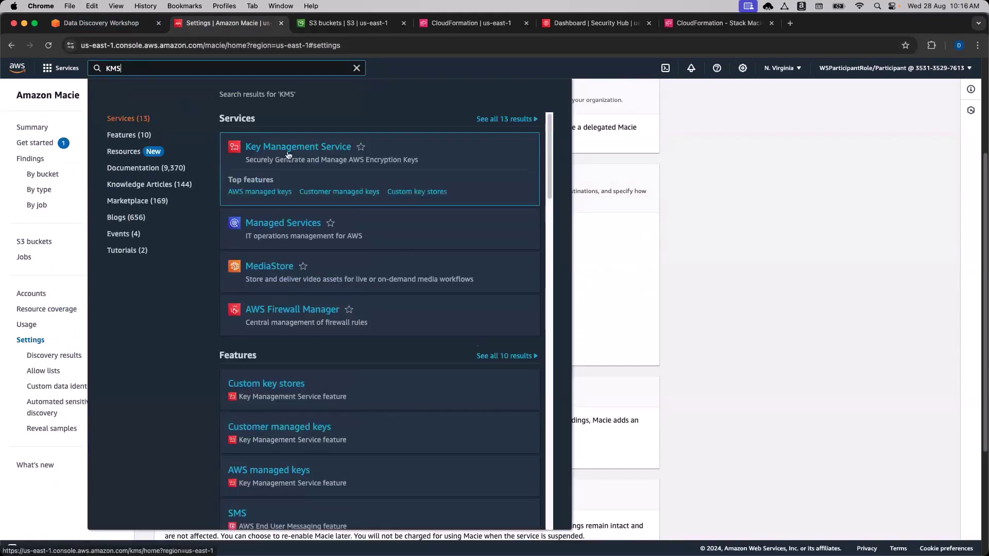
{"action": "left_click", "coordinate": [287, 152]}
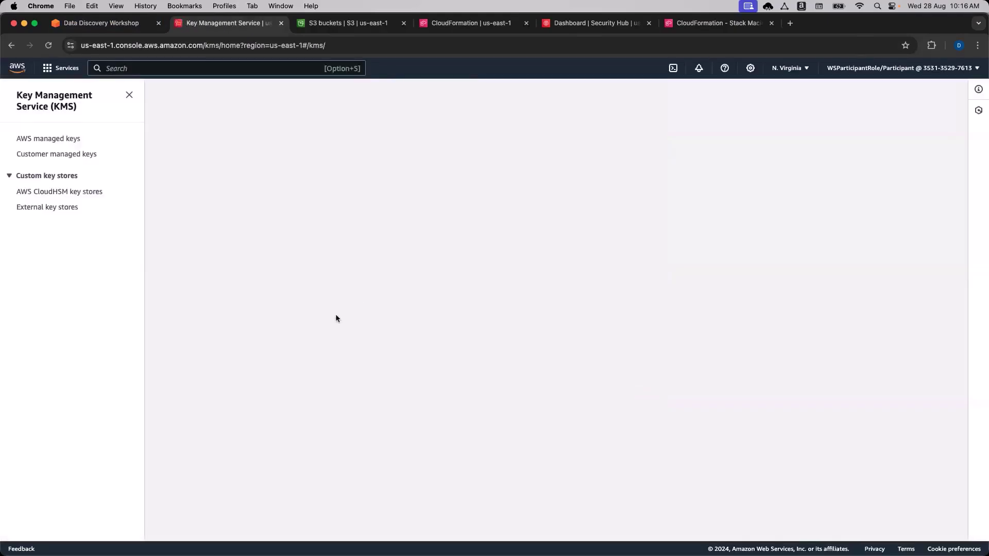
{"action": "left_click_drag", "start_coordinate": [318, 179], "coordinate": [308, 179]}
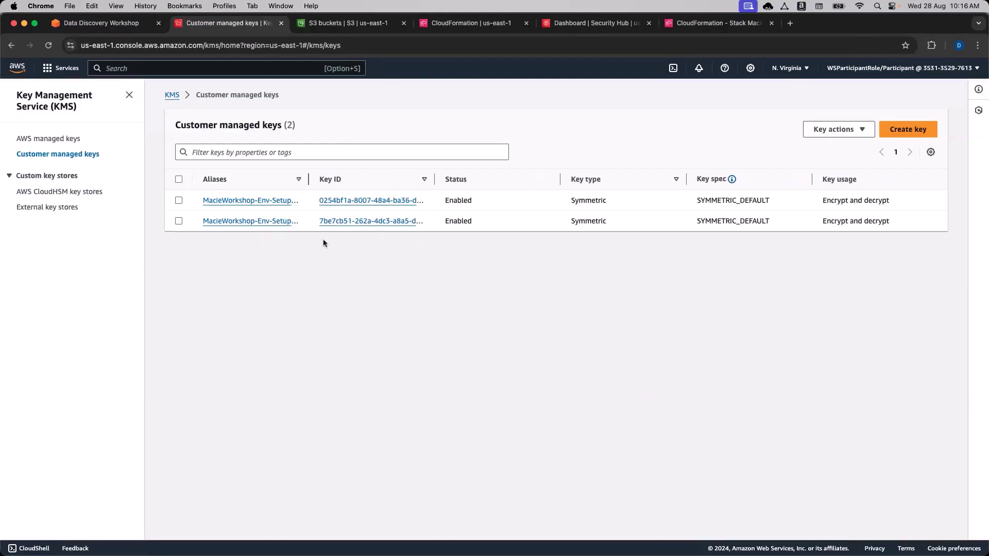
Start a new key, keeping Symmetric and Encrypt and decrypt as defaults.
{"action": "left_click", "coordinate": [915, 133]}
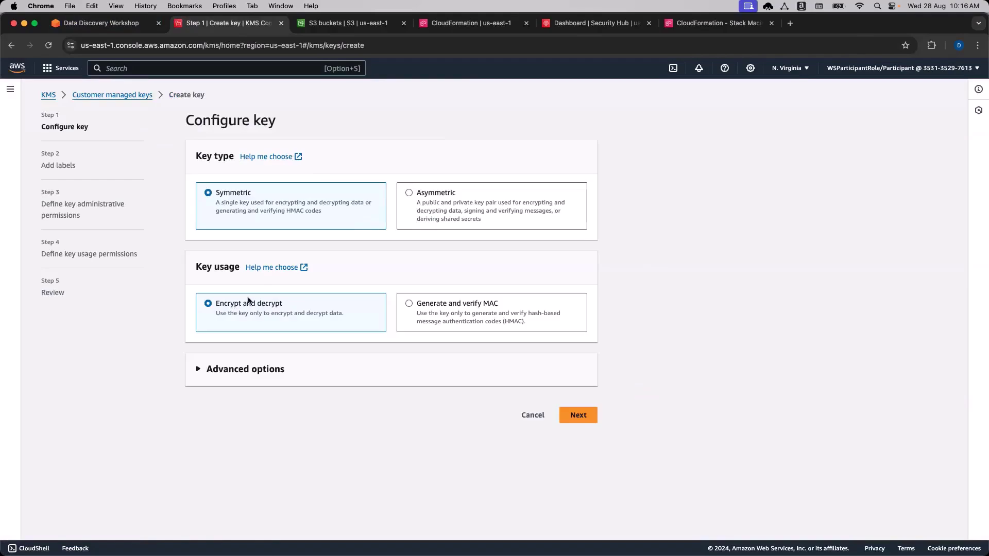
{"action": "left_click", "coordinate": [263, 369]}
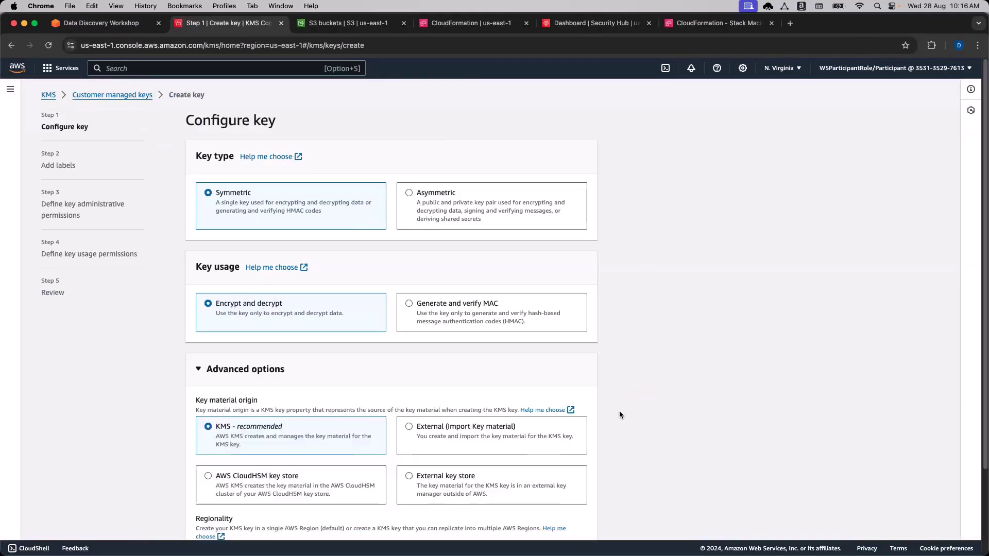
{"action": "scroll", "coordinate": [626, 404], "scroll_direction": "down", "scroll_amount": 3}
{"action": "key", "text": "space"}
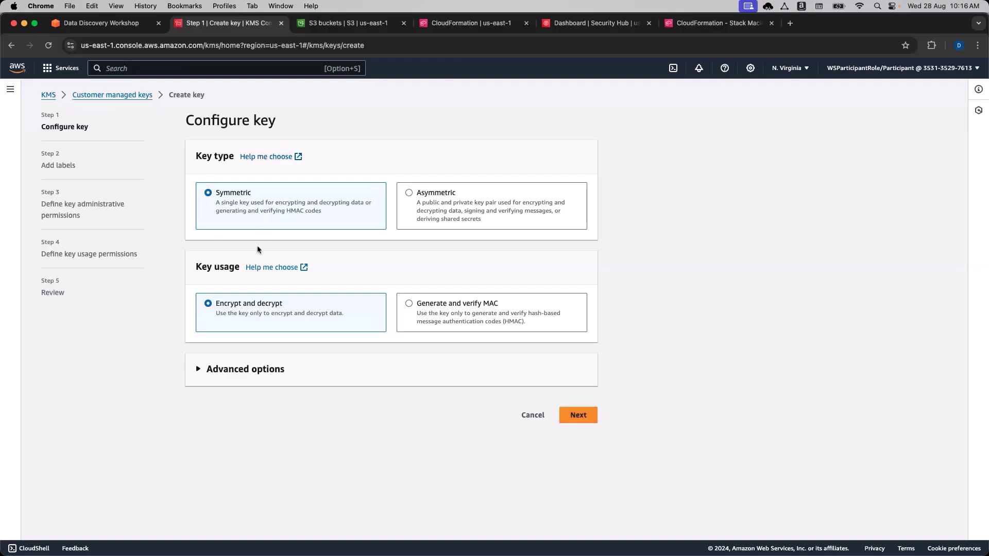
{"action": "left_click", "coordinate": [584, 417]}
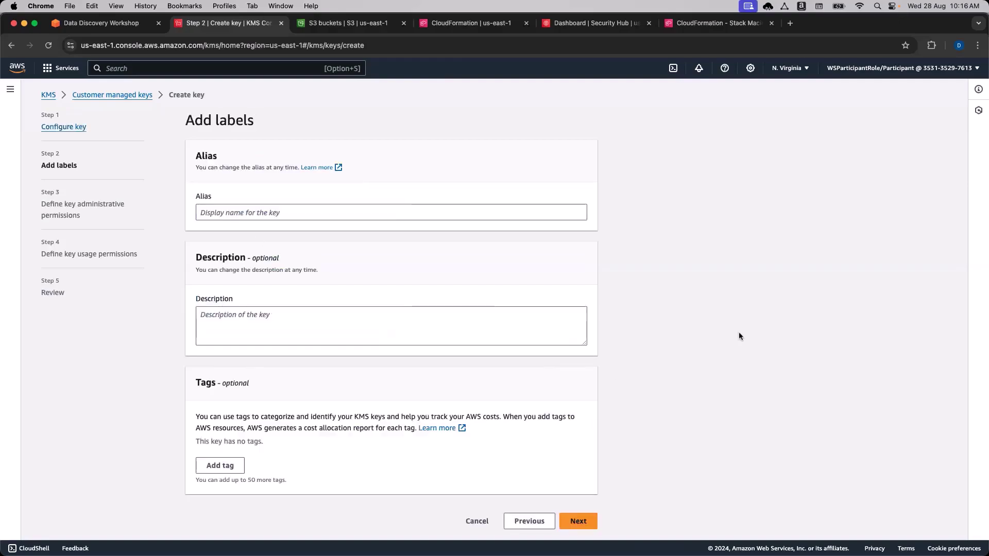
Set the new key's alias to MacieRevealKey, copied from the workshop.
{"action": "left_click", "coordinate": [101, 24]}
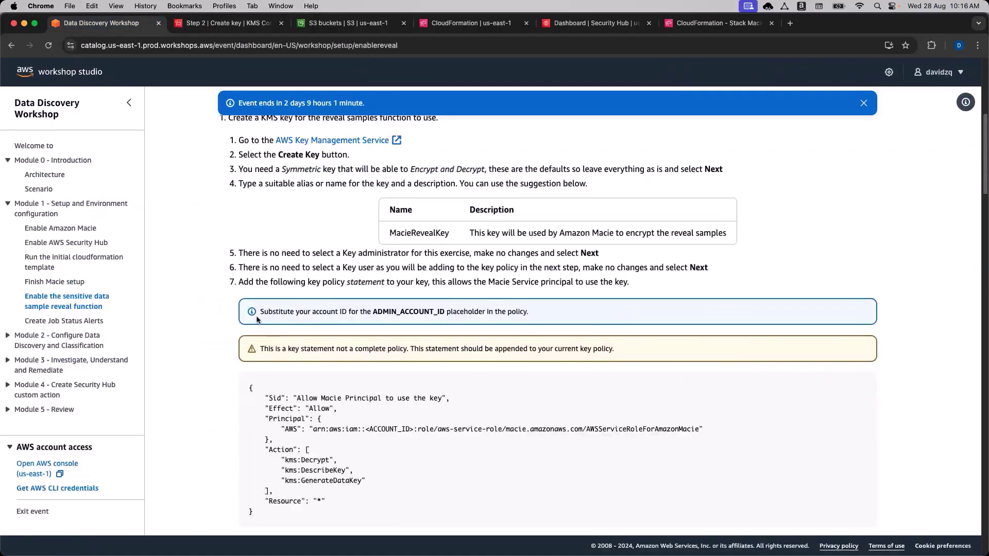
{"action": "scroll", "coordinate": [257, 319], "scroll_direction": "up", "scroll_amount": 1}
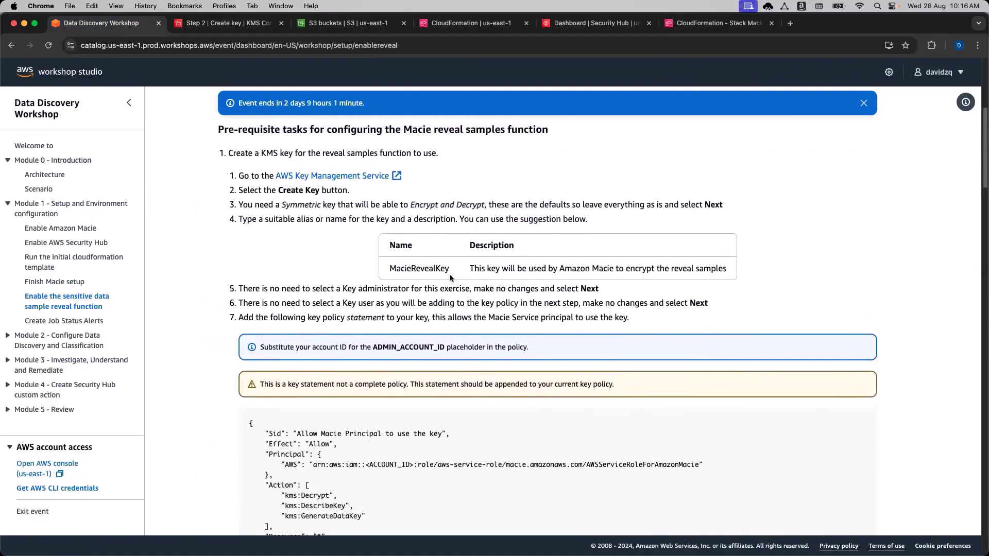
{"action": "left_click_drag", "start_coordinate": [449, 273], "coordinate": [391, 271]}
{"action": "key", "text": "super+c"}
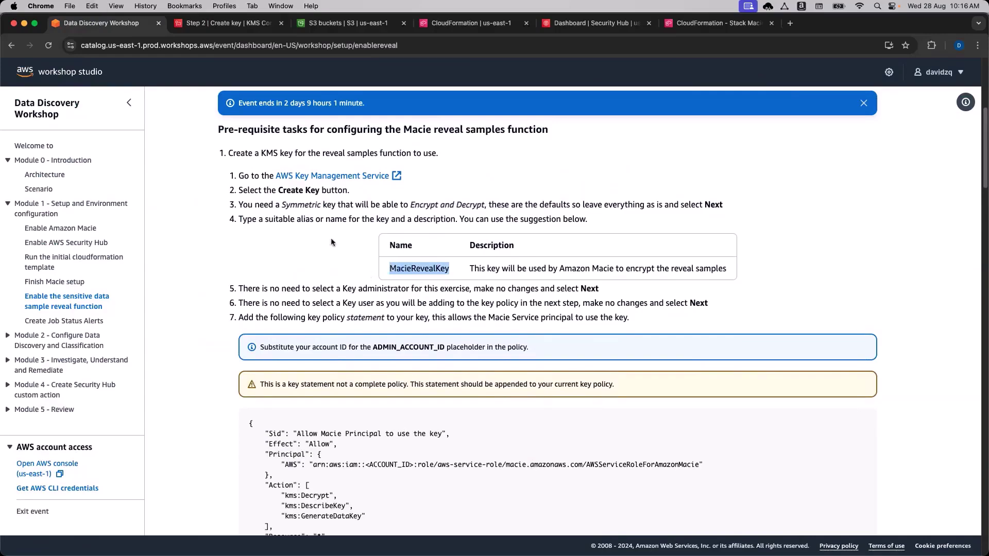
{"action": "left_click", "coordinate": [230, 25]}
{"action": "left_click", "coordinate": [272, 211]}
{"action": "key", "text": "super+v"}
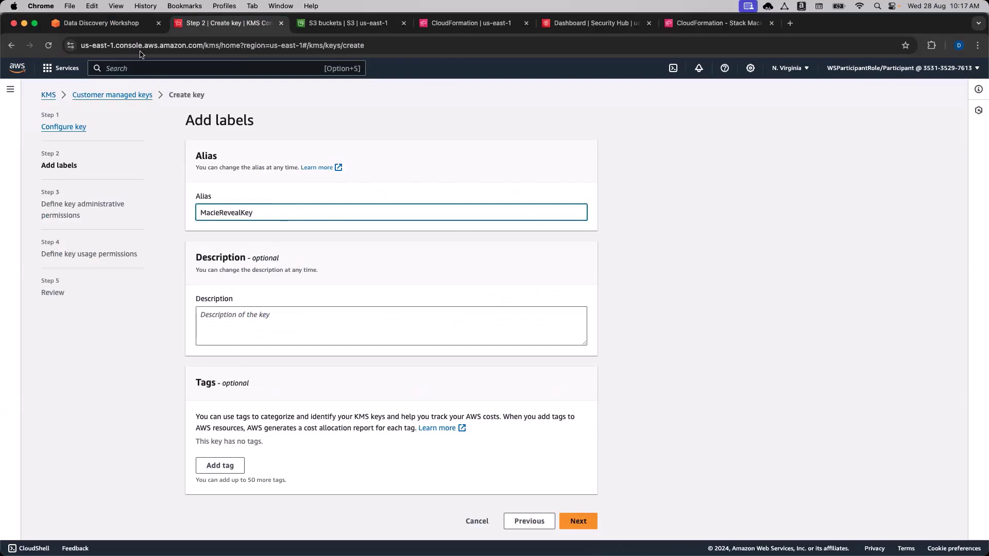
Paste the workshop's suggested description into the key's Description field and continue.
{"action": "left_click", "coordinate": [101, 22]}
{"action": "left_click_drag", "start_coordinate": [469, 266], "coordinate": [737, 272]}
{"action": "key", "text": "super+c"}
{"action": "left_click", "coordinate": [206, 23]}
{"action": "left_click", "coordinate": [331, 315]}
{"action": "key", "text": "super+v"}
{"action": "left_click", "coordinate": [675, 327]}
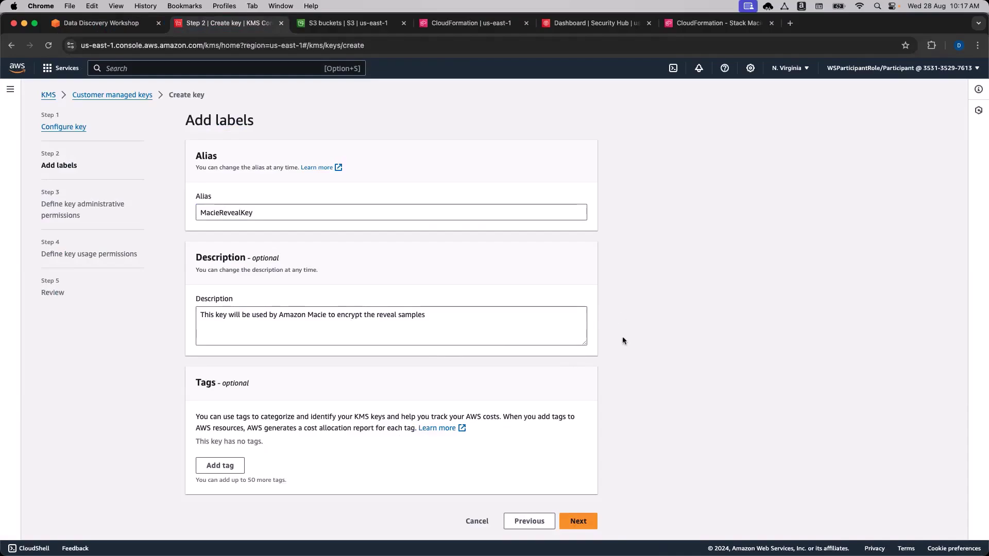
{"action": "left_click", "coordinate": [585, 524]}
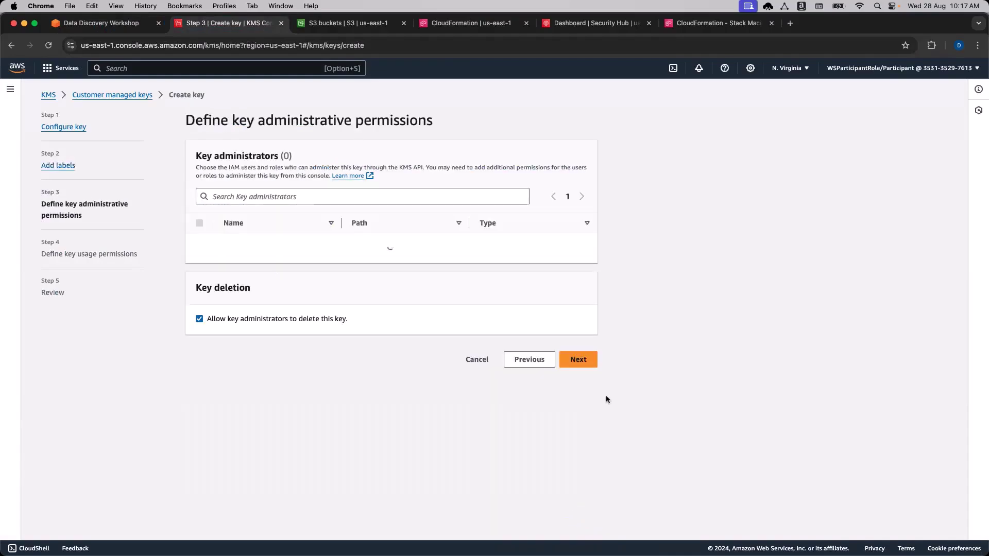
Skip selecting key administrators and key users to reach the Review step.
{"action": "scroll", "coordinate": [706, 355], "scroll_direction": "down", "scroll_amount": 1}
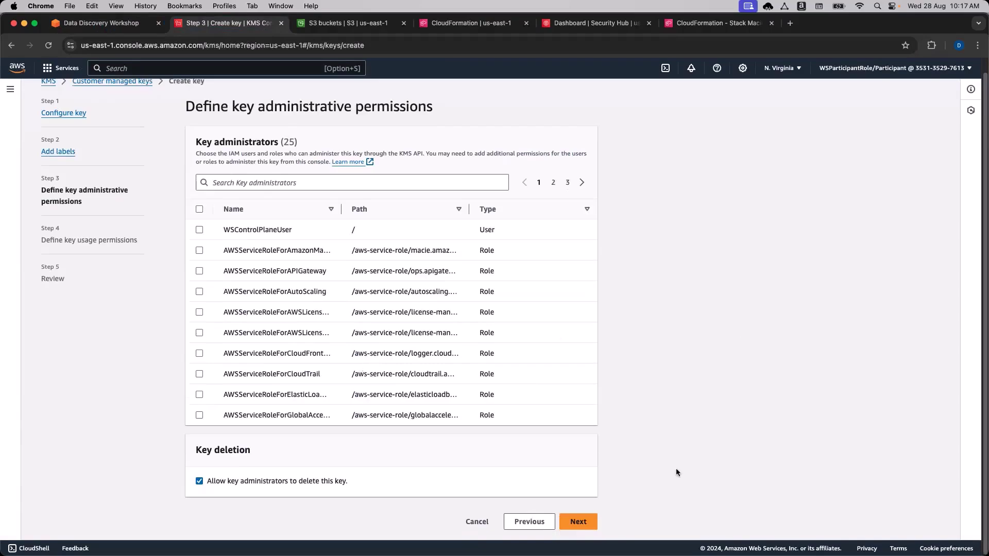
{"action": "left_click", "coordinate": [587, 524]}
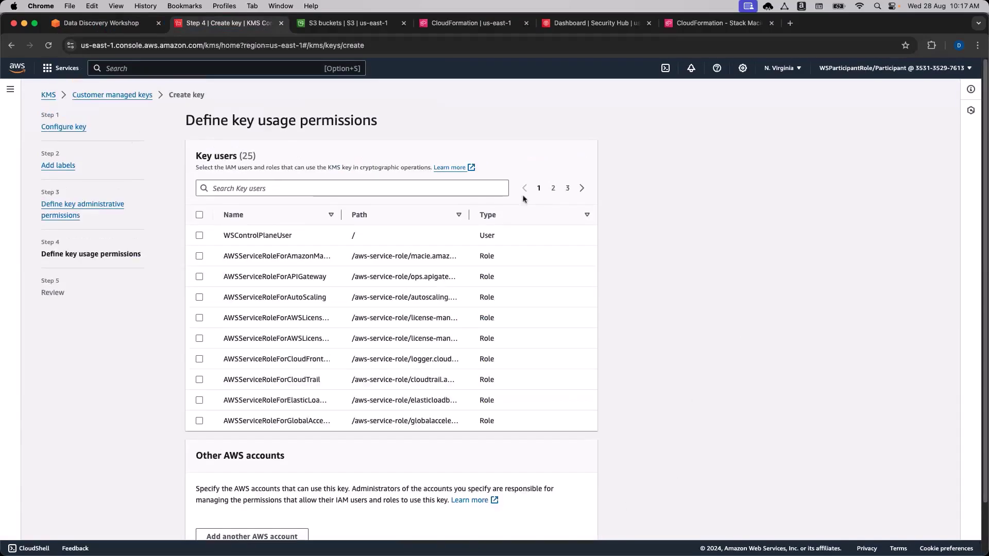
{"action": "scroll", "coordinate": [665, 380], "scroll_direction": "down", "scroll_amount": 4}
{"action": "left_click", "coordinate": [578, 521]}
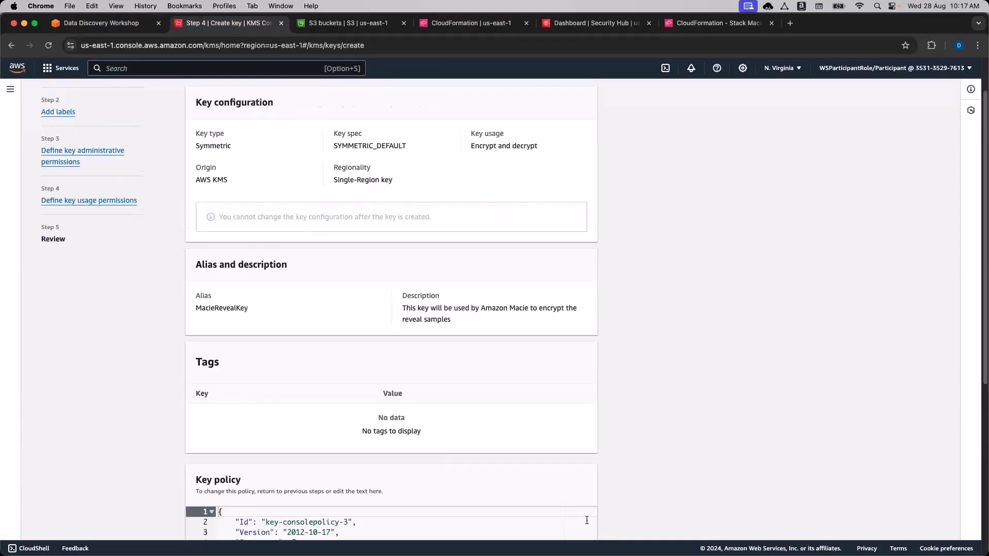
Scroll through the review page's default key policy before returning to the workshop.
{"action": "scroll", "coordinate": [679, 354], "scroll_direction": "down", "scroll_amount": 5}
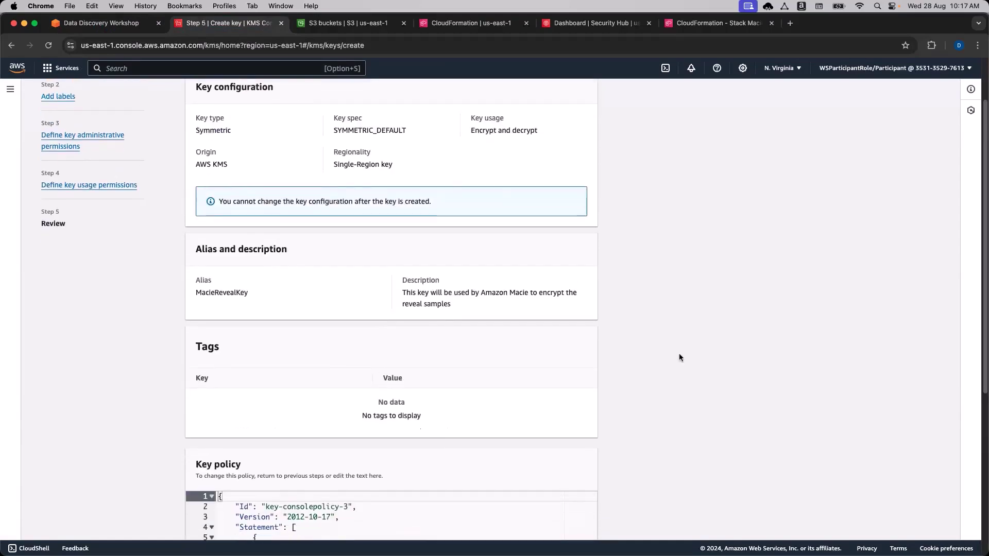
{"action": "scroll", "coordinate": [679, 354], "scroll_direction": "down", "scroll_amount": 1}
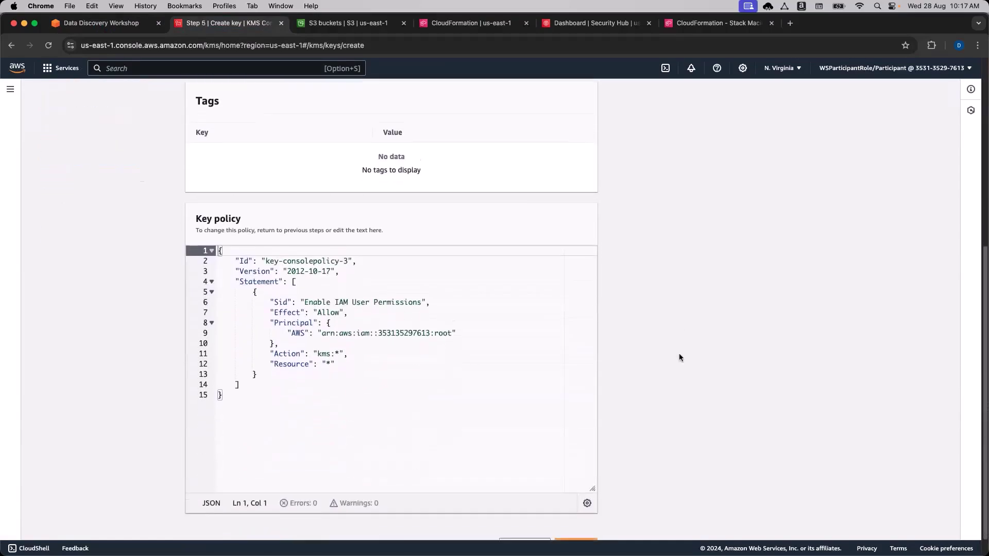
{"action": "scroll", "coordinate": [626, 337], "scroll_direction": "up", "scroll_amount": 1}
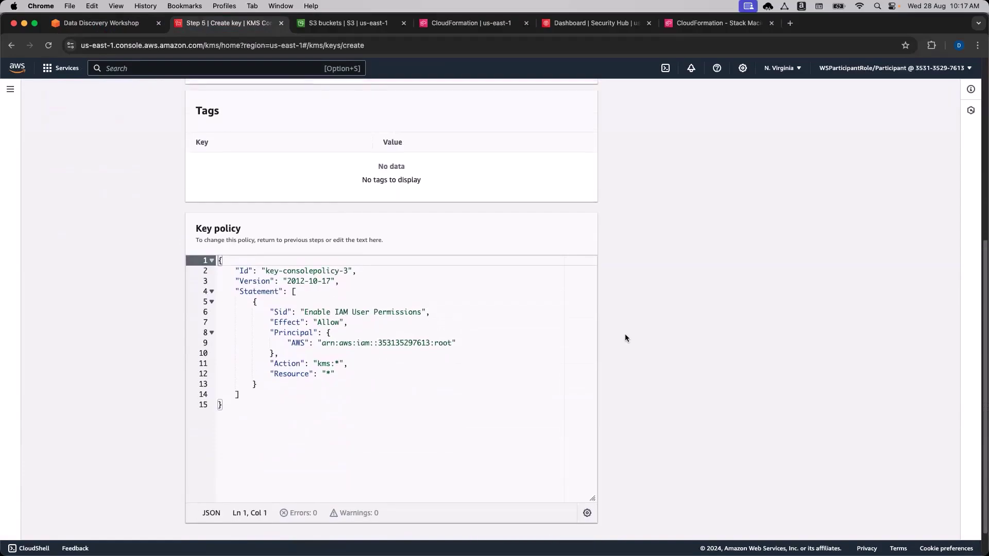
{"action": "scroll", "coordinate": [625, 339], "scroll_direction": "down", "scroll_amount": 1}
{"action": "scroll", "coordinate": [625, 339], "scroll_direction": "up", "scroll_amount": 2}
{"action": "scroll", "coordinate": [625, 338], "scroll_direction": "down", "scroll_amount": 2}
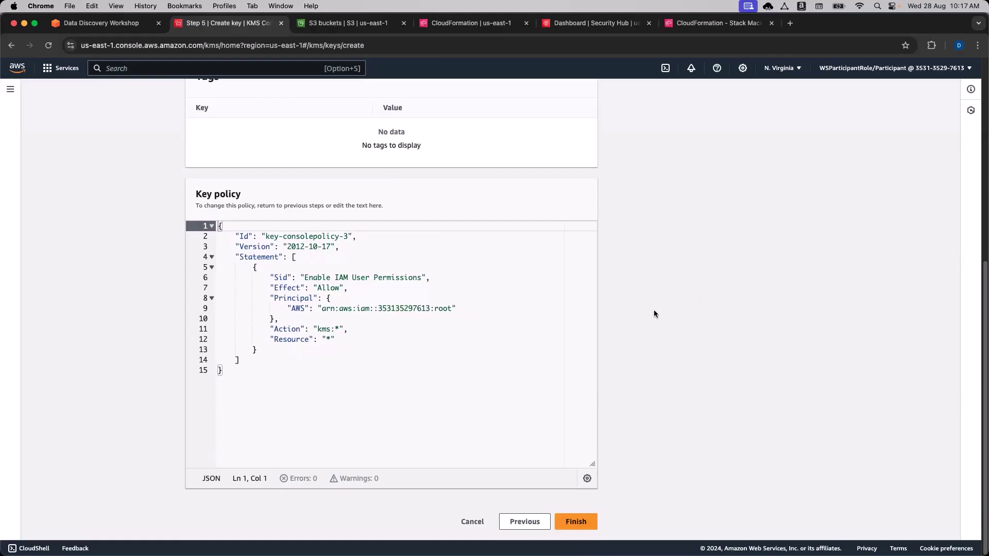
{"action": "left_click", "coordinate": [117, 23]}
Select and copy the step 7 Allow Macie Principal JSON statement from the workshop.
{"action": "scroll", "coordinate": [236, 314], "scroll_direction": "down", "scroll_amount": 2}
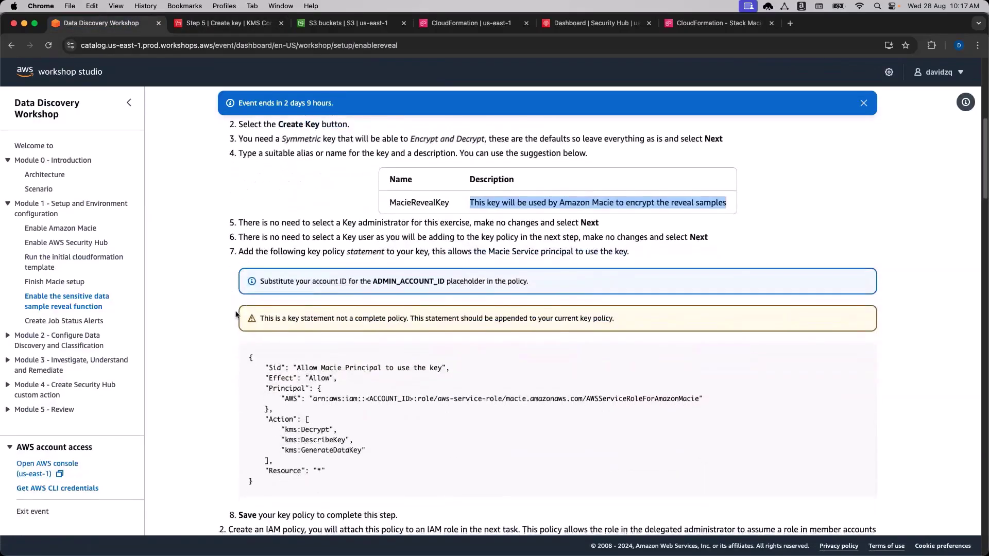
{"action": "scroll", "coordinate": [236, 314], "scroll_direction": "down", "scroll_amount": 1}
{"action": "left_click", "coordinate": [235, 305]}
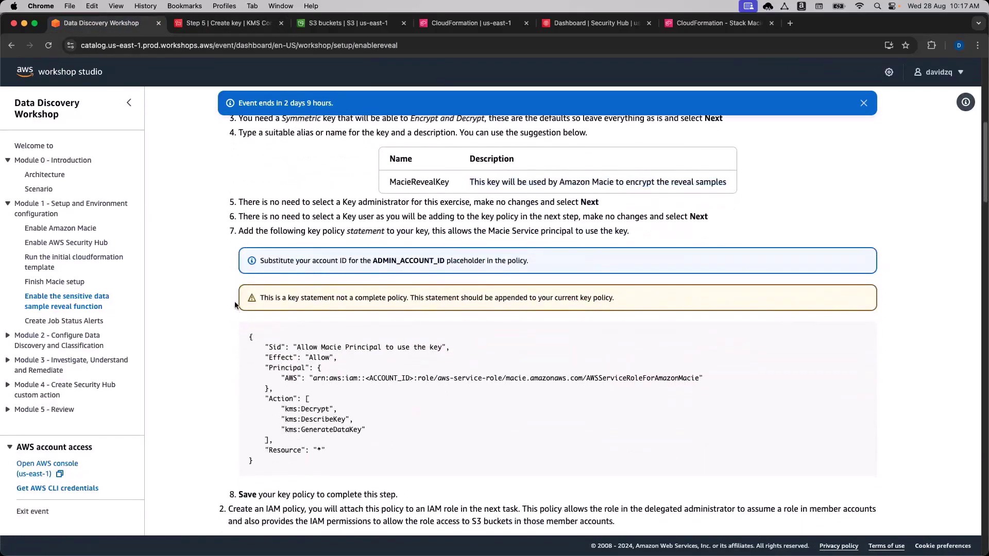
{"action": "scroll", "coordinate": [216, 324], "scroll_direction": "down", "scroll_amount": 1}
{"action": "scroll", "coordinate": [215, 325], "scroll_direction": "up", "scroll_amount": 1}
{"action": "scroll", "coordinate": [215, 324], "scroll_direction": "down", "scroll_amount": 2}
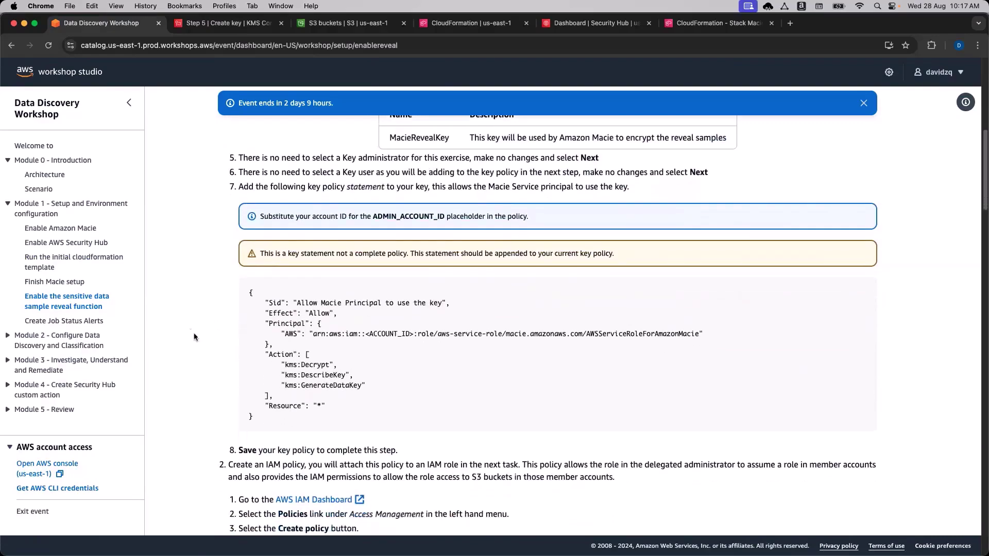
{"action": "scroll", "coordinate": [224, 328], "scroll_direction": "down", "scroll_amount": 1}
{"action": "left_click_drag", "start_coordinate": [267, 403], "coordinate": [242, 276]}
{"action": "left_click", "coordinate": [282, 404]}
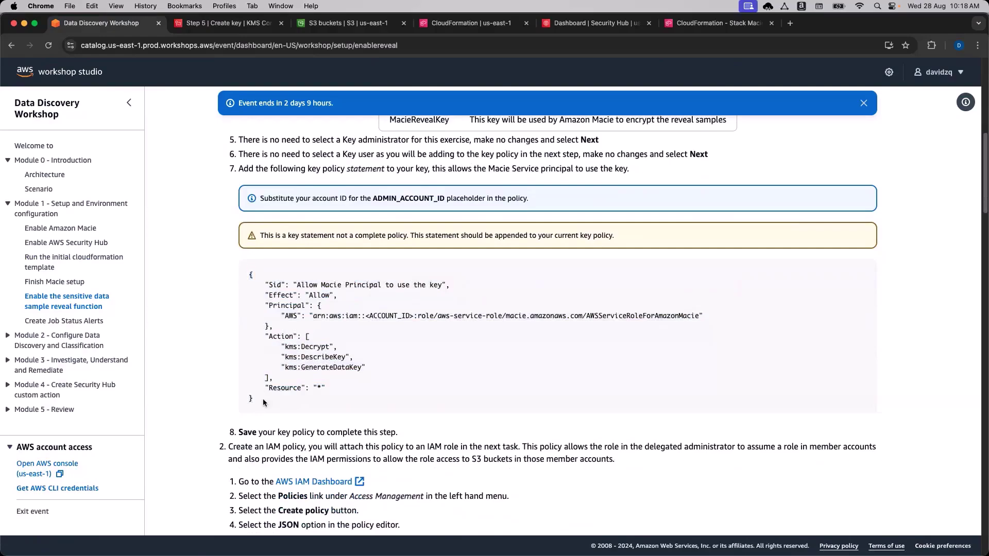
{"action": "left_click_drag", "start_coordinate": [267, 401], "coordinate": [247, 275]}
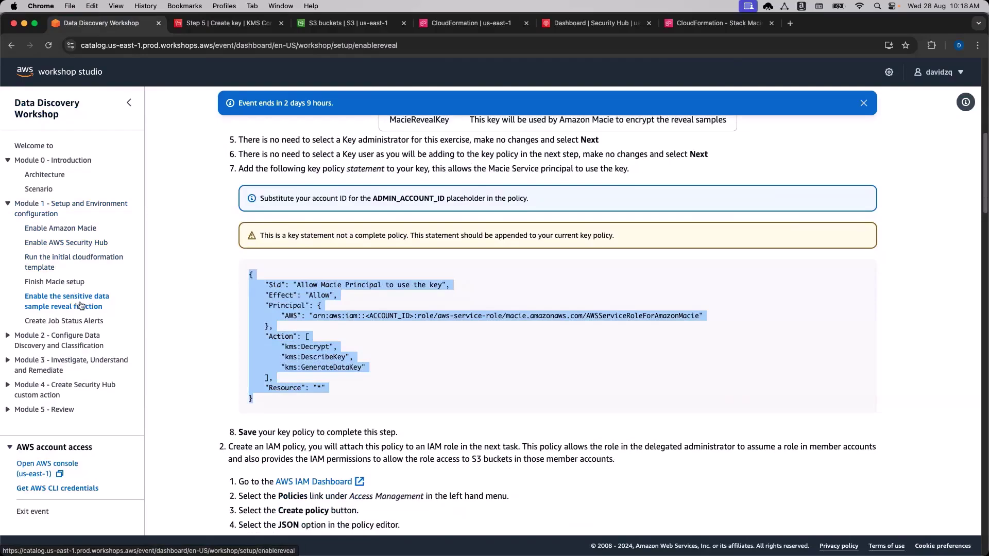
{"action": "scroll", "coordinate": [265, 308], "scroll_direction": "up", "scroll_amount": 2}
{"action": "scroll", "coordinate": [265, 308], "scroll_direction": "down", "scroll_amount": 3}
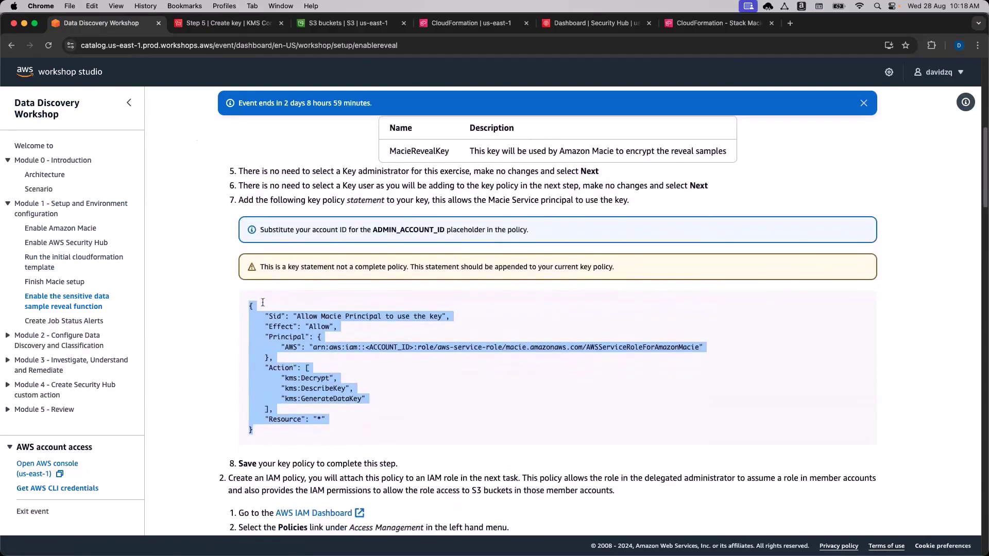
{"action": "key", "text": "ctrl+Tab"}
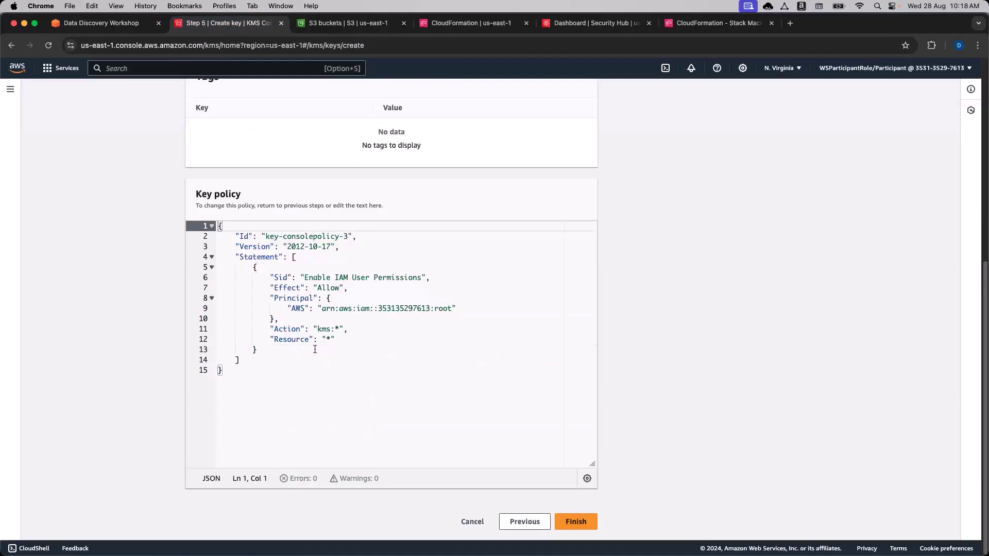
Add a comma after the IAM permissions statement and paste the Macie statement below it.
{"action": "left_click", "coordinate": [314, 349]}
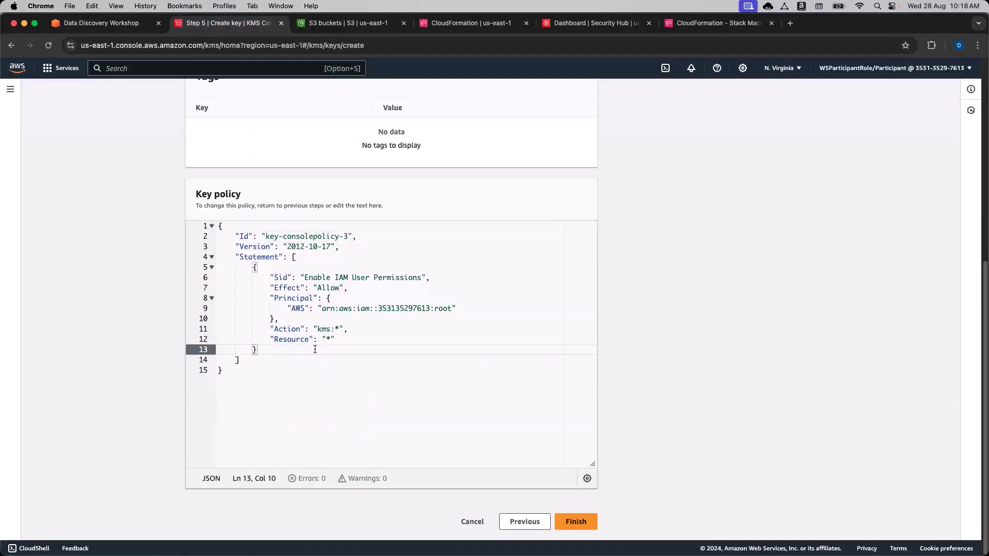
{"action": "left_click", "coordinate": [224, 228]}
{"action": "left_click", "coordinate": [233, 238]}
{"action": "left_click_drag", "start_coordinate": [233, 237], "coordinate": [262, 237]}
{"action": "left_click", "coordinate": [264, 236]}
{"action": "key", "text": "Down"}
{"action": "key", "text": "Down"}
{"action": "left_click_drag", "start_coordinate": [250, 266], "coordinate": [283, 350]}
{"action": "left_click", "coordinate": [283, 350]}
{"action": "type", "text": ","}
{"action": "key", "text": "Return"}
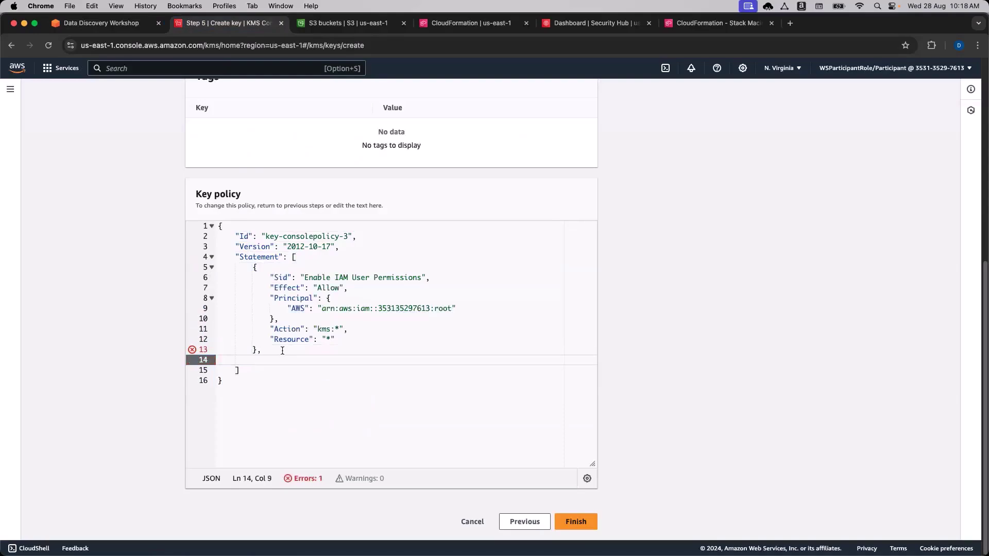
{"action": "key", "text": "super+v"}
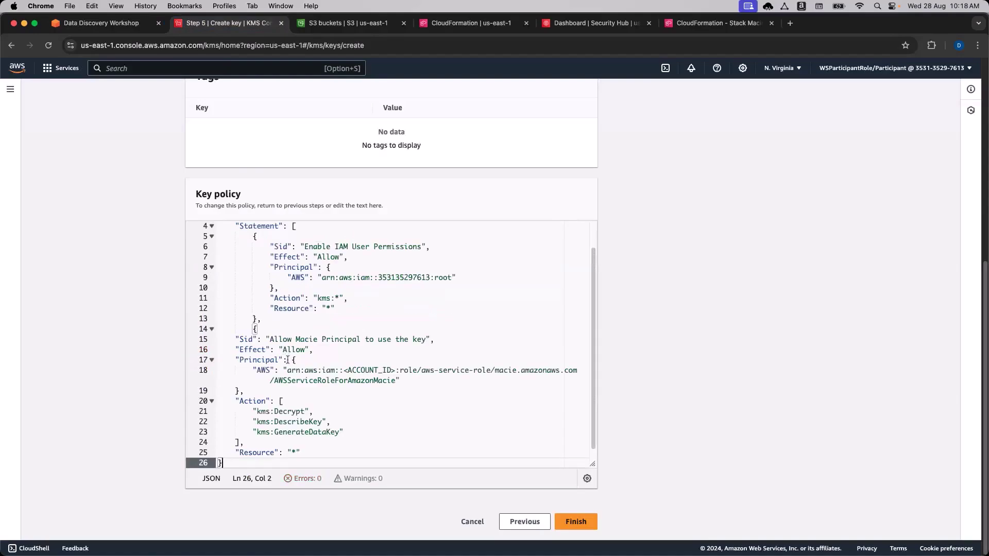
Indent the pasted Macie statement and its closing brace to align with the policy.
{"action": "scroll", "coordinate": [283, 355], "scroll_direction": "down", "scroll_amount": 1}
{"action": "left_click_drag", "start_coordinate": [304, 436], "coordinate": [218, 318]}
{"action": "key", "text": "Tab"}
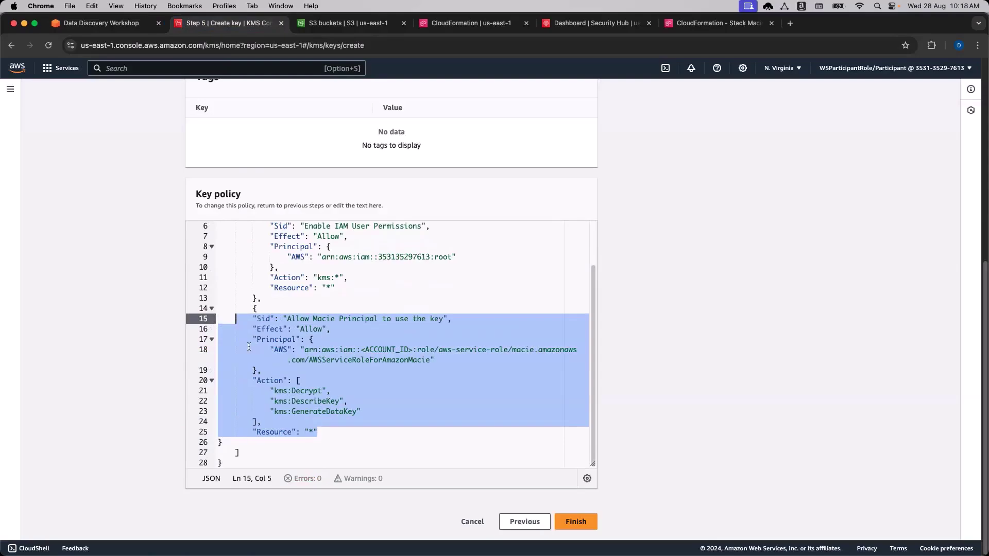
{"action": "key", "text": "Tab"}
{"action": "left_click", "coordinate": [222, 444]}
{"action": "key", "text": "Tab"}
{"action": "key", "text": "Tab"}
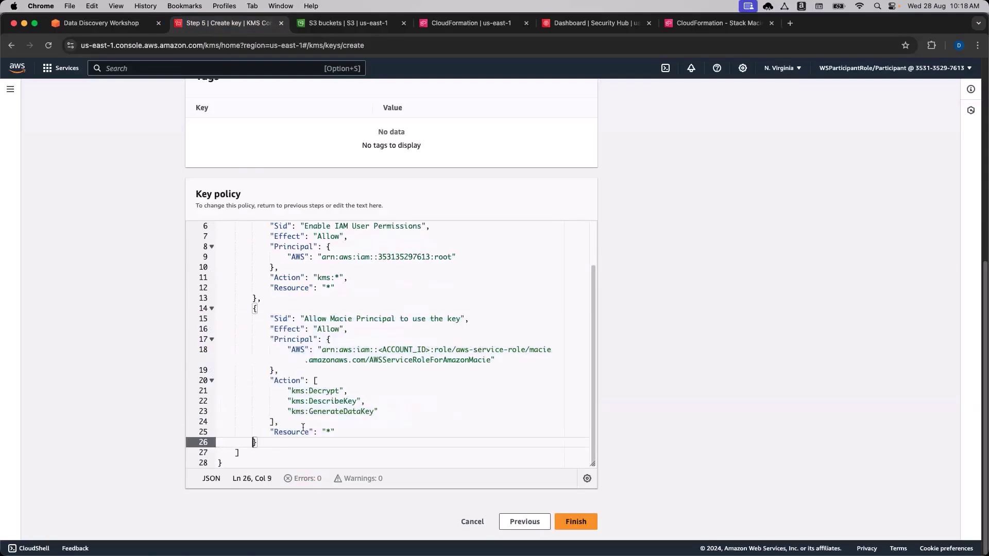
{"action": "left_click", "coordinate": [364, 432]}
Compare against the Enable IAM User Permissions statement and its kms:* wildcard action.
{"action": "scroll", "coordinate": [411, 416], "scroll_direction": "up", "scroll_amount": 2}
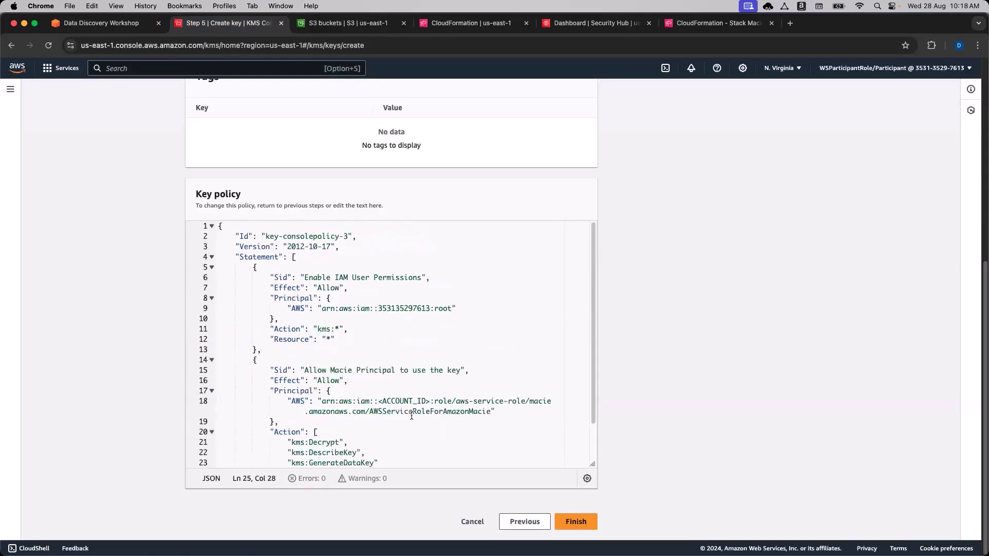
{"action": "scroll", "coordinate": [411, 416], "scroll_direction": "down", "scroll_amount": 2}
{"action": "scroll", "coordinate": [300, 390], "scroll_direction": "up", "scroll_amount": 3}
{"action": "scroll", "coordinate": [314, 378], "scroll_direction": "down", "scroll_amount": 2}
{"action": "scroll", "coordinate": [314, 311], "scroll_direction": "up", "scroll_amount": 2}
{"action": "left_click_drag", "start_coordinate": [266, 277], "coordinate": [363, 337]}
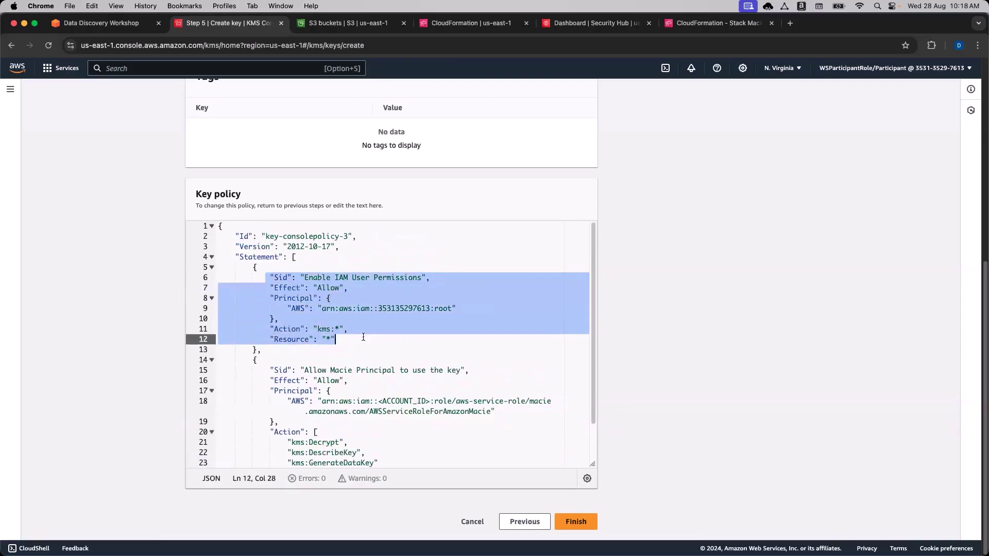
{"action": "left_click", "coordinate": [363, 338]}
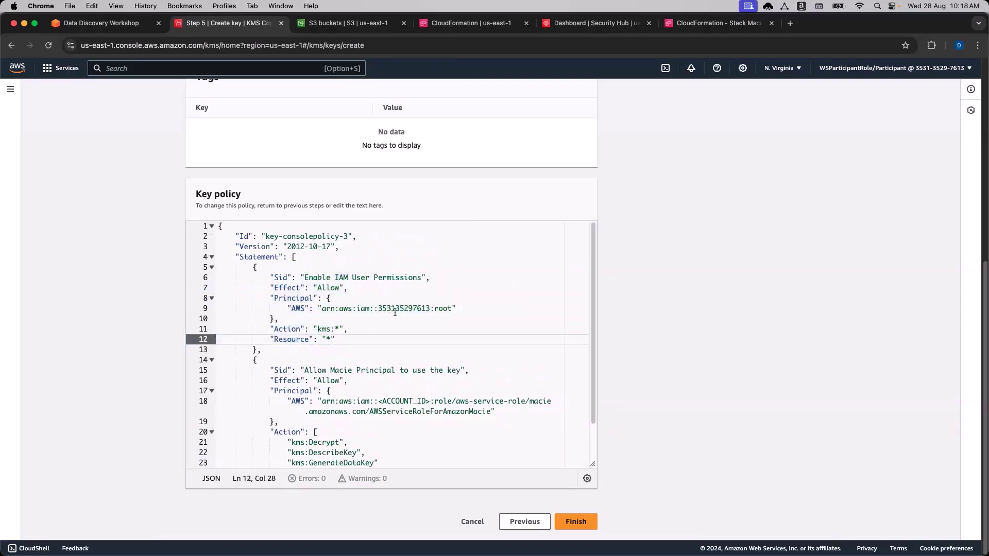
{"action": "left_click_drag", "start_coordinate": [339, 329], "coordinate": [334, 330]}
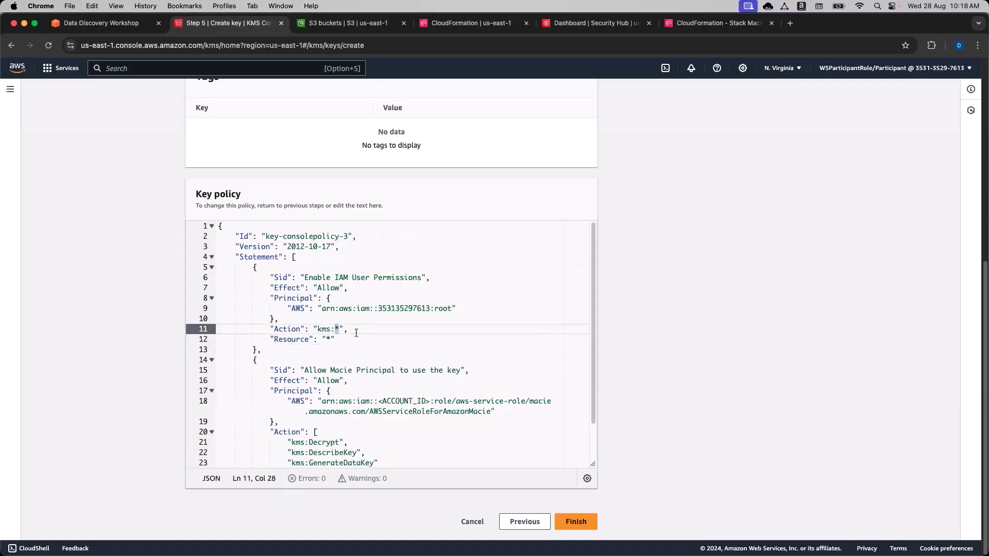
{"action": "left_click", "coordinate": [360, 340]}
{"action": "scroll", "coordinate": [367, 345], "scroll_direction": "down", "scroll_amount": 2}
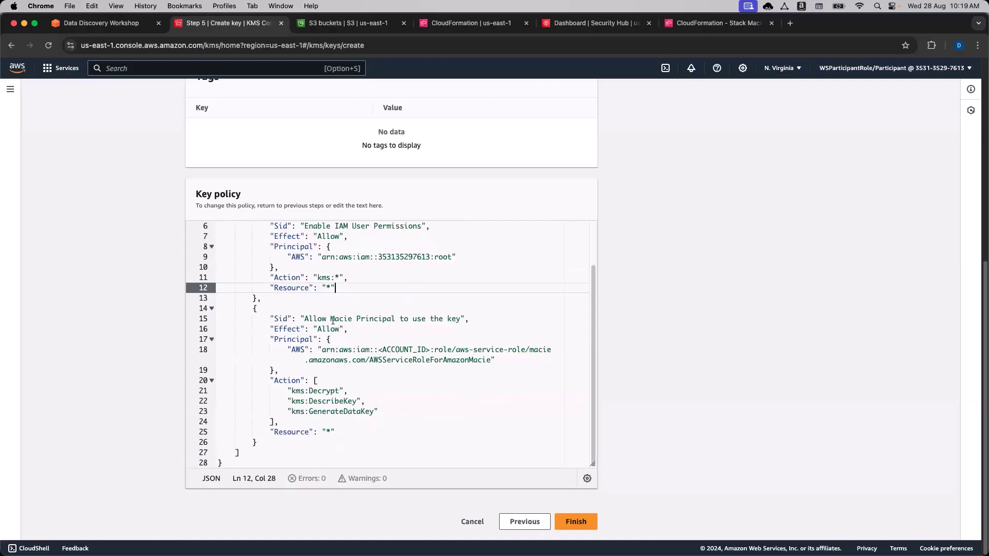
Point out the AWSServiceRoleForAmazonMacie principal and kms:Decrypt, DescribeKey, GenerateDataKey actions.
{"action": "double_click", "coordinate": [333, 319]}
{"action": "double_click", "coordinate": [346, 350]}
{"action": "left_click", "coordinate": [491, 350]}
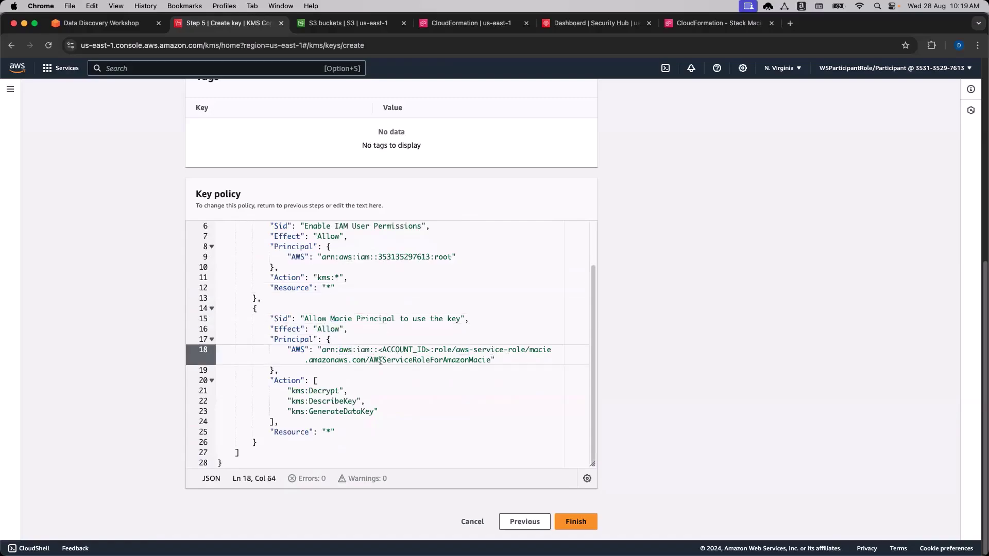
{"action": "left_click_drag", "start_coordinate": [369, 360], "coordinate": [474, 360]}
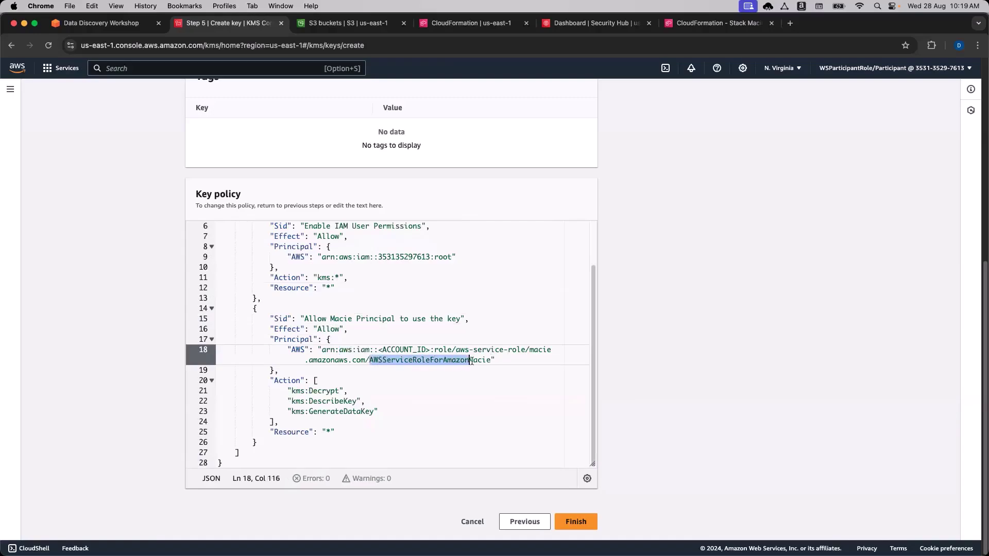
{"action": "left_click", "coordinate": [474, 360]}
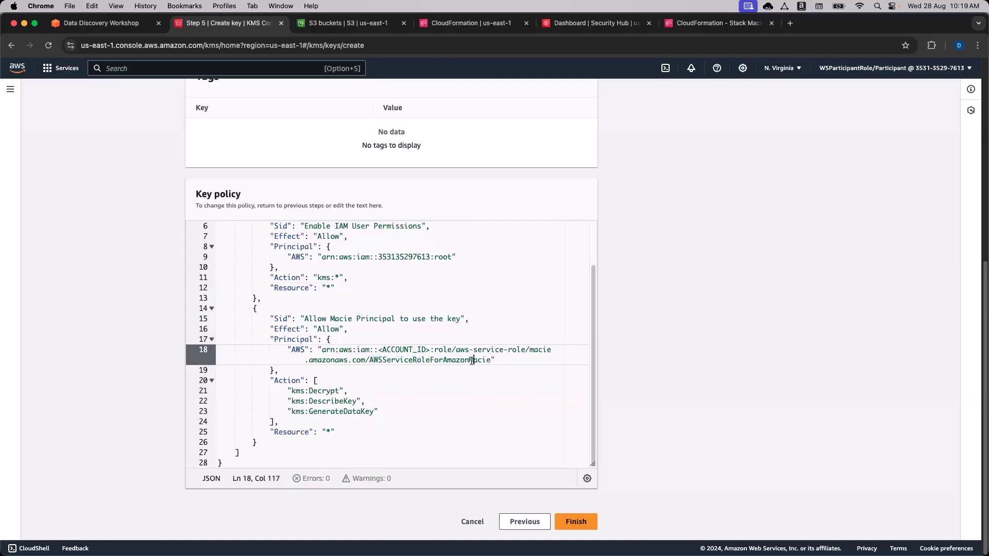
{"action": "double_click", "coordinate": [312, 392]}
{"action": "double_click", "coordinate": [321, 402]}
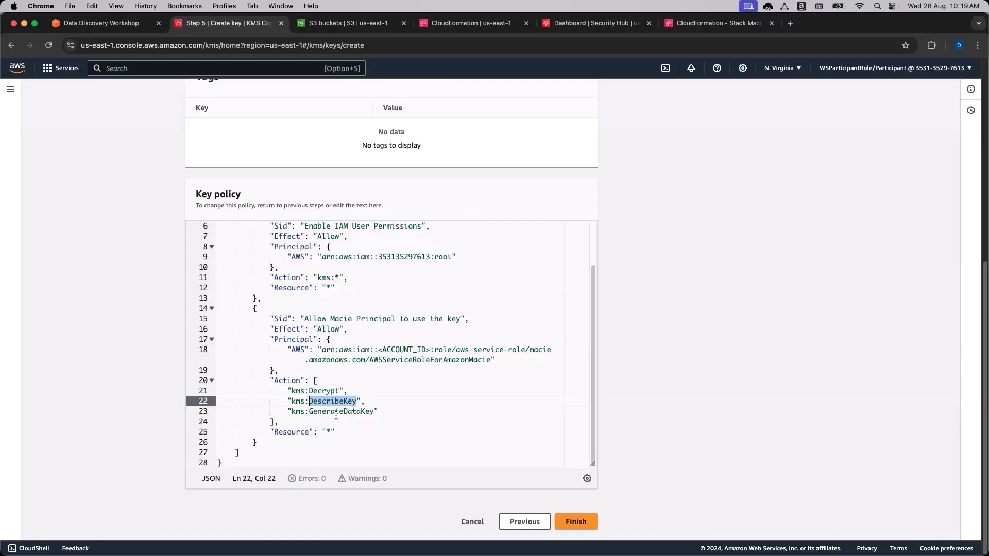
{"action": "double_click", "coordinate": [336, 413]}
{"action": "left_click", "coordinate": [400, 414]}
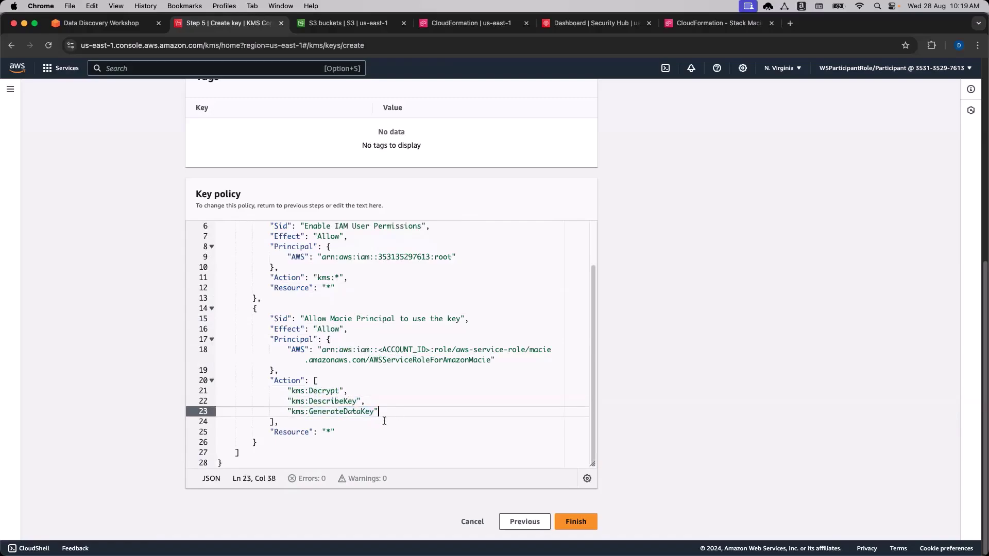
{"action": "left_click", "coordinate": [376, 422]}
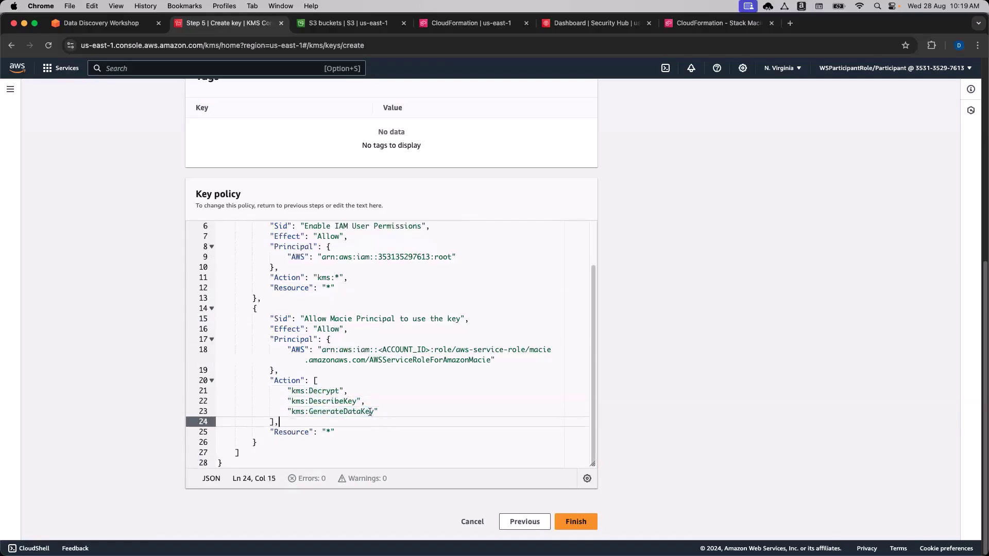
Select the <ACCOUNT_ID> placeholder in the Macie principal ARN on line 18.
{"action": "scroll", "coordinate": [381, 407], "scroll_direction": "up", "scroll_amount": 3}
{"action": "scroll", "coordinate": [392, 408], "scroll_direction": "down", "scroll_amount": 3}
{"action": "scroll", "coordinate": [412, 411], "scroll_direction": "up", "scroll_amount": 2}
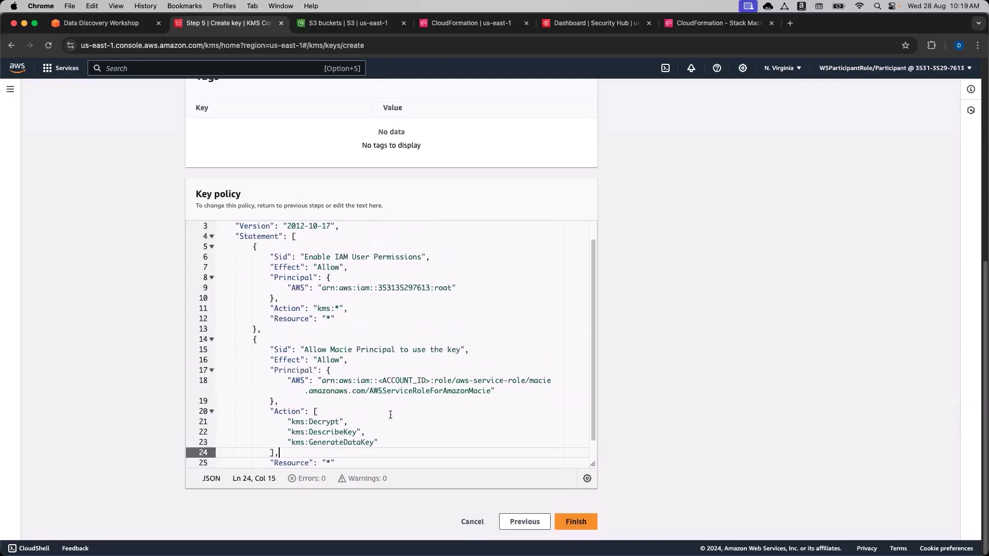
{"action": "left_click_drag", "start_coordinate": [431, 381], "coordinate": [379, 380]}
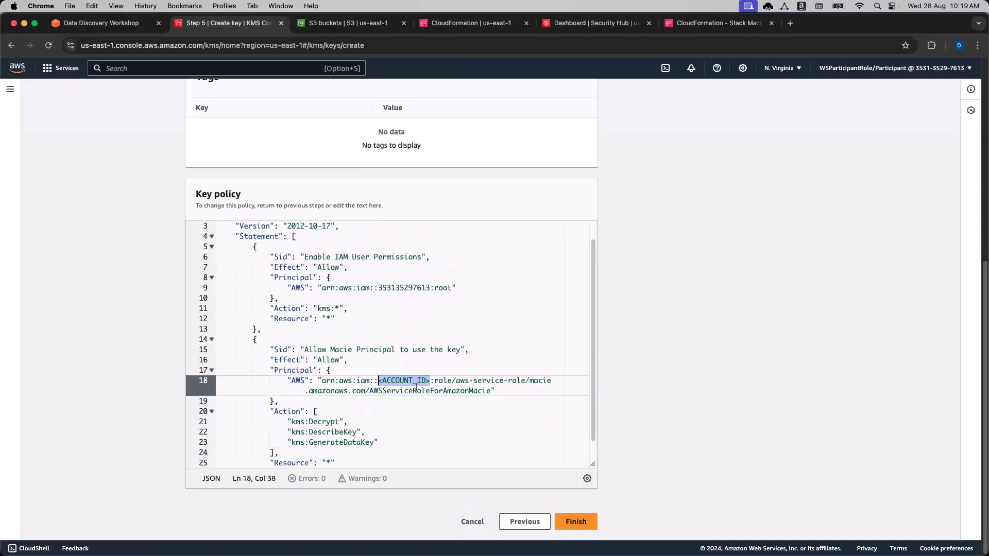
Copy this account's ID from the account menu and paste it over <ACCOUNT_ID> in the Macie principal ARN.
{"action": "left_click", "coordinate": [930, 72]}
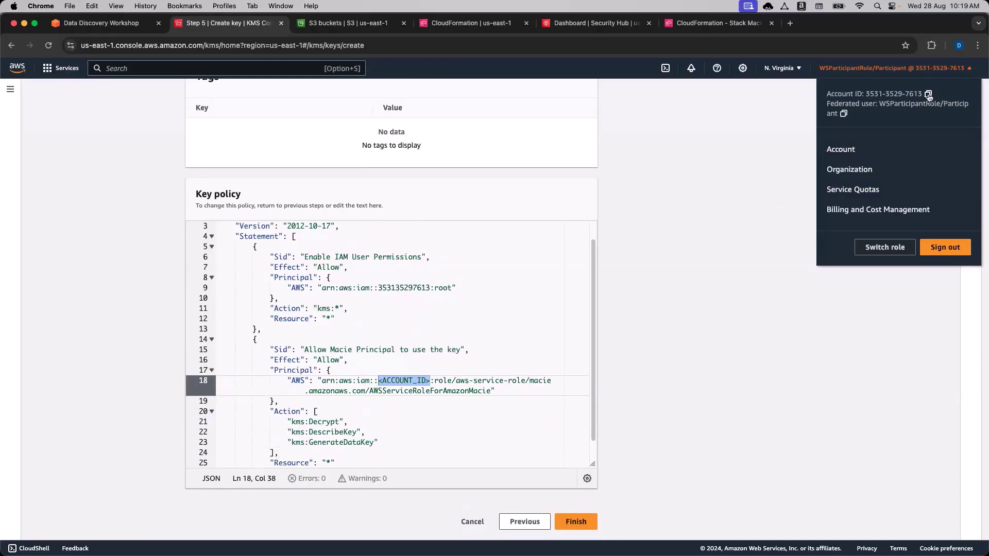
{"action": "left_click", "coordinate": [438, 391]}
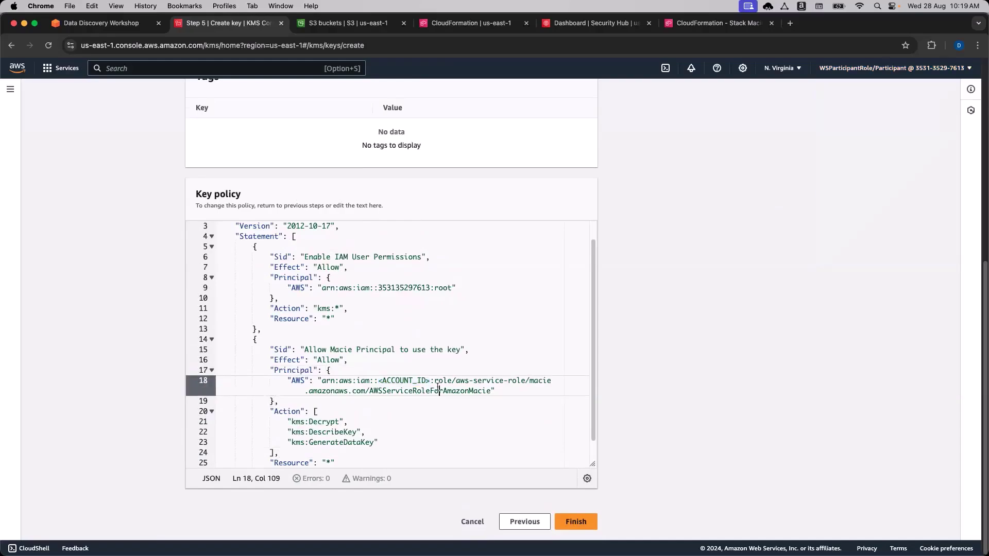
{"action": "left_click_drag", "start_coordinate": [430, 382], "coordinate": [379, 381]}
{"action": "key", "text": "super+v"}
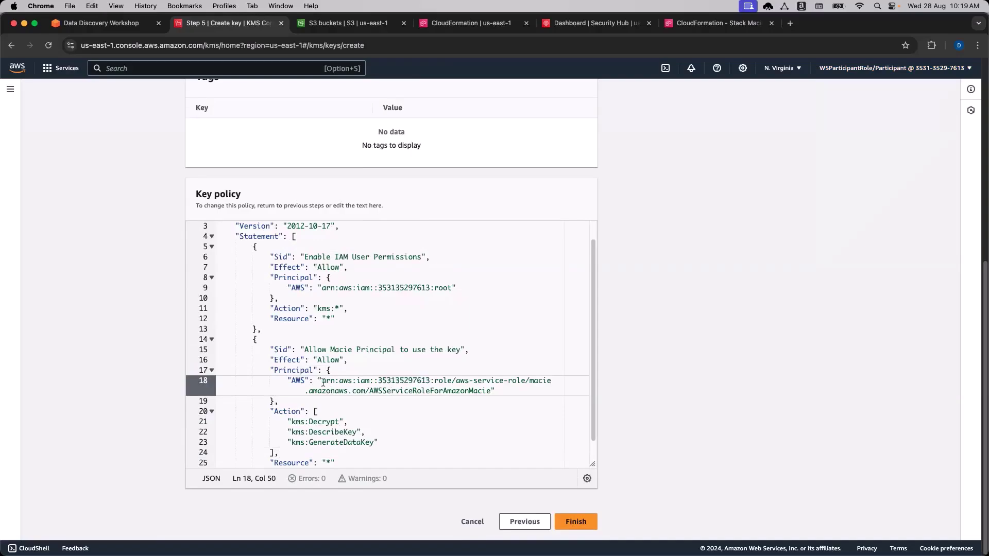
Check the newly pasted account ID on line 18 of the key policy.
{"action": "left_click", "coordinate": [372, 381]}
{"action": "double_click", "coordinate": [382, 381]}
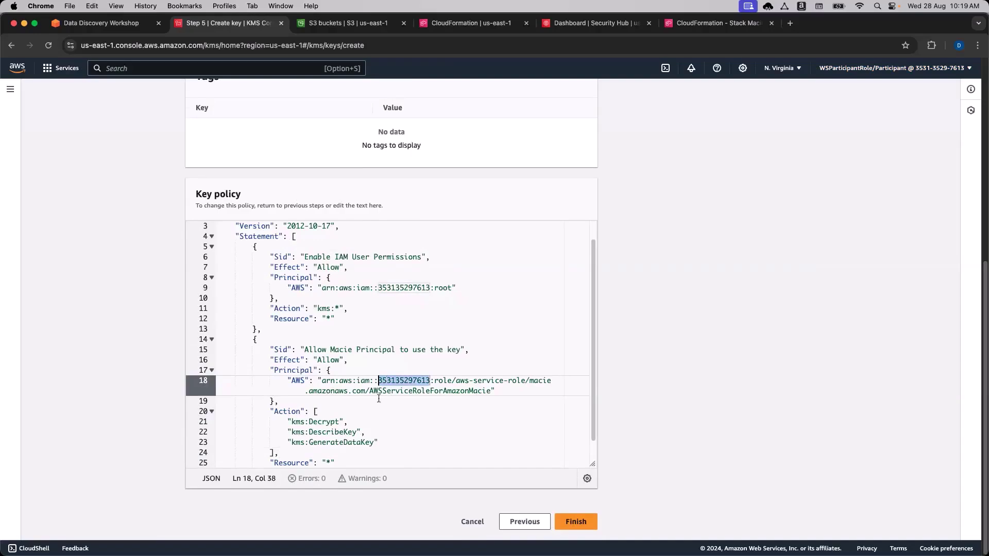
{"action": "left_click", "coordinate": [436, 381]}
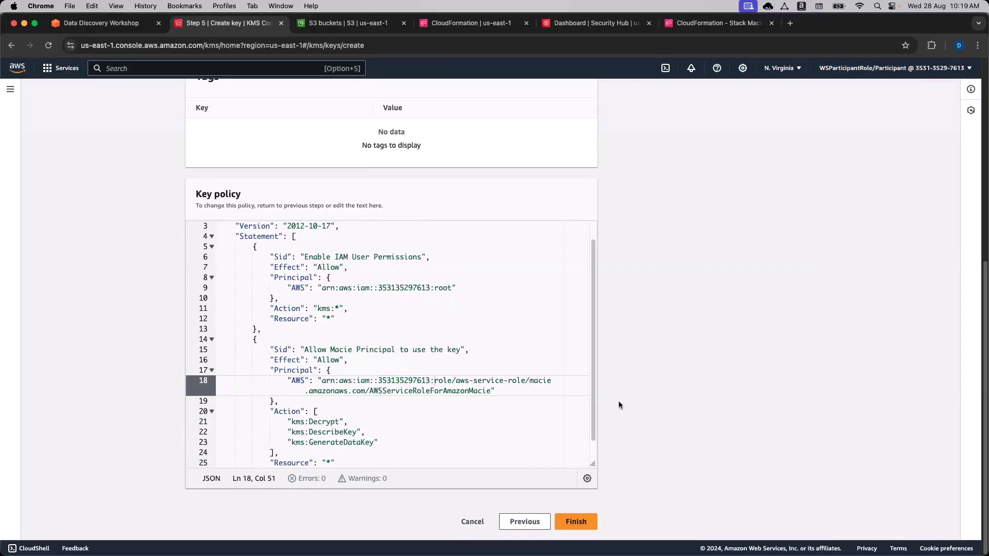
{"action": "scroll", "coordinate": [545, 416], "scroll_direction": "up", "scroll_amount": 1}
{"action": "scroll", "coordinate": [545, 416], "scroll_direction": "down", "scroll_amount": 3}
{"action": "scroll", "coordinate": [514, 377], "scroll_direction": "up", "scroll_amount": 1}
{"action": "scroll", "coordinate": [514, 378], "scroll_direction": "down", "scroll_amount": 1}
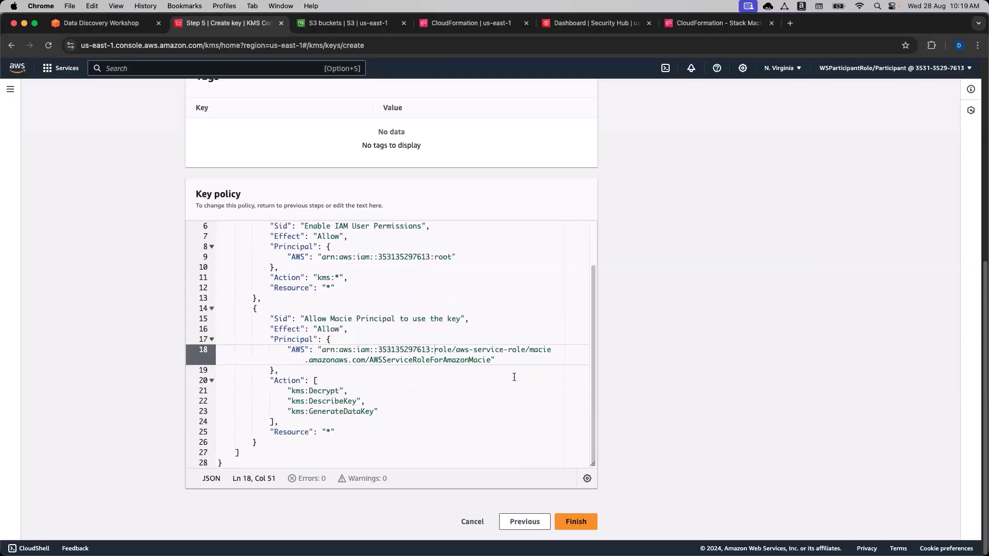
{"action": "scroll", "coordinate": [467, 388], "scroll_direction": "up", "scroll_amount": 1}
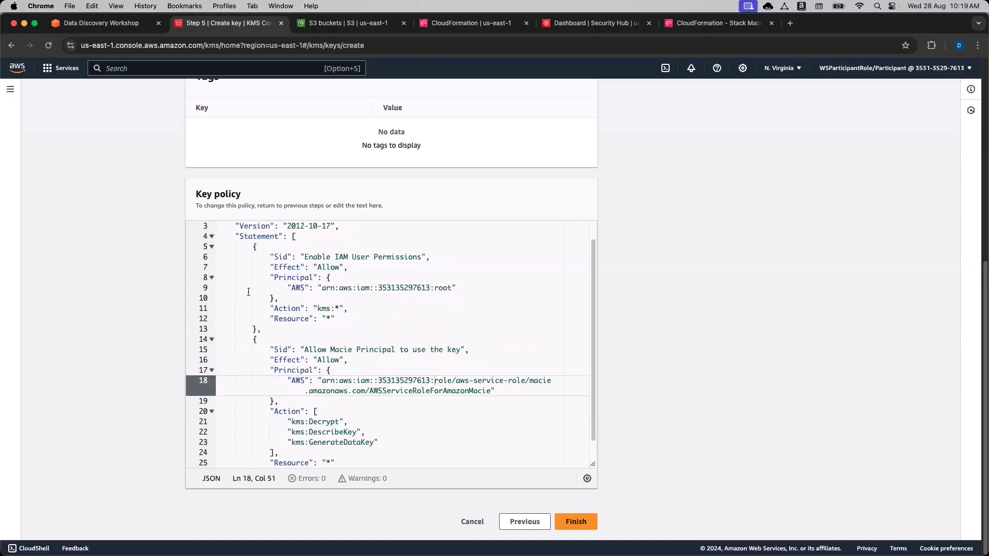
{"action": "scroll", "coordinate": [460, 420], "scroll_direction": "down", "scroll_amount": 1}
Review where the Macie statement begins and ends, and compare its account ID with the root principal's.
{"action": "left_click", "coordinate": [286, 297]}
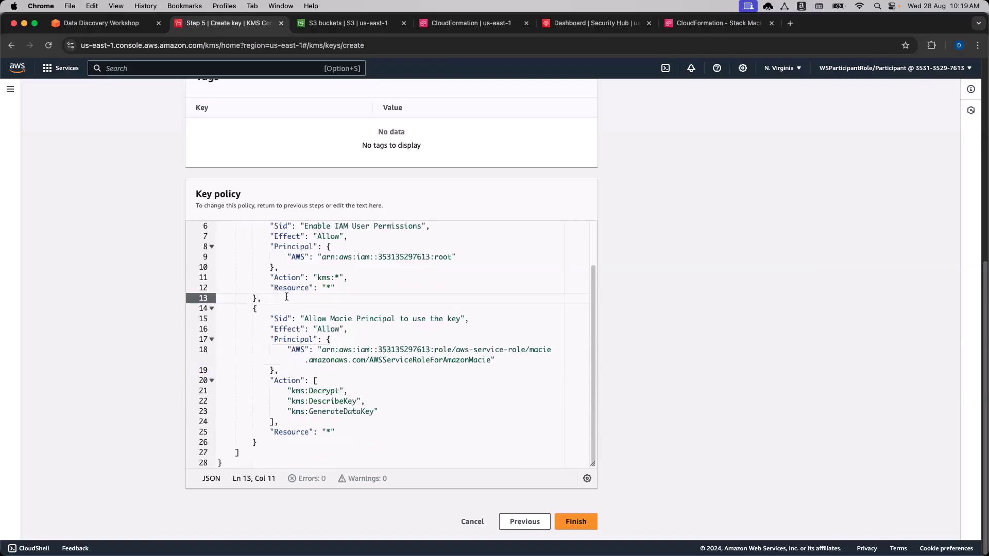
{"action": "key", "text": "Down"}
{"action": "left_click", "coordinate": [266, 442]}
{"action": "left_click", "coordinate": [273, 448]}
{"action": "left_click", "coordinate": [271, 443]}
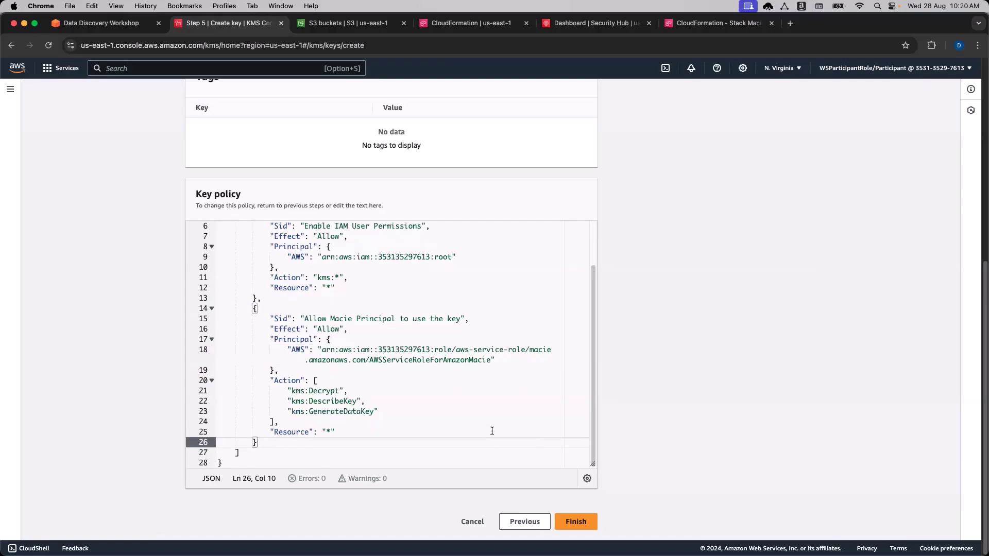
{"action": "double_click", "coordinate": [395, 350]}
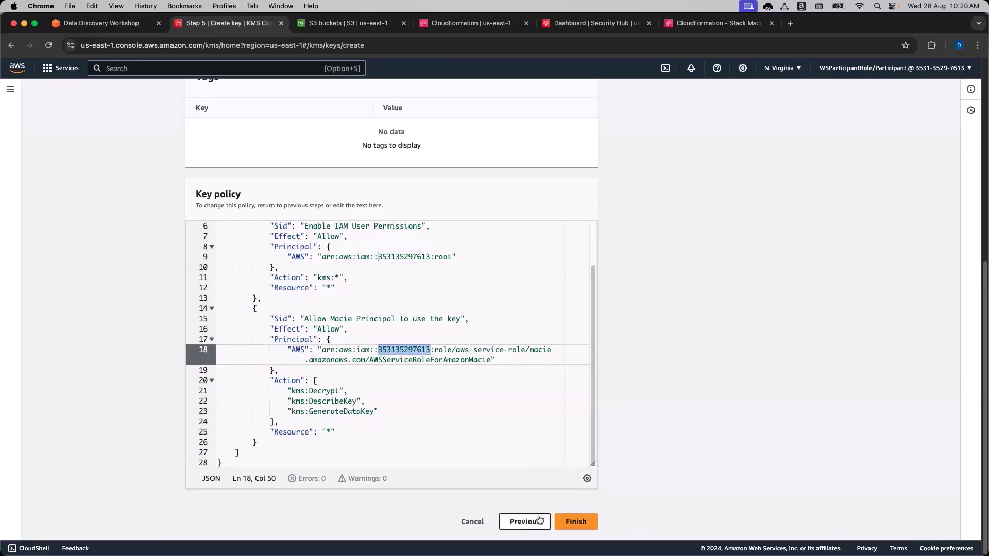
Finish creating MacieRevealKey and widen the Aliases column to read the full alias names.
{"action": "left_click", "coordinate": [573, 522]}
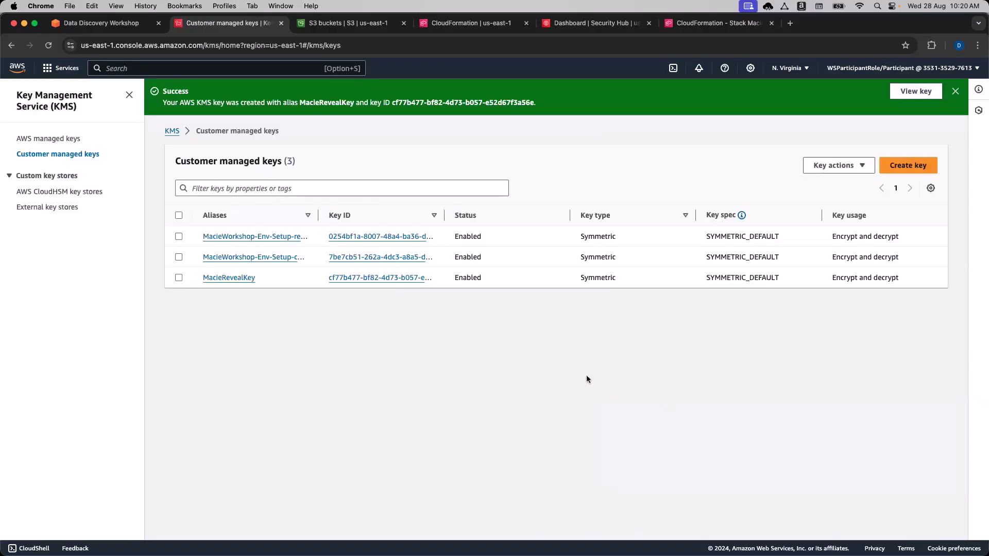
{"action": "left_click_drag", "start_coordinate": [319, 215], "coordinate": [442, 211]}
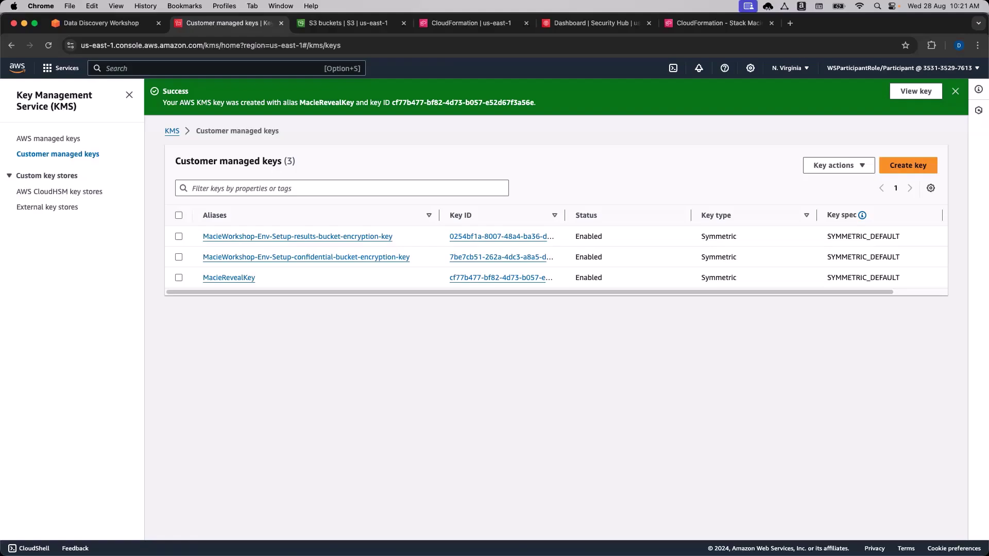
Open the workshop's 'Enable the sensitive data sample reveal function' page under Finish Macie setup.
{"action": "left_click", "coordinate": [102, 28]}
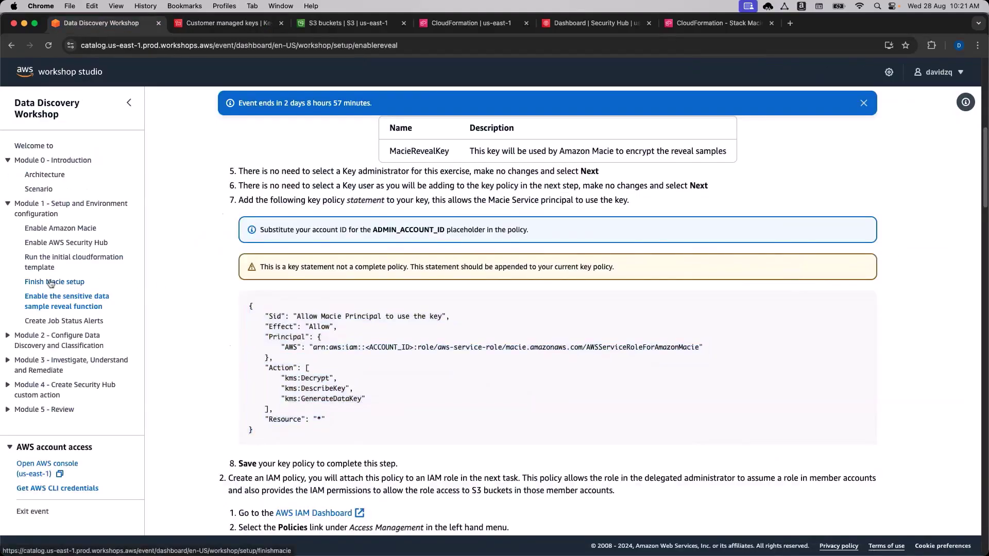
{"action": "left_click", "coordinate": [50, 283]}
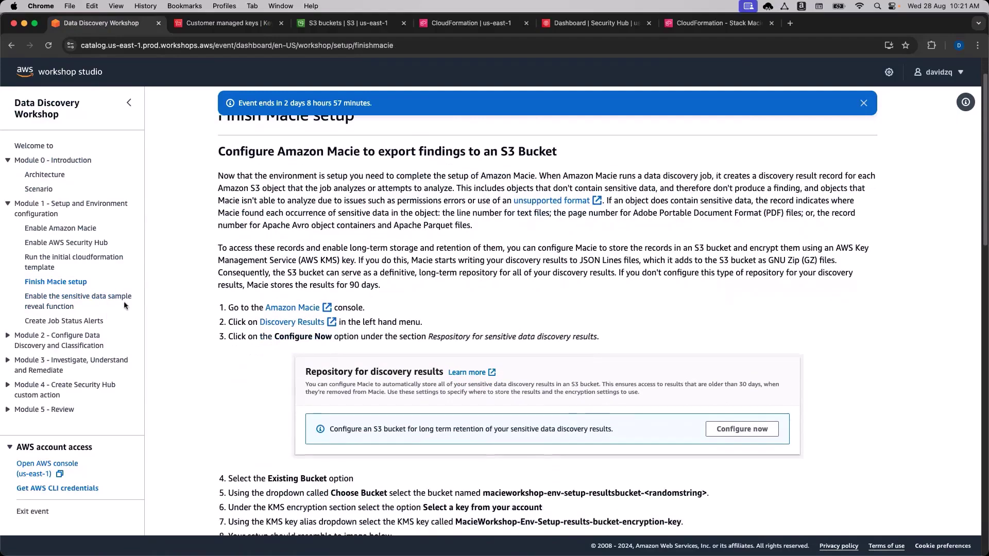
{"action": "left_click", "coordinate": [109, 298]}
{"action": "left_click_drag", "start_coordinate": [600, 143], "coordinate": [304, 143]}
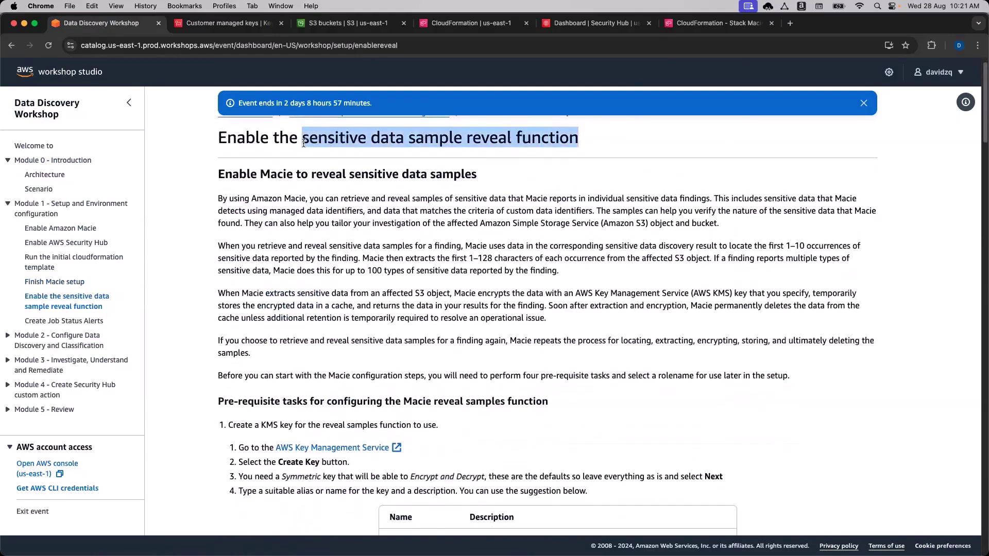
{"action": "left_click", "coordinate": [303, 143]}
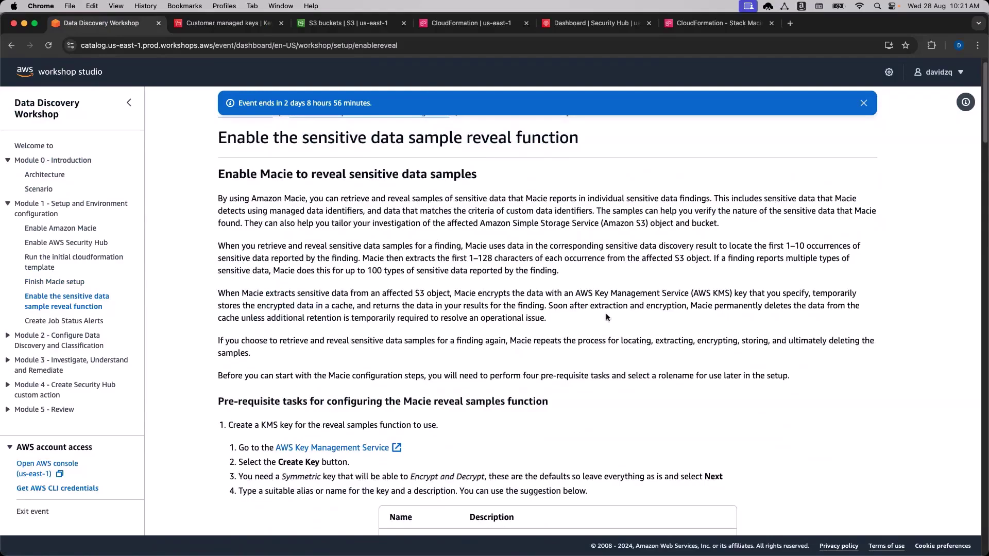
Read through the sample reveal instructions down to the policy creation steps.
{"action": "scroll", "coordinate": [593, 330], "scroll_direction": "down", "scroll_amount": 2}
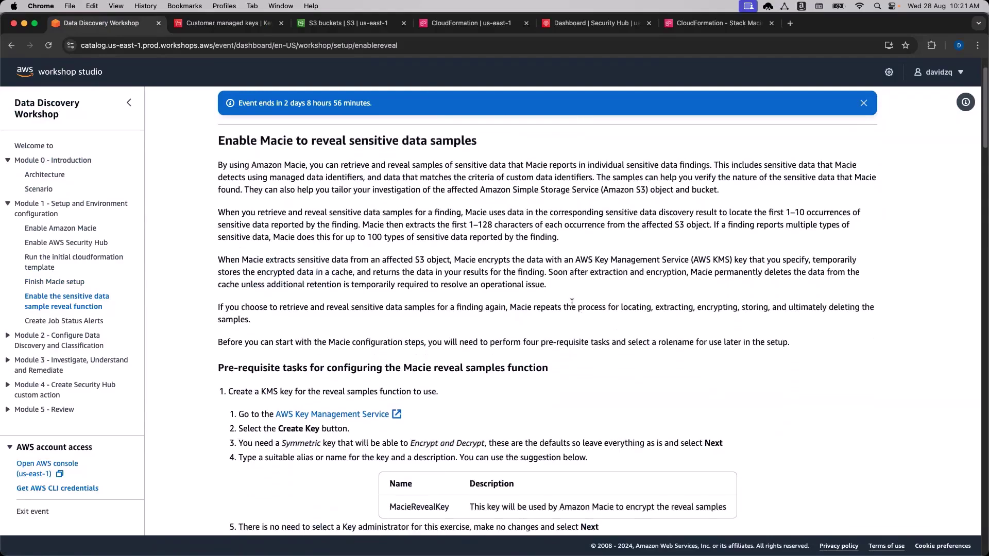
{"action": "triple_click", "coordinate": [536, 283]}
{"action": "left_click", "coordinate": [537, 285]}
{"action": "double_click", "coordinate": [602, 342]}
{"action": "left_click", "coordinate": [603, 343]}
{"action": "scroll", "coordinate": [619, 343], "scroll_direction": "down", "scroll_amount": 15}
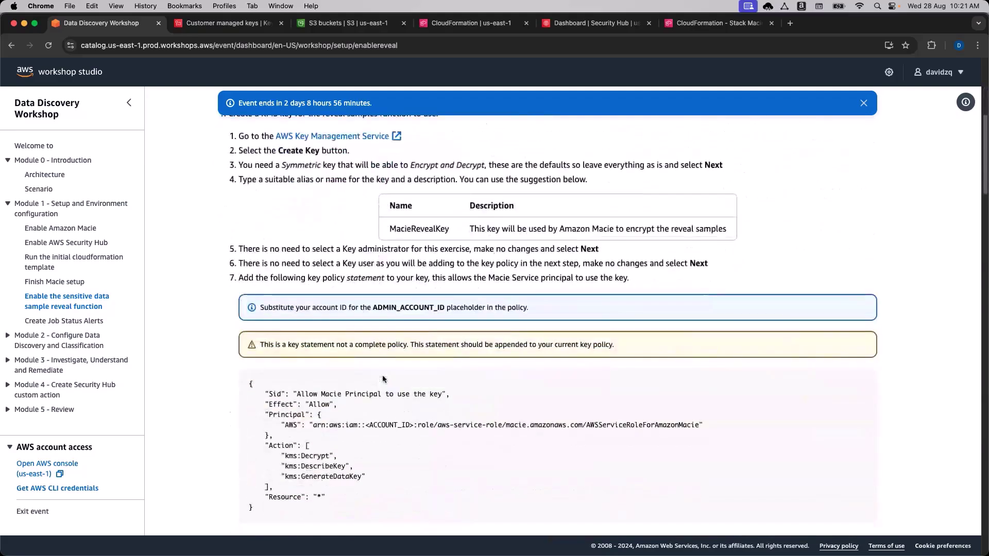
{"action": "scroll", "coordinate": [411, 360], "scroll_direction": "down", "scroll_amount": 4}
{"action": "scroll", "coordinate": [465, 356], "scroll_direction": "up", "scroll_amount": 5}
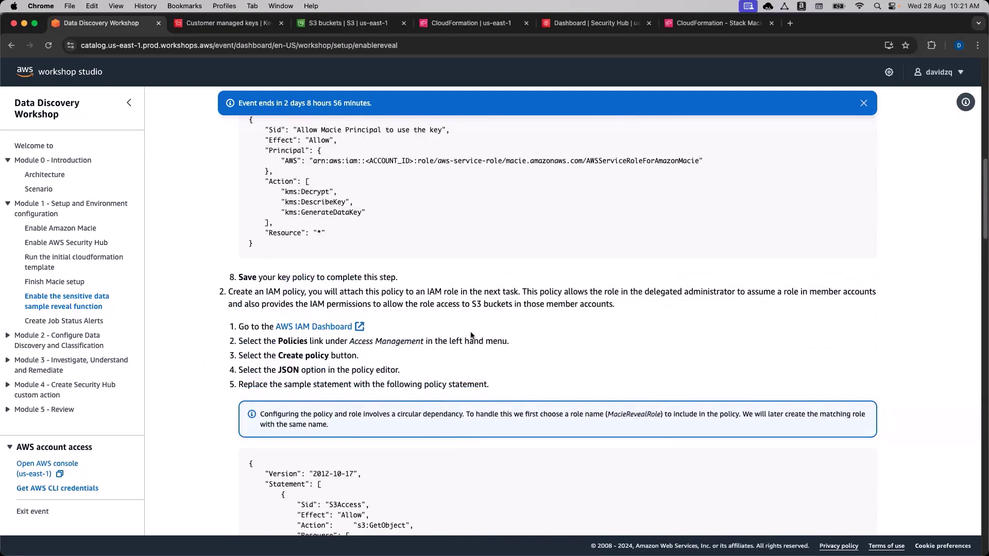
{"action": "scroll", "coordinate": [471, 337], "scroll_direction": "up", "scroll_amount": 3}
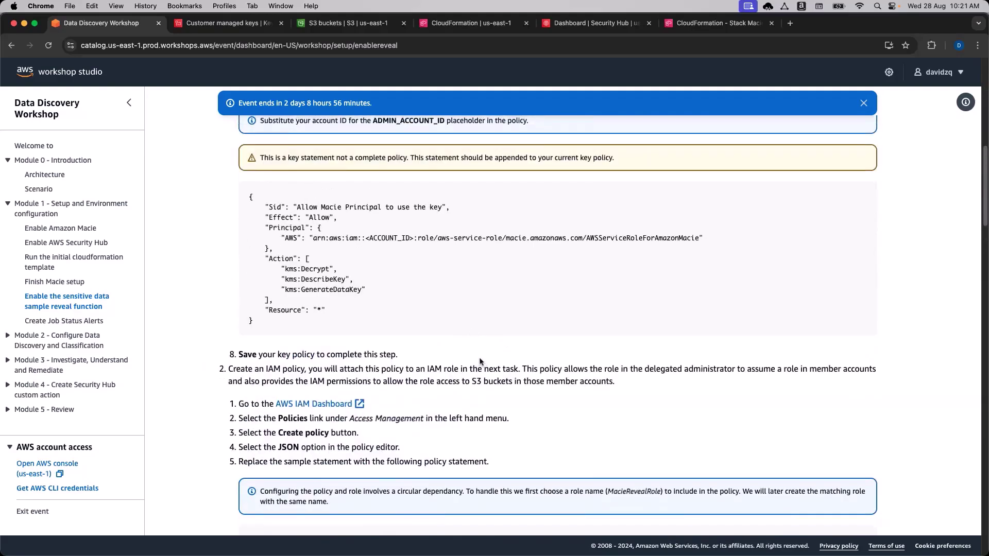
{"action": "scroll", "coordinate": [480, 361], "scroll_direction": "down", "scroll_amount": 1}
{"action": "scroll", "coordinate": [488, 378], "scroll_direction": "down", "scroll_amount": 2}
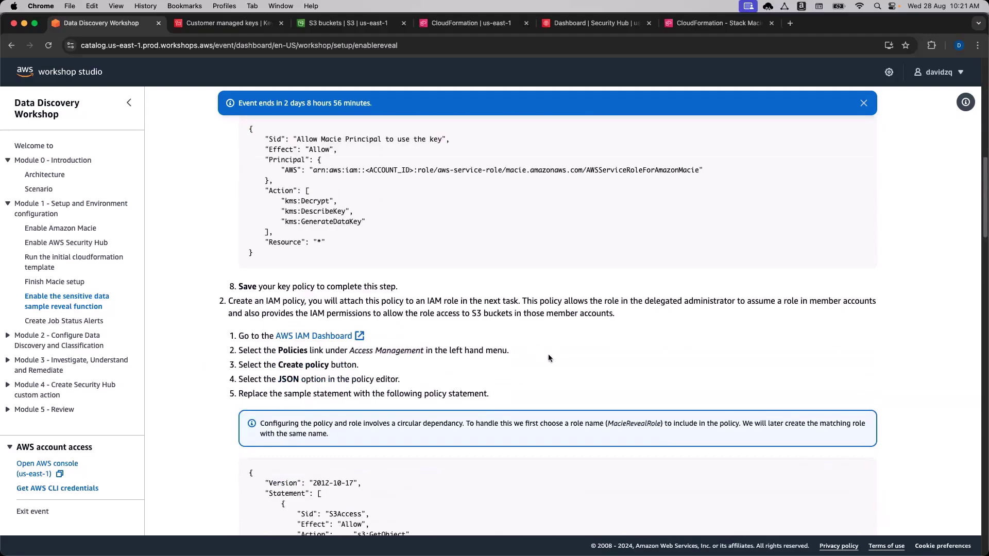
{"action": "scroll", "coordinate": [548, 356], "scroll_direction": "down", "scroll_amount": 2}
{"action": "scroll", "coordinate": [549, 359], "scroll_direction": "down", "scroll_amount": 3}
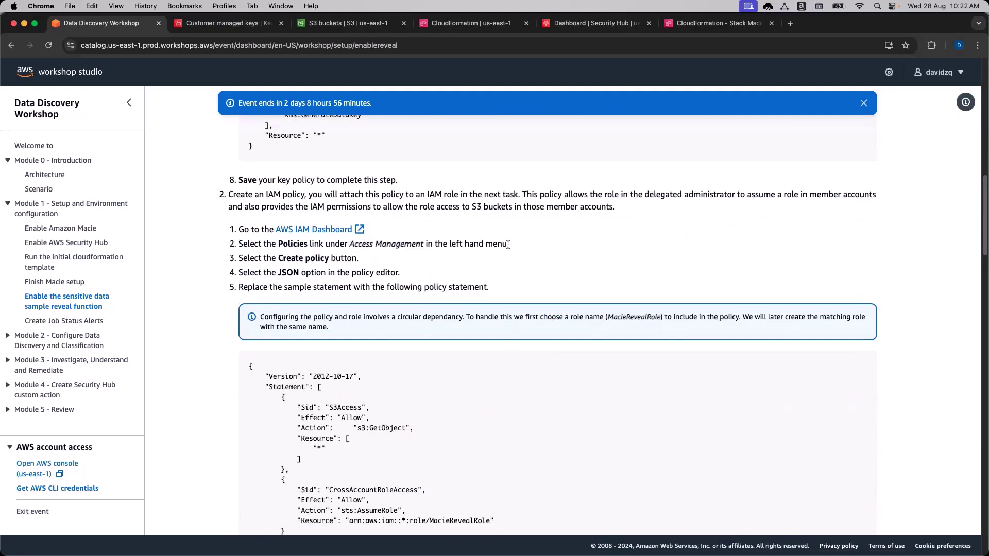
{"action": "scroll", "coordinate": [312, 260], "scroll_direction": "down", "scroll_amount": 1}
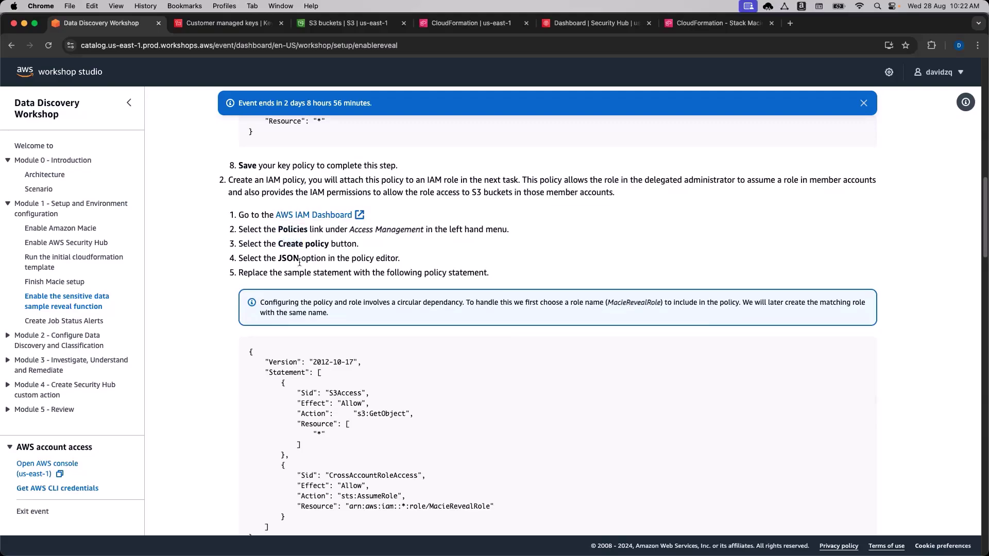
Review step 4's policy JSON note and open the AWS IAM Dashboard link in a new tab.
{"action": "double_click", "coordinate": [363, 258]}
{"action": "left_click", "coordinate": [288, 259]}
{"action": "double_click", "coordinate": [289, 258]}
{"action": "scroll", "coordinate": [379, 290], "scroll_direction": "down", "scroll_amount": 3}
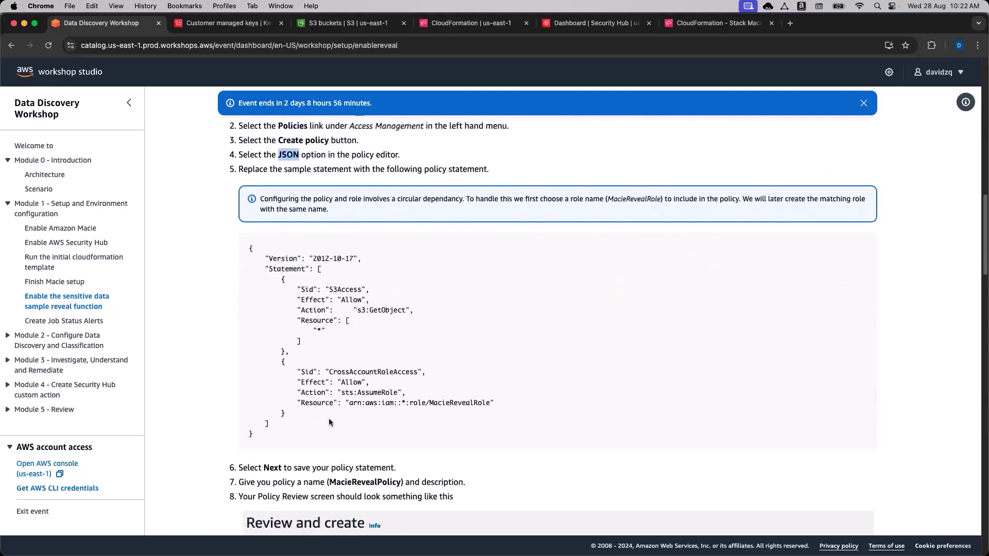
{"action": "left_click", "coordinate": [237, 259]}
{"action": "scroll", "coordinate": [237, 258], "scroll_direction": "up", "scroll_amount": 1}
{"action": "left_click", "coordinate": [311, 146]}
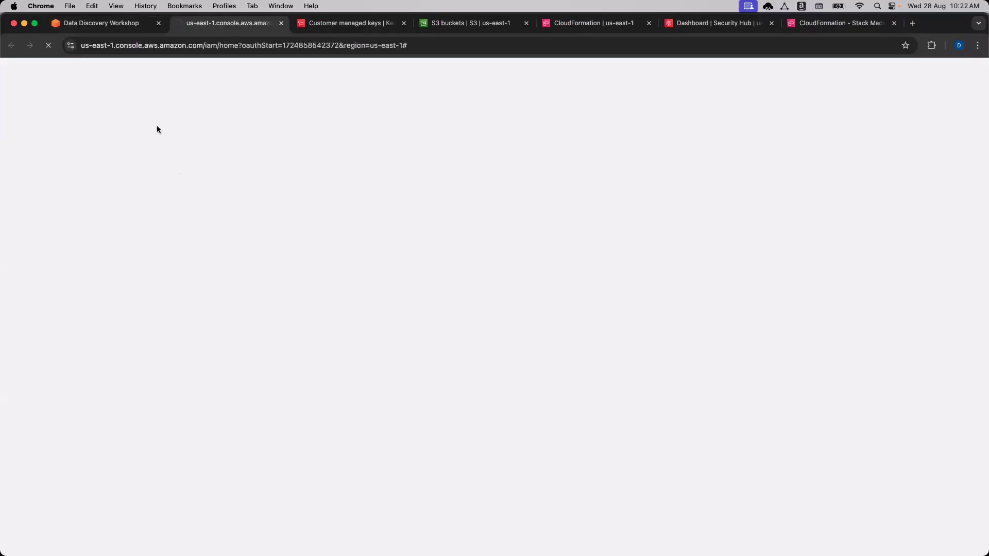
Search for IAM and start a new policy in the JSON permissions editor.
{"action": "left_click", "coordinate": [128, 26]}
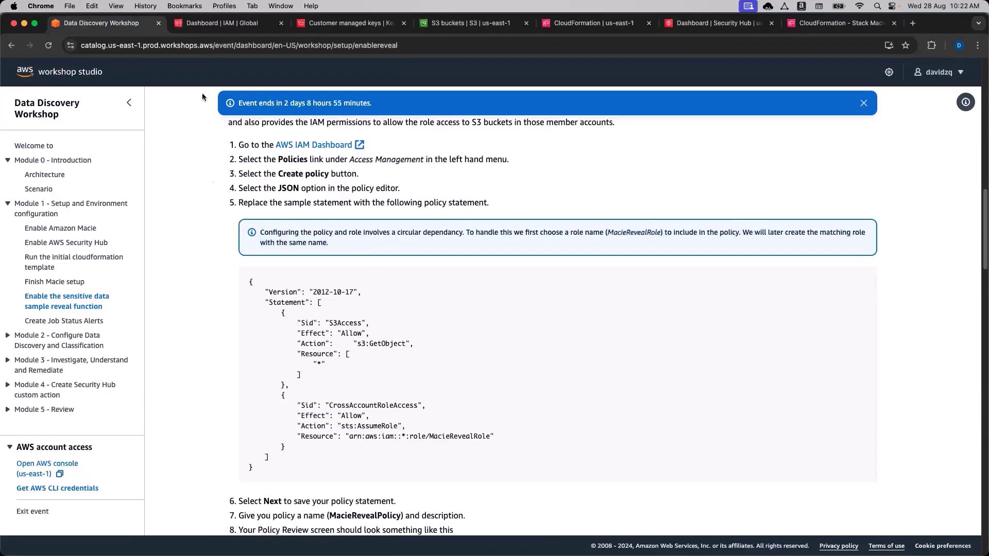
{"action": "left_click", "coordinate": [224, 26]}
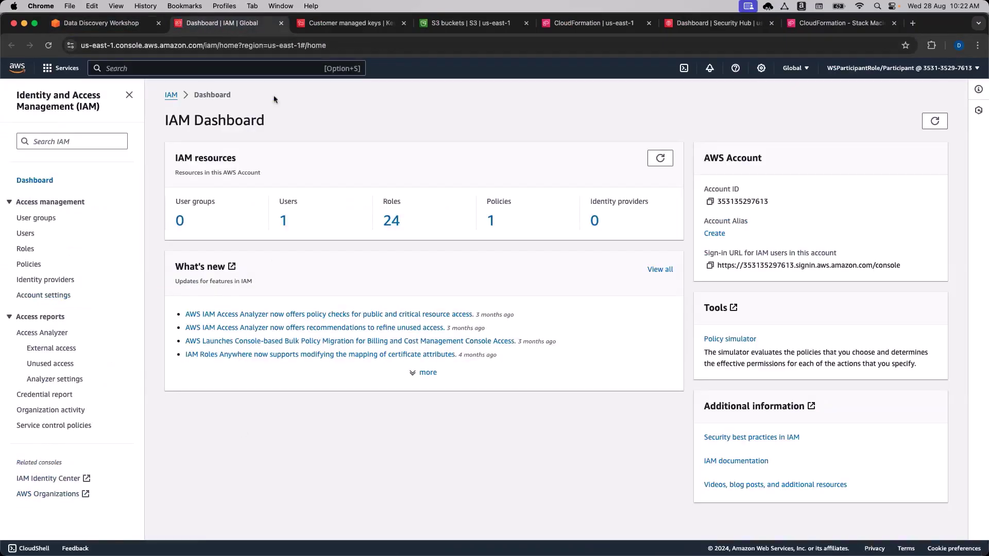
{"action": "left_click", "coordinate": [215, 68]}
{"action": "type", "text": "IAM"}
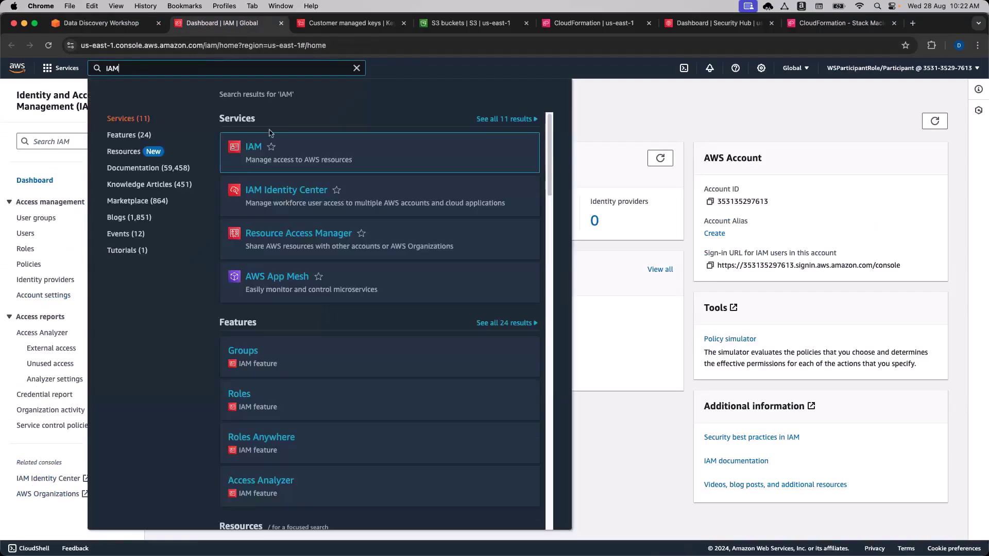
{"action": "left_click", "coordinate": [254, 148]}
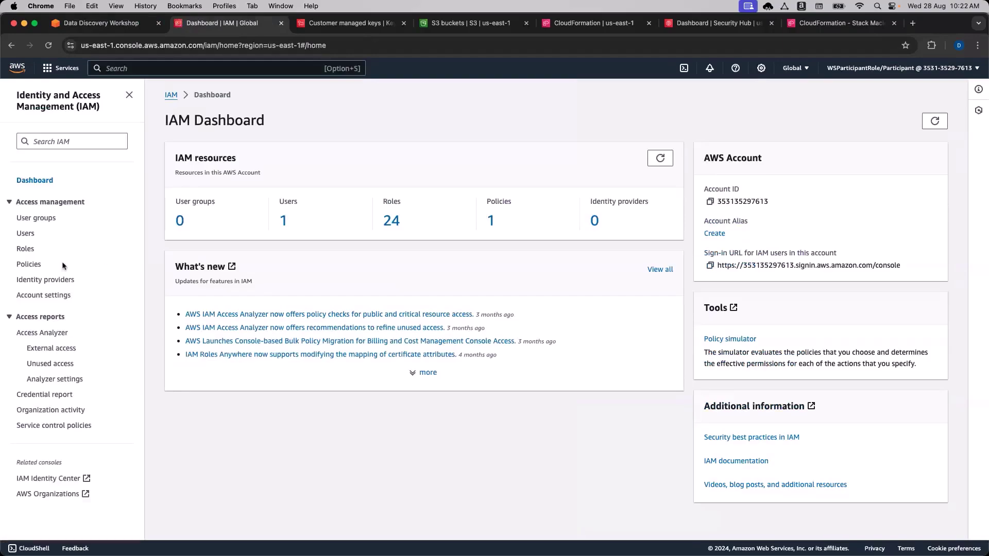
{"action": "left_click", "coordinate": [29, 265]}
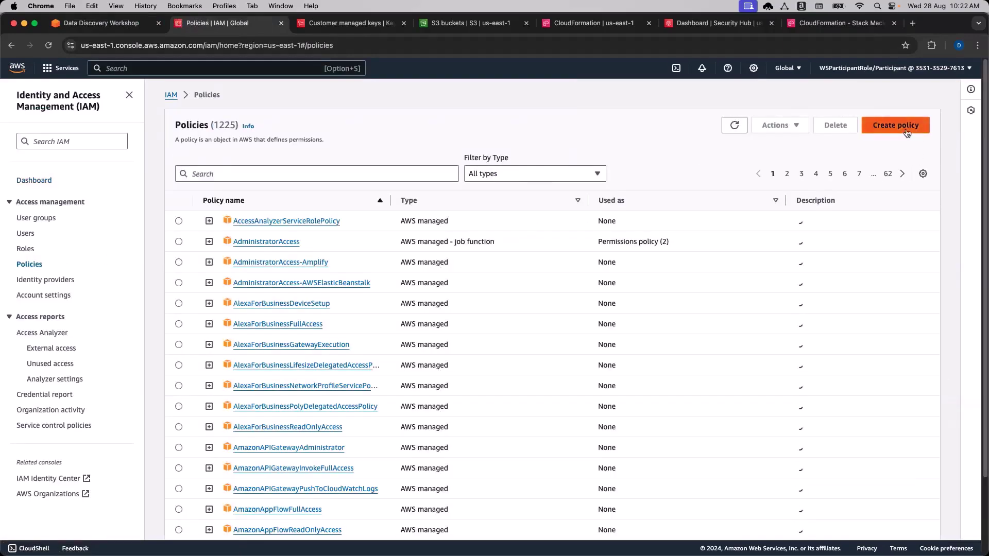
{"action": "left_click", "coordinate": [922, 126]}
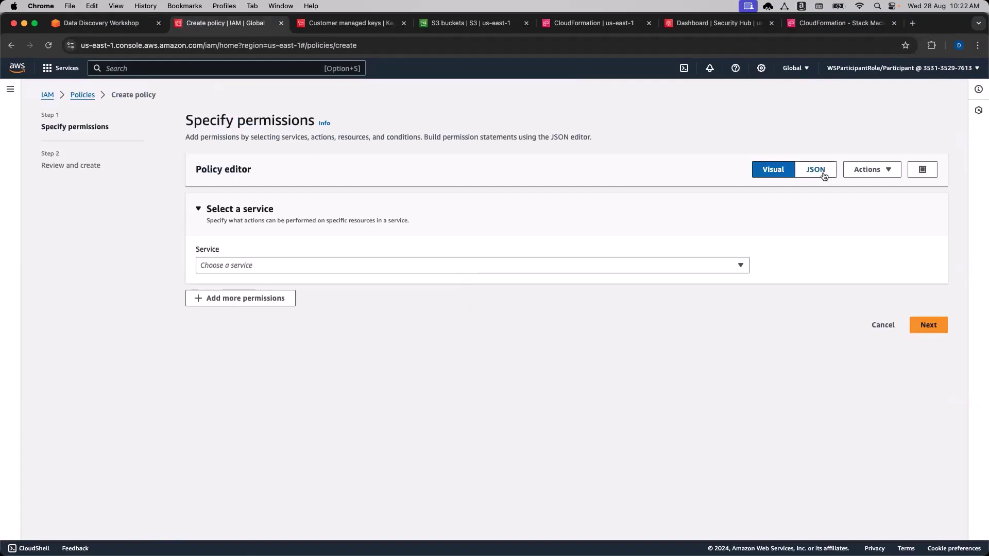
{"action": "left_click", "coordinate": [823, 171]}
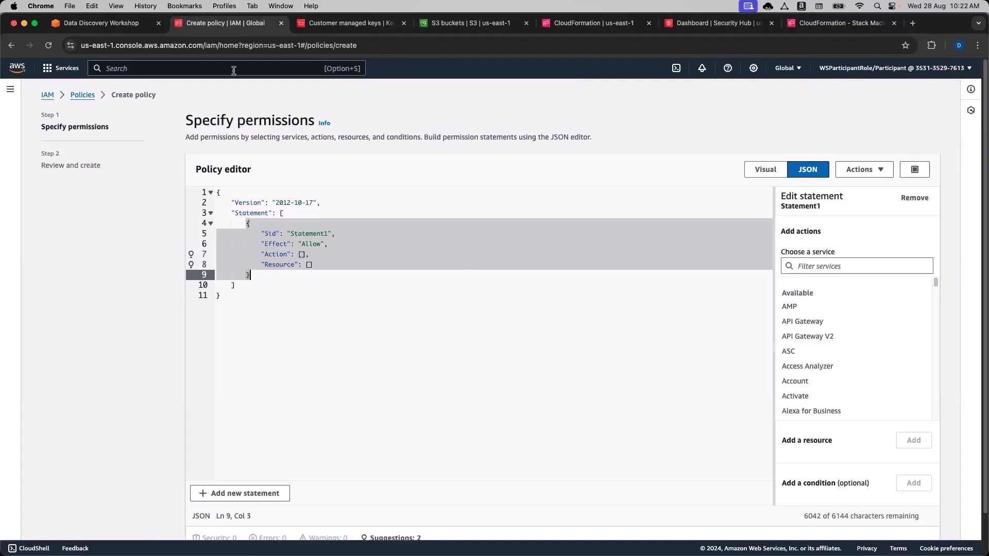
Select the workshop's IAM policy JSON block for copying.
{"action": "left_click", "coordinate": [99, 23]}
{"action": "scroll", "coordinate": [267, 458], "scroll_direction": "down", "scroll_amount": 2}
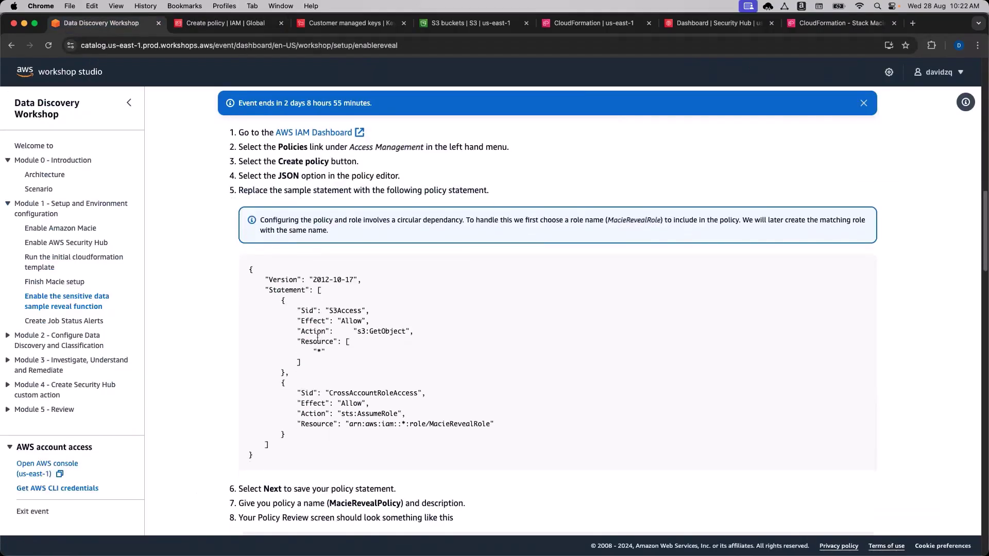
{"action": "left_click_drag", "start_coordinate": [267, 458], "coordinate": [233, 270]}
{"action": "key", "text": "super+c"}
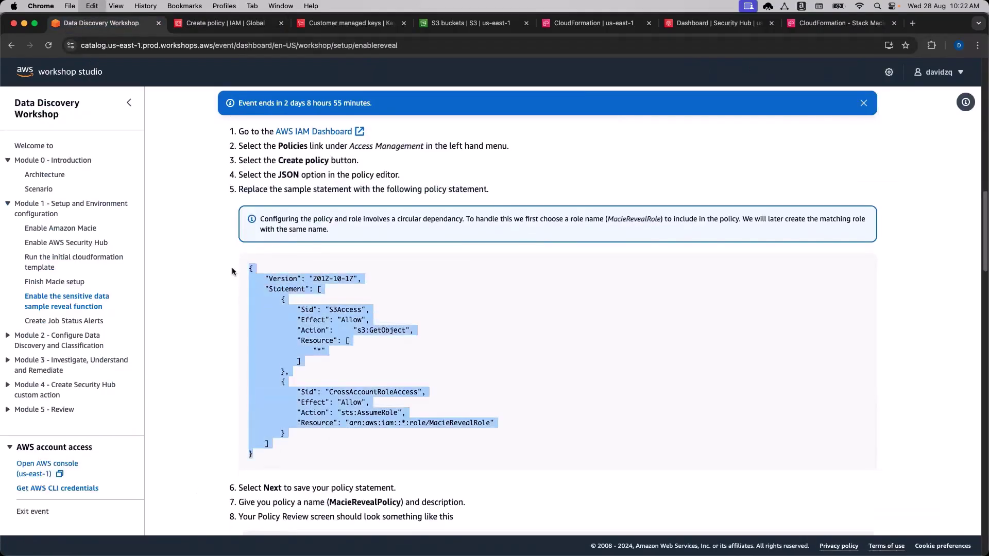
{"action": "left_click", "coordinate": [221, 23]}
Replace the template JSON with the pasted S3Access and CrossAccountRoleAccess policy.
{"action": "left_click", "coordinate": [387, 322]}
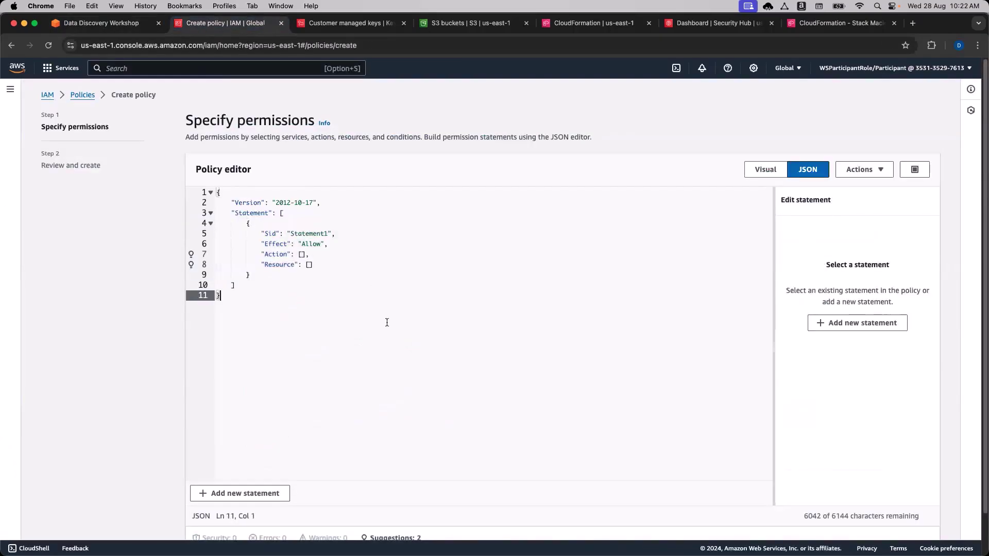
{"action": "key", "text": "super+a"}
{"action": "key", "text": "BackSpace"}
{"action": "key", "text": "super+v"}
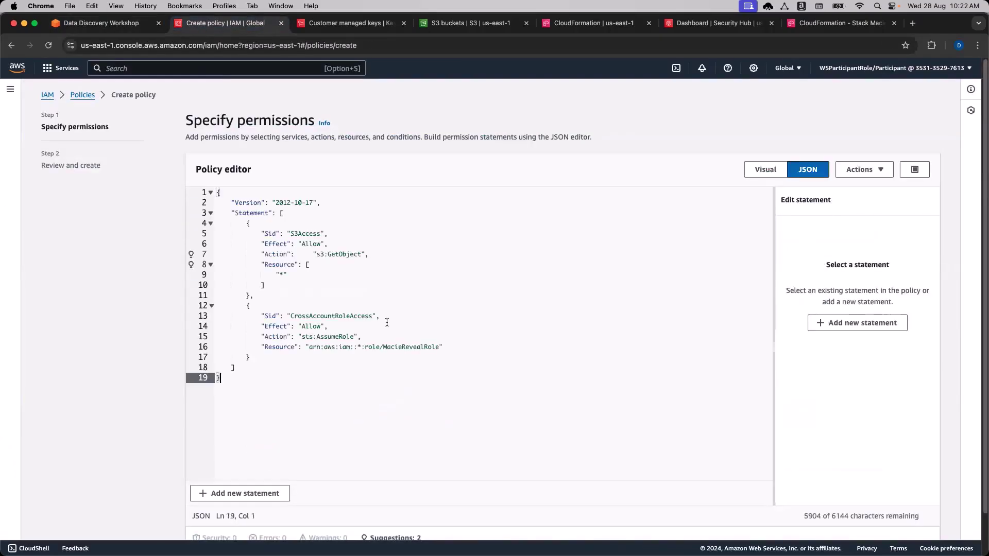
Check the s3:GetObject and MacieRevealRole assume-role statements, then advance to the review step.
{"action": "left_click", "coordinate": [366, 367]}
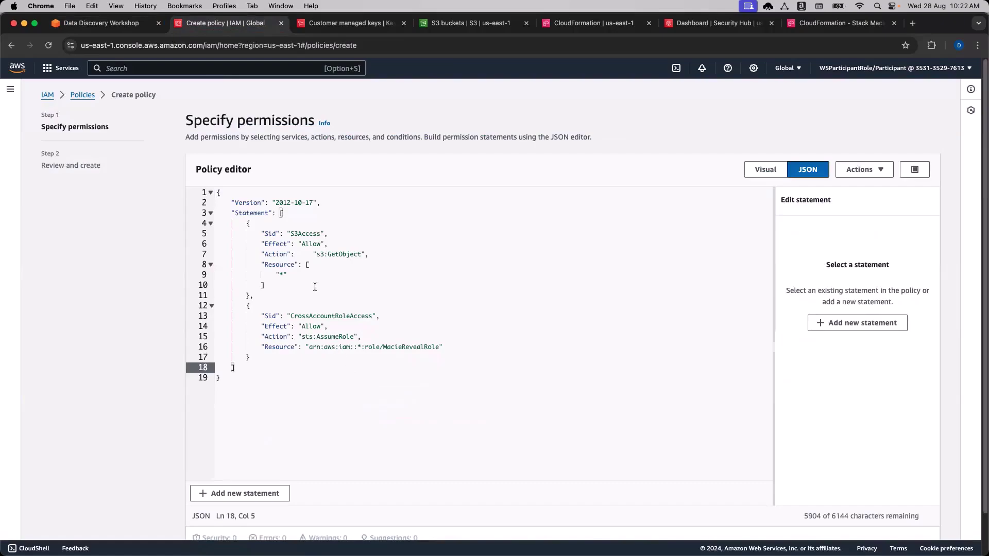
{"action": "left_click", "coordinate": [247, 223]}
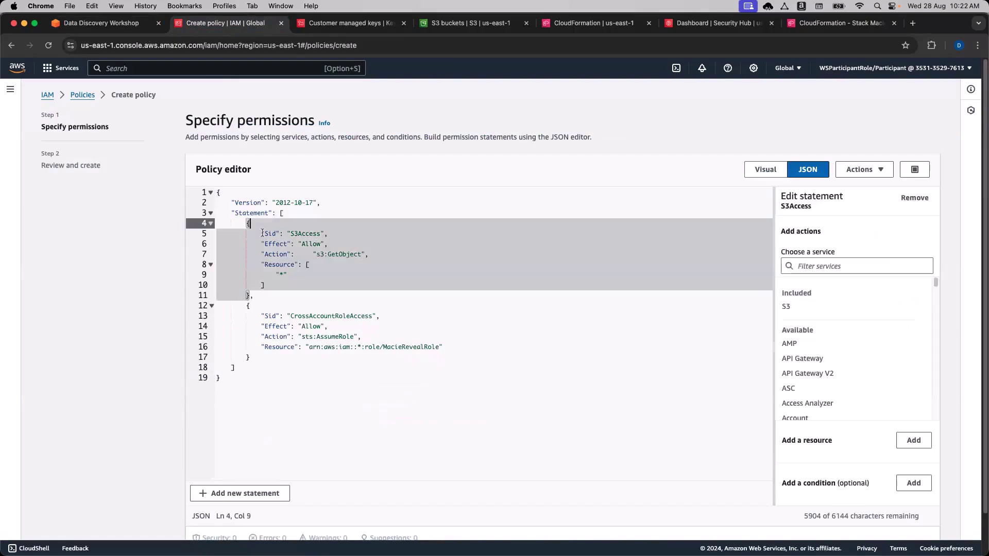
{"action": "left_click", "coordinate": [312, 255]}
{"action": "scroll", "coordinate": [319, 271], "scroll_direction": "down", "scroll_amount": 1}
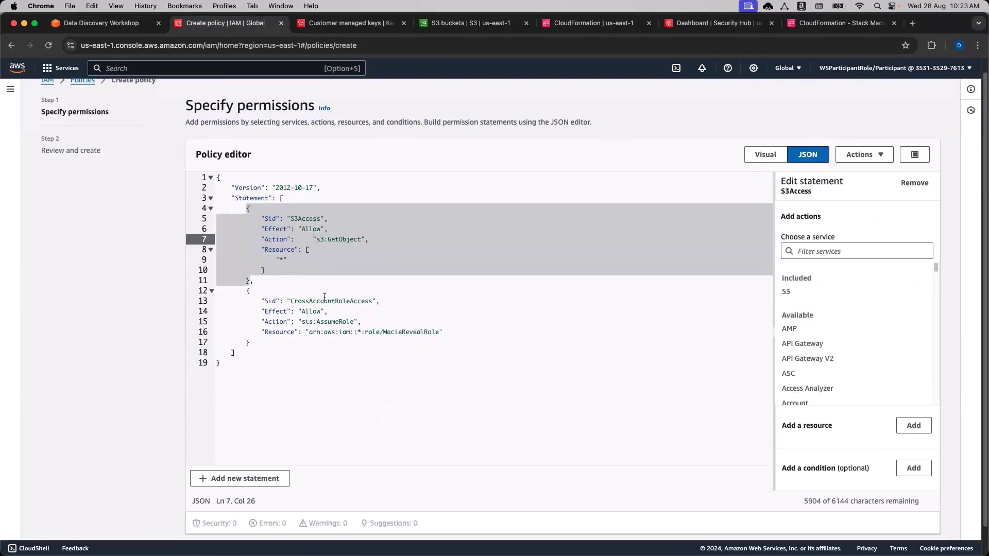
{"action": "double_click", "coordinate": [306, 322]}
{"action": "double_click", "coordinate": [411, 333]}
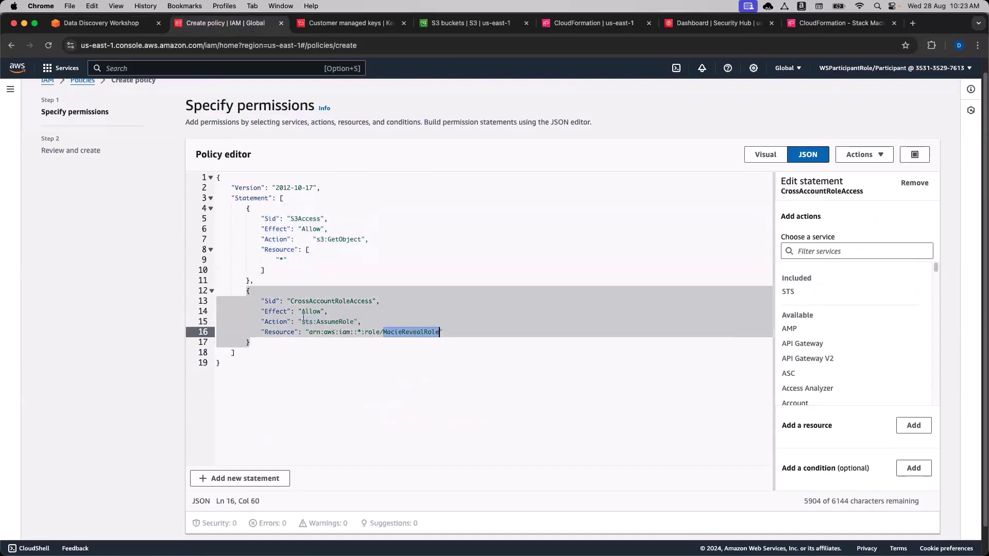
{"action": "double_click", "coordinate": [328, 324]}
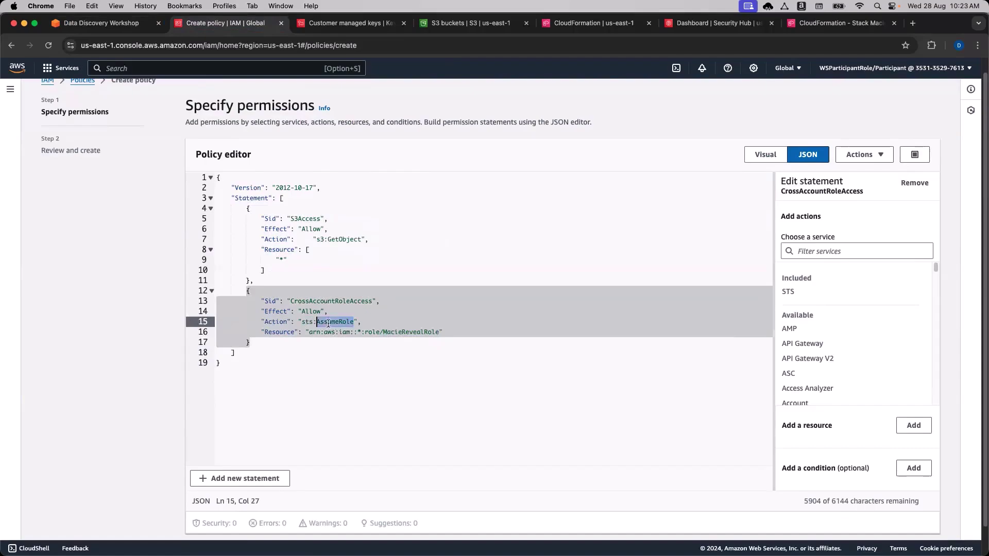
{"action": "double_click", "coordinate": [354, 303]}
{"action": "left_click", "coordinate": [358, 345]}
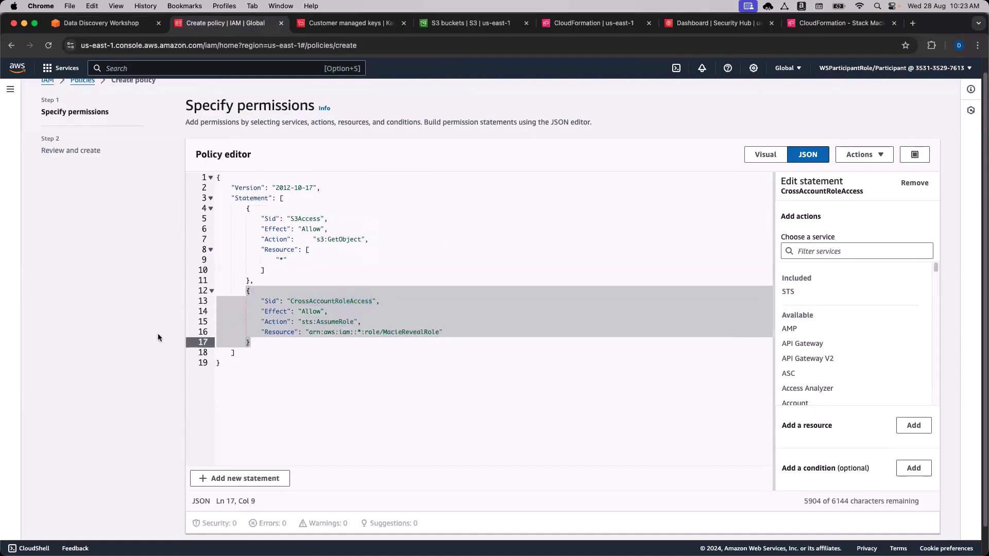
{"action": "scroll", "coordinate": [514, 404], "scroll_direction": "down", "scroll_amount": 1}
{"action": "scroll", "coordinate": [513, 404], "scroll_direction": "down", "scroll_amount": 1}
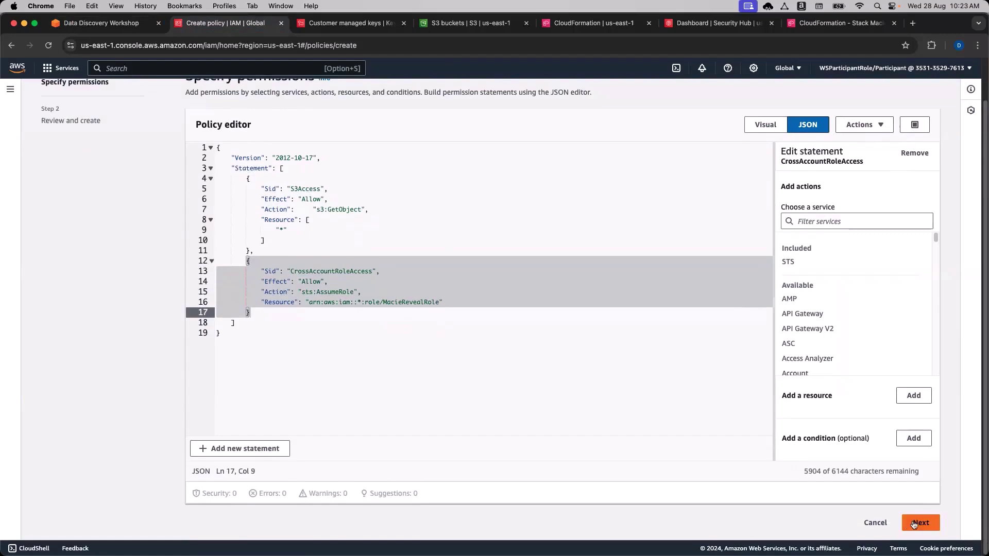
{"action": "left_click", "coordinate": [913, 523]}
Select the name MacieRevealPolicy in the workshop's step 7 for copying.
{"action": "left_click", "coordinate": [100, 23]}
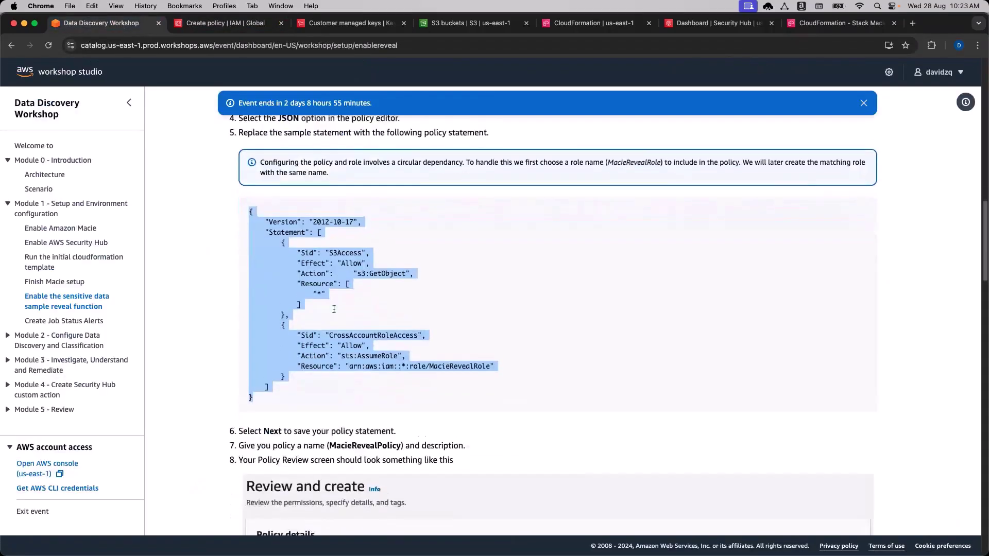
{"action": "scroll", "coordinate": [340, 314], "scroll_direction": "down", "scroll_amount": 5}
{"action": "left_click", "coordinate": [362, 312]}
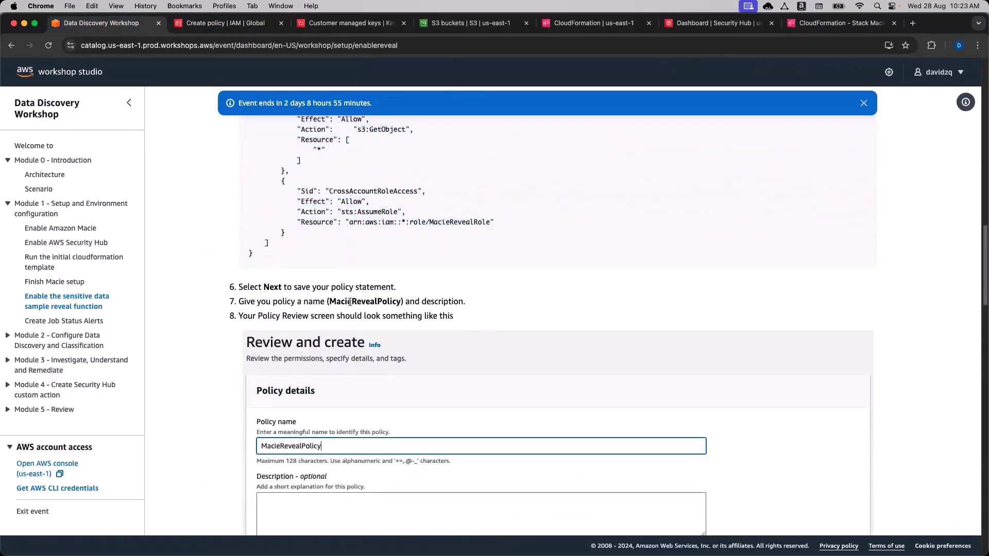
{"action": "double_click", "coordinate": [350, 303]}
{"action": "key", "text": "super+c"}
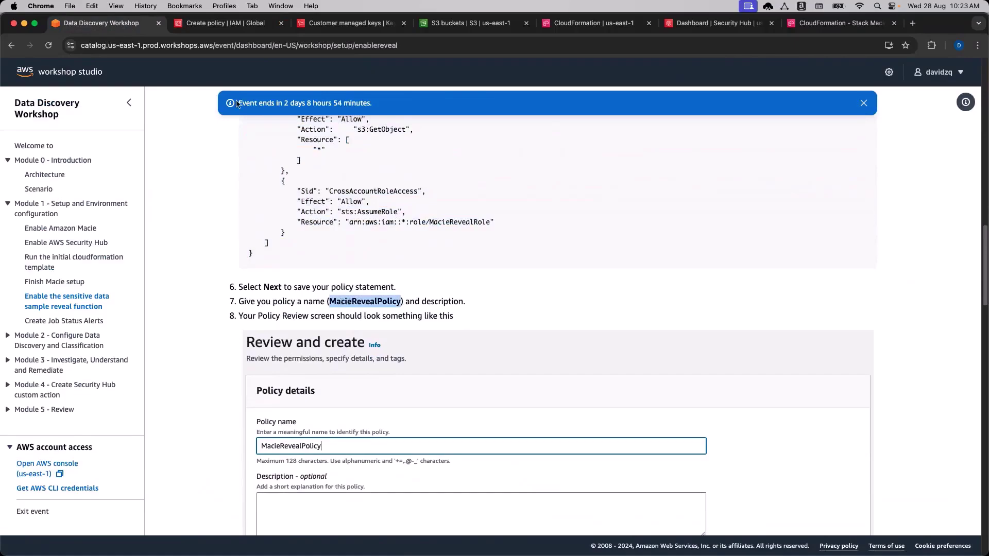
Paste MacieRevealPolicy into the policy name field.
{"action": "left_click", "coordinate": [225, 22]}
{"action": "left_click", "coordinate": [364, 224]}
{"action": "key", "text": "super+v"}
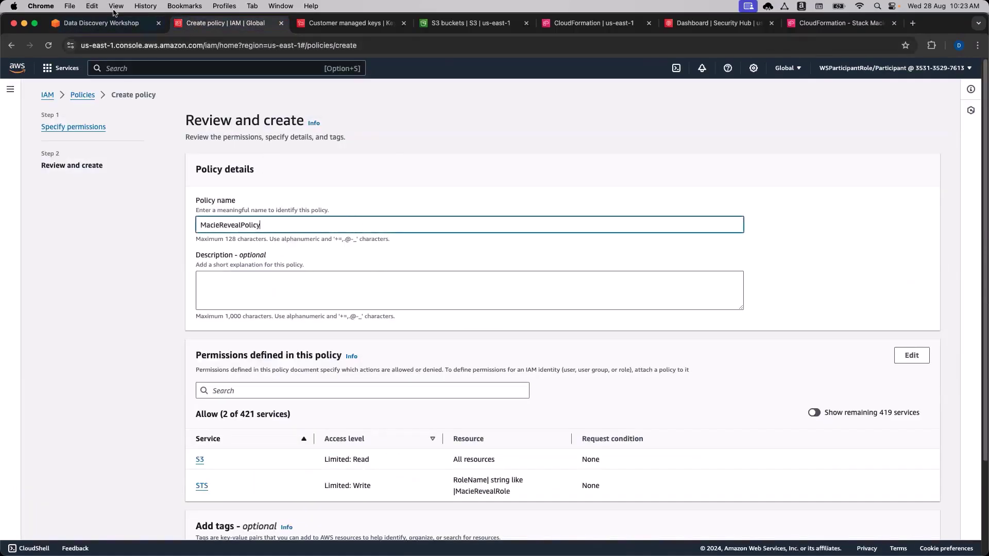
{"action": "left_click", "coordinate": [98, 23]}
{"action": "scroll", "coordinate": [360, 309], "scroll_direction": "down", "scroll_amount": 3}
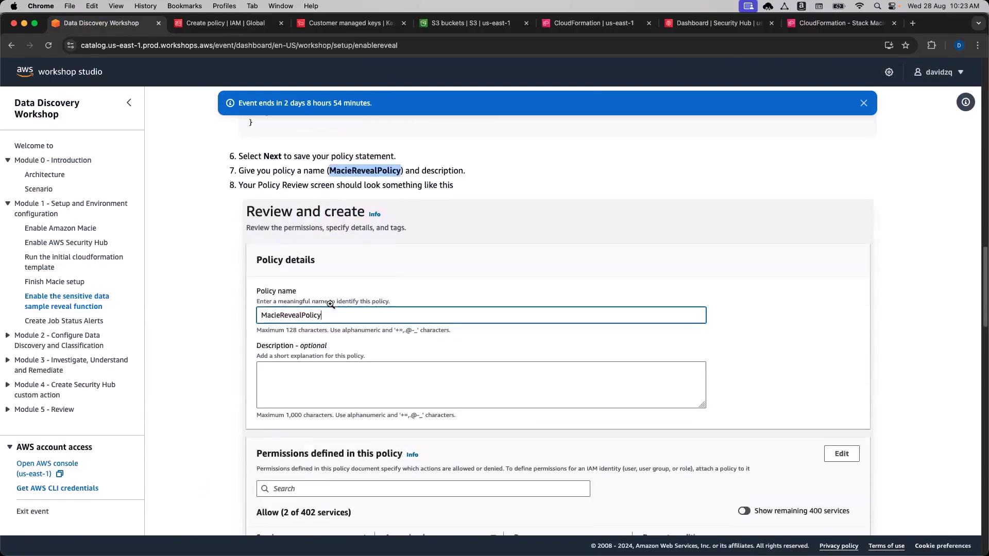
{"action": "scroll", "coordinate": [330, 304], "scroll_direction": "down", "scroll_amount": 3}
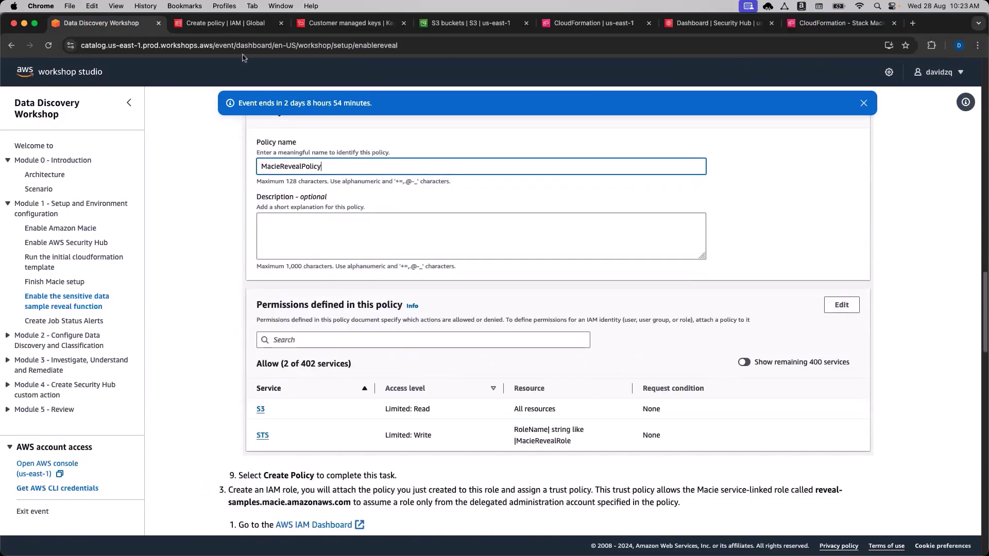
{"action": "left_click", "coordinate": [226, 22]}
{"action": "scroll", "coordinate": [227, 309], "scroll_direction": "down", "scroll_amount": 3}
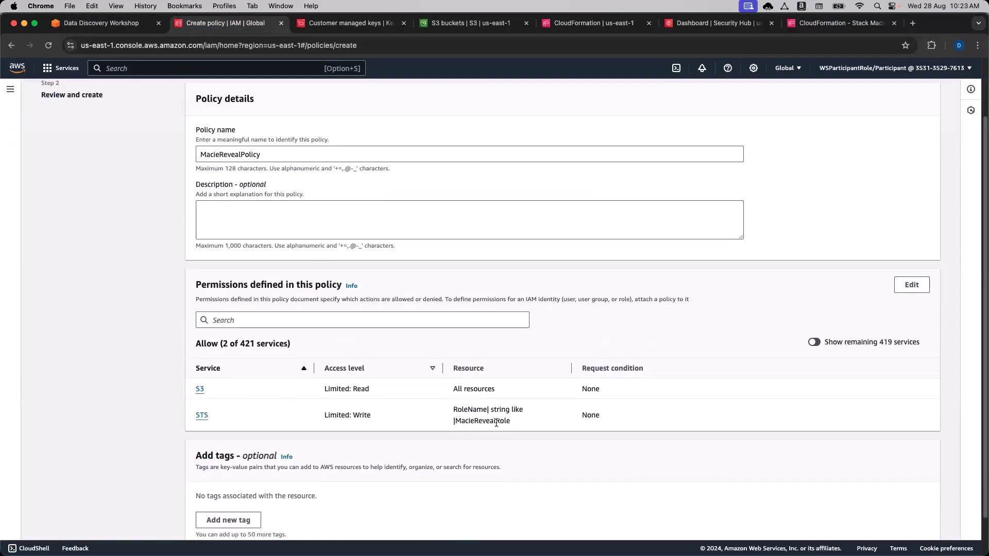
Review the S3 and STS permissions on MacieRevealRole and create the policy.
{"action": "left_click", "coordinate": [106, 23]}
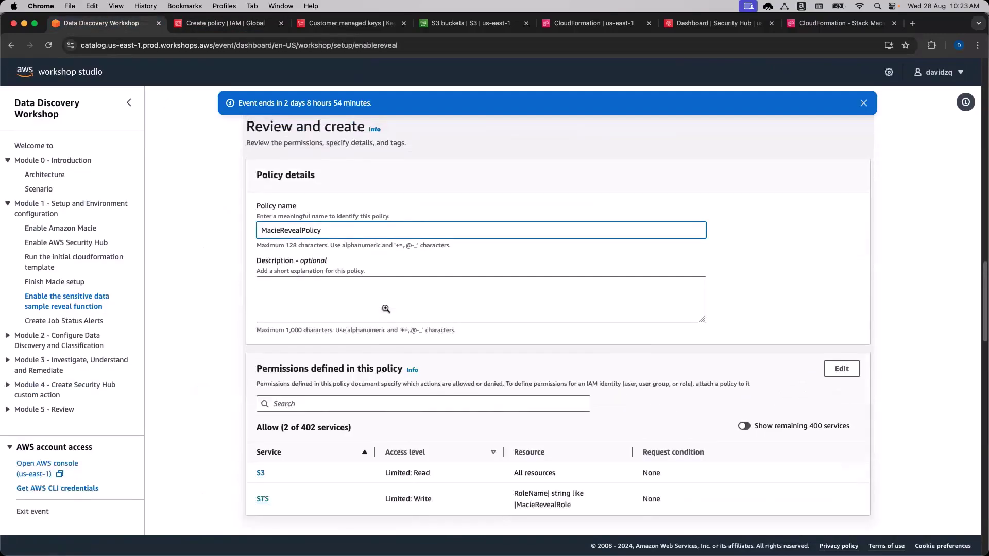
{"action": "scroll", "coordinate": [389, 316], "scroll_direction": "up", "scroll_amount": 6}
{"action": "scroll", "coordinate": [389, 315], "scroll_direction": "up", "scroll_amount": 1}
{"action": "left_click", "coordinate": [351, 218]}
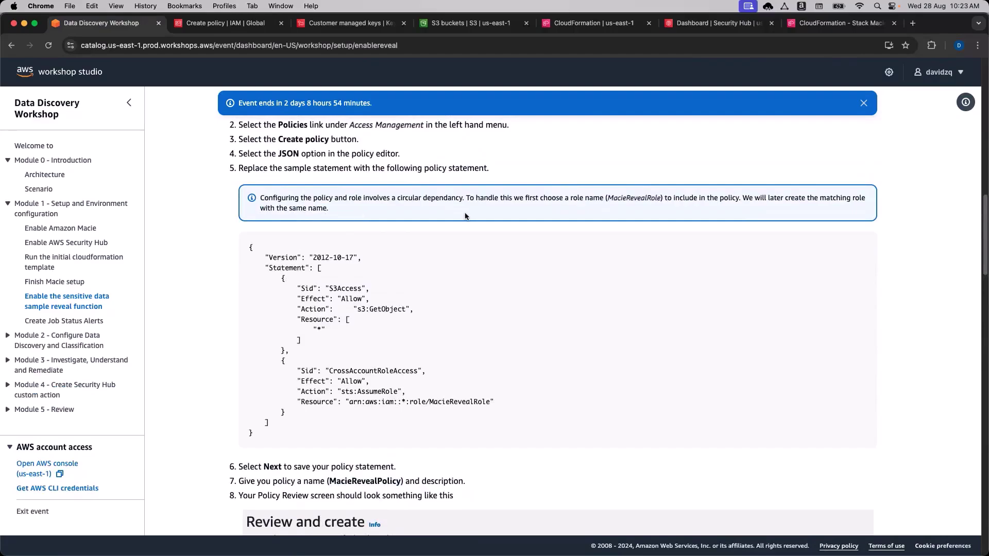
{"action": "scroll", "coordinate": [485, 275], "scroll_direction": "down", "scroll_amount": 3}
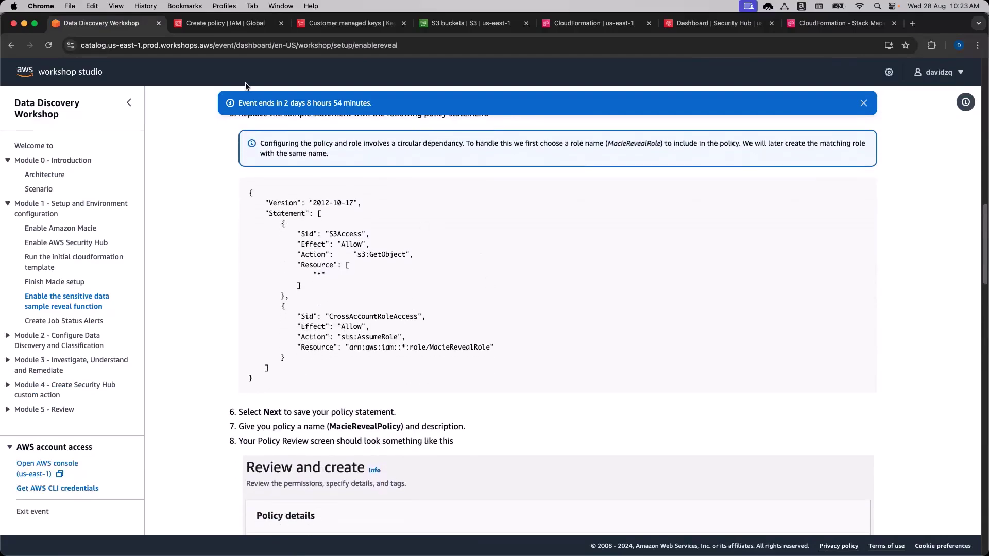
{"action": "left_click", "coordinate": [226, 23]}
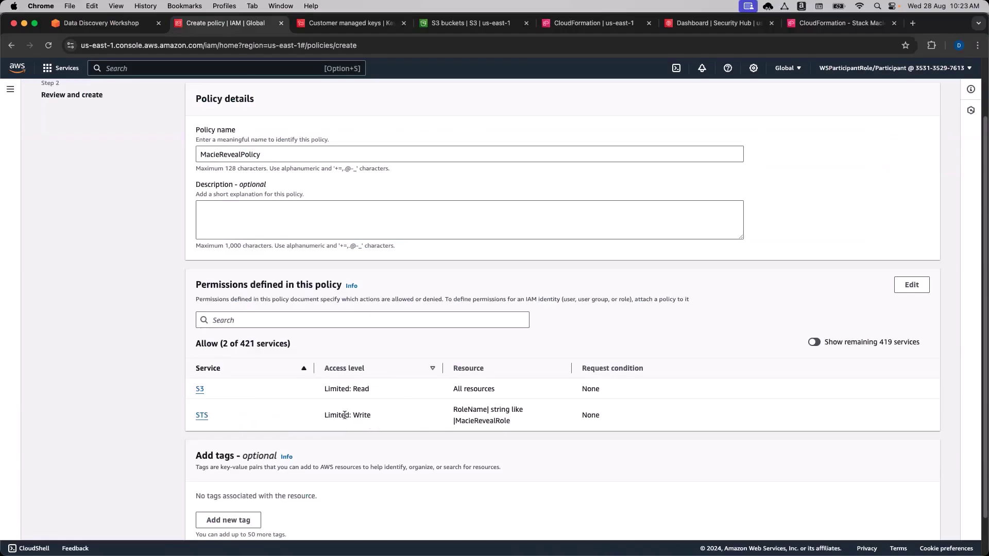
{"action": "double_click", "coordinate": [463, 422]}
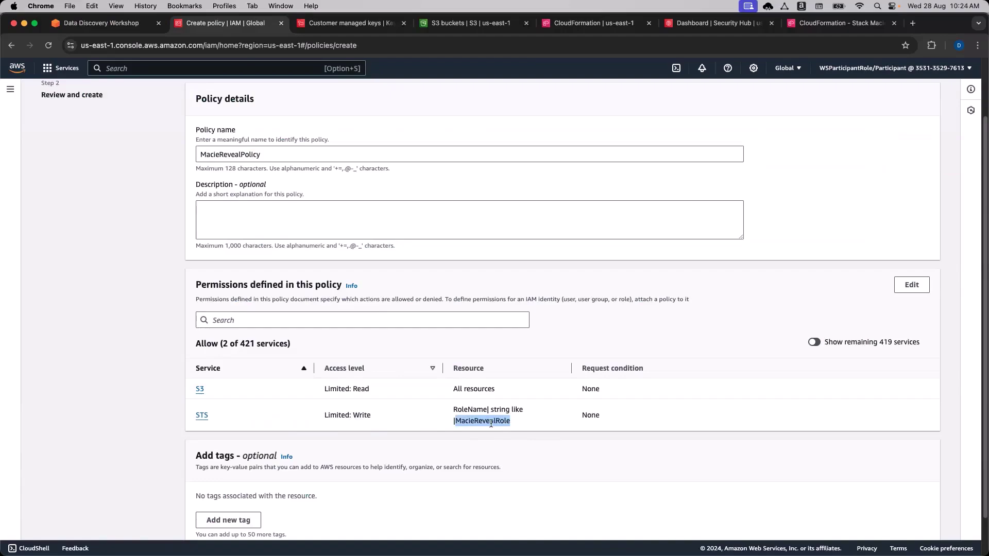
{"action": "left_click", "coordinate": [491, 423]}
{"action": "double_click", "coordinate": [491, 424]}
{"action": "scroll", "coordinate": [531, 412], "scroll_direction": "down", "scroll_amount": 2}
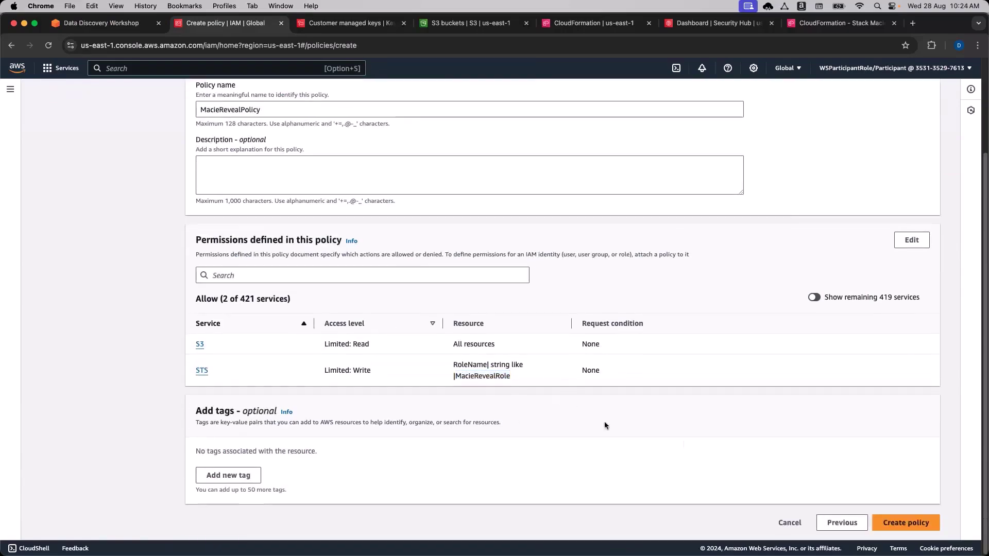
{"action": "left_click", "coordinate": [911, 523]}
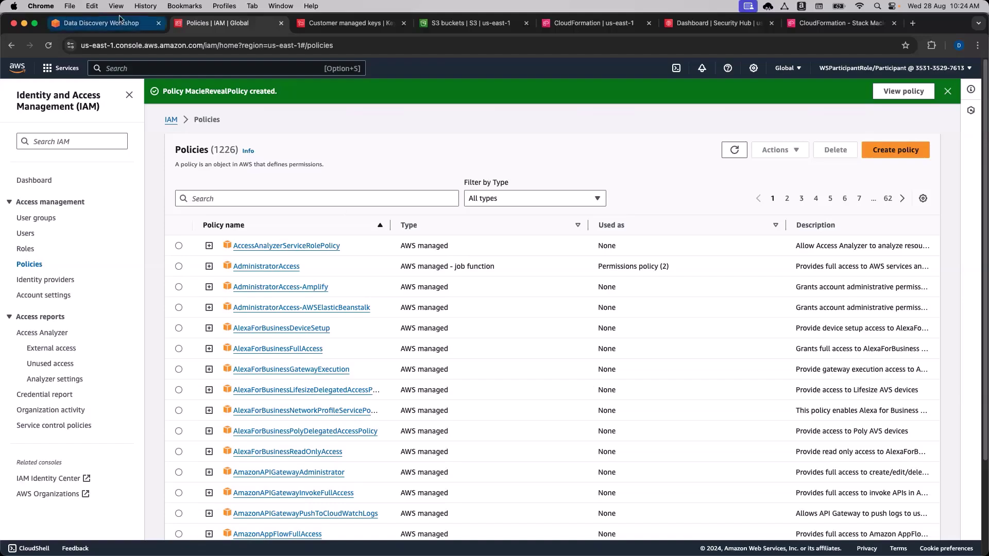
Back in the workshop guide, read past the MacieRevealPolicy step.
{"action": "left_click", "coordinate": [101, 23]}
{"action": "scroll", "coordinate": [407, 357], "scroll_direction": "down", "scroll_amount": 1}
{"action": "scroll", "coordinate": [406, 357], "scroll_direction": "up", "scroll_amount": 1}
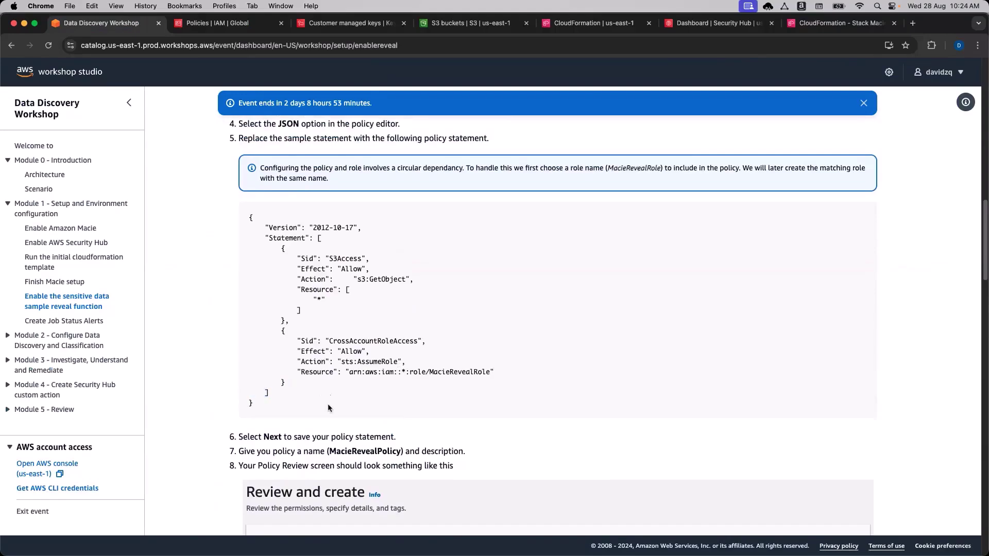
{"action": "scroll", "coordinate": [326, 406], "scroll_direction": "up", "scroll_amount": 1}
{"action": "scroll", "coordinate": [327, 406], "scroll_direction": "down", "scroll_amount": 4}
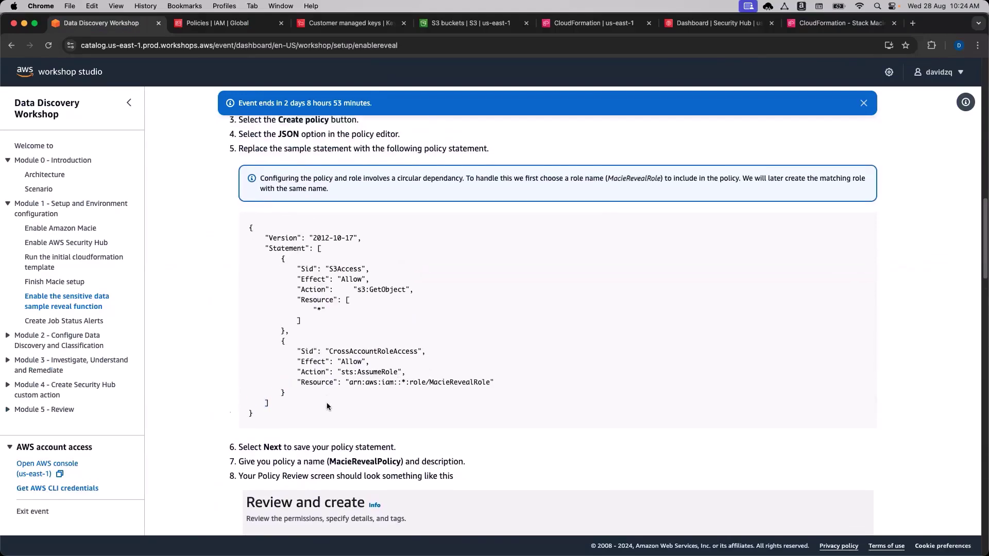
{"action": "double_click", "coordinate": [360, 375]}
{"action": "left_click", "coordinate": [360, 369]}
{"action": "scroll", "coordinate": [363, 360], "scroll_direction": "down", "scroll_amount": 1}
{"action": "scroll", "coordinate": [364, 350], "scroll_direction": "up", "scroll_amount": 3}
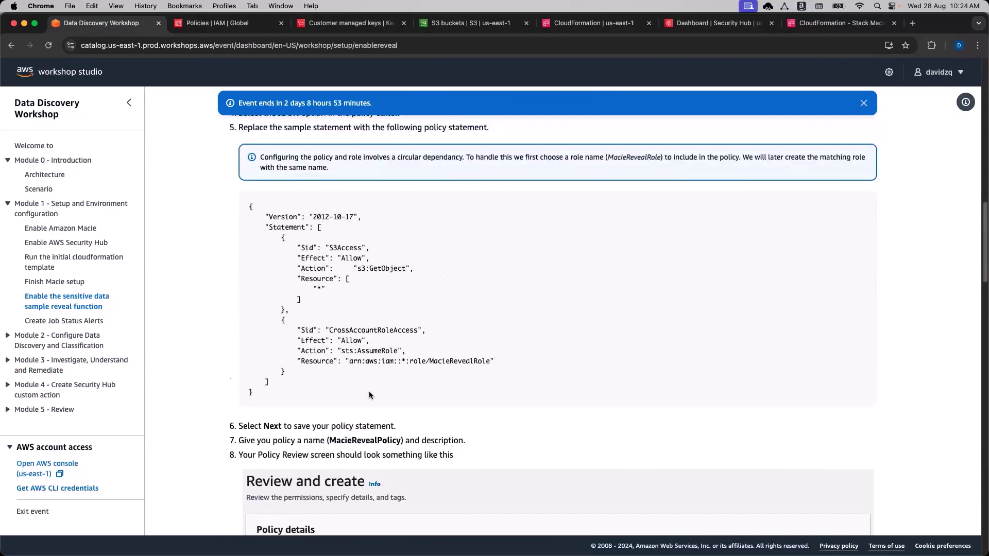
{"action": "scroll", "coordinate": [369, 395], "scroll_direction": "up", "scroll_amount": 2}
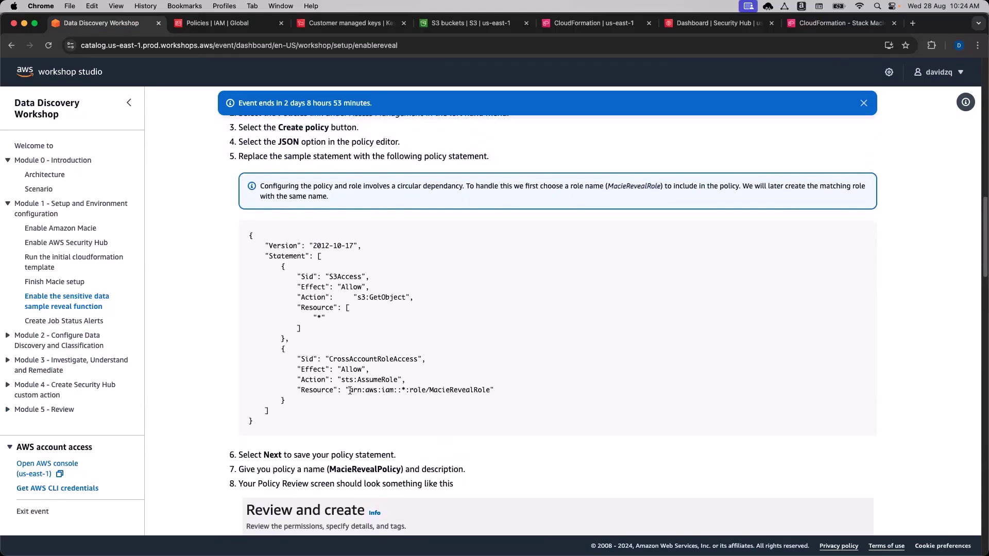
{"action": "left_click_drag", "start_coordinate": [341, 379], "coordinate": [492, 391]}
{"action": "left_click", "coordinate": [484, 427]}
{"action": "left_click_drag", "start_coordinate": [340, 319], "coordinate": [309, 308]}
{"action": "left_click", "coordinate": [332, 369]}
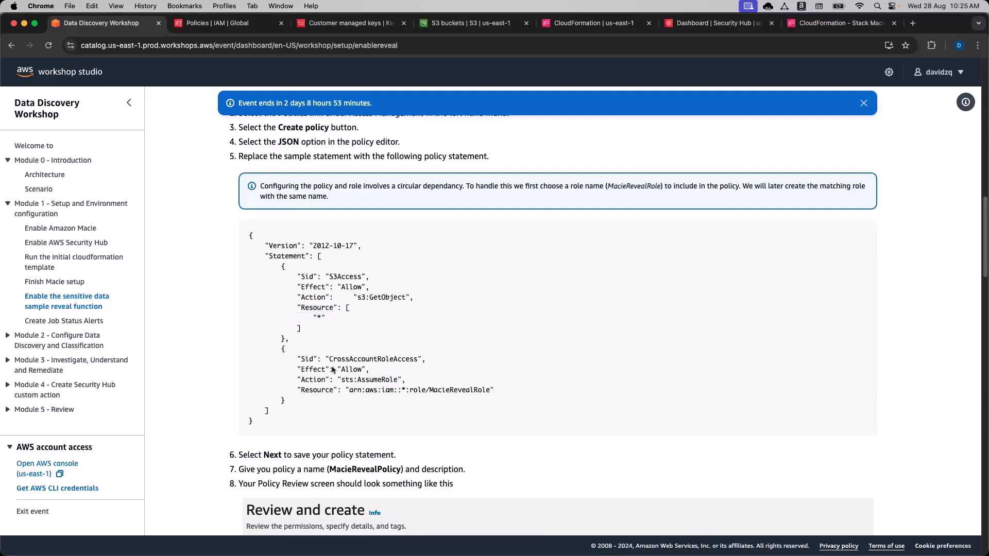
{"action": "double_click", "coordinate": [323, 391]}
{"action": "left_click", "coordinate": [359, 387]}
{"action": "double_click", "coordinate": [368, 379]}
{"action": "double_click", "coordinate": [435, 391]}
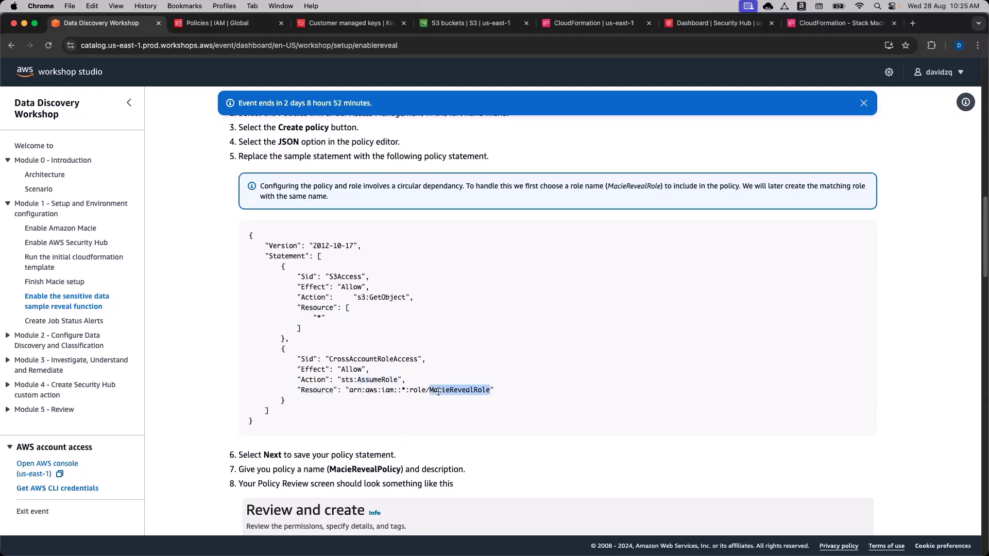
{"action": "left_click", "coordinate": [458, 392]}
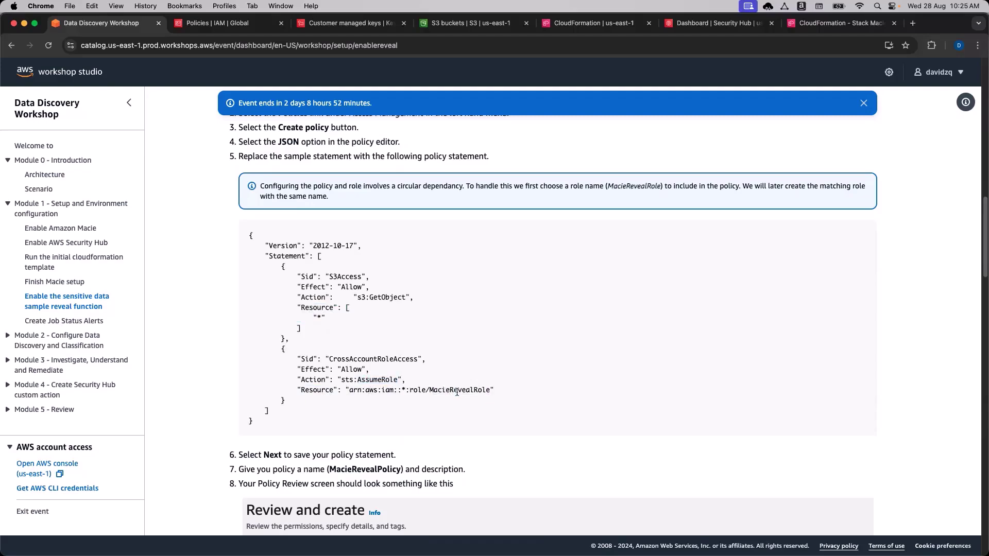
{"action": "double_click", "coordinate": [458, 393]}
{"action": "left_click", "coordinate": [492, 392]}
{"action": "left_click_drag", "start_coordinate": [349, 390], "coordinate": [490, 390]}
{"action": "left_click", "coordinate": [505, 394]}
{"action": "left_click_drag", "start_coordinate": [447, 300], "coordinate": [373, 297]}
{"action": "left_click", "coordinate": [455, 314]}
{"action": "double_click", "coordinate": [466, 390]}
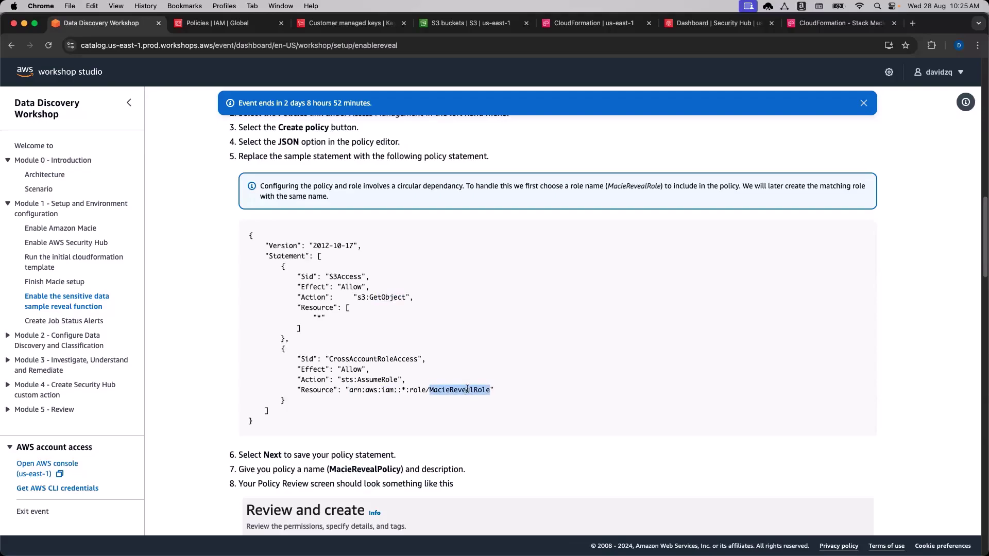
{"action": "left_click", "coordinate": [352, 380]}
{"action": "double_click", "coordinate": [346, 380]}
{"action": "double_click", "coordinate": [370, 380]}
{"action": "left_click", "coordinate": [420, 384]}
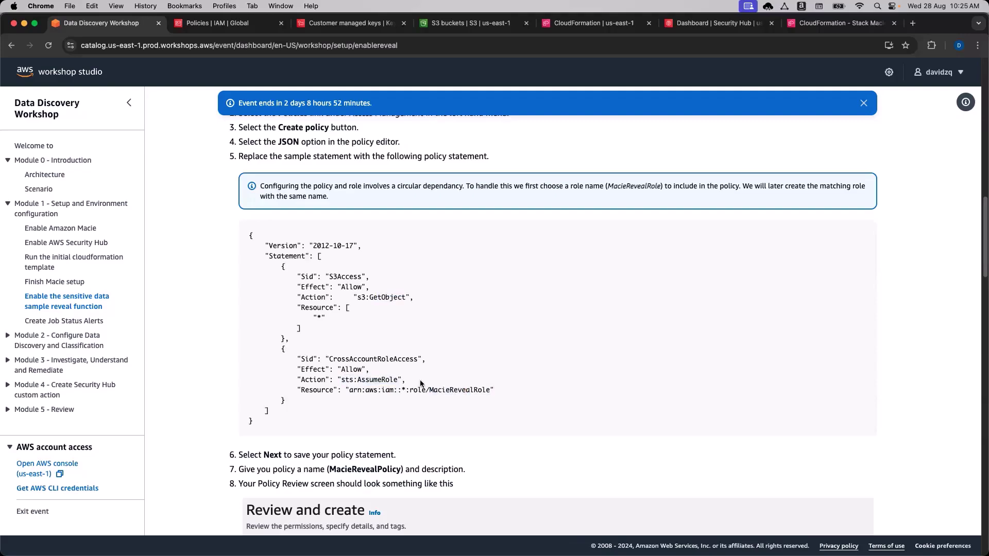
Read the workshop's trust-policy steps, noting MacieRevealRole in the resource ARN.
{"action": "scroll", "coordinate": [420, 384], "scroll_direction": "down", "scroll_amount": 4}
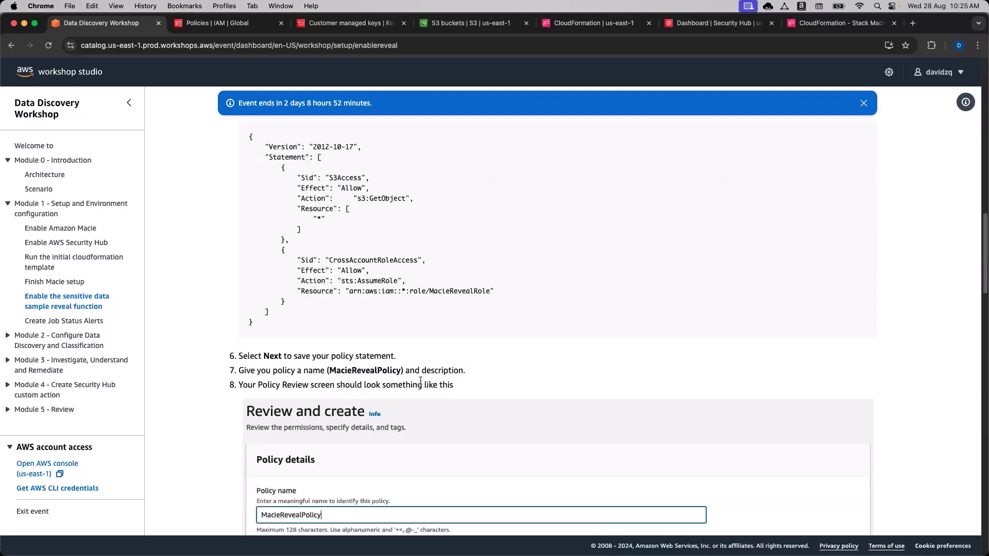
{"action": "scroll", "coordinate": [484, 362], "scroll_direction": "down", "scroll_amount": 7}
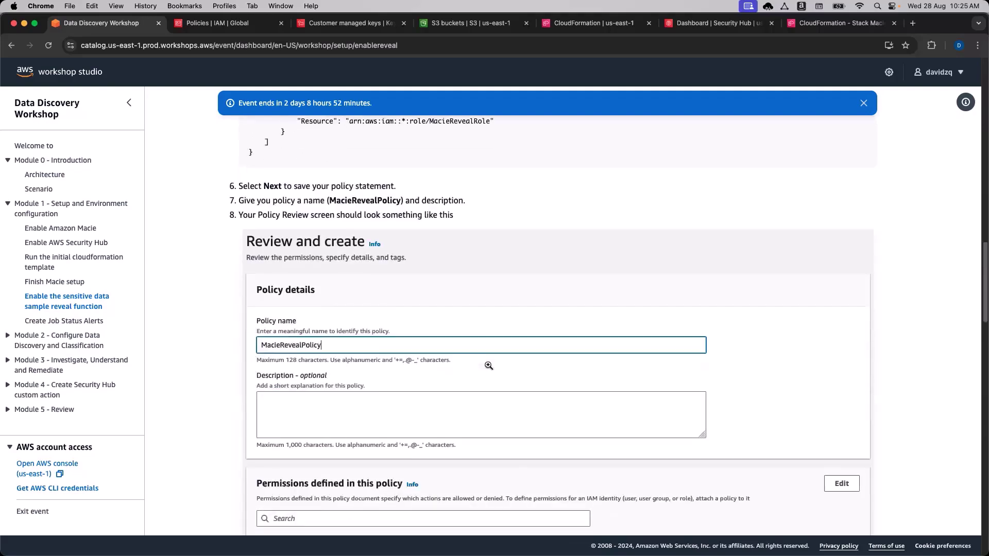
{"action": "scroll", "coordinate": [488, 366], "scroll_direction": "down", "scroll_amount": 15}
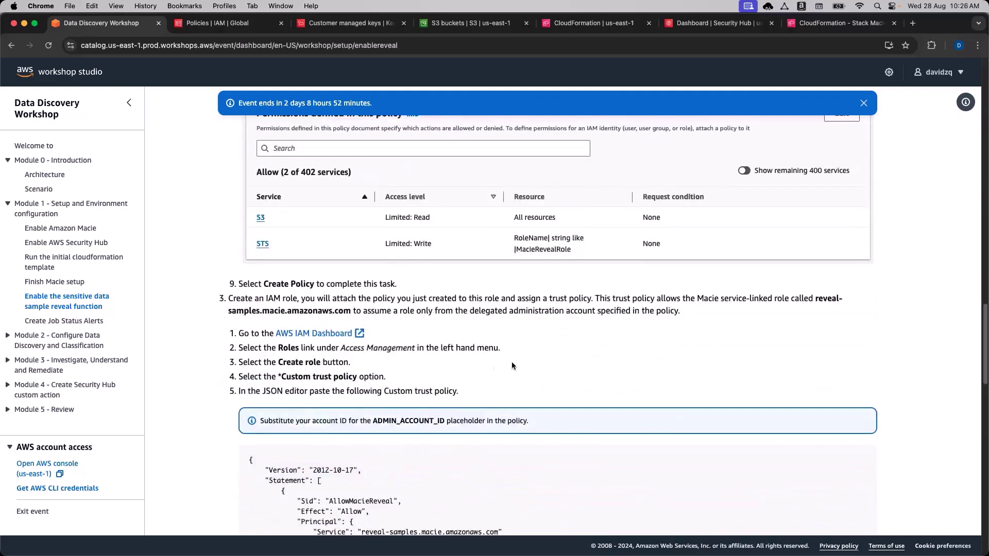
{"action": "scroll", "coordinate": [512, 365], "scroll_direction": "down", "scroll_amount": 3}
{"action": "scroll", "coordinate": [511, 362], "scroll_direction": "up", "scroll_amount": 20}
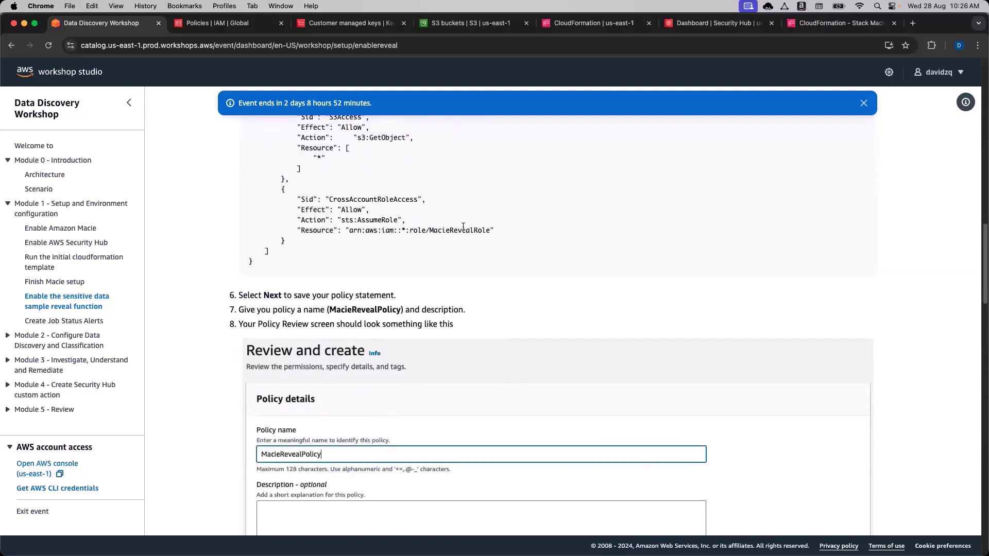
{"action": "double_click", "coordinate": [463, 230]}
{"action": "scroll", "coordinate": [491, 358], "scroll_direction": "down", "scroll_amount": 2}
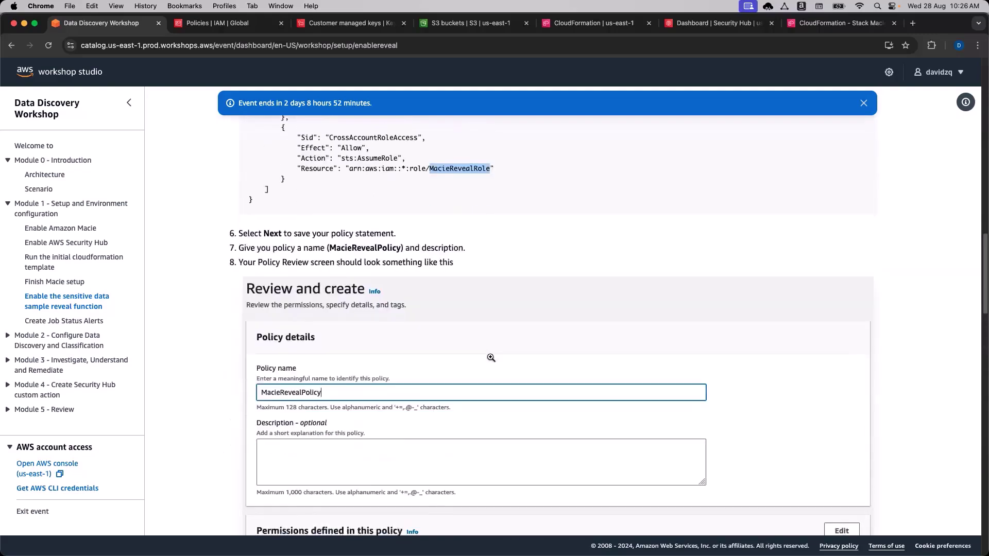
{"action": "scroll", "coordinate": [490, 358], "scroll_direction": "down", "scroll_amount": 20}
{"action": "scroll", "coordinate": [446, 327], "scroll_direction": "down", "scroll_amount": 4}
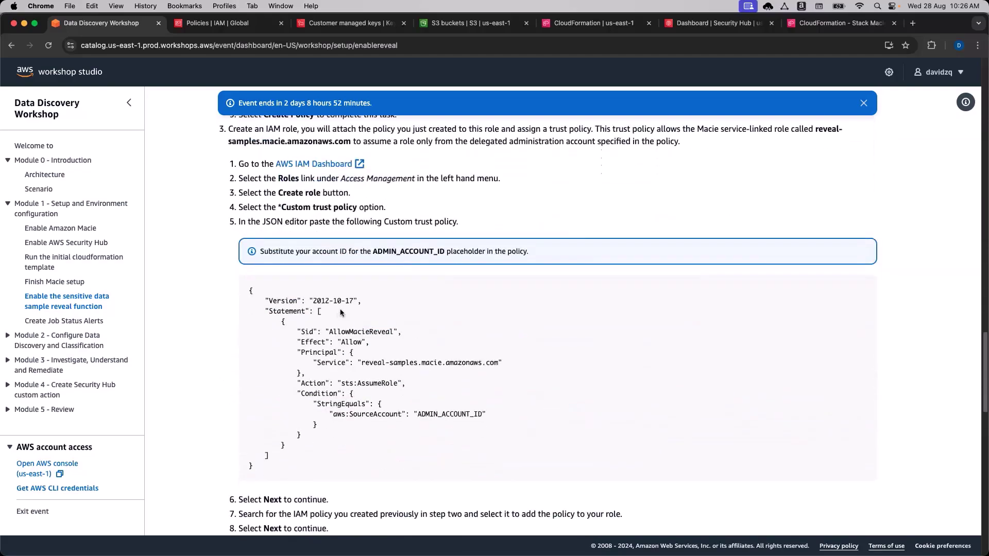
Start a new IAM role using a custom trust policy.
{"action": "left_click", "coordinate": [236, 23]}
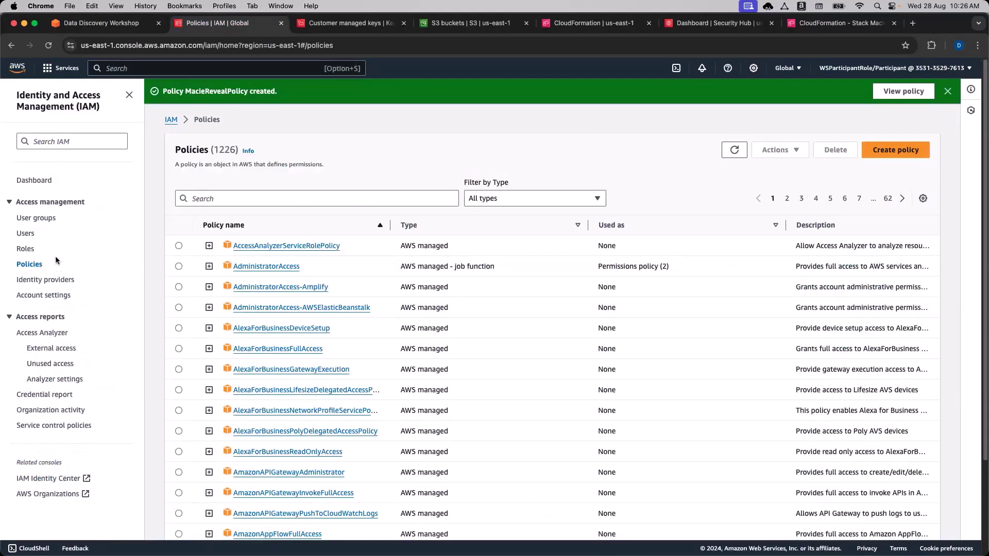
{"action": "left_click", "coordinate": [26, 249]}
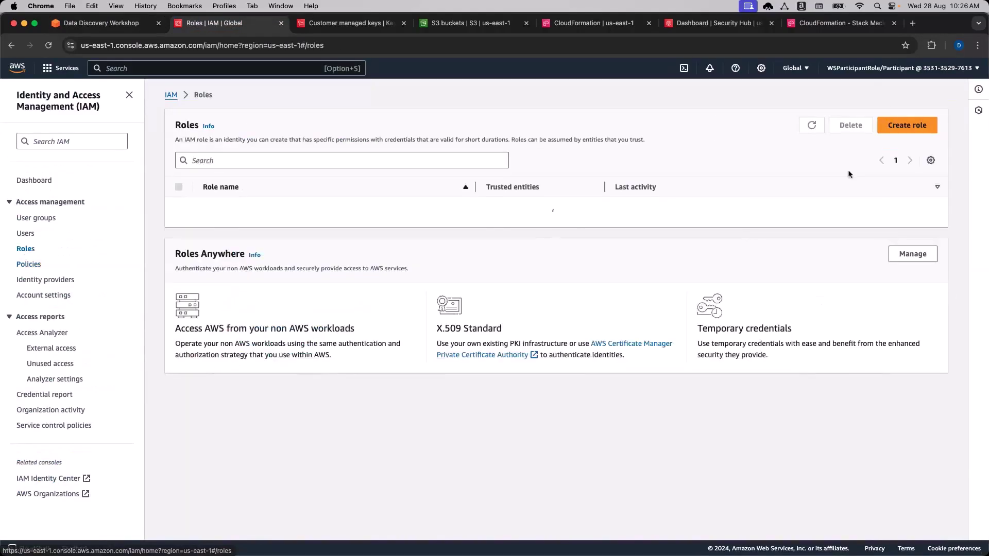
{"action": "left_click", "coordinate": [904, 133]}
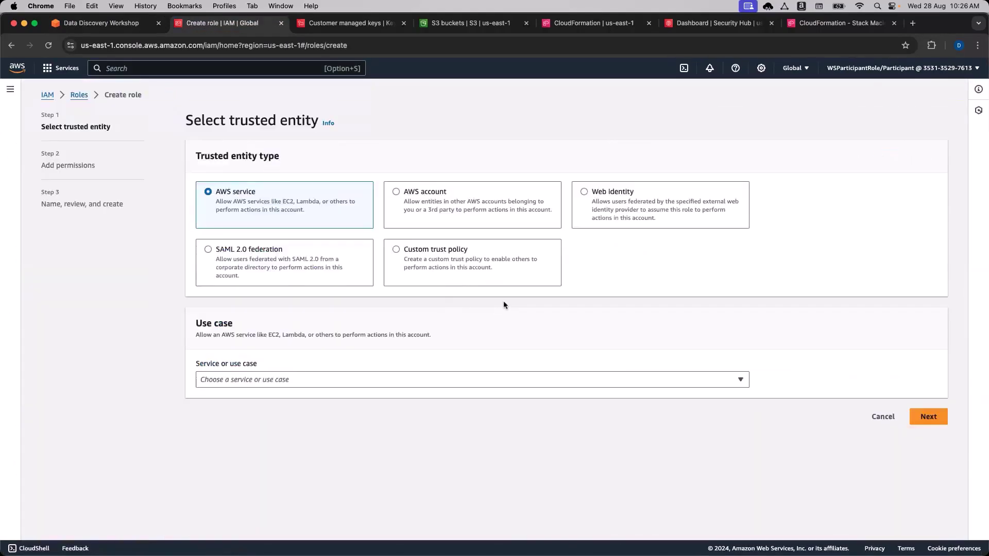
{"action": "left_click", "coordinate": [397, 249]}
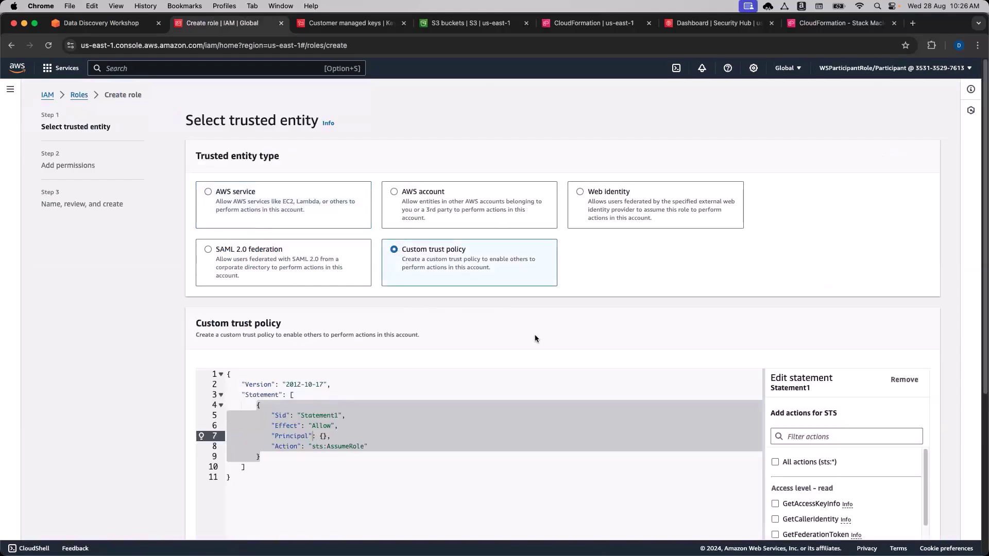
{"action": "scroll", "coordinate": [535, 339], "scroll_direction": "down", "scroll_amount": 5}
Copy the workshop trust-policy JSON and paste it over the placeholder policy.
{"action": "left_click", "coordinate": [101, 23]}
{"action": "scroll", "coordinate": [330, 401], "scroll_direction": "down", "scroll_amount": 1}
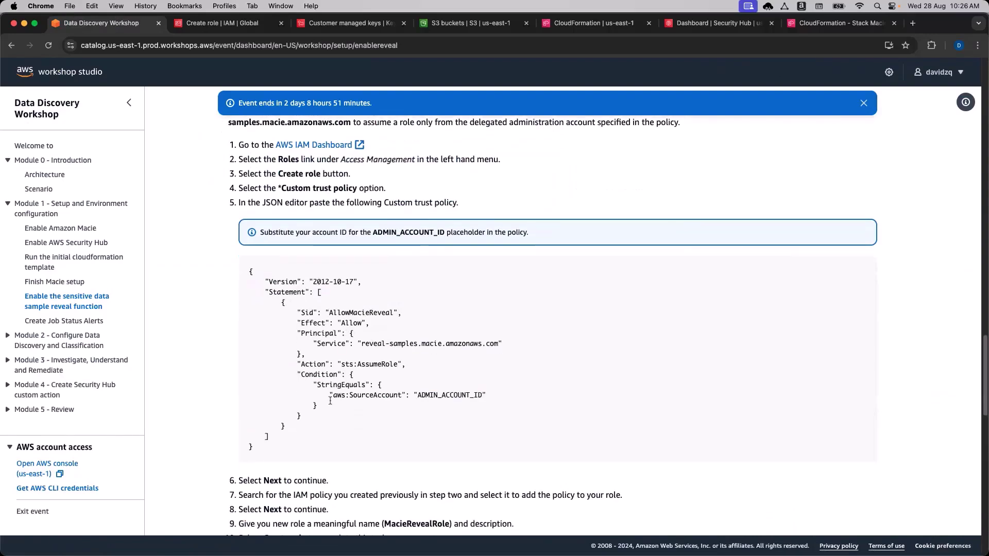
{"action": "left_click_drag", "start_coordinate": [272, 452], "coordinate": [246, 267]}
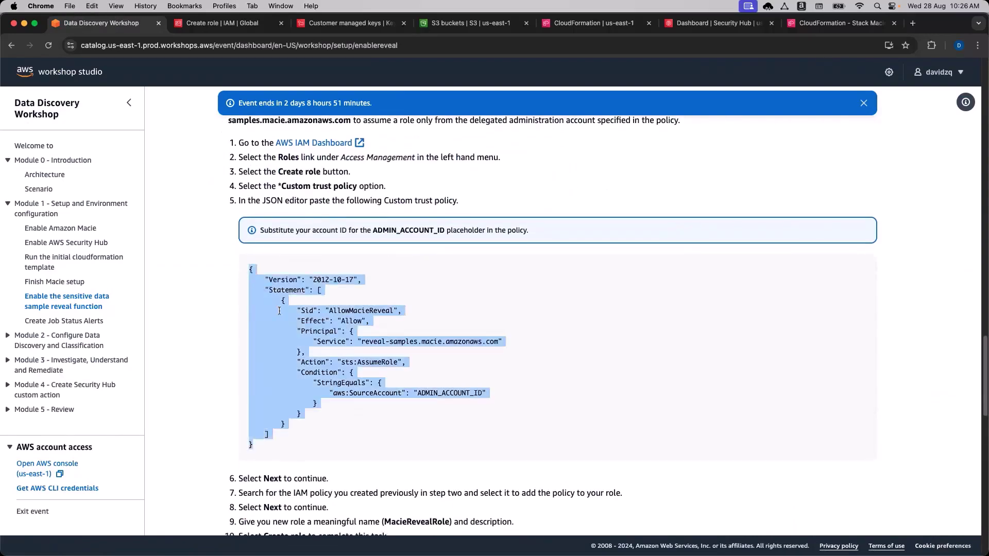
{"action": "key", "text": "super+c"}
{"action": "left_click", "coordinate": [193, 24]}
{"action": "left_click", "coordinate": [360, 441]}
{"action": "key", "text": "super+a"}
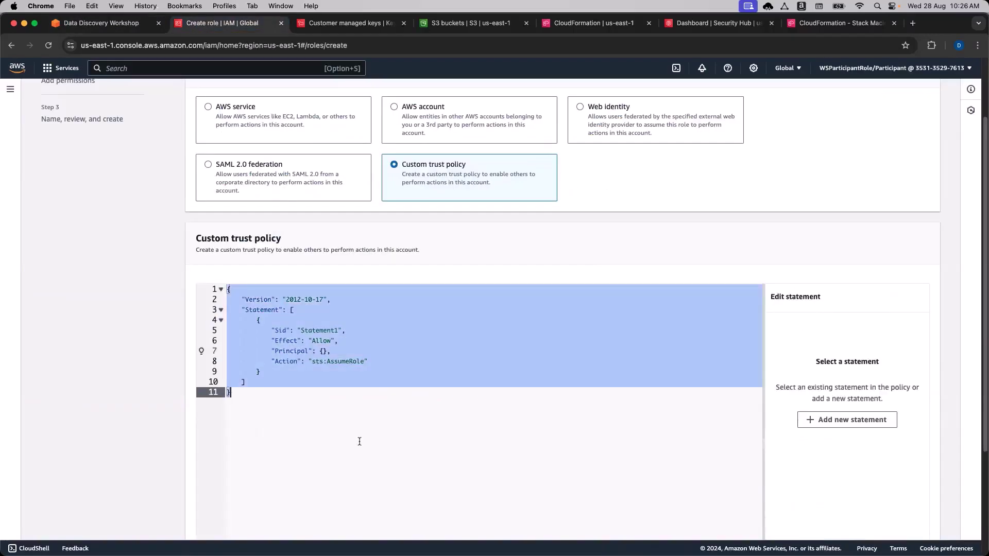
{"action": "key", "text": "super+v"}
{"action": "left_click", "coordinate": [395, 433]}
{"action": "left_click", "coordinate": [403, 454]}
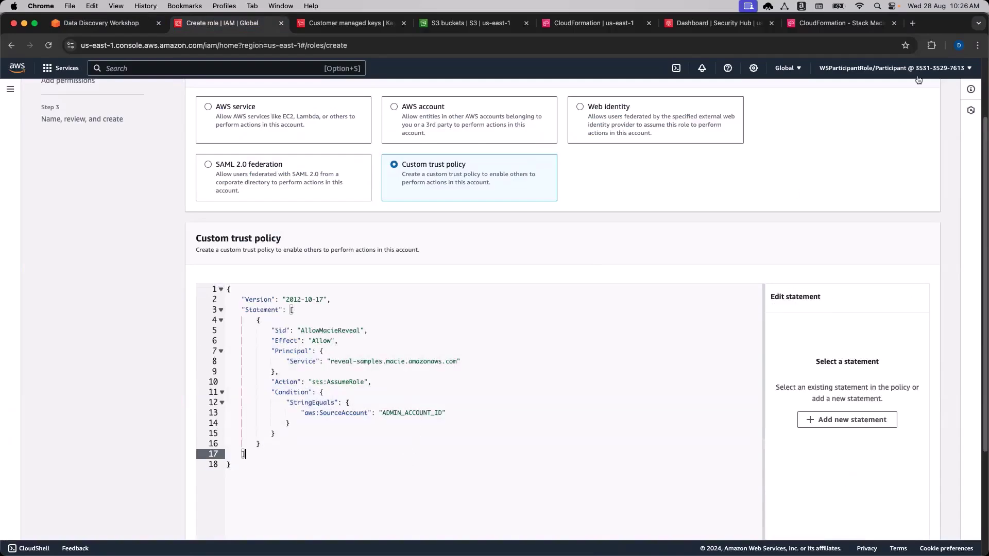
Replace ADMIN_ACCOUNT_ID in the condition with your own account ID.
{"action": "left_click", "coordinate": [920, 68]}
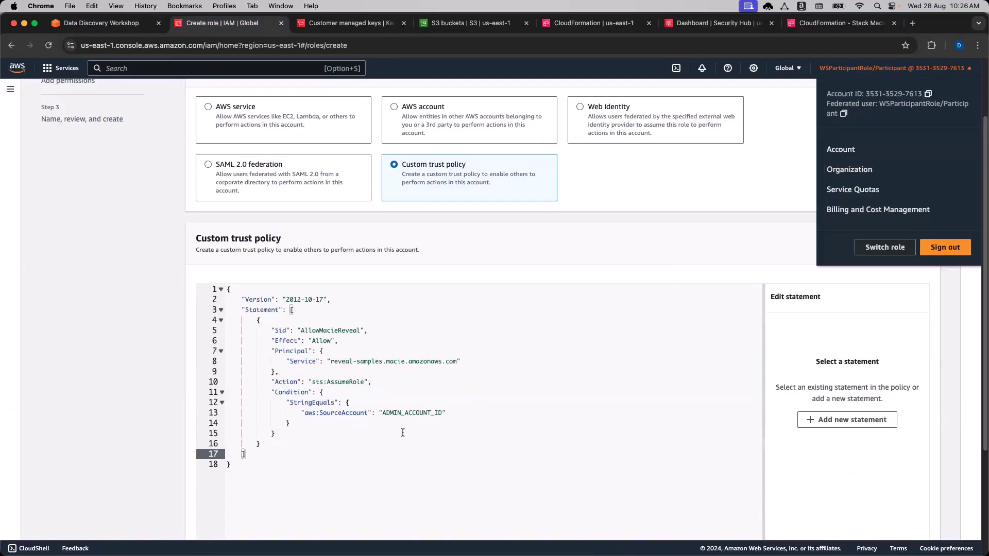
{"action": "left_click", "coordinate": [405, 414]}
{"action": "left_click_drag", "start_coordinate": [382, 412], "coordinate": [442, 414]}
{"action": "key", "text": "super+v"}
{"action": "left_click", "coordinate": [413, 465]}
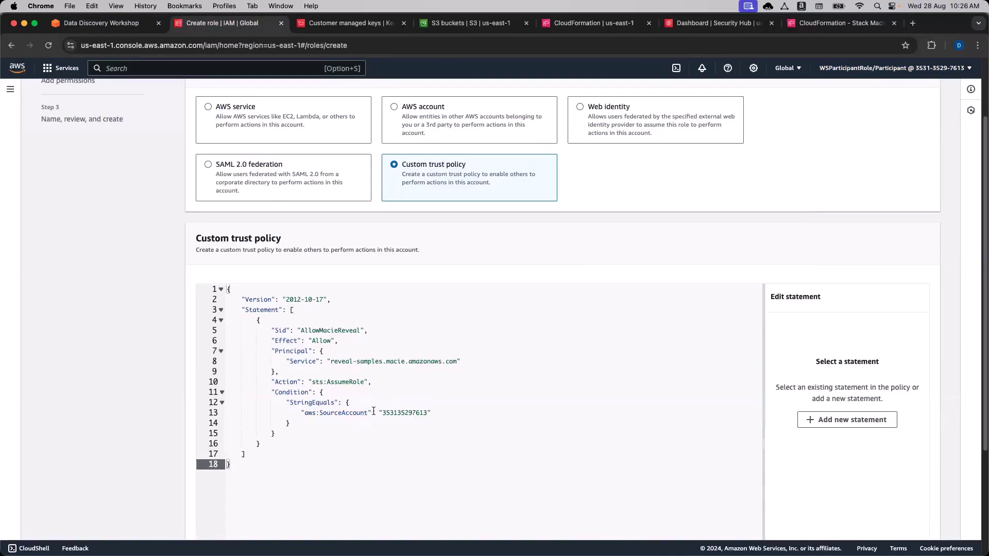
Verify the account ID, Allow effect and reveal-samples.macie.amazonaws.com principal, then go to permissions.
{"action": "left_click", "coordinate": [331, 415]}
{"action": "double_click", "coordinate": [413, 413]}
{"action": "left_click", "coordinate": [396, 461]}
{"action": "double_click", "coordinate": [322, 342]}
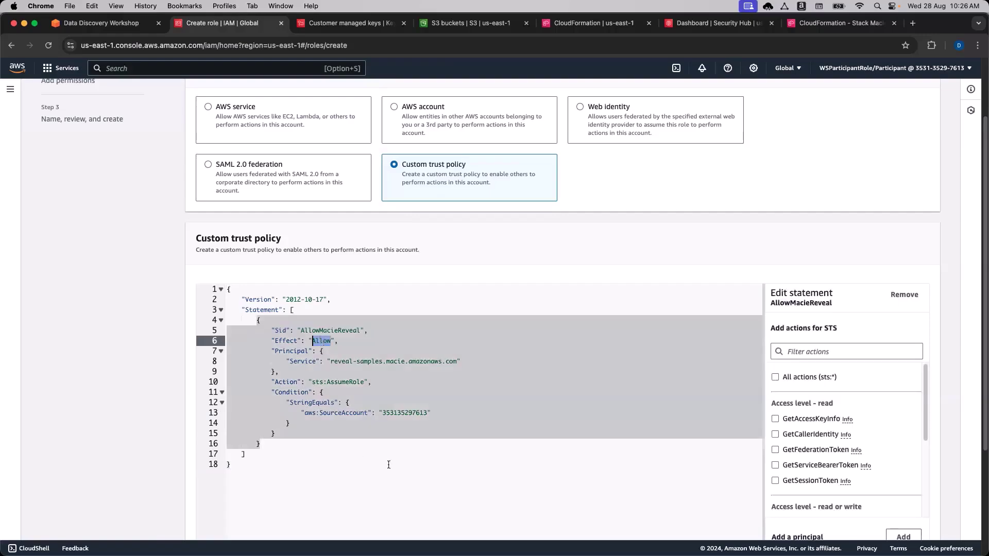
{"action": "left_click", "coordinate": [393, 461]}
{"action": "double_click", "coordinate": [336, 363]}
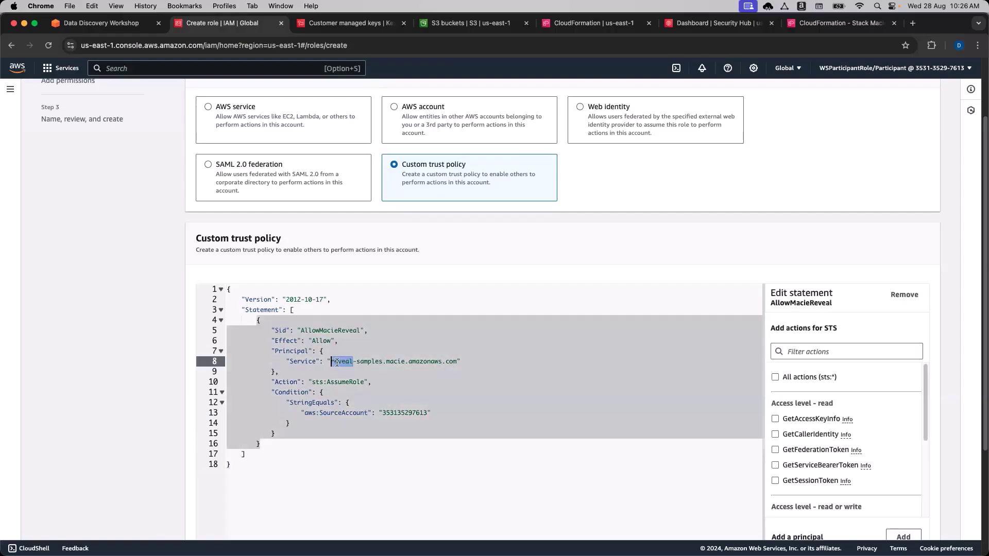
{"action": "double_click", "coordinate": [362, 362]}
{"action": "left_click", "coordinate": [371, 365]}
{"action": "scroll", "coordinate": [519, 465], "scroll_direction": "down", "scroll_amount": 5}
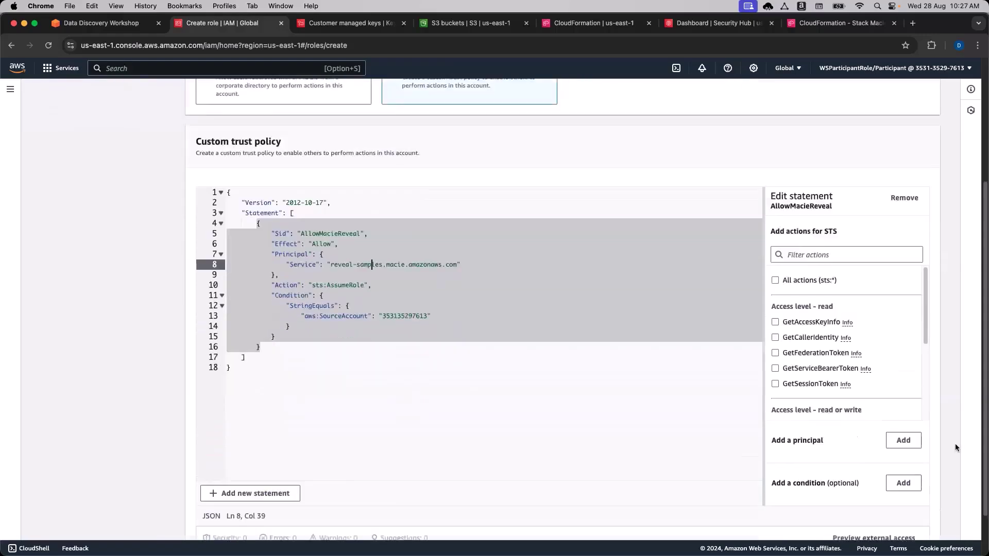
{"action": "left_click", "coordinate": [920, 521]}
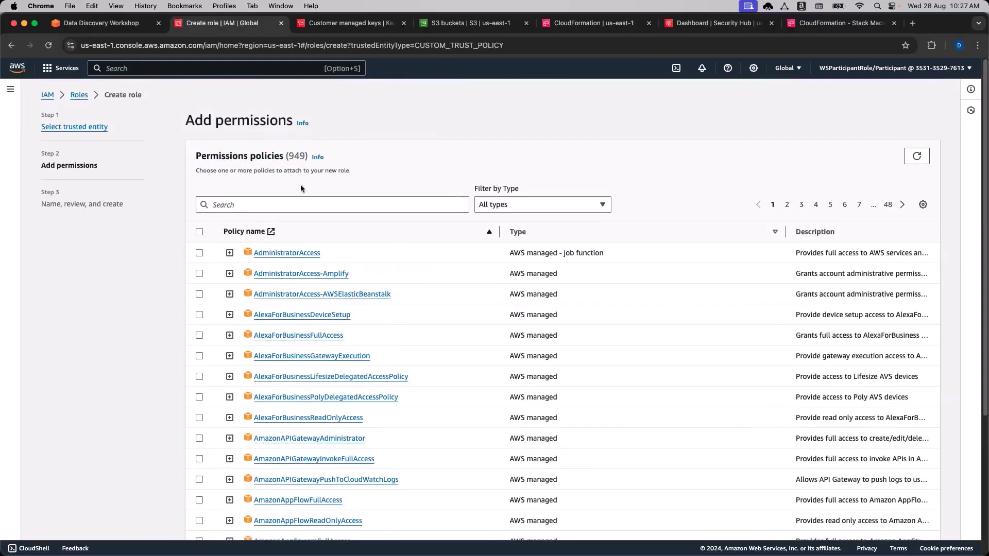
Review the workshop's permissions instructions for the new role.
{"action": "left_click", "coordinate": [101, 23]}
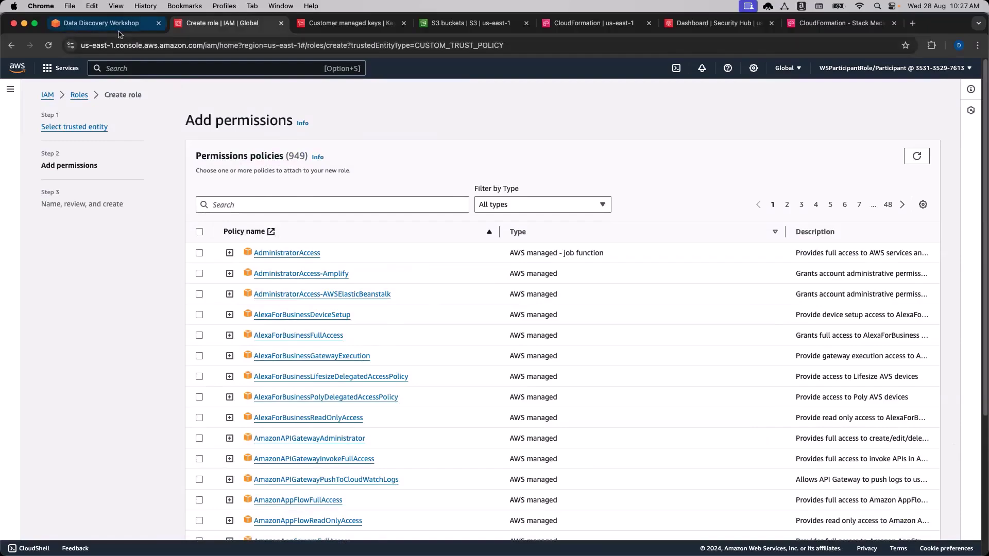
{"action": "scroll", "coordinate": [151, 349], "scroll_direction": "down", "scroll_amount": 5}
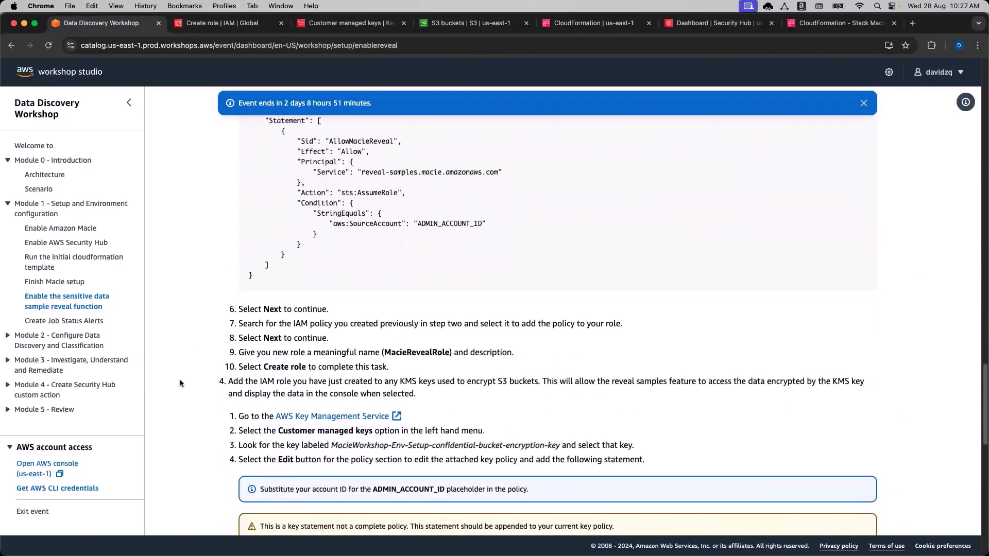
{"action": "scroll", "coordinate": [182, 383], "scroll_direction": "down", "scroll_amount": 1}
{"action": "scroll", "coordinate": [187, 359], "scroll_direction": "up", "scroll_amount": 5}
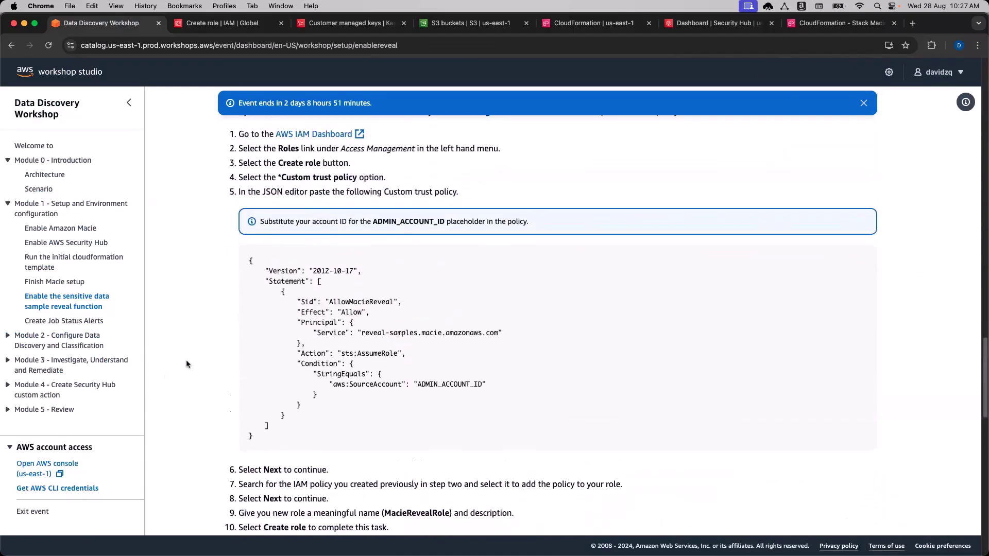
{"action": "scroll", "coordinate": [187, 361], "scroll_direction": "down", "scroll_amount": 2}
{"action": "scroll", "coordinate": [189, 364], "scroll_direction": "down", "scroll_amount": 1}
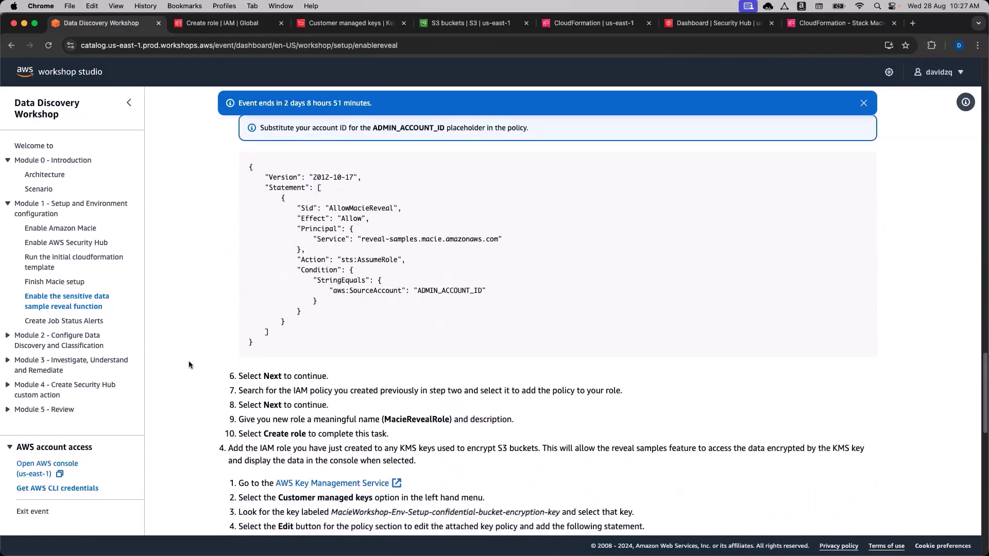
{"action": "left_click_drag", "start_coordinate": [239, 380], "coordinate": [624, 385]}
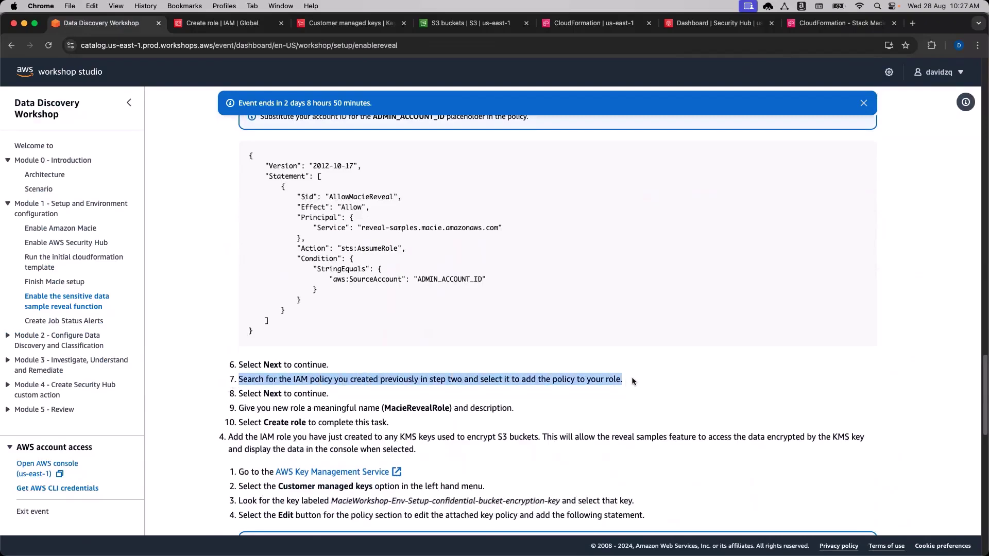
{"action": "scroll", "coordinate": [633, 381], "scroll_direction": "up", "scroll_amount": 1}
Filter permissions policies by 'Macie', attach MacieRevealPolicy, and continue to naming and review.
{"action": "left_click", "coordinate": [214, 25]}
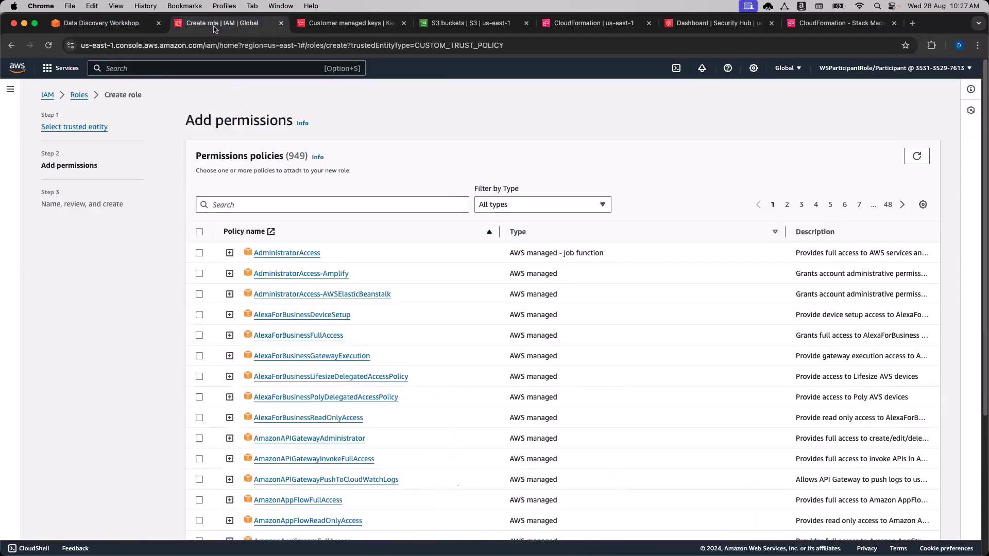
{"action": "left_click", "coordinate": [254, 205]}
{"action": "type", "text": "Macie"}
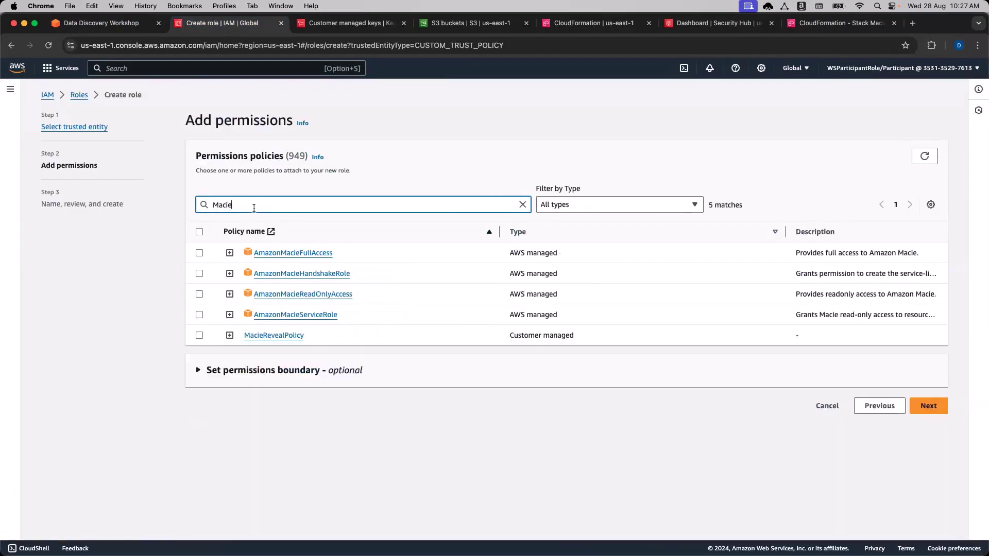
{"action": "left_click", "coordinate": [230, 335]}
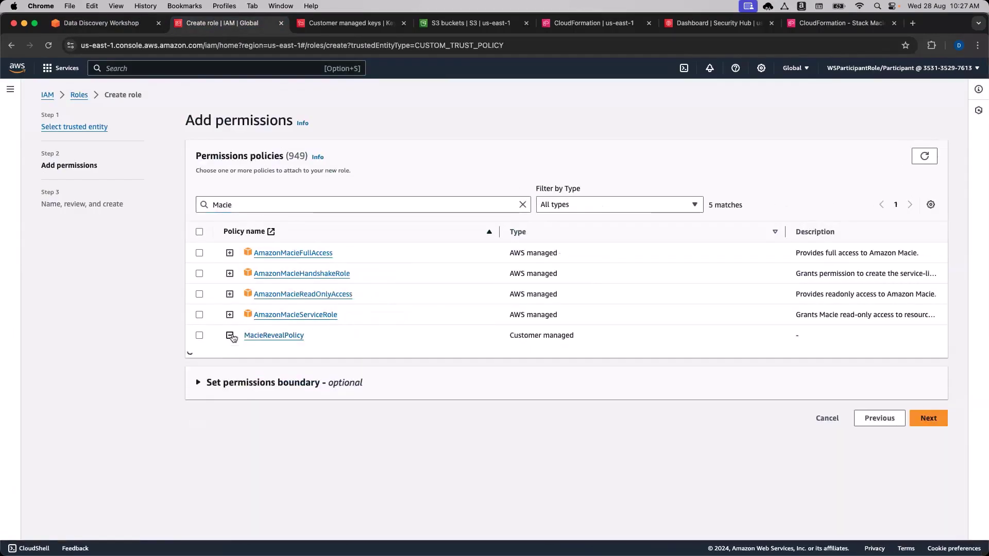
{"action": "left_click", "coordinate": [230, 335]}
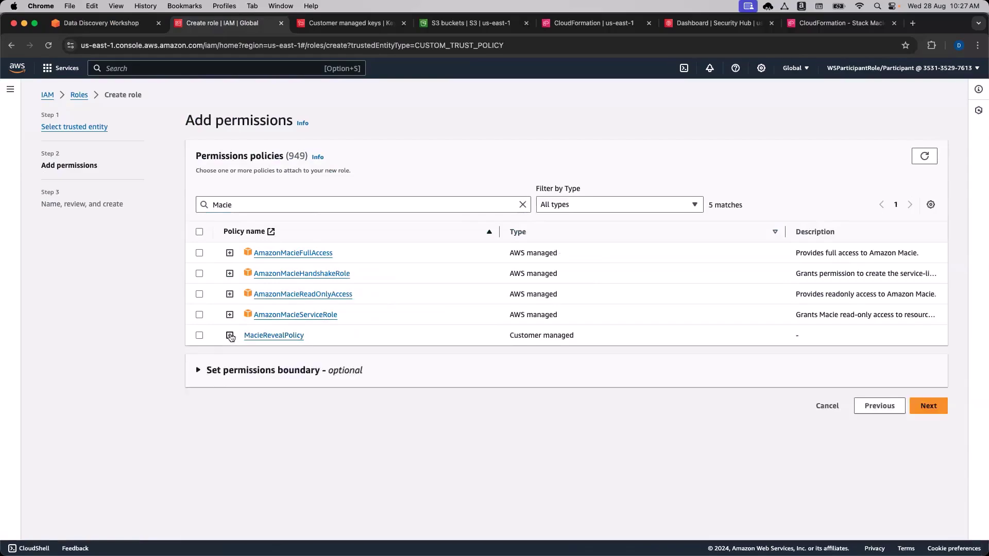
{"action": "left_click", "coordinate": [200, 335]}
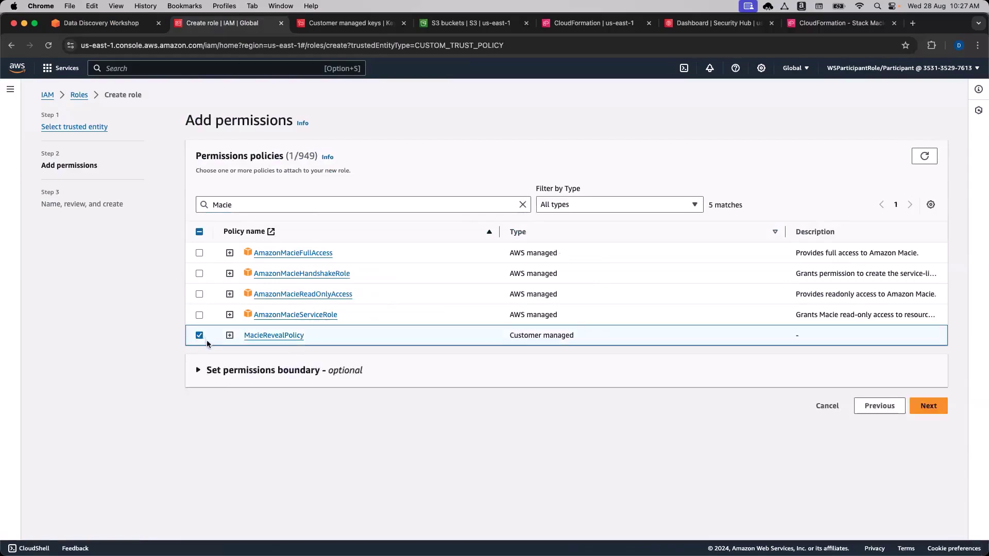
{"action": "left_click", "coordinate": [929, 407]}
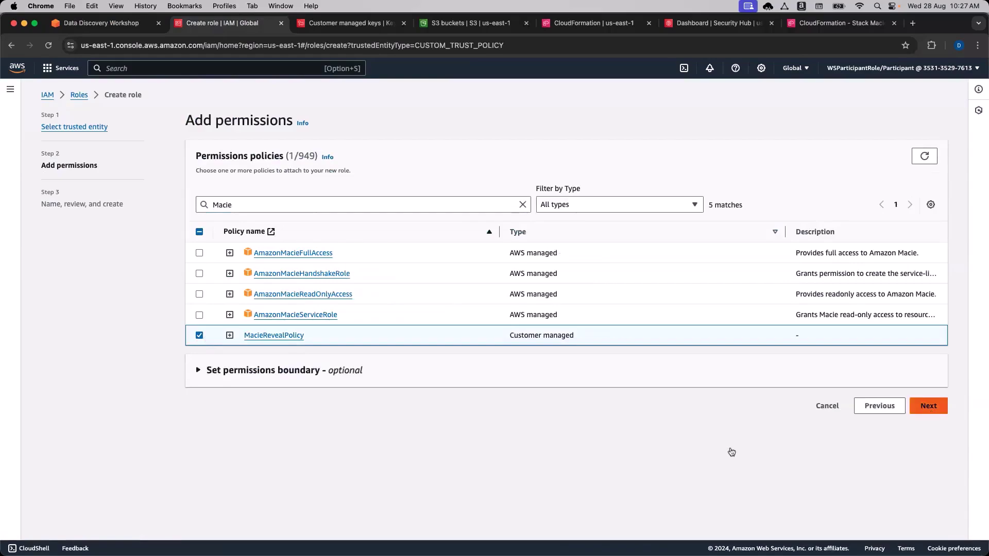
Copy the role name MacieRevealRole from the workshop instructions.
{"action": "left_click", "coordinate": [124, 26]}
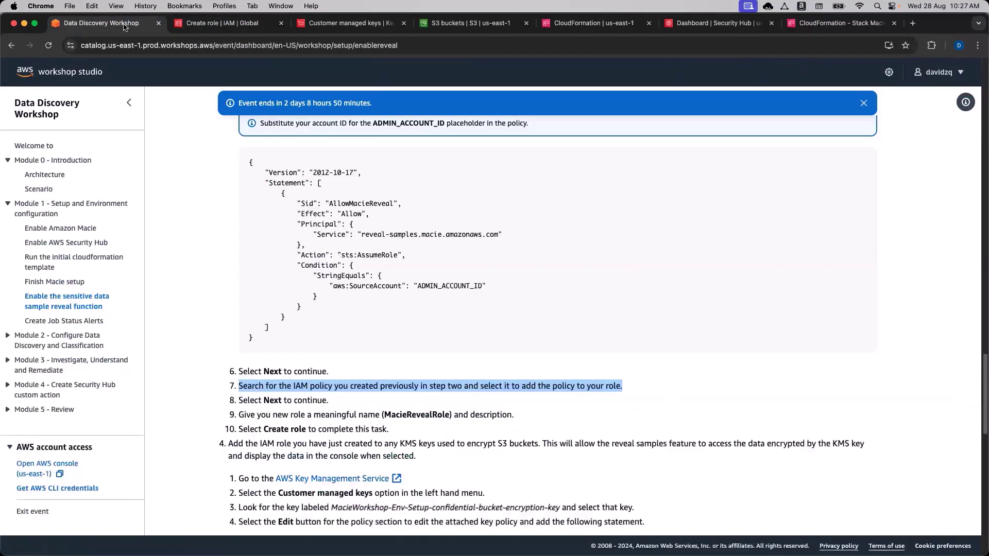
{"action": "scroll", "coordinate": [330, 344], "scroll_direction": "down", "scroll_amount": 1}
{"action": "double_click", "coordinate": [418, 401]}
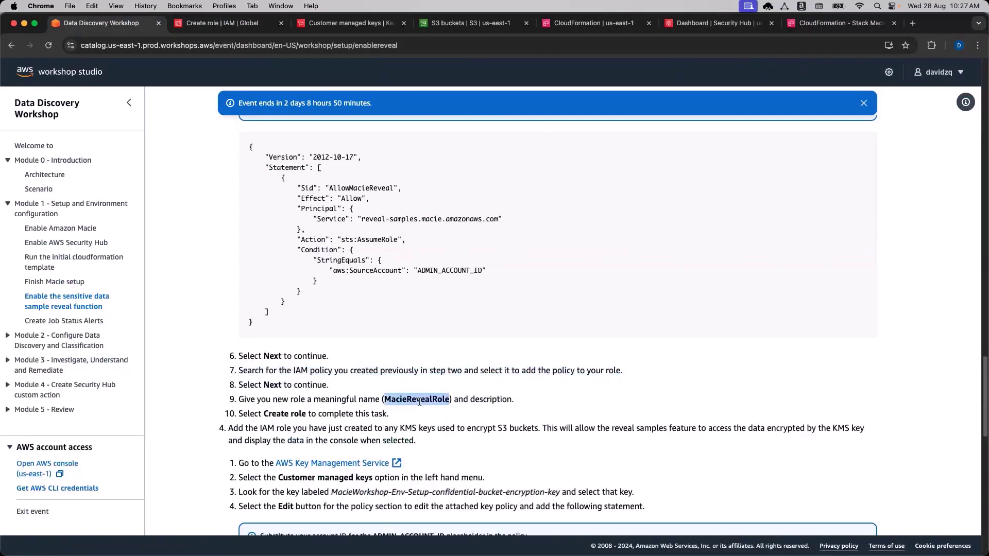
{"action": "left_click", "coordinate": [222, 23]}
Paste MacieRevealRole into the role description and check the form.
{"action": "left_click", "coordinate": [317, 264]}
{"action": "key", "text": "super+v"}
{"action": "left_click", "coordinate": [169, 280]}
{"action": "scroll", "coordinate": [169, 280], "scroll_direction": "down", "scroll_amount": 1}
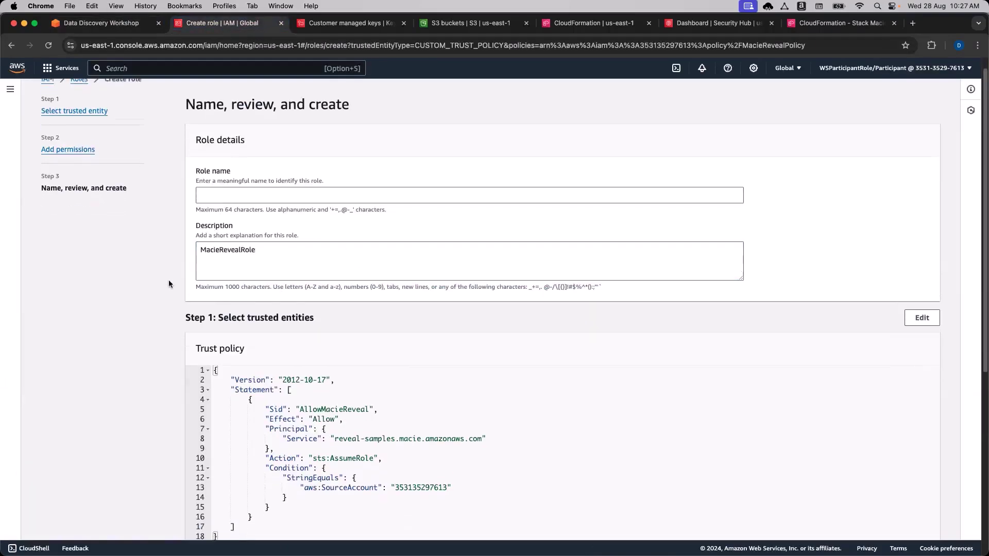
{"action": "scroll", "coordinate": [169, 280], "scroll_direction": "down", "scroll_amount": 1}
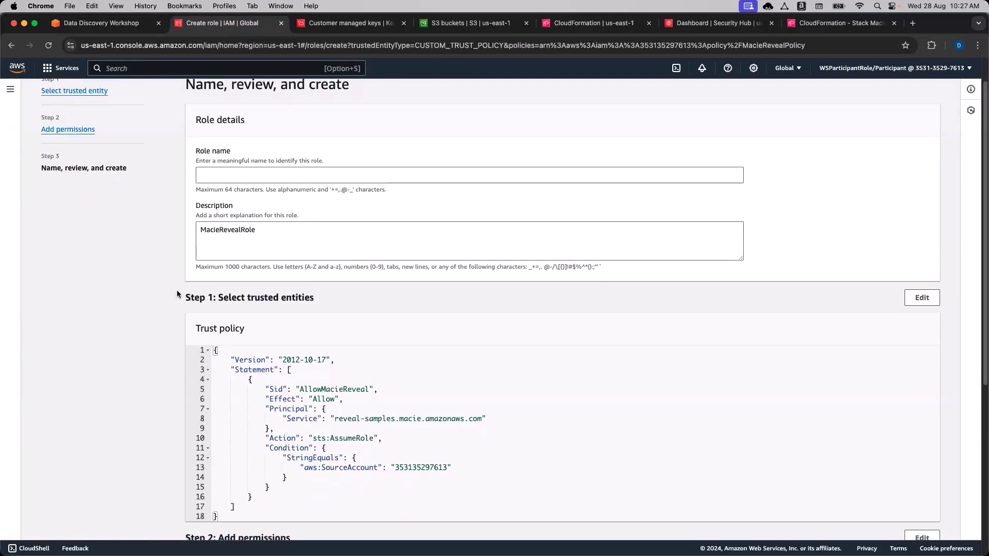
{"action": "scroll", "coordinate": [177, 286], "scroll_direction": "down", "scroll_amount": 1}
{"action": "left_click_drag", "start_coordinate": [255, 226], "coordinate": [144, 218]}
Name the role MacieRevealRole with the description 'Role for STS and trust policy'.
{"action": "left_click", "coordinate": [241, 171]}
{"action": "key", "text": "super+v"}
{"action": "left_click_drag", "start_coordinate": [268, 227], "coordinate": [191, 233]}
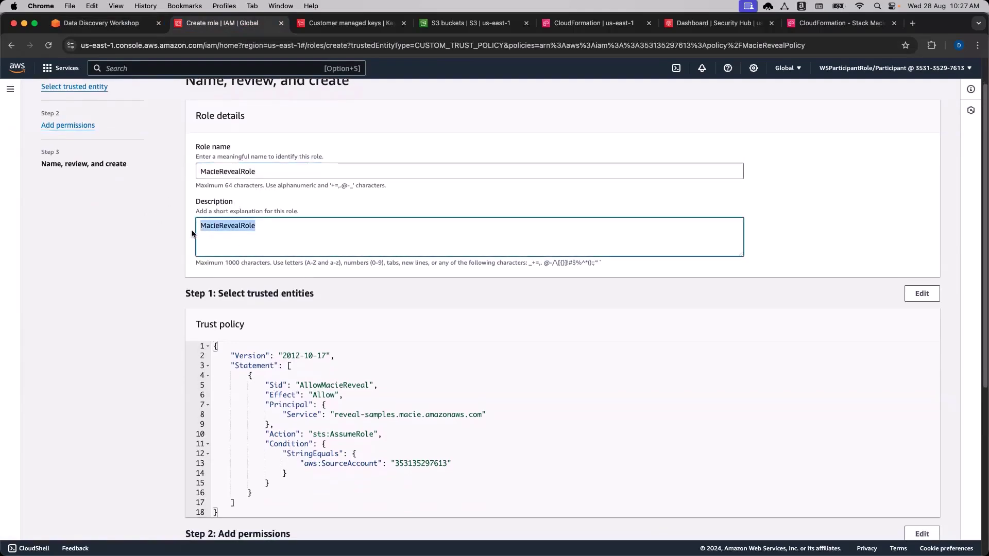
{"action": "type", "text": "Role for STS and trust policy"}
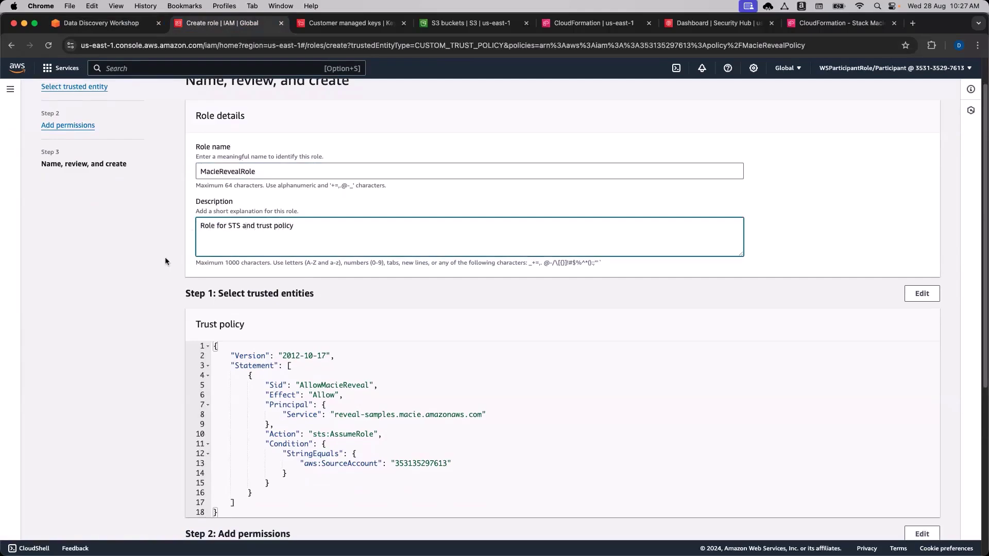
{"action": "left_click", "coordinate": [165, 261]}
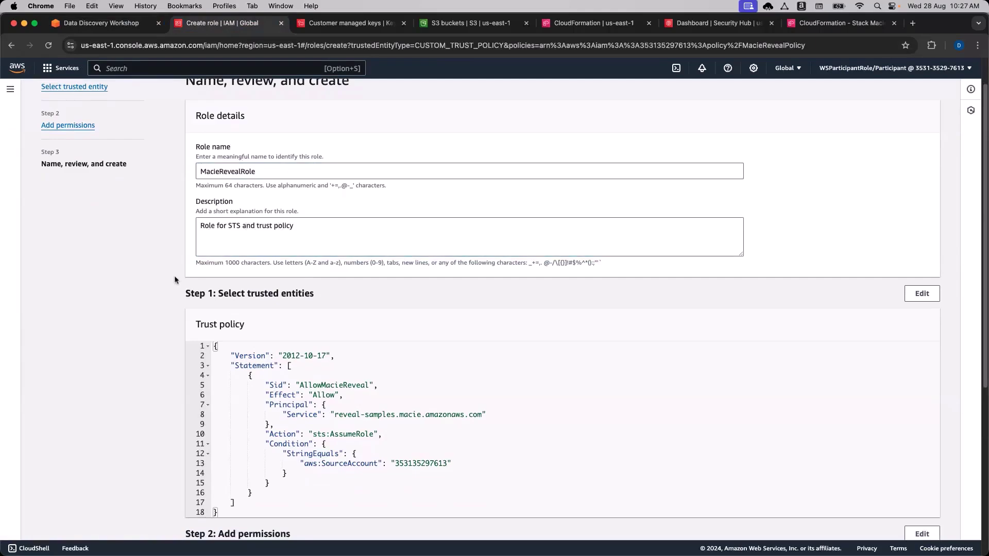
Create the MacieRevealRole role and return to the workshop instructions.
{"action": "scroll", "coordinate": [424, 264], "scroll_direction": "down", "scroll_amount": 3}
{"action": "scroll", "coordinate": [424, 267], "scroll_direction": "down", "scroll_amount": 5}
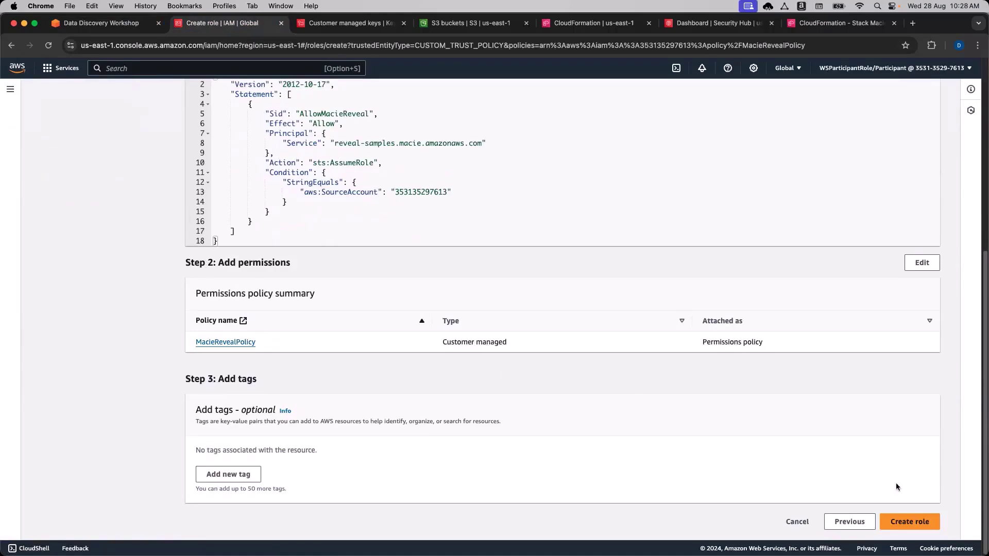
{"action": "left_click", "coordinate": [910, 522]}
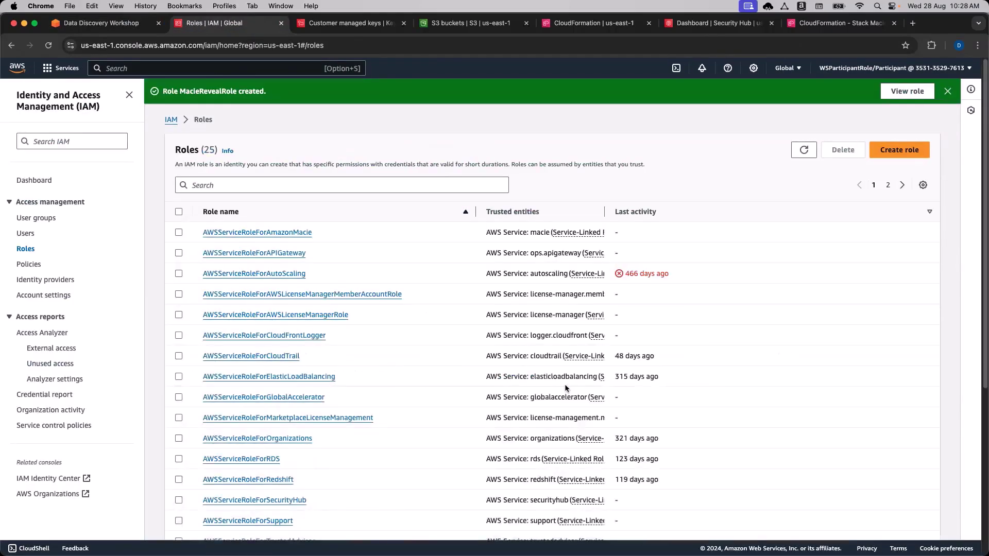
{"action": "left_click", "coordinate": [123, 23]}
{"action": "left_click", "coordinate": [229, 346]}
{"action": "scroll", "coordinate": [228, 350], "scroll_direction": "down", "scroll_amount": 5}
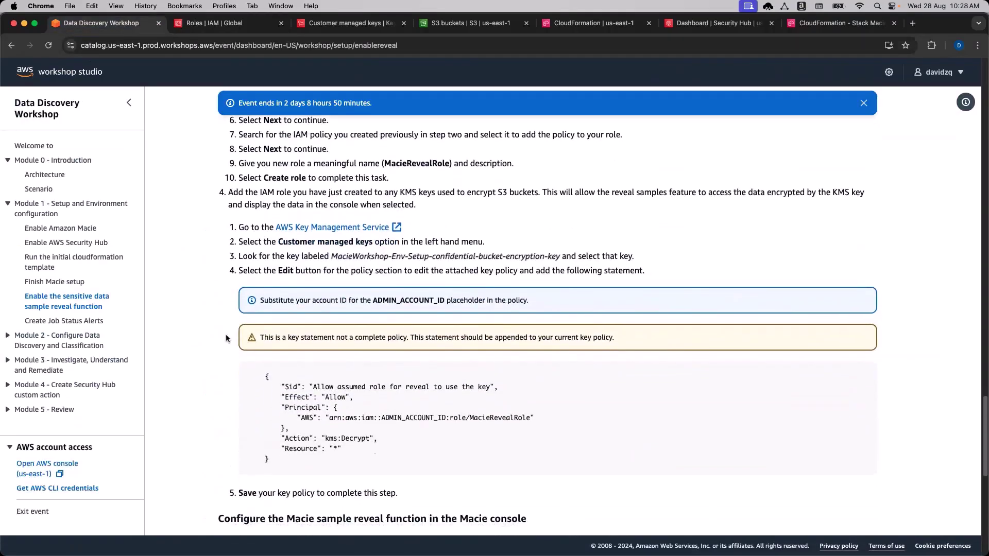
Read the workshop's KMS key policy step, then return to the IAM roles page.
{"action": "left_click", "coordinate": [206, 23]}
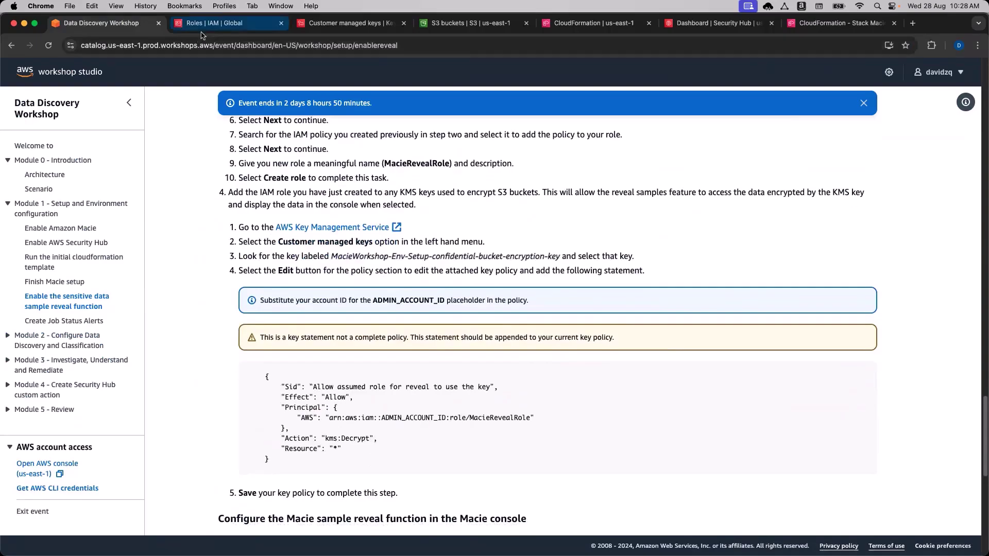
{"action": "left_click", "coordinate": [95, 26]}
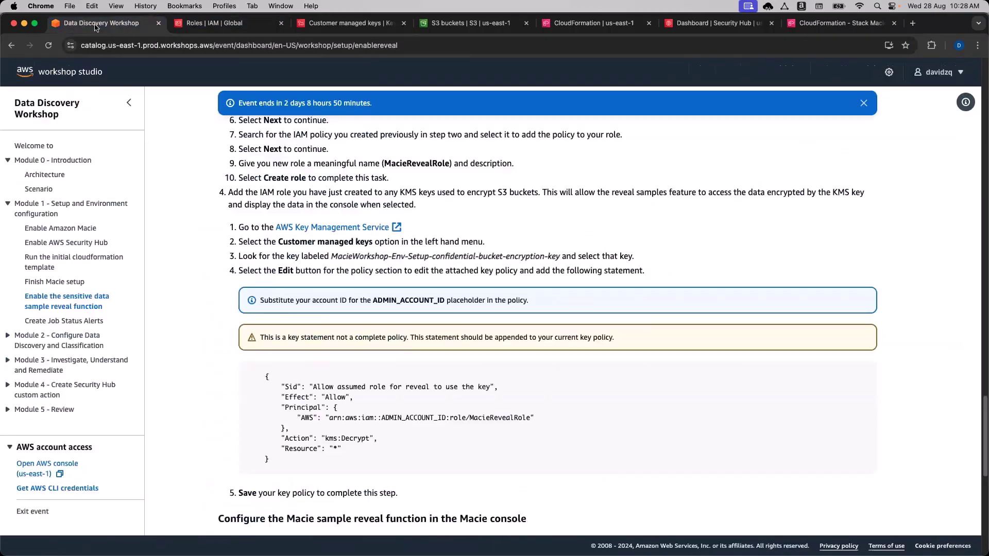
{"action": "scroll", "coordinate": [215, 327], "scroll_direction": "down", "scroll_amount": 1}
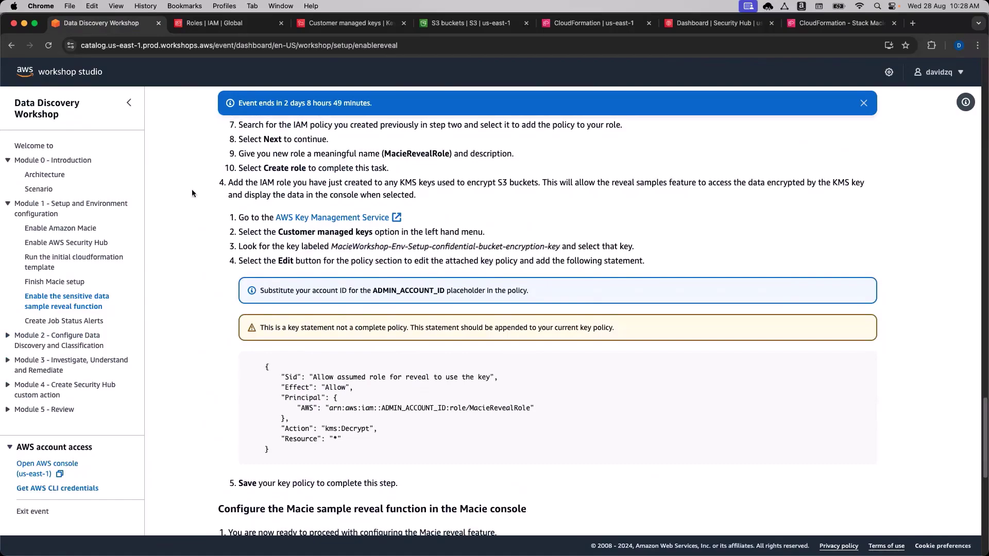
{"action": "left_click", "coordinate": [232, 23]}
Start a custom-trust-policy role, then cancel and leave the wizard without saving.
{"action": "left_click", "coordinate": [903, 150]}
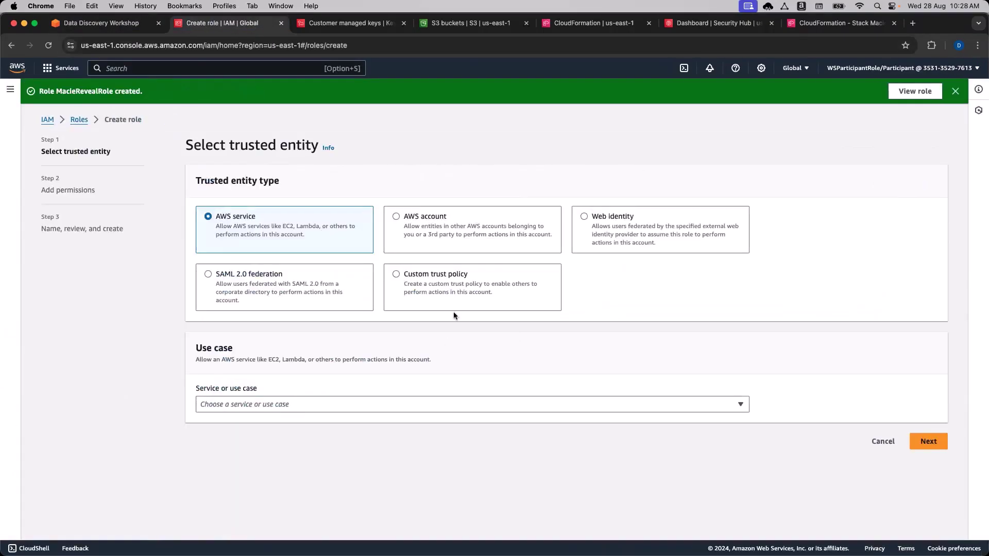
{"action": "left_click", "coordinate": [474, 283]}
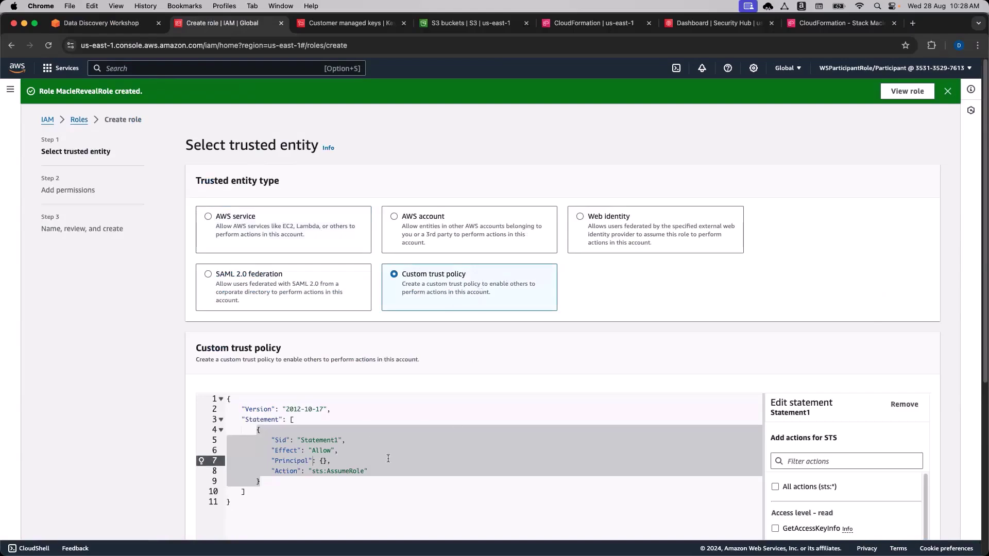
{"action": "scroll", "coordinate": [857, 424], "scroll_direction": "down", "scroll_amount": 5}
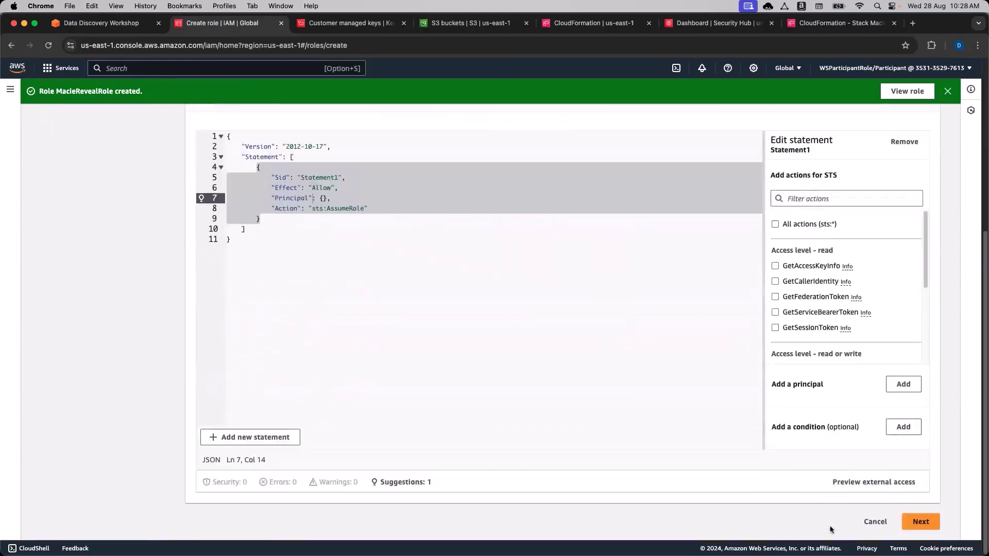
{"action": "left_click", "coordinate": [875, 522]}
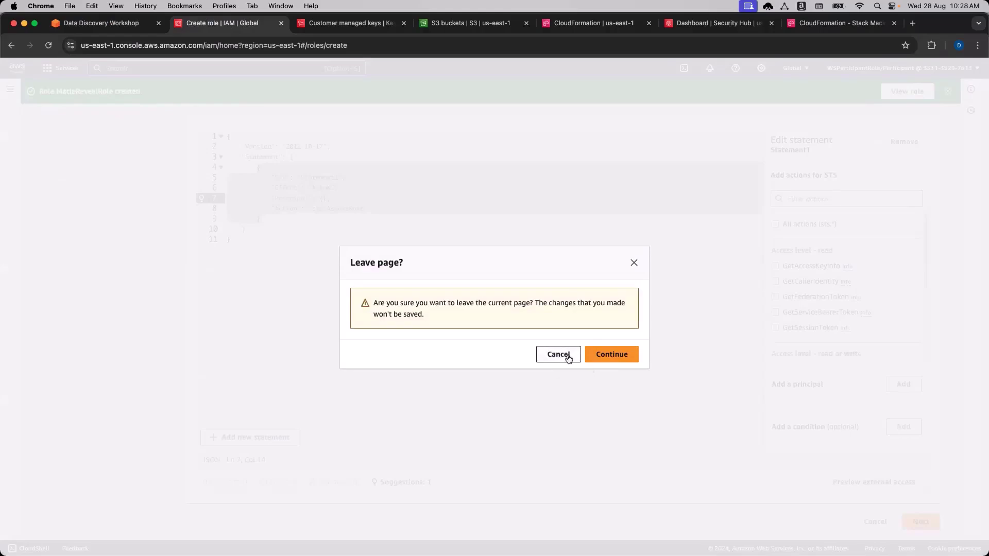
{"action": "left_click", "coordinate": [608, 359]}
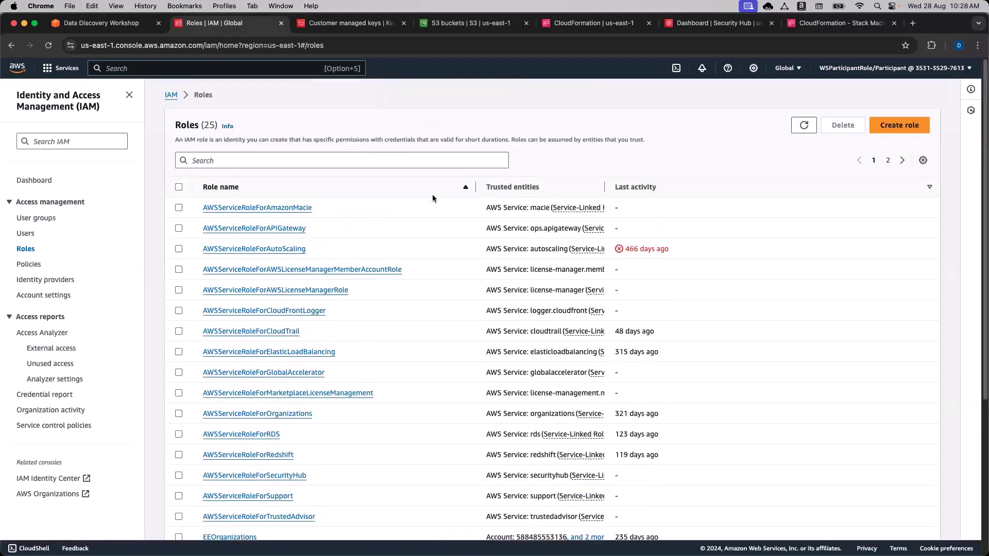
Search the IAM roles for 'Macie' and select MacieRevealRole.
{"action": "left_click", "coordinate": [315, 162]}
{"action": "type", "text": "Macie"}
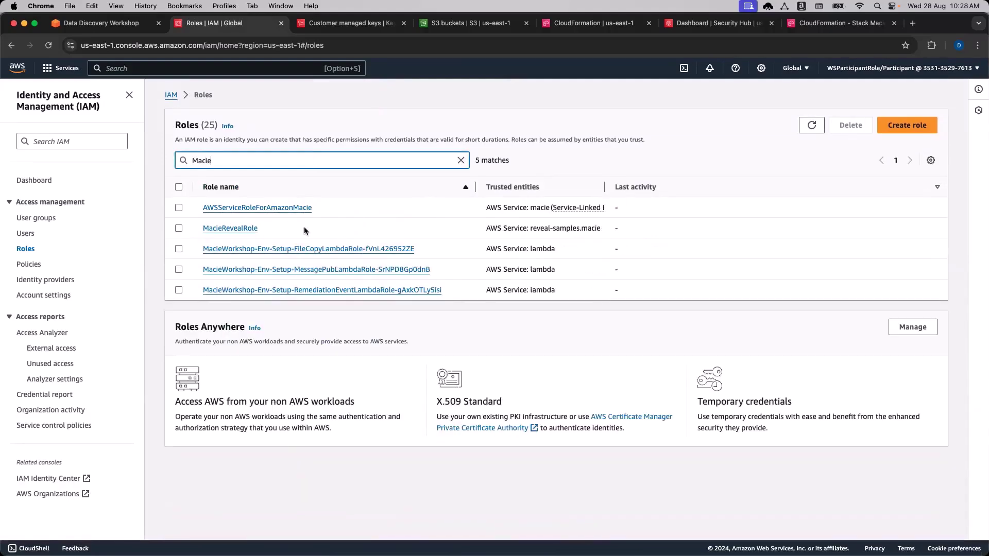
{"action": "left_click_drag", "start_coordinate": [304, 230], "coordinate": [196, 228]}
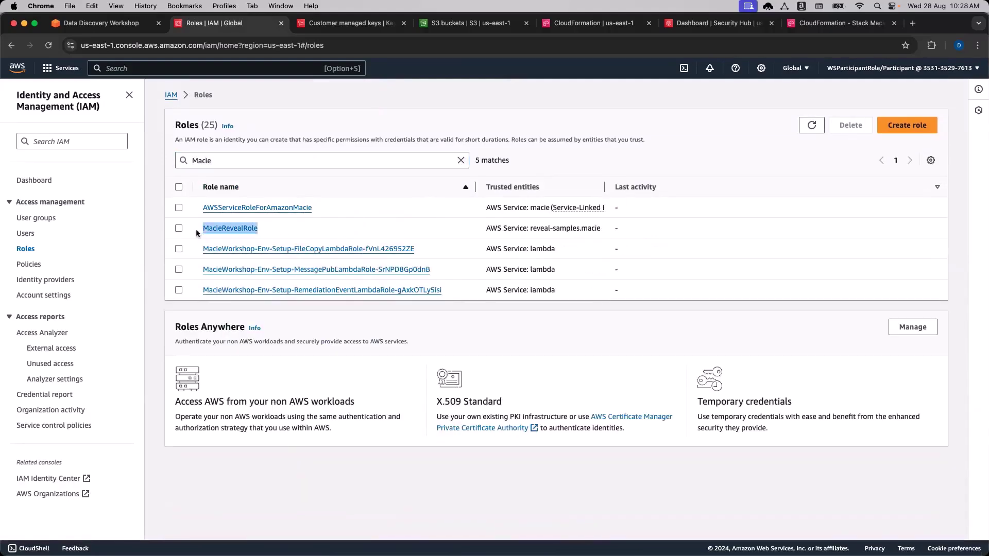
{"action": "left_click", "coordinate": [179, 228]}
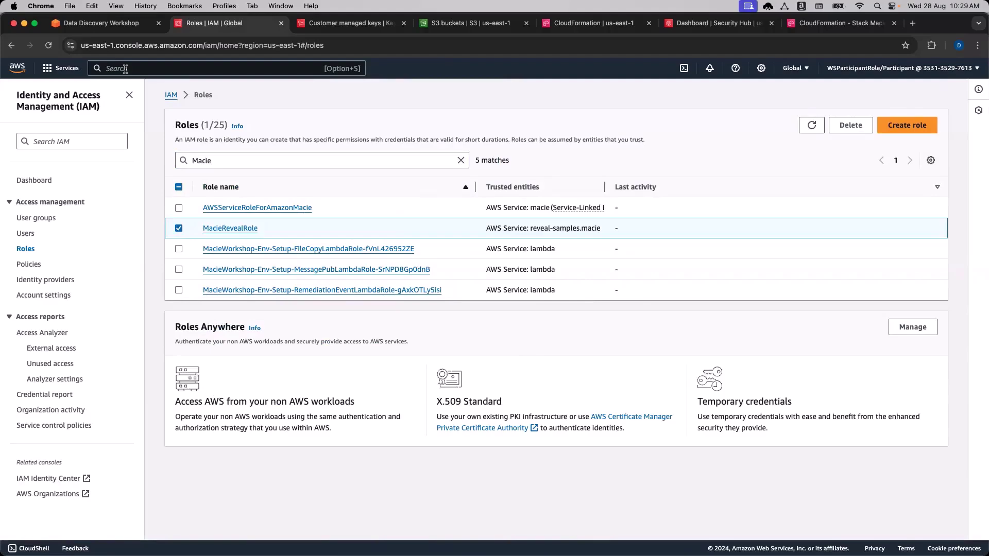
Open Key Management Service, copy the confidential-bucket-encryption-key name, and widen the Aliases column.
{"action": "left_click", "coordinate": [106, 23]}
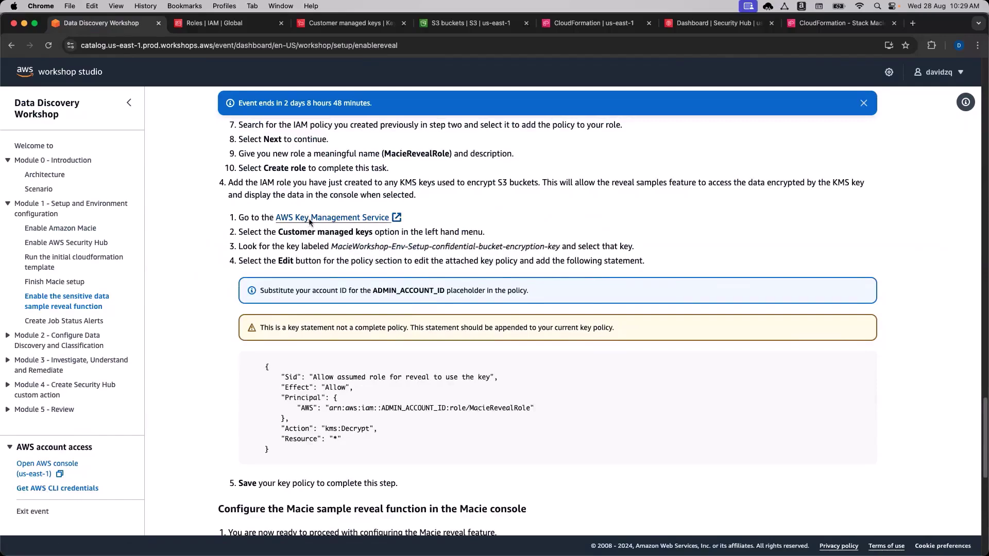
{"action": "left_click", "coordinate": [308, 220]}
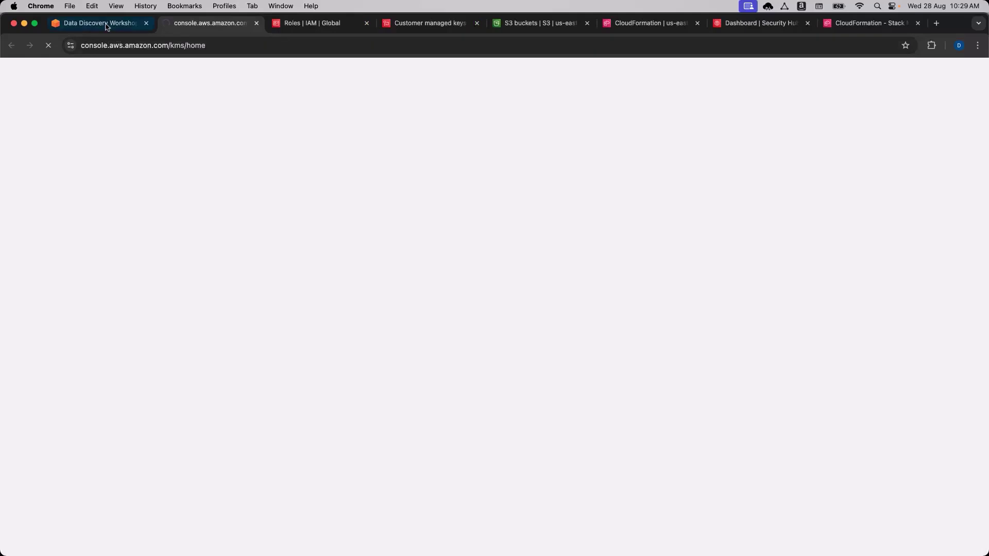
{"action": "left_click", "coordinate": [106, 25]}
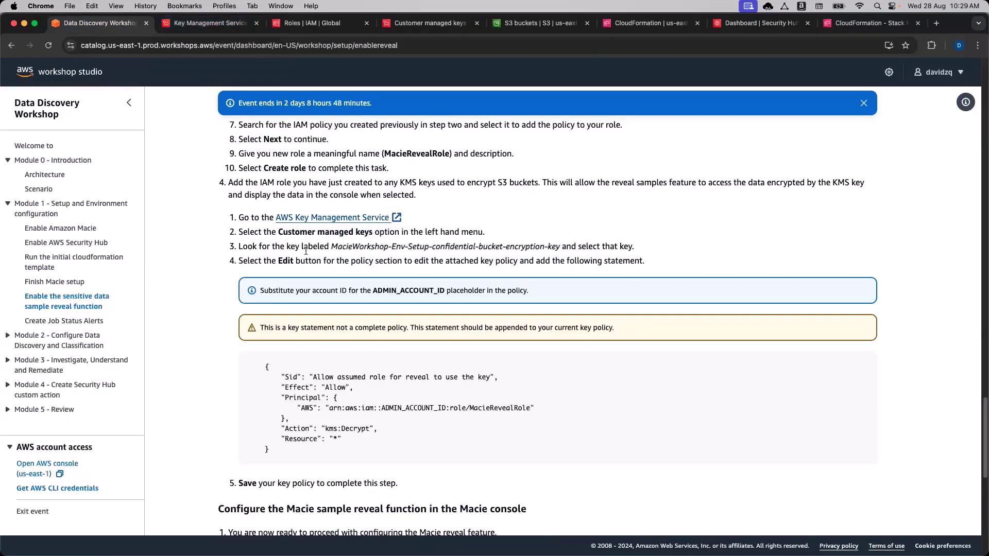
{"action": "left_click_drag", "start_coordinate": [432, 250], "coordinate": [559, 249]}
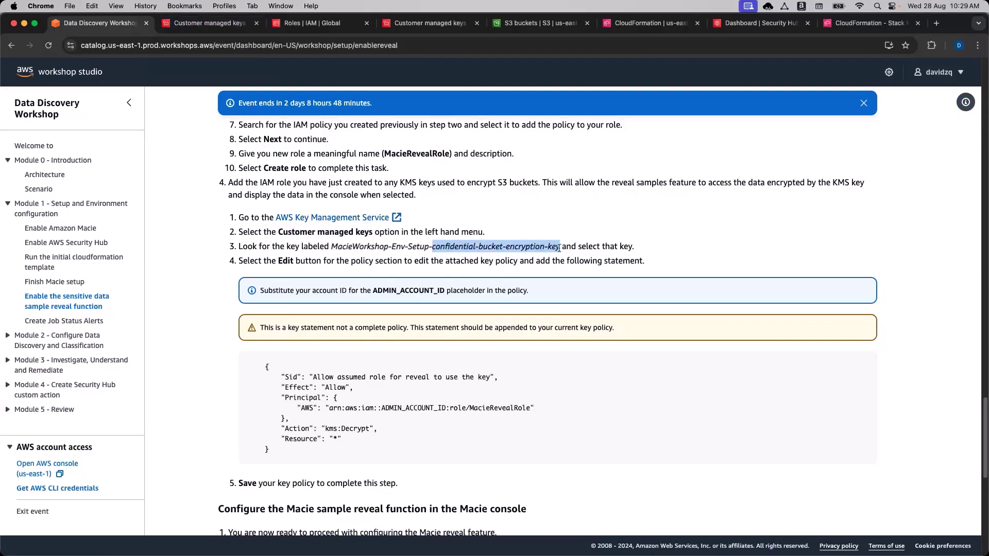
{"action": "key", "text": "ctrl+Tab"}
{"action": "left_click_drag", "start_coordinate": [323, 181], "coordinate": [455, 179]}
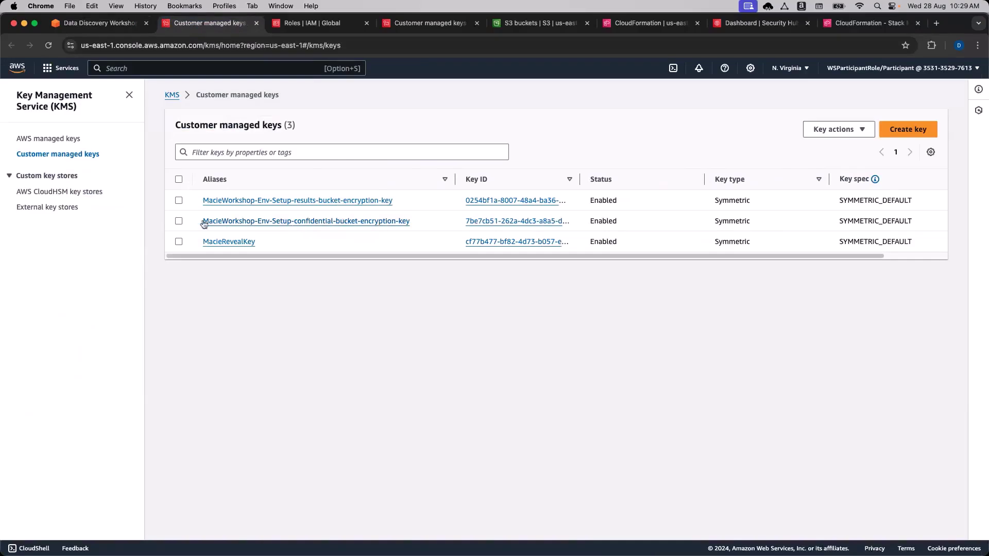
Open the confidential bucket encryption key's details and start editing its key policy.
{"action": "left_click", "coordinate": [179, 221]}
{"action": "left_click", "coordinate": [838, 129]}
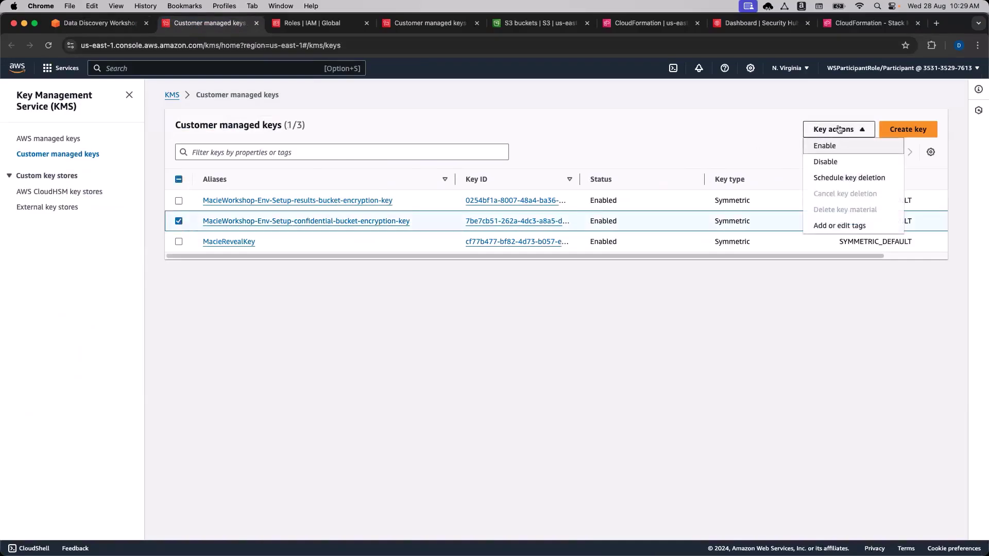
{"action": "left_click", "coordinate": [838, 129]}
{"action": "left_click", "coordinate": [320, 221]}
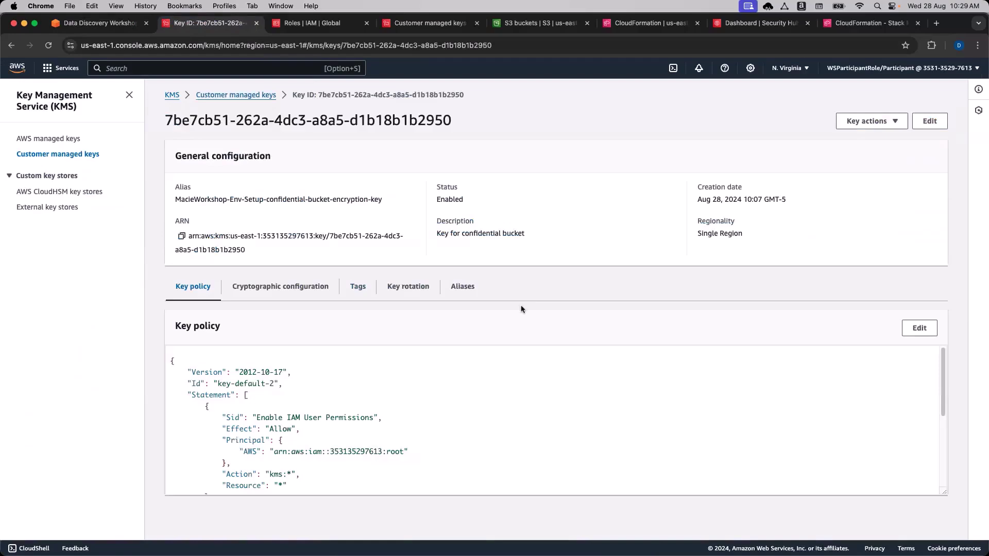
{"action": "scroll", "coordinate": [392, 412], "scroll_direction": "down", "scroll_amount": 5}
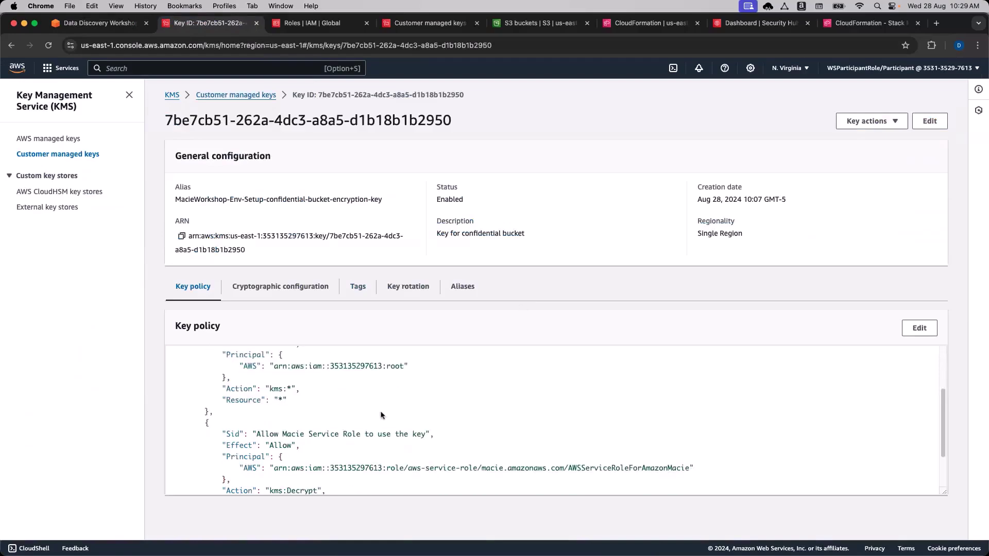
{"action": "scroll", "coordinate": [405, 430], "scroll_direction": "up", "scroll_amount": 5}
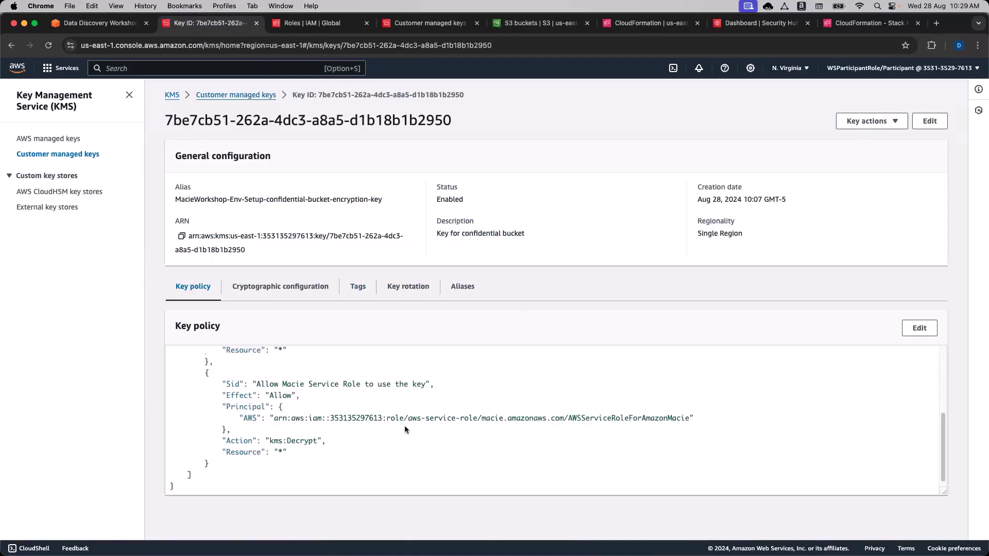
{"action": "scroll", "coordinate": [405, 429], "scroll_direction": "down", "scroll_amount": 3}
{"action": "scroll", "coordinate": [405, 429], "scroll_direction": "up", "scroll_amount": 3}
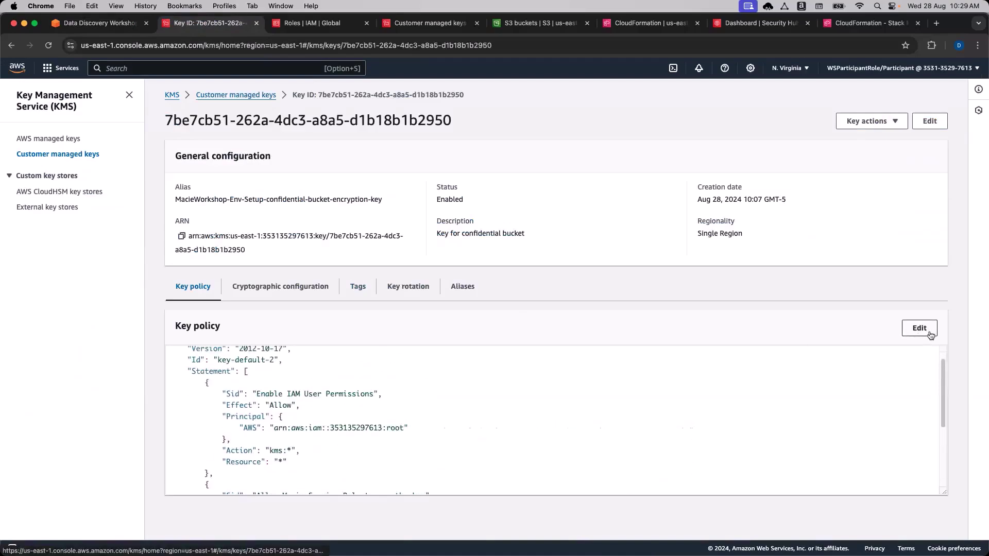
{"action": "left_click", "coordinate": [929, 333]}
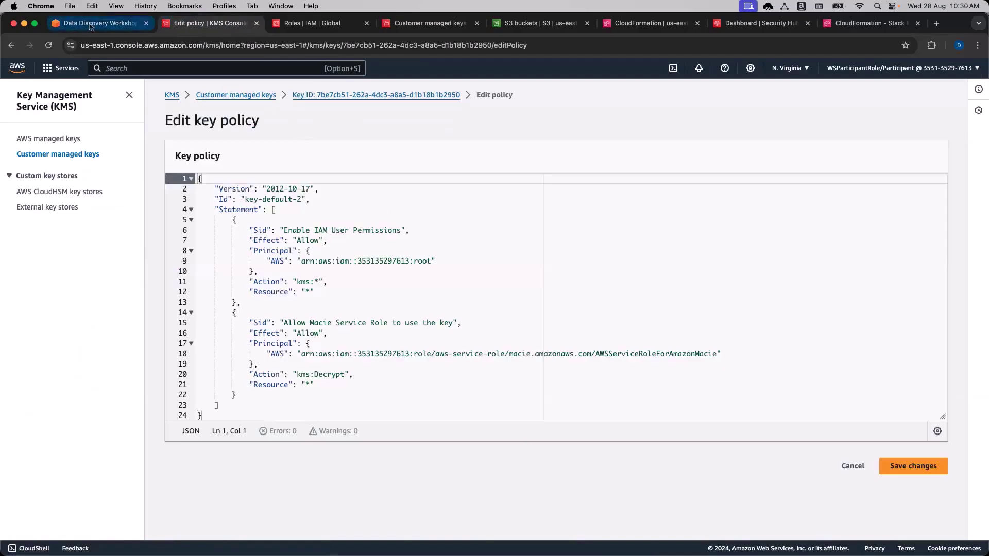
Copy the MacieRevealRole decrypt statement from the workshop instructions.
{"action": "left_click", "coordinate": [92, 24]}
{"action": "left_click_drag", "start_coordinate": [284, 457], "coordinate": [246, 366]}
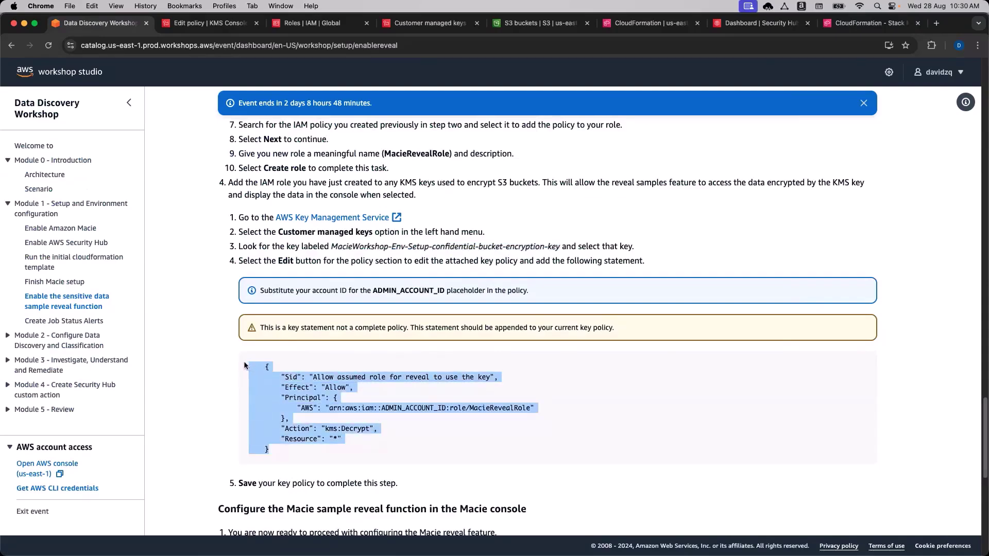
{"action": "key", "text": "super+c"}
{"action": "key", "text": "ctrl+Tab"}
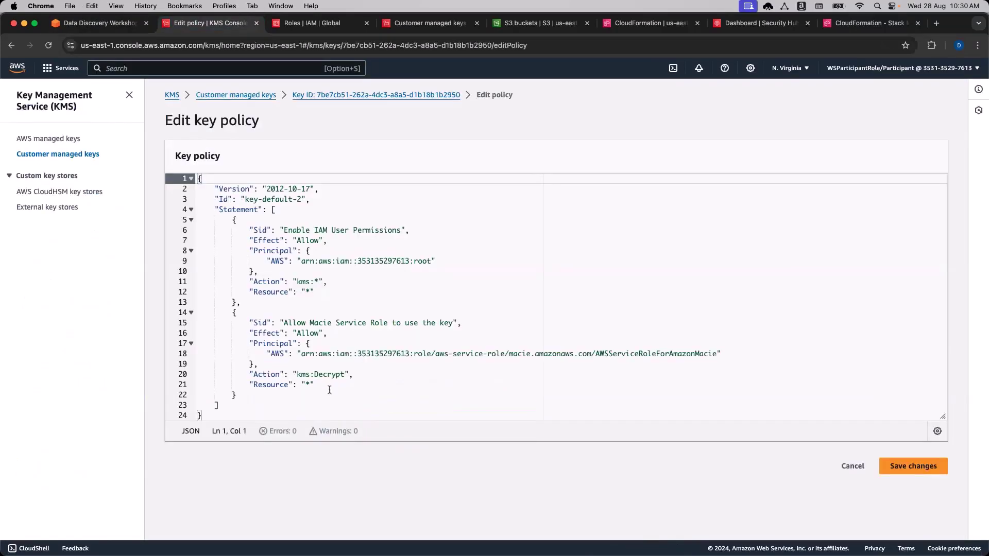
Append the copied statement after a comma as the policy's third statement.
{"action": "left_click", "coordinate": [324, 391]}
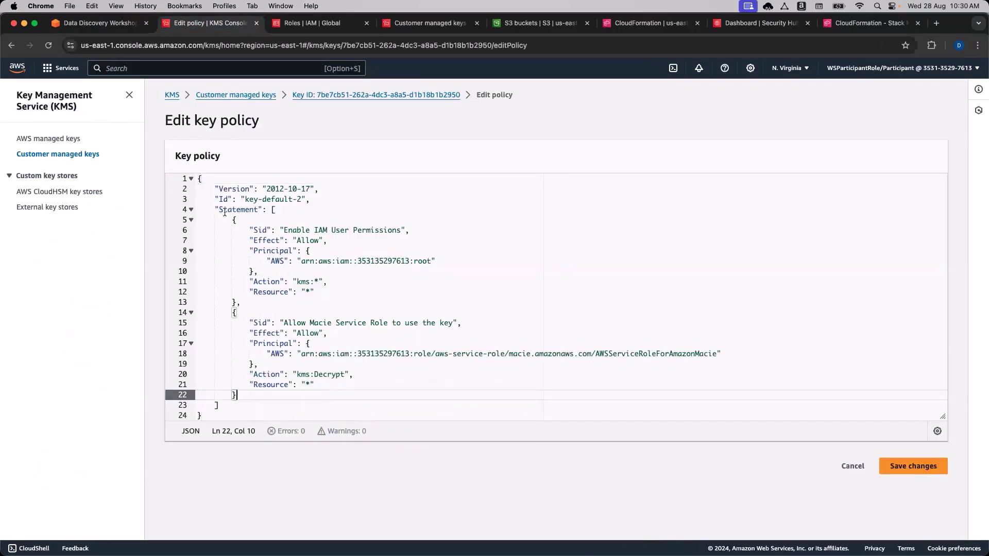
{"action": "left_click", "coordinate": [279, 211]}
{"action": "left_click_drag", "start_coordinate": [233, 221], "coordinate": [263, 405]}
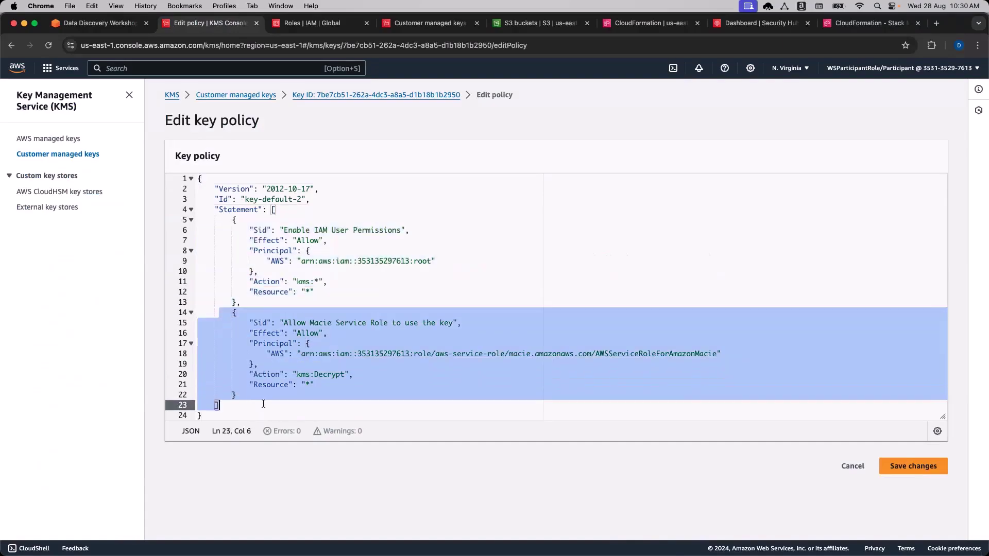
{"action": "left_click", "coordinate": [264, 395]}
{"action": "type", "text": ","}
{"action": "key", "text": "Return"}
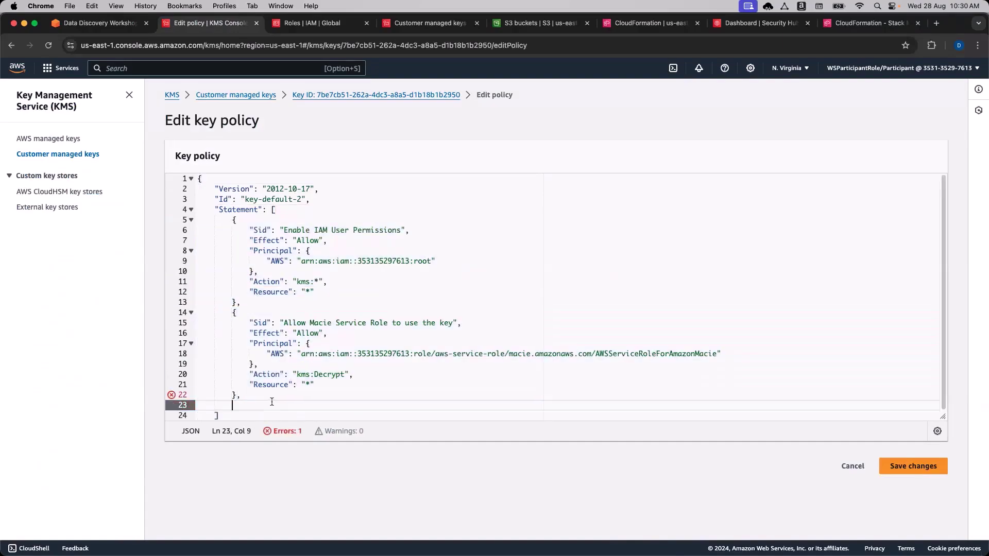
{"action": "key", "text": "super+v"}
Re-indent the pasted statement to align with the existing policy statements.
{"action": "scroll", "coordinate": [261, 389], "scroll_direction": "down", "scroll_amount": 1}
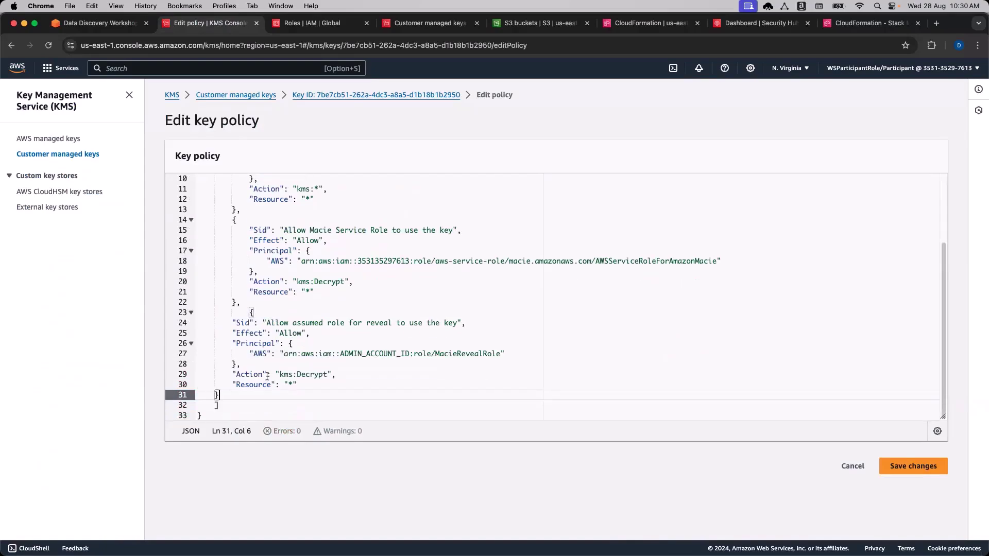
{"action": "left_click", "coordinate": [211, 394]}
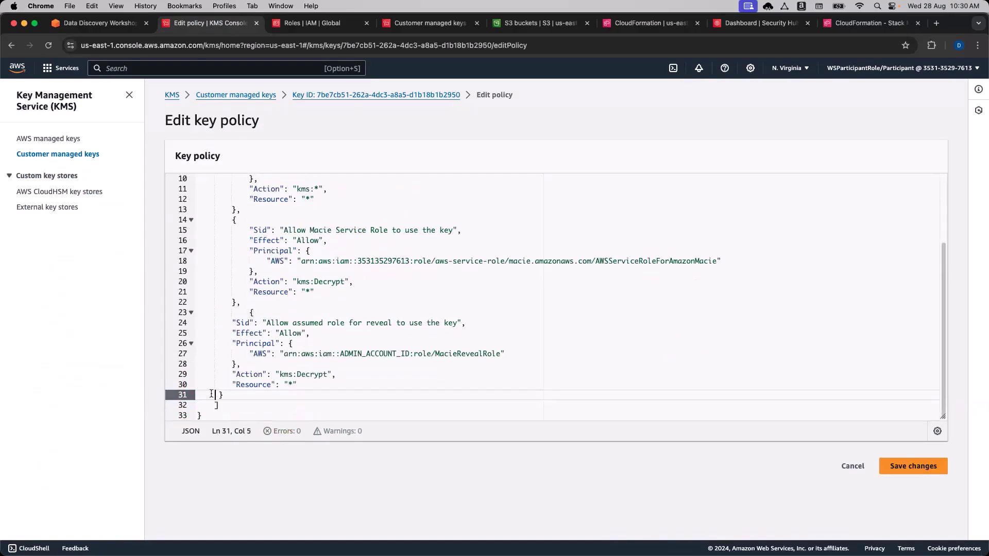
{"action": "left_click", "coordinate": [251, 313]}
{"action": "key", "text": "BackSpace"}
{"action": "key", "text": "BackSpace"}
{"action": "key", "text": "Tab"}
{"action": "left_click_drag", "start_coordinate": [224, 322], "coordinate": [318, 386]}
{"action": "key", "text": "Tab"}
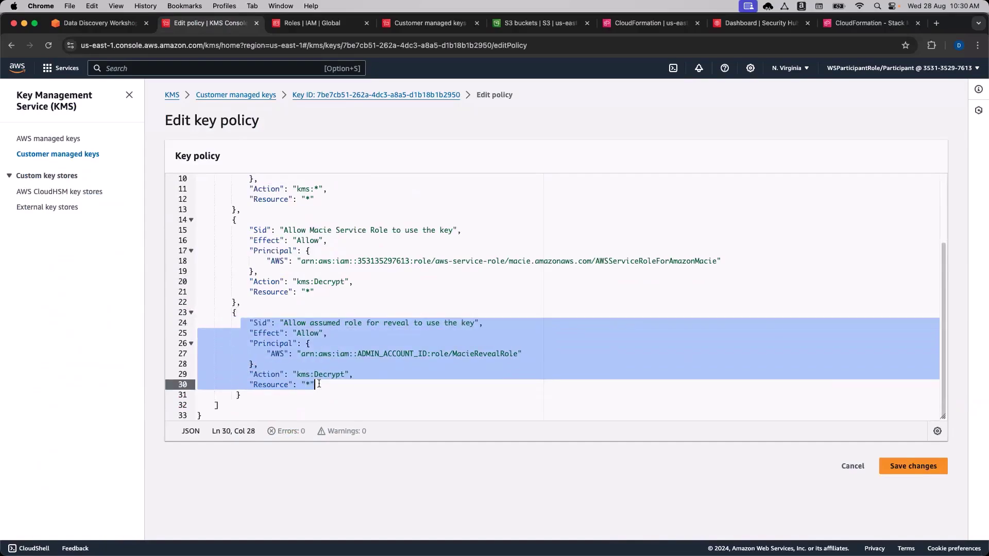
{"action": "left_click", "coordinate": [368, 384]}
{"action": "scroll", "coordinate": [371, 384], "scroll_direction": "up", "scroll_amount": 3}
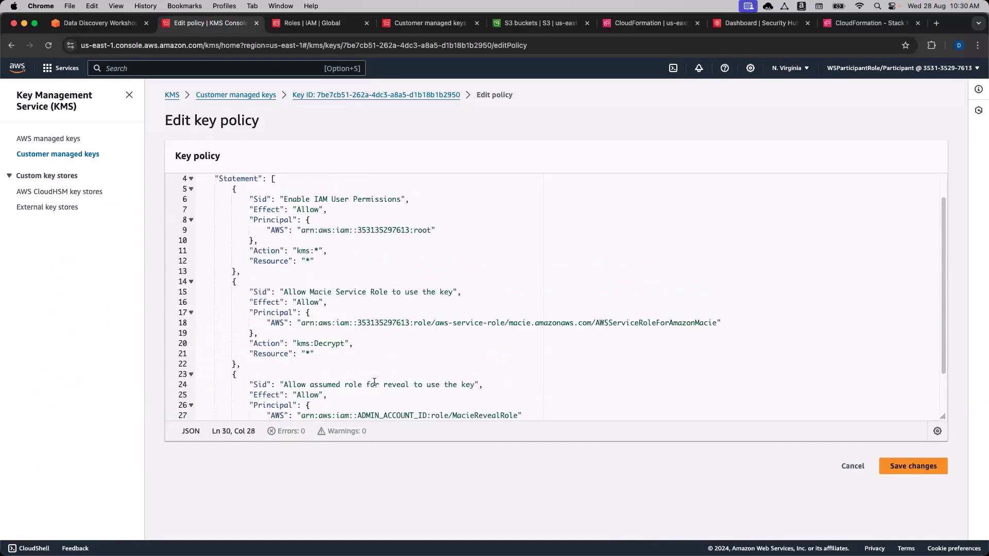
Replace the ADMIN_ACCOUNT_ID placeholder in the key policy with this account's ID.
{"action": "scroll", "coordinate": [333, 230], "scroll_direction": "down", "scroll_amount": 3}
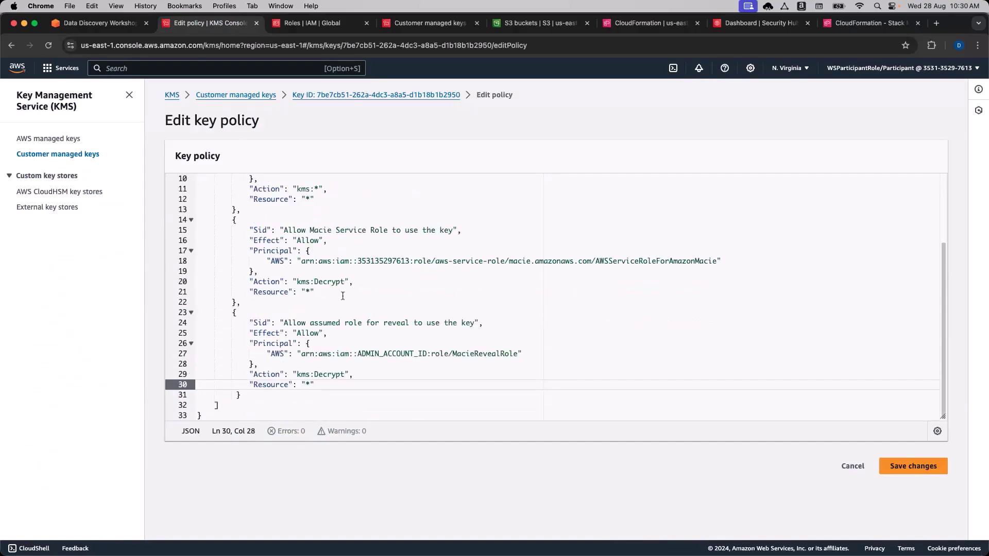
{"action": "scroll", "coordinate": [343, 296], "scroll_direction": "up", "scroll_amount": 5}
{"action": "scroll", "coordinate": [335, 278], "scroll_direction": "down", "scroll_amount": 5}
{"action": "left_click_drag", "start_coordinate": [427, 353], "coordinate": [358, 353]}
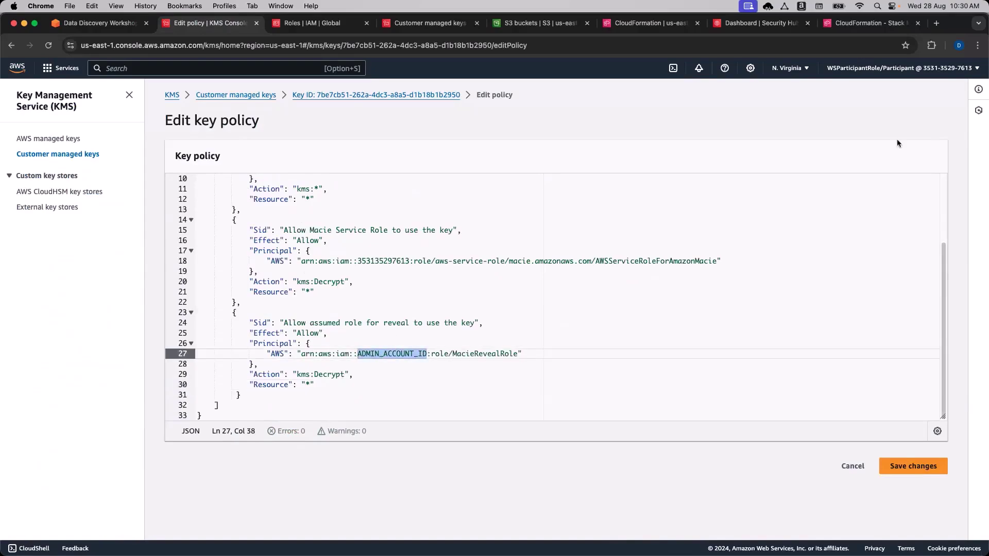
{"action": "left_click", "coordinate": [918, 68]}
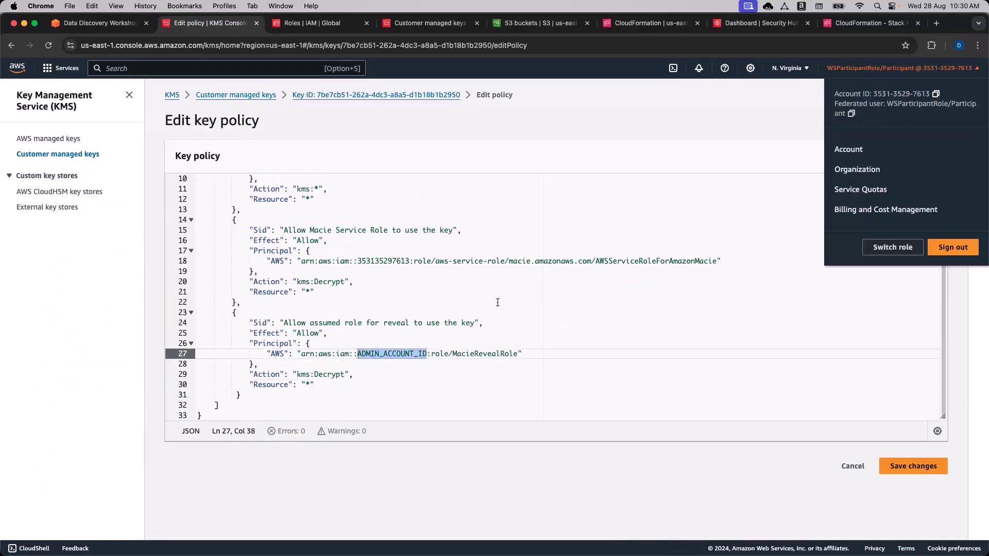
{"action": "left_click", "coordinate": [427, 354]}
{"action": "left_click_drag", "start_coordinate": [427, 354], "coordinate": [358, 353]}
{"action": "key", "text": "super+v"}
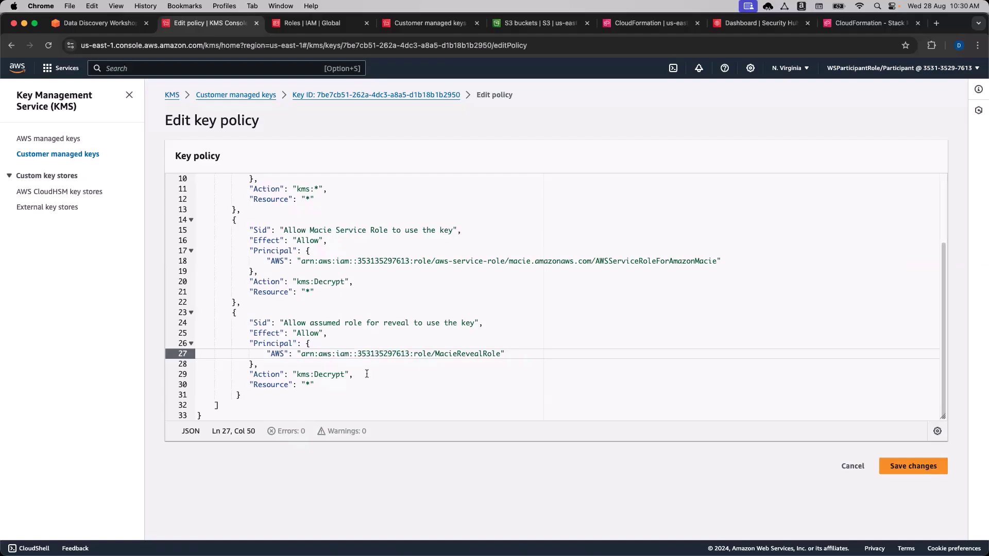
{"action": "left_click", "coordinate": [366, 373]}
{"action": "left_click", "coordinate": [386, 362]}
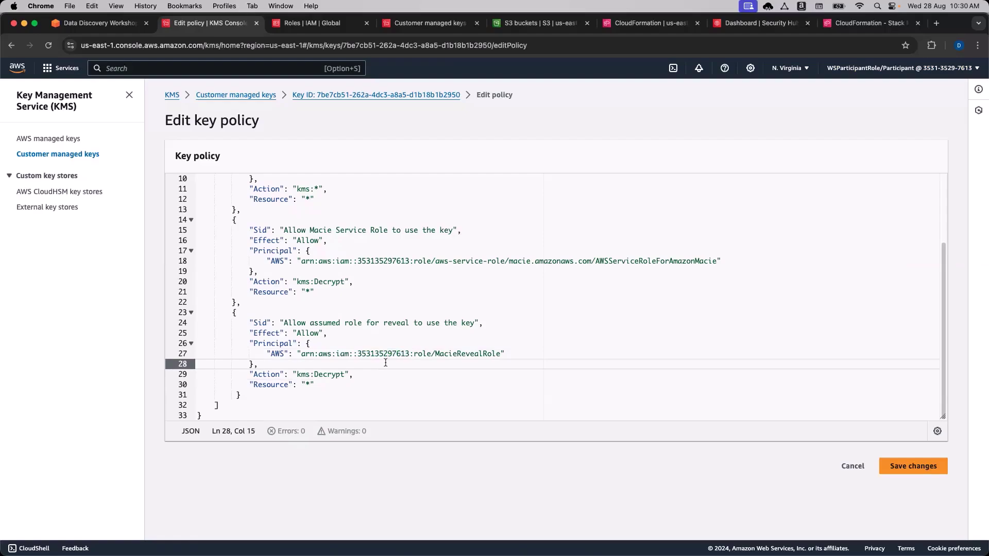
Verify the MacieRevealRole and Decrypt entries, then save the key policy changes.
{"action": "double_click", "coordinate": [455, 352]}
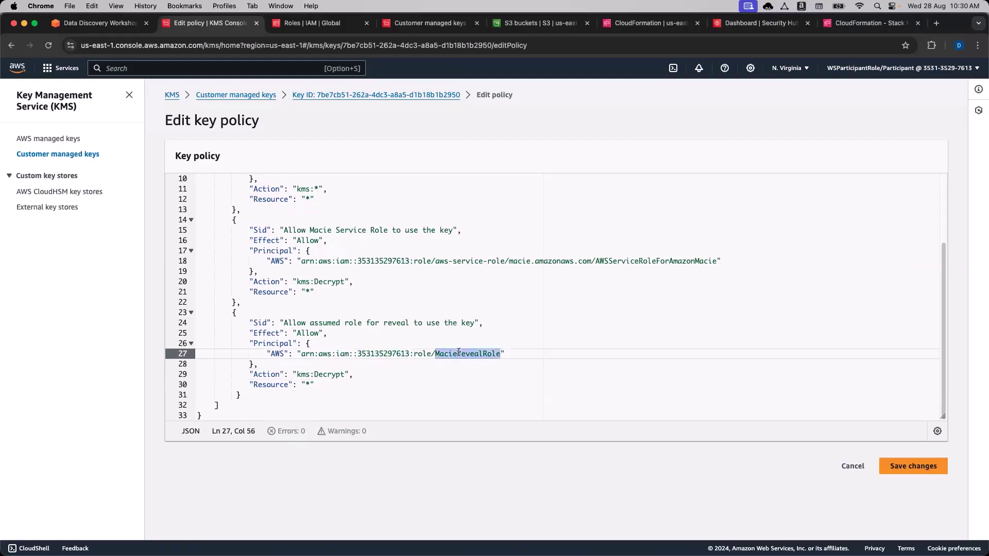
{"action": "double_click", "coordinate": [316, 375]}
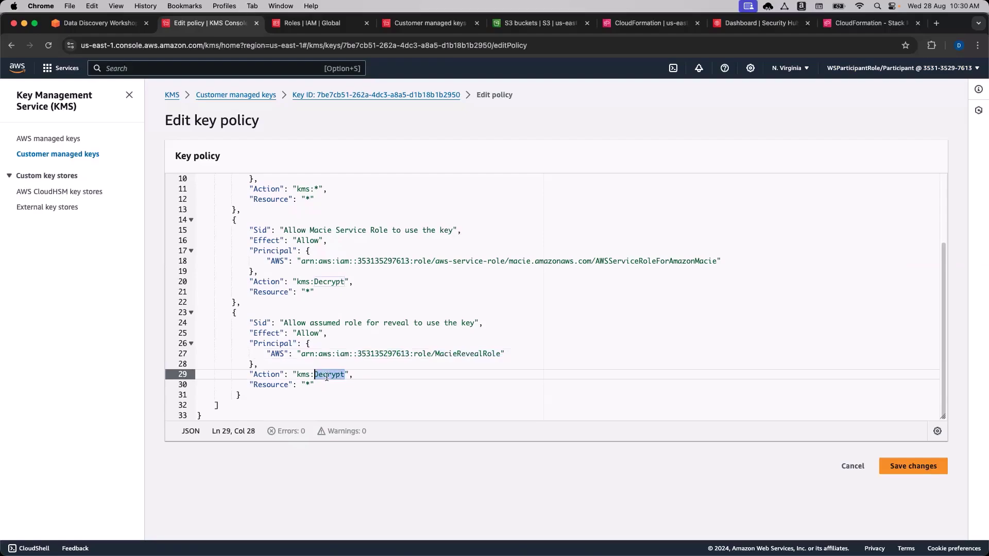
{"action": "left_click", "coordinate": [358, 373]}
{"action": "left_click", "coordinate": [914, 467]}
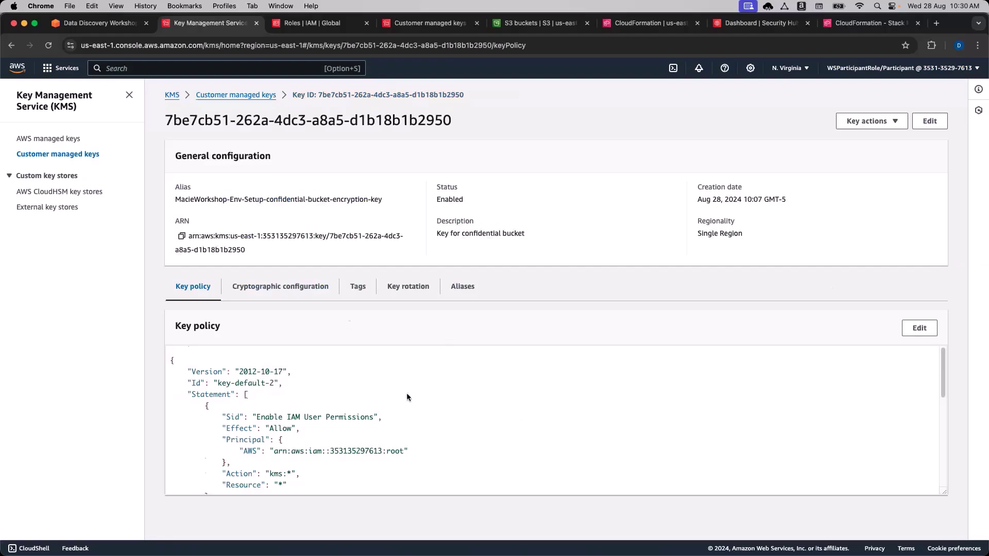
Read 'Configure the Macie sample reveal function' and launch the Amazon Macie console from its link.
{"action": "scroll", "coordinate": [407, 397], "scroll_direction": "down", "scroll_amount": 10}
{"action": "scroll", "coordinate": [407, 396], "scroll_direction": "up", "scroll_amount": 10}
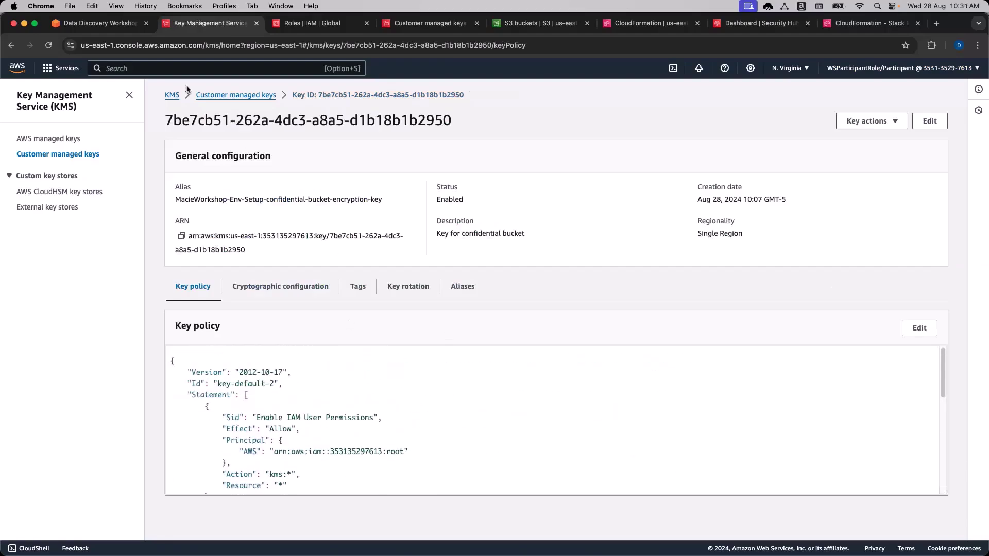
{"action": "left_click", "coordinate": [98, 23]}
{"action": "scroll", "coordinate": [216, 379], "scroll_direction": "down", "scroll_amount": 2}
{"action": "scroll", "coordinate": [215, 379], "scroll_direction": "up", "scroll_amount": 2}
{"action": "scroll", "coordinate": [217, 383], "scroll_direction": "down", "scroll_amount": 5}
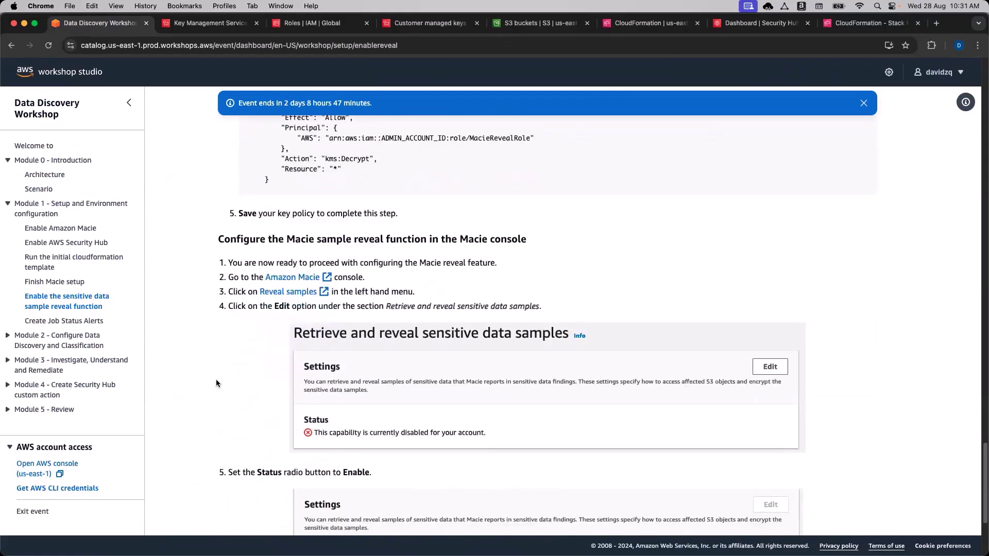
{"action": "scroll", "coordinate": [217, 381], "scroll_direction": "down", "scroll_amount": 3}
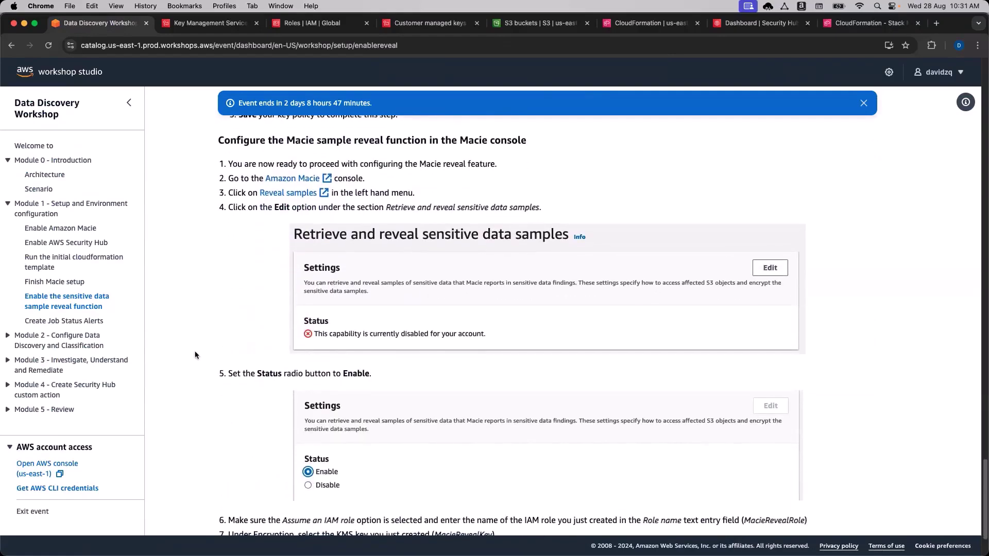
{"action": "scroll", "coordinate": [195, 355], "scroll_direction": "down", "scroll_amount": 1}
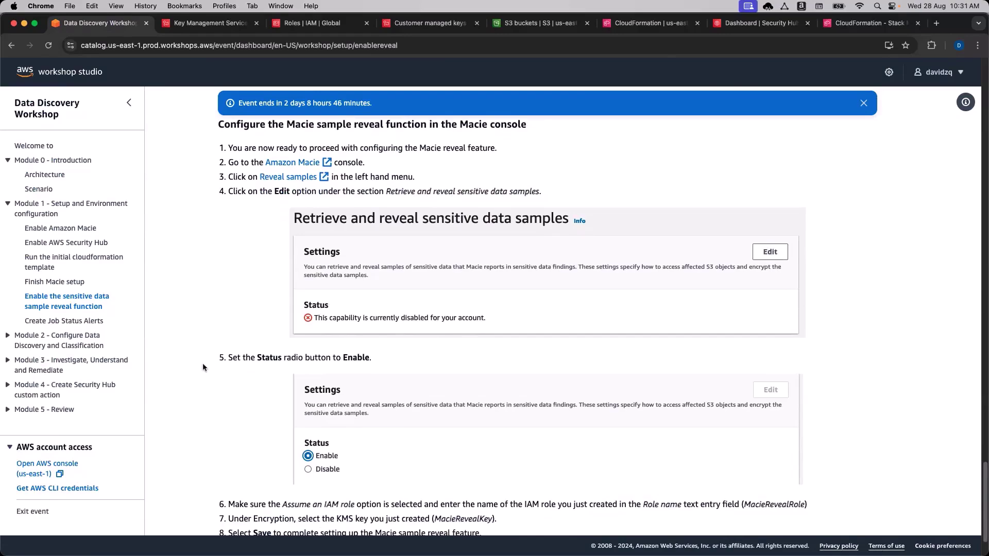
{"action": "scroll", "coordinate": [202, 363], "scroll_direction": "down", "scroll_amount": 1}
{"action": "scroll", "coordinate": [203, 363], "scroll_direction": "up", "scroll_amount": 2}
{"action": "scroll", "coordinate": [202, 368], "scroll_direction": "down", "scroll_amount": 1}
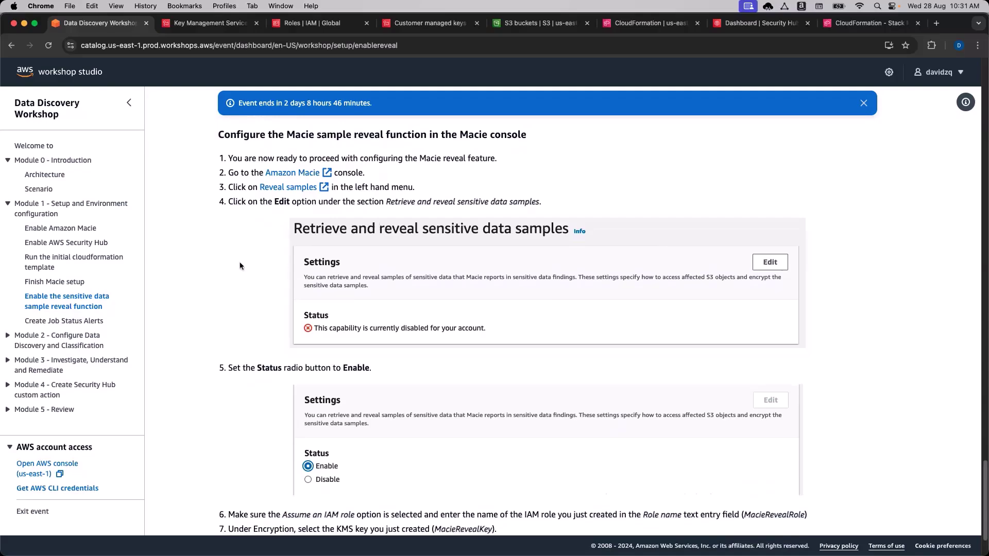
{"action": "left_click", "coordinate": [292, 173]}
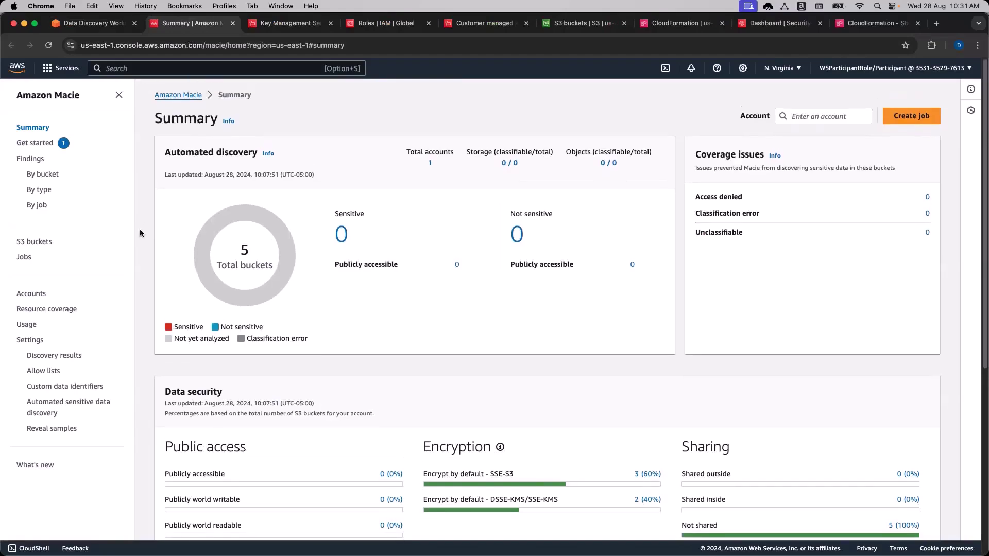
Edit Macie's sensitive data sample reveal settings and set the status to Enable.
{"action": "left_click", "coordinate": [53, 434]}
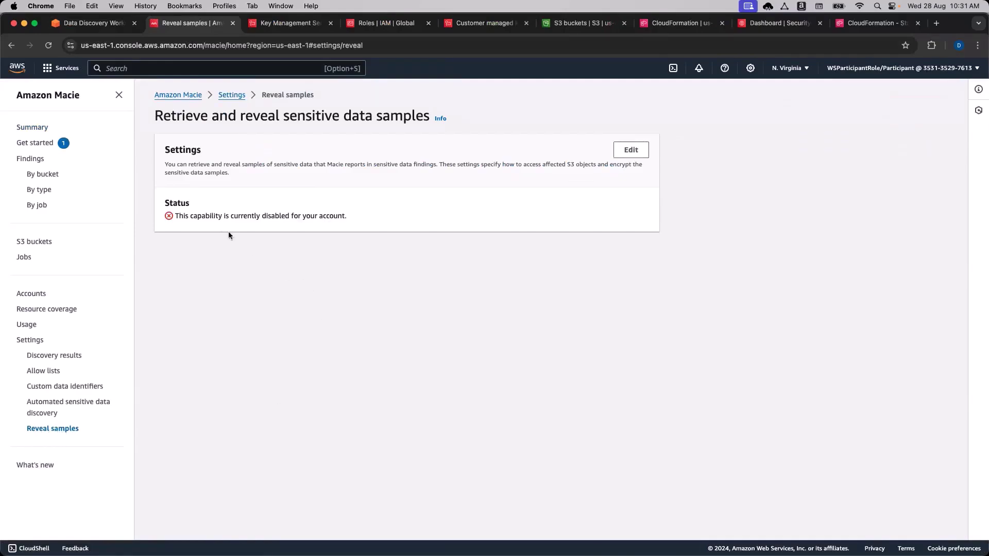
{"action": "left_click_drag", "start_coordinate": [190, 216], "coordinate": [246, 218]}
{"action": "left_click", "coordinate": [260, 218]}
{"action": "left_click", "coordinate": [634, 152]}
{"action": "left_click", "coordinate": [168, 215]}
{"action": "scroll", "coordinate": [740, 298], "scroll_direction": "down", "scroll_amount": 3}
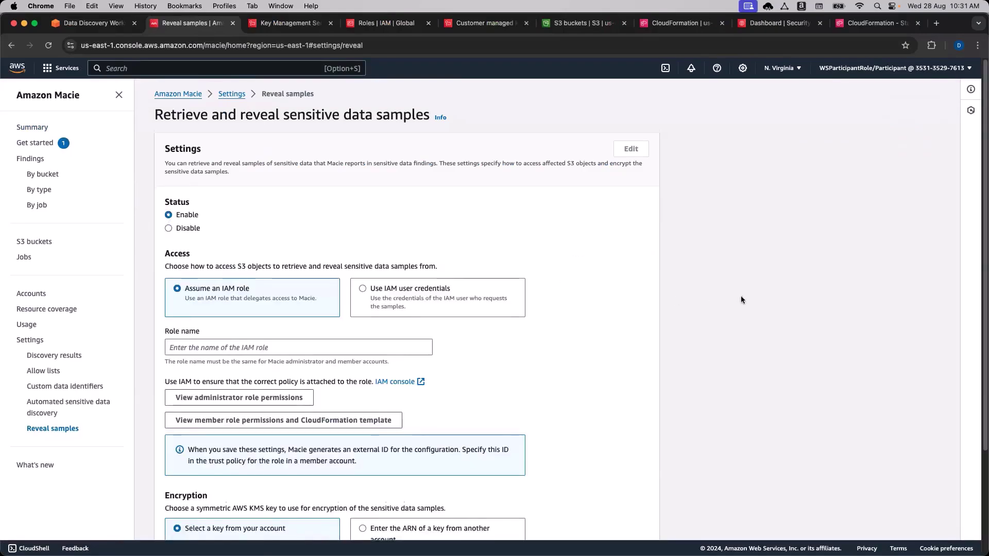
{"action": "scroll", "coordinate": [739, 299], "scroll_direction": "down", "scroll_amount": 2}
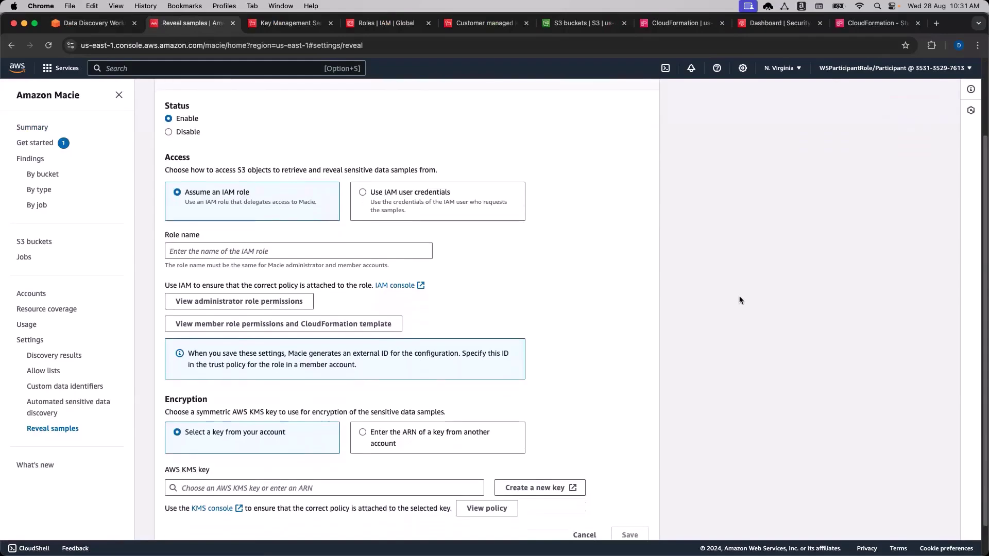
{"action": "scroll", "coordinate": [767, 297], "scroll_direction": "down", "scroll_amount": 1}
Set Role name to MacieRevealRole, copied from the workshop's step 6.
{"action": "left_click", "coordinate": [320, 250]}
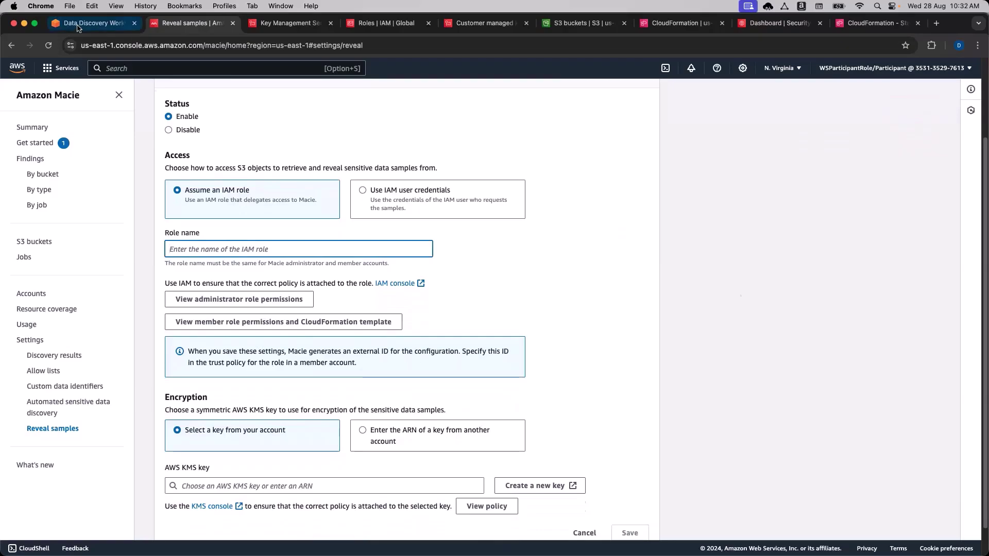
{"action": "left_click", "coordinate": [88, 23]}
{"action": "scroll", "coordinate": [200, 435], "scroll_direction": "down", "scroll_amount": 5}
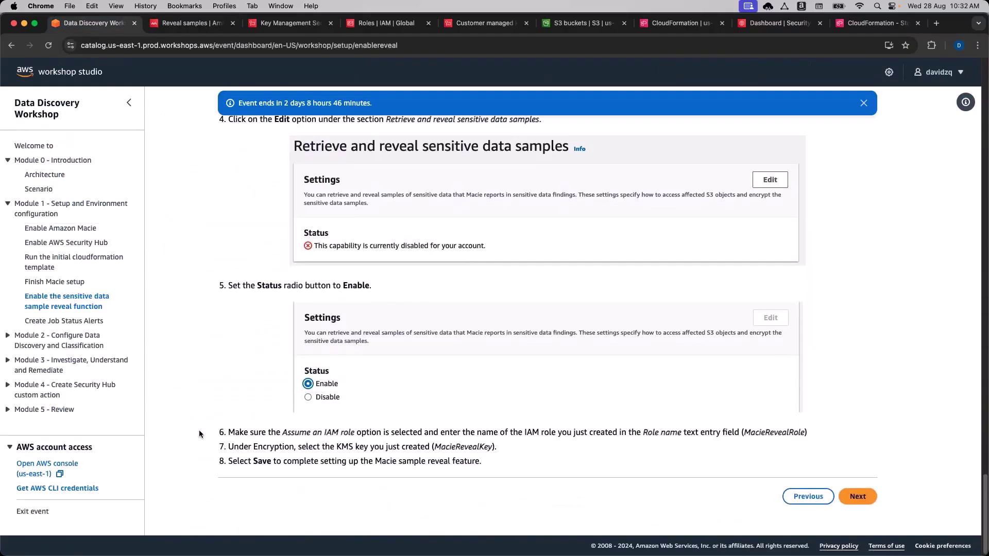
{"action": "double_click", "coordinate": [764, 431]}
{"action": "key", "text": "super+c"}
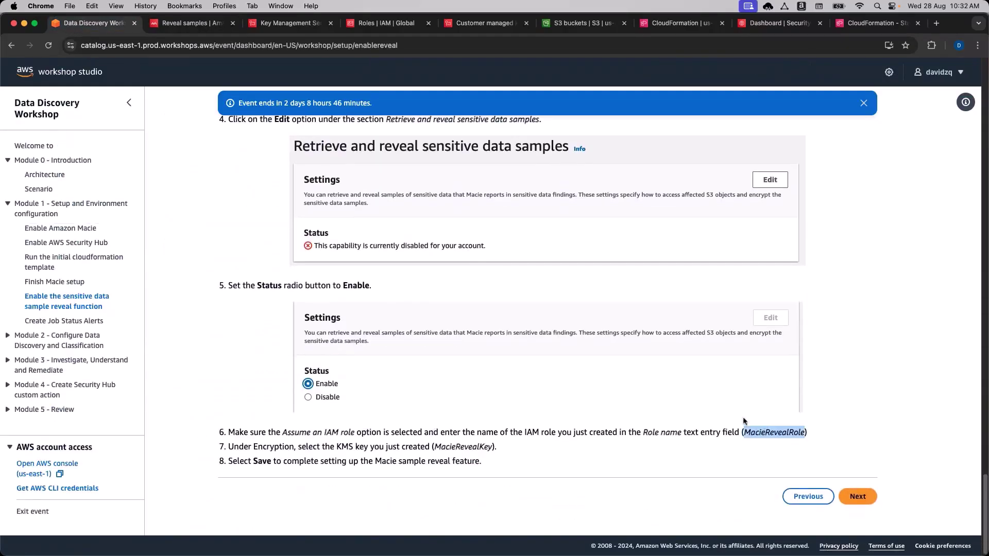
{"action": "left_click", "coordinate": [188, 22]}
{"action": "key", "text": "super+v"}
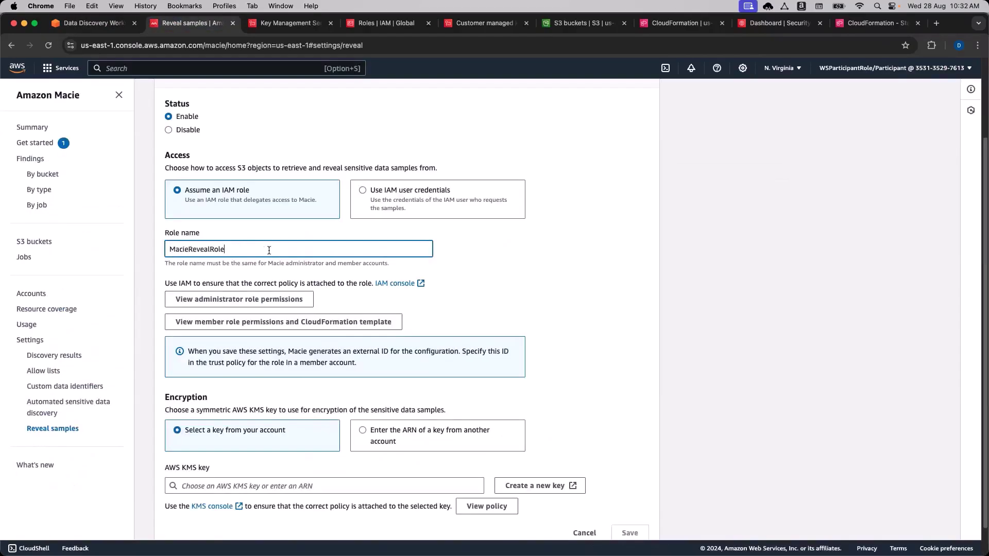
{"action": "left_click", "coordinate": [607, 235]}
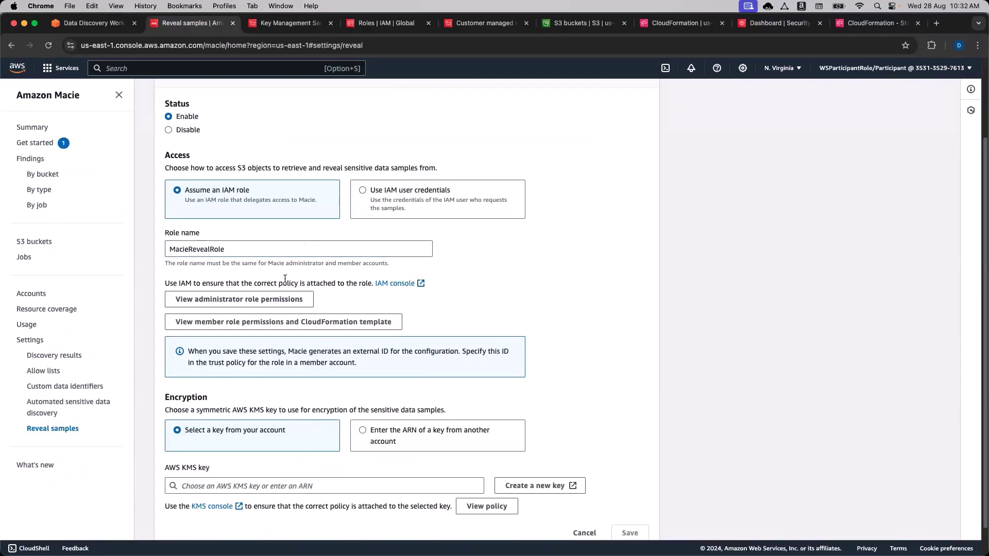
{"action": "left_click", "coordinate": [231, 255]}
{"action": "left_click_drag", "start_coordinate": [235, 250], "coordinate": [166, 251]}
{"action": "left_click", "coordinate": [128, 258]}
View the administrator role permissions policy, then close it.
{"action": "left_click", "coordinate": [221, 302]}
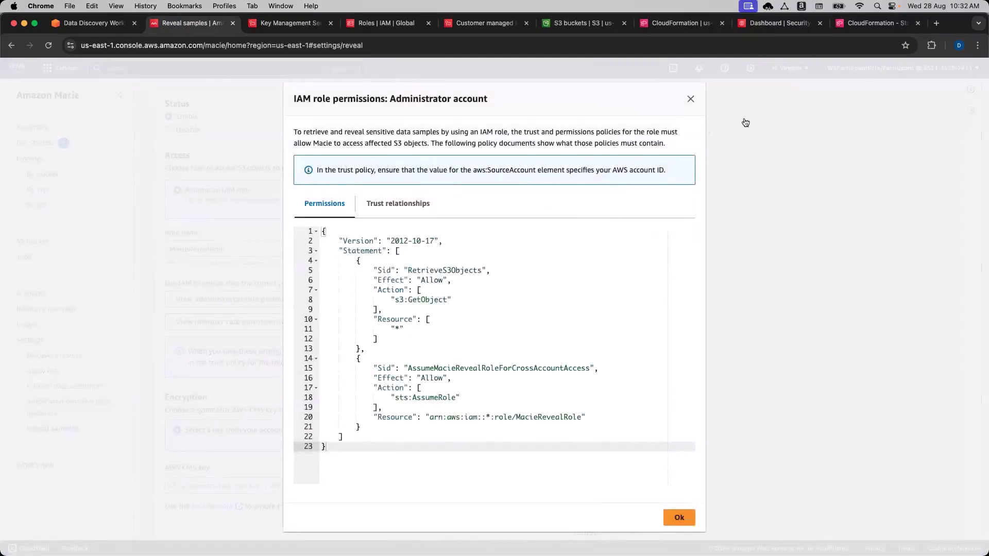
{"action": "left_click", "coordinate": [690, 99]}
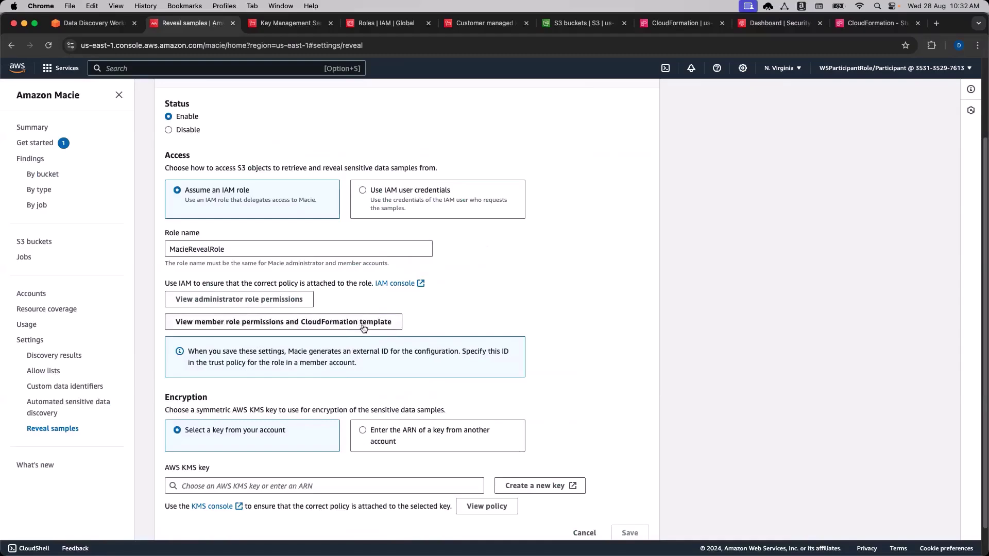
{"action": "left_click", "coordinate": [293, 299]}
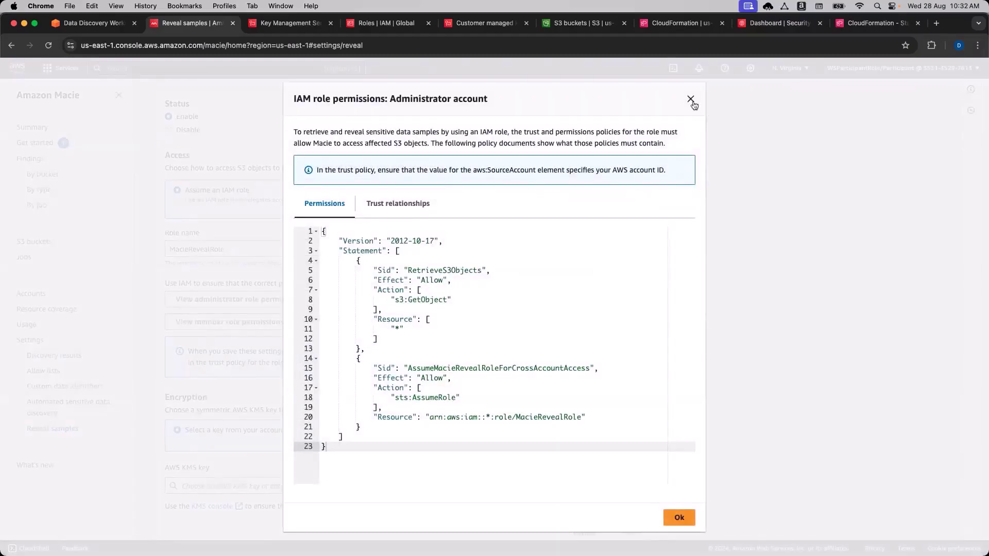
{"action": "left_click", "coordinate": [690, 99]}
{"action": "scroll", "coordinate": [758, 361], "scroll_direction": "down", "scroll_amount": 2}
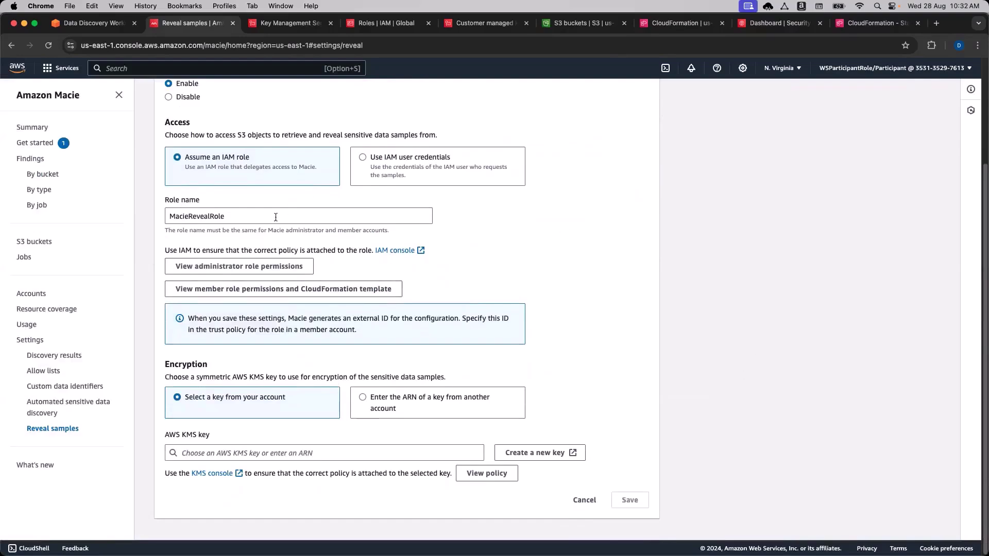
Copy the key name MacieRevealKey from the workshop's step 7.
{"action": "left_click", "coordinate": [103, 22]}
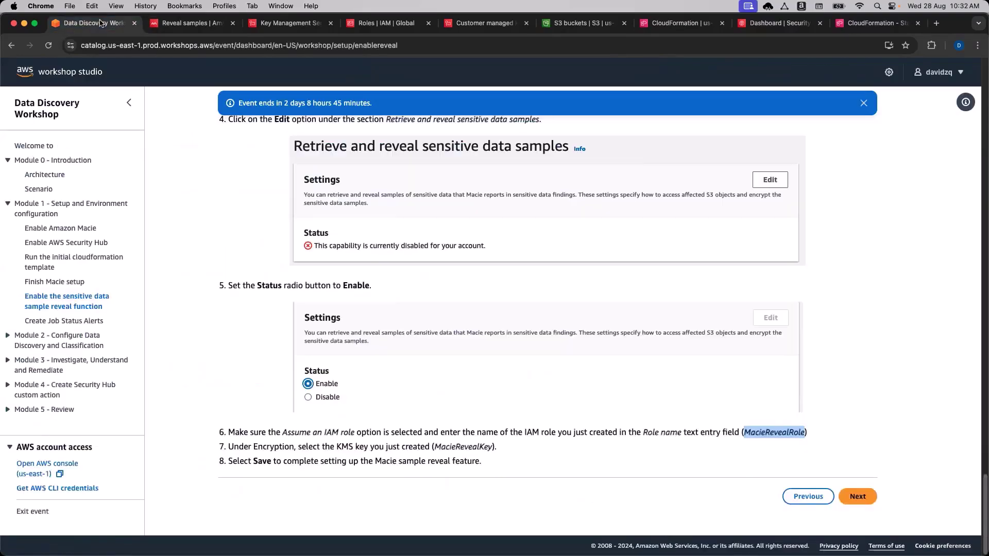
{"action": "double_click", "coordinate": [459, 448]}
{"action": "key", "text": "super+c"}
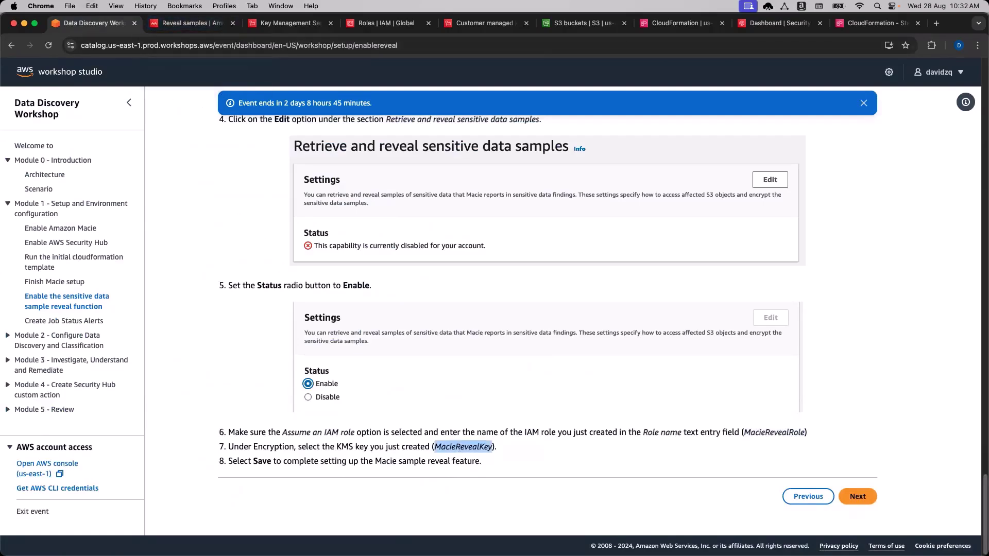
Choose the MacieRevealKey KMS key for reveal encryption and save the settings.
{"action": "left_click", "coordinate": [190, 23]}
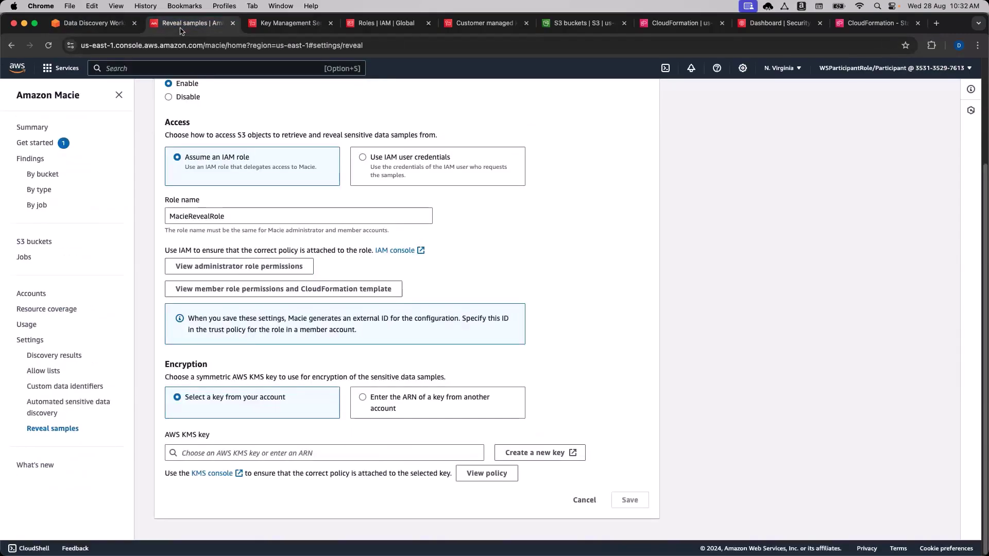
{"action": "left_click", "coordinate": [271, 453]}
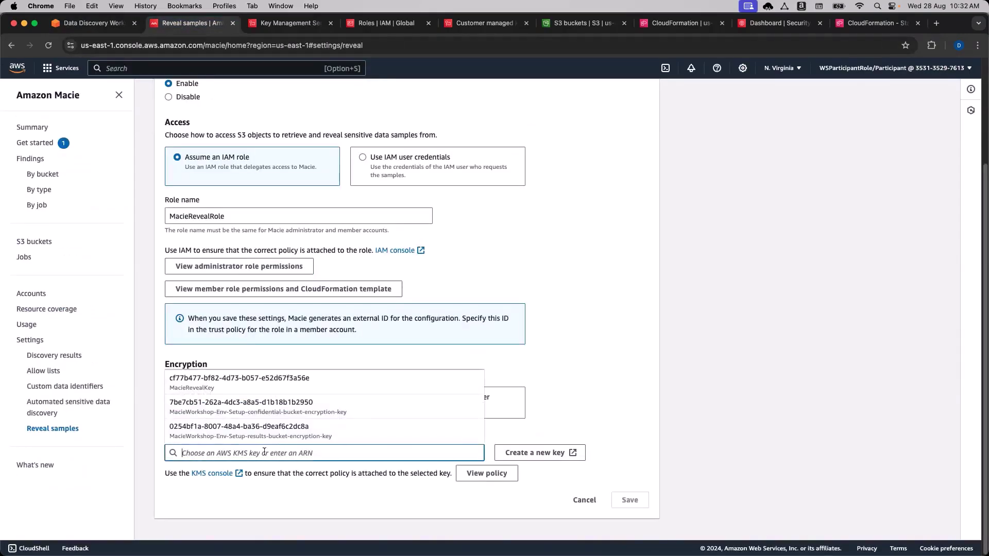
{"action": "left_click", "coordinate": [213, 383]}
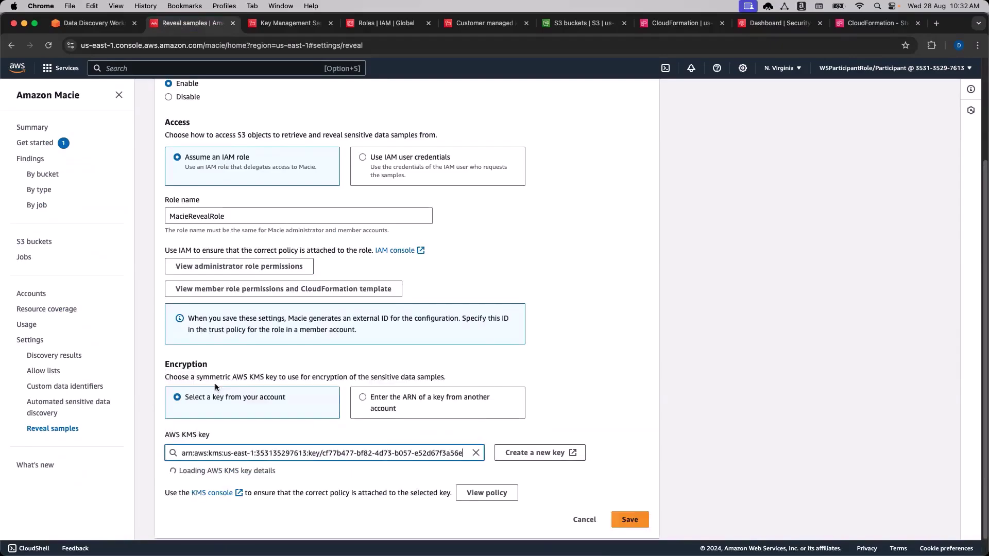
{"action": "scroll", "coordinate": [773, 365], "scroll_direction": "down", "scroll_amount": 3}
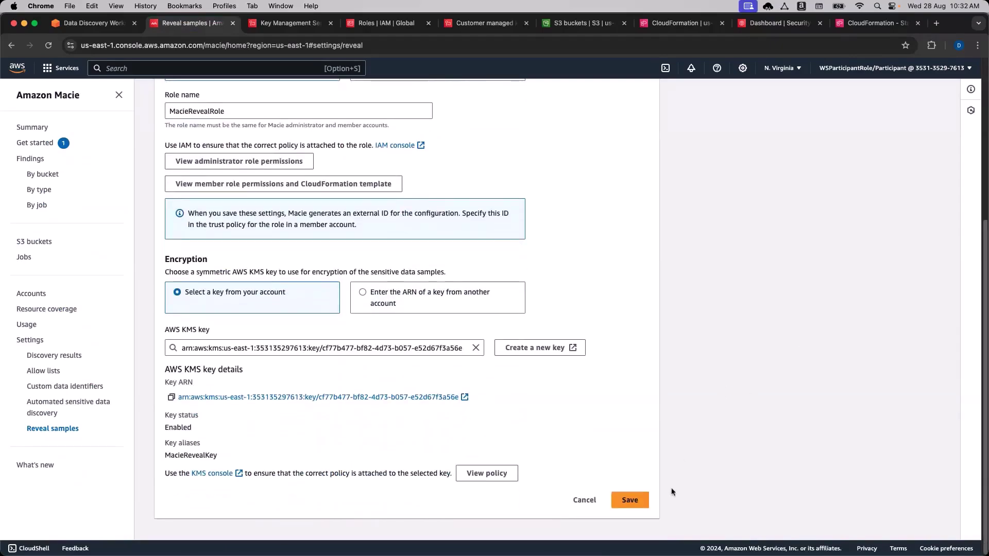
{"action": "left_click", "coordinate": [622, 504]}
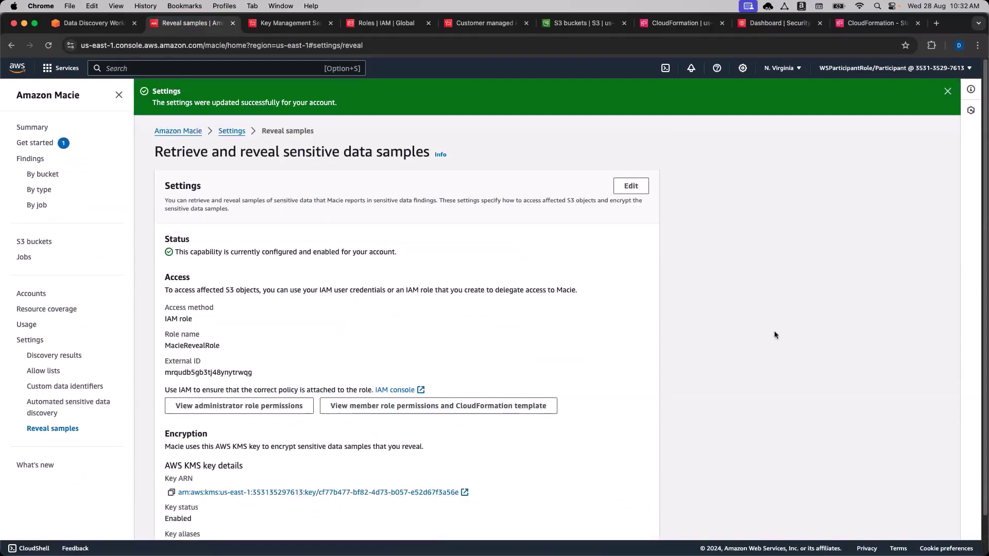
Check the settings-updated success message and the enabled status line.
{"action": "left_click_drag", "start_coordinate": [339, 105], "coordinate": [152, 93]}
{"action": "left_click", "coordinate": [740, 316]}
{"action": "scroll", "coordinate": [726, 332], "scroll_direction": "down", "scroll_amount": 2}
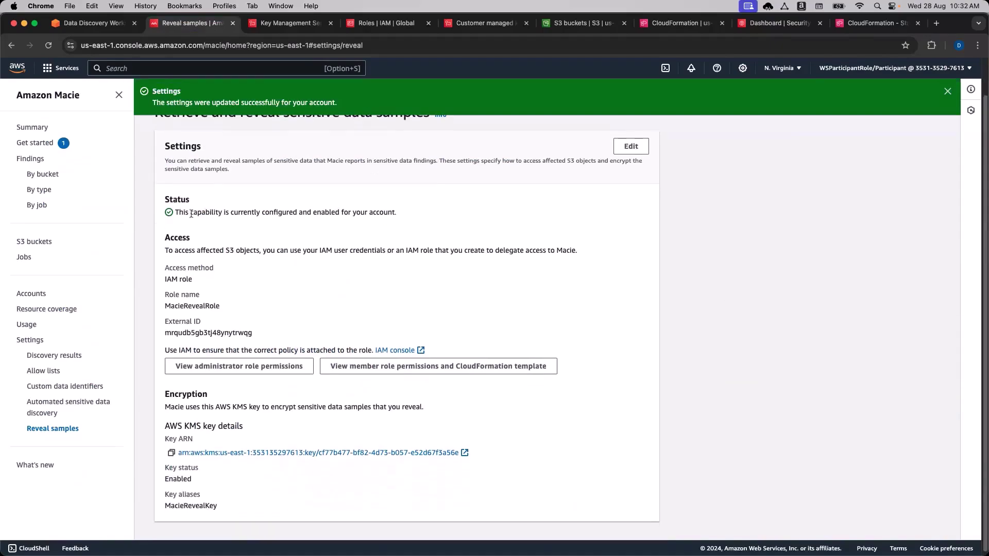
{"action": "left_click_drag", "start_coordinate": [179, 213], "coordinate": [331, 214]}
{"action": "left_click", "coordinate": [771, 253]}
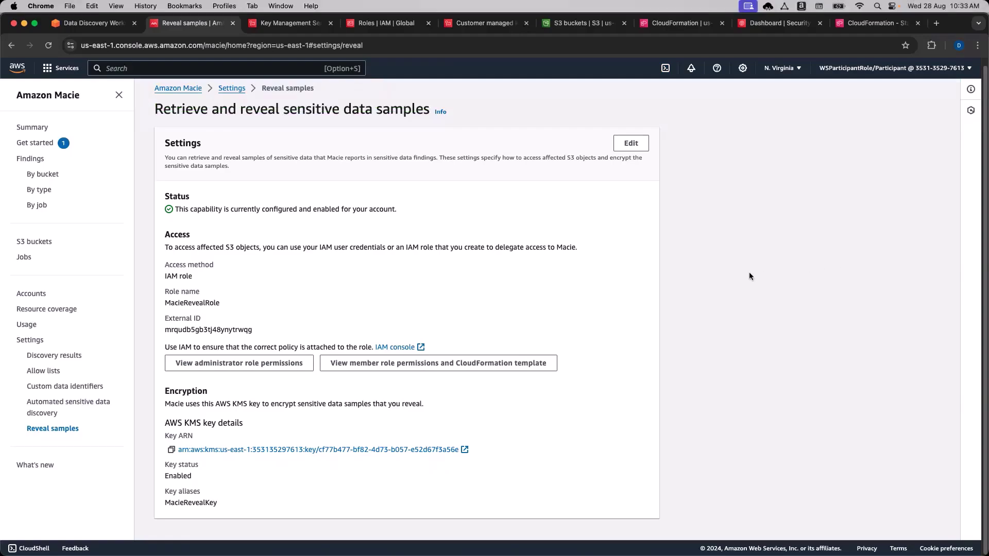
Switch to the Data Discovery Workshop browser tab.
{"action": "left_click", "coordinate": [88, 23]}
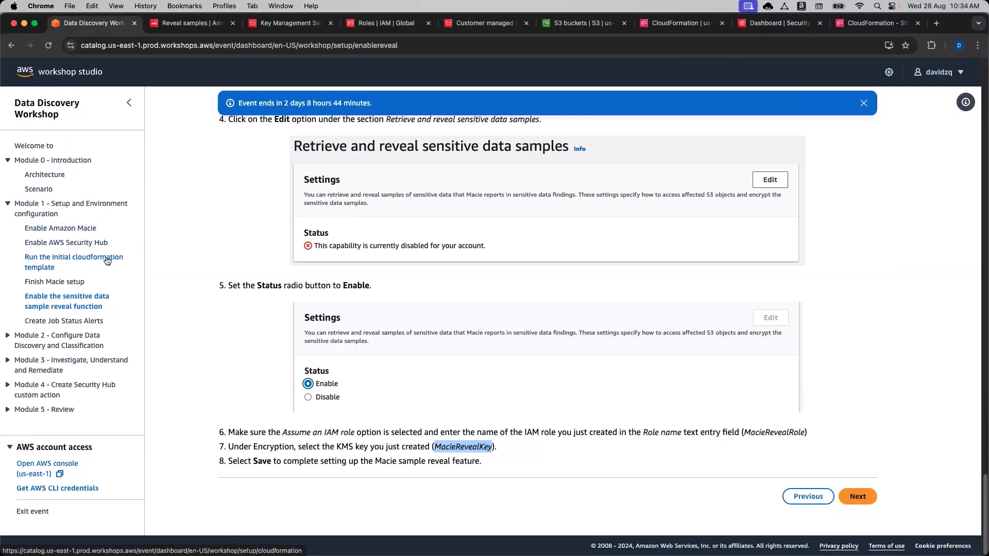
Review the Finish Macie setup and sensitive data sample reveal workshop pages.
{"action": "left_click", "coordinate": [42, 286]}
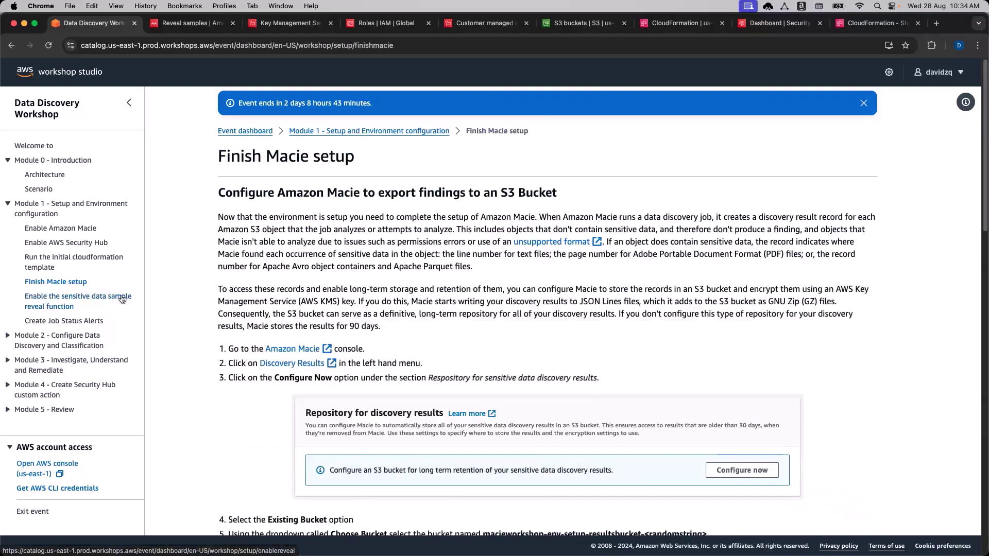
{"action": "scroll", "coordinate": [175, 303], "scroll_direction": "down", "scroll_amount": 3}
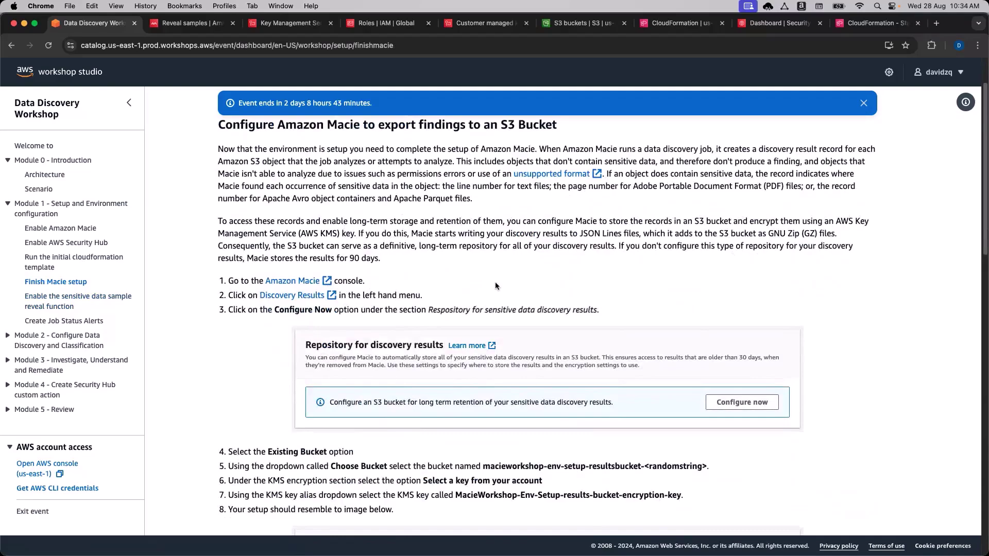
{"action": "left_click", "coordinate": [110, 298]}
{"action": "scroll", "coordinate": [171, 293], "scroll_direction": "down", "scroll_amount": 1}
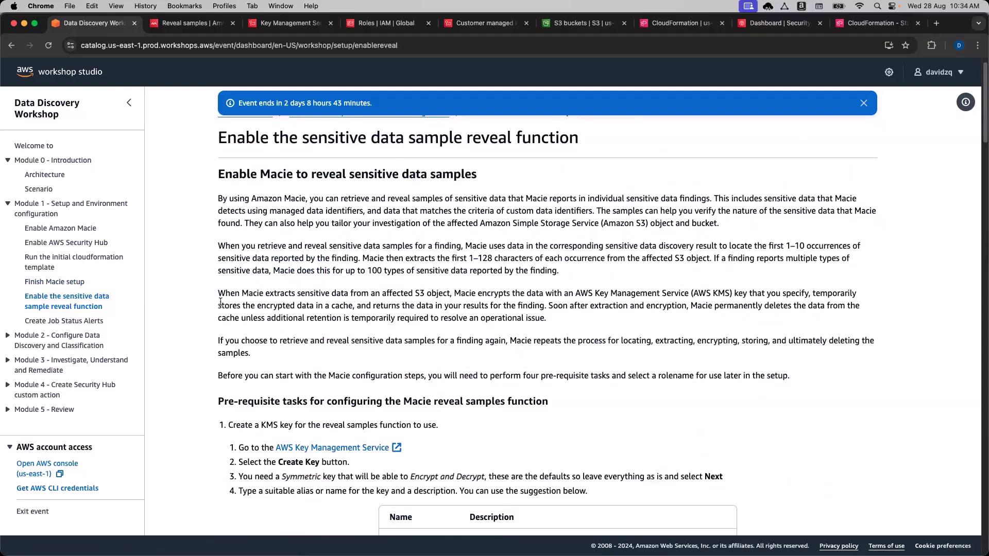
{"action": "scroll", "coordinate": [206, 309], "scroll_direction": "down", "scroll_amount": 10}
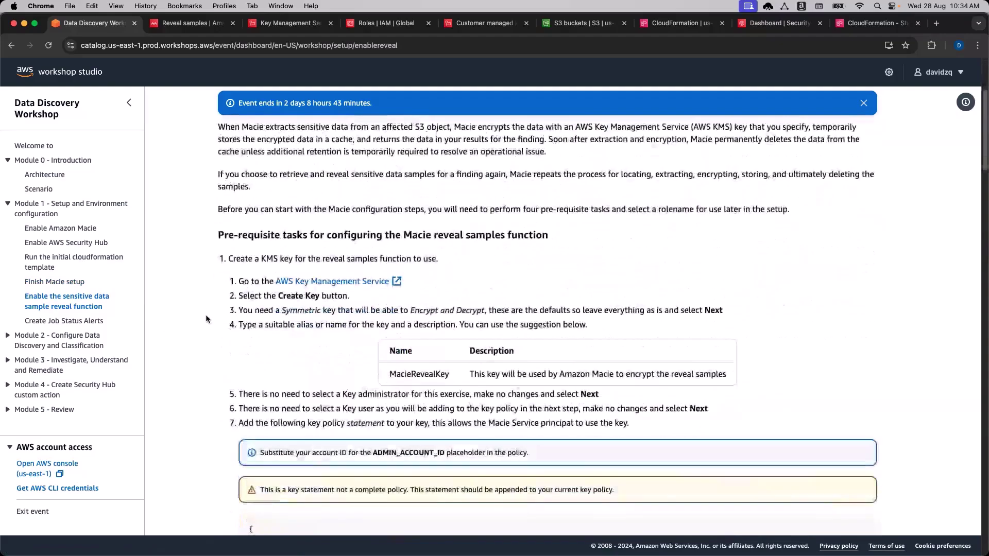
{"action": "scroll", "coordinate": [208, 320], "scroll_direction": "down", "scroll_amount": 4}
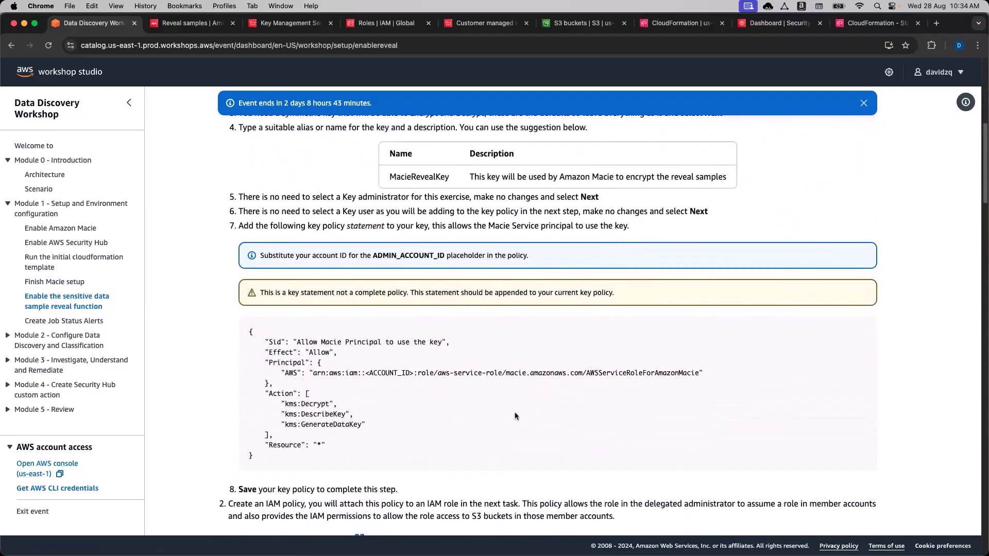
{"action": "scroll", "coordinate": [515, 415], "scroll_direction": "down", "scroll_amount": 6}
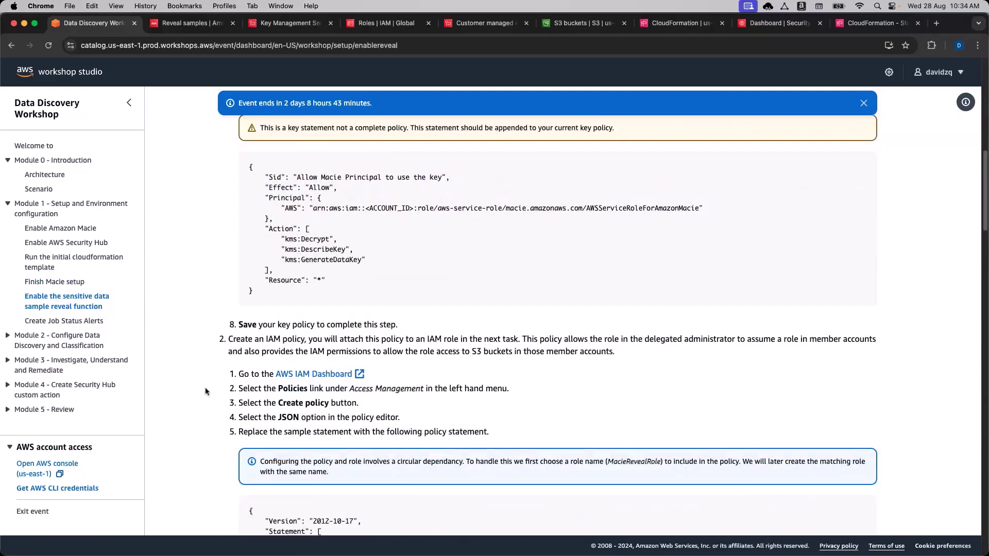
{"action": "scroll", "coordinate": [205, 387], "scroll_direction": "down", "scroll_amount": 6}
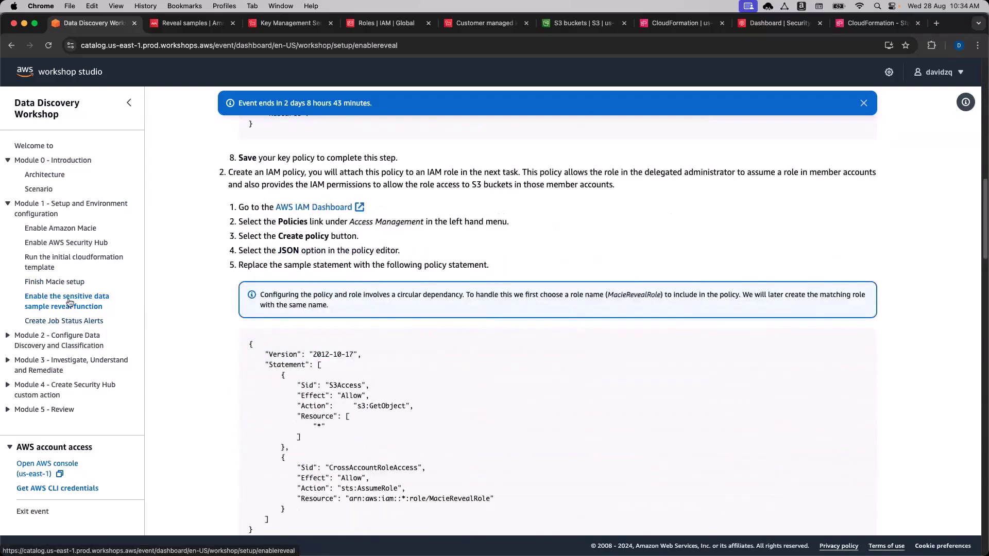
{"action": "scroll", "coordinate": [233, 407], "scroll_direction": "down", "scroll_amount": 20}
{"action": "scroll", "coordinate": [234, 407], "scroll_direction": "down", "scroll_amount": 10}
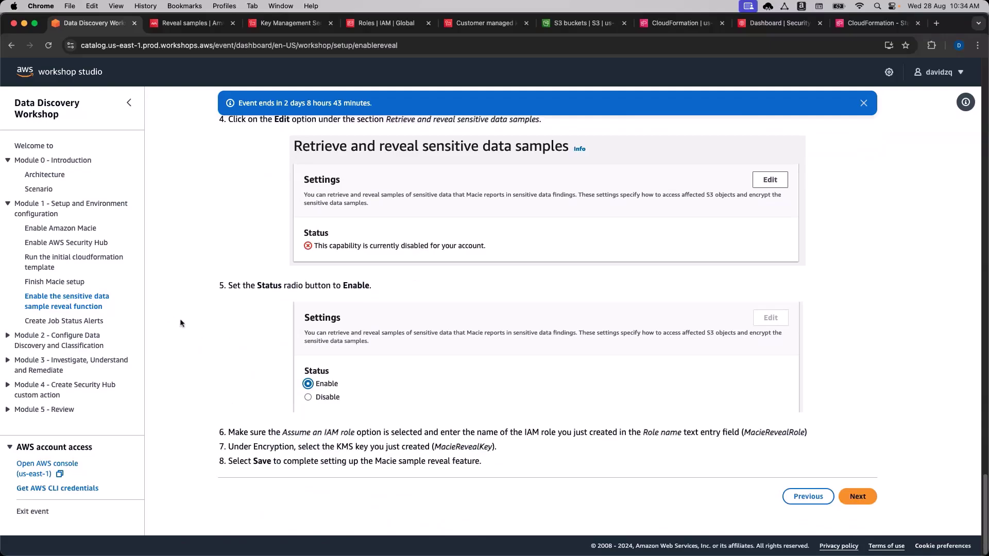
Open the Create Job Status Alerts workshop page and read its introduction.
{"action": "left_click", "coordinate": [80, 321]}
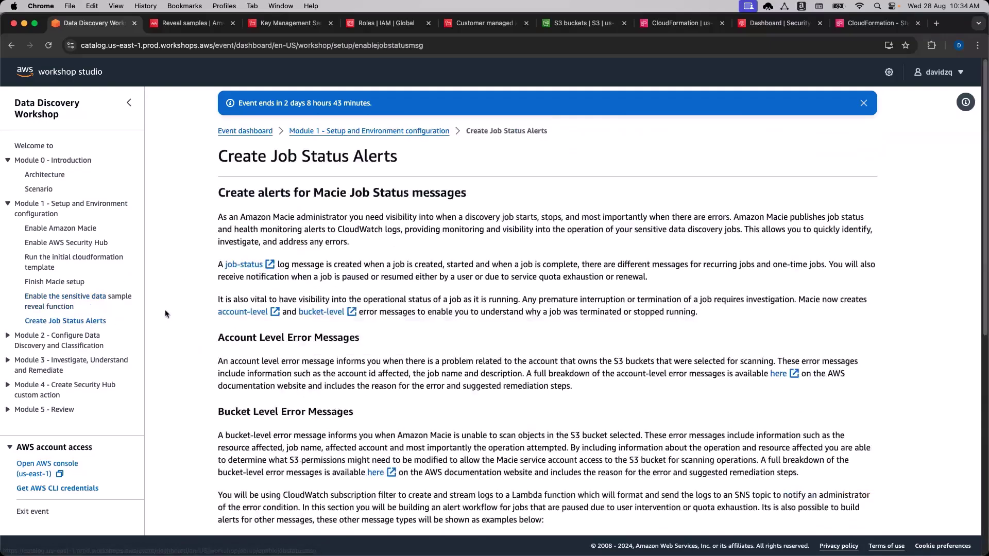
{"action": "left_click", "coordinate": [72, 299]}
{"action": "scroll", "coordinate": [434, 332], "scroll_direction": "down", "scroll_amount": 15}
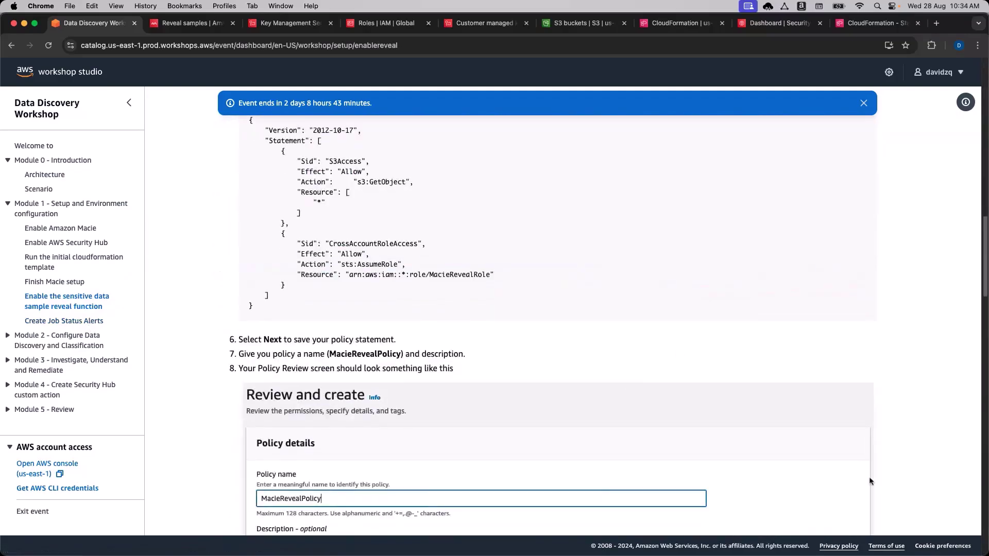
{"action": "scroll", "coordinate": [520, 359], "scroll_direction": "down", "scroll_amount": 20}
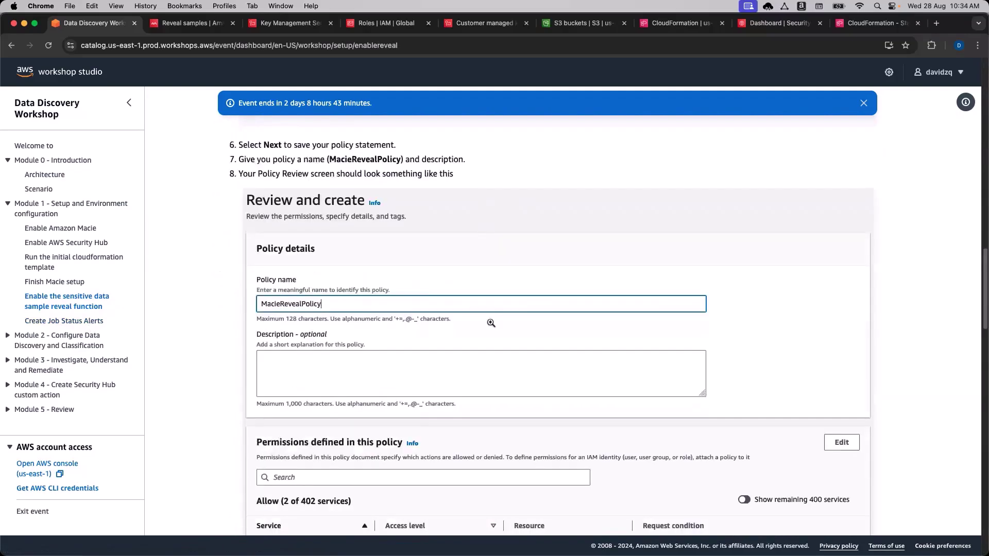
{"action": "left_click", "coordinate": [78, 322]}
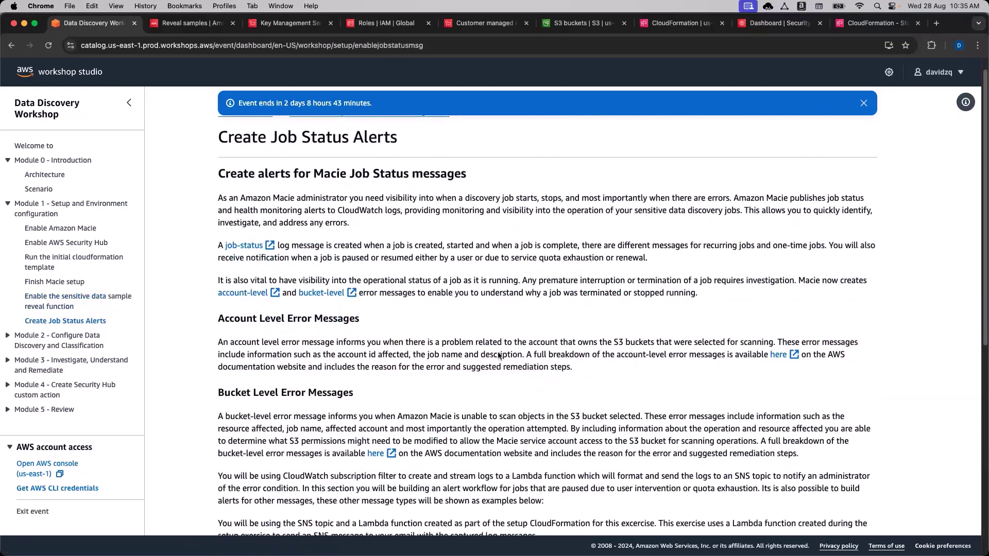
{"action": "scroll", "coordinate": [498, 355], "scroll_direction": "down", "scroll_amount": 5}
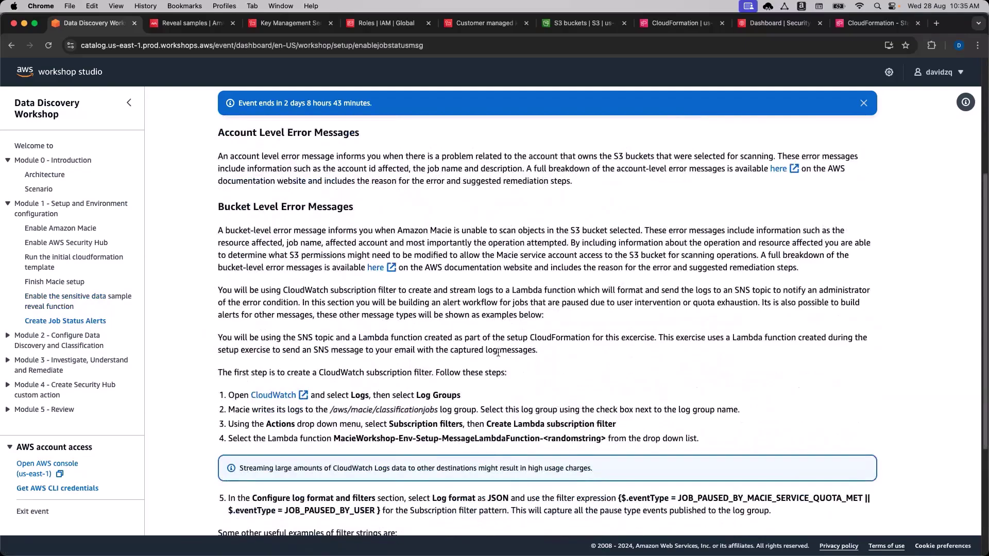
{"action": "scroll", "coordinate": [498, 354], "scroll_direction": "up", "scroll_amount": 5}
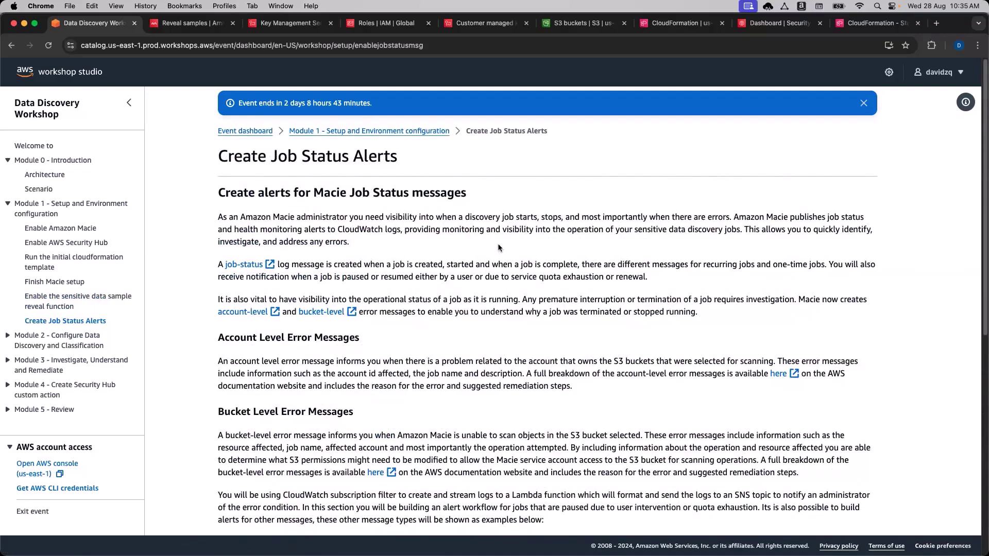
{"action": "scroll", "coordinate": [541, 348], "scroll_direction": "down", "scroll_amount": 3}
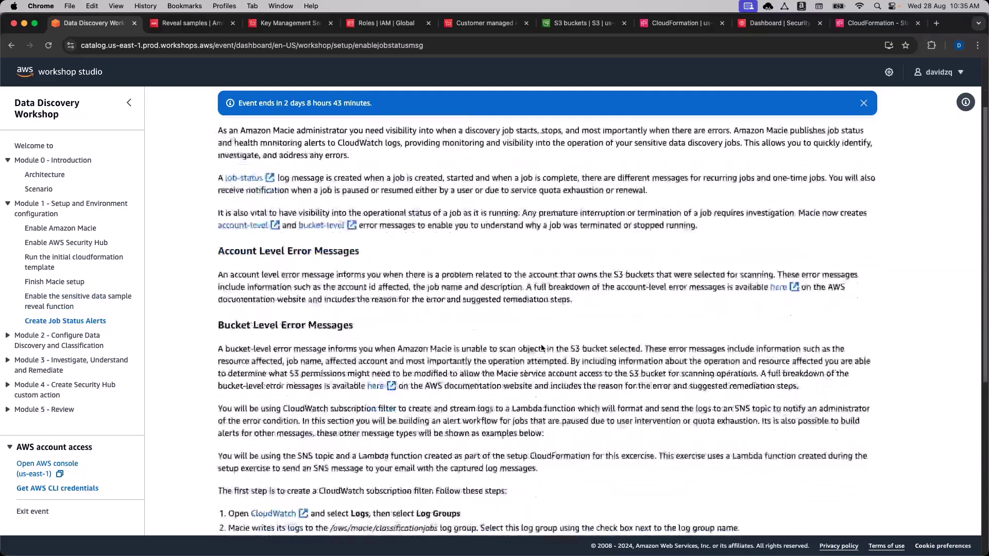
{"action": "scroll", "coordinate": [543, 349], "scroll_direction": "up", "scroll_amount": 3}
{"action": "scroll", "coordinate": [546, 351], "scroll_direction": "up", "scroll_amount": 1}
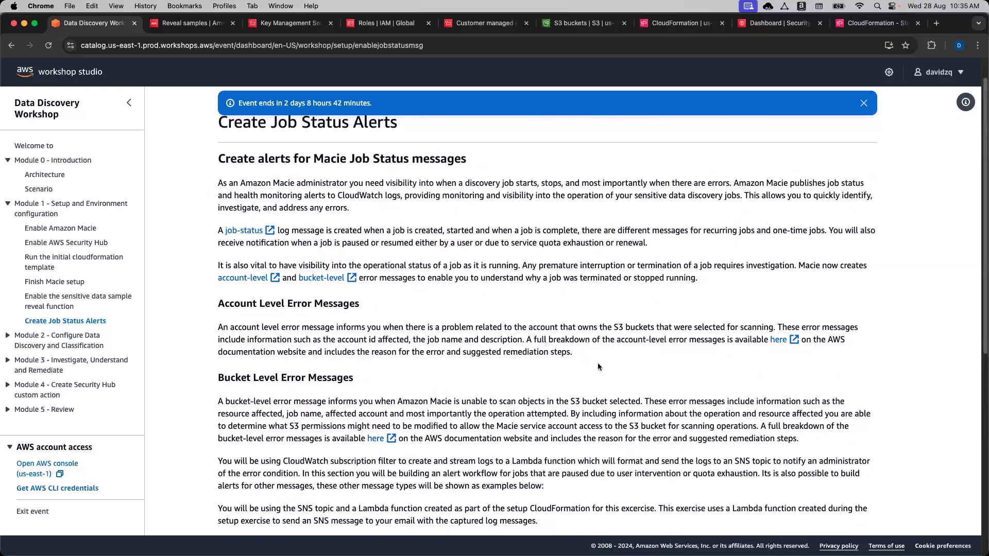
{"action": "scroll", "coordinate": [599, 363], "scroll_direction": "down", "scroll_amount": 3}
{"action": "scroll", "coordinate": [600, 364], "scroll_direction": "down", "scroll_amount": 2}
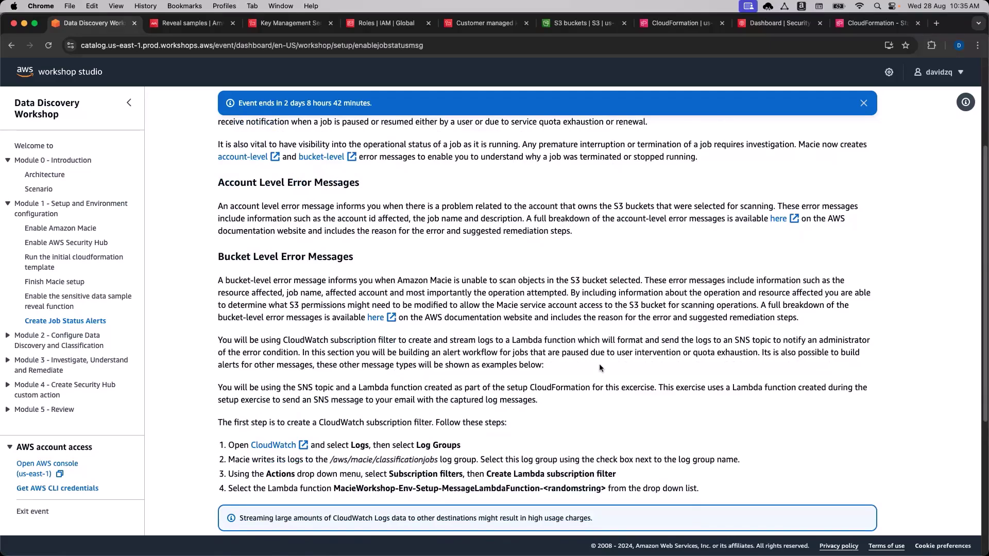
Scroll to the subscription filter steps and open the step 1 CloudWatch link in a new tab.
{"action": "scroll", "coordinate": [585, 367], "scroll_direction": "down", "scroll_amount": 3}
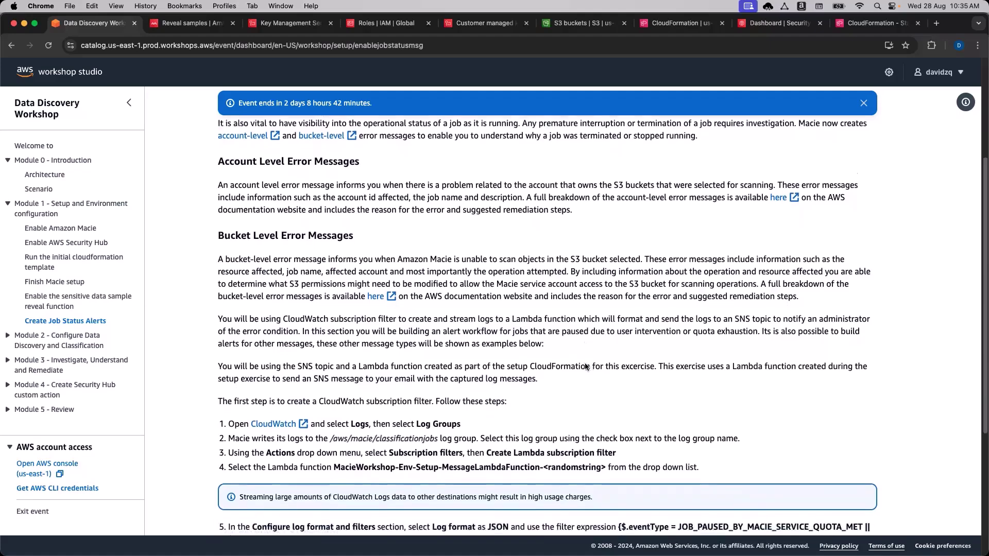
{"action": "scroll", "coordinate": [585, 366], "scroll_direction": "down", "scroll_amount": 5}
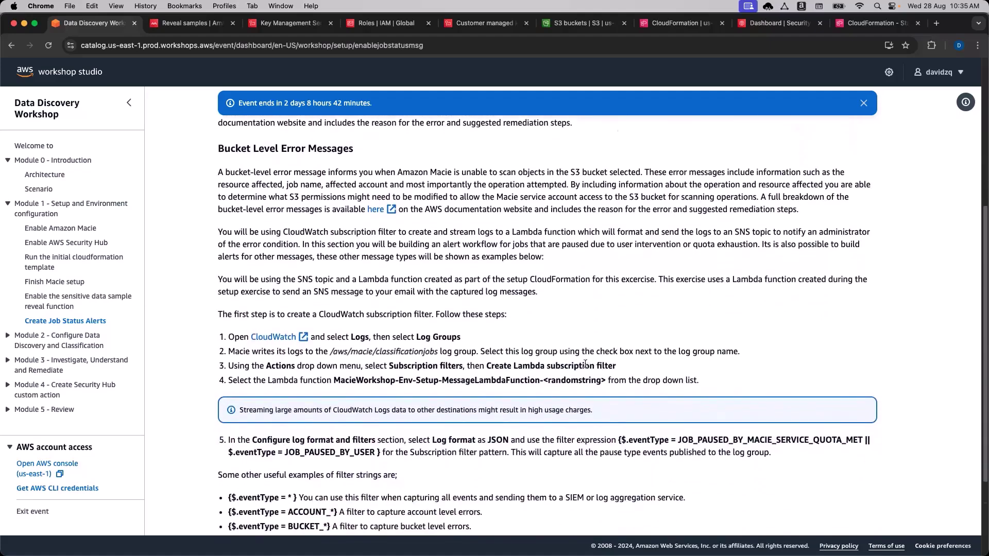
{"action": "scroll", "coordinate": [585, 364], "scroll_direction": "down", "scroll_amount": 1}
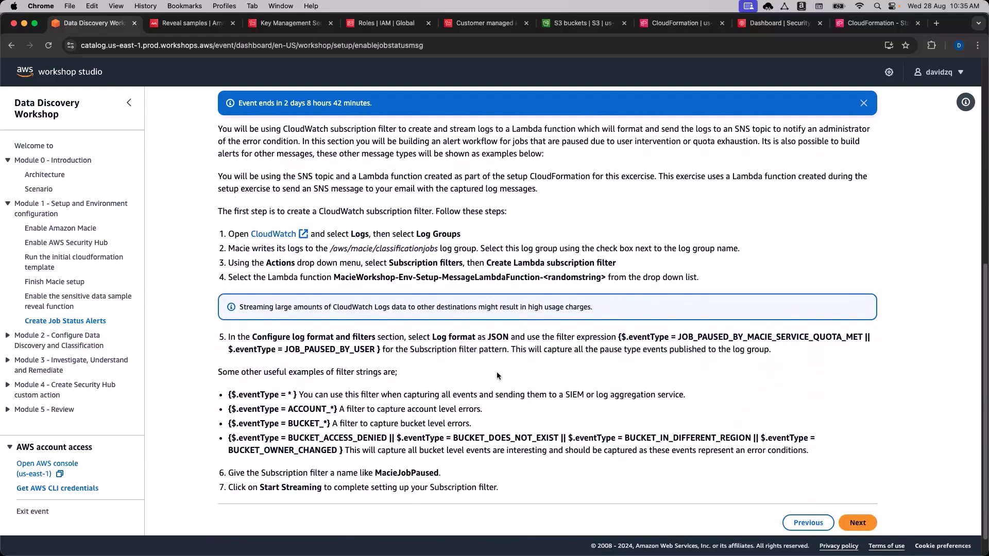
{"action": "scroll", "coordinate": [496, 375], "scroll_direction": "down", "scroll_amount": 1}
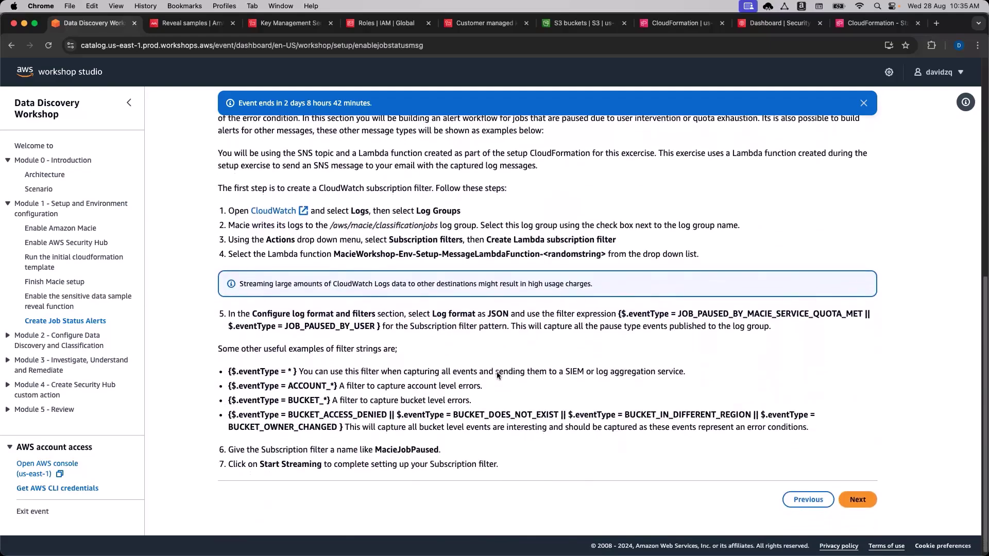
{"action": "left_click", "coordinate": [271, 209]}
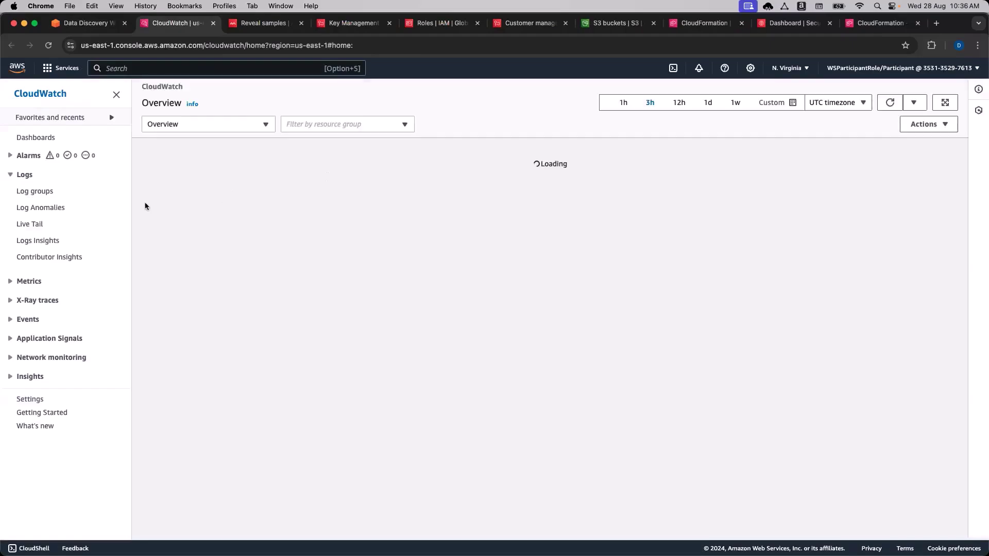
Go to CloudWatch Logs > Log groups and open /aws/macie/classificationjobs.
{"action": "left_click", "coordinate": [12, 175]}
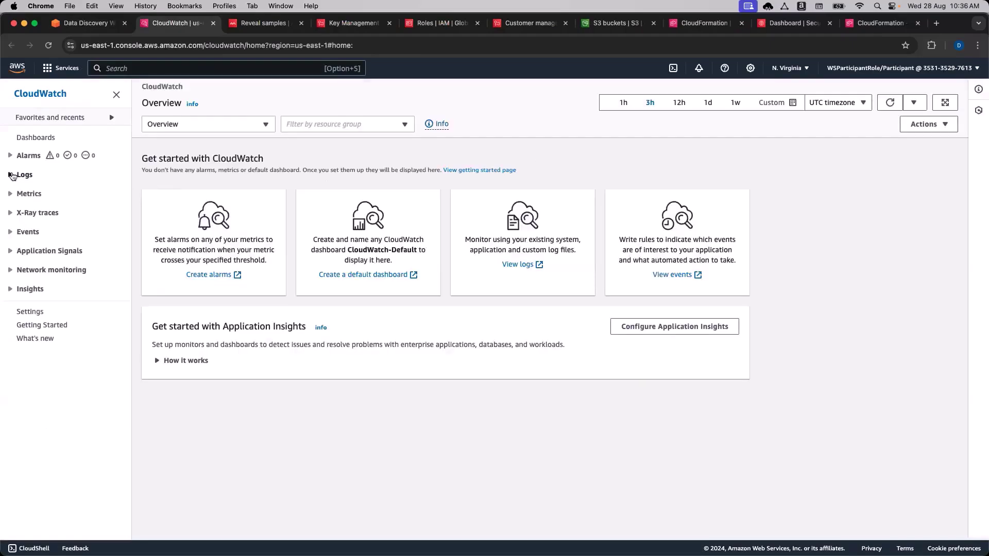
{"action": "left_click", "coordinate": [11, 194]}
{"action": "left_click", "coordinate": [11, 194]}
{"action": "left_click", "coordinate": [14, 176]}
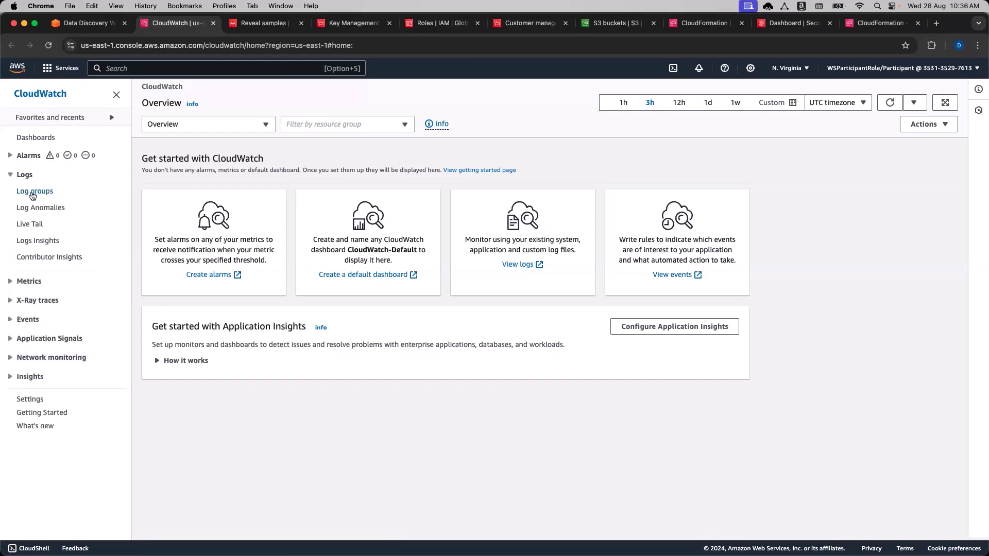
{"action": "left_click", "coordinate": [33, 192]}
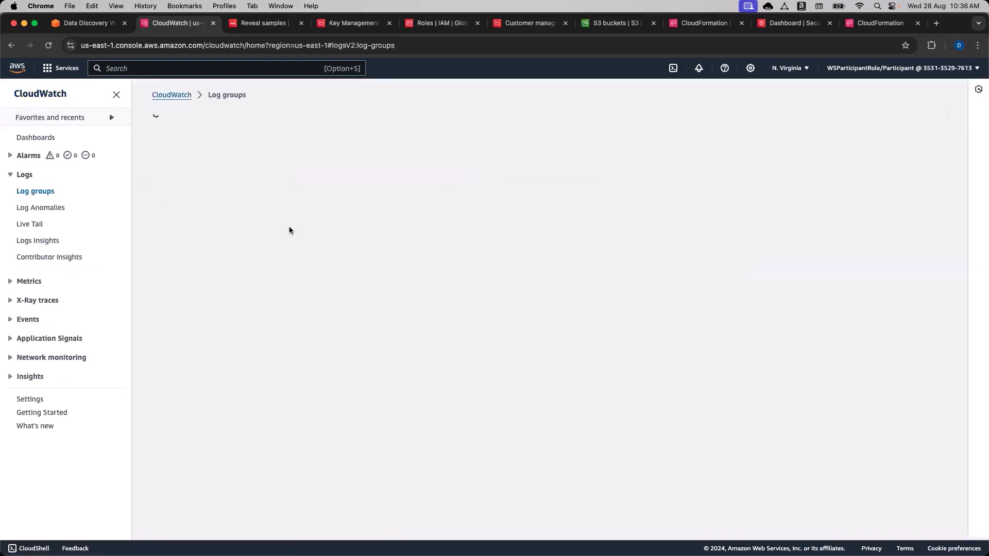
{"action": "left_click_drag", "start_coordinate": [315, 231], "coordinate": [199, 233]}
{"action": "left_click", "coordinate": [234, 283]}
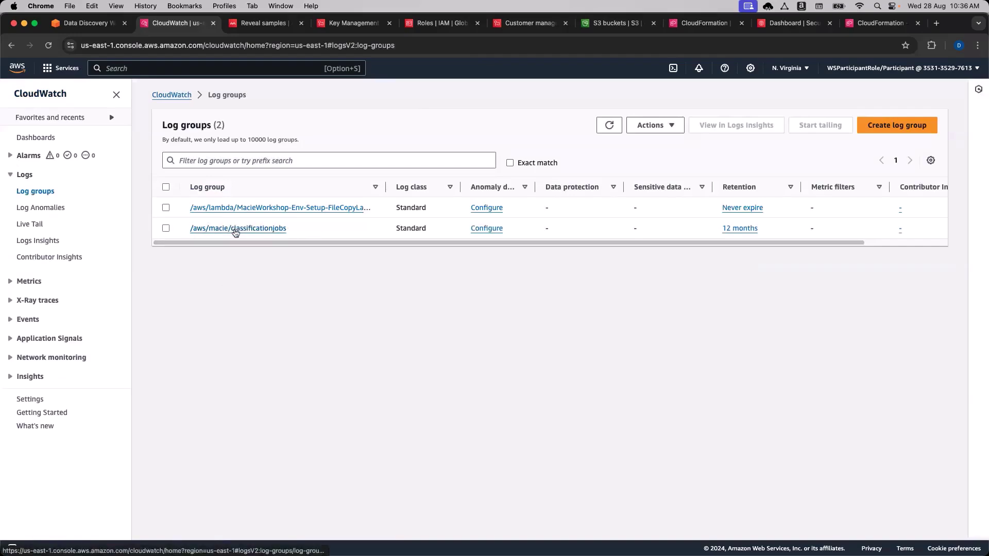
{"action": "left_click", "coordinate": [235, 228]}
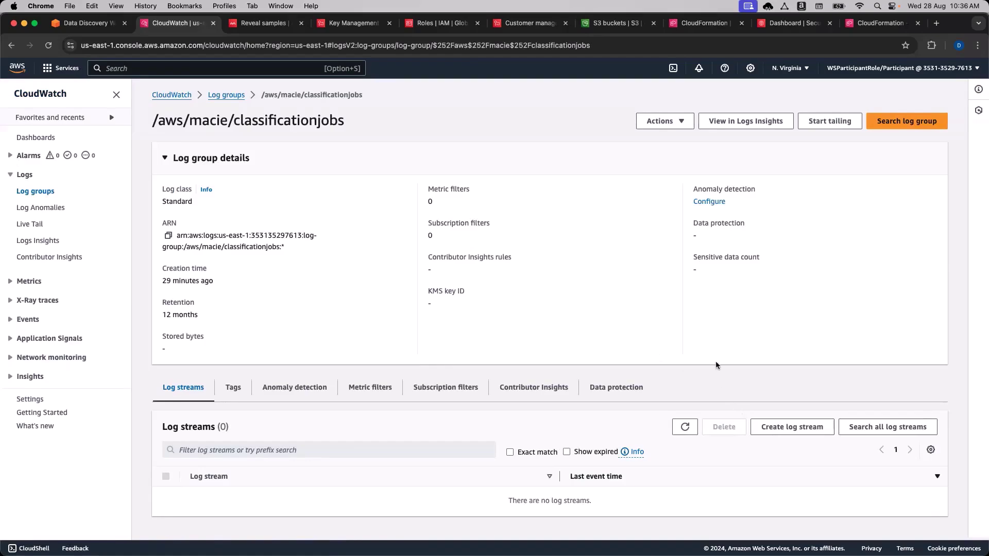
Recheck the workshop, reopen /aws/macie/classificationjobs, and show its Actions menu.
{"action": "left_click", "coordinate": [88, 23]}
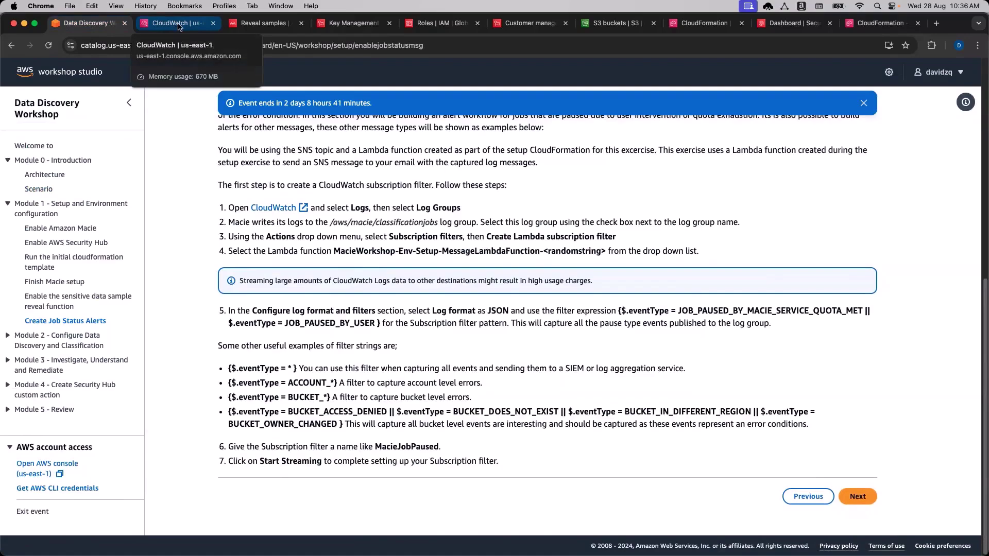
{"action": "left_click", "coordinate": [178, 27]}
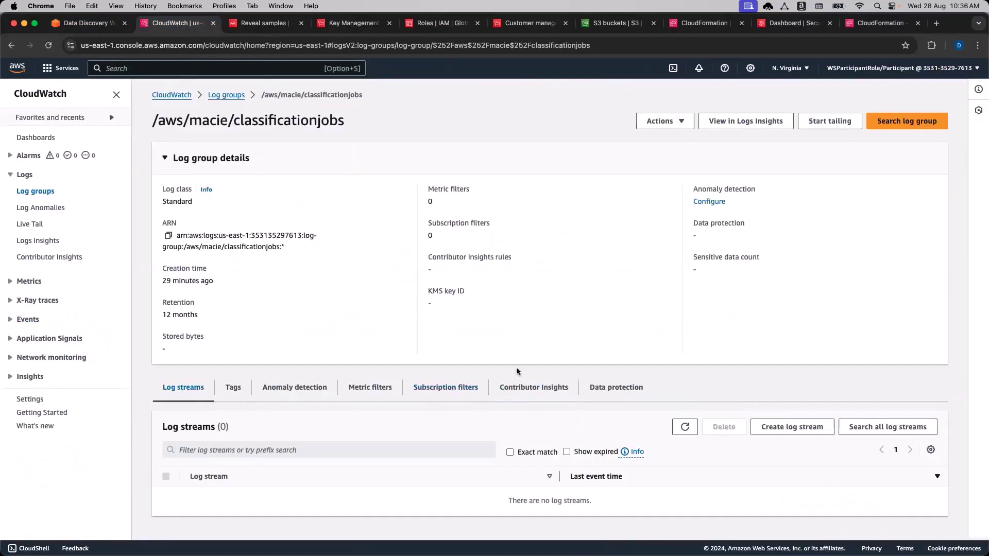
{"action": "left_click", "coordinate": [44, 195]}
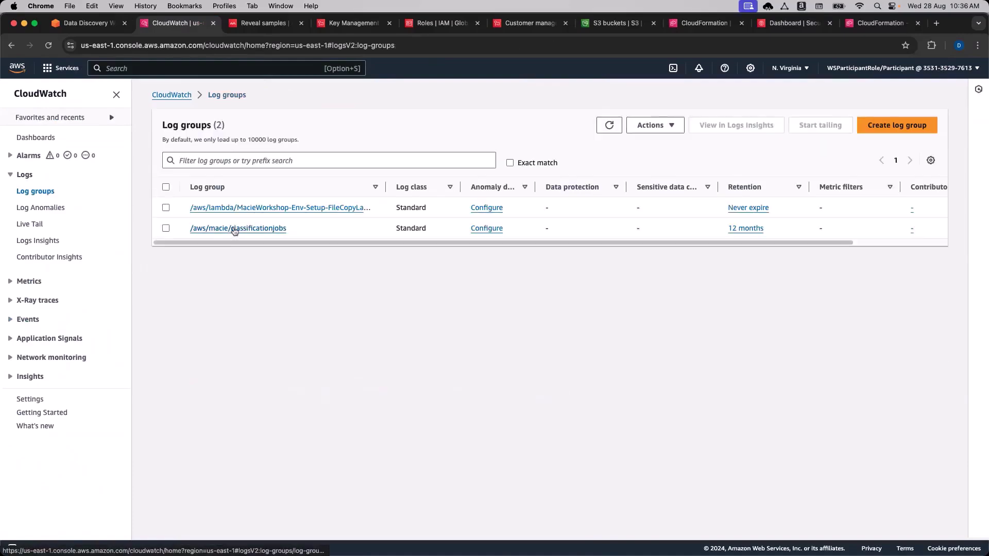
{"action": "left_click", "coordinate": [235, 229]}
{"action": "left_click", "coordinate": [667, 127]}
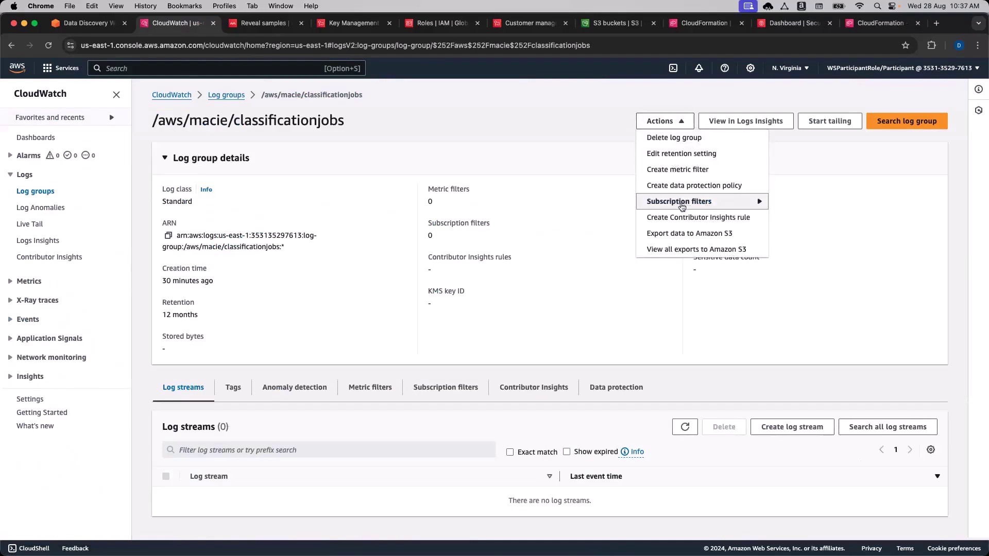
Start a Lambda subscription filter from Subscription filters and review the empty form.
{"action": "mouse_move", "coordinate": [682, 205]}
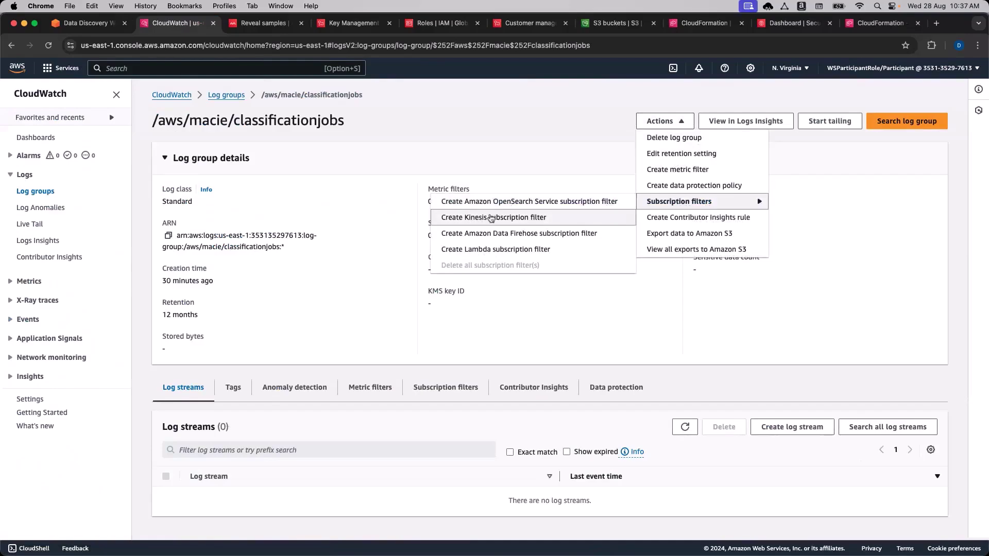
{"action": "left_click", "coordinate": [525, 250]}
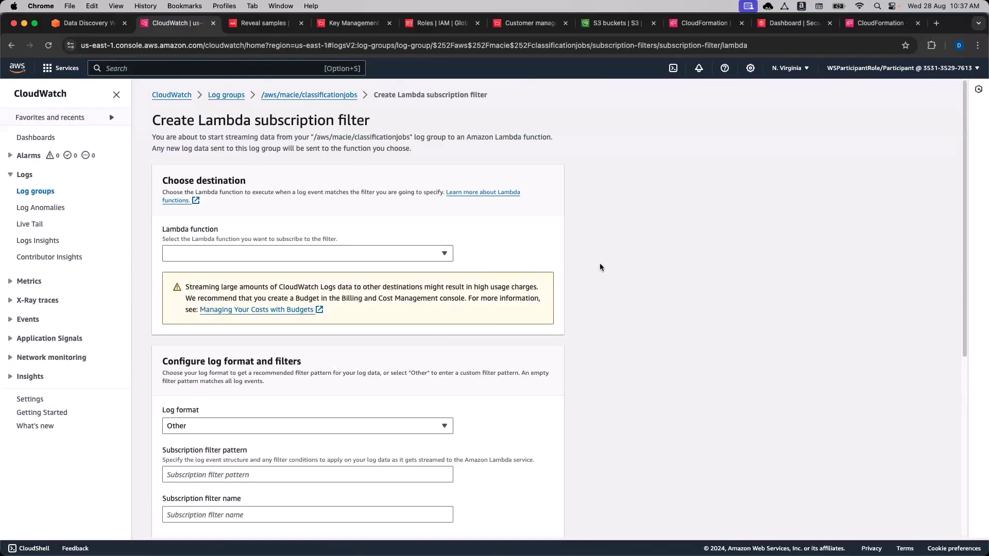
{"action": "scroll", "coordinate": [607, 281], "scroll_direction": "down", "scroll_amount": 3}
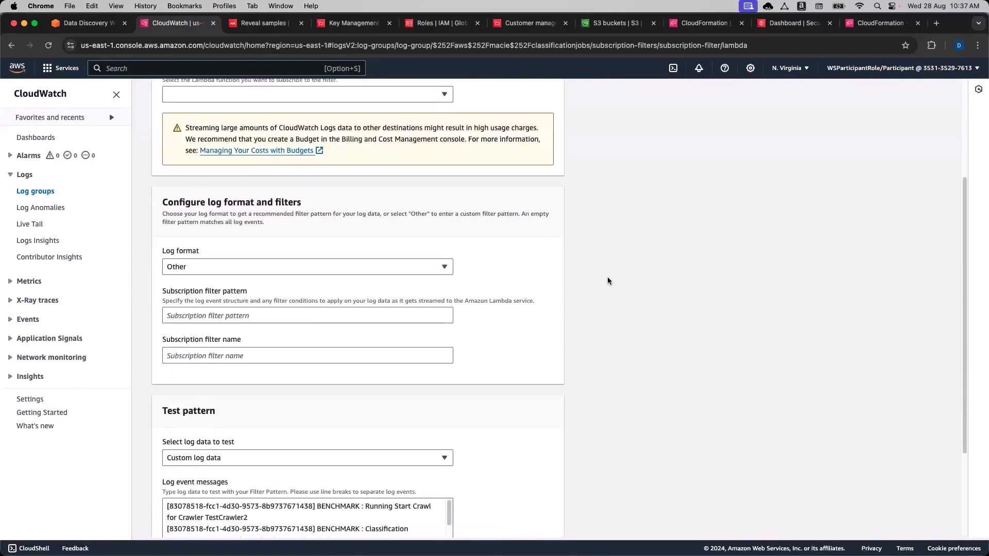
{"action": "scroll", "coordinate": [608, 281], "scroll_direction": "up", "scroll_amount": 5}
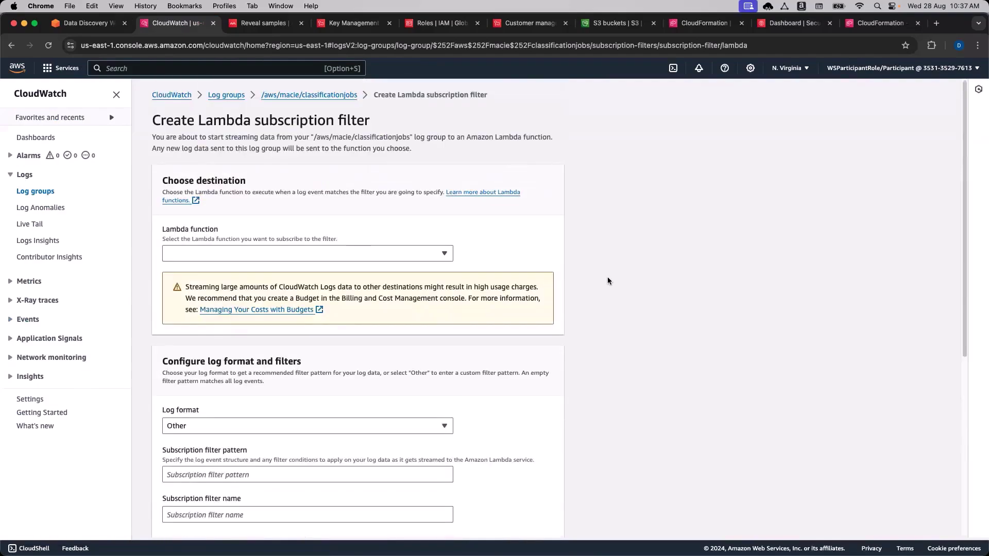
{"action": "scroll", "coordinate": [608, 280], "scroll_direction": "down", "scroll_amount": 1}
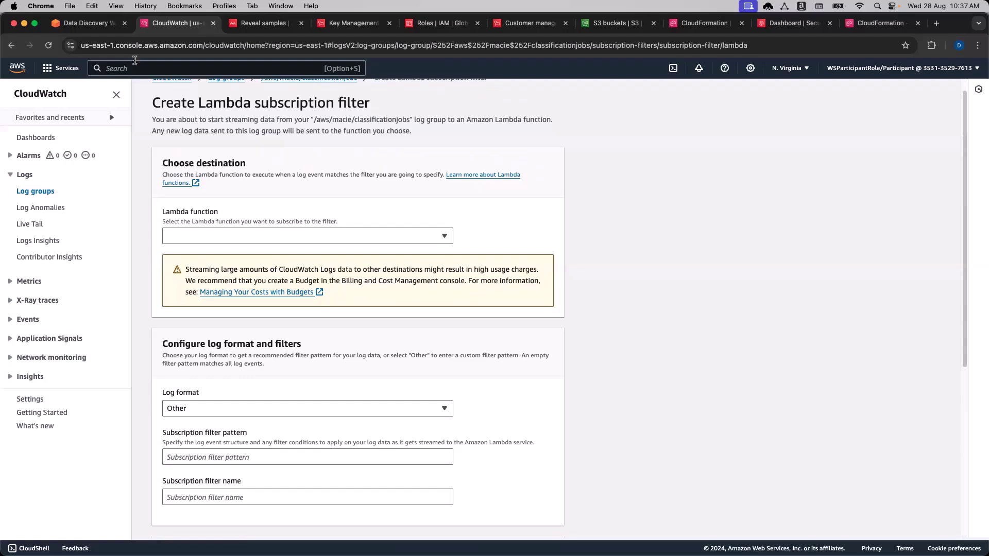
Confirm the function name in the workshop and choose MacieWorkshop-Env-Setup-MessageLambdaFunction as destination.
{"action": "left_click", "coordinate": [98, 23]}
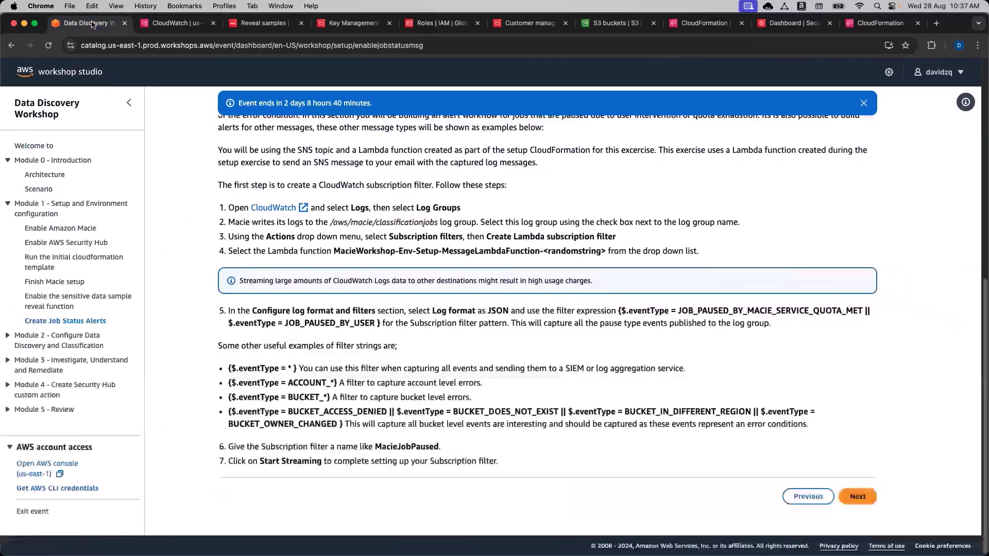
{"action": "left_click", "coordinate": [157, 46]}
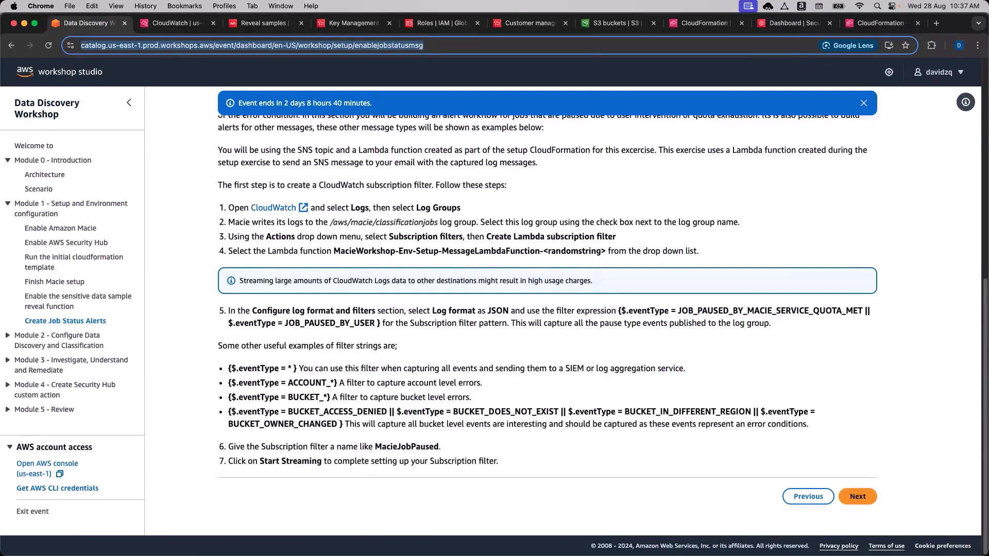
{"action": "left_click", "coordinate": [812, 335]}
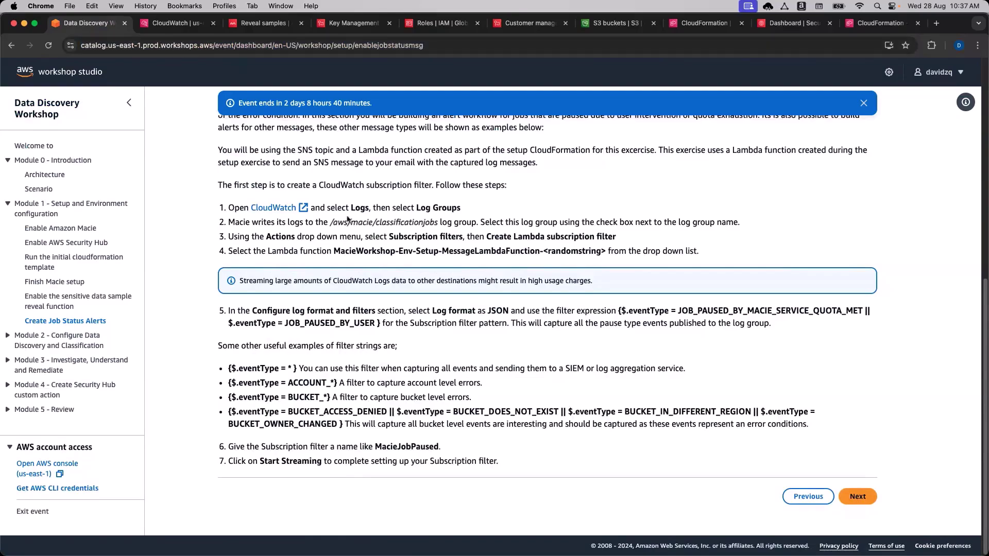
{"action": "left_click", "coordinate": [186, 30]}
{"action": "left_click", "coordinate": [293, 236]}
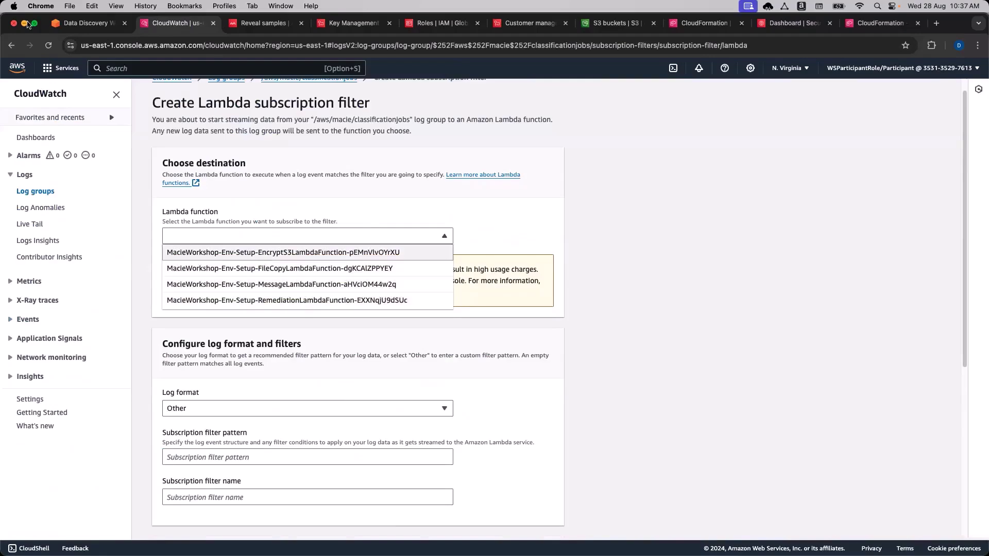
{"action": "left_click", "coordinate": [85, 22]}
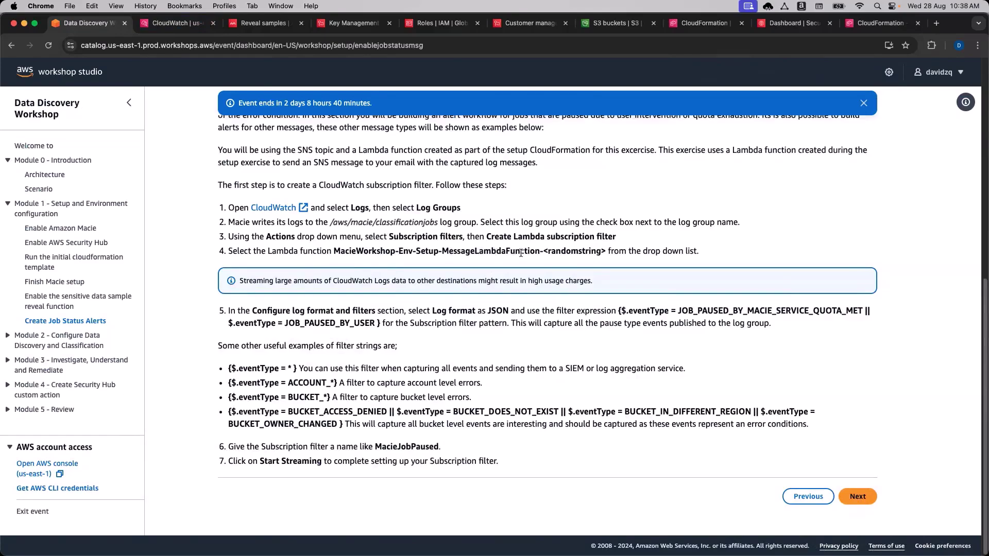
{"action": "left_click", "coordinate": [178, 23]}
{"action": "left_click", "coordinate": [383, 234]}
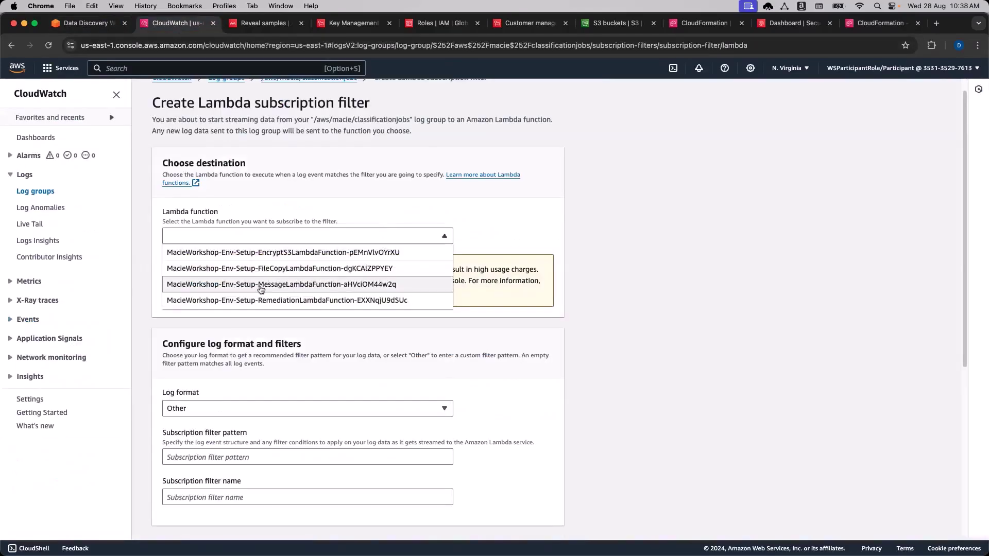
{"action": "left_click", "coordinate": [296, 285]}
{"action": "scroll", "coordinate": [607, 340], "scroll_direction": "down", "scroll_amount": 1}
{"action": "scroll", "coordinate": [606, 337], "scroll_direction": "down", "scroll_amount": 4}
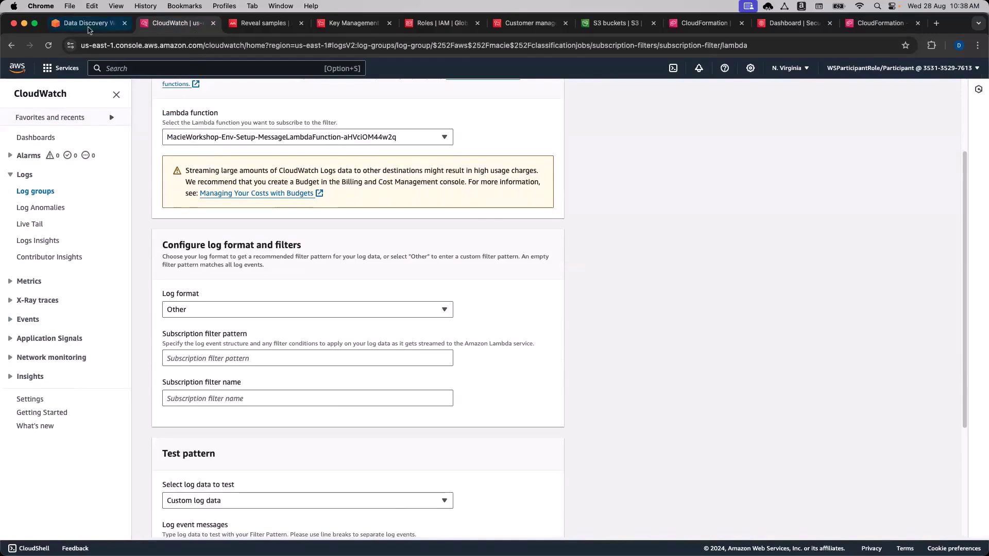
Copy the step 5 job-paused filter expression from the workshop page.
{"action": "left_click", "coordinate": [84, 23]}
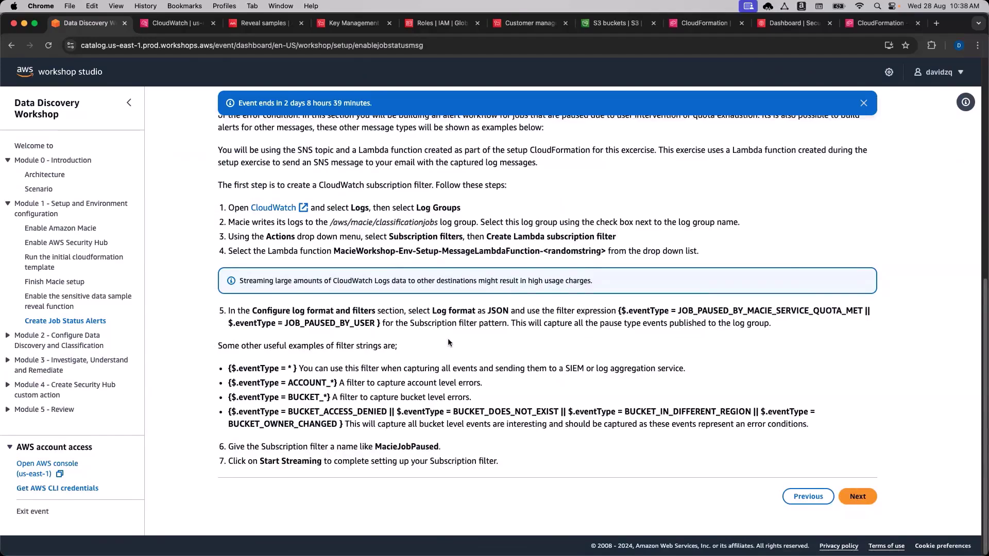
{"action": "double_click", "coordinate": [498, 311]}
{"action": "double_click", "coordinate": [589, 312]}
{"action": "double_click", "coordinate": [564, 312]}
{"action": "double_click", "coordinate": [581, 310]}
{"action": "double_click", "coordinate": [561, 312]}
{"action": "left_click", "coordinate": [620, 312]}
{"action": "left_click_drag", "start_coordinate": [620, 312], "coordinate": [380, 324]}
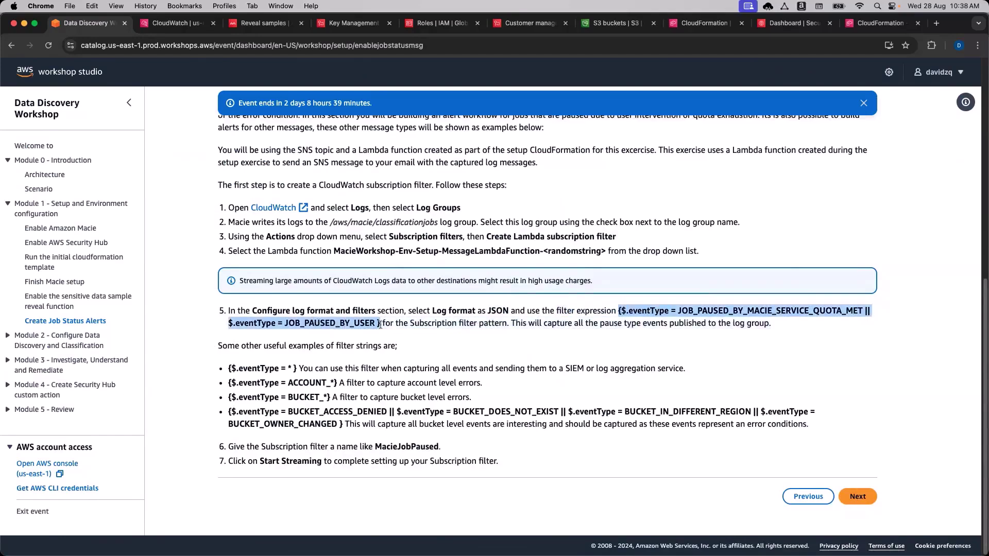
{"action": "key", "text": "super+c"}
Set log format to JSON, paste the pattern, and add the missing leading '{'.
{"action": "key", "text": "ctrl+Tab"}
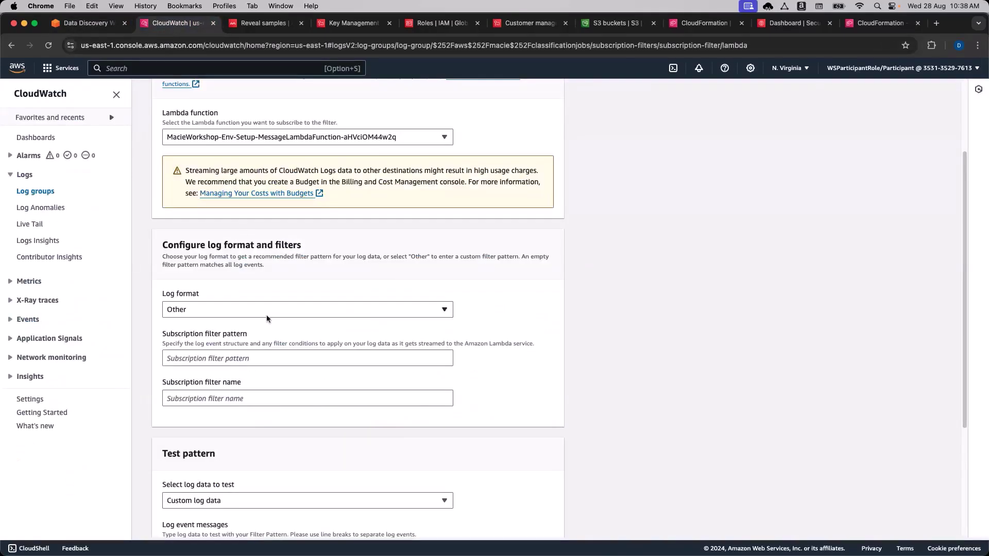
{"action": "left_click", "coordinate": [253, 309]}
{"action": "left_click", "coordinate": [251, 388]}
{"action": "left_click", "coordinate": [227, 358]}
{"action": "key", "text": "super+v"}
{"action": "left_click_drag", "start_coordinate": [452, 360], "coordinate": [153, 358]}
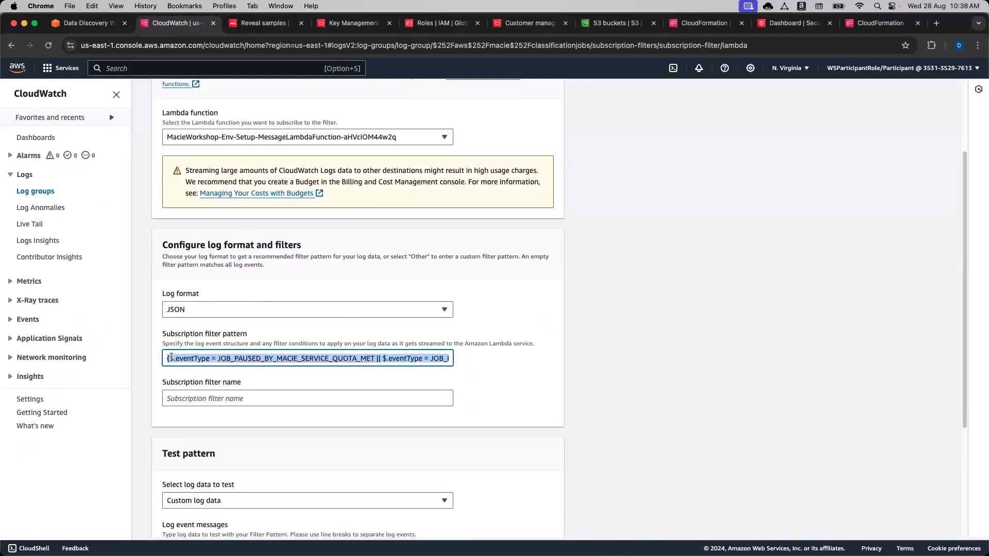
{"action": "left_click", "coordinate": [169, 358]}
{"action": "type", "text": "{"}
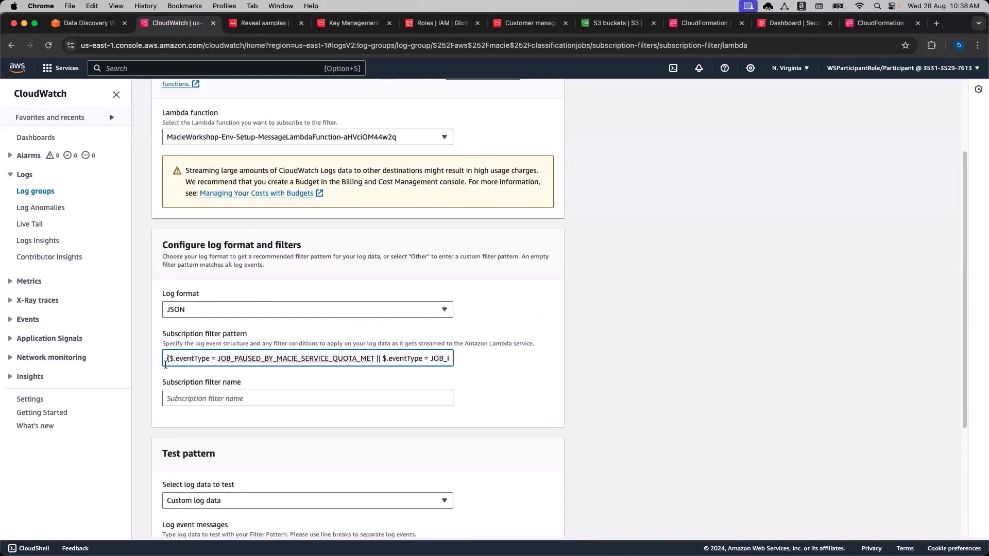
{"action": "key", "text": "super+Right"}
{"action": "left_click", "coordinate": [448, 360]}
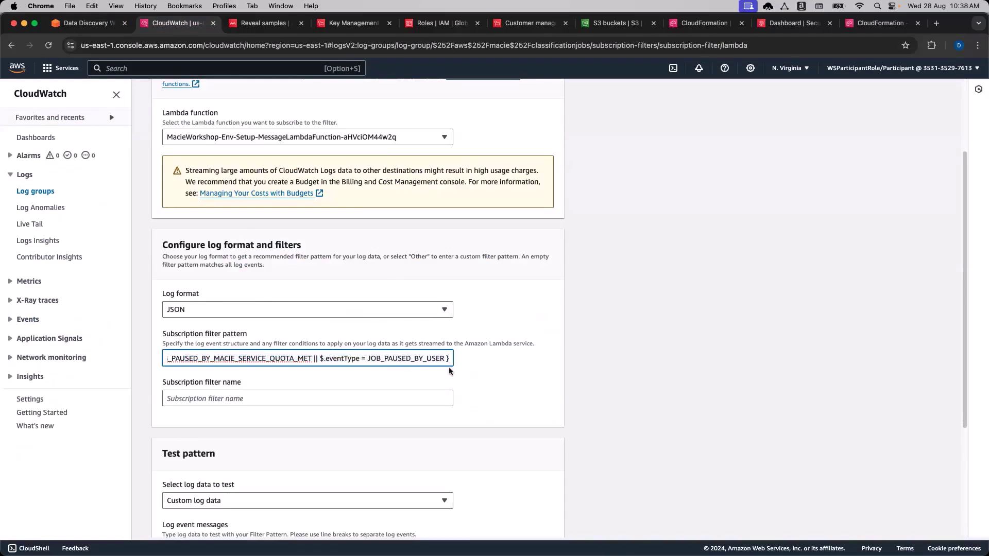
{"action": "left_click", "coordinate": [737, 383]}
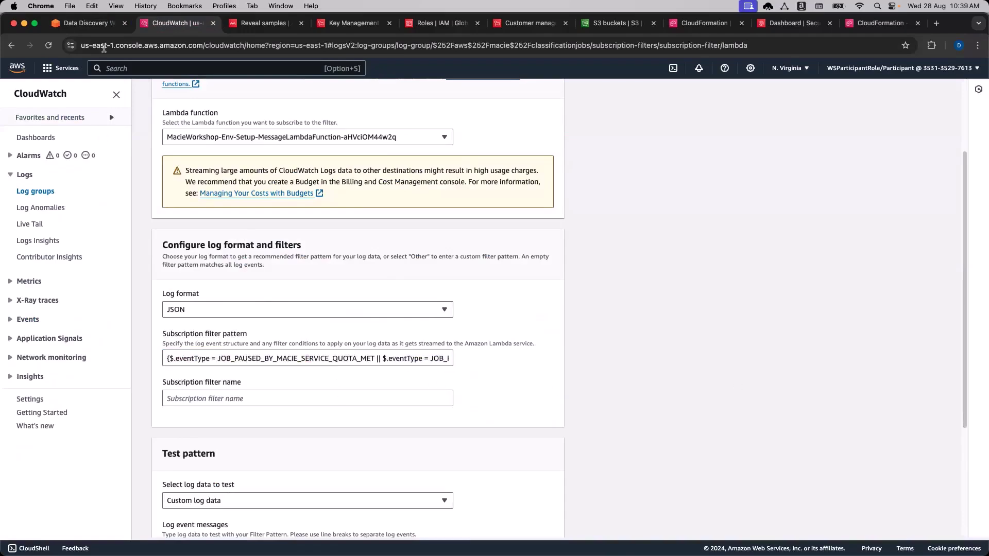
Copy MacieJobPaused from the workshop and paste it as the subscription filter name.
{"action": "left_click", "coordinate": [101, 30]}
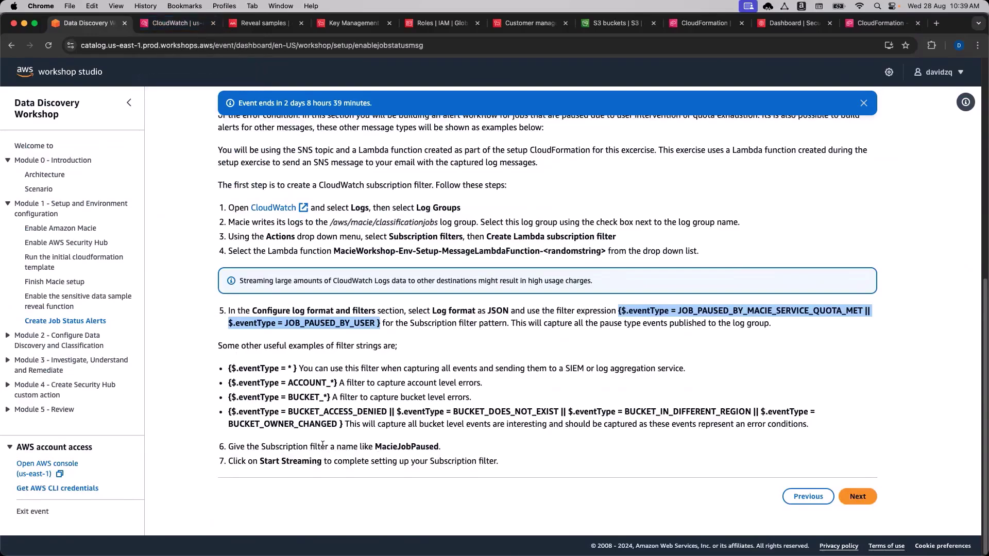
{"action": "left_click", "coordinate": [372, 447]}
{"action": "double_click", "coordinate": [407, 448]}
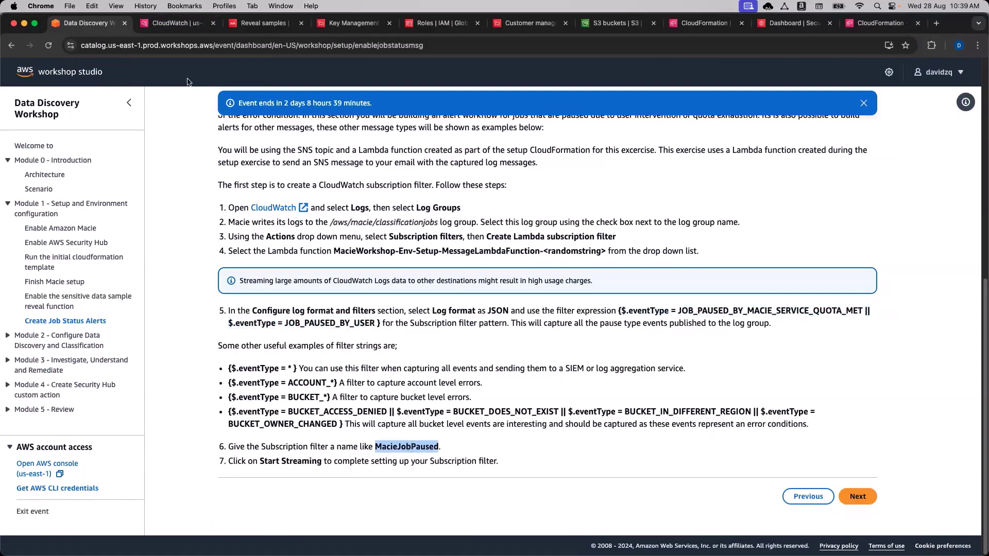
{"action": "left_click", "coordinate": [175, 23]}
{"action": "left_click", "coordinate": [225, 395]}
{"action": "key", "text": "super+v"}
{"action": "left_click", "coordinate": [477, 419]}
{"action": "scroll", "coordinate": [672, 403], "scroll_direction": "down", "scroll_amount": 2}
{"action": "scroll", "coordinate": [673, 408], "scroll_direction": "down", "scroll_amount": 3}
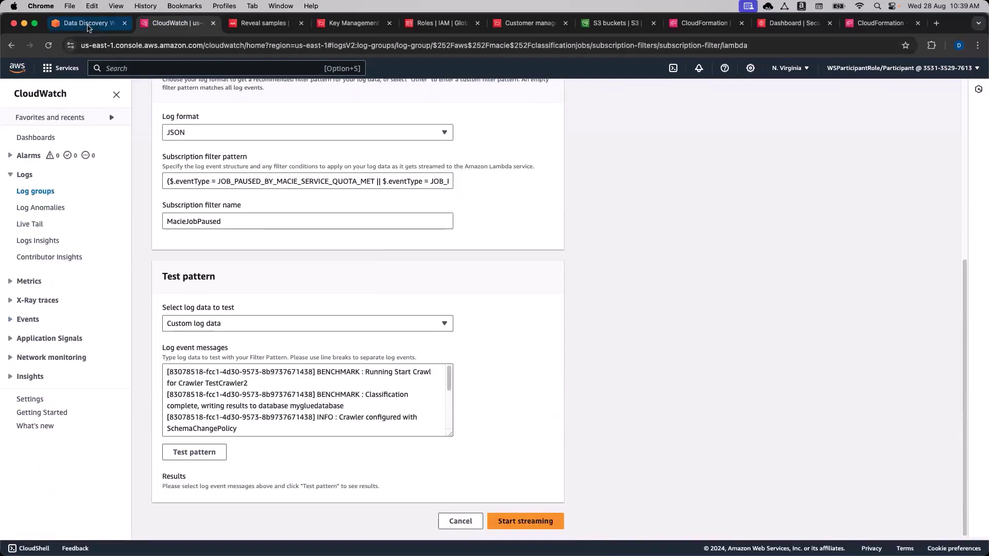
{"action": "left_click", "coordinate": [89, 24]}
{"action": "left_click", "coordinate": [153, 26]}
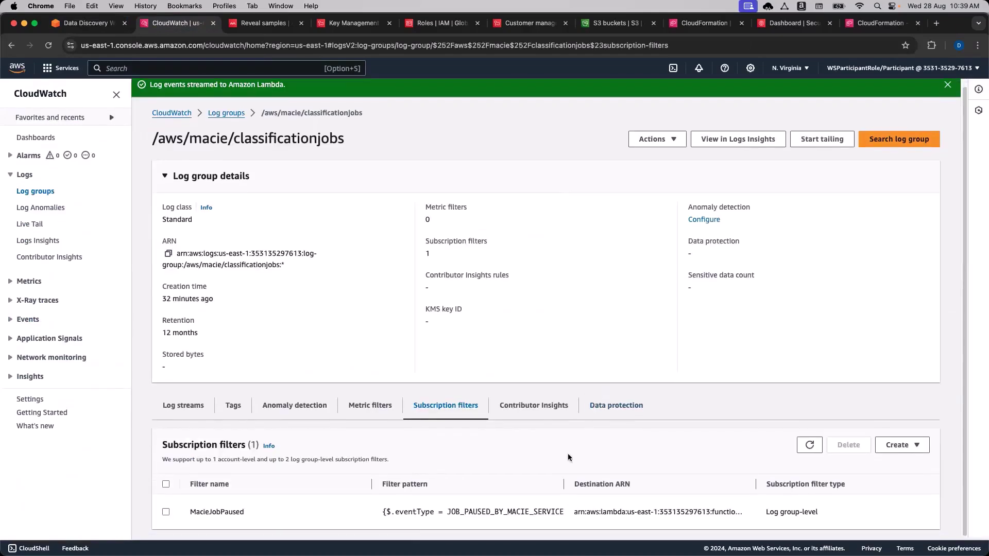
{"action": "left_click", "coordinate": [89, 28]}
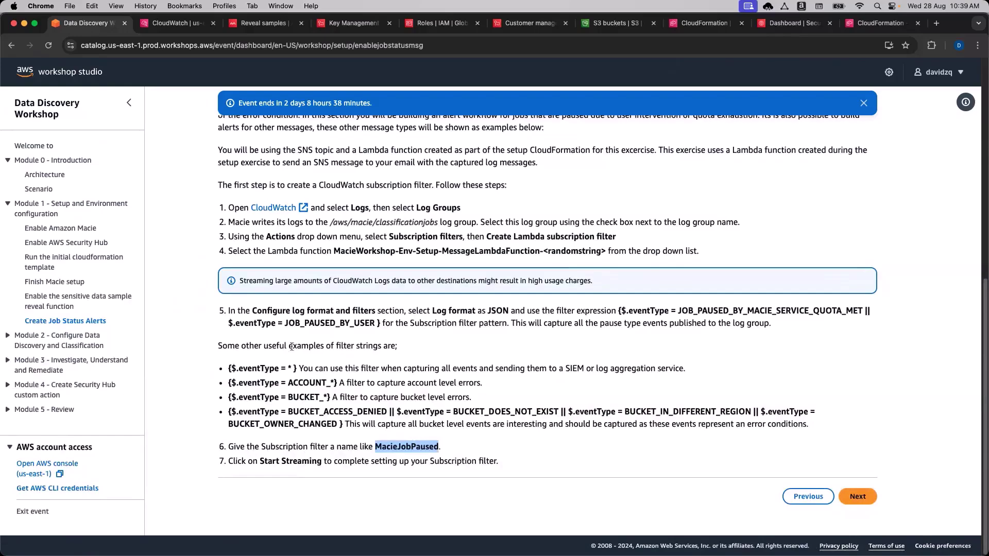
{"action": "left_click", "coordinate": [282, 345]}
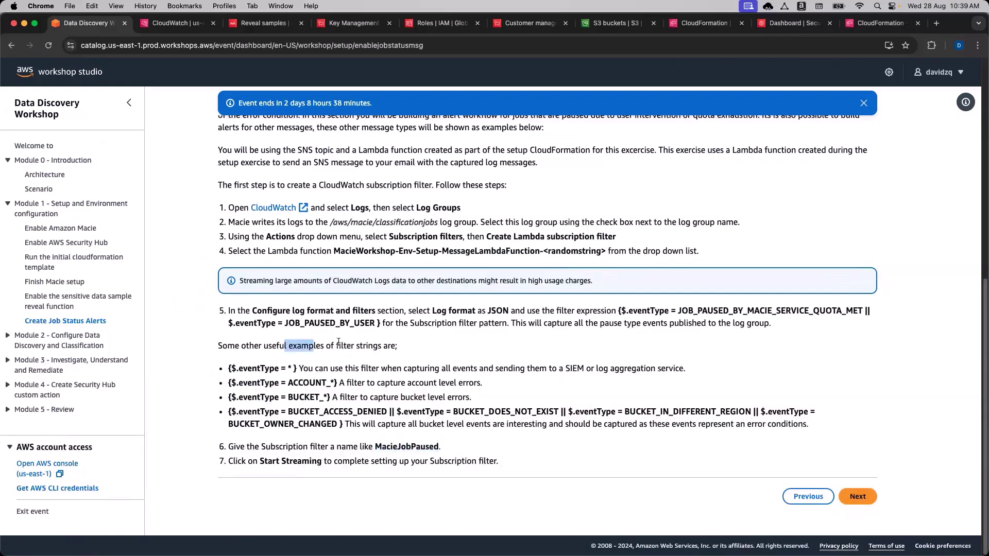
{"action": "left_click_drag", "start_coordinate": [228, 368], "coordinate": [239, 370]}
{"action": "left_click", "coordinate": [239, 370]}
{"action": "left_click_drag", "start_coordinate": [557, 369], "coordinate": [583, 370]}
{"action": "left_click", "coordinate": [583, 370]}
{"action": "double_click", "coordinate": [459, 384]}
{"action": "left_click", "coordinate": [330, 396]}
{"action": "left_click_drag", "start_coordinate": [814, 428], "coordinate": [230, 365]}
{"action": "left_click", "coordinate": [230, 364]}
{"action": "left_click", "coordinate": [175, 22]}
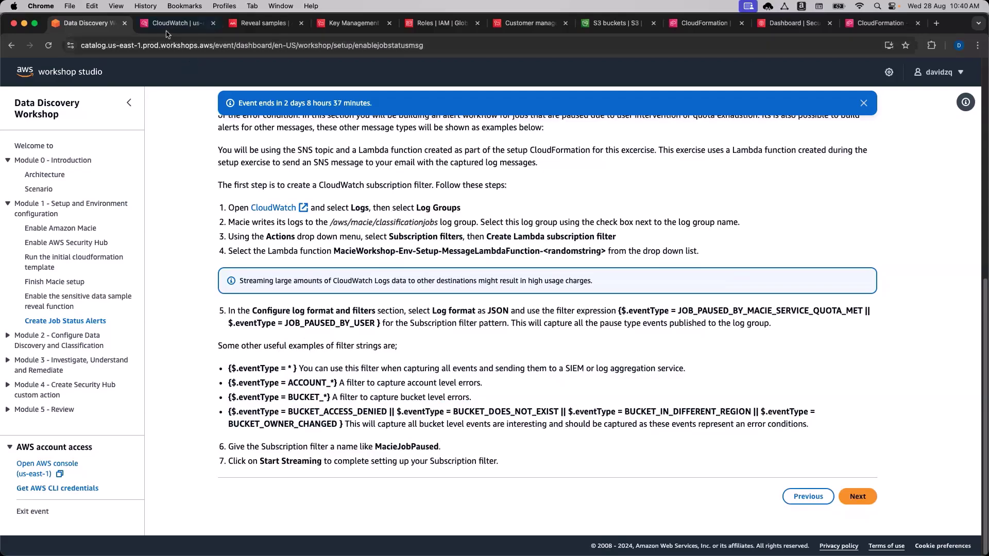
{"action": "scroll", "coordinate": [289, 474], "scroll_direction": "up", "scroll_amount": 1}
{"action": "scroll", "coordinate": [289, 477], "scroll_direction": "down", "scroll_amount": 1}
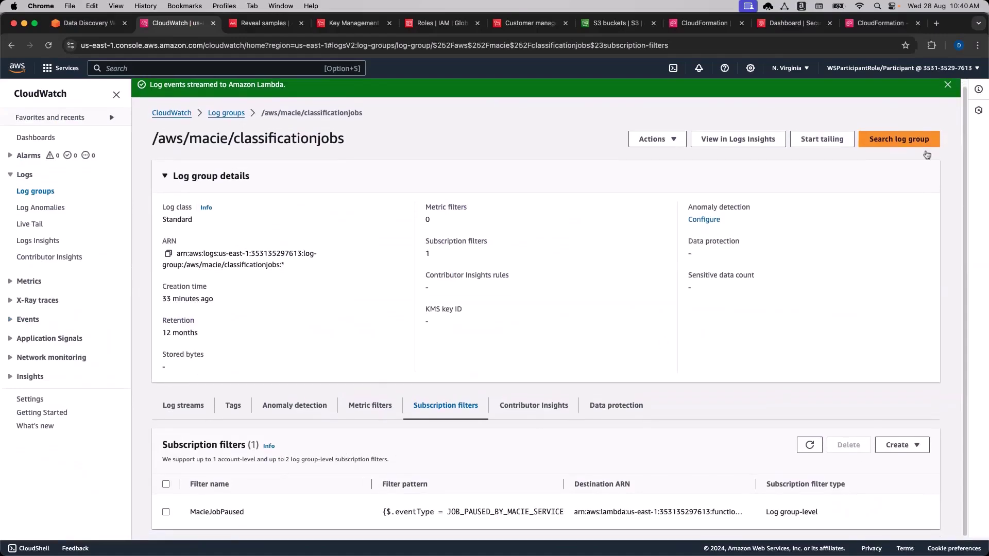
Start a new Lambda subscription filter targeting the message-sending Lambda function.
{"action": "left_click", "coordinate": [672, 139]}
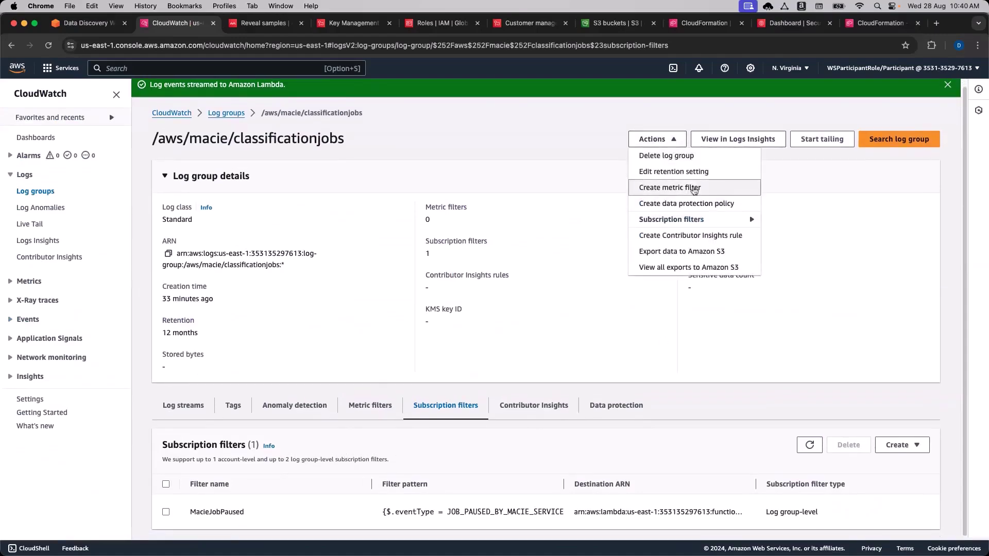
{"action": "left_click", "coordinate": [698, 221]}
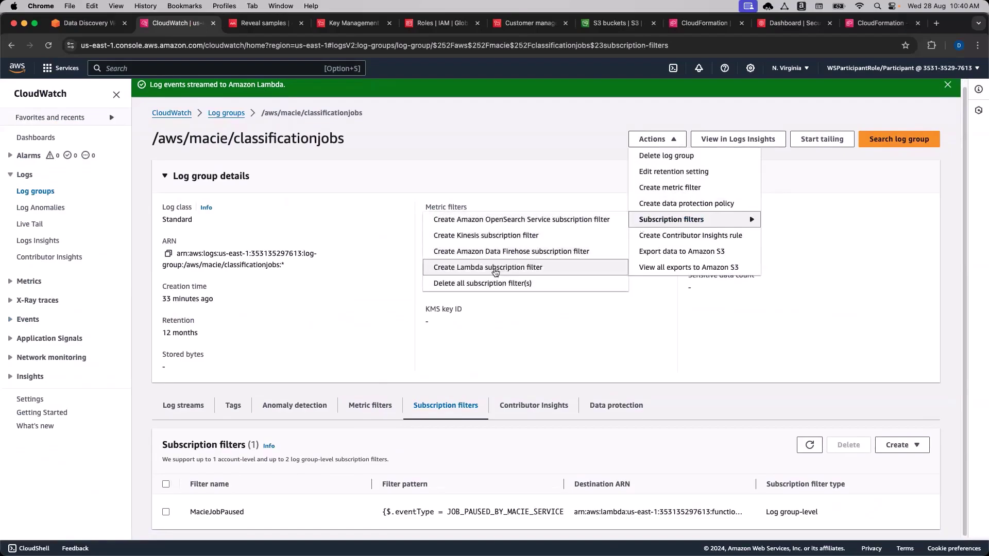
{"action": "left_click", "coordinate": [466, 272]}
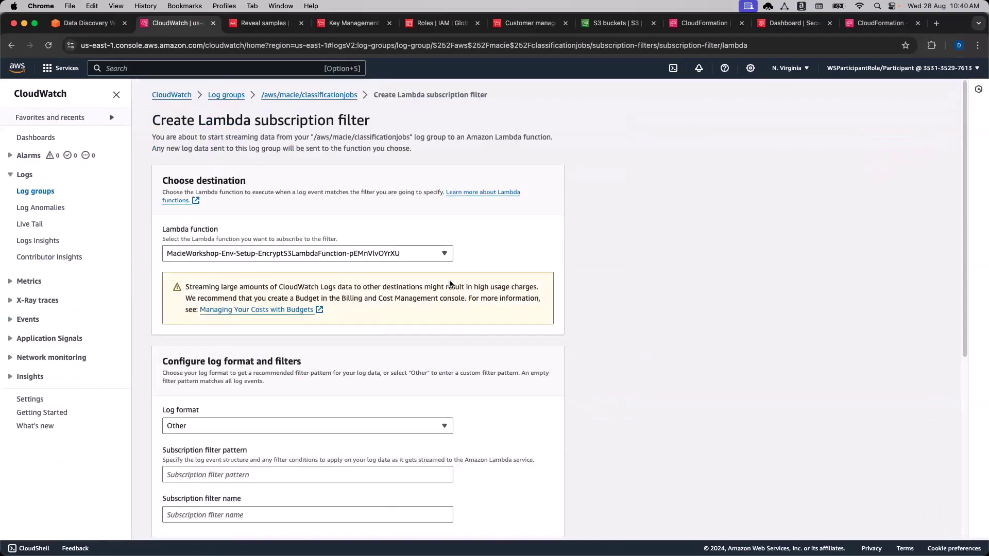
{"action": "left_click", "coordinate": [315, 255]}
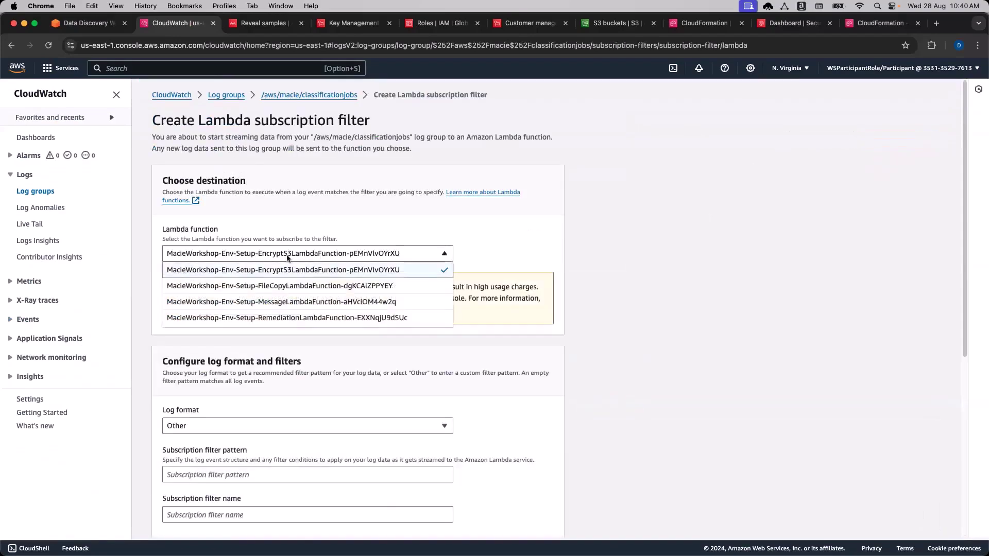
{"action": "left_click", "coordinate": [322, 308]}
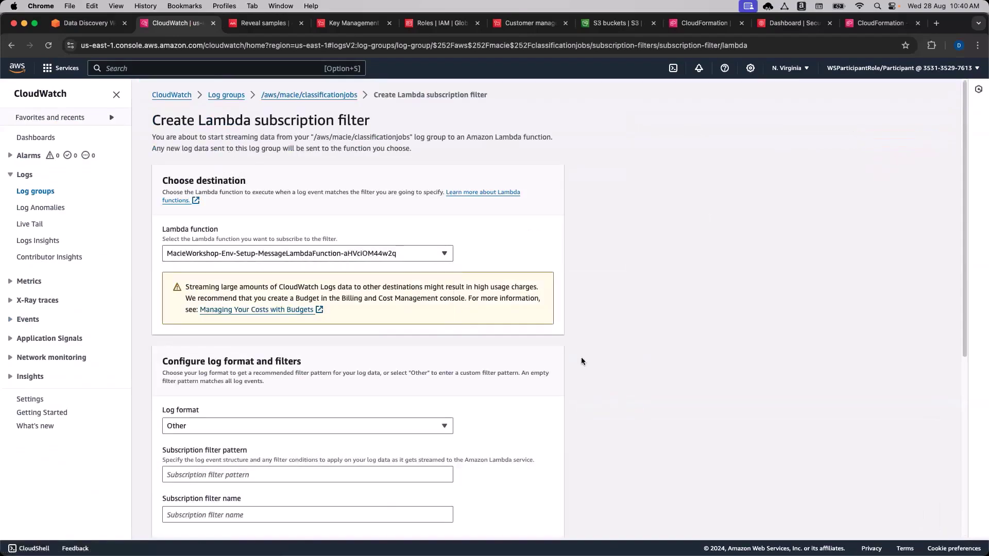
Set log format to JSON and paste the step 5 job-paused filter pattern.
{"action": "scroll", "coordinate": [581, 357], "scroll_direction": "down", "scroll_amount": 5}
{"action": "left_click", "coordinate": [434, 236]}
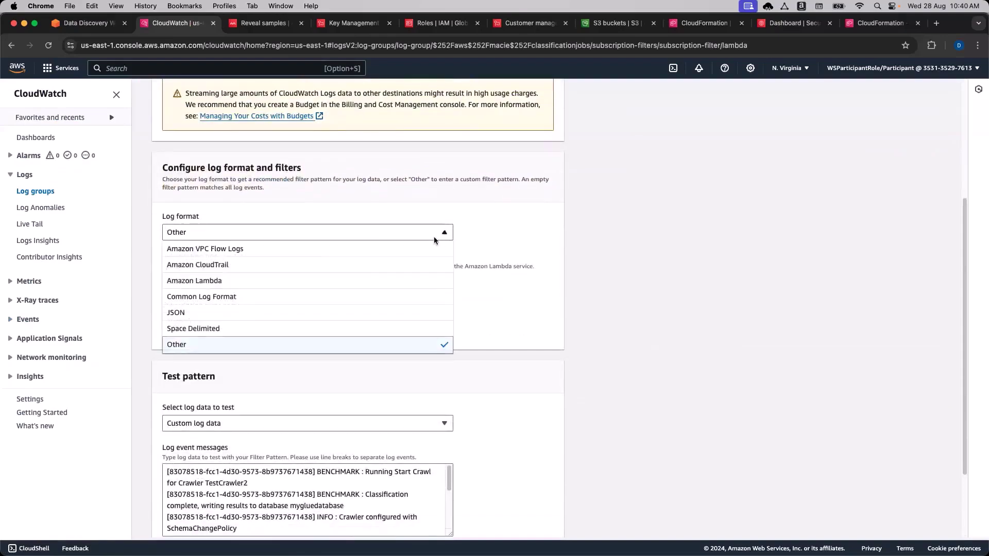
{"action": "left_click", "coordinate": [340, 313]}
{"action": "left_click", "coordinate": [244, 281]}
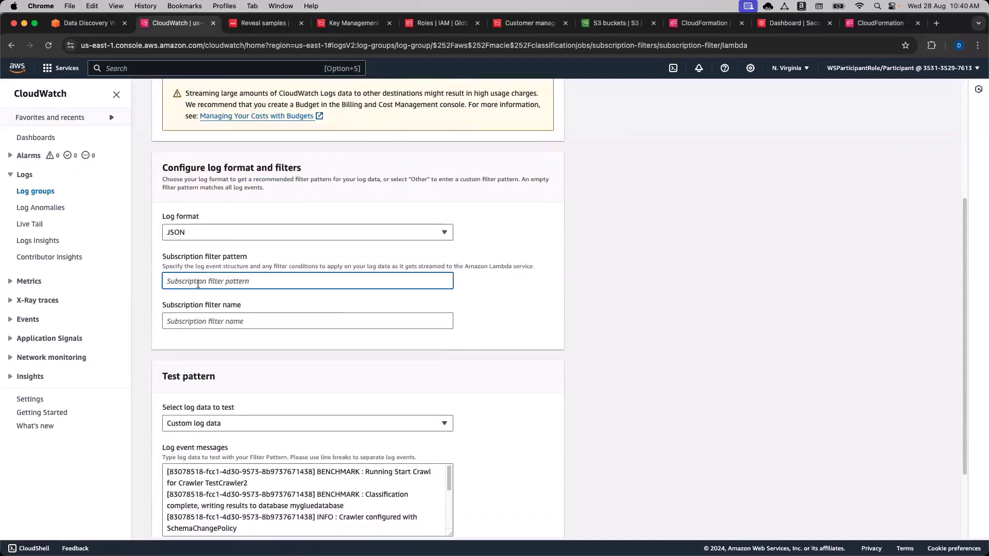
{"action": "left_click", "coordinate": [98, 29]}
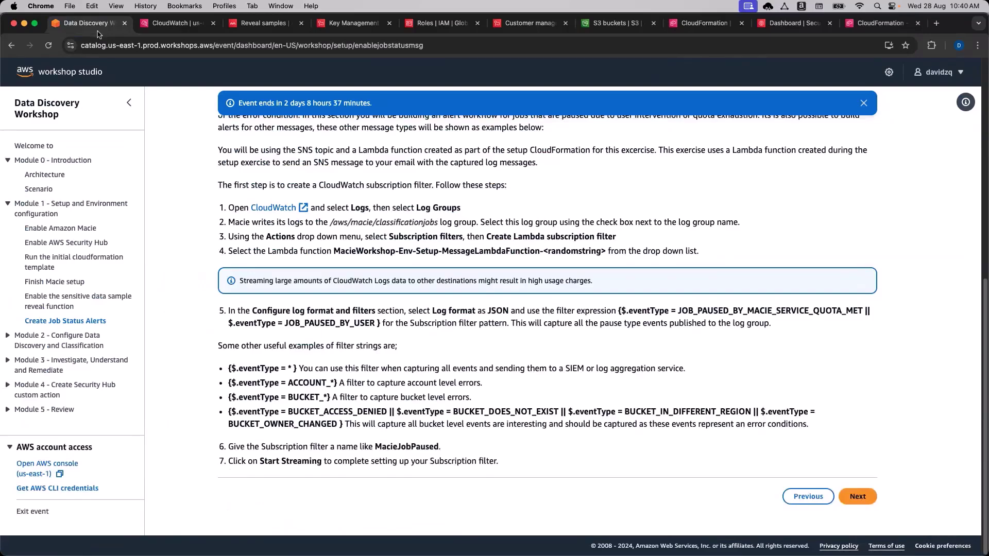
{"action": "left_click_drag", "start_coordinate": [618, 311], "coordinate": [380, 325]}
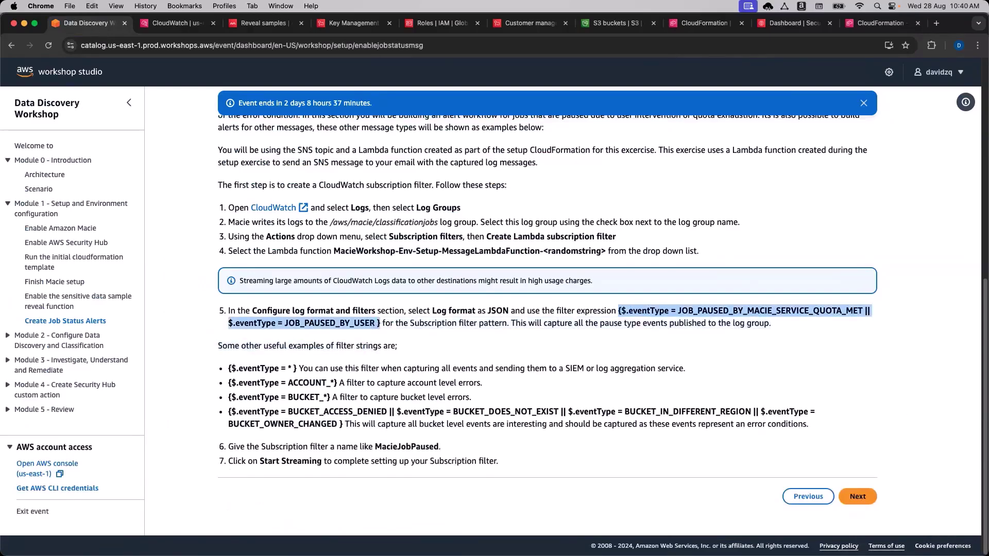
{"action": "key", "text": "super+c"}
{"action": "left_click", "coordinate": [171, 23]}
{"action": "key", "text": "super+v"}
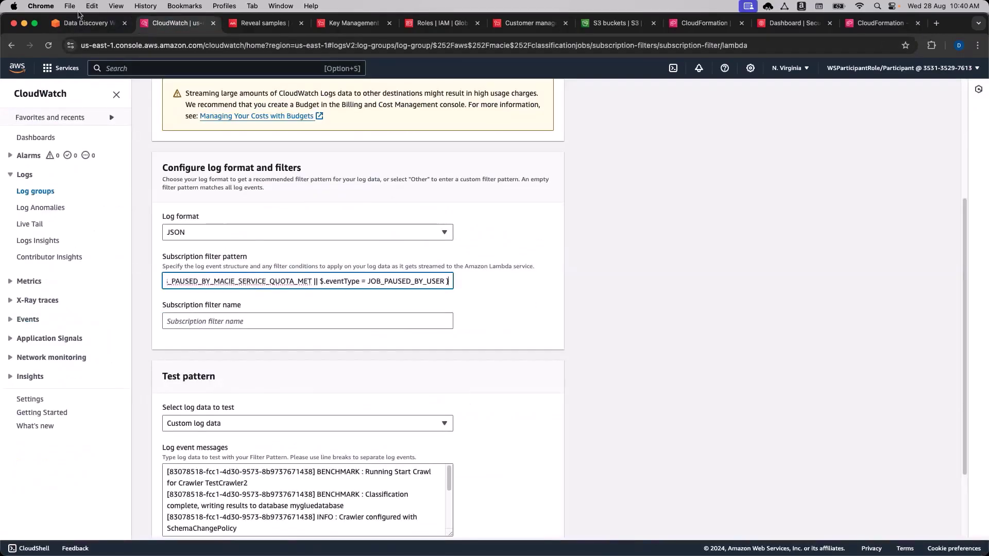
Copy MacieJobPaused from the workshop and paste it as the filter name.
{"action": "left_click", "coordinate": [90, 28]}
{"action": "double_click", "coordinate": [406, 446]}
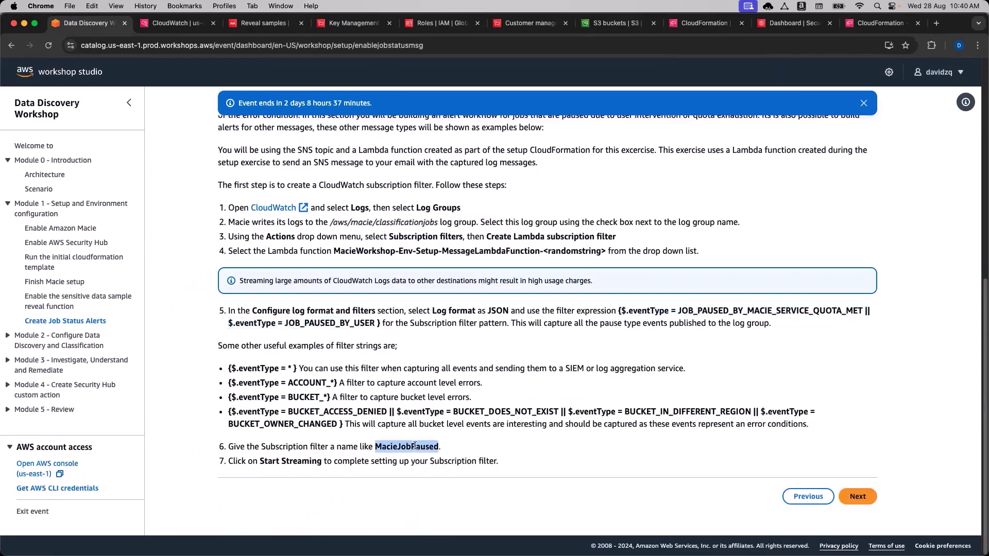
{"action": "left_click", "coordinate": [183, 26]}
{"action": "left_click", "coordinate": [274, 319]}
{"action": "key", "text": "super+v"}
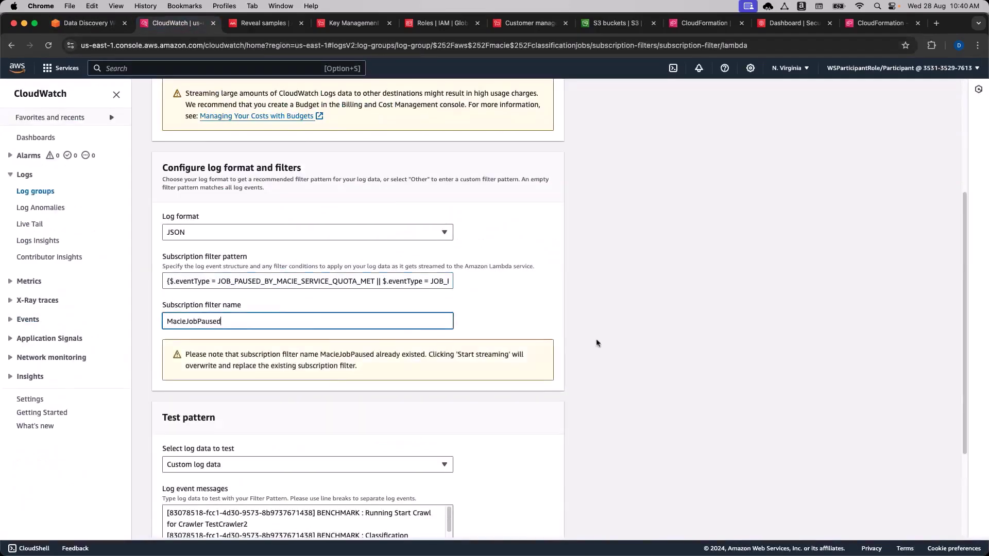
{"action": "scroll", "coordinate": [690, 332], "scroll_direction": "down", "scroll_amount": 5}
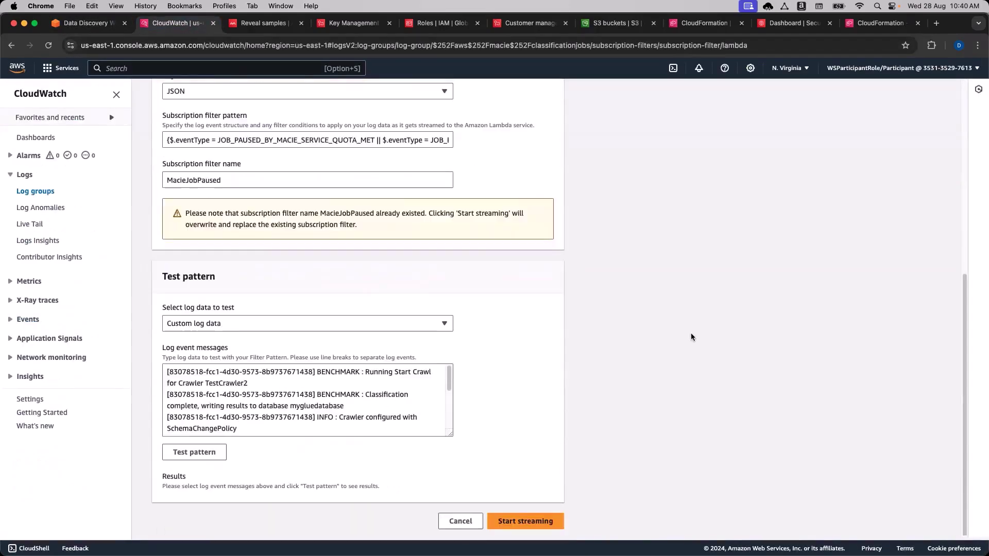
{"action": "scroll", "coordinate": [691, 334], "scroll_direction": "up", "scroll_amount": 3}
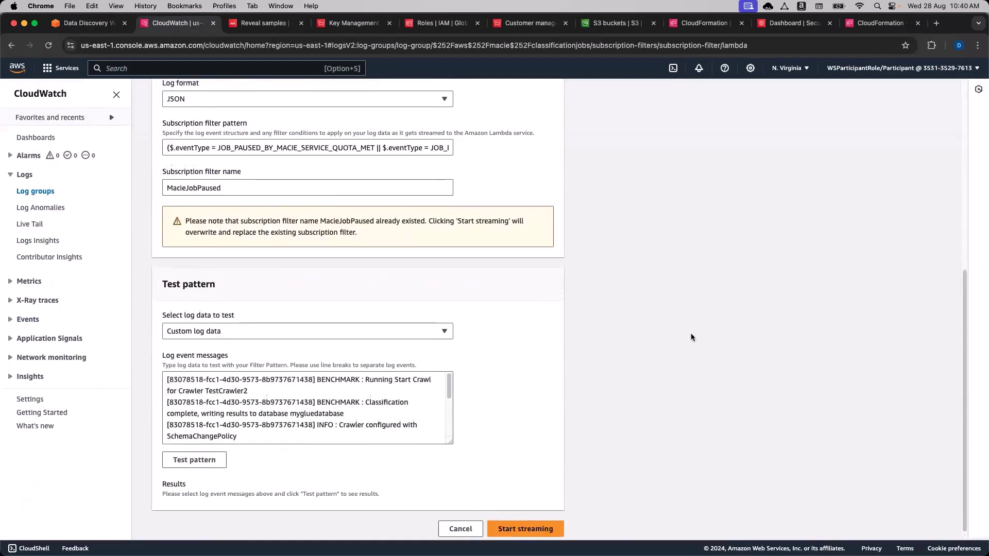
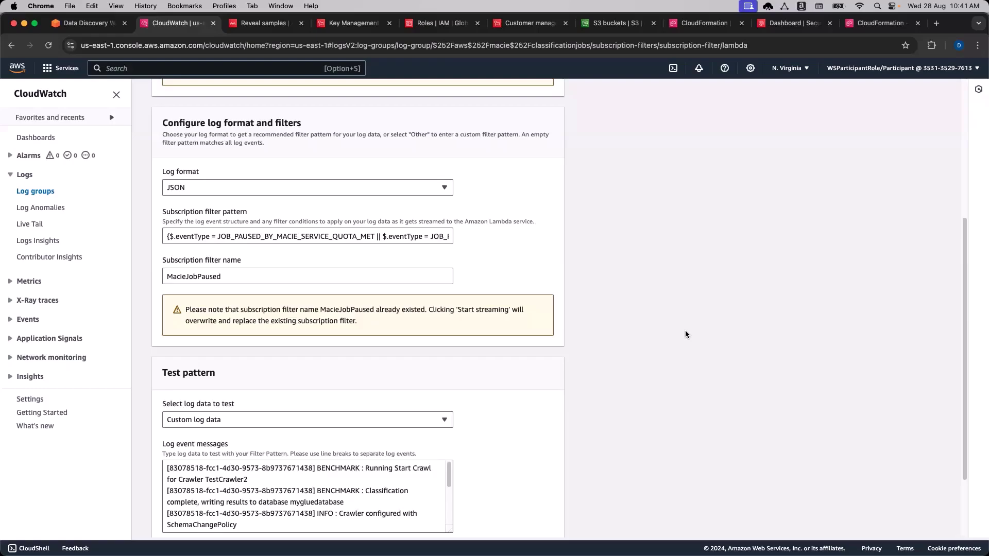
Cancel the subscription filter form, leaving the MacieJobPaused filter and its pattern unchanged.
{"action": "scroll", "coordinate": [684, 334], "scroll_direction": "down", "scroll_amount": 3}
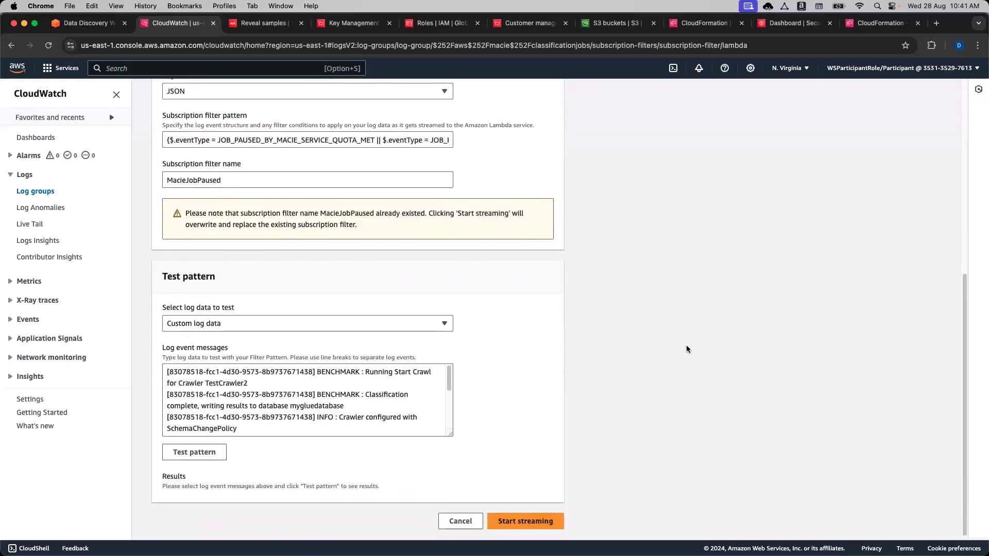
{"action": "left_click", "coordinate": [460, 520]}
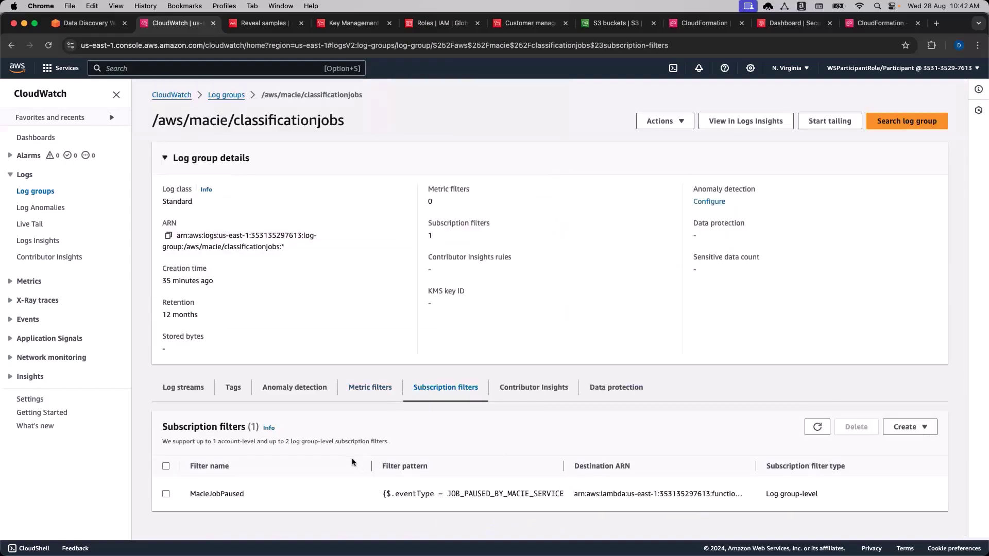
{"action": "double_click", "coordinate": [226, 494]}
{"action": "left_click_drag", "start_coordinate": [436, 494], "coordinate": [543, 498]}
{"action": "left_click", "coordinate": [538, 524]}
Search for Lambda and open the Lambda Functions page in a new tab.
{"action": "left_click", "coordinate": [266, 68]}
{"action": "type", "text": "Lambda"}
{"action": "left_click", "coordinate": [273, 153]}
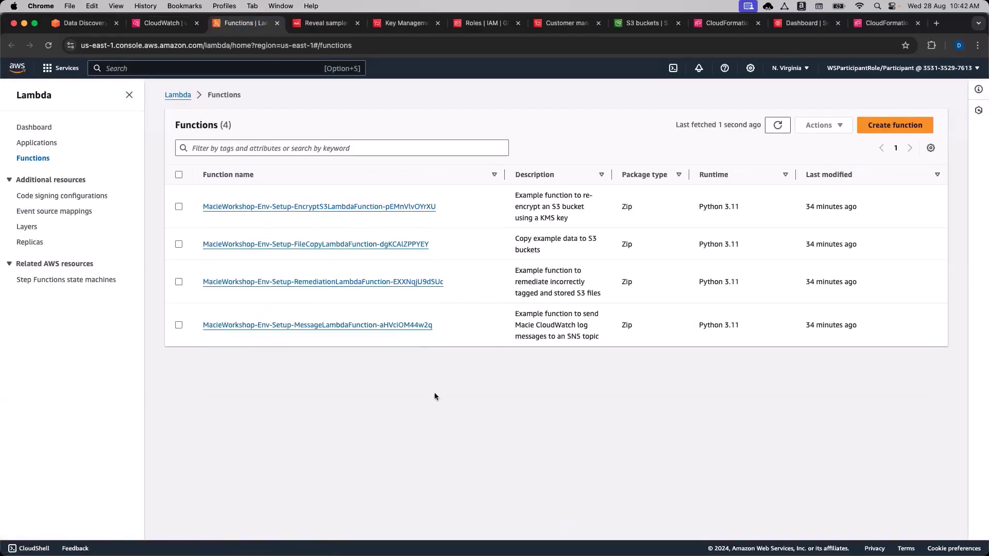
Open MacieWorkshop-Env-Setup-MessageLambdaFunction and scroll down to its Code source.
{"action": "left_click", "coordinate": [342, 325]}
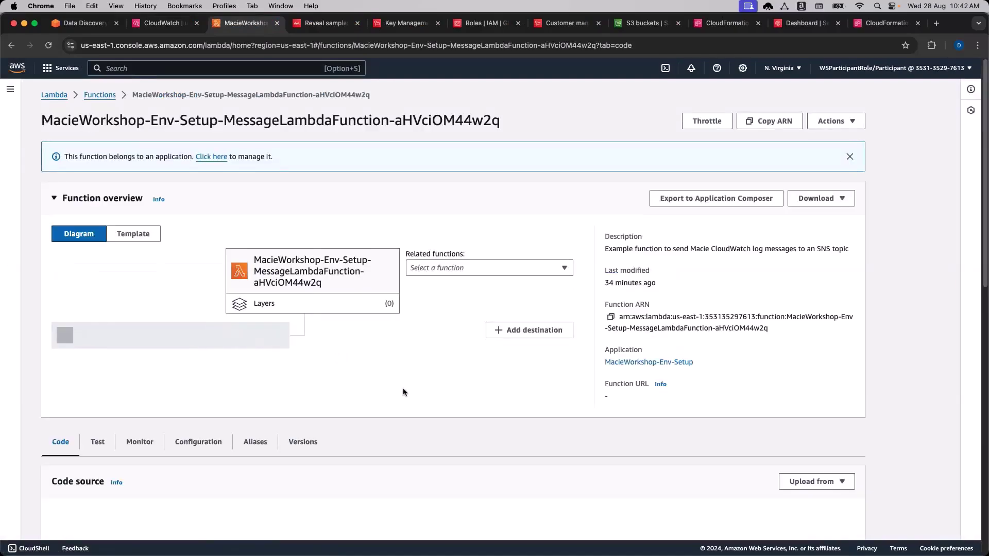
{"action": "scroll", "coordinate": [475, 372], "scroll_direction": "down", "scroll_amount": 1}
{"action": "scroll", "coordinate": [474, 370], "scroll_direction": "down", "scroll_amount": 3}
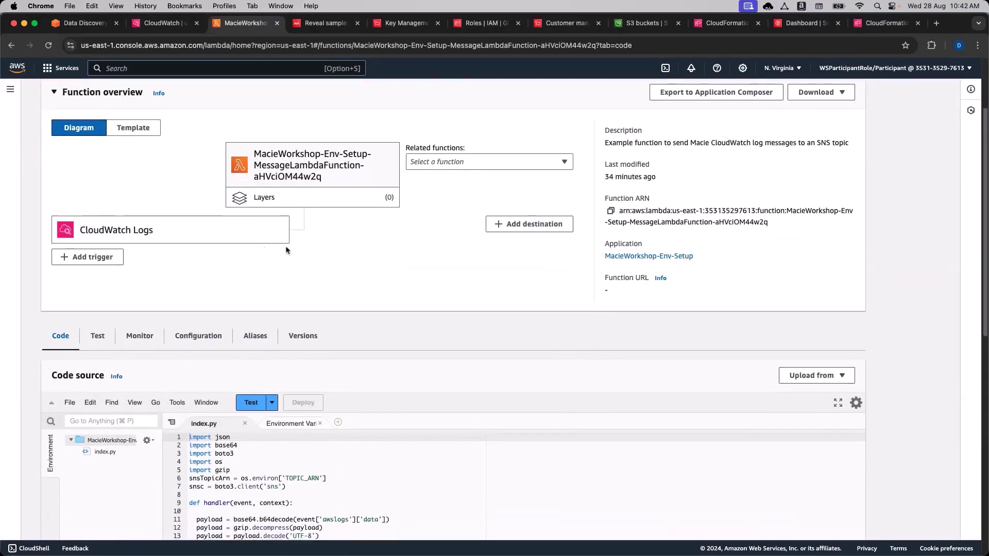
{"action": "scroll", "coordinate": [507, 380], "scroll_direction": "down", "scroll_amount": 3}
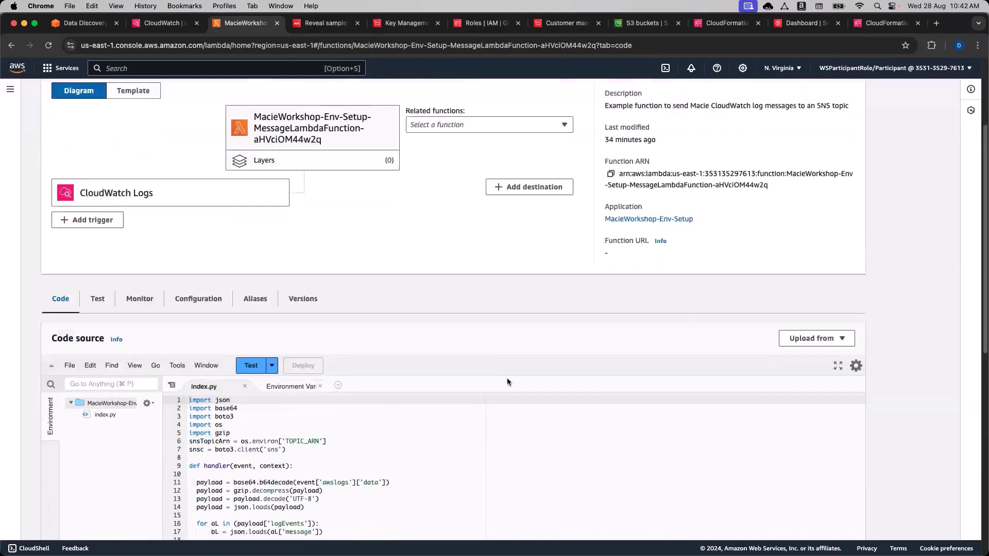
{"action": "scroll", "coordinate": [905, 439], "scroll_direction": "down", "scroll_amount": 5}
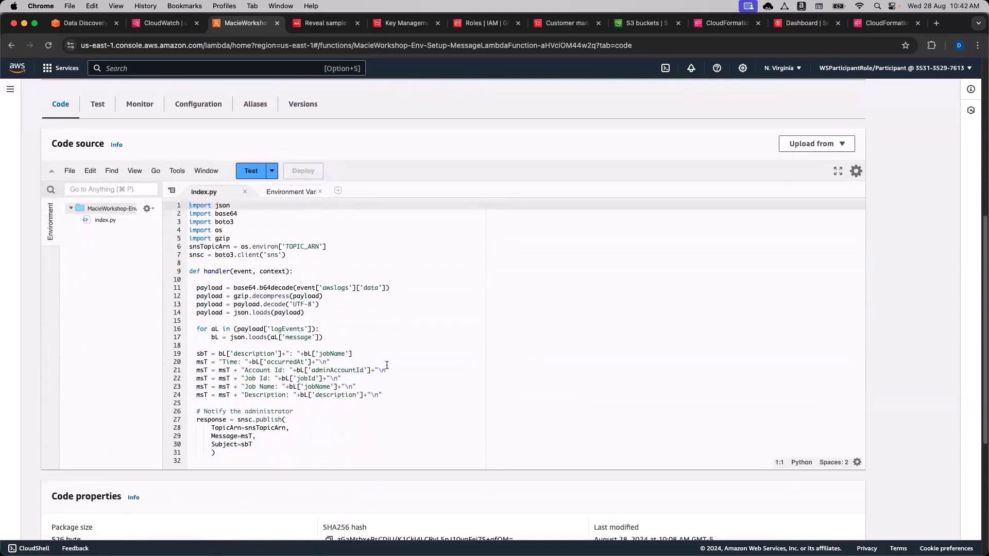
Walk through index.py's payload decoding, message parsing and loop over log events.
{"action": "left_click", "coordinate": [230, 222]}
{"action": "left_click", "coordinate": [323, 279]}
{"action": "scroll", "coordinate": [326, 309], "scroll_direction": "down", "scroll_amount": 1}
{"action": "scroll", "coordinate": [326, 319], "scroll_direction": "up", "scroll_amount": 1}
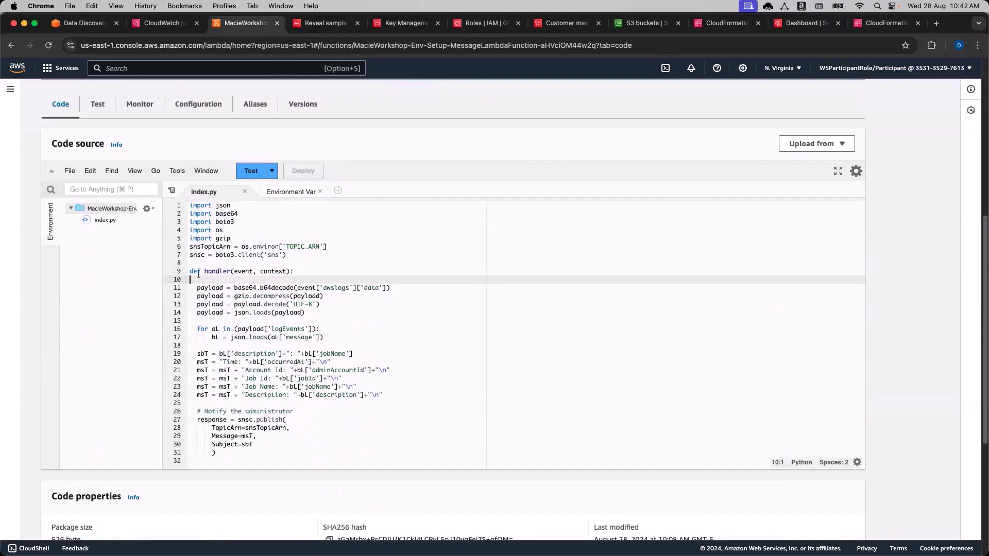
{"action": "left_click", "coordinate": [337, 314]}
{"action": "scroll", "coordinate": [343, 342], "scroll_direction": "down", "scroll_amount": 1}
{"action": "left_click", "coordinate": [342, 327]}
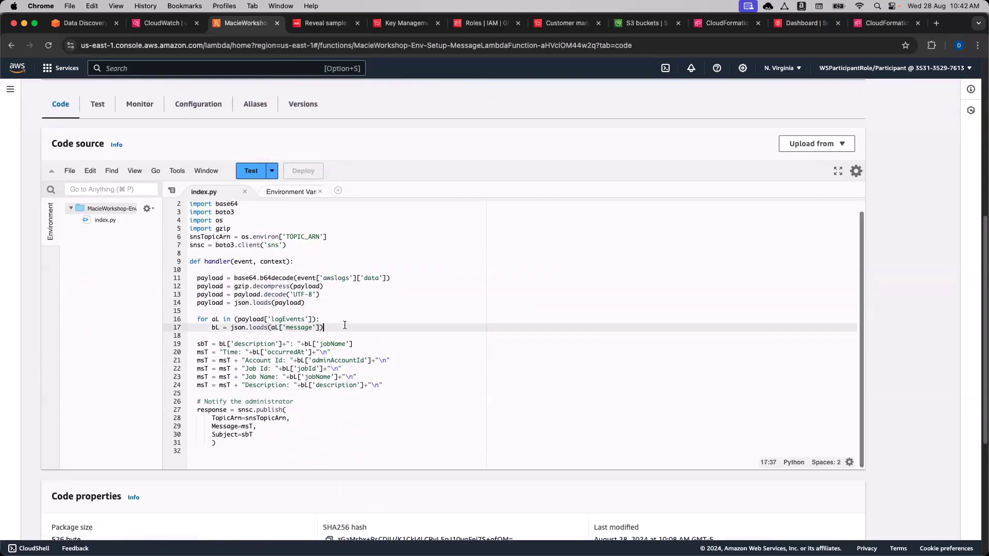
{"action": "left_click", "coordinate": [346, 319]}
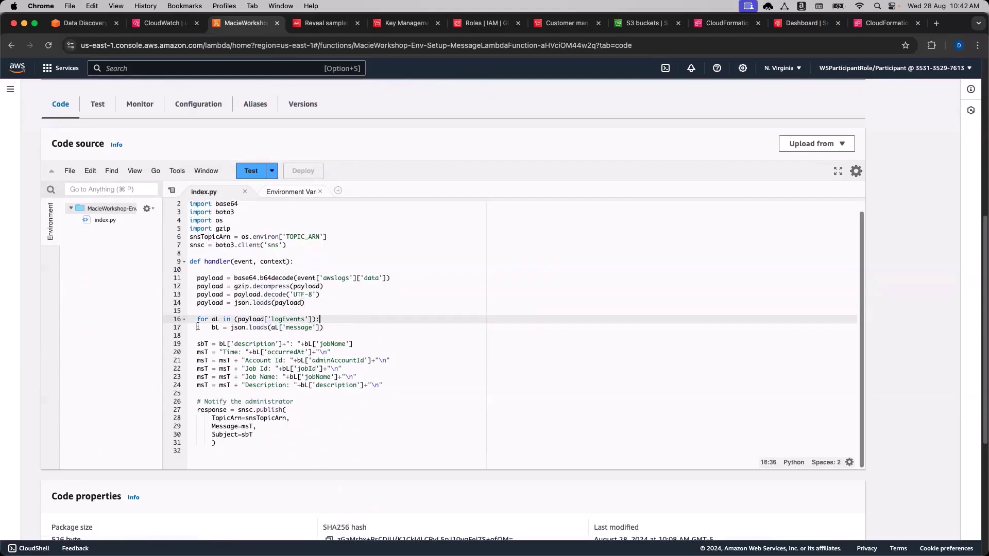
{"action": "left_click", "coordinate": [372, 335]}
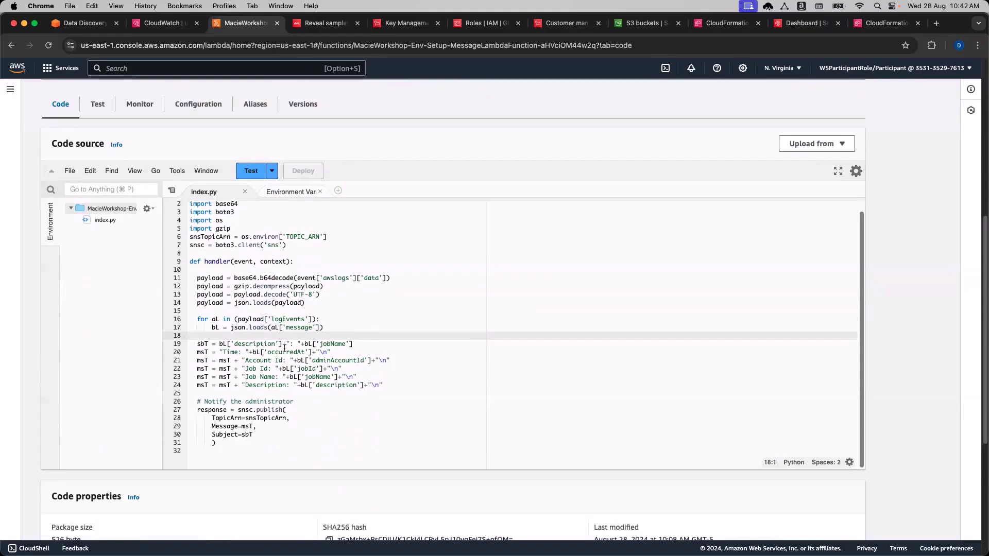
Review the description, jobName, occurredAt and Account fields used to build the message.
{"action": "double_click", "coordinate": [271, 344]}
{"action": "double_click", "coordinate": [322, 344]}
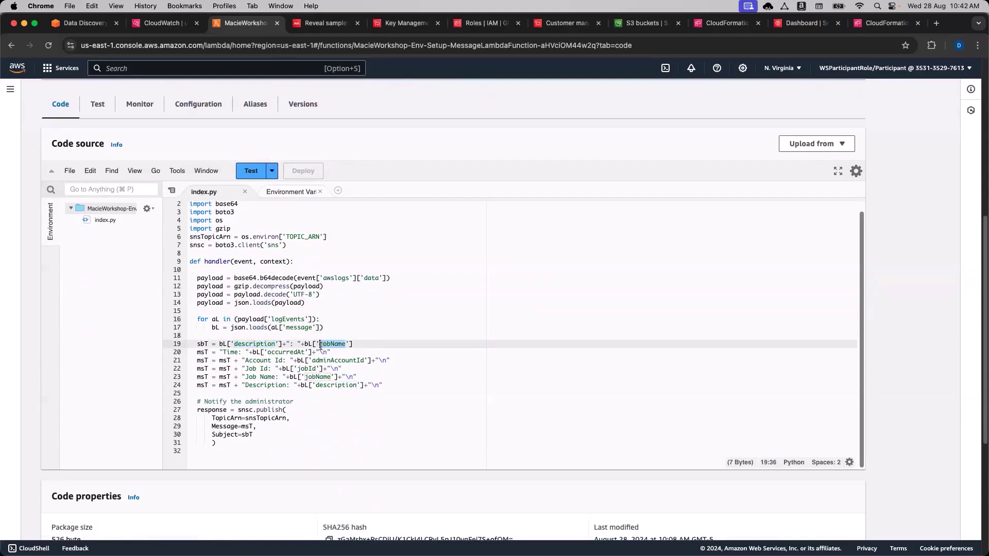
{"action": "double_click", "coordinate": [267, 353]}
{"action": "double_click", "coordinate": [268, 361]}
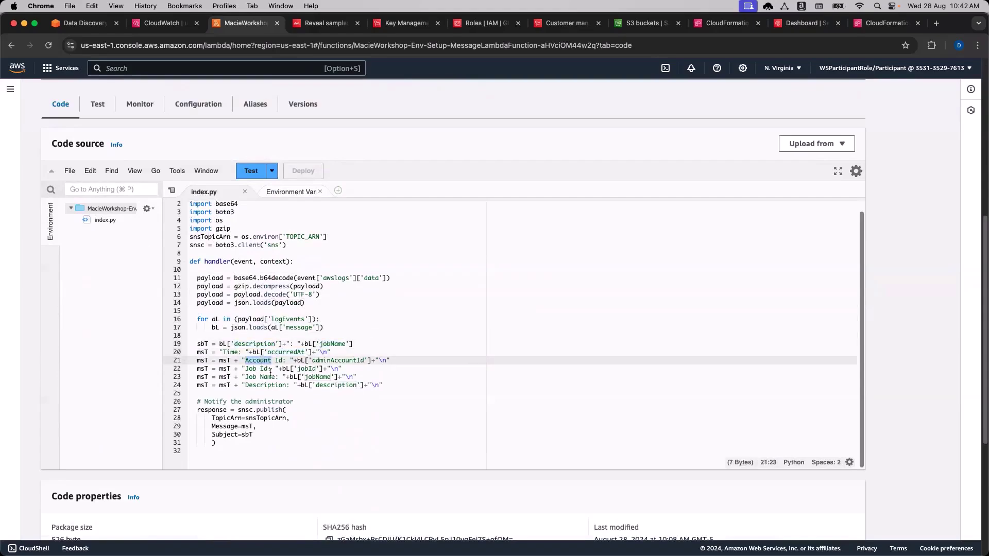
{"action": "scroll", "coordinate": [282, 414], "scroll_direction": "down", "scroll_amount": 1}
{"action": "left_click", "coordinate": [282, 425]}
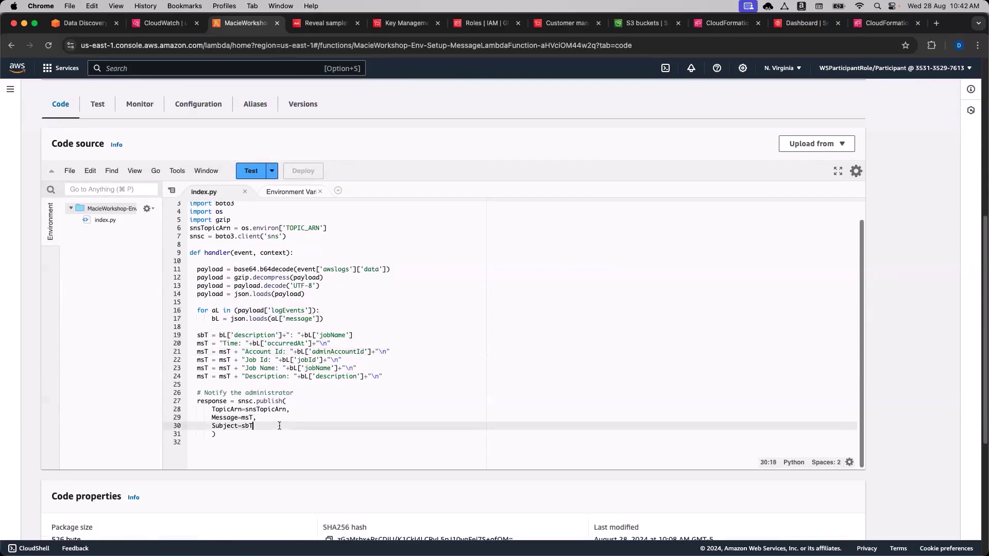
Trace the boto3 SNS client and its publish call with snsTopicArn, msT and sbT.
{"action": "double_click", "coordinate": [246, 400]}
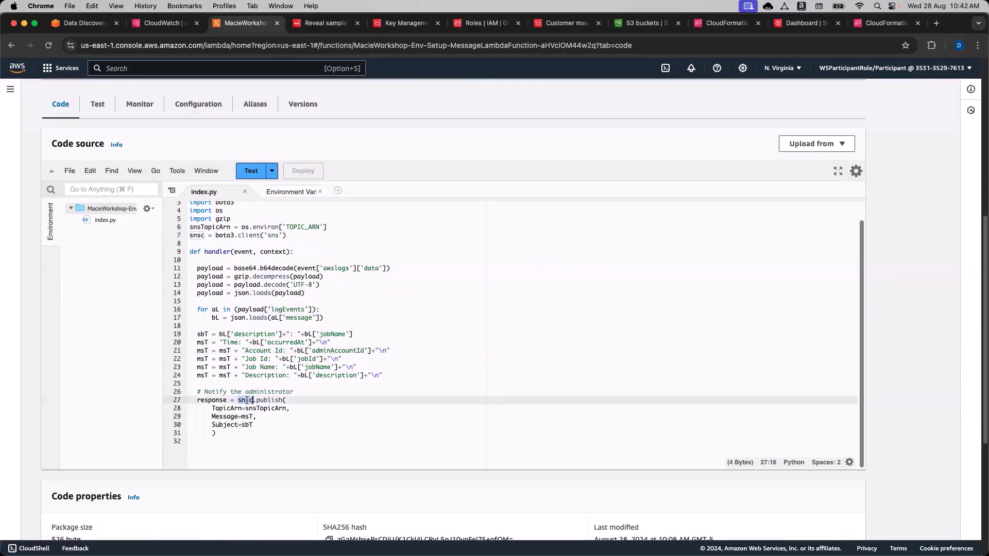
{"action": "double_click", "coordinate": [227, 235]}
{"action": "double_click", "coordinate": [249, 235]}
{"action": "double_click", "coordinate": [273, 235]}
{"action": "double_click", "coordinate": [196, 235]}
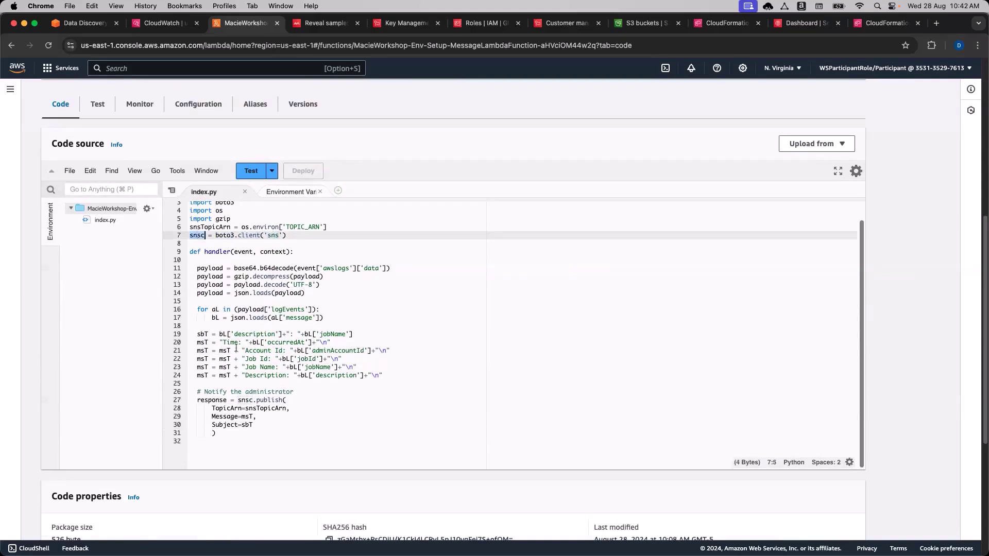
{"action": "double_click", "coordinate": [267, 401]}
{"action": "double_click", "coordinate": [258, 409]}
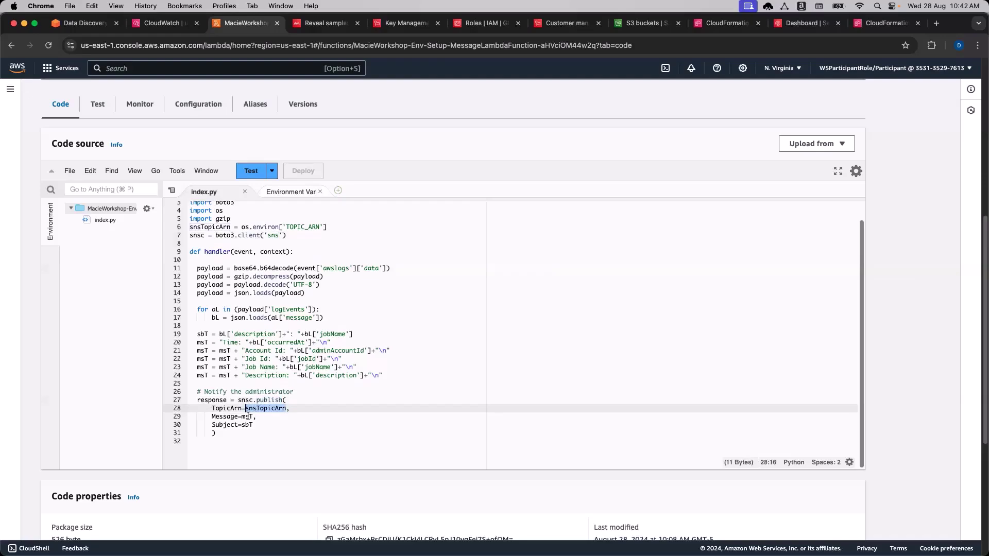
{"action": "double_click", "coordinate": [248, 416]}
{"action": "double_click", "coordinate": [248, 425]}
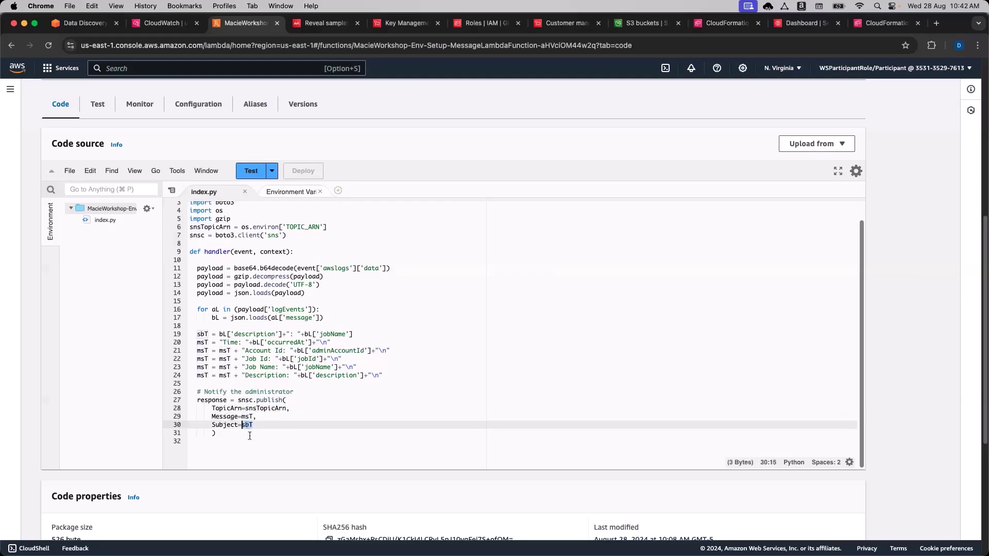
{"action": "left_click", "coordinate": [270, 425]}
{"action": "scroll", "coordinate": [367, 353], "scroll_direction": "up", "scroll_amount": 2}
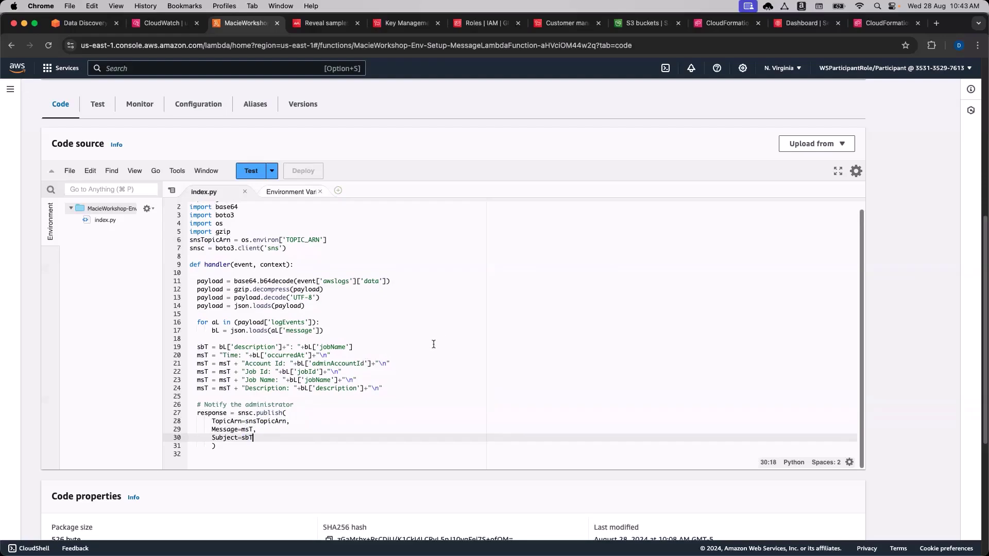
{"action": "scroll", "coordinate": [484, 368], "scroll_direction": "up", "scroll_amount": 5}
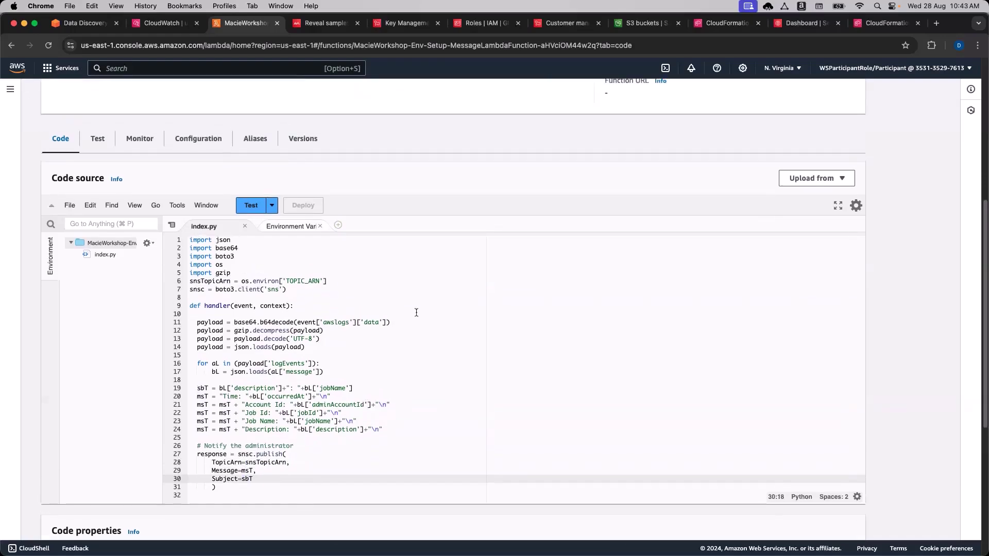
Close the Lambda tab, return to the Data Discovery Workshop and advance to Module 2.
{"action": "left_click", "coordinate": [277, 23]}
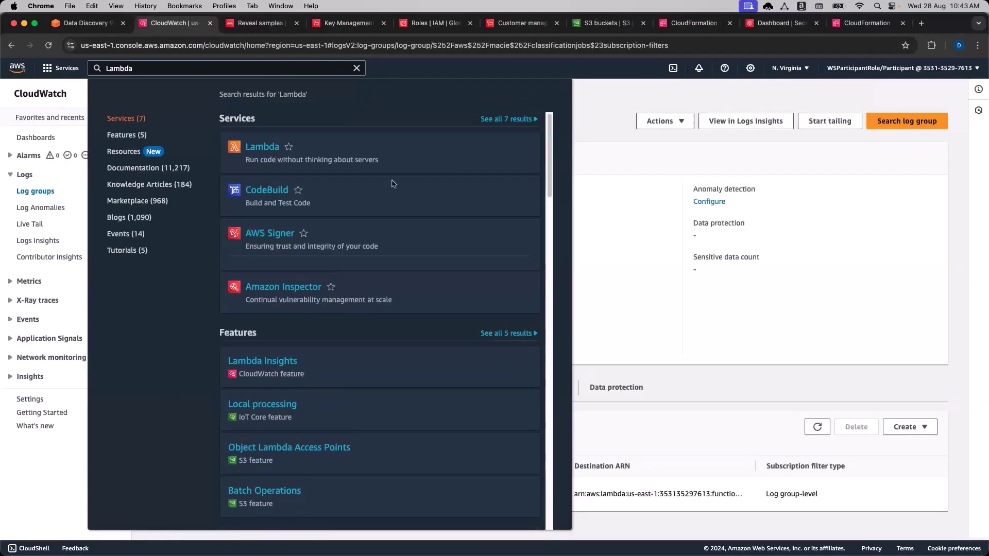
{"action": "left_click", "coordinate": [704, 380]}
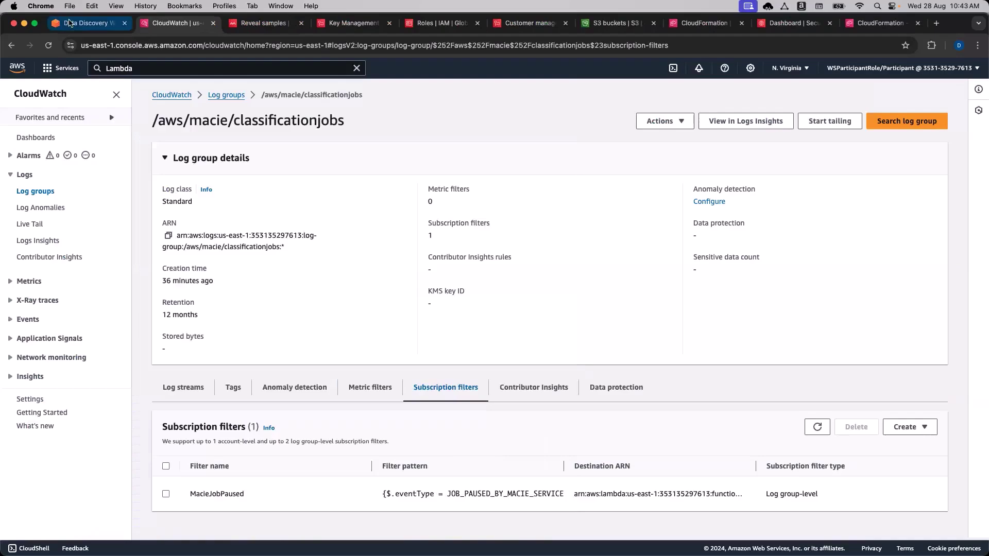
{"action": "left_click", "coordinate": [70, 22]}
{"action": "left_click", "coordinate": [188, 334]}
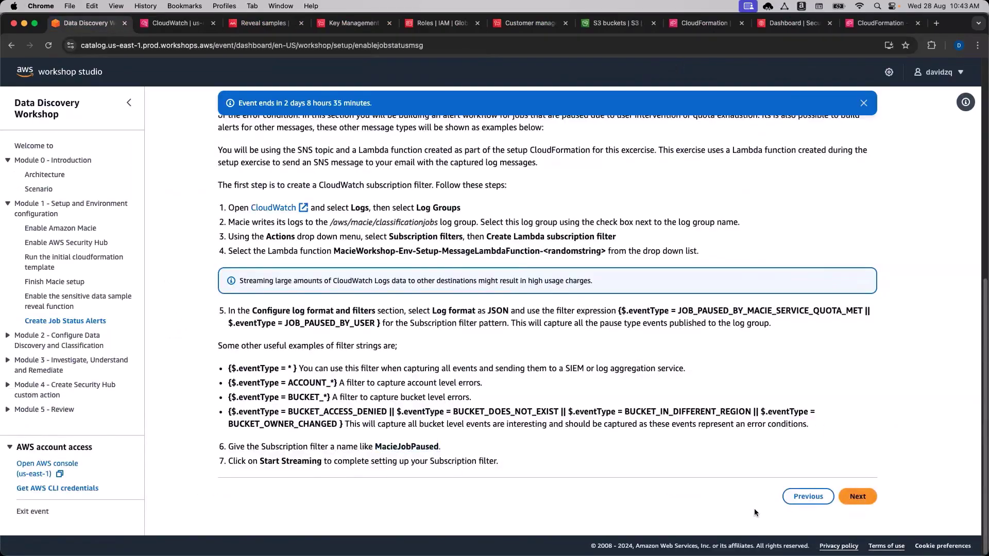
{"action": "left_click", "coordinate": [857, 497]}
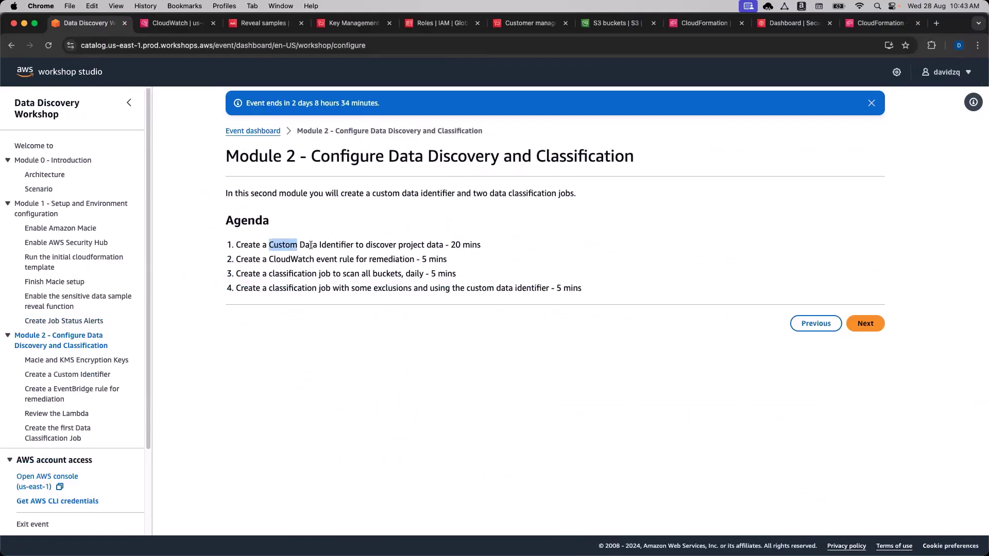
Review agenda item 1 on Custom Data Identifiers and its 20-minute estimate.
{"action": "double_click", "coordinate": [334, 244]}
{"action": "left_click", "coordinate": [335, 245]}
{"action": "double_click", "coordinate": [338, 244]}
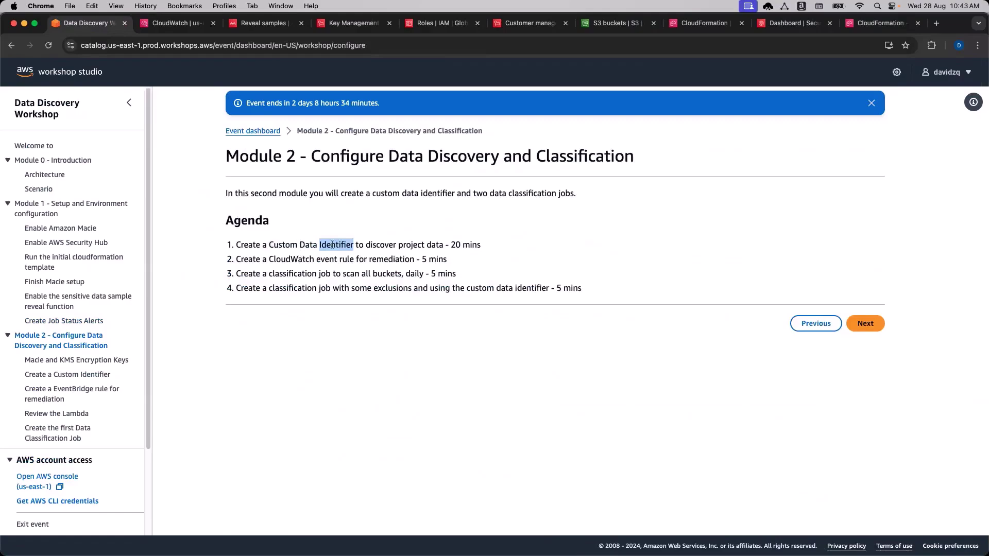
{"action": "double_click", "coordinate": [308, 245]}
{"action": "double_click", "coordinate": [287, 244]}
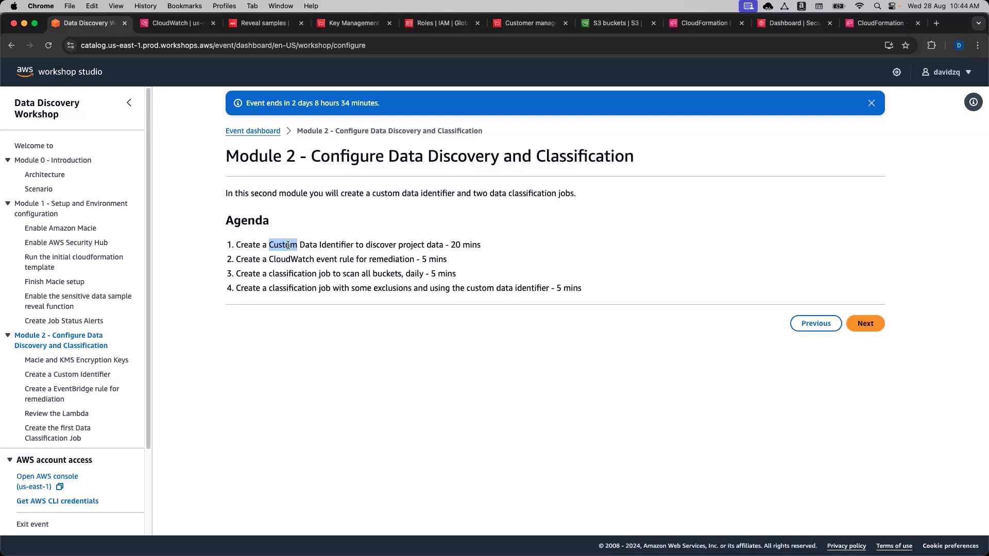
{"action": "left_click", "coordinate": [181, 283]}
{"action": "left_click_drag", "start_coordinate": [446, 245], "coordinate": [469, 246]}
{"action": "left_click", "coordinate": [444, 246]}
Review agenda items 2-4 (CloudWatch event, daily bucket scans, job) and advance to the KMS keys page.
{"action": "double_click", "coordinate": [308, 259]}
{"action": "double_click", "coordinate": [327, 259]}
{"action": "left_click", "coordinate": [364, 321]}
{"action": "left_click_drag", "start_coordinate": [402, 274], "coordinate": [383, 277]}
{"action": "left_click", "coordinate": [384, 277]}
{"action": "double_click", "coordinate": [414, 273]}
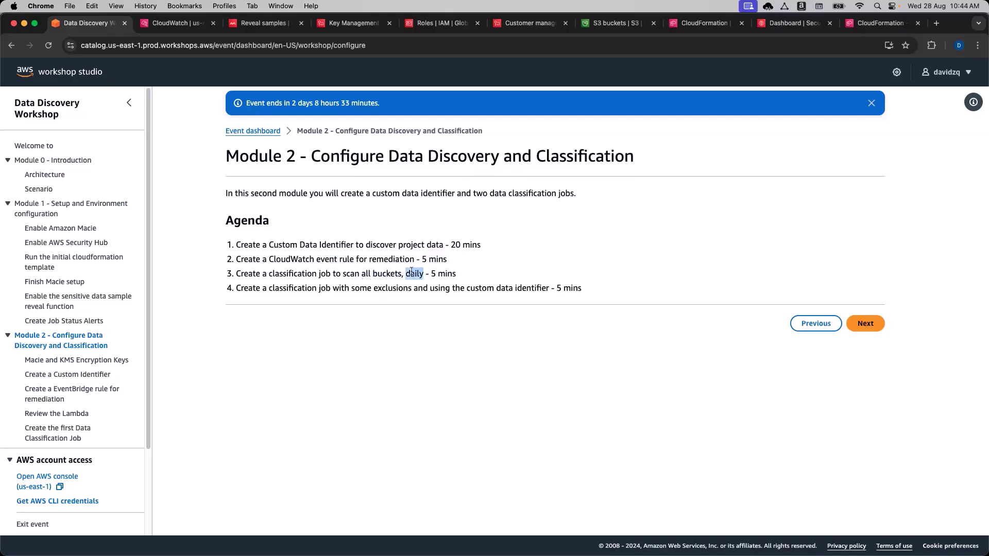
{"action": "left_click", "coordinate": [382, 324]}
{"action": "double_click", "coordinate": [323, 289]}
{"action": "left_click", "coordinate": [526, 367]}
{"action": "left_click", "coordinate": [865, 326]}
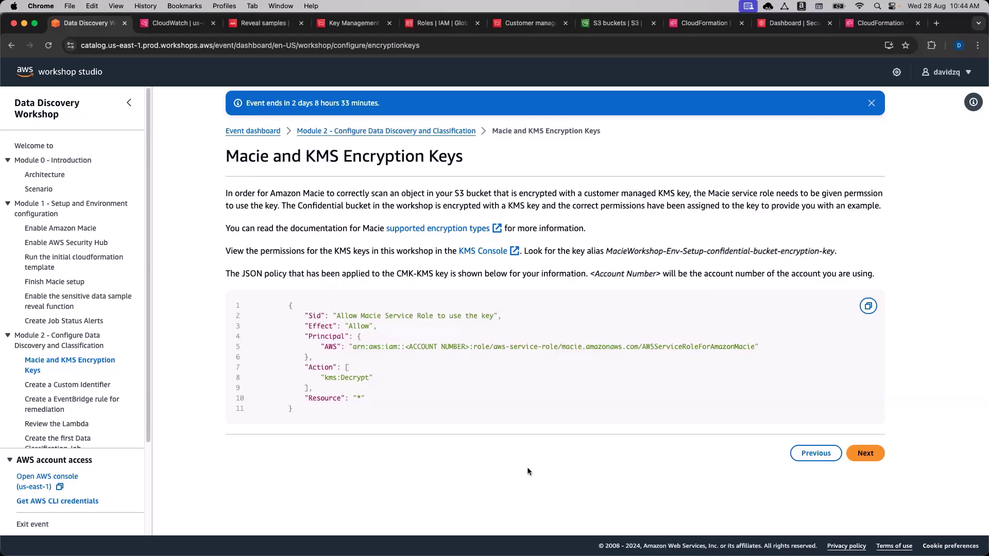
Note the confidential KMS key alias and advance to Create a Custom Identifier.
{"action": "left_click_drag", "start_coordinate": [623, 252], "coordinate": [742, 251]}
{"action": "double_click", "coordinate": [731, 250]}
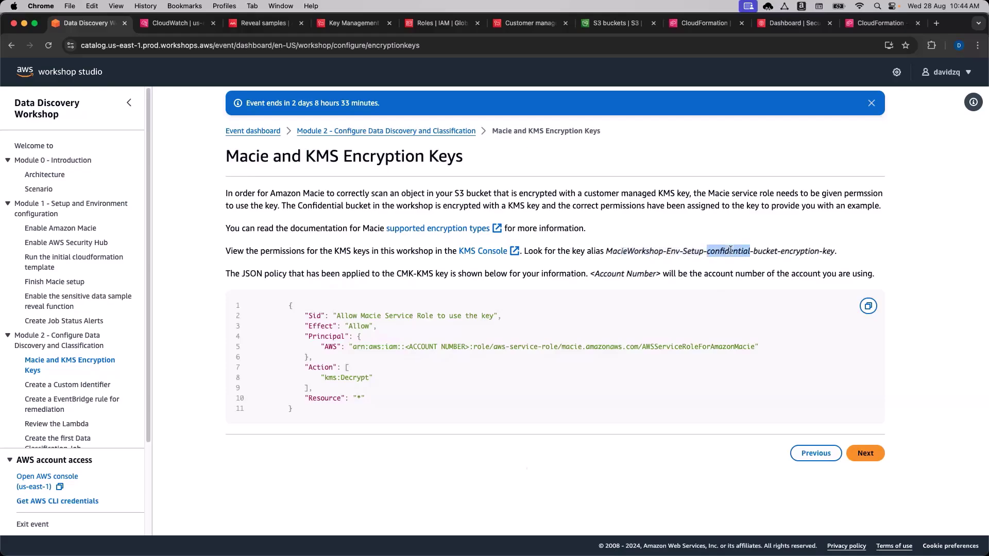
{"action": "left_click", "coordinate": [821, 253]}
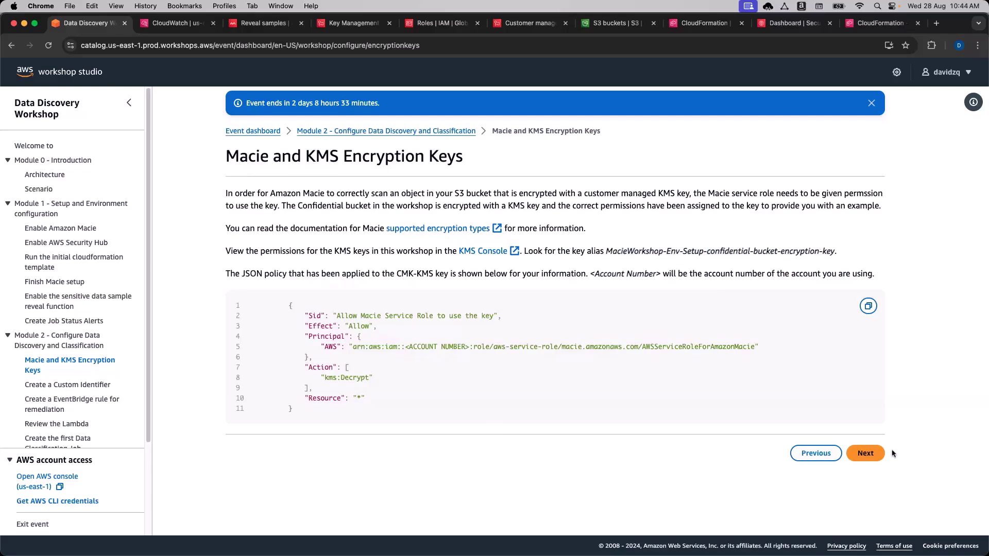
{"action": "left_click", "coordinate": [868, 459]}
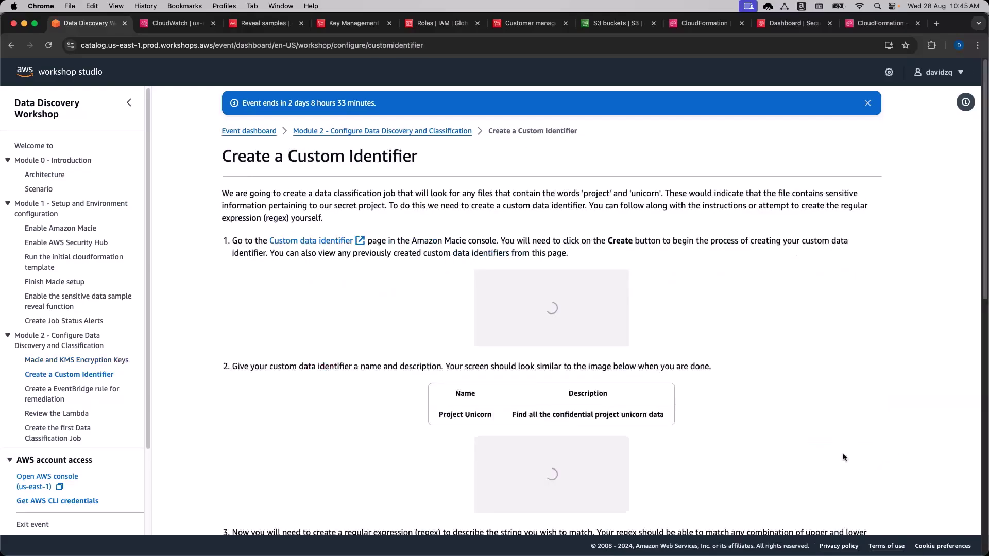
Read through the custom identifier instructions and bring up Macie's Reveal samples settings.
{"action": "scroll", "coordinate": [799, 370], "scroll_direction": "down", "scroll_amount": 1}
{"action": "scroll", "coordinate": [799, 372], "scroll_direction": "down", "scroll_amount": 1}
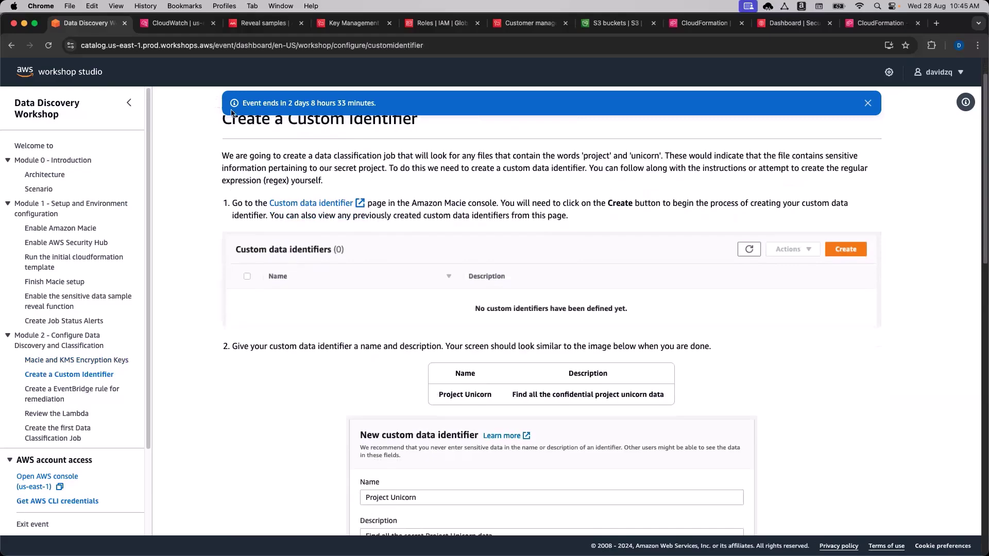
{"action": "scroll", "coordinate": [324, 342], "scroll_direction": "down", "scroll_amount": 1}
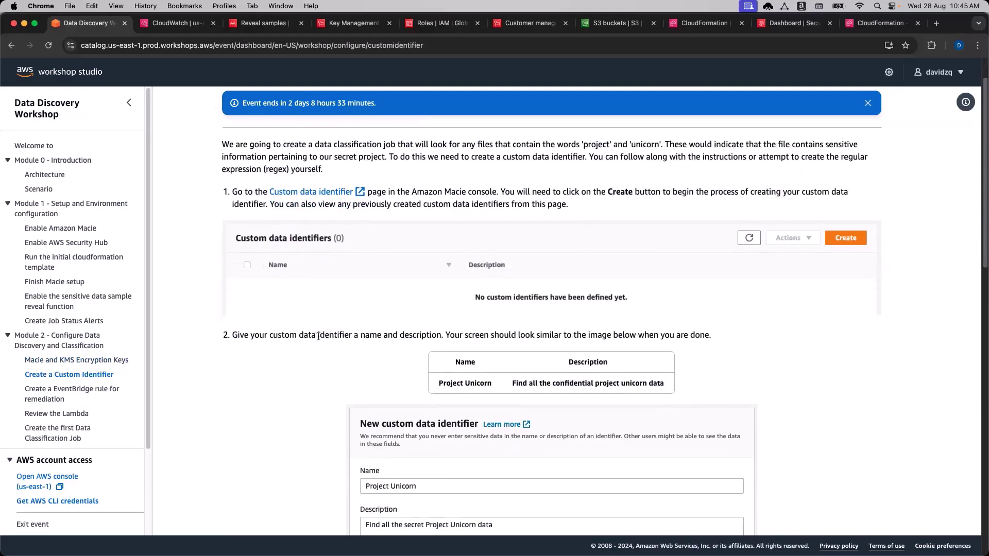
{"action": "scroll", "coordinate": [315, 337], "scroll_direction": "down", "scroll_amount": 1}
{"action": "left_click", "coordinate": [258, 24]}
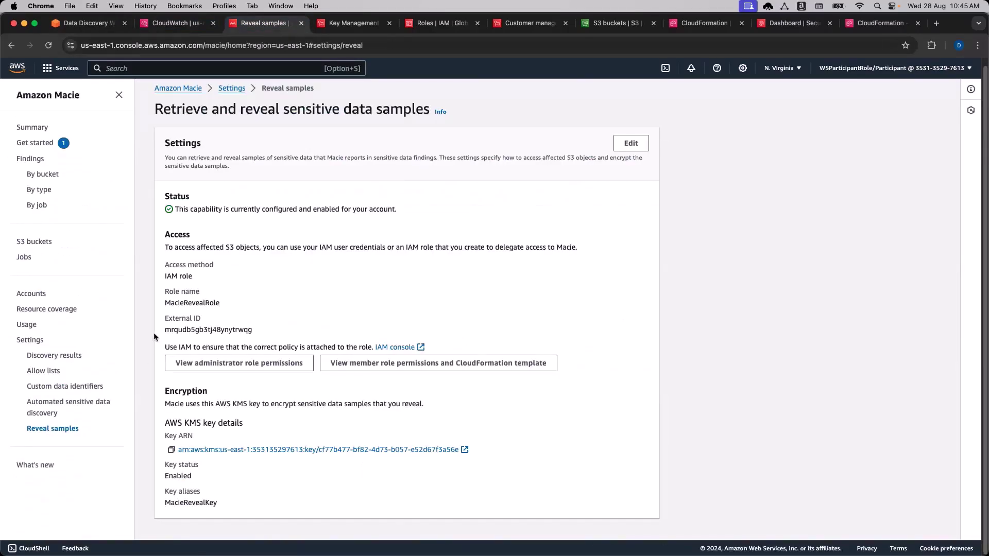
Look over Macie's Getting started and S3 buckets pages, then return to the workshop.
{"action": "scroll", "coordinate": [131, 261], "scroll_direction": "up", "scroll_amount": 1}
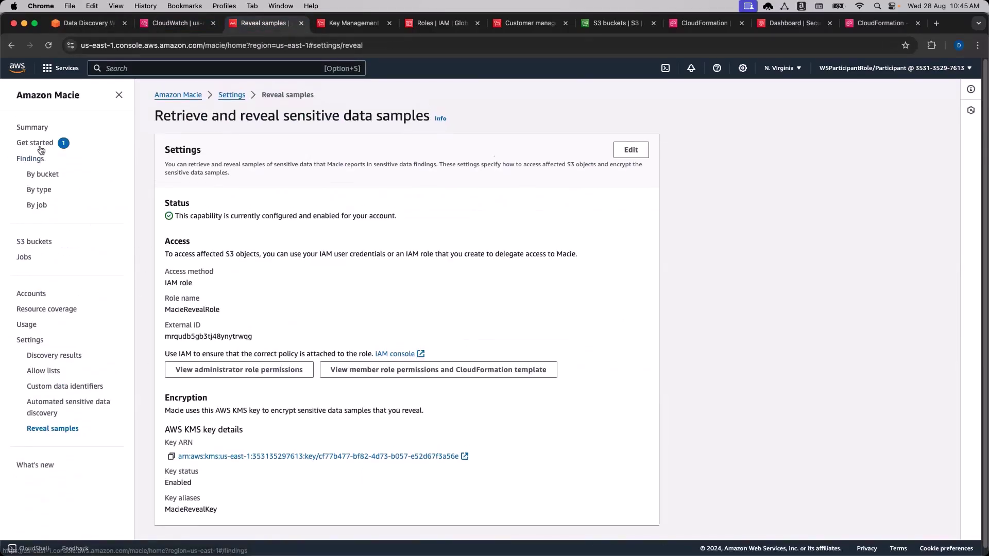
{"action": "left_click", "coordinate": [35, 145]}
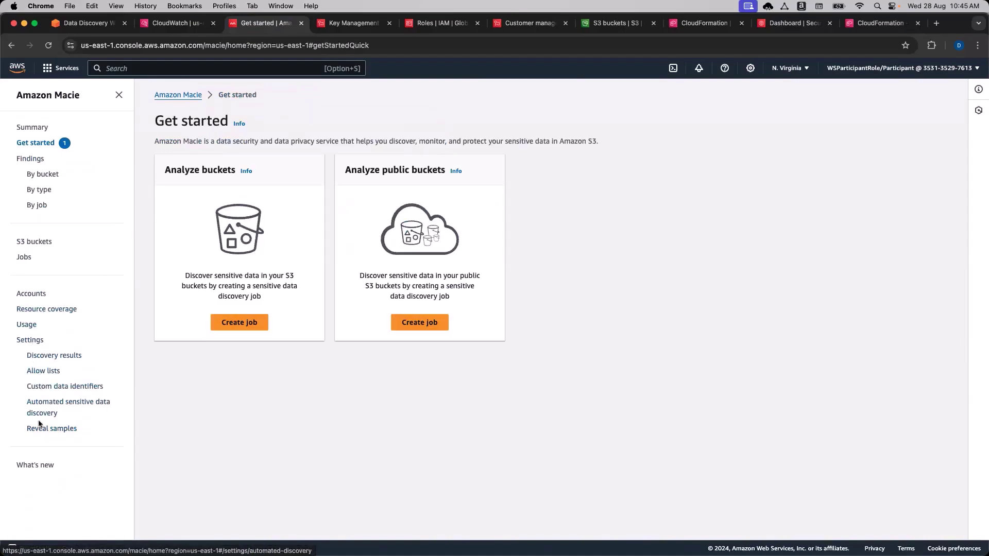
{"action": "left_click", "coordinate": [32, 243]}
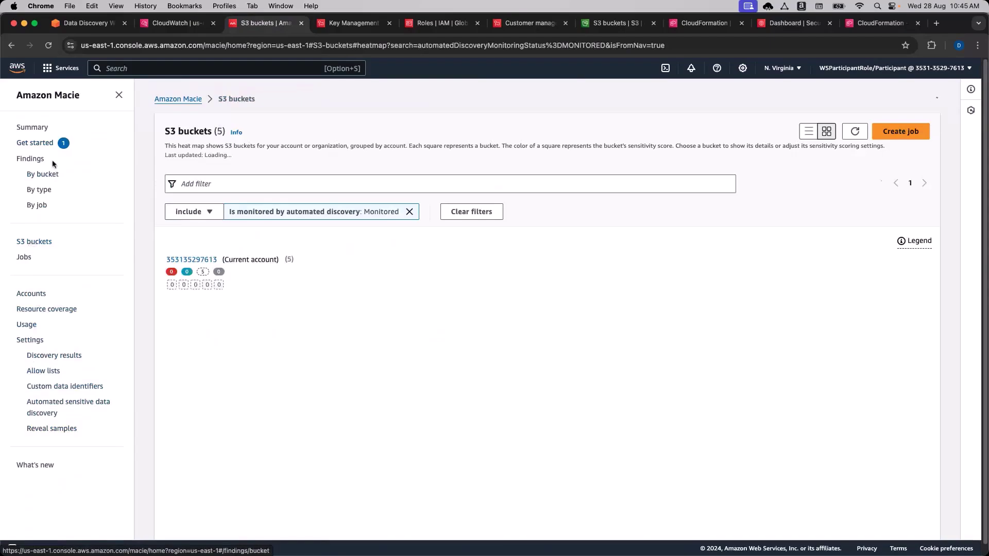
{"action": "left_click", "coordinate": [35, 142]}
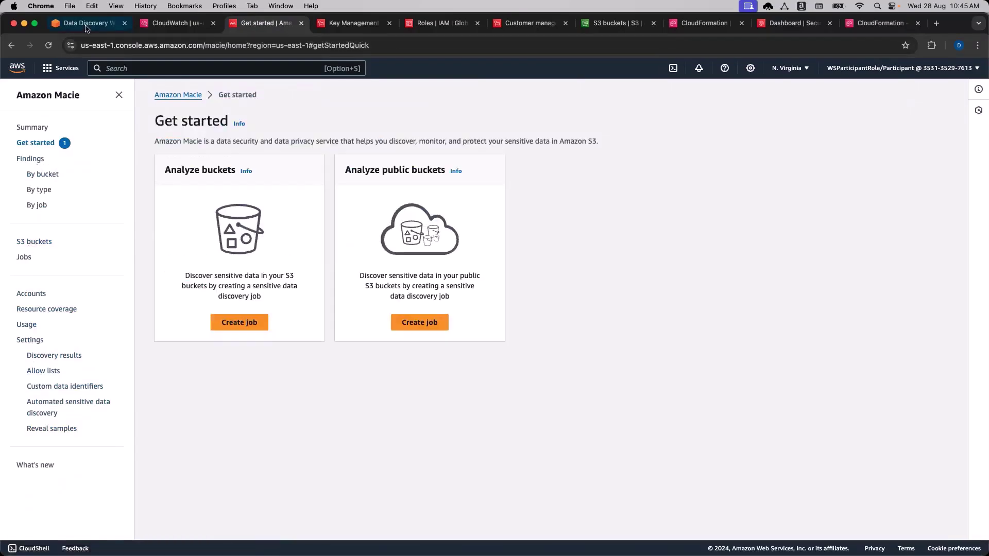
{"action": "left_click", "coordinate": [84, 23]}
{"action": "scroll", "coordinate": [279, 204], "scroll_direction": "up", "scroll_amount": 1}
Open Macie's Custom data identifiers settings in a new tab and start a new identifier.
{"action": "left_click", "coordinate": [279, 204]}
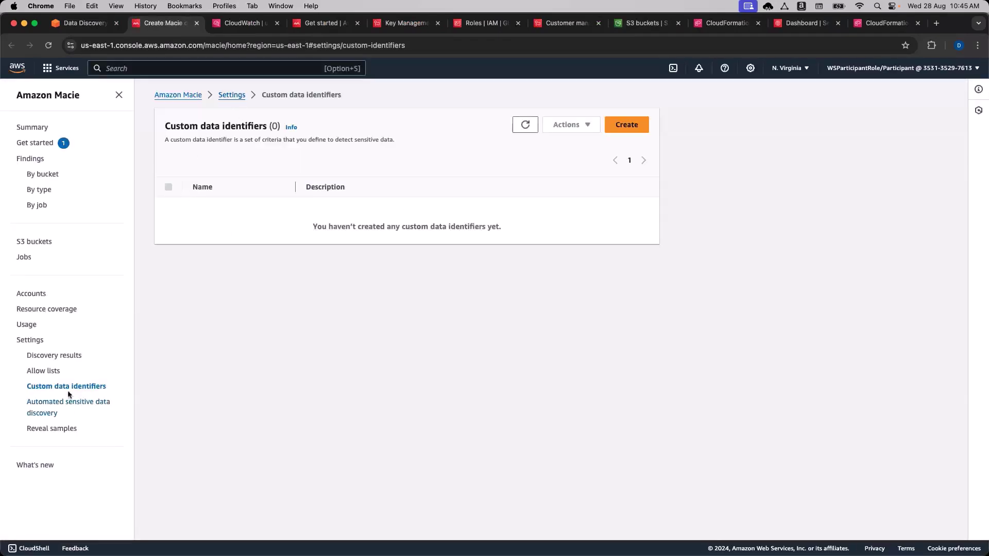
{"action": "left_click", "coordinate": [24, 341]}
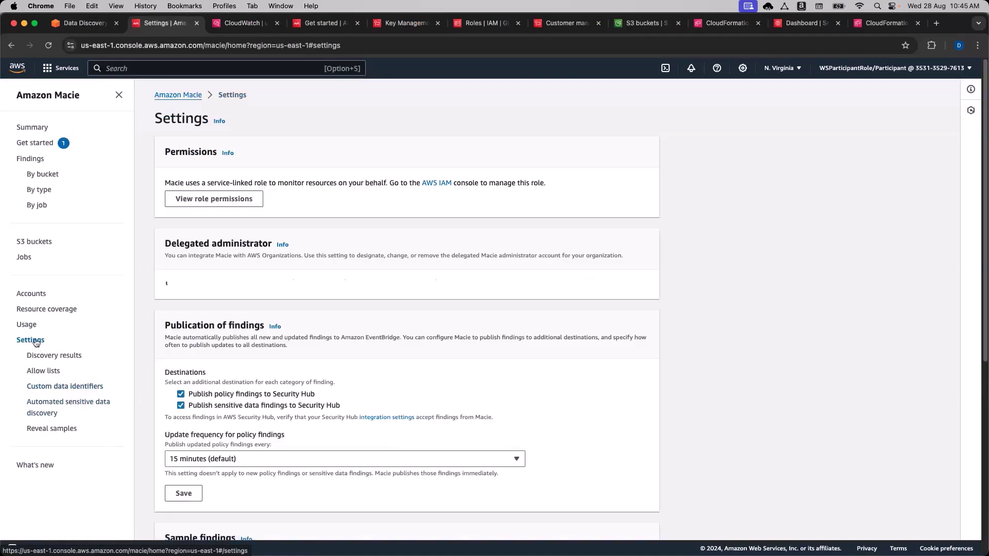
{"action": "left_click", "coordinate": [52, 387]}
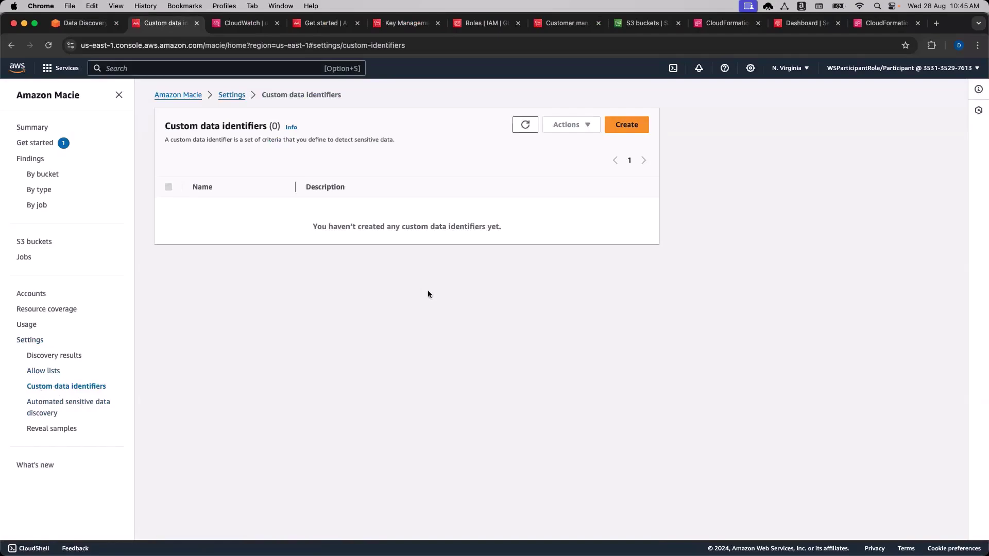
{"action": "left_click", "coordinate": [642, 126]}
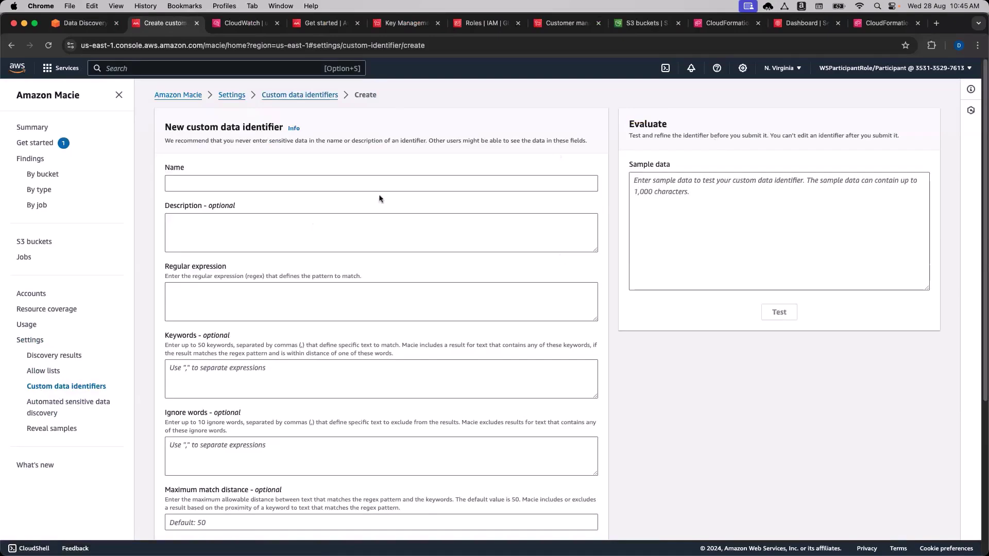
Copy 'Project Unicorn' from the workshop table into the identifier's Name field.
{"action": "left_click", "coordinate": [90, 25]}
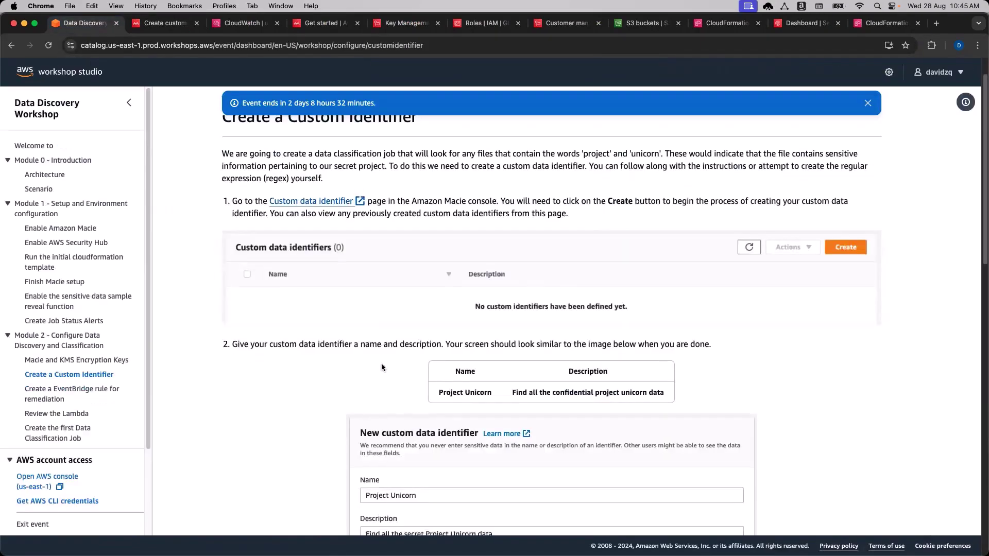
{"action": "scroll", "coordinate": [477, 375], "scroll_direction": "down", "scroll_amount": 1}
{"action": "left_click_drag", "start_coordinate": [493, 377], "coordinate": [438, 378]}
{"action": "key", "text": "super+c"}
{"action": "left_click", "coordinate": [170, 23]}
{"action": "left_click", "coordinate": [239, 183]}
{"action": "key", "text": "super+v"}
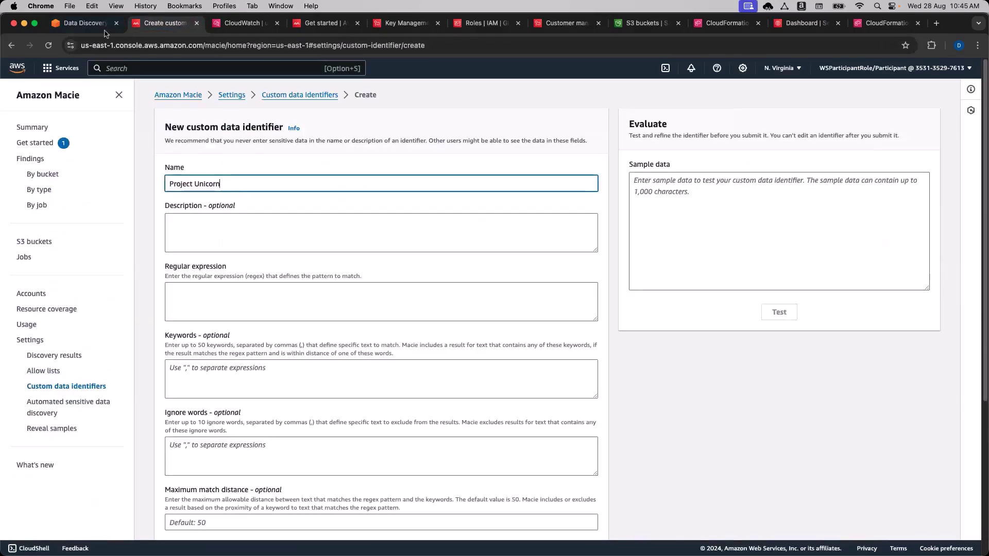
Paste 'Find all the confidential project unicorn data' into the Description field.
{"action": "key", "text": "ctrl+shift+Tab"}
{"action": "left_click_drag", "start_coordinate": [511, 377], "coordinate": [665, 377]}
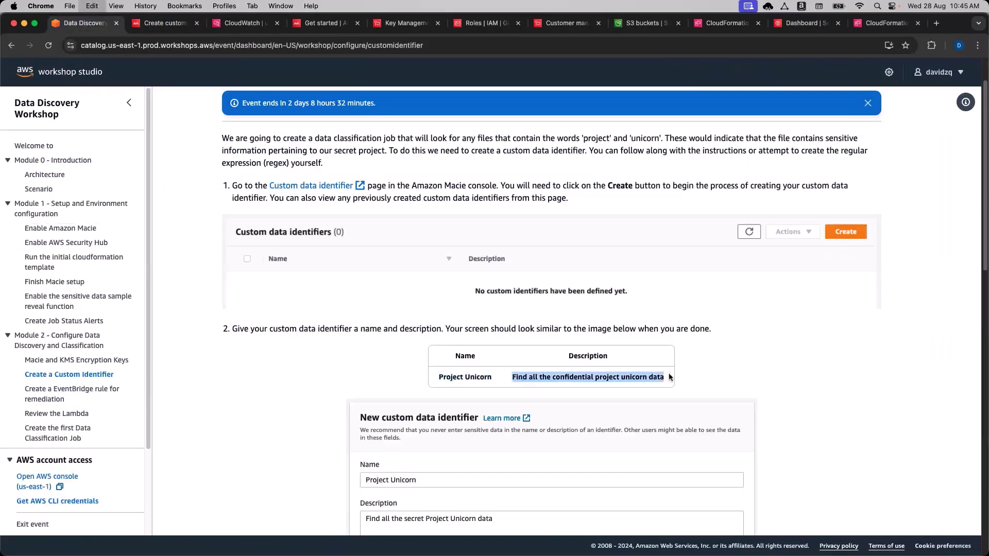
{"action": "left_click", "coordinate": [165, 24]}
{"action": "left_click", "coordinate": [209, 221]}
{"action": "type", "text": "Find all the confidential project unicorn data"}
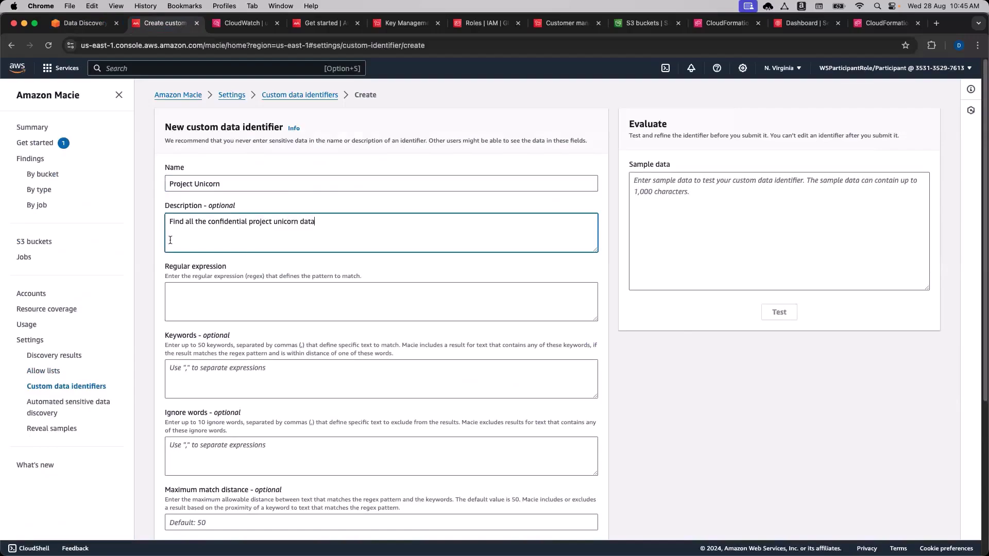
{"action": "left_click", "coordinate": [223, 269]}
{"action": "left_click", "coordinate": [96, 25]}
{"action": "scroll", "coordinate": [276, 358], "scroll_direction": "down", "scroll_amount": 3}
{"action": "scroll", "coordinate": [276, 362], "scroll_direction": "down", "scroll_amount": 3}
Expand step 4's regular expression solution to reveal the case-insensitive (?i)unicorn pattern.
{"action": "left_click", "coordinate": [273, 405]}
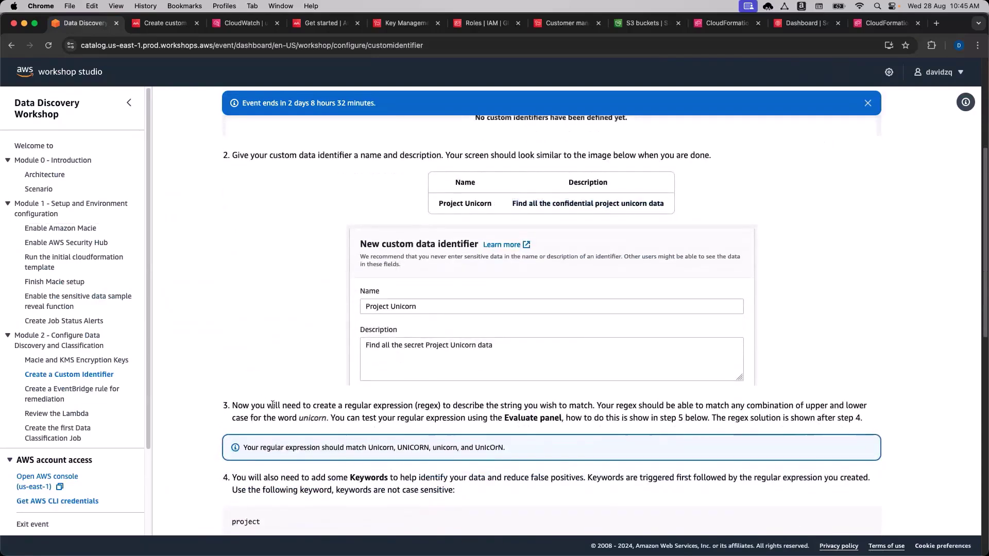
{"action": "scroll", "coordinate": [272, 404], "scroll_direction": "down", "scroll_amount": 4}
{"action": "scroll", "coordinate": [272, 404], "scroll_direction": "down", "scroll_amount": 2}
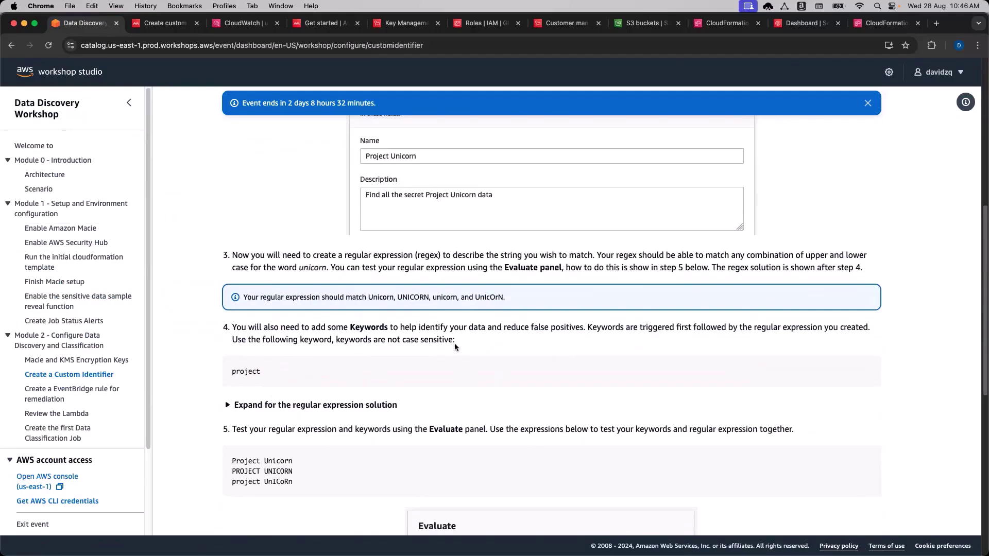
{"action": "scroll", "coordinate": [454, 342], "scroll_direction": "down", "scroll_amount": 1}
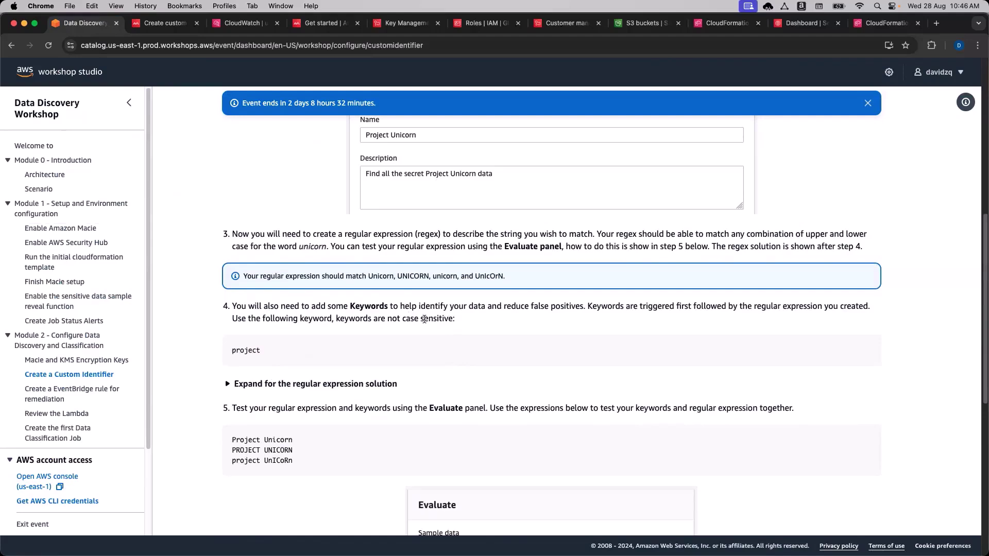
{"action": "scroll", "coordinate": [298, 371], "scroll_direction": "down", "scroll_amount": 1}
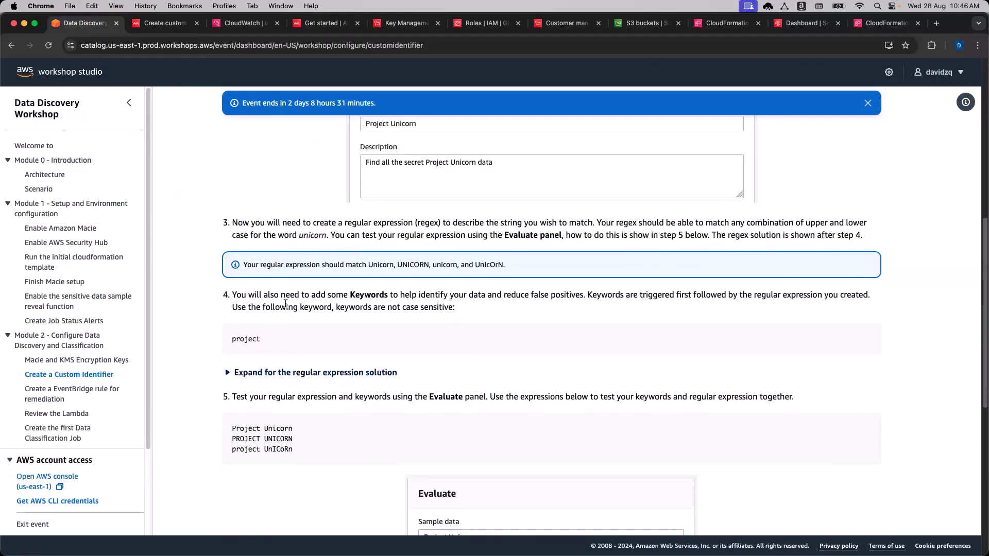
{"action": "scroll", "coordinate": [285, 304], "scroll_direction": "down", "scroll_amount": 1}
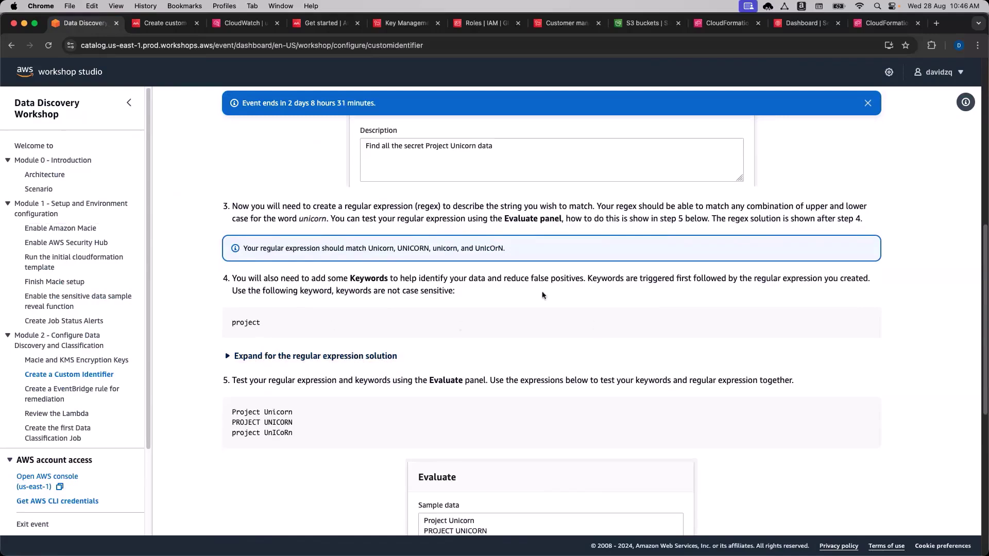
{"action": "left_click", "coordinate": [292, 359]}
{"action": "scroll", "coordinate": [288, 361], "scroll_direction": "down", "scroll_amount": 3}
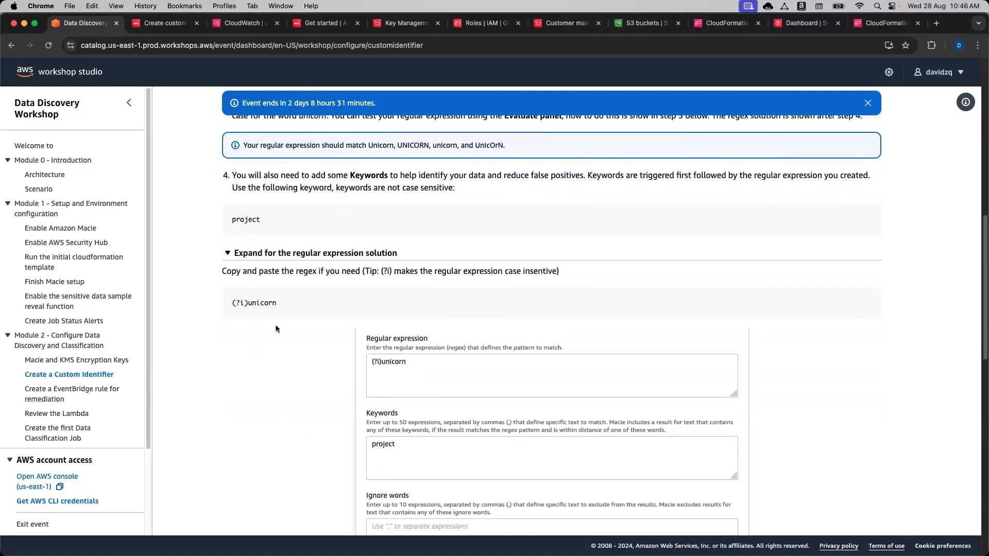
{"action": "left_click_drag", "start_coordinate": [279, 305], "coordinate": [230, 306]}
{"action": "left_click_drag", "start_coordinate": [503, 273], "coordinate": [558, 273]}
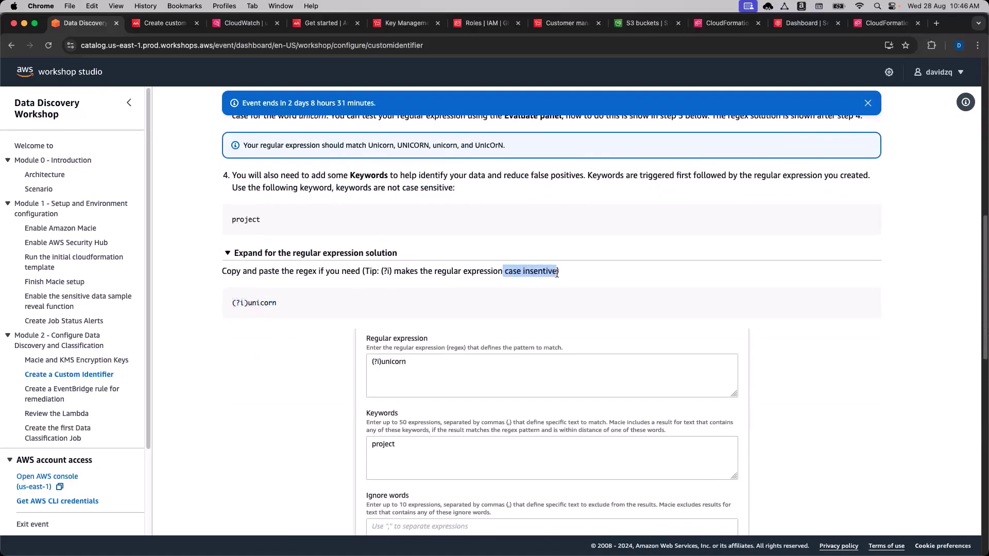
{"action": "left_click", "coordinate": [557, 273]}
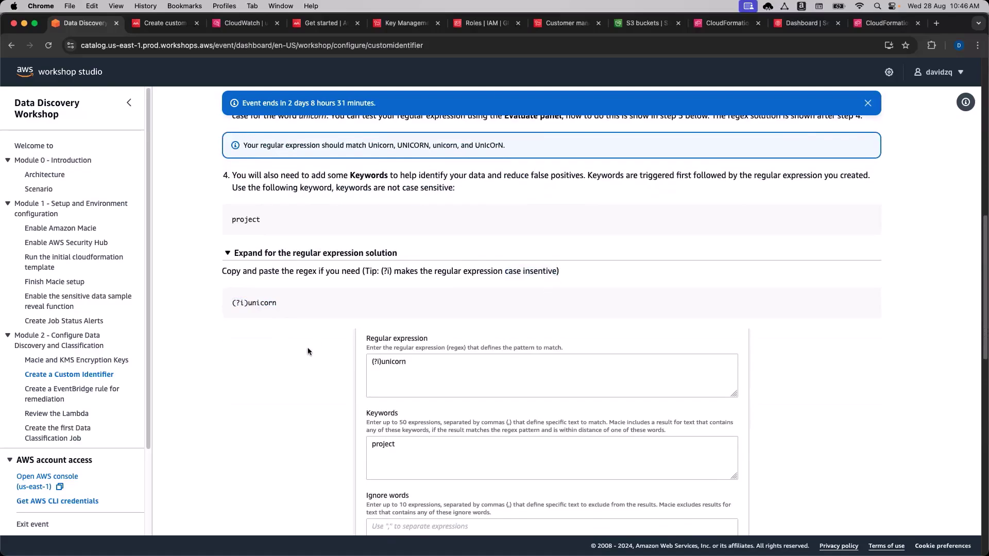
Examine the sample test lines, such as PROJECT UNICORN and project UnICoRn, that it matches.
{"action": "scroll", "coordinate": [304, 349], "scroll_direction": "down", "scroll_amount": 1}
{"action": "scroll", "coordinate": [304, 350], "scroll_direction": "down", "scroll_amount": 10}
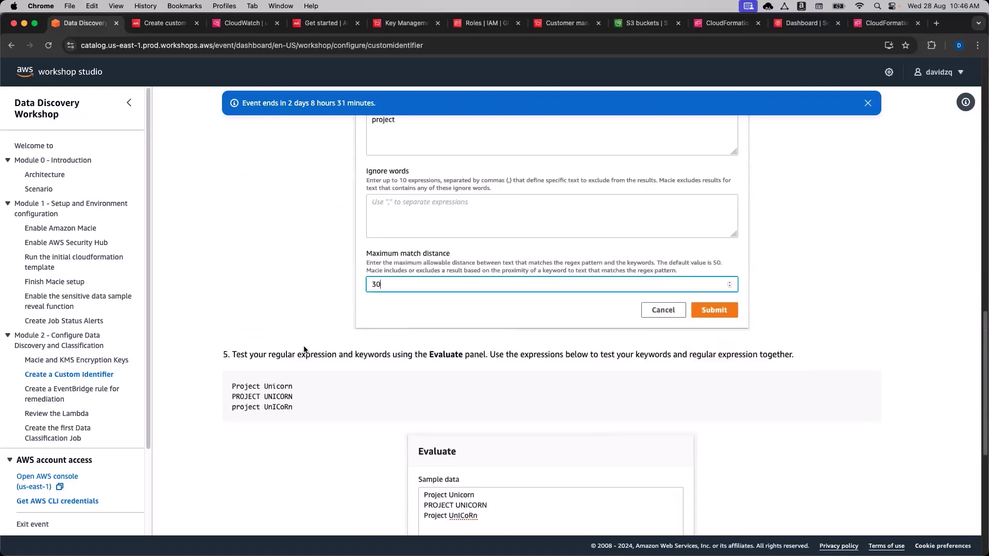
{"action": "double_click", "coordinate": [246, 369]}
{"action": "double_click", "coordinate": [273, 369]}
{"action": "double_click", "coordinate": [248, 369]}
{"action": "left_click", "coordinate": [235, 368]}
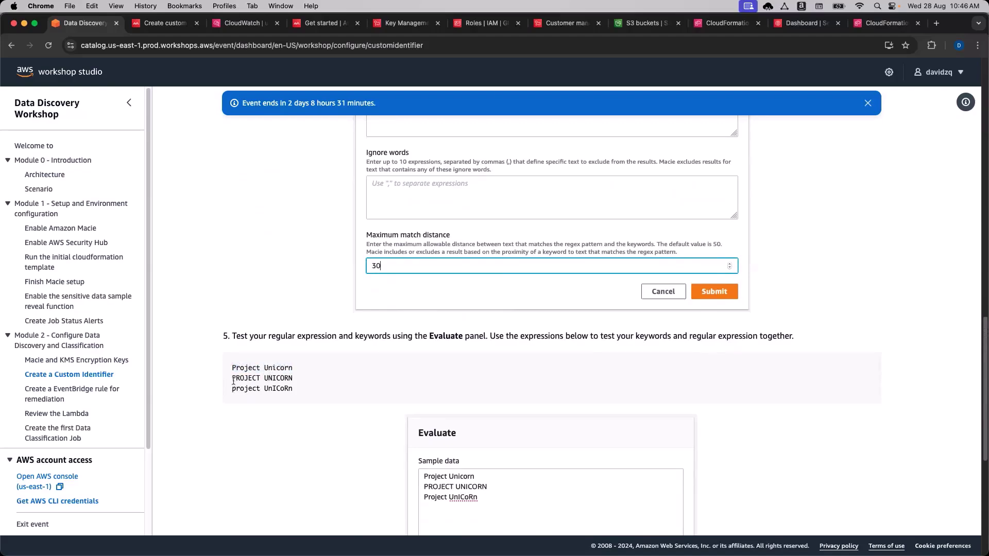
{"action": "left_click_drag", "start_coordinate": [233, 378], "coordinate": [302, 386]}
{"action": "left_click", "coordinate": [258, 403]}
{"action": "left_click_drag", "start_coordinate": [233, 388], "coordinate": [296, 388]}
Copy the (?i)unicorn regular expression to the clipboard.
{"action": "scroll", "coordinate": [308, 395], "scroll_direction": "up", "scroll_amount": 3}
{"action": "scroll", "coordinate": [310, 399], "scroll_direction": "up", "scroll_amount": 3}
{"action": "scroll", "coordinate": [317, 402], "scroll_direction": "up", "scroll_amount": 4}
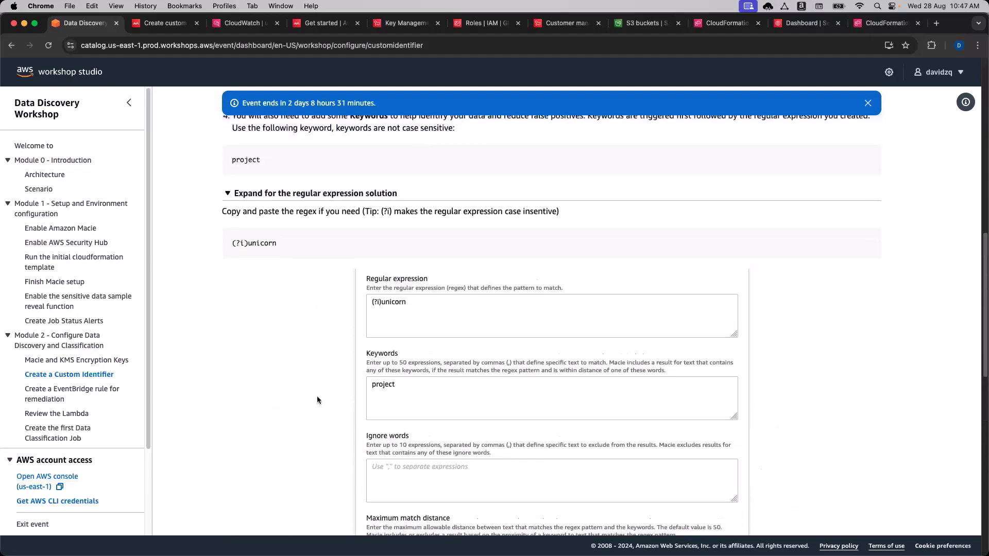
{"action": "left_click_drag", "start_coordinate": [277, 244], "coordinate": [217, 249]}
{"action": "key", "text": "super+c"}
{"action": "left_click", "coordinate": [283, 251]}
{"action": "key", "text": "super+c"}
{"action": "left_click_drag", "start_coordinate": [241, 246], "coordinate": [238, 245]}
Paste the (?i)unicorn regex and add project, copied from the instructions, as a keyword.
{"action": "left_click", "coordinate": [165, 23]}
{"action": "key", "text": "super+v"}
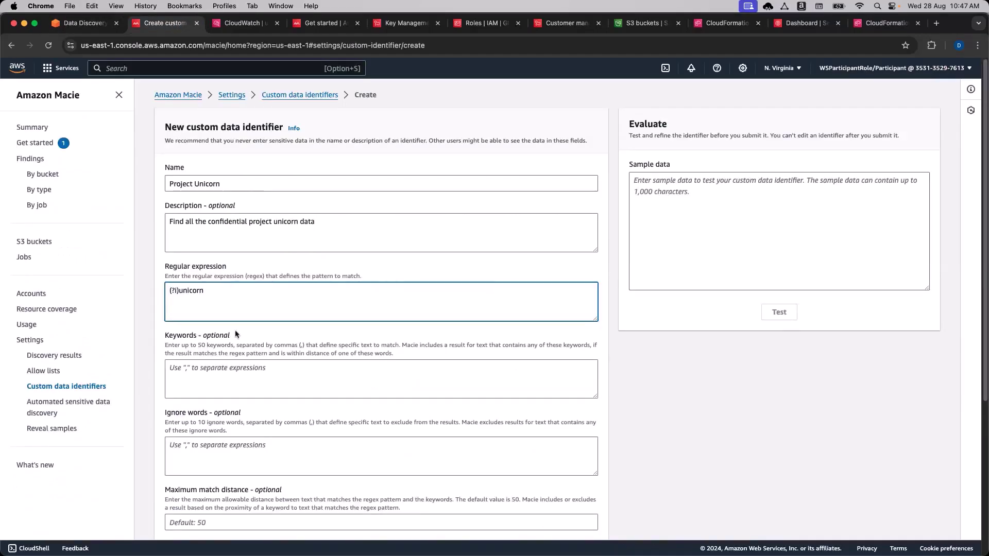
{"action": "left_click", "coordinate": [88, 26]}
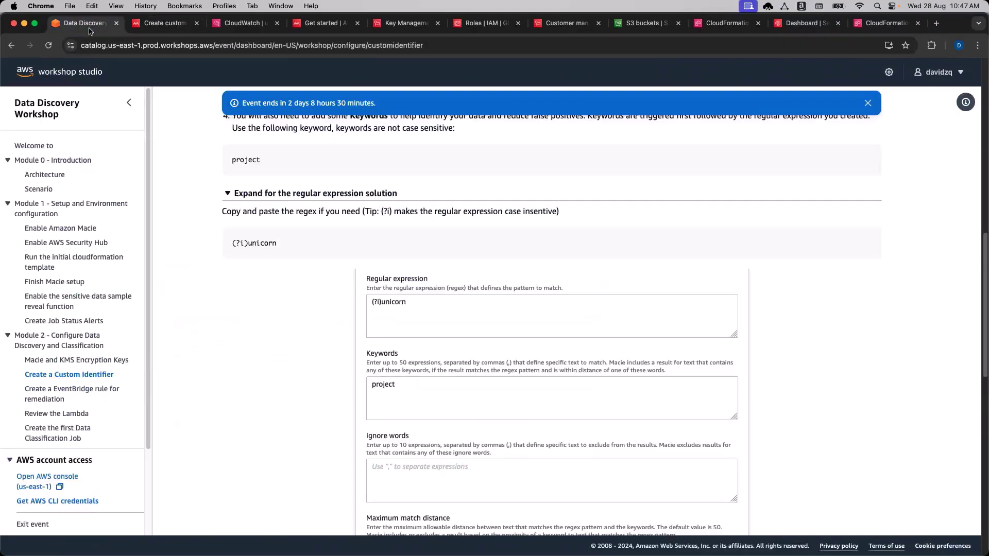
{"action": "scroll", "coordinate": [247, 389], "scroll_direction": "up", "scroll_amount": 3}
{"action": "scroll", "coordinate": [248, 388], "scroll_direction": "up", "scroll_amount": 2}
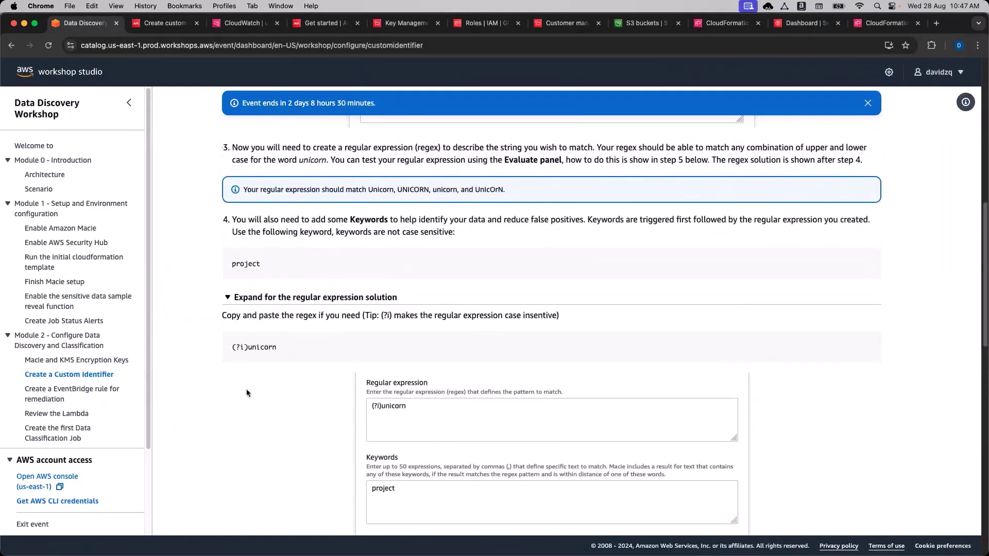
{"action": "double_click", "coordinate": [246, 272]}
{"action": "key", "text": "super+c"}
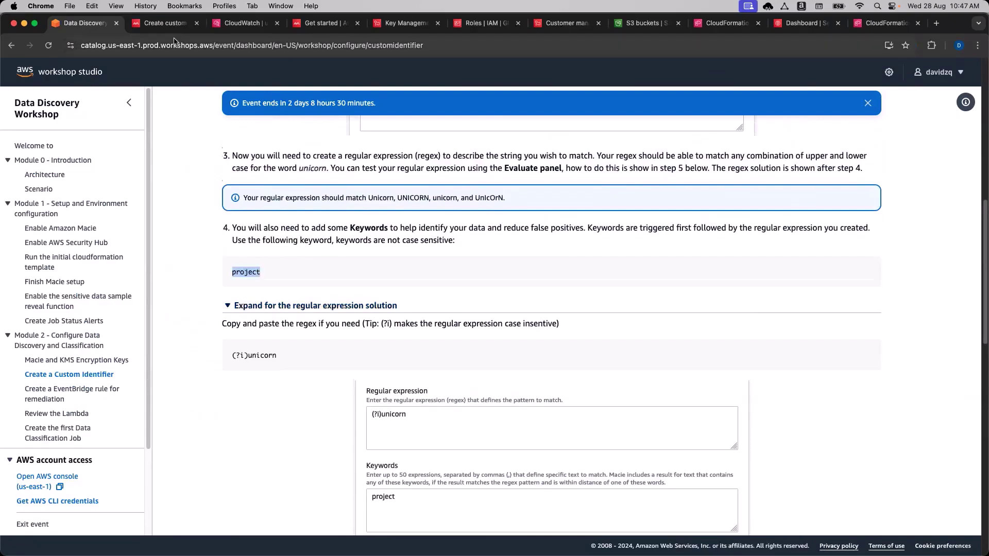
{"action": "left_click", "coordinate": [164, 23]}
{"action": "left_click", "coordinate": [208, 380]}
{"action": "key", "text": "super+v"}
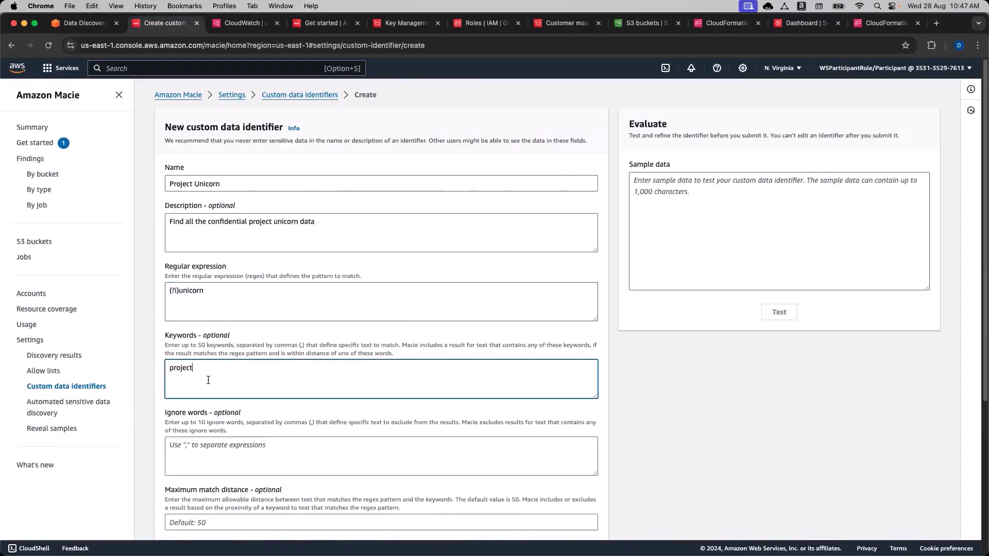
{"action": "left_click", "coordinate": [624, 415]}
Set the identifier's maximum match distance to 30.
{"action": "scroll", "coordinate": [624, 416], "scroll_direction": "down", "scroll_amount": 5}
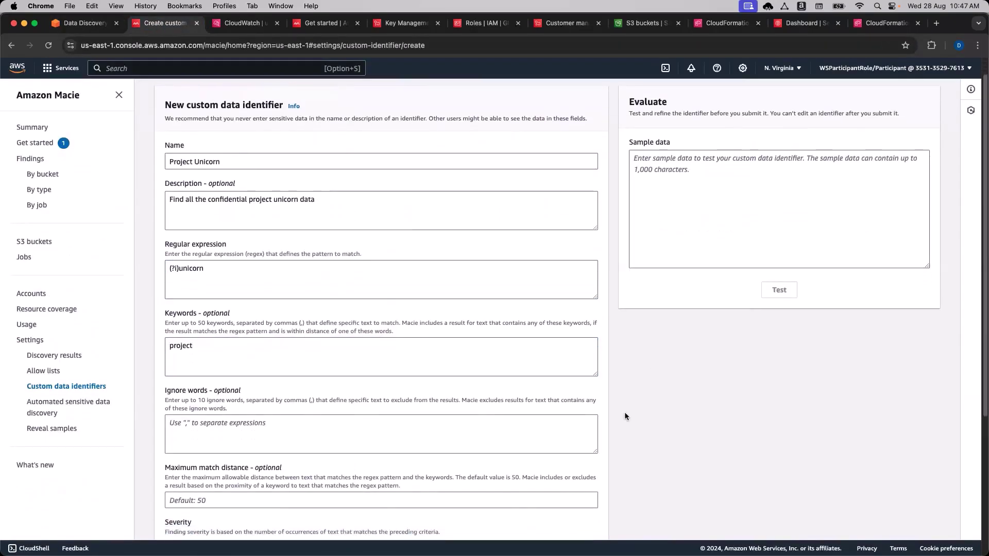
{"action": "scroll", "coordinate": [626, 413], "scroll_direction": "down", "scroll_amount": 3}
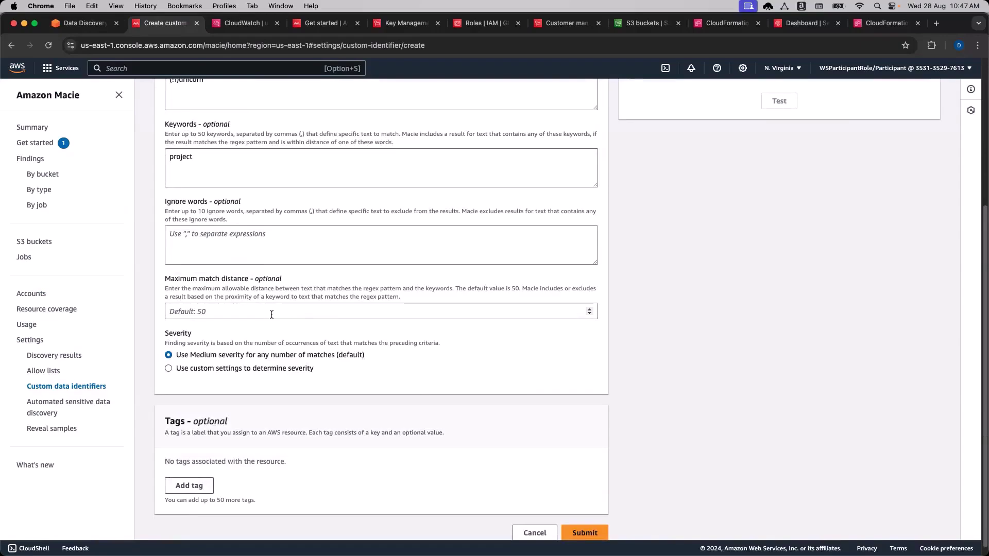
{"action": "left_click", "coordinate": [271, 314]}
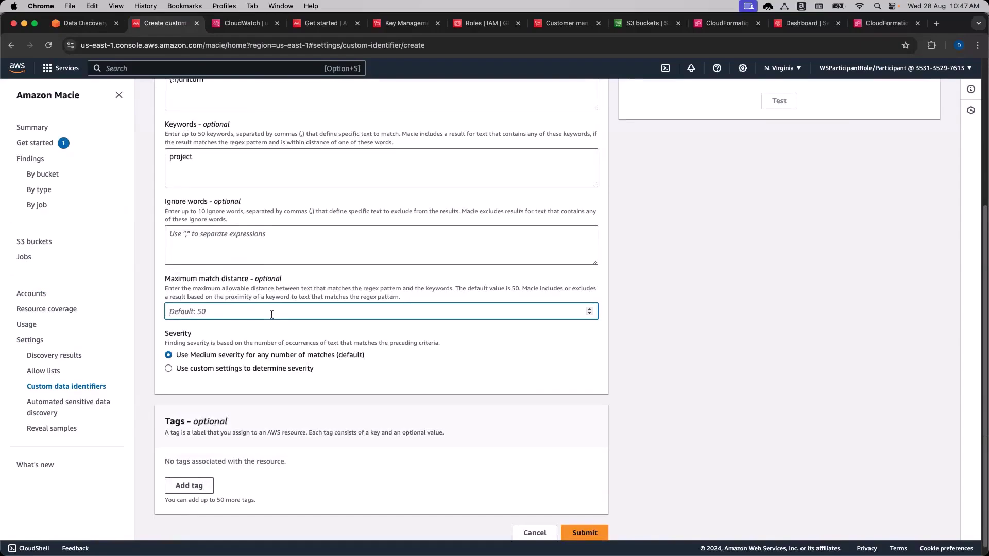
{"action": "type", "text": "30"}
{"action": "left_click", "coordinate": [591, 397]}
{"action": "scroll", "coordinate": [658, 380], "scroll_direction": "down", "scroll_amount": 1}
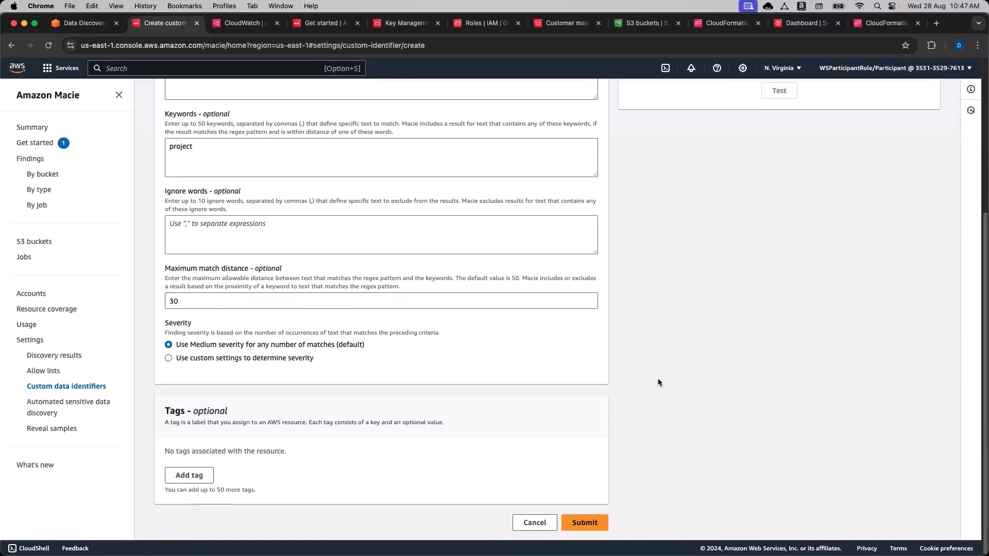
{"action": "scroll", "coordinate": [657, 379], "scroll_direction": "up", "scroll_amount": 1}
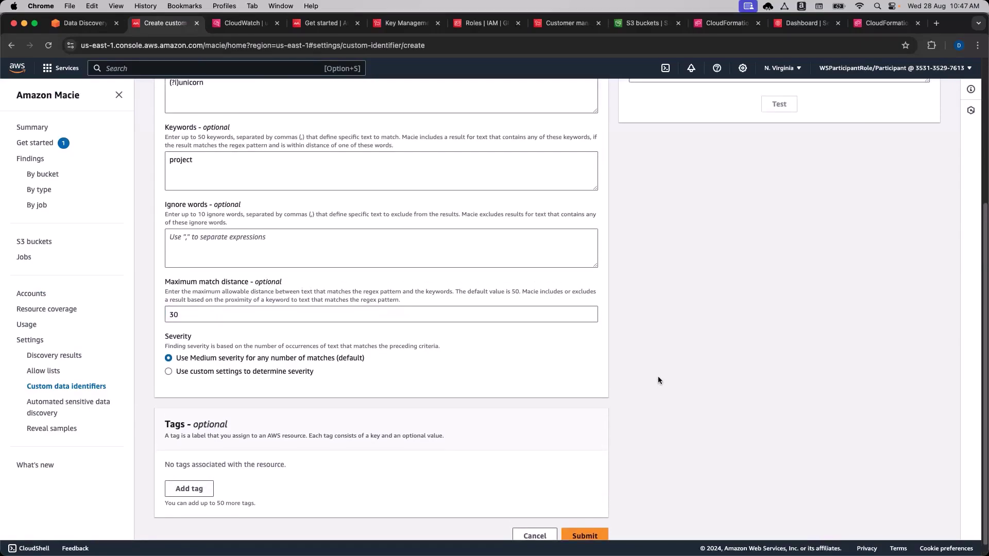
{"action": "scroll", "coordinate": [644, 369], "scroll_direction": "up", "scroll_amount": 5}
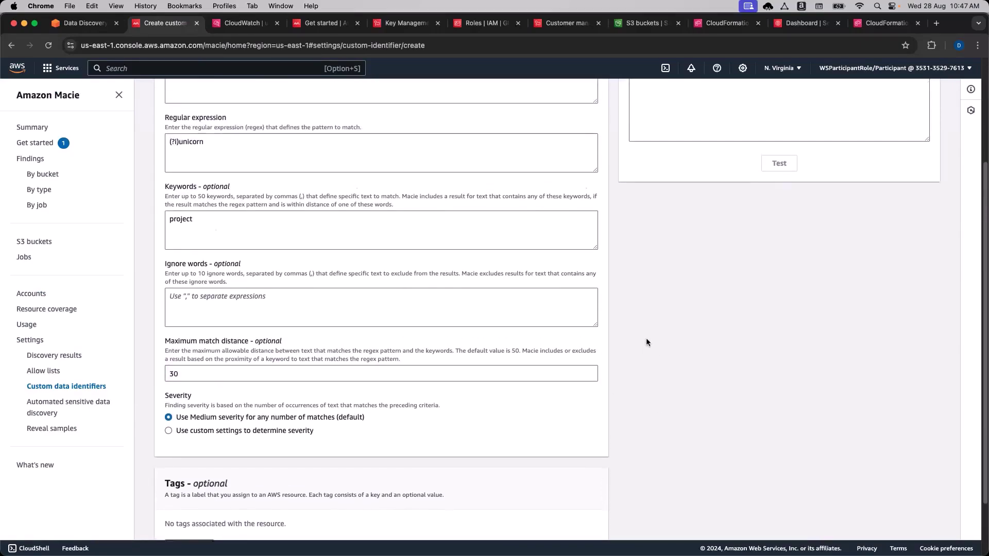
{"action": "scroll", "coordinate": [682, 360], "scroll_direction": "up", "scroll_amount": 1}
{"action": "scroll", "coordinate": [682, 355], "scroll_direction": "down", "scroll_amount": 1}
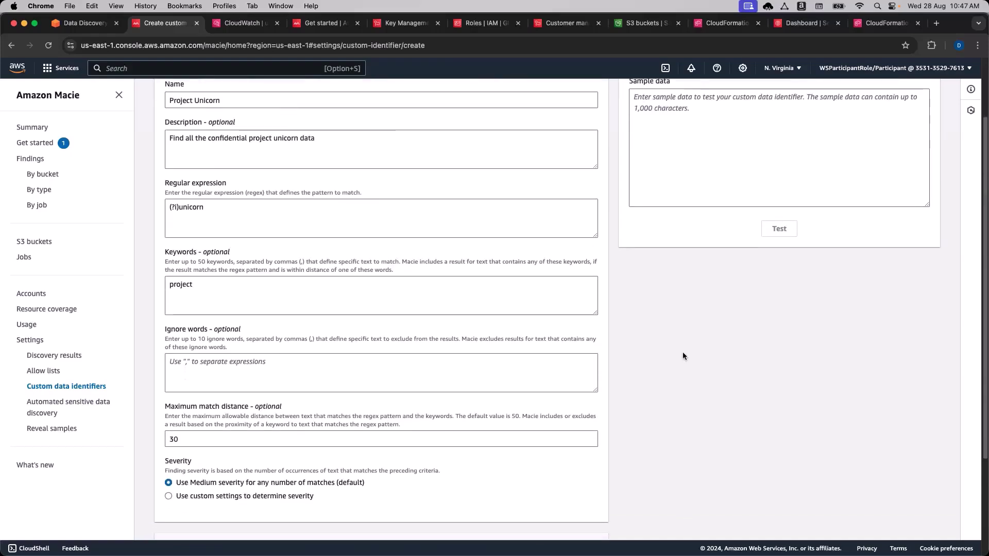
{"action": "scroll", "coordinate": [682, 351], "scroll_direction": "up", "scroll_amount": 3}
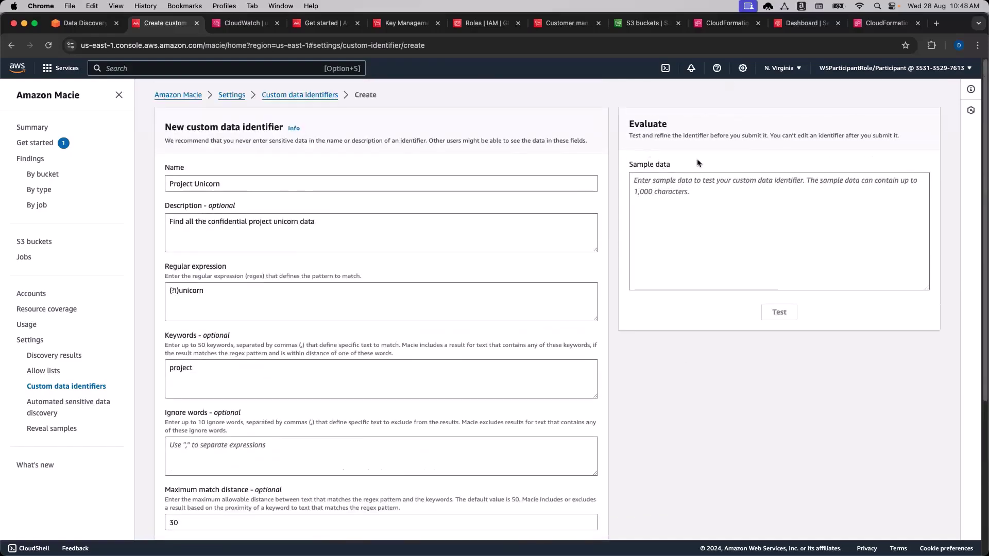
{"action": "left_click_drag", "start_coordinate": [767, 136], "coordinate": [818, 135]}
{"action": "left_click", "coordinate": [601, 275]}
{"action": "scroll", "coordinate": [251, 471], "scroll_direction": "down", "scroll_amount": 2}
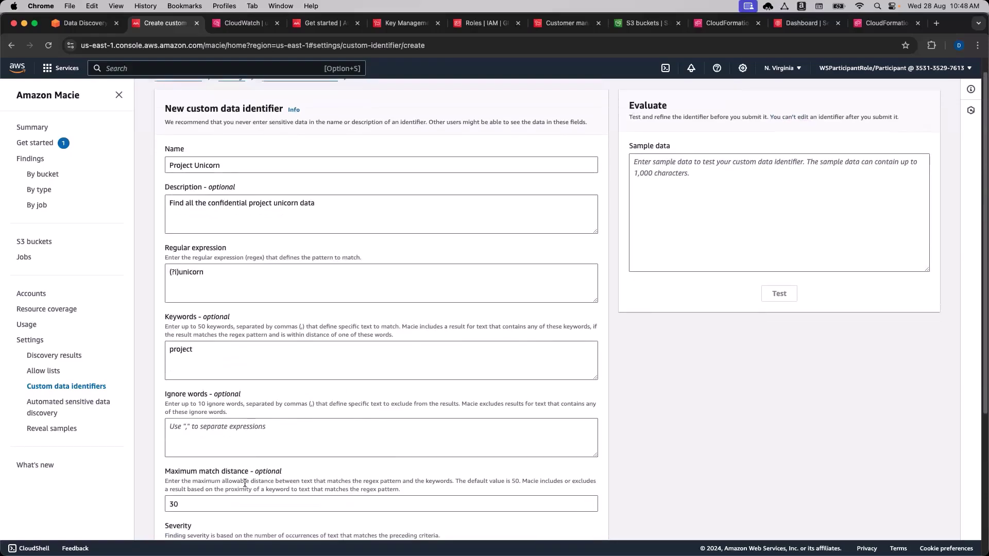
Enter sample lines 'Project unicorn', 'PRoJeCt UNICORN' and 'PROJECT UNICORN' and run the test.
{"action": "scroll", "coordinate": [651, 382], "scroll_direction": "up", "scroll_amount": 1}
{"action": "left_click", "coordinate": [656, 197]}
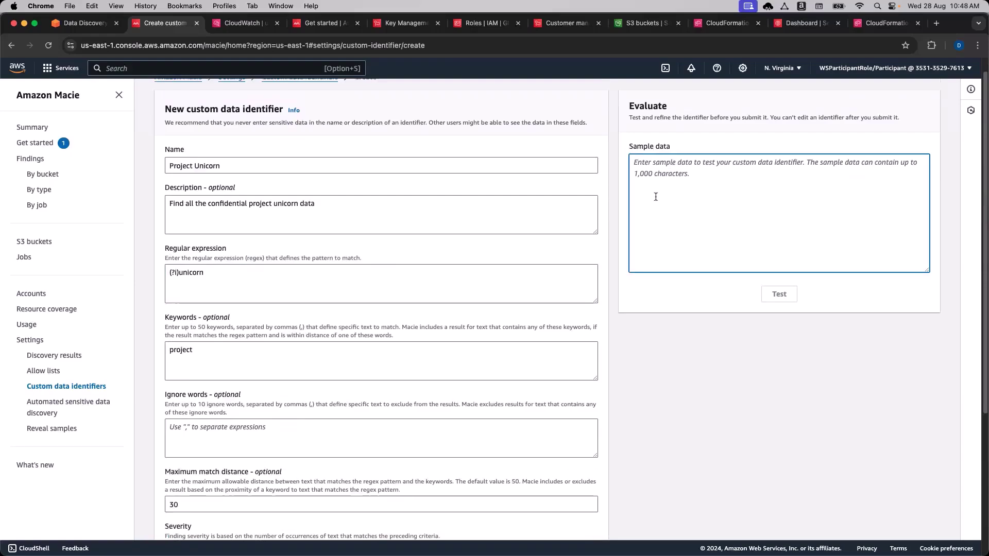
{"action": "type", "text": "Project unicor"}
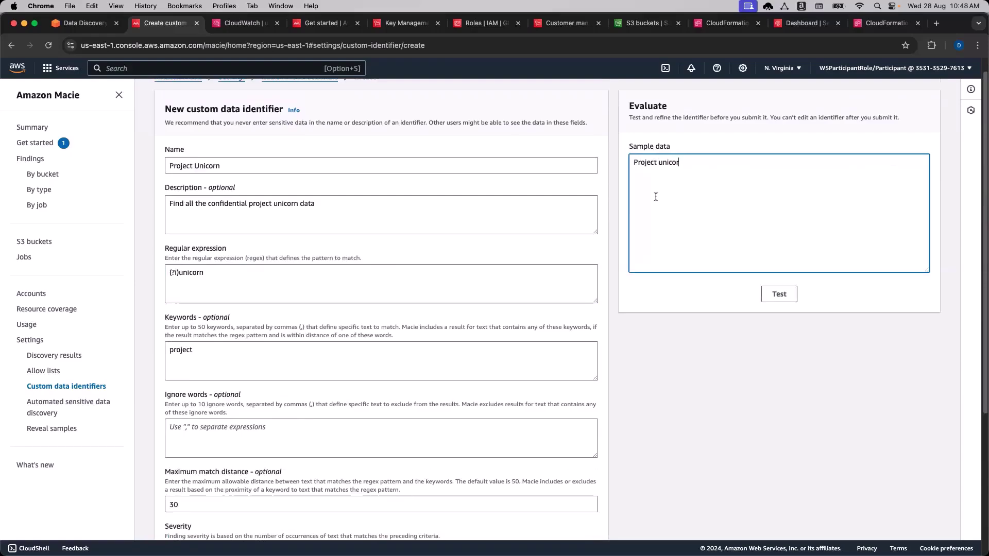
{"action": "type", "text": "n PRo"}
{"action": "key", "text": "BackSpace"}
{"action": "key", "text": "BackSpace"}
{"action": "type", "text": "RoJeCt UNICORN"}
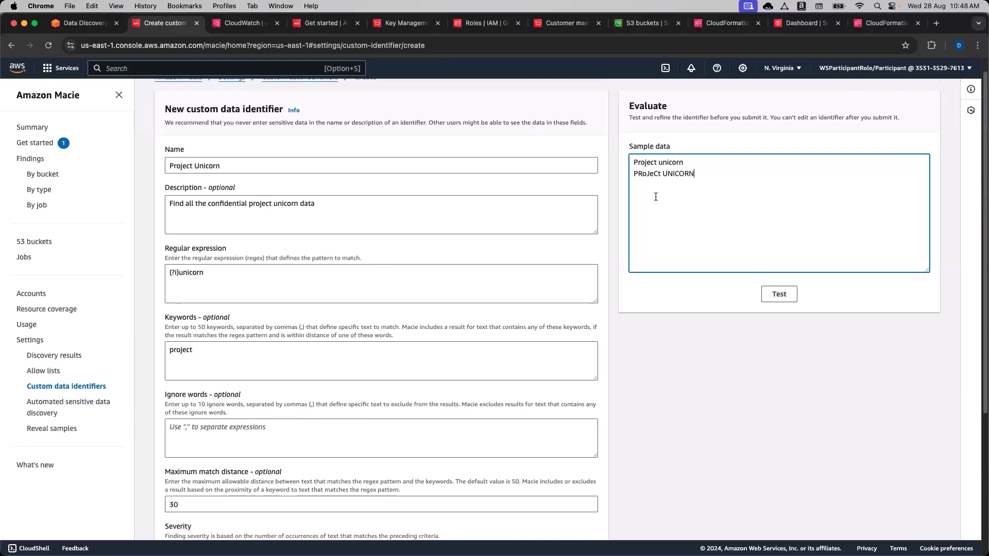
{"action": "key", "text": "Return"}
{"action": "type", "text": "PROJECT UNICORN"}
{"action": "left_click", "coordinate": [779, 294]}
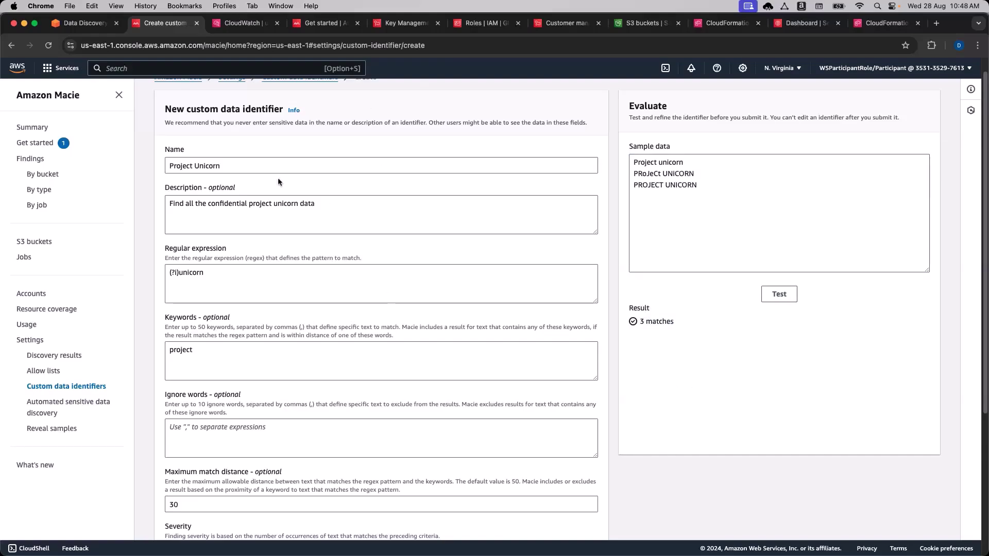
Change the regex flag to (?u) and rerun the test, producing an unsafe-regex error.
{"action": "left_click", "coordinate": [233, 166]}
{"action": "left_click", "coordinate": [273, 215]}
{"action": "scroll", "coordinate": [288, 265], "scroll_direction": "down", "scroll_amount": 1}
{"action": "left_click", "coordinate": [250, 255]}
{"action": "left_click_drag", "start_coordinate": [245, 255], "coordinate": [164, 253]}
{"action": "key", "text": "BackSpace"}
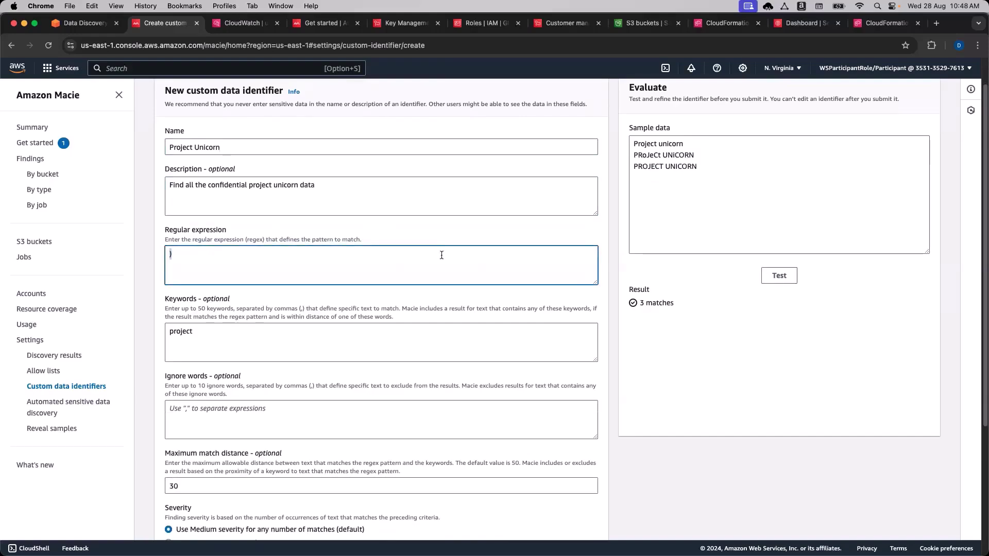
{"action": "key", "text": "super+v"}
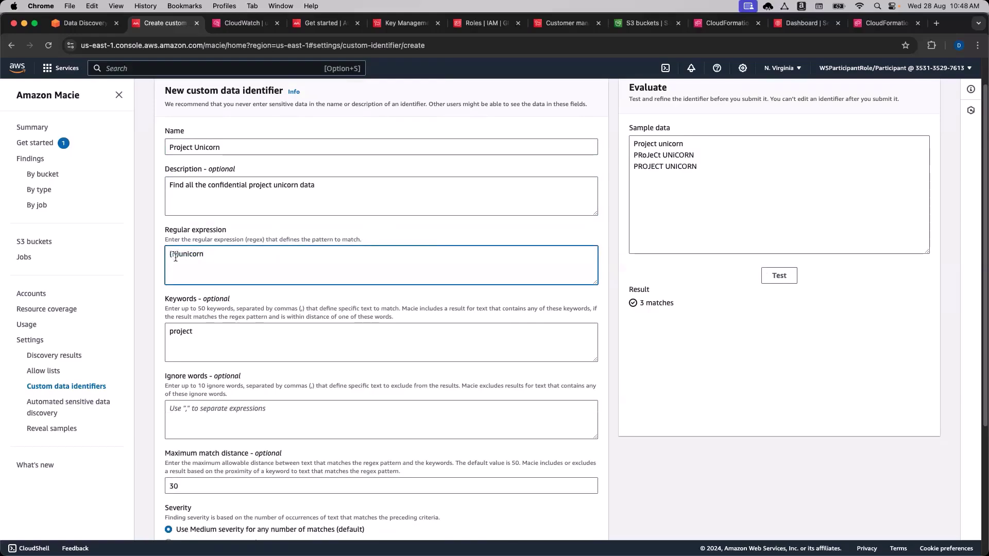
{"action": "key", "text": "BackSpace"}
{"action": "type", "text": "u"}
{"action": "left_click", "coordinate": [779, 275]}
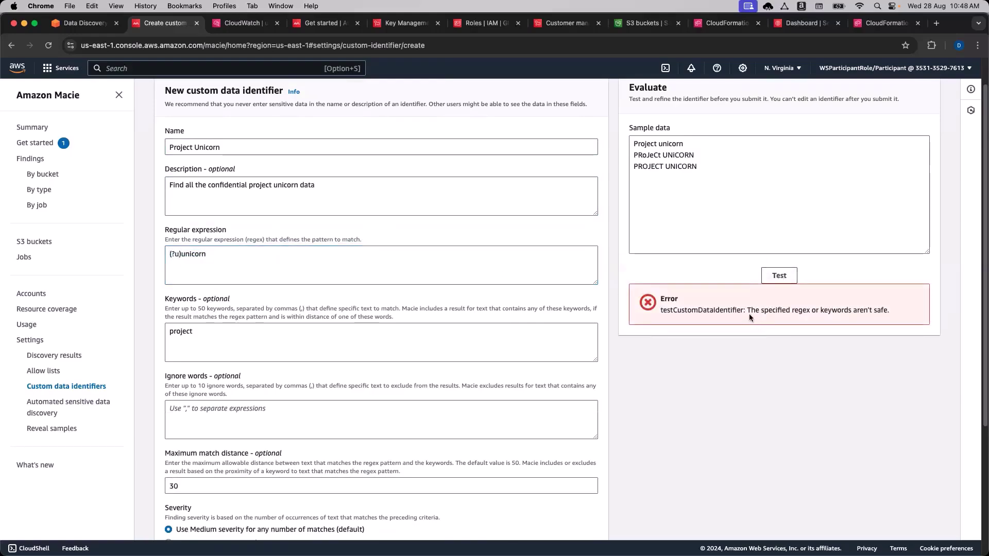
Restore the (?i)unicorn regex and retest, getting 3 matches.
{"action": "left_click_drag", "start_coordinate": [749, 313], "coordinate": [807, 314]}
{"action": "left_click", "coordinate": [806, 315]}
{"action": "left_click", "coordinate": [179, 254]}
{"action": "key", "text": "BackSpace"}
{"action": "type", "text": "i"}
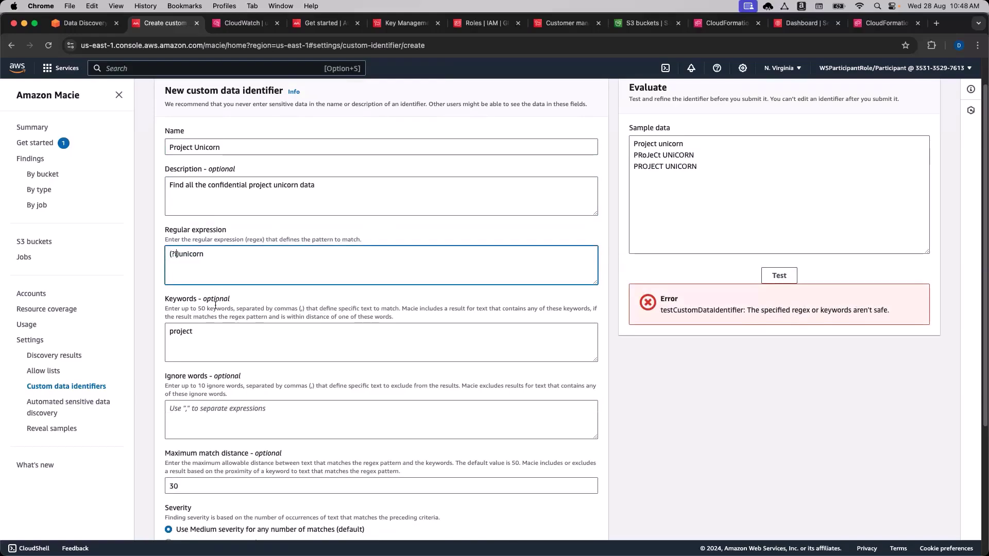
{"action": "left_click", "coordinate": [778, 276]}
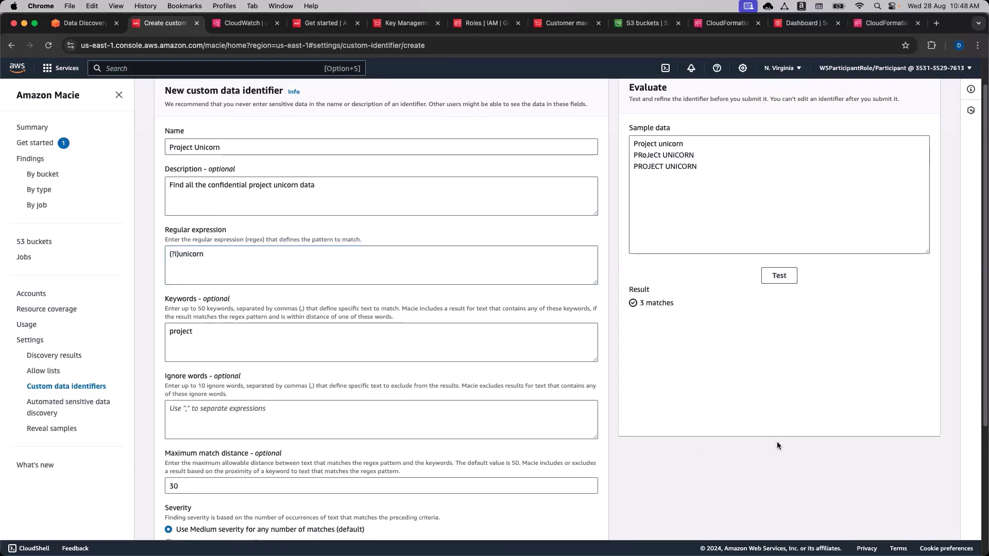
{"action": "left_click_drag", "start_coordinate": [731, 166], "coordinate": [632, 145]}
Test the lone sample word unicorn, then add unicorn as a second keyword and retest.
{"action": "type", "text": "unicorn"}
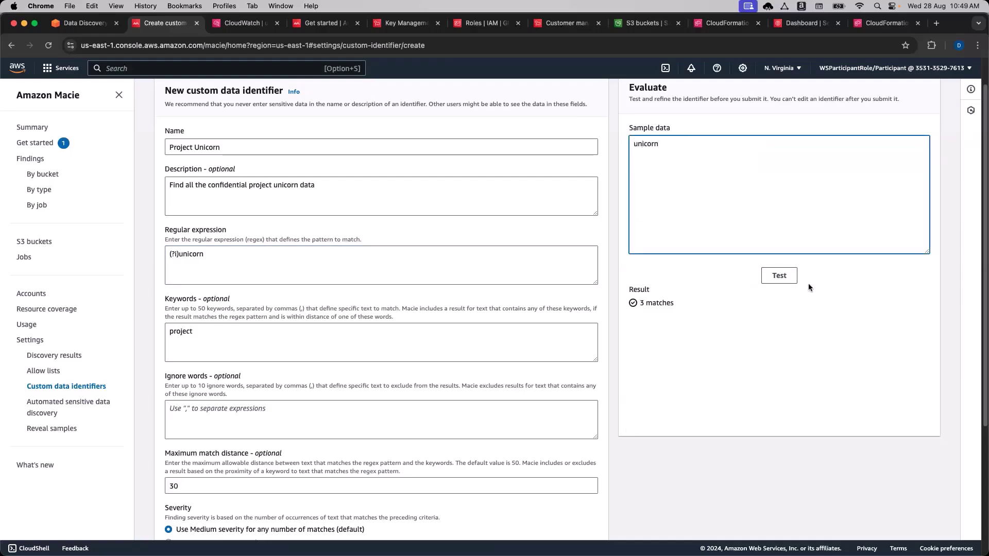
{"action": "left_click", "coordinate": [792, 280]}
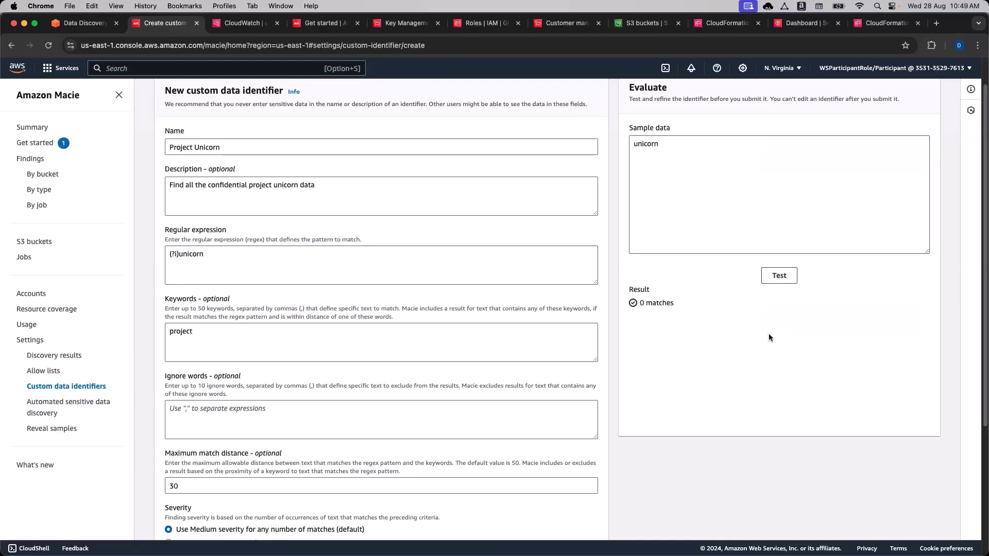
{"action": "left_click_drag", "start_coordinate": [263, 333], "coordinate": [153, 332]}
{"action": "left_click", "coordinate": [215, 349]}
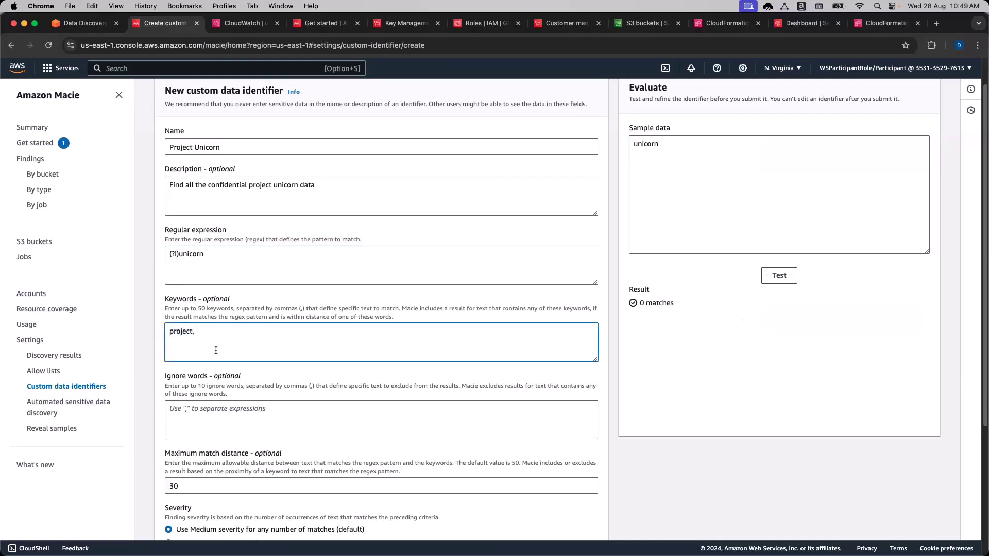
{"action": "type", "text": ", unicorn"}
{"action": "left_click", "coordinate": [727, 356]}
{"action": "left_click", "coordinate": [779, 275]}
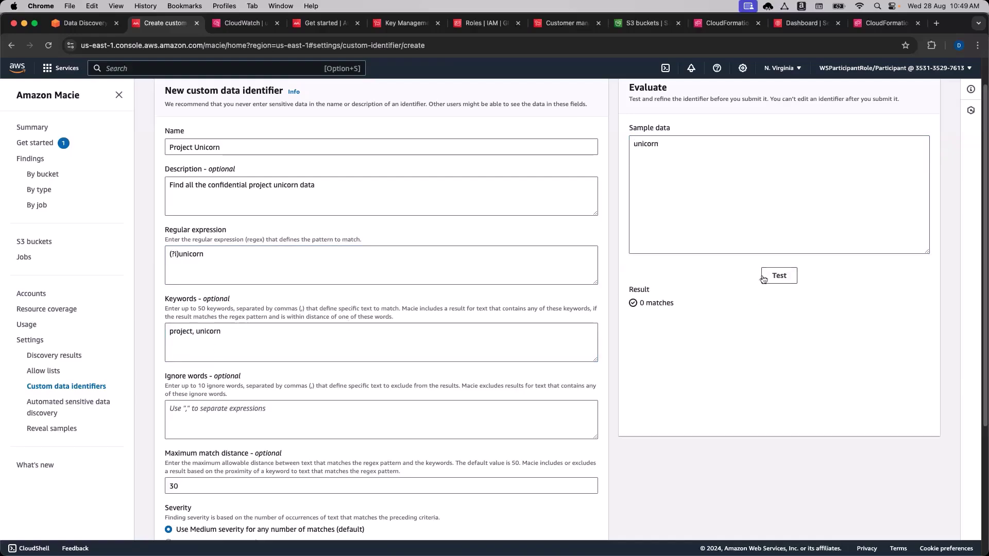
Remove project from the keywords and retest with only the unicorn keyword.
{"action": "left_click_drag", "start_coordinate": [681, 146], "coordinate": [619, 141]}
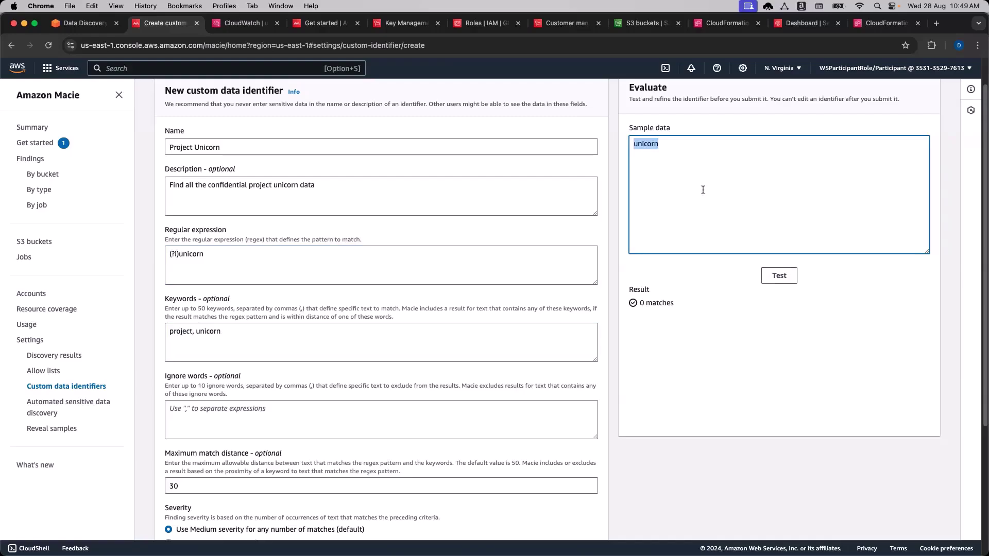
{"action": "key", "text": "BackSpace"}
{"action": "type", "text": "unicorn"}
{"action": "left_click", "coordinate": [781, 278]}
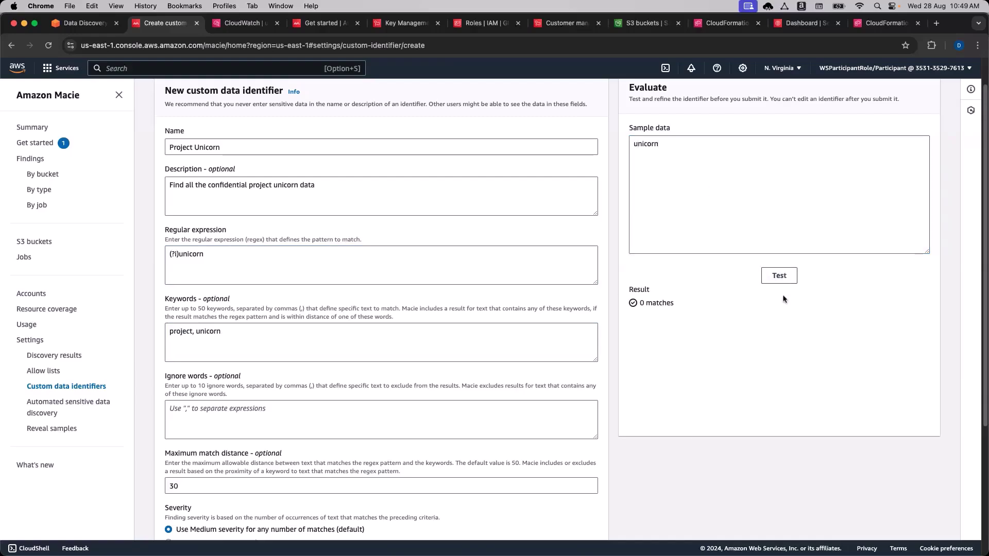
{"action": "scroll", "coordinate": [545, 422], "scroll_direction": "down", "scroll_amount": 1}
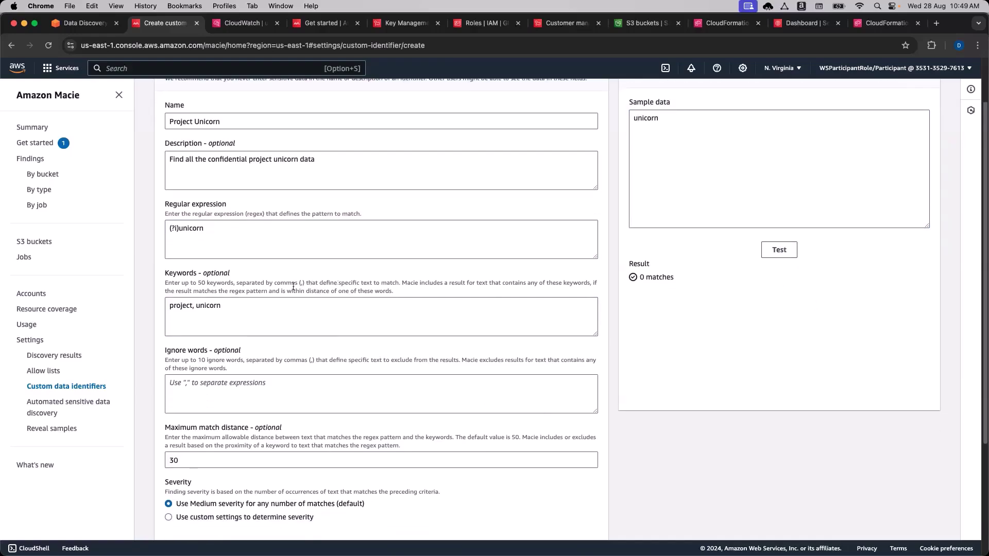
{"action": "left_click_drag", "start_coordinate": [578, 283], "coordinate": [586, 283]}
{"action": "left_click", "coordinate": [197, 305]}
{"action": "left_click_drag", "start_coordinate": [196, 305], "coordinate": [163, 308]}
{"action": "key", "text": "BackSpace"}
{"action": "left_click", "coordinate": [782, 250]}
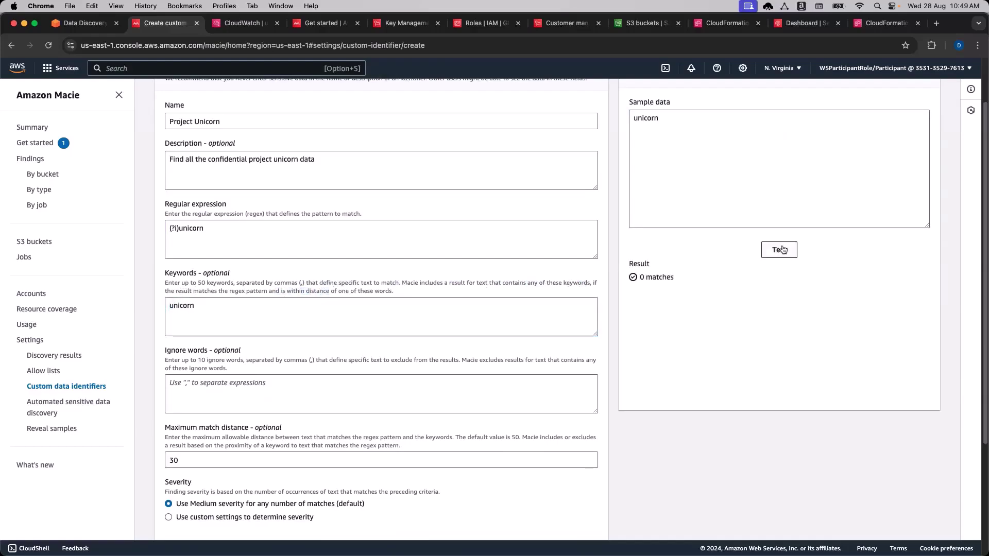
Restore project as the keyword, check the instructions, and erase the sample text.
{"action": "scroll", "coordinate": [703, 290], "scroll_direction": "up", "scroll_amount": 1}
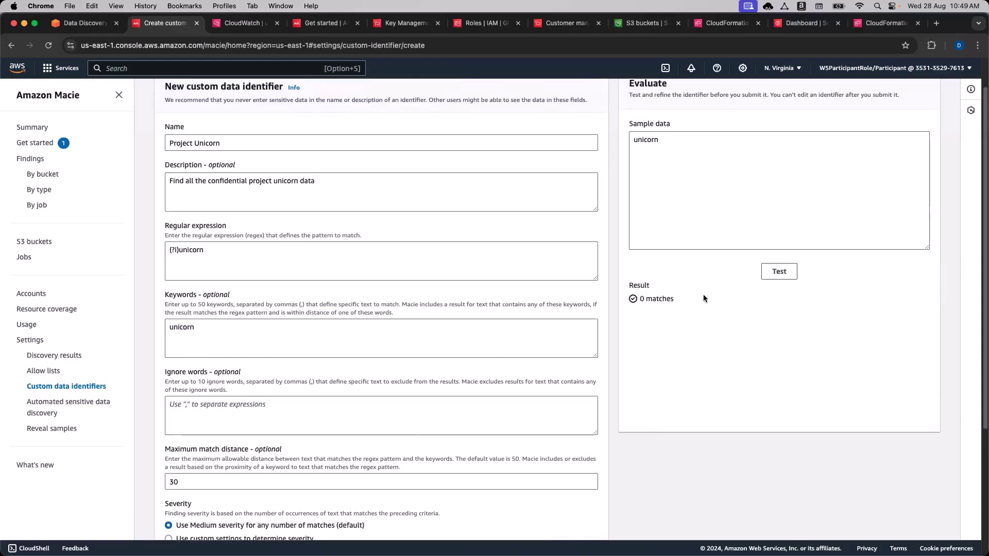
{"action": "left_click", "coordinate": [235, 333]}
{"action": "key", "text": "BackSpace"}
{"action": "key", "text": "BackSpace"}
{"action": "key", "text": "BackSpace"}
{"action": "key", "text": "BackSpace"}
{"action": "key", "text": "BackSpace"}
{"action": "key", "text": "BackSpace"}
{"action": "key", "text": "BackSpace"}
{"action": "type", "text": "project"}
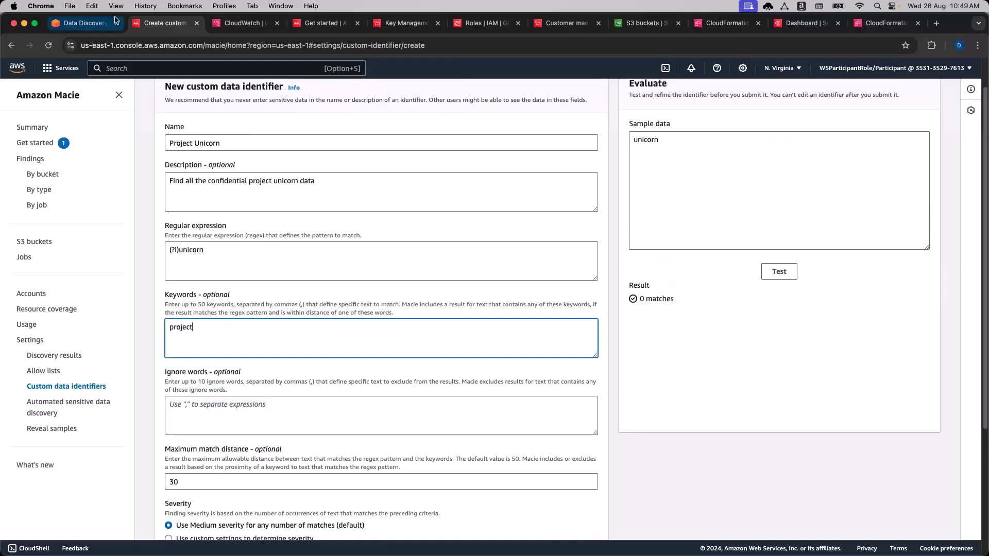
{"action": "left_click", "coordinate": [83, 23]}
{"action": "scroll", "coordinate": [268, 414], "scroll_direction": "down", "scroll_amount": 3}
{"action": "scroll", "coordinate": [268, 412], "scroll_direction": "down", "scroll_amount": 3}
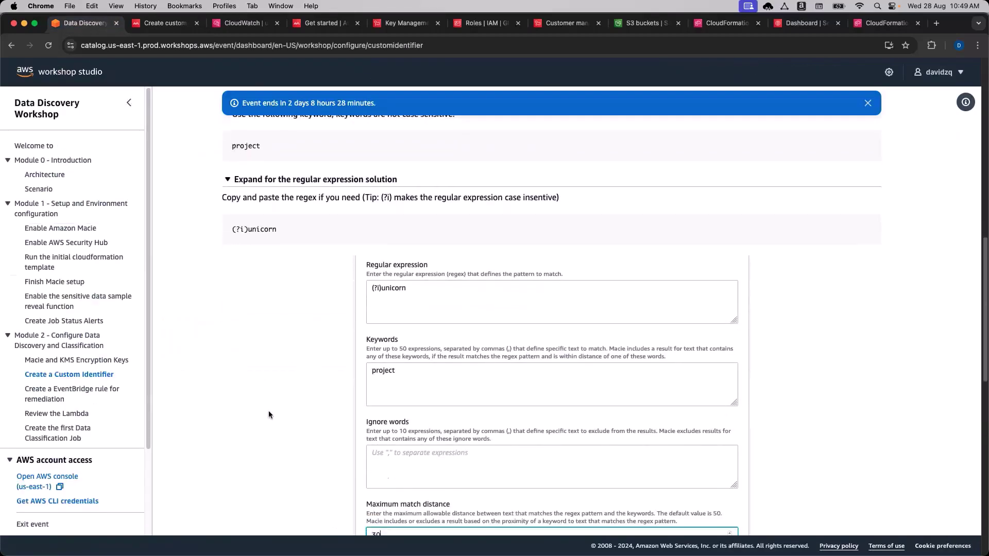
{"action": "scroll", "coordinate": [285, 384], "scroll_direction": "down", "scroll_amount": 5}
{"action": "scroll", "coordinate": [304, 433], "scroll_direction": "down", "scroll_amount": 5}
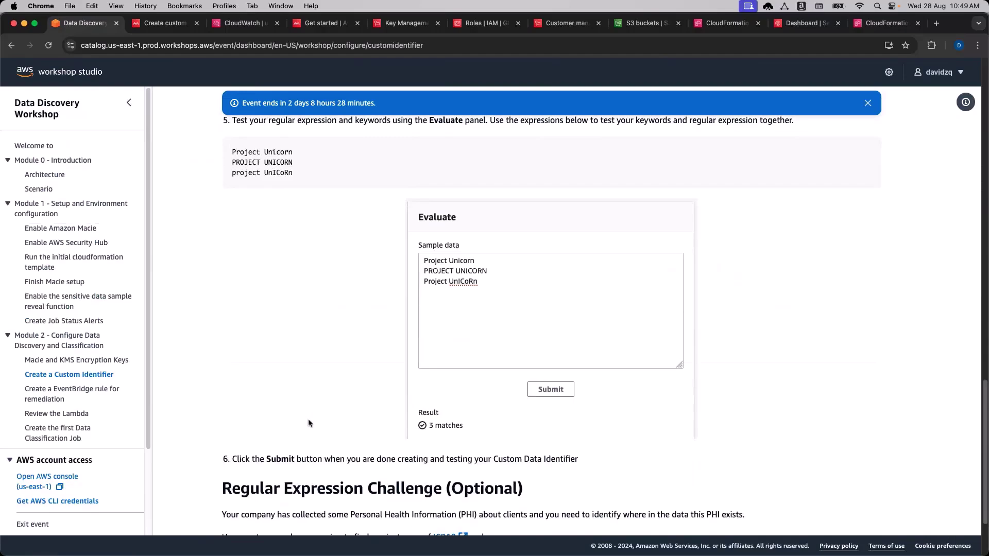
{"action": "scroll", "coordinate": [309, 423], "scroll_direction": "up", "scroll_amount": 2}
{"action": "left_click", "coordinate": [165, 23]}
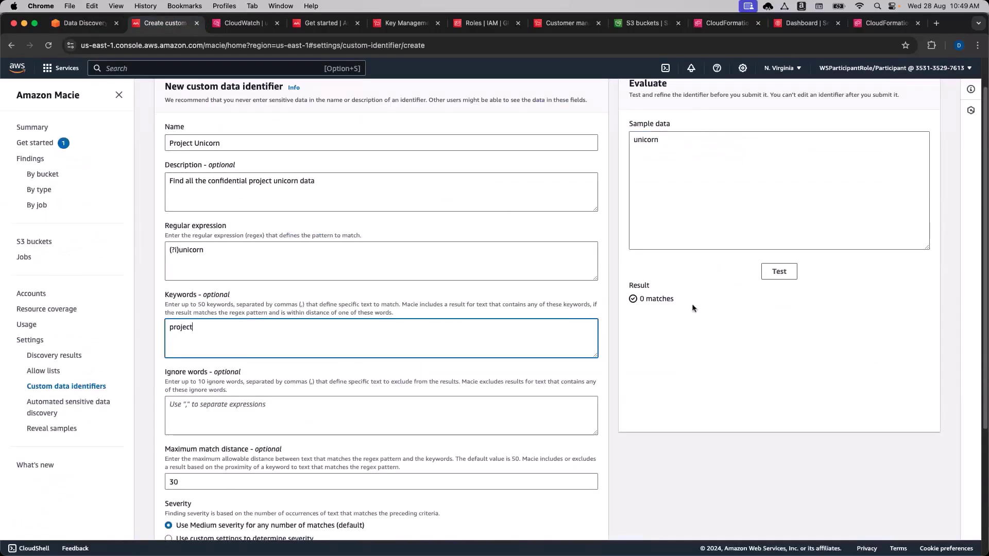
{"action": "left_click", "coordinate": [690, 195]}
{"action": "key", "text": "BackSpace"}
{"action": "key", "text": "BackSpace"}
{"action": "key", "text": "BackSpace"}
{"action": "key", "text": "BackSpace"}
{"action": "key", "text": "BackSpace"}
{"action": "key", "text": "BackSpace"}
{"action": "key", "text": "BackSpace"}
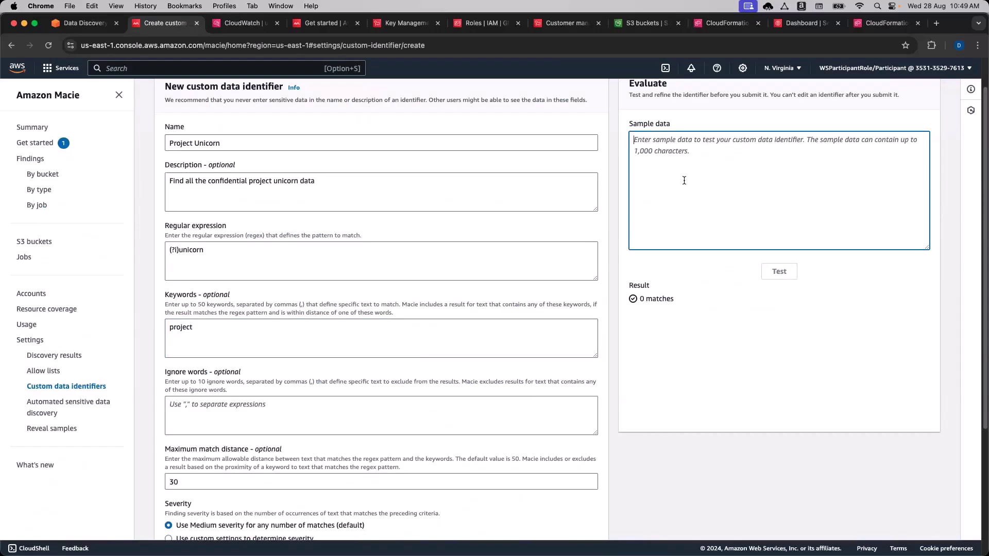
Enter sample lines 'project Unicorn' and 'UNICORN' and run the test.
{"action": "type", "text": "UNICORN"}
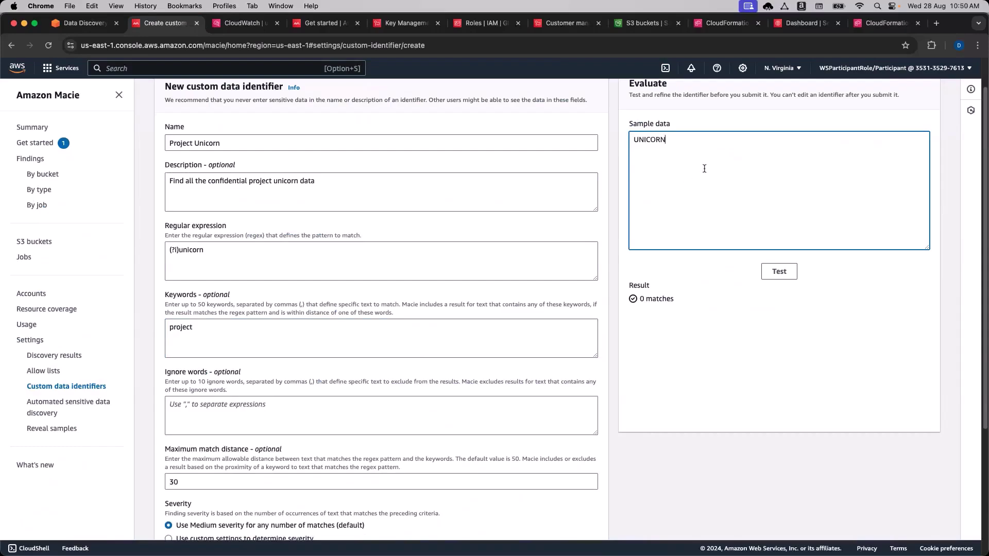
{"action": "left_click_drag", "start_coordinate": [679, 144], "coordinate": [625, 142]}
{"action": "left_click", "coordinate": [637, 140]}
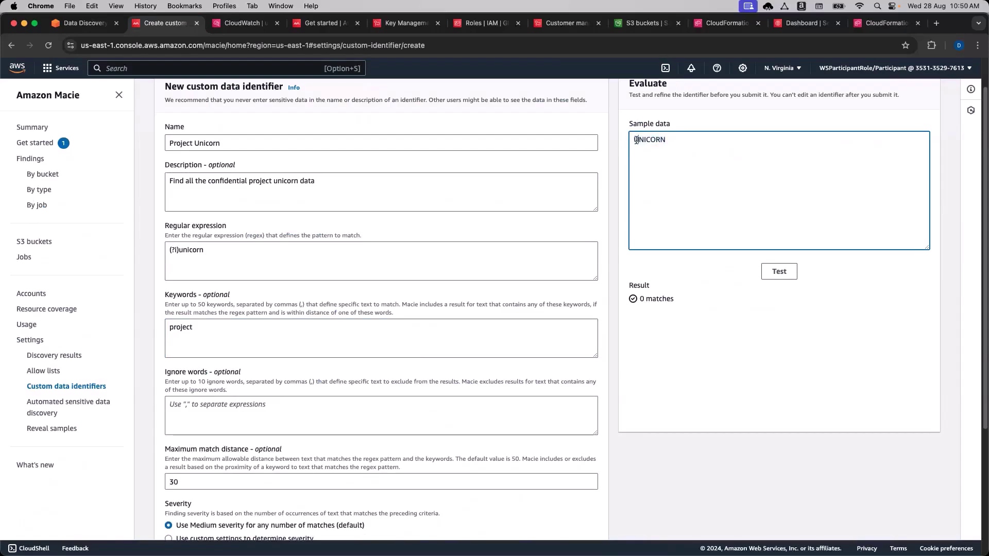
{"action": "key", "text": "Return"}
{"action": "type", "text": "projectU UNI"}
{"action": "key", "text": "BackSpace"}
{"action": "key", "text": "BackSpace"}
{"action": "key", "text": "BackSpace"}
{"action": "type", "text": "Unicorn"}
{"action": "left_click", "coordinate": [778, 275]}
Add a third sample line 'pROJECT UNICORN' and retest, getting 3 matches.
{"action": "left_click", "coordinate": [662, 169]}
{"action": "left_click", "coordinate": [666, 342]}
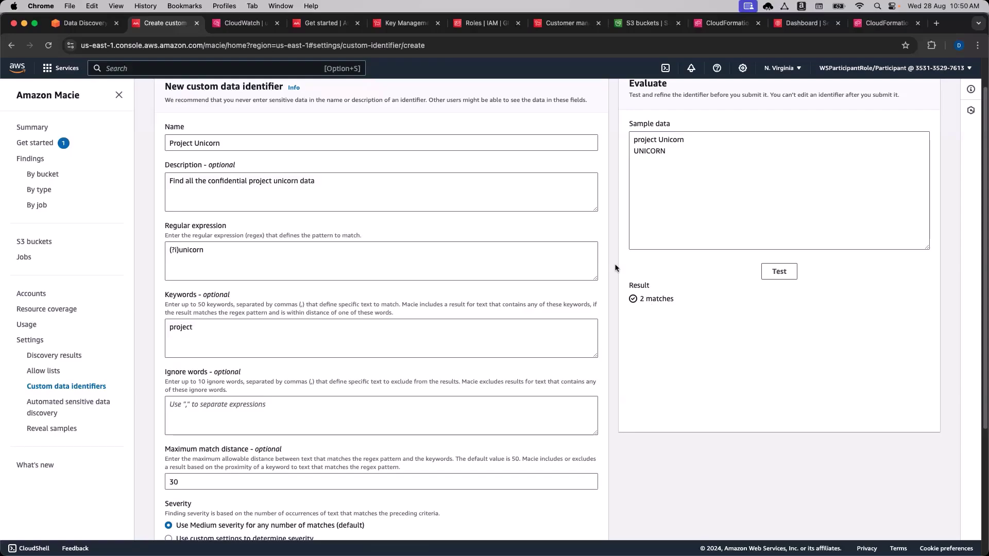
{"action": "double_click", "coordinate": [648, 141]}
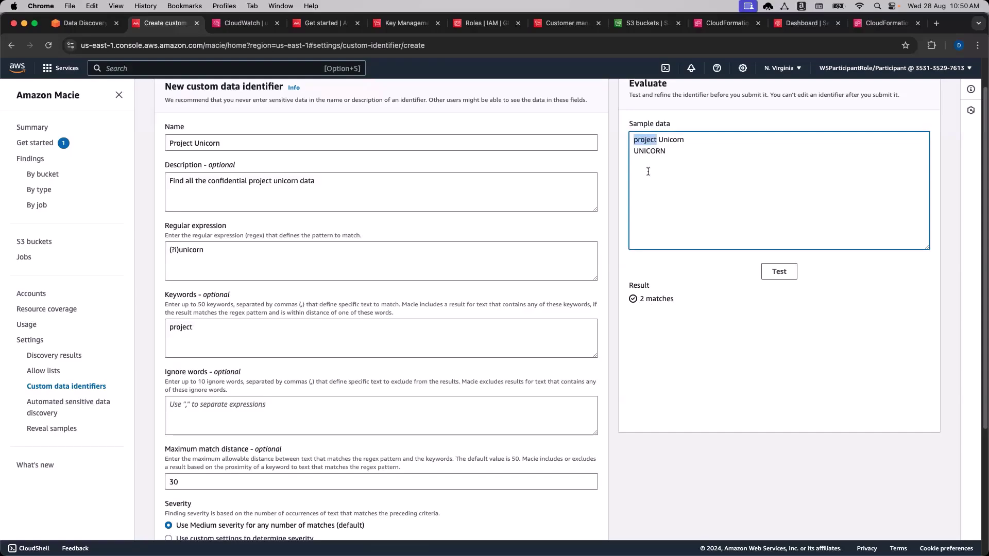
{"action": "left_click", "coordinate": [645, 150]}
{"action": "double_click", "coordinate": [644, 141]}
{"action": "left_click", "coordinate": [650, 140]}
{"action": "left_click", "coordinate": [671, 150]}
{"action": "left_click", "coordinate": [676, 364]}
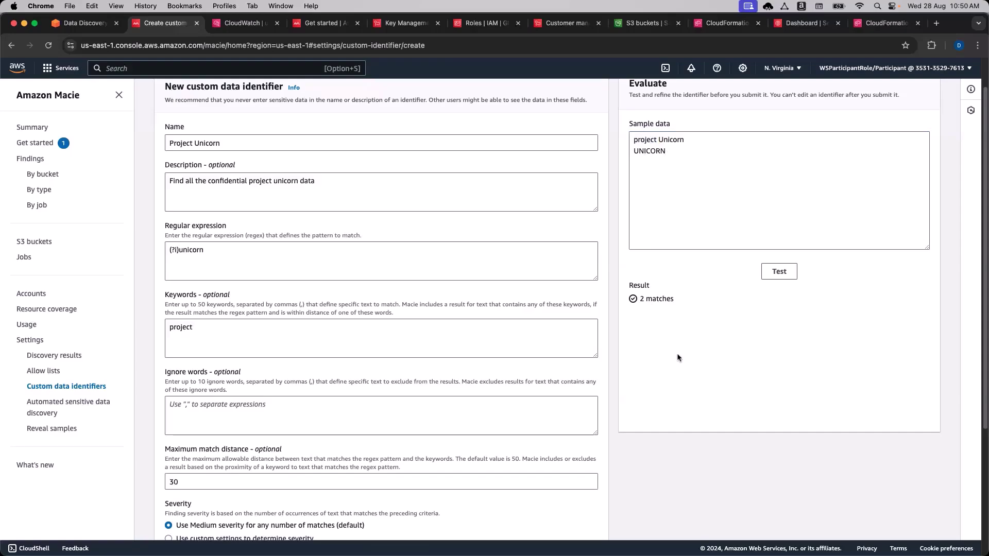
{"action": "left_click", "coordinate": [747, 150]}
{"action": "type", "text": "p"}
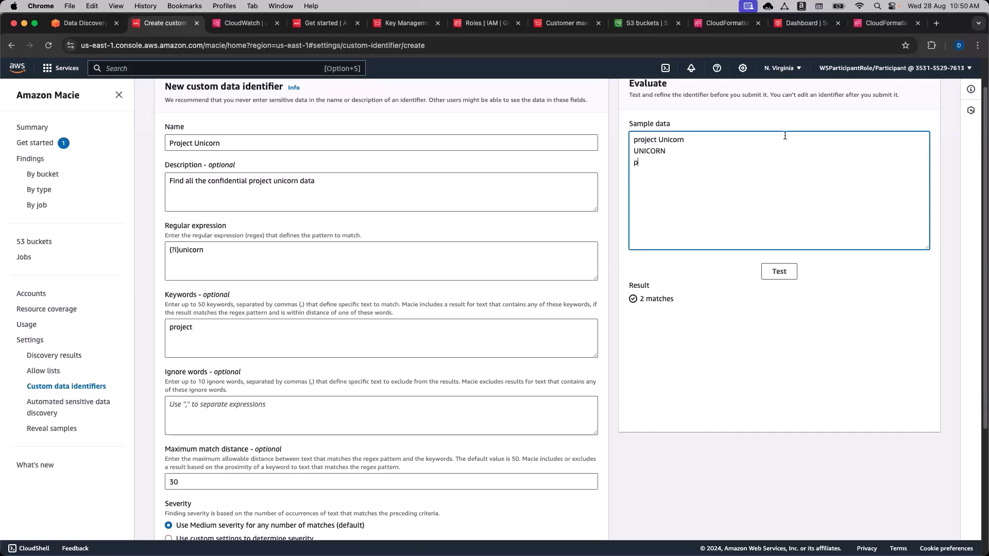
{"action": "type", "text": "ROJECT UNICORN"}
{"action": "left_click", "coordinate": [779, 271]}
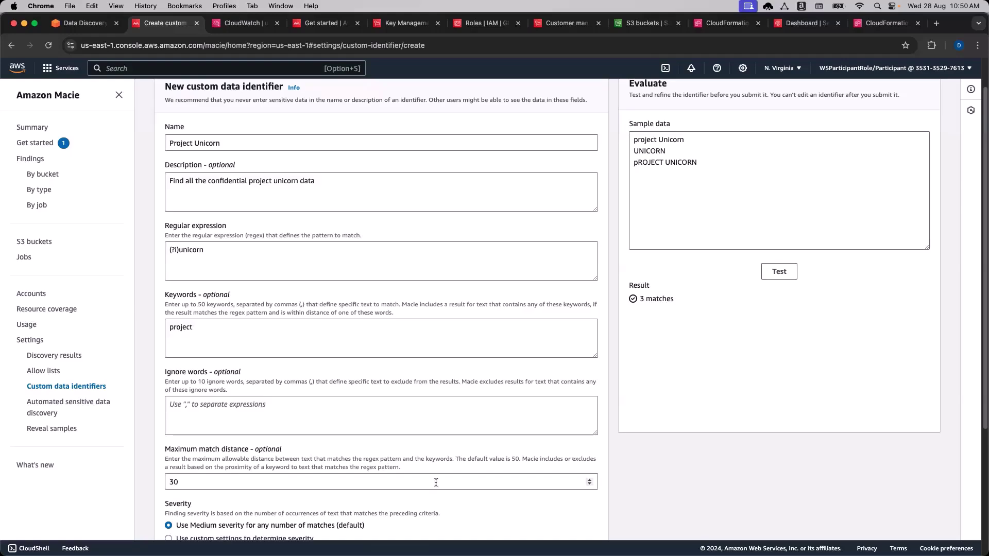
Submit the Project Unicorn custom data identifier.
{"action": "scroll", "coordinate": [705, 499], "scroll_direction": "down", "scroll_amount": 4}
{"action": "scroll", "coordinate": [715, 498], "scroll_direction": "down", "scroll_amount": 2}
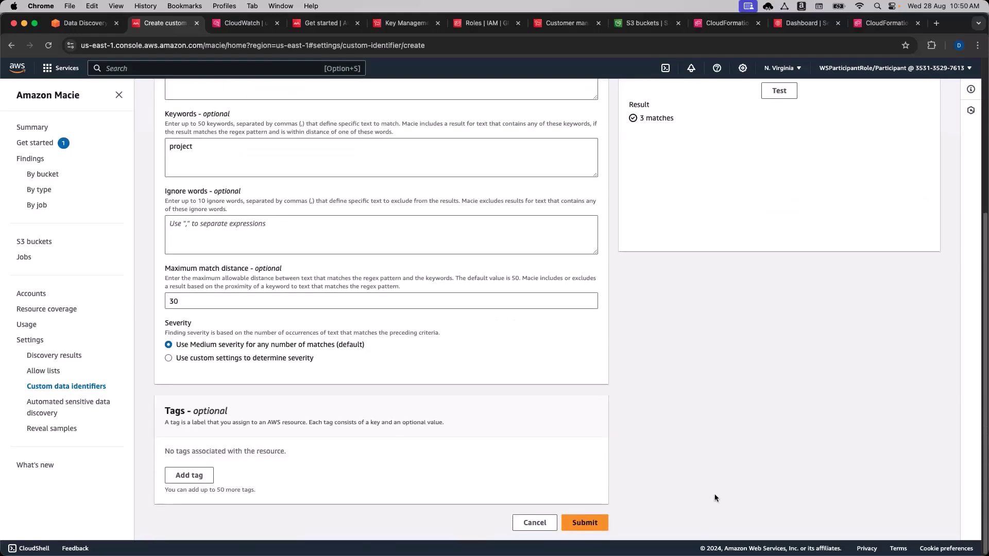
{"action": "left_click", "coordinate": [607, 523]}
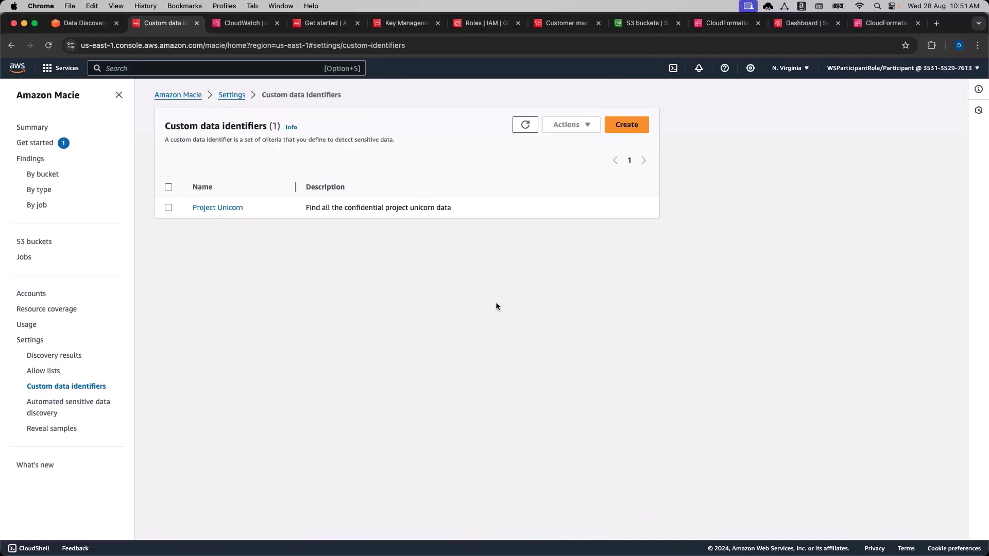
Expand the ICD10 regular expression solution, then advance to the EventBridge remediation rule page.
{"action": "left_click", "coordinate": [85, 23]}
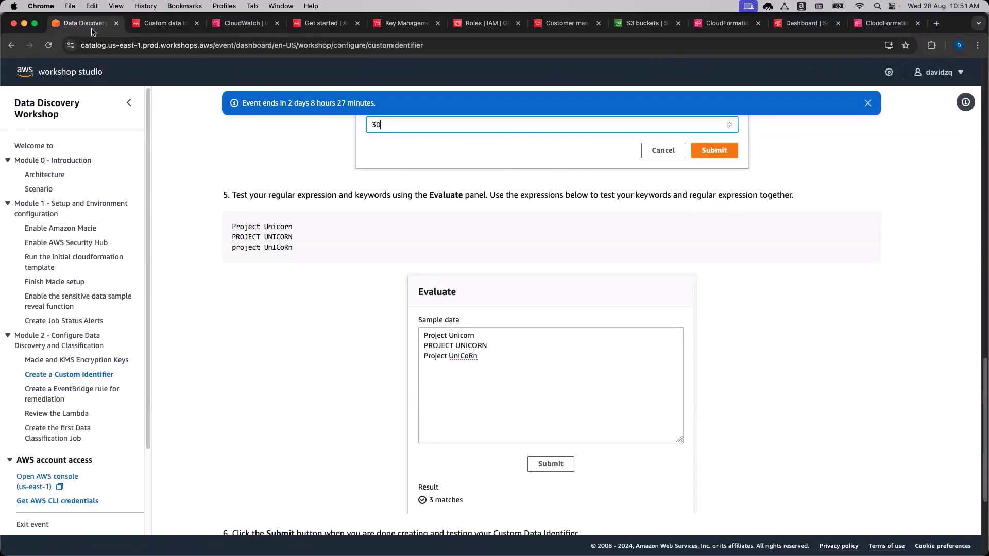
{"action": "scroll", "coordinate": [326, 368], "scroll_direction": "down", "scroll_amount": 4}
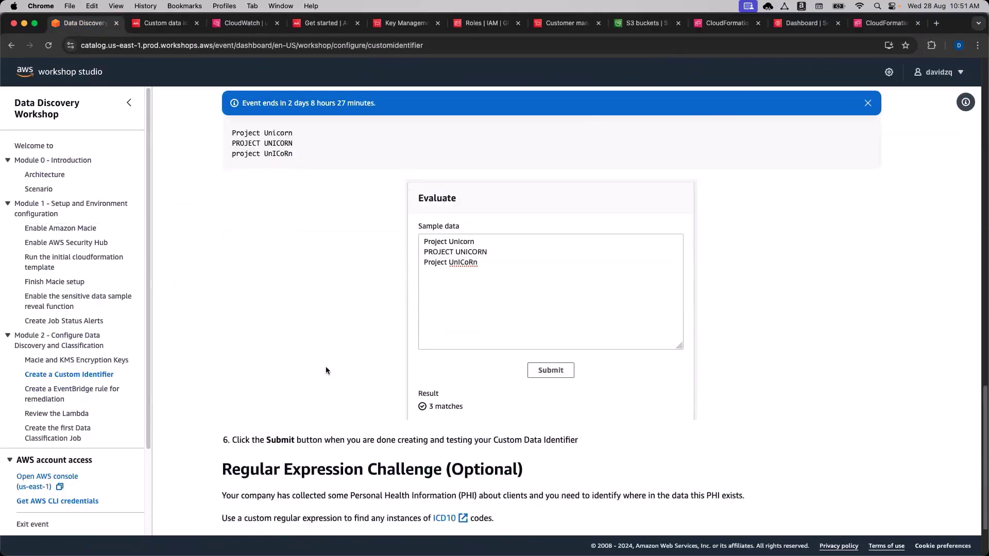
{"action": "scroll", "coordinate": [326, 369], "scroll_direction": "down", "scroll_amount": 1}
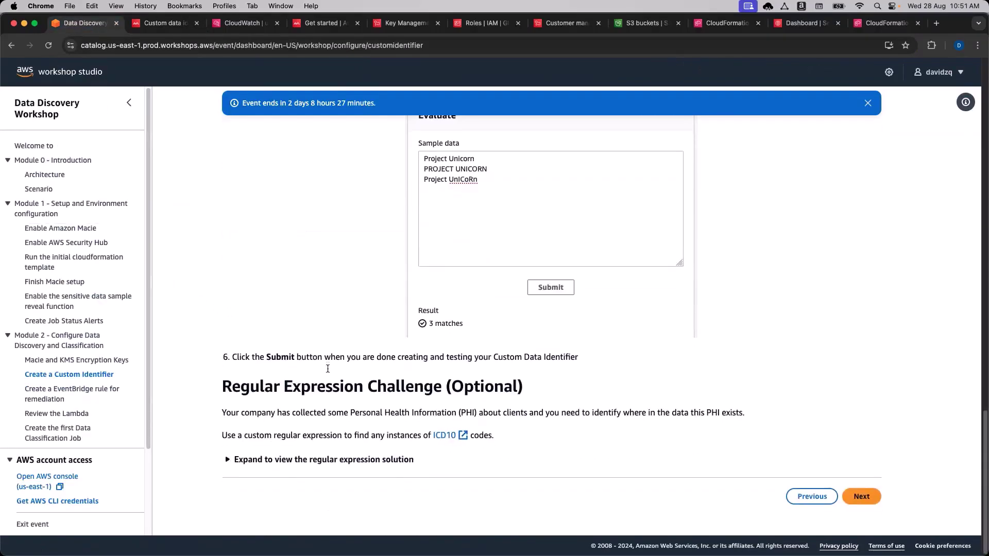
{"action": "left_click", "coordinate": [316, 459]}
{"action": "scroll", "coordinate": [324, 422], "scroll_direction": "down", "scroll_amount": 3}
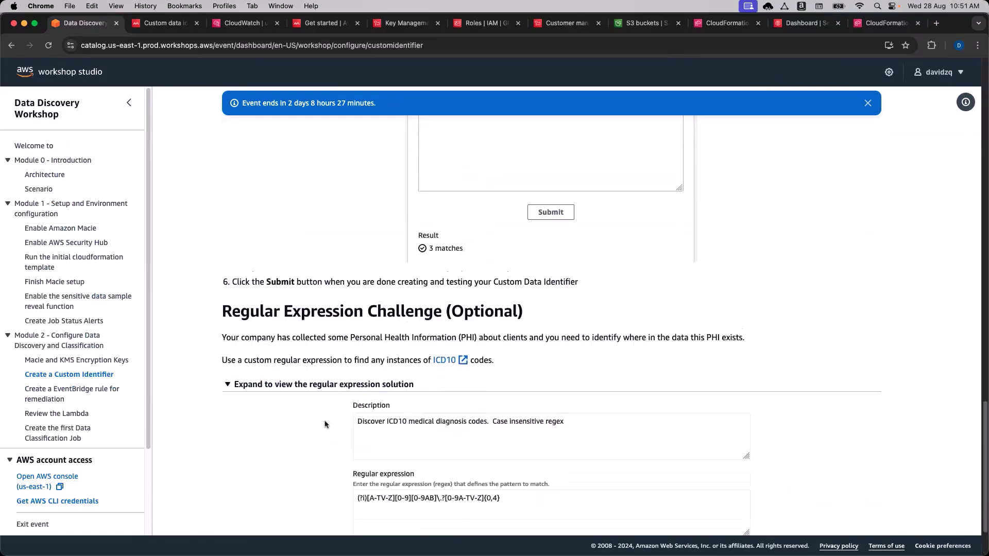
{"action": "scroll", "coordinate": [323, 423], "scroll_direction": "down", "scroll_amount": 1}
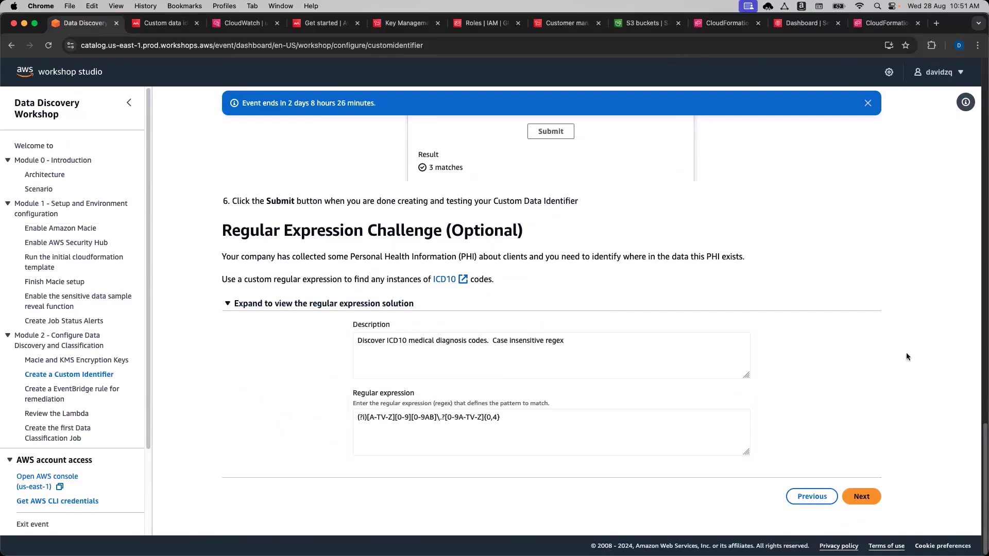
{"action": "left_click", "coordinate": [873, 501]}
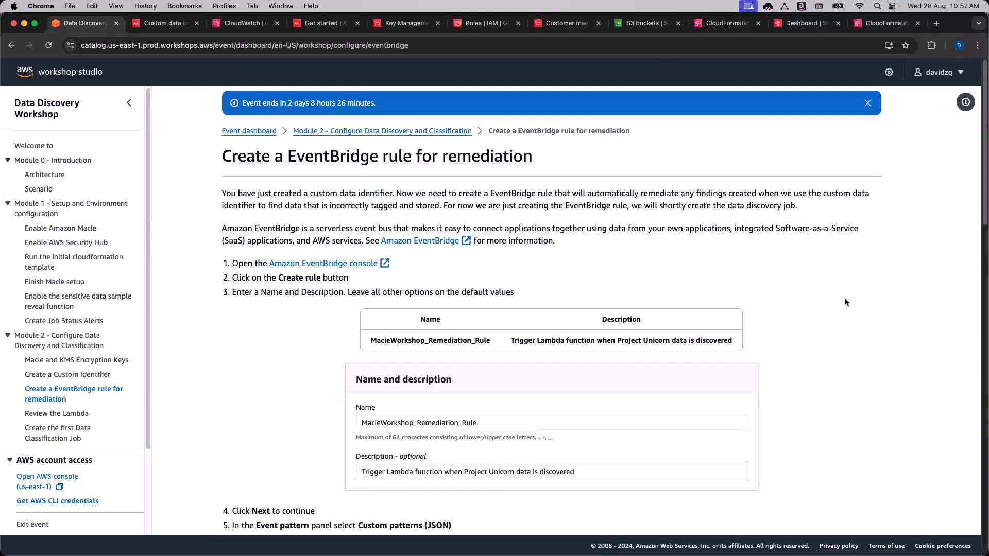
Browse the Module 2 and Module 3 sections in the workshop contents sidebar.
{"action": "scroll", "coordinate": [839, 317], "scroll_direction": "down", "scroll_amount": 1}
{"action": "scroll", "coordinate": [97, 346], "scroll_direction": "down", "scroll_amount": 3}
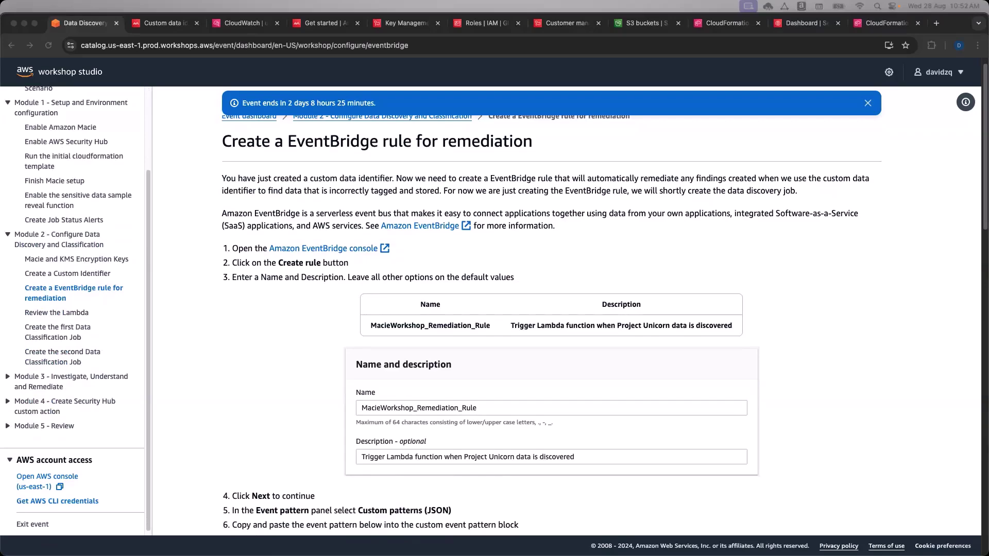
{"action": "left_click", "coordinate": [790, 328]}
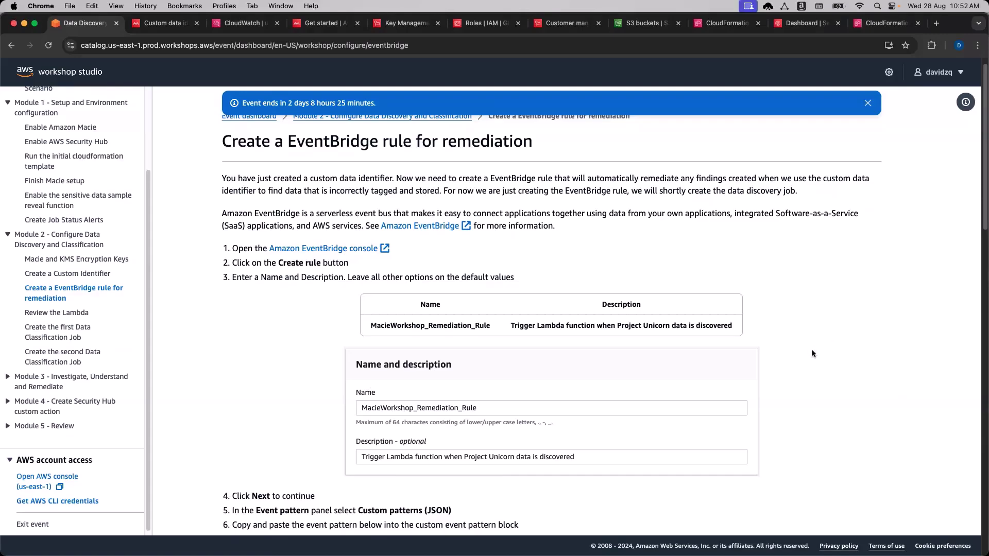
{"action": "left_click", "coordinate": [8, 381]}
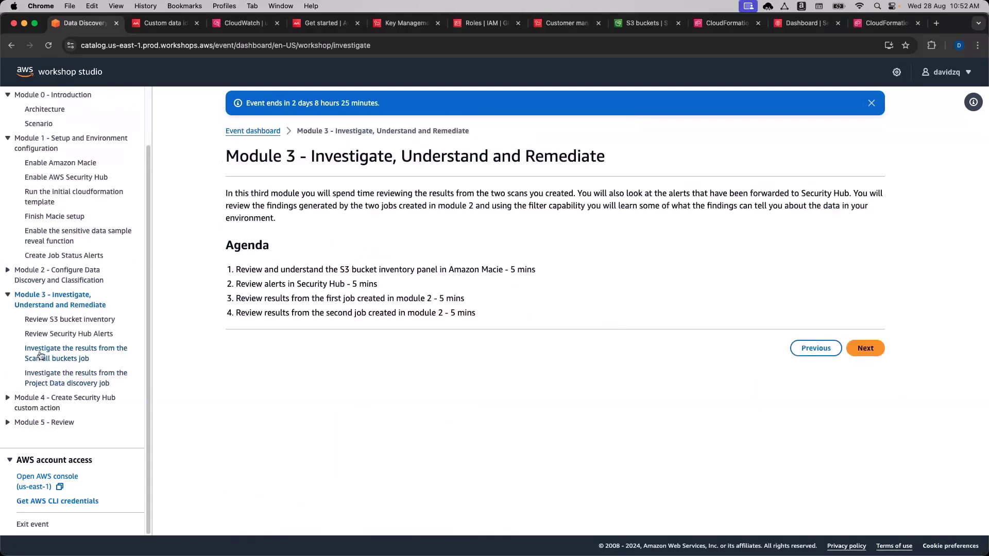
{"action": "left_click", "coordinate": [8, 295]}
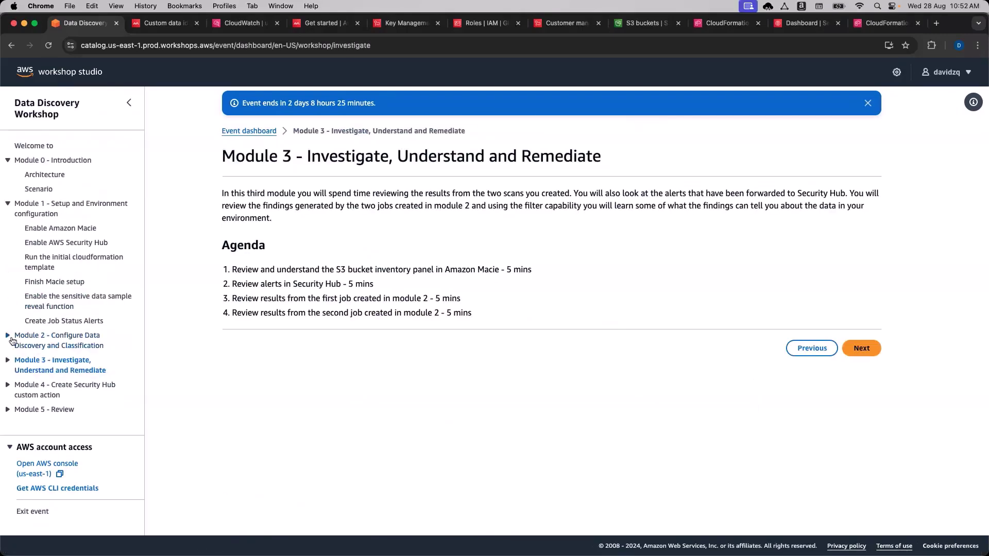
{"action": "left_click", "coordinate": [8, 336]}
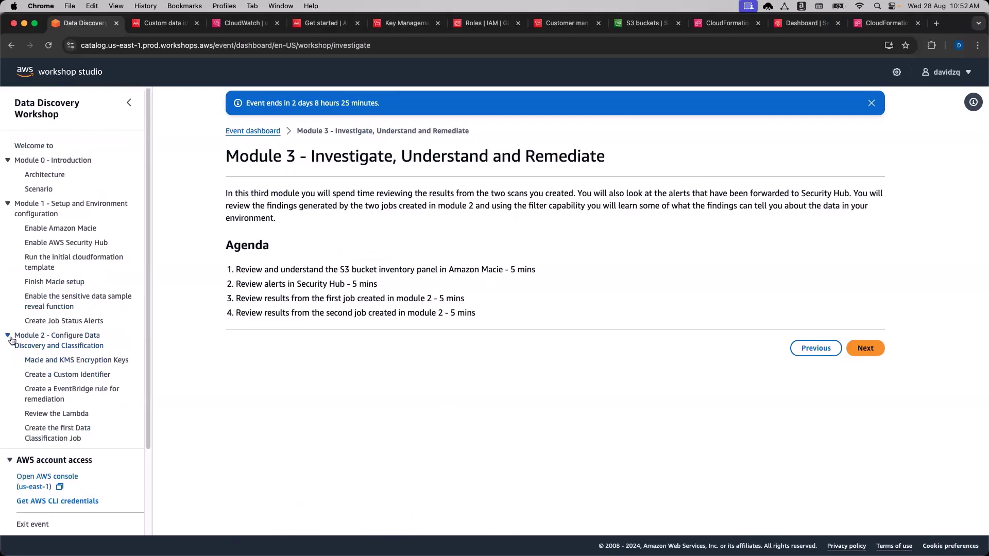
{"action": "scroll", "coordinate": [71, 345], "scroll_direction": "down", "scroll_amount": 2}
{"action": "scroll", "coordinate": [71, 345], "scroll_direction": "down", "scroll_amount": 2}
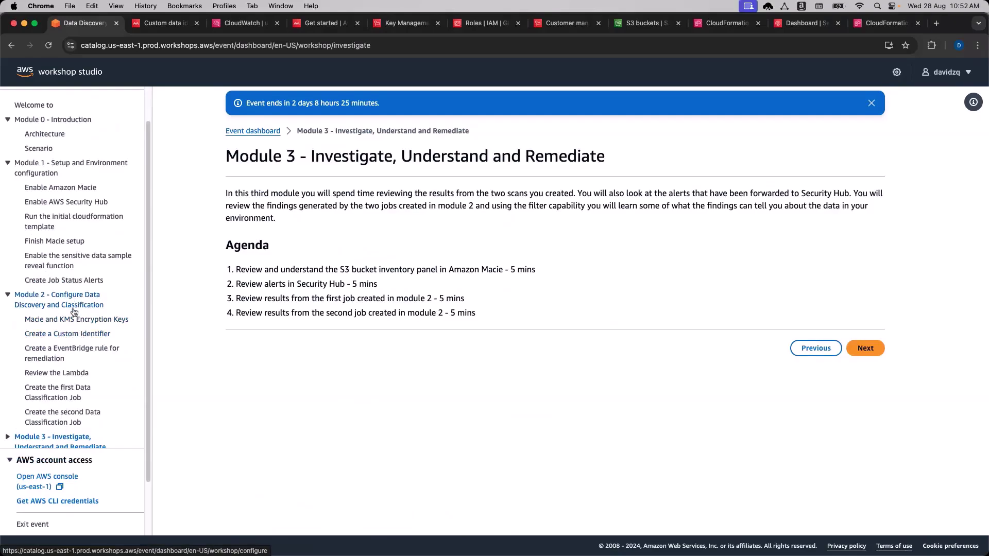
{"action": "scroll", "coordinate": [74, 312], "scroll_direction": "down", "scroll_amount": 3}
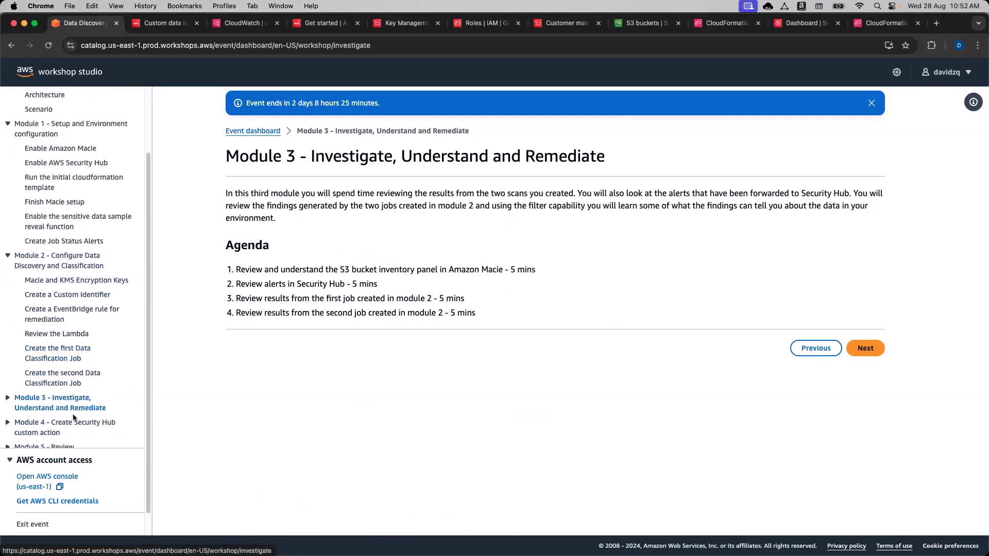
{"action": "scroll", "coordinate": [73, 418], "scroll_direction": "down", "scroll_amount": 2}
{"action": "left_click", "coordinate": [78, 360]}
{"action": "left_click", "coordinate": [70, 375]}
{"action": "scroll", "coordinate": [88, 381], "scroll_direction": "down", "scroll_amount": 4}
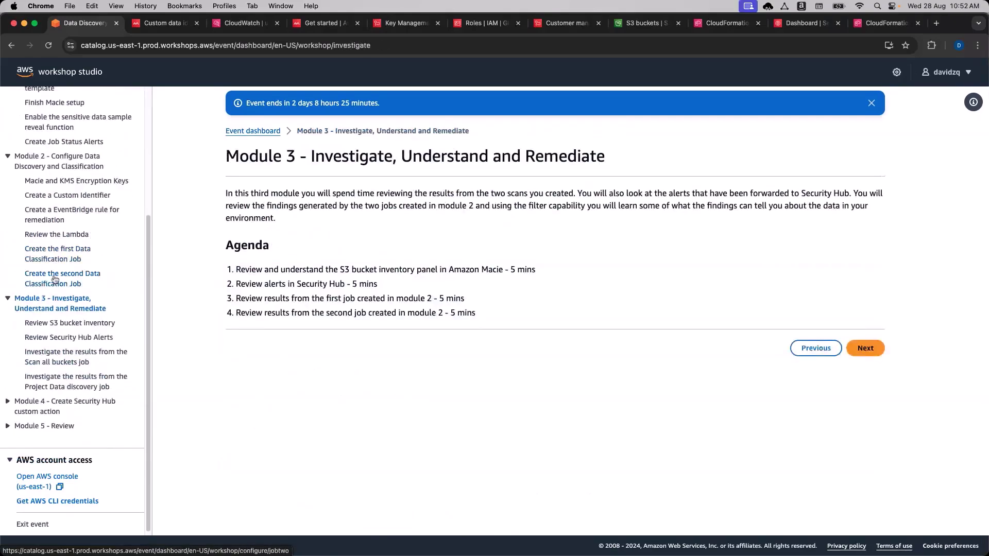
{"action": "scroll", "coordinate": [67, 211], "scroll_direction": "down", "scroll_amount": 1}
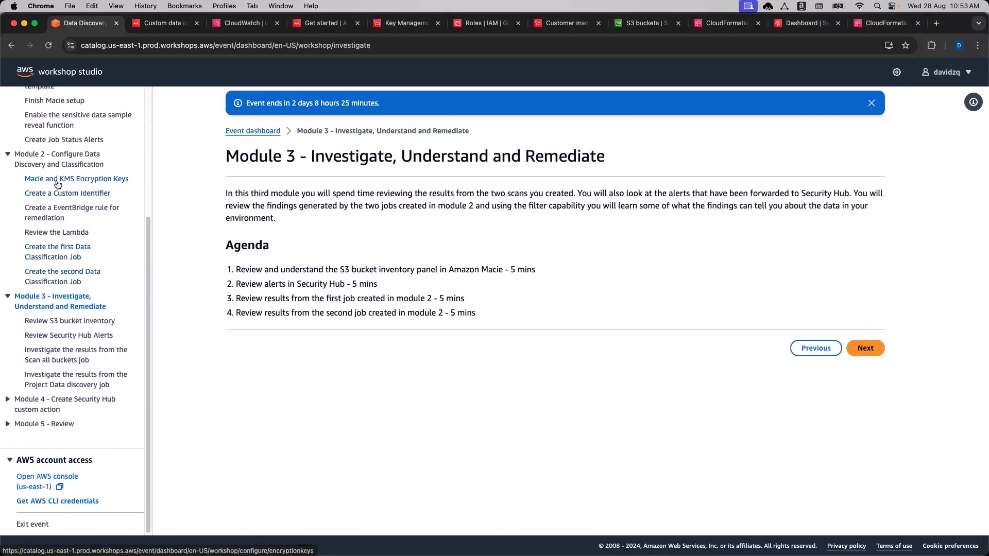
Return to the EventBridge remediation rule step and open the Amazon EventBridge overview link.
{"action": "left_click", "coordinate": [57, 180]}
{"action": "left_click", "coordinate": [62, 194]}
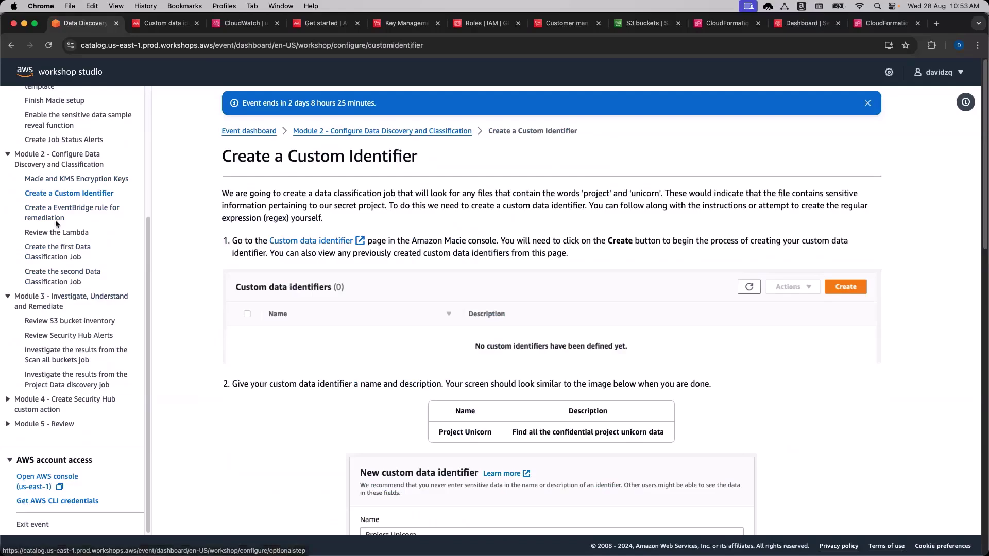
{"action": "left_click", "coordinate": [57, 217]}
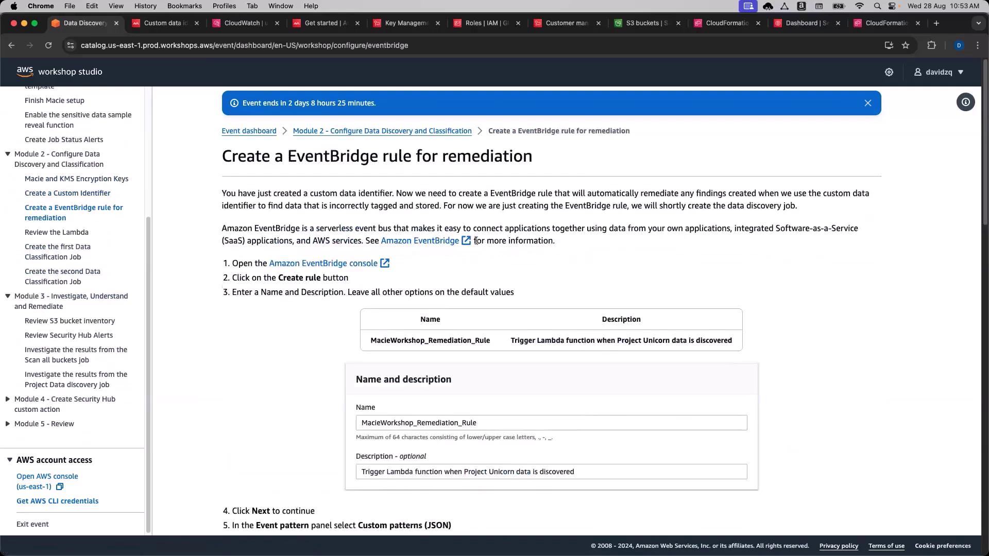
{"action": "left_click", "coordinate": [420, 241]}
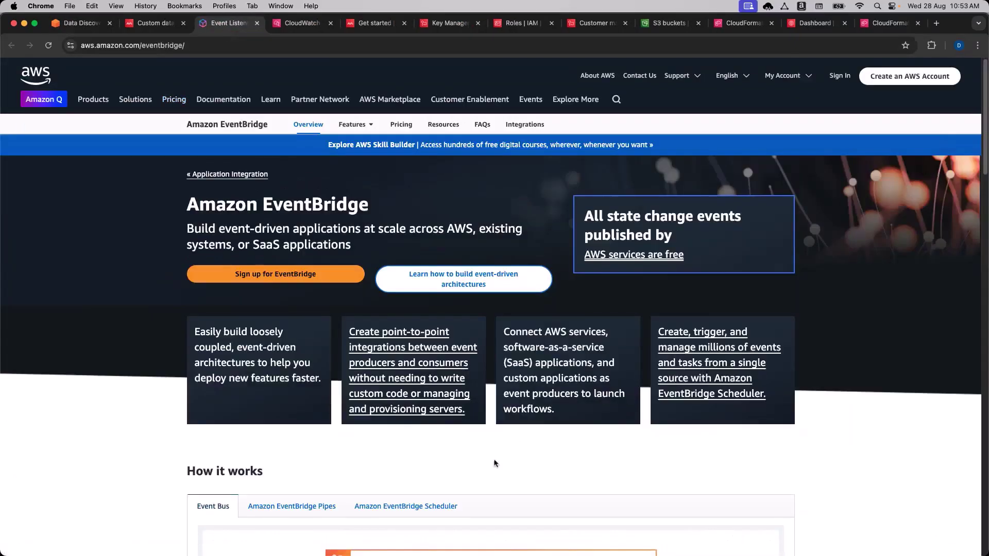
Open the Amazon EventBridge console and start creating a new rule.
{"action": "left_click", "coordinate": [257, 22]}
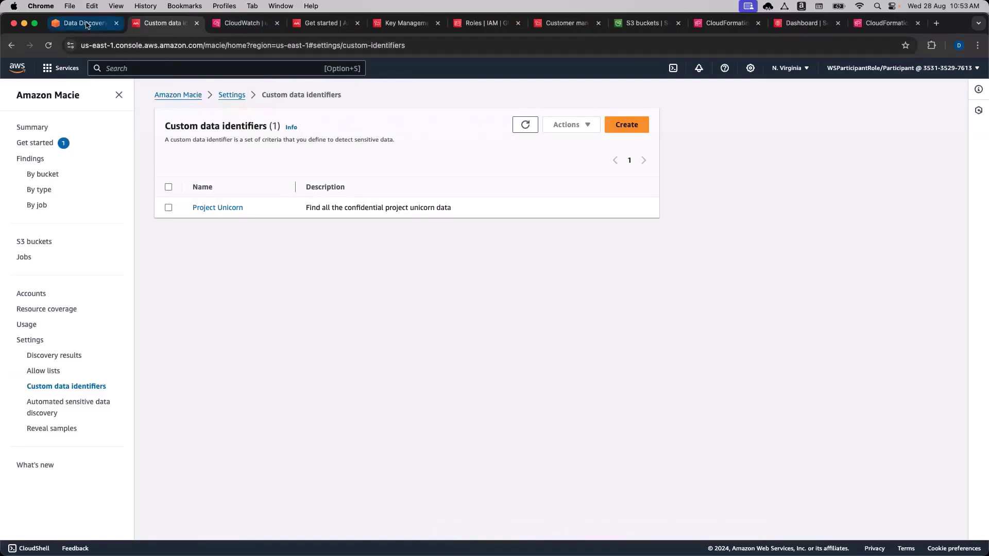
{"action": "left_click", "coordinate": [86, 24]}
{"action": "left_click", "coordinate": [358, 264]}
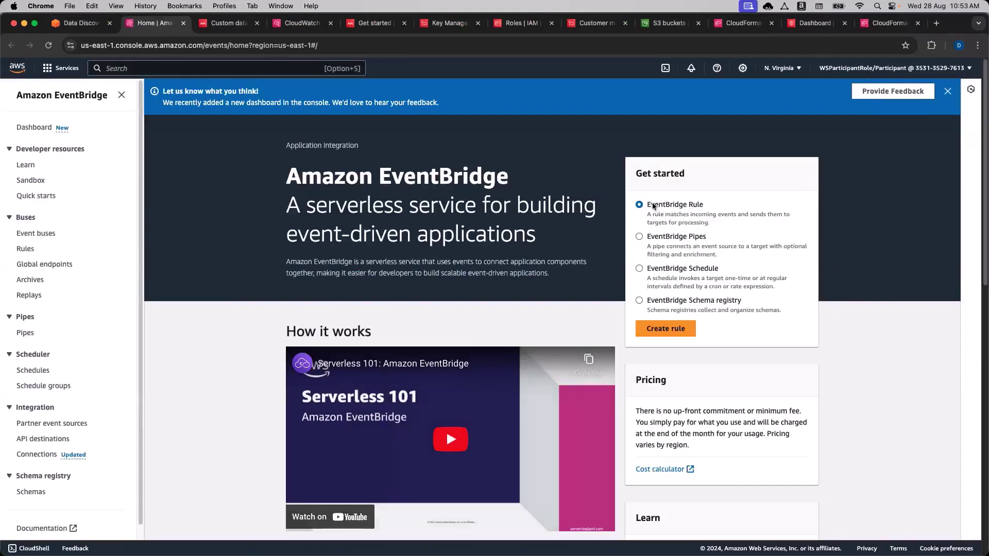
{"action": "left_click", "coordinate": [665, 328]}
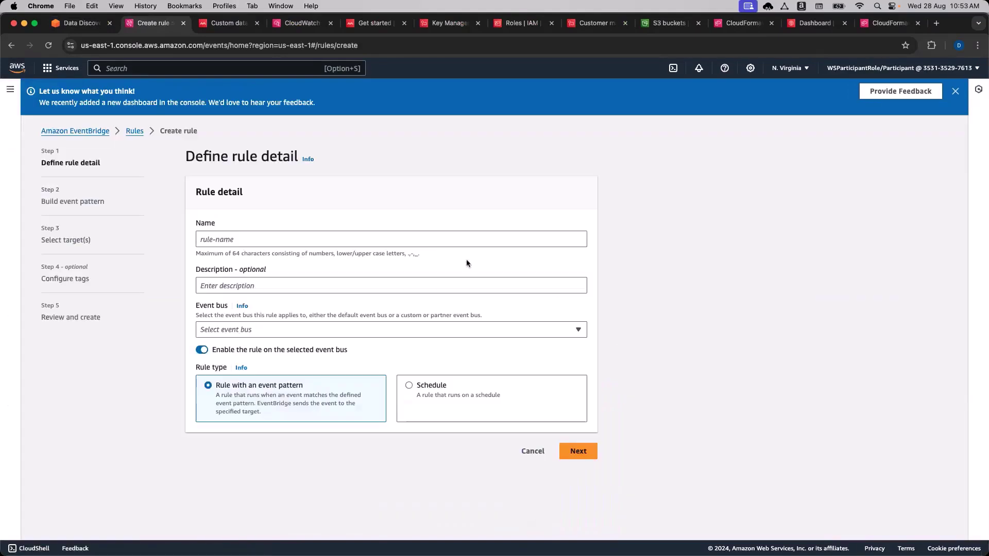
Name the rule MacieWorkshop_Remediation_Rule and paste the Project Unicorn Lambda-trigger description from the workshop.
{"action": "left_click", "coordinate": [85, 28]}
{"action": "left_click_drag", "start_coordinate": [371, 340], "coordinate": [371, 340]}
{"action": "key", "text": "cmd+c"}
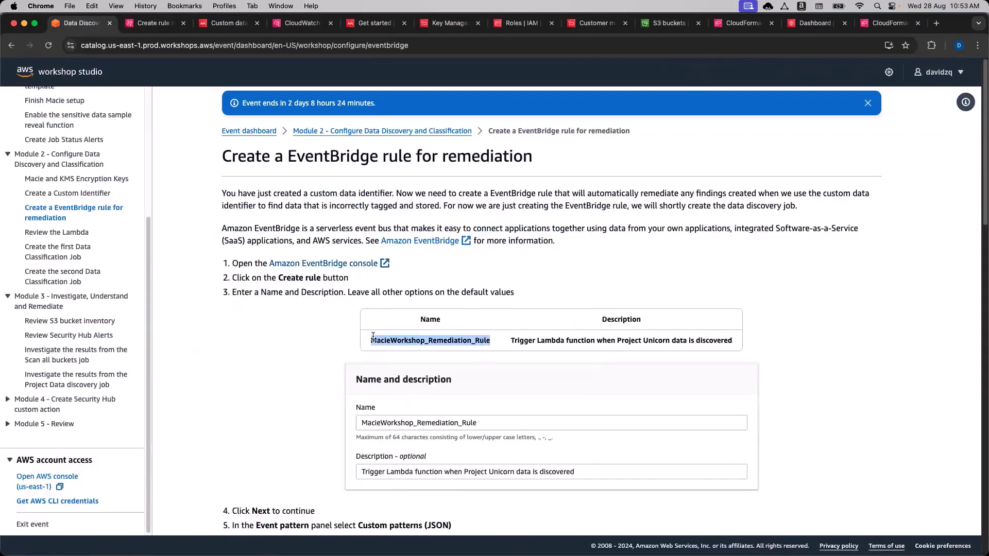
{"action": "left_click", "coordinate": [146, 27]}
{"action": "key", "text": "cmd+v"}
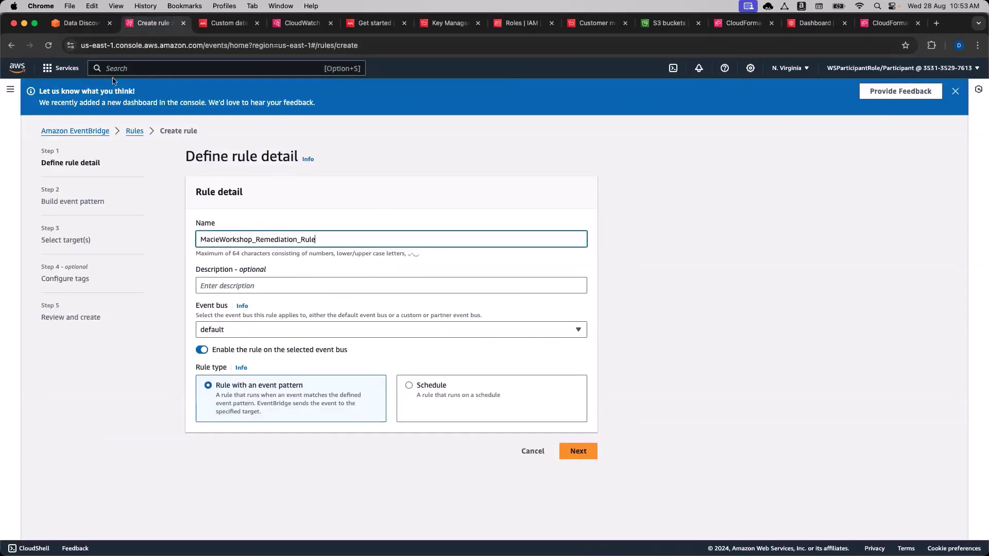
{"action": "left_click", "coordinate": [93, 29]}
{"action": "left_click_drag", "start_coordinate": [510, 341], "coordinate": [772, 346]}
{"action": "key", "text": "cmd+c"}
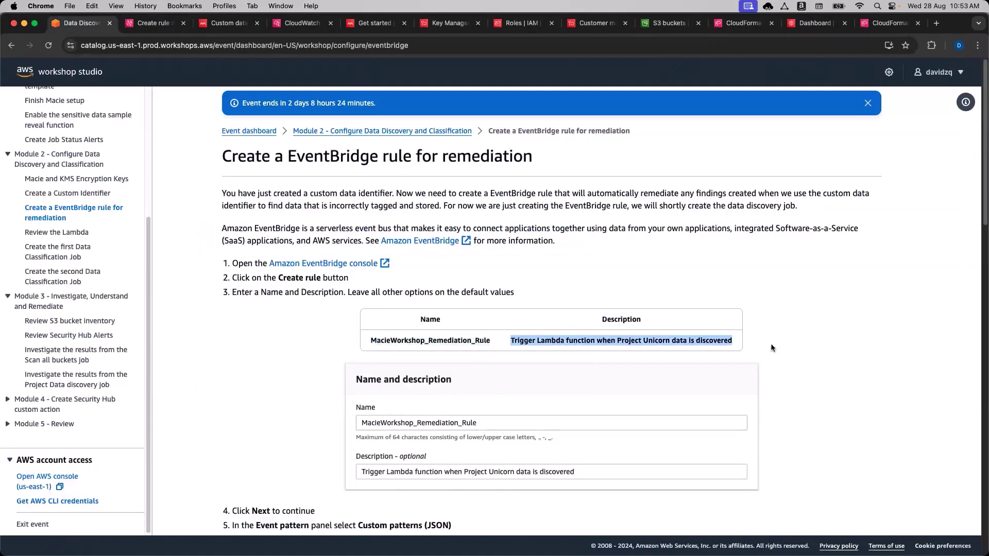
{"action": "left_click", "coordinate": [133, 24]}
{"action": "left_click", "coordinate": [319, 286]}
{"action": "key", "text": "cmd+v"}
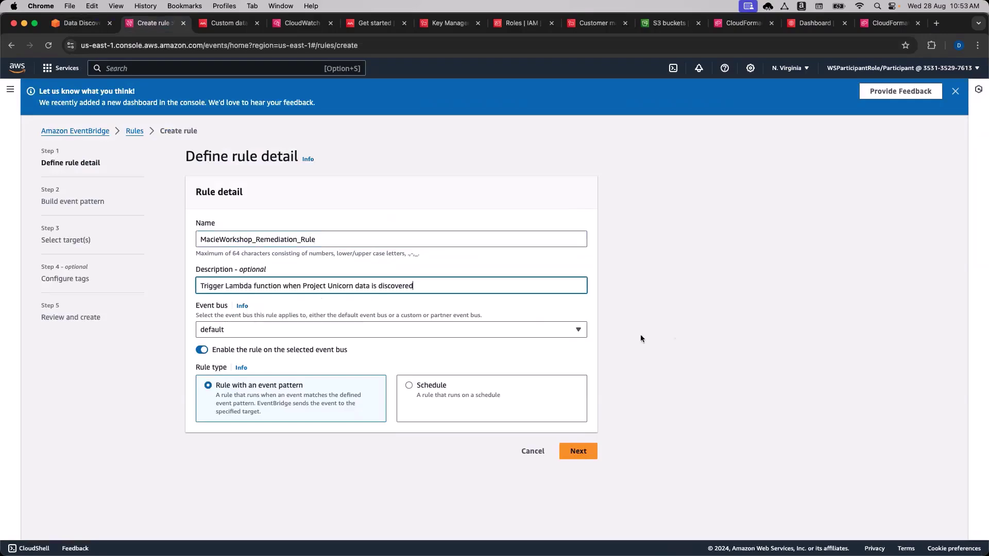
Copy the example event pattern JSON from the workshop instructions.
{"action": "left_click", "coordinate": [80, 22]}
{"action": "scroll", "coordinate": [206, 348], "scroll_direction": "down", "scroll_amount": 5}
{"action": "scroll", "coordinate": [224, 348], "scroll_direction": "down", "scroll_amount": 4}
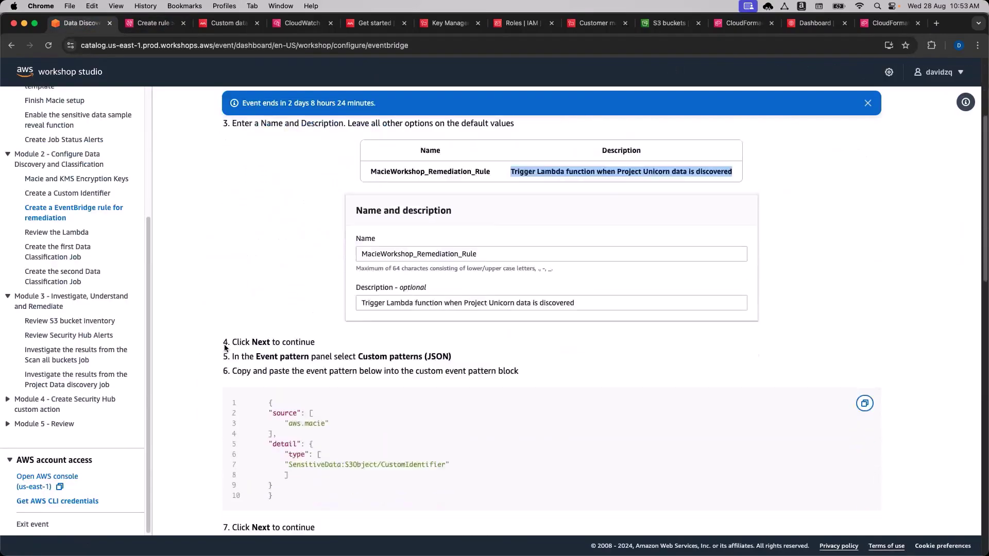
{"action": "left_click_drag", "start_coordinate": [260, 305], "coordinate": [300, 308]}
{"action": "left_click", "coordinate": [300, 308]}
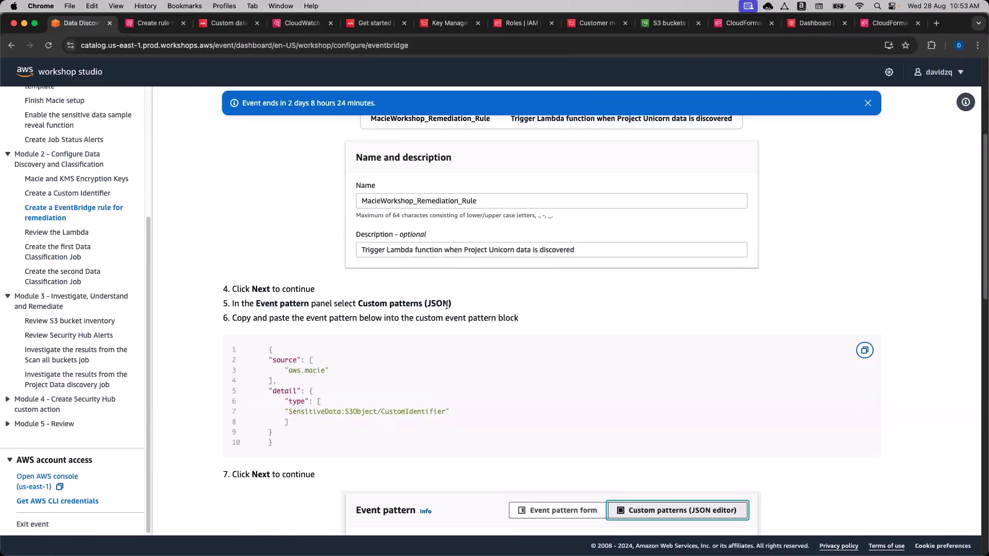
{"action": "left_click", "coordinate": [864, 350]}
{"action": "scroll", "coordinate": [883, 404], "scroll_direction": "down", "scroll_amount": 2}
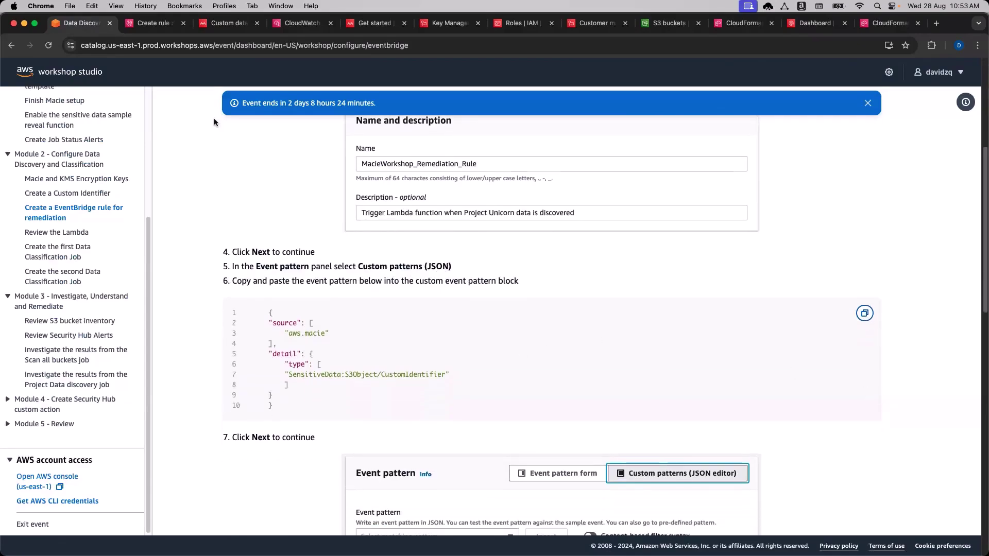
{"action": "left_click", "coordinate": [153, 23]}
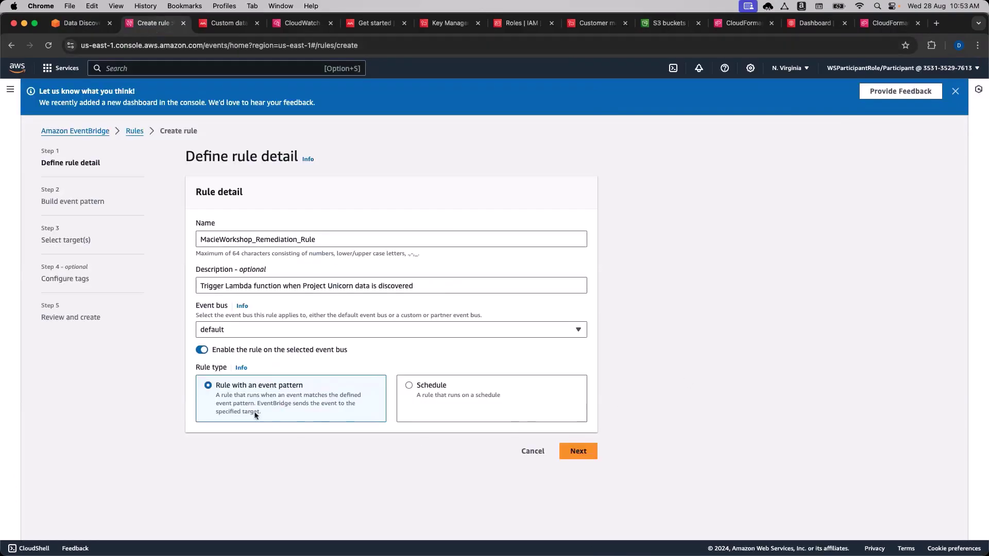
Choose Custom pattern (JSON editor) and paste in the Macie event pattern JSON.
{"action": "left_click", "coordinate": [577, 452]}
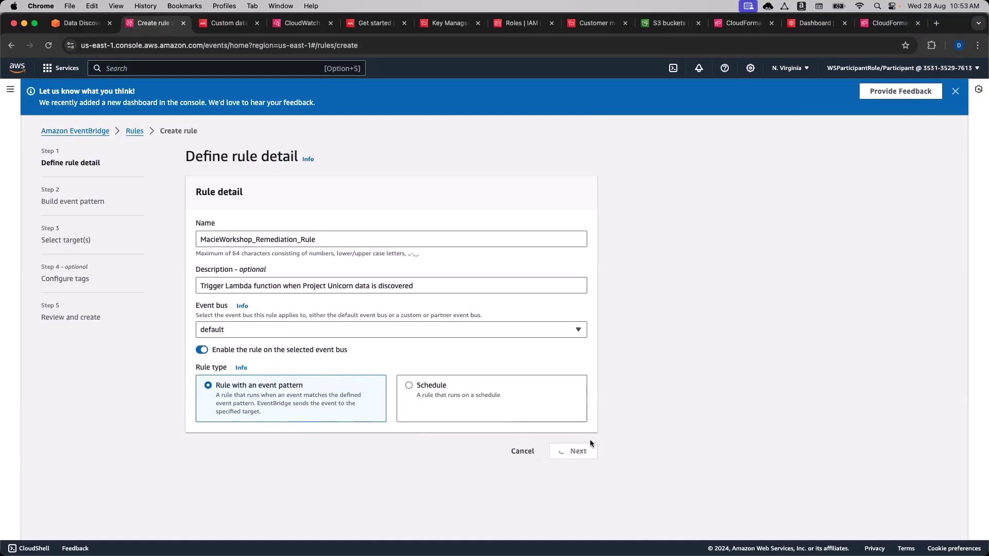
{"action": "scroll", "coordinate": [687, 397], "scroll_direction": "down", "scroll_amount": 5}
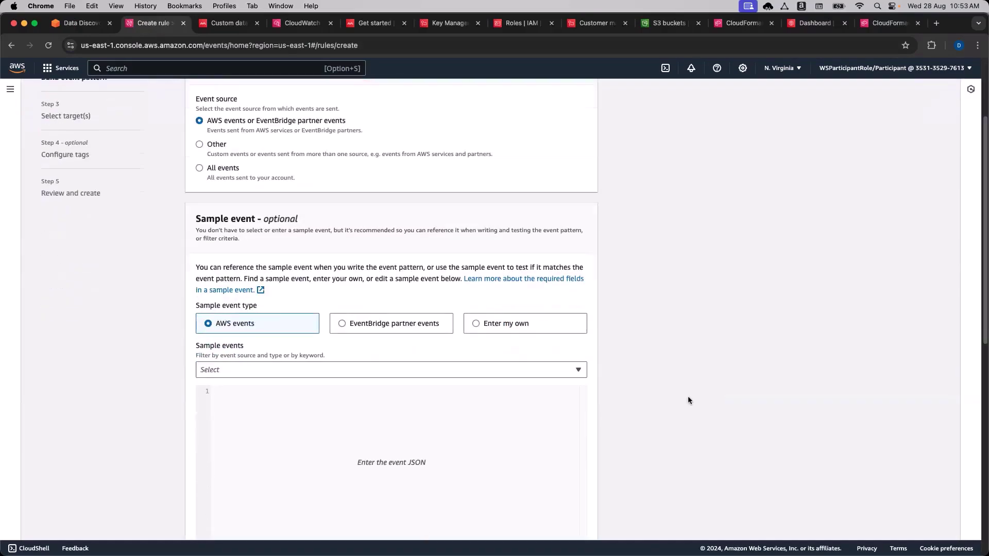
{"action": "scroll", "coordinate": [227, 189], "scroll_direction": "up", "scroll_amount": 3}
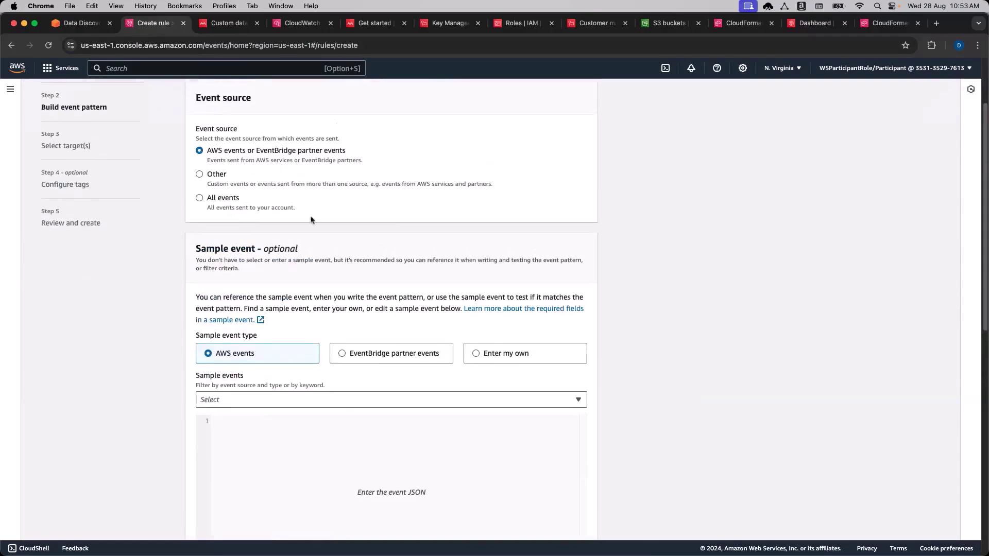
{"action": "scroll", "coordinate": [260, 326], "scroll_direction": "down", "scroll_amount": 3}
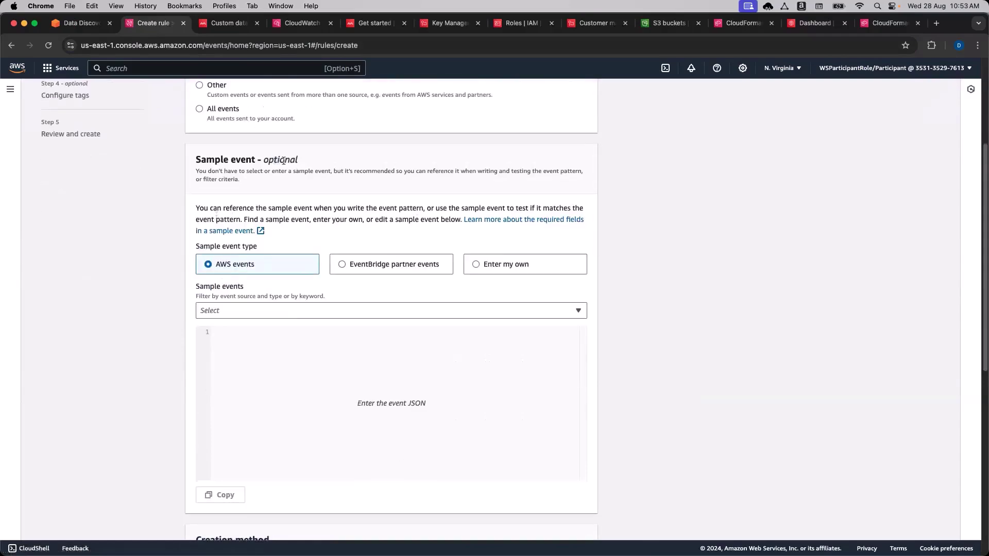
{"action": "scroll", "coordinate": [654, 357], "scroll_direction": "down", "scroll_amount": 5}
{"action": "scroll", "coordinate": [656, 363], "scroll_direction": "down", "scroll_amount": 2}
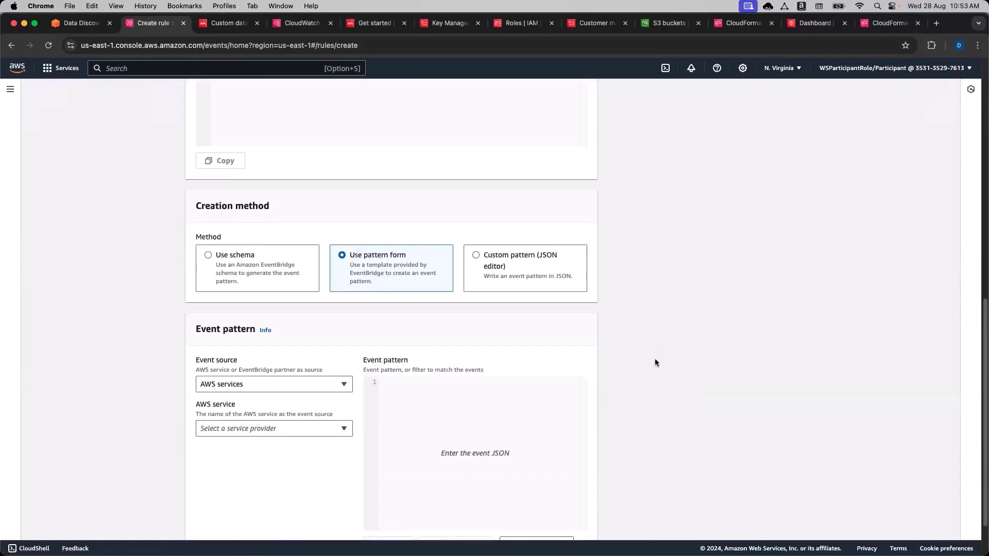
{"action": "left_click_drag", "start_coordinate": [212, 202], "coordinate": [245, 201]}
{"action": "left_click", "coordinate": [244, 201]}
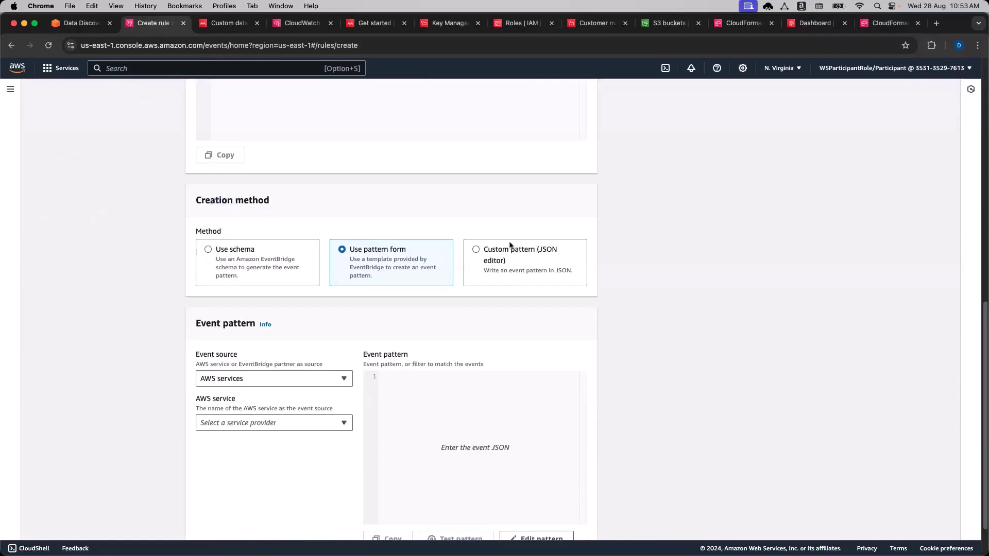
{"action": "left_click", "coordinate": [486, 253]}
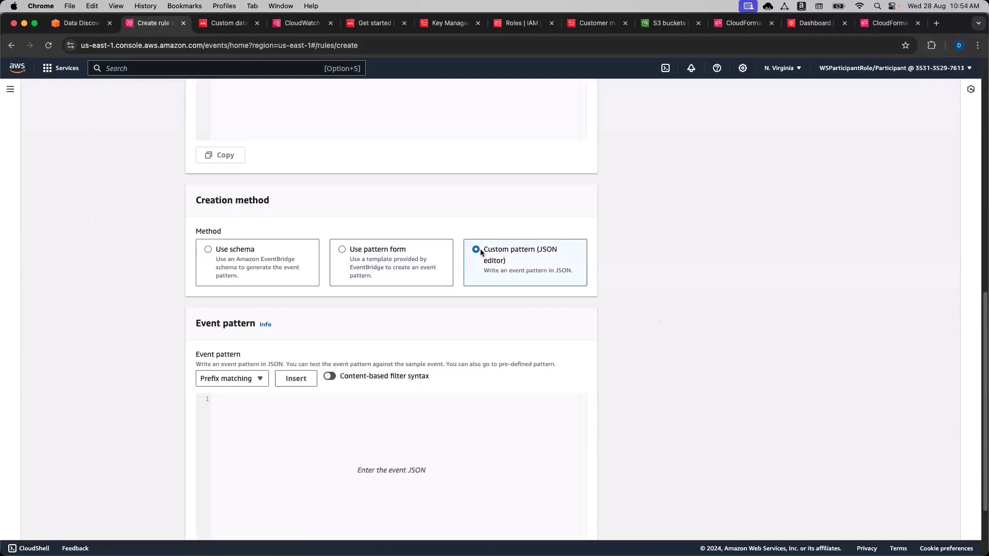
{"action": "scroll", "coordinate": [716, 356], "scroll_direction": "down", "scroll_amount": 2}
{"action": "left_click", "coordinate": [459, 358]}
{"action": "key", "text": "super+v"}
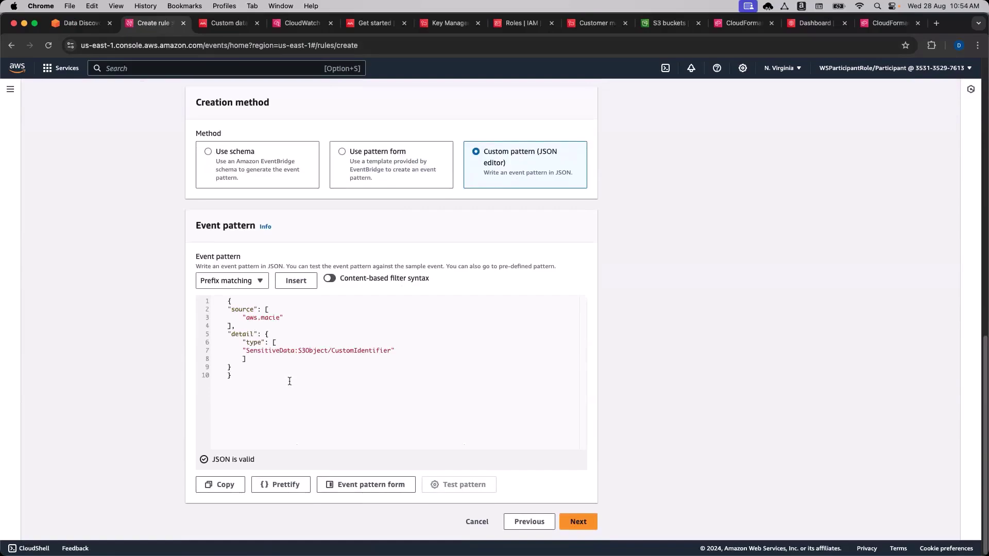
Fix the brace indentation, prettify the JSON pattern, and proceed to target selection.
{"action": "left_click", "coordinate": [228, 376]}
{"action": "key", "text": "BackSpace"}
{"action": "key", "text": "BackSpace"}
{"action": "key", "text": "BackSpace"}
{"action": "left_click", "coordinate": [228, 302]}
{"action": "key", "text": "BackSpace"}
{"action": "key", "text": "BackSpace"}
{"action": "key", "text": "BackSpace"}
{"action": "left_click", "coordinate": [298, 489]}
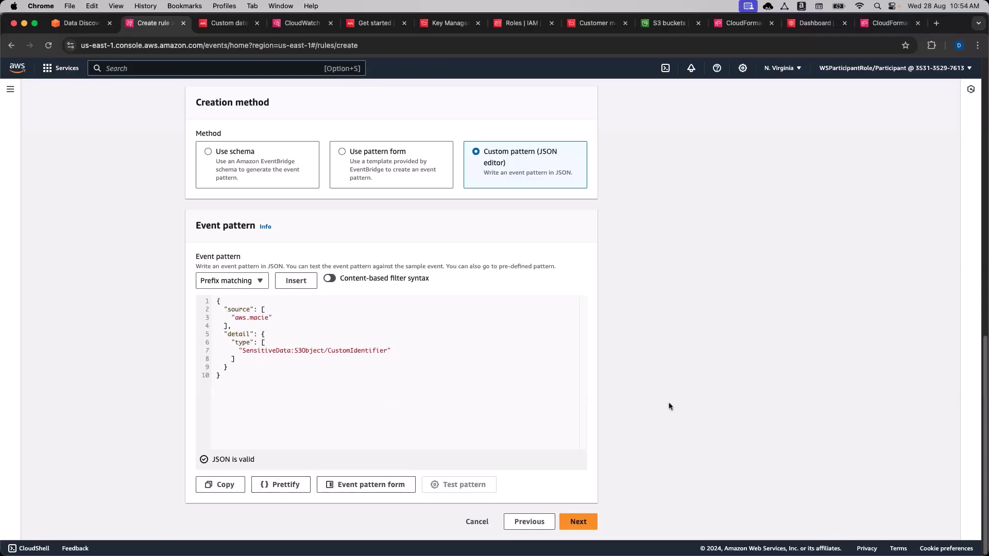
{"action": "left_click", "coordinate": [579, 522]}
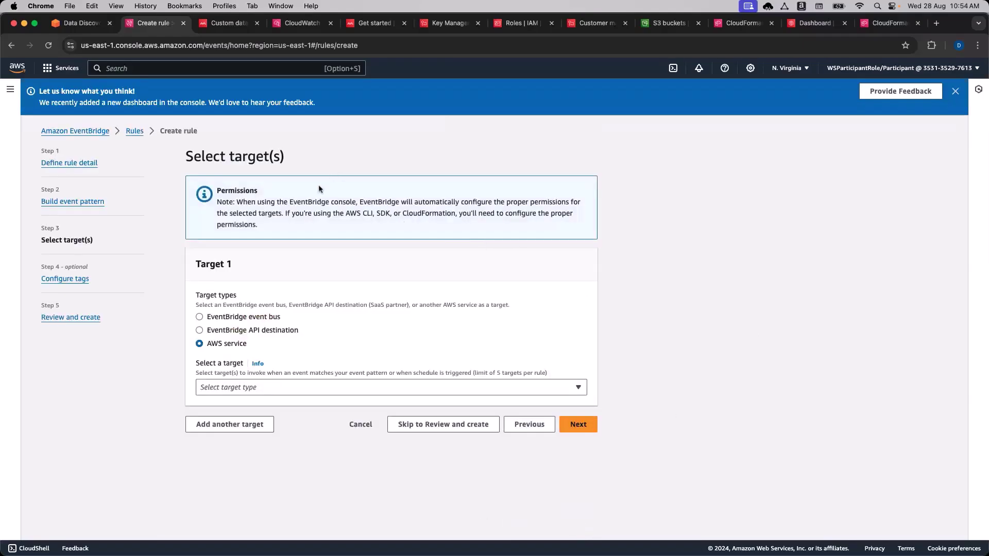
Copy the remediation function's name from the workshop instructions.
{"action": "left_click", "coordinate": [80, 22]}
{"action": "scroll", "coordinate": [278, 341], "scroll_direction": "down", "scroll_amount": 2}
{"action": "scroll", "coordinate": [277, 342], "scroll_direction": "down", "scroll_amount": 10}
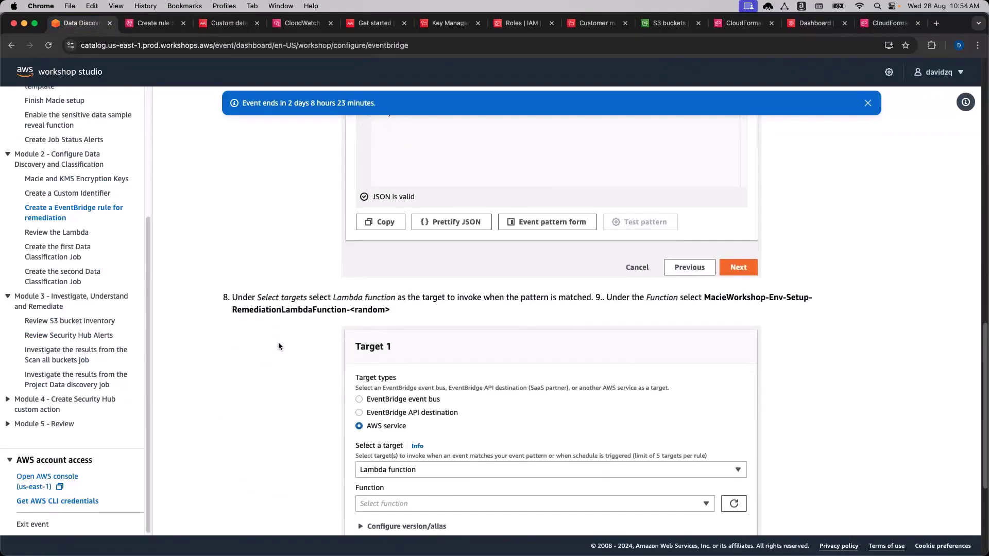
{"action": "scroll", "coordinate": [278, 343], "scroll_direction": "down", "scroll_amount": 2}
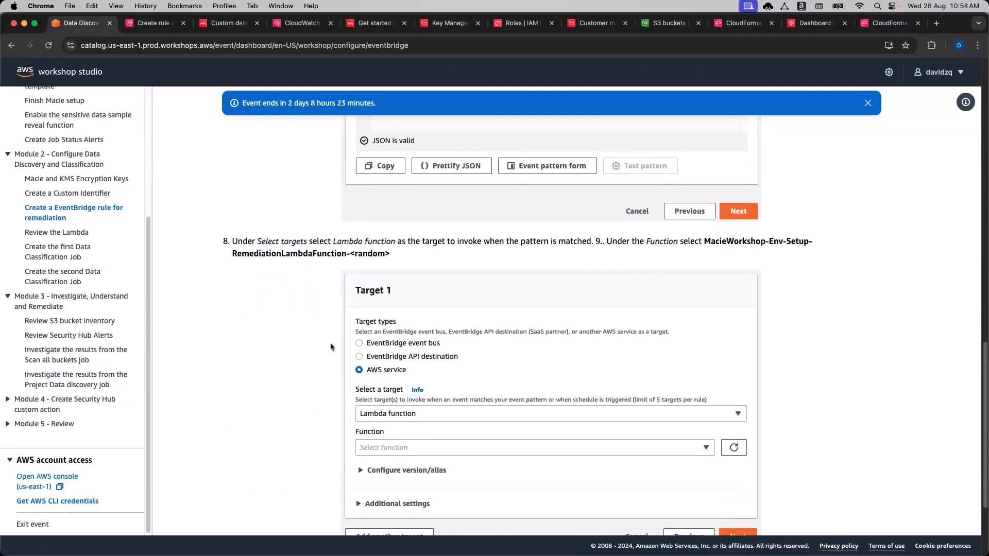
{"action": "double_click", "coordinate": [264, 253]}
{"action": "scroll", "coordinate": [283, 356], "scroll_direction": "down", "scroll_amount": 3}
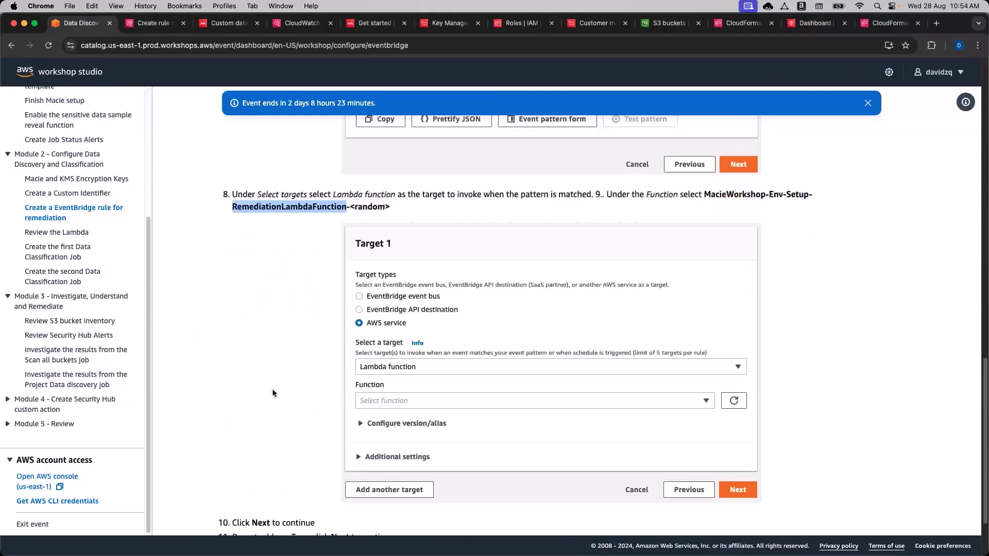
{"action": "scroll", "coordinate": [282, 355], "scroll_direction": "down", "scroll_amount": 3}
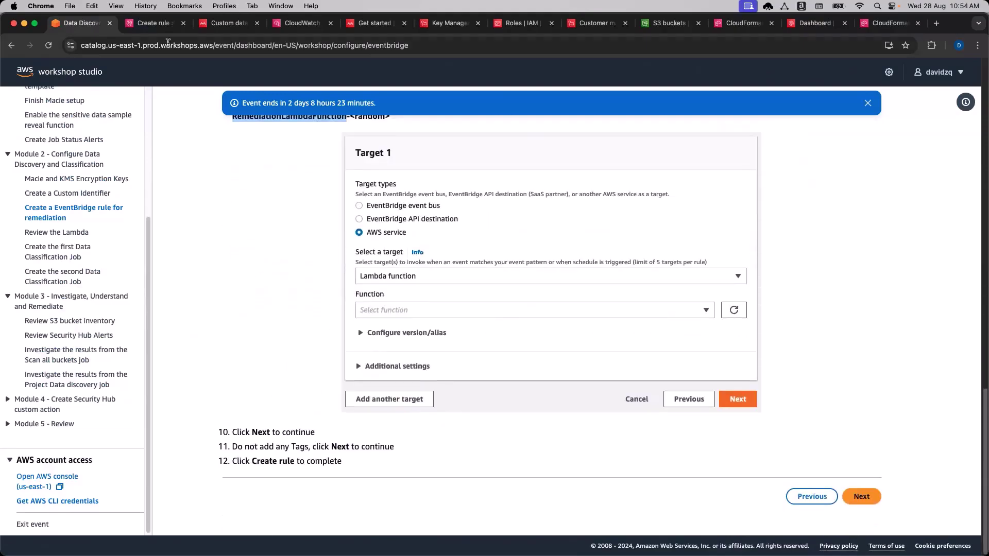
{"action": "left_click", "coordinate": [154, 23]}
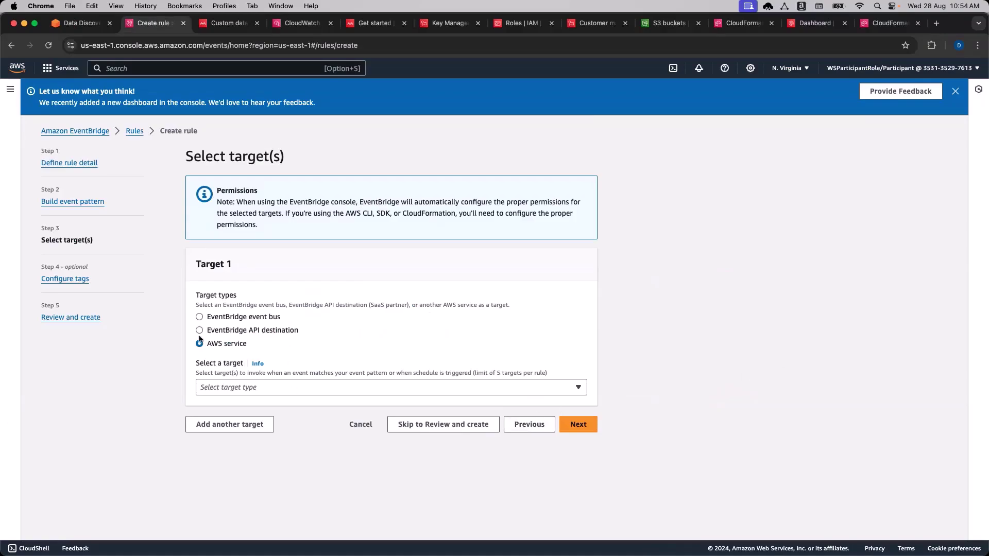
Set the target to Lambda function MacieWorkshop-Env-Setup-RemediationLambdaFunction and continue to tags.
{"action": "left_click", "coordinate": [253, 394]}
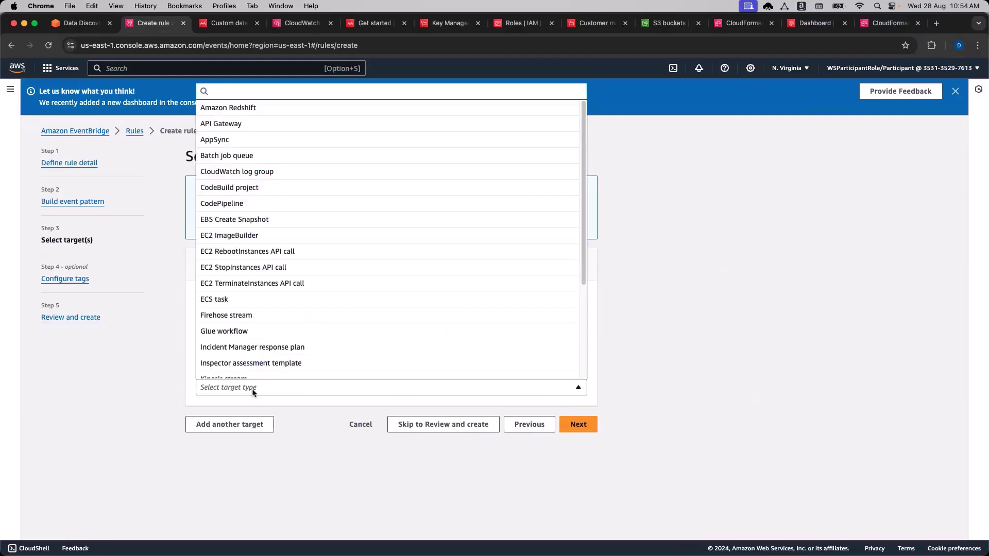
{"action": "left_click_drag", "start_coordinate": [582, 260], "coordinate": [280, 288]}
{"action": "left_click", "coordinate": [287, 296]}
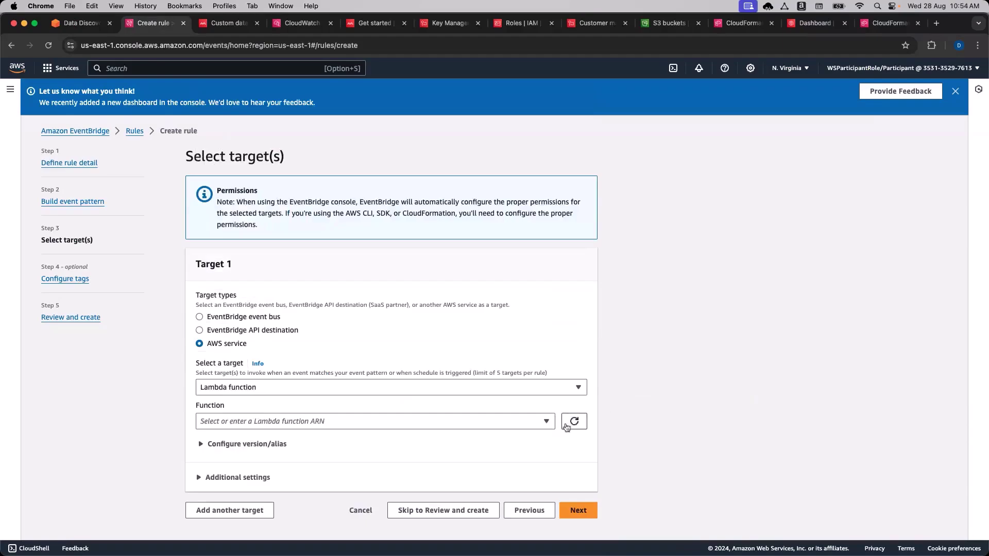
{"action": "left_click", "coordinate": [464, 421]}
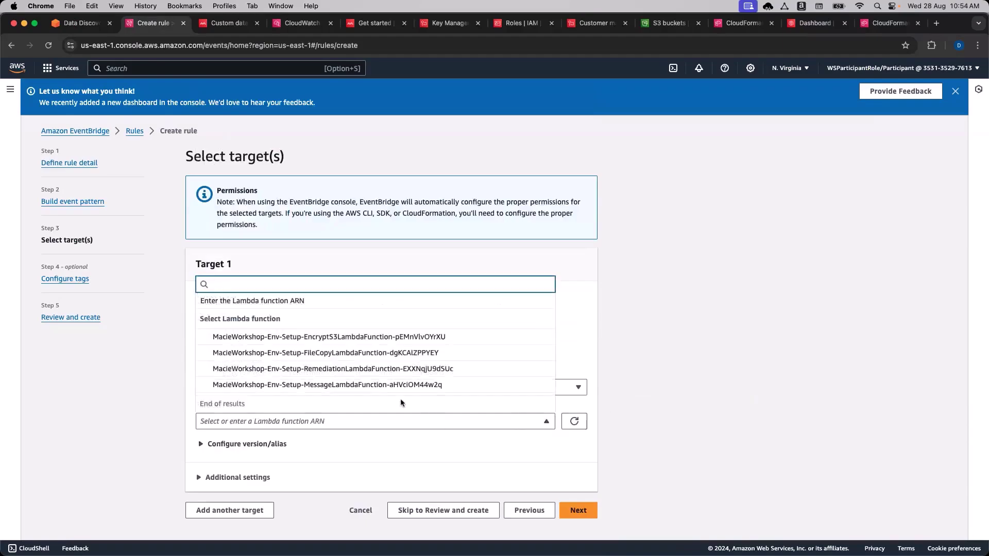
{"action": "left_click", "coordinate": [418, 369]}
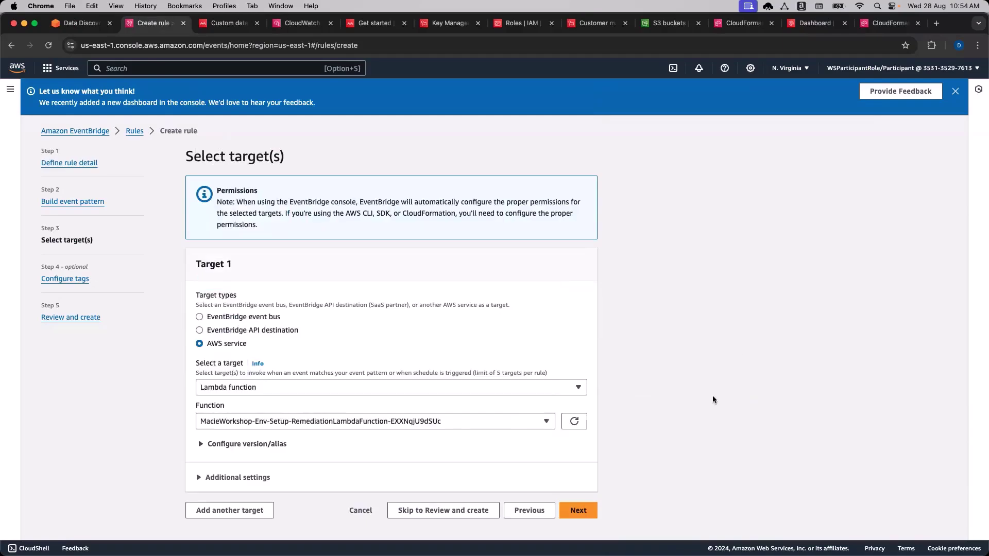
{"action": "left_click", "coordinate": [578, 510]}
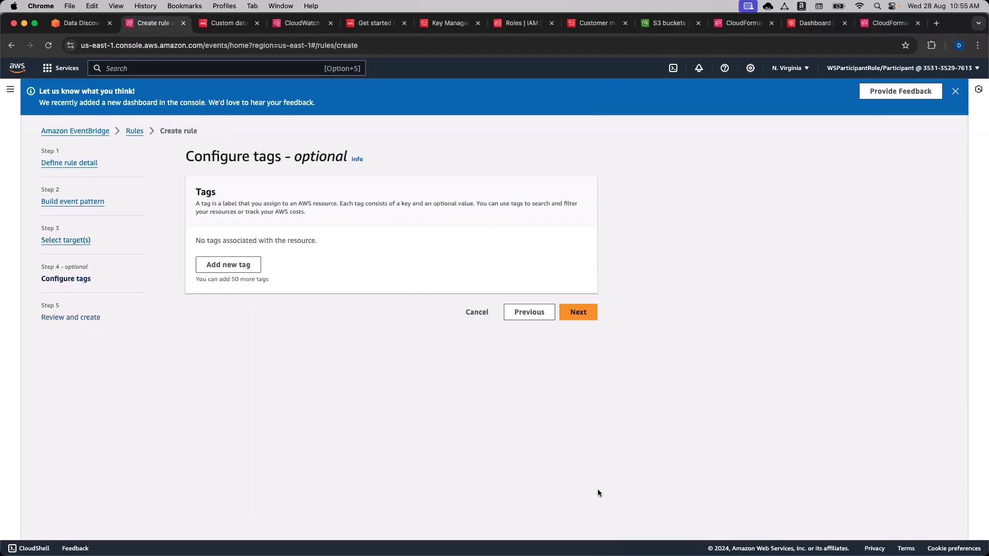
{"action": "left_click", "coordinate": [581, 314]}
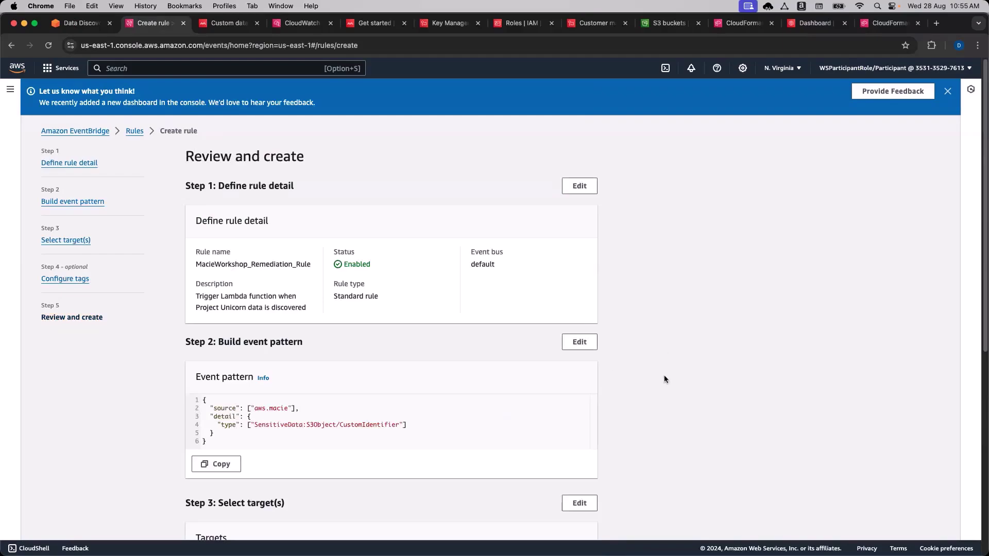
{"action": "scroll", "coordinate": [664, 380], "scroll_direction": "down", "scroll_amount": 6}
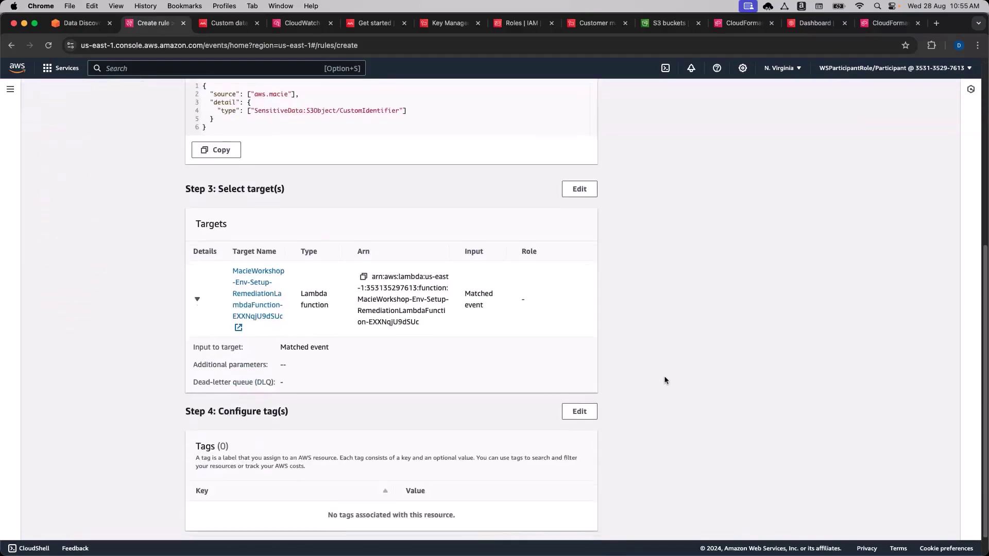
{"action": "scroll", "coordinate": [668, 328], "scroll_direction": "up", "scroll_amount": 5}
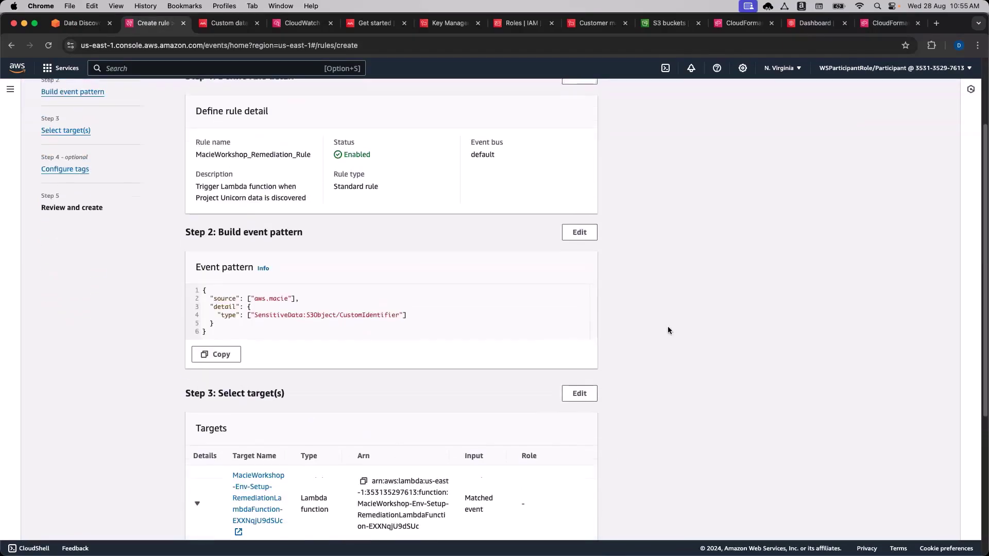
{"action": "scroll", "coordinate": [668, 330], "scroll_direction": "up", "scroll_amount": 2}
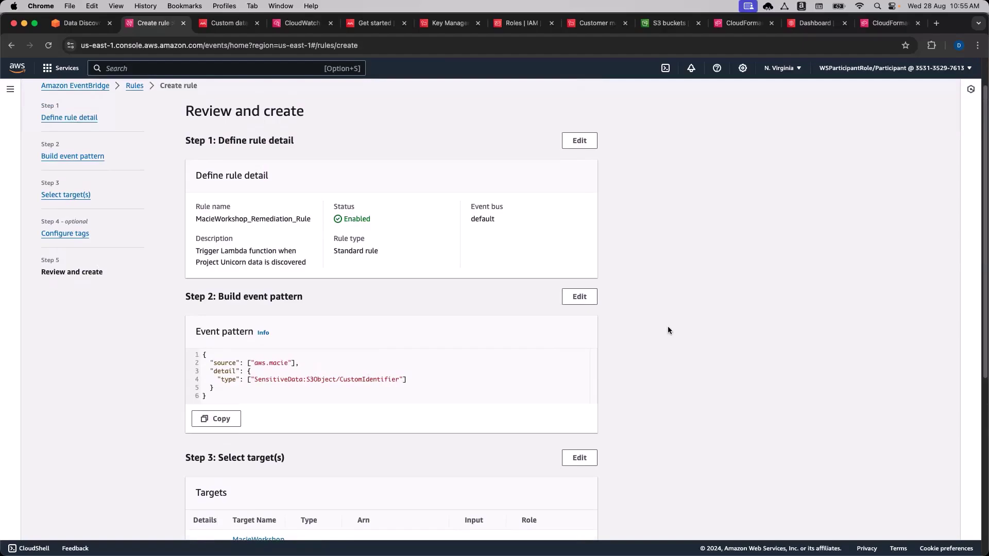
{"action": "scroll", "coordinate": [676, 394], "scroll_direction": "down", "scroll_amount": 5}
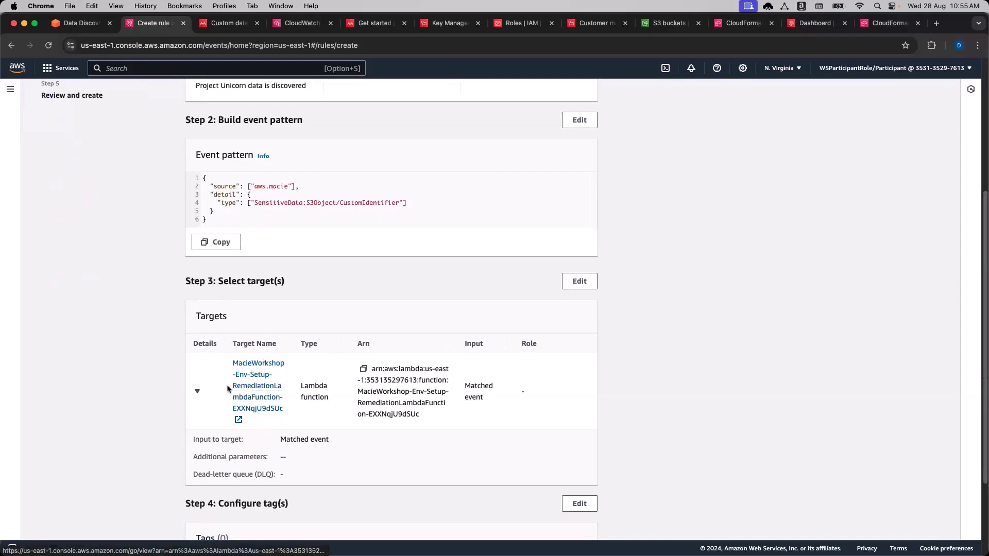
Open the target Lambda function and review index.py's imports and its SNS and S3 clients.
{"action": "left_click", "coordinate": [265, 398]}
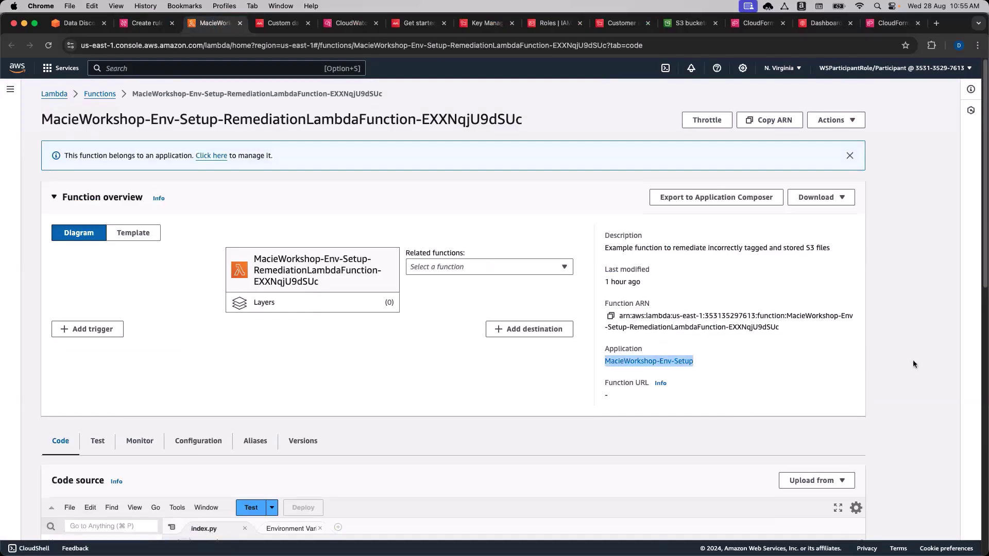
{"action": "scroll", "coordinate": [913, 350], "scroll_direction": "down", "scroll_amount": 4}
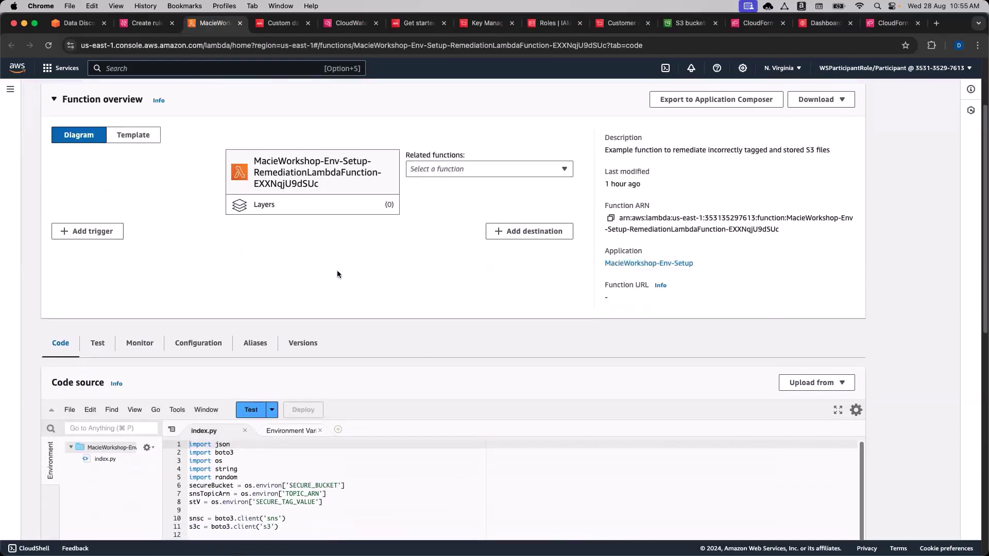
{"action": "scroll", "coordinate": [704, 371], "scroll_direction": "down", "scroll_amount": 3}
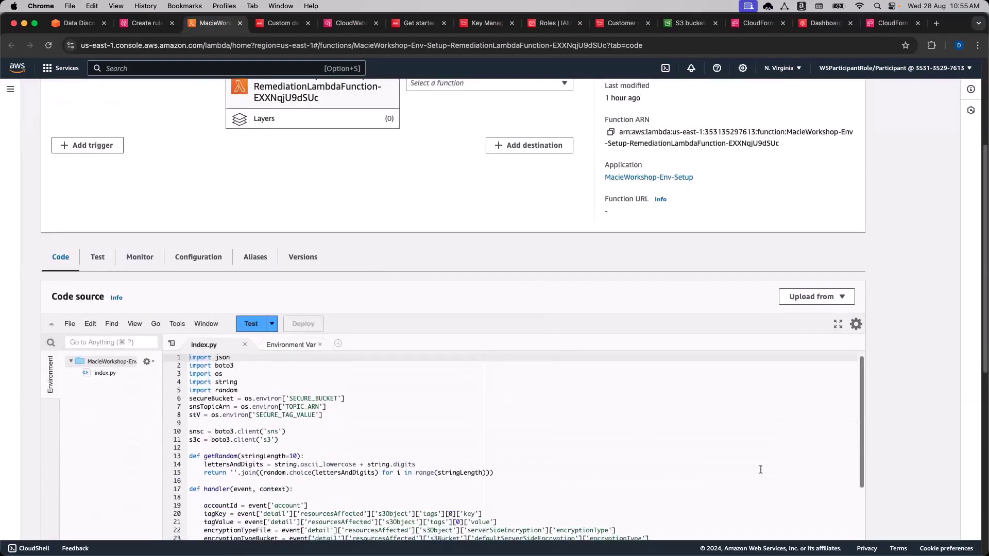
{"action": "scroll", "coordinate": [788, 303], "scroll_direction": "down", "scroll_amount": 7}
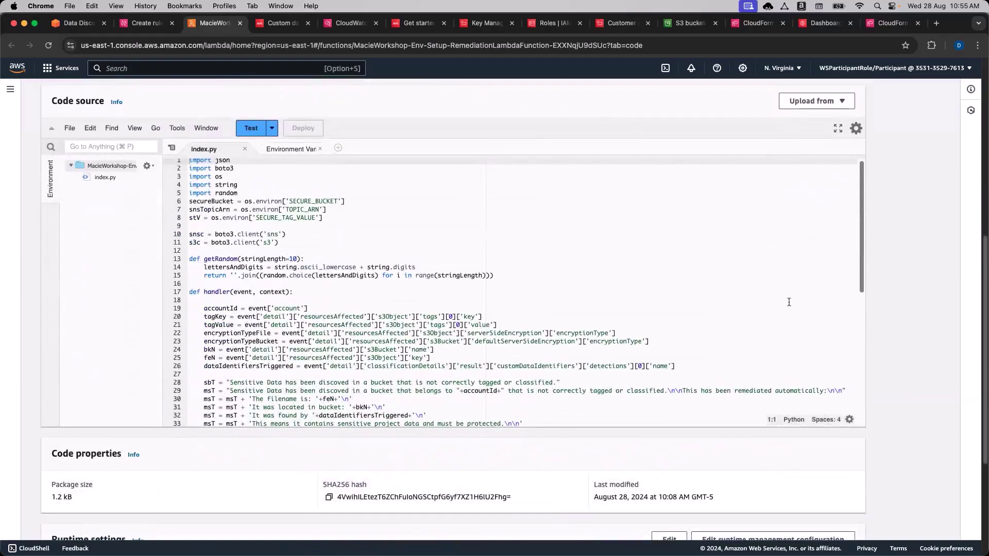
{"action": "scroll", "coordinate": [663, 302], "scroll_direction": "down", "scroll_amount": 1}
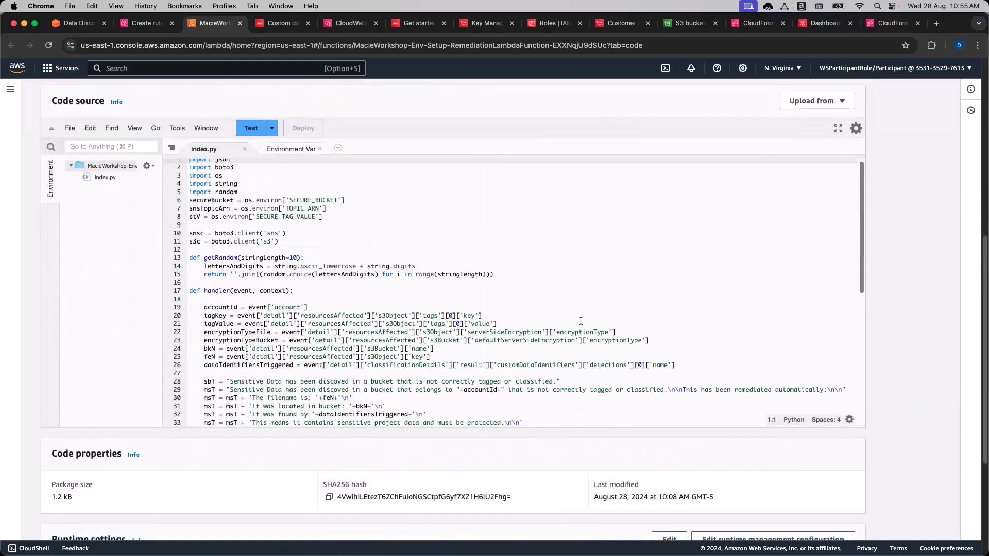
{"action": "scroll", "coordinate": [317, 226], "scroll_direction": "up", "scroll_amount": 1}
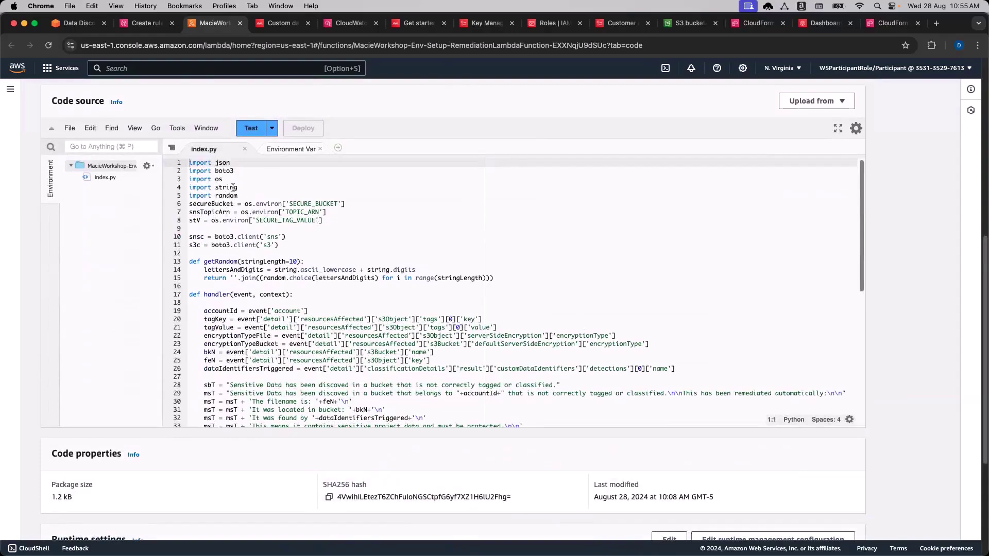
{"action": "left_click", "coordinate": [369, 189]}
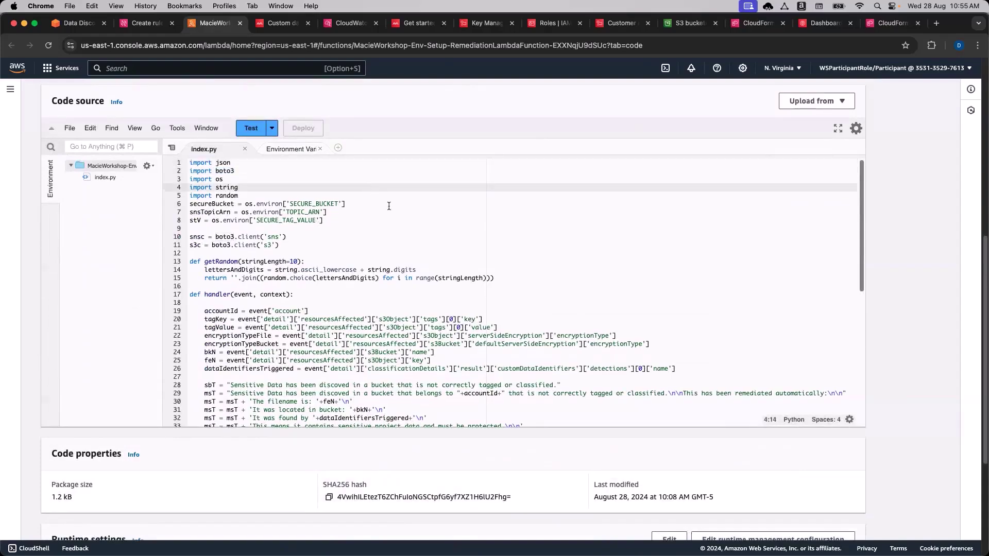
{"action": "left_click", "coordinate": [329, 238]}
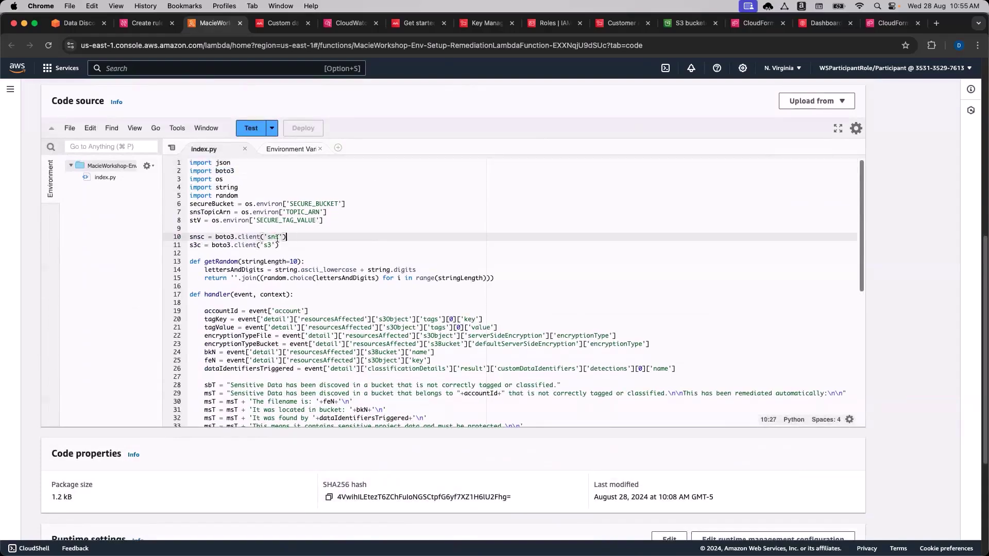
{"action": "left_click", "coordinate": [320, 247]}
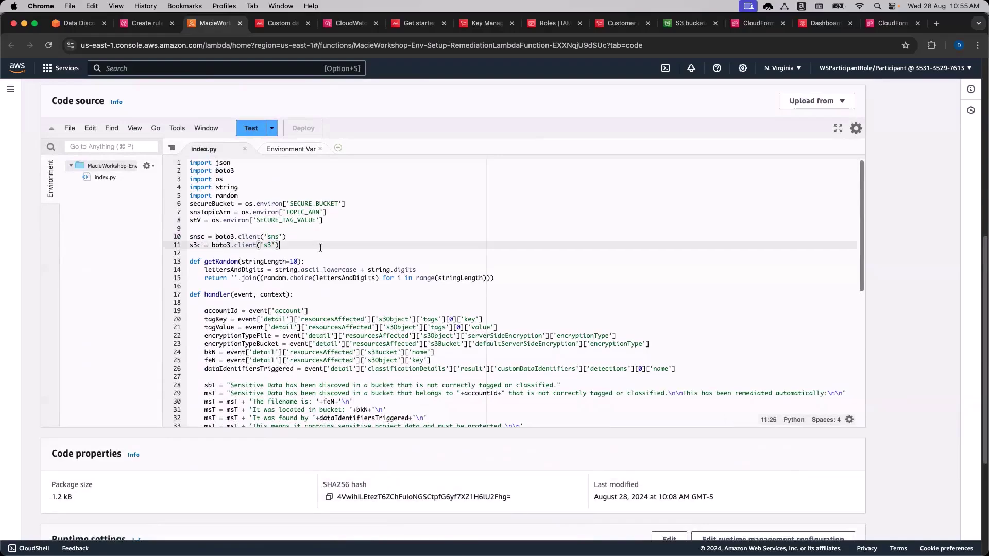
Examine getRandom, the tmpFn temporary name, and the upload_fileobj call to bkN.
{"action": "scroll", "coordinate": [320, 248], "scroll_direction": "down", "scroll_amount": 2}
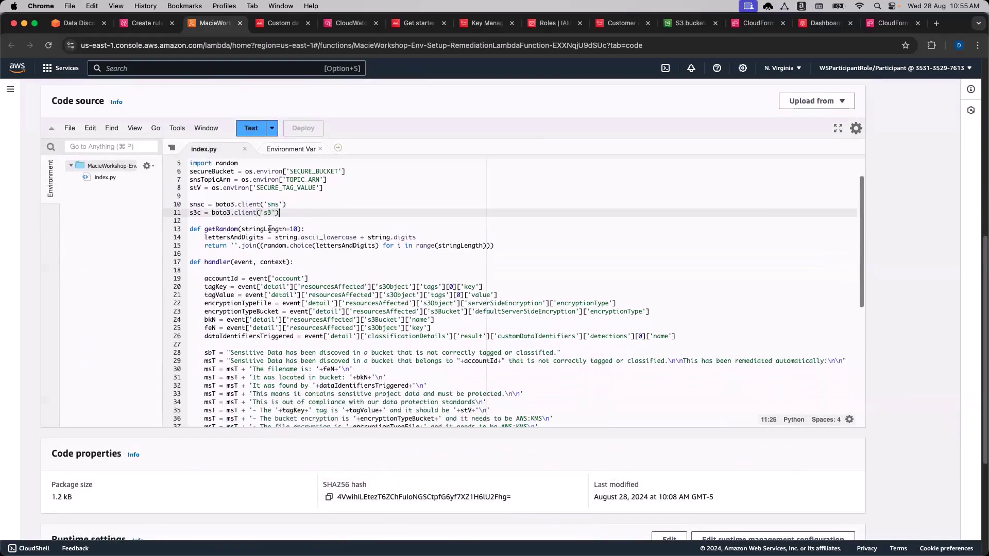
{"action": "double_click", "coordinate": [269, 229]}
{"action": "scroll", "coordinate": [312, 254], "scroll_direction": "down", "scroll_amount": 2}
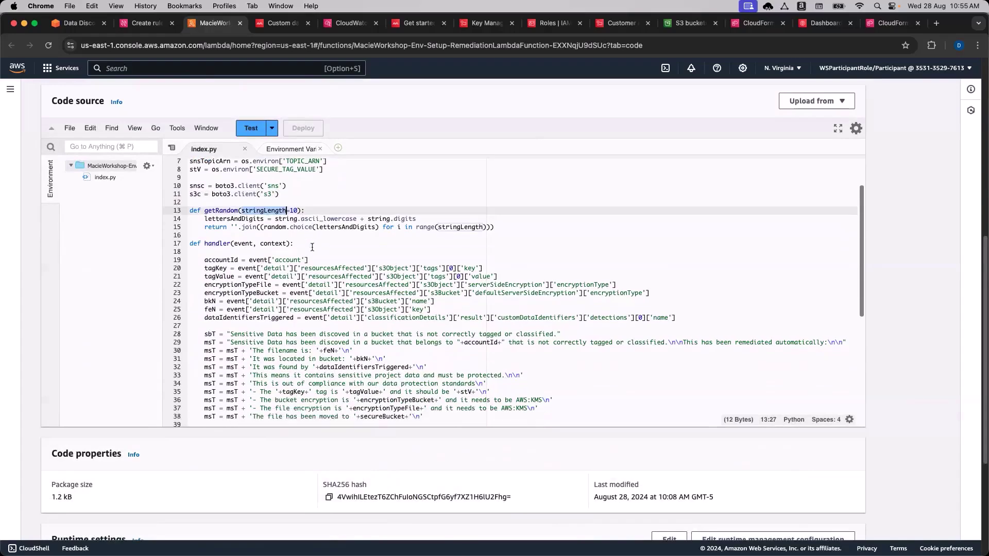
{"action": "scroll", "coordinate": [312, 254], "scroll_direction": "down", "scroll_amount": 5}
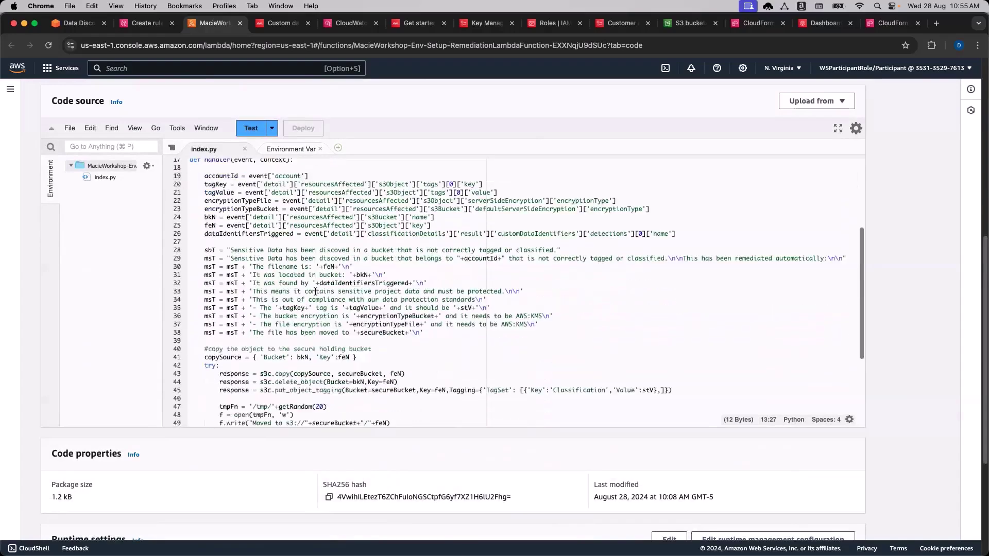
{"action": "scroll", "coordinate": [315, 292], "scroll_direction": "down", "scroll_amount": 3}
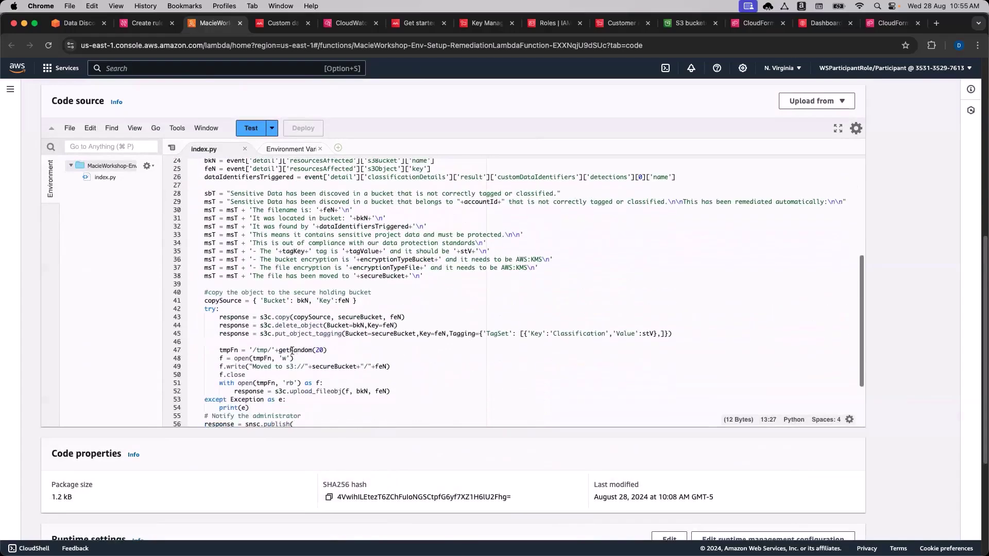
{"action": "double_click", "coordinate": [292, 350]}
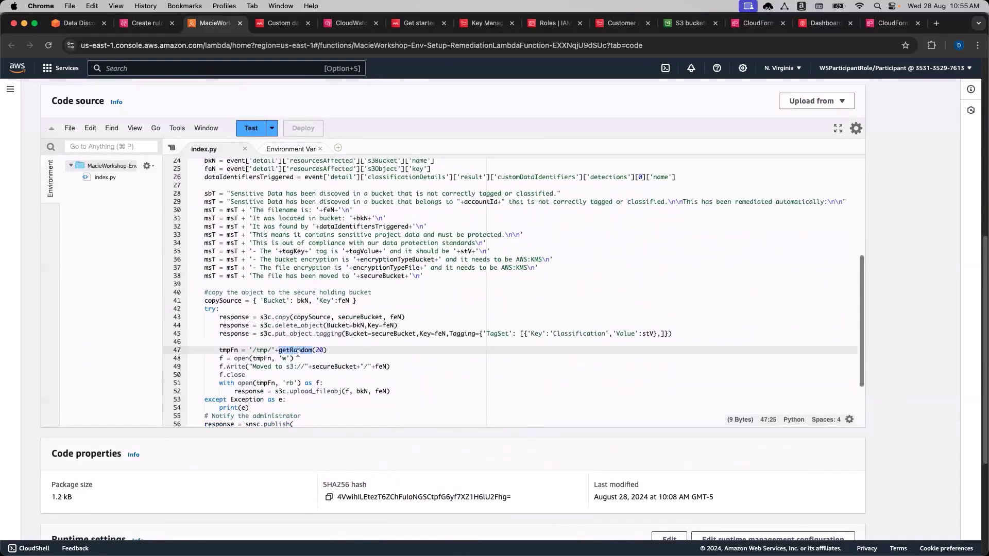
{"action": "scroll", "coordinate": [299, 352], "scroll_direction": "down", "scroll_amount": 1}
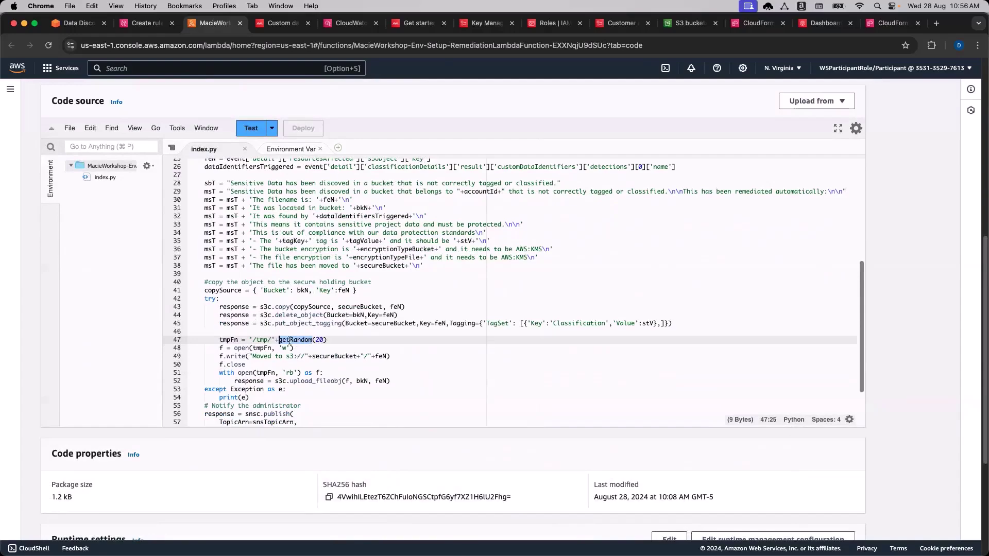
{"action": "double_click", "coordinate": [229, 340]}
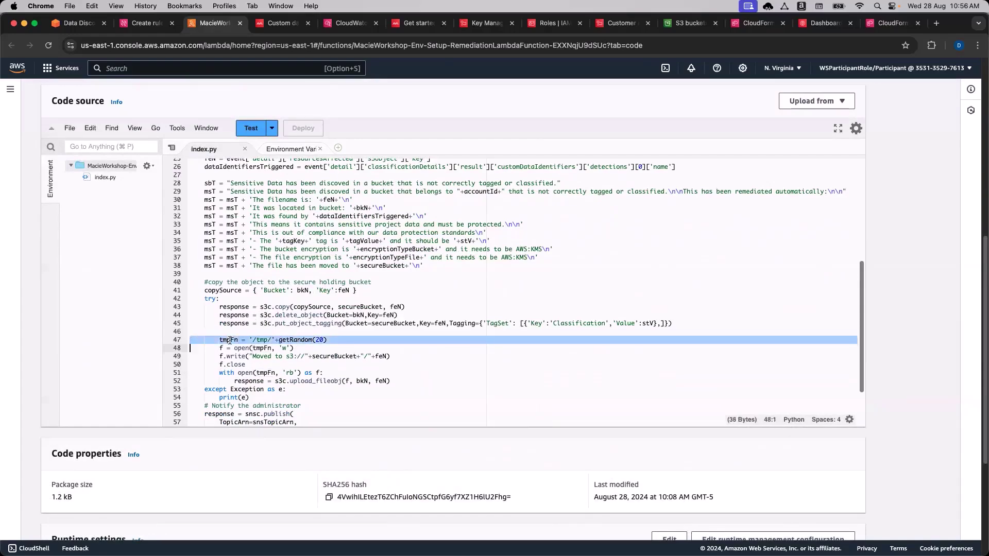
{"action": "scroll", "coordinate": [299, 366], "scroll_direction": "down", "scroll_amount": 2}
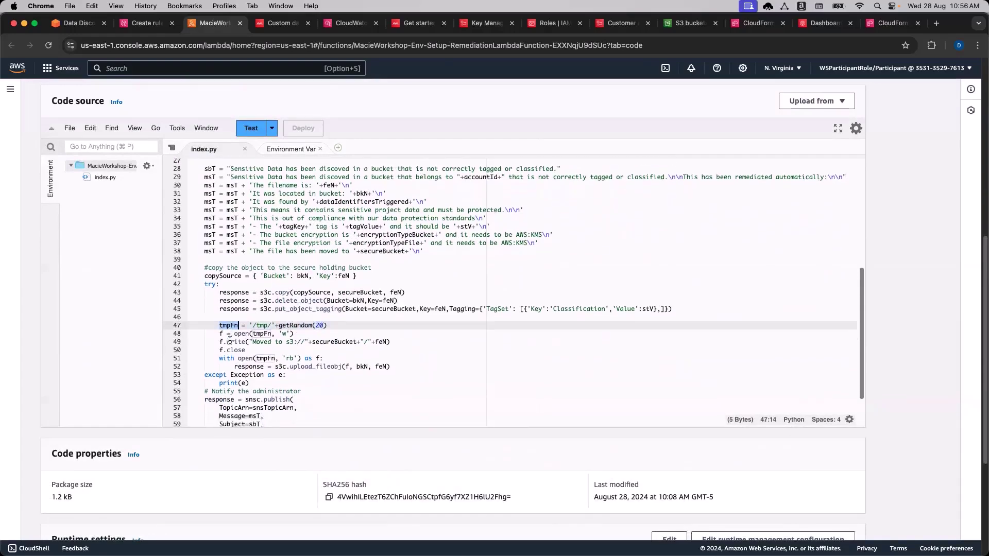
{"action": "double_click", "coordinate": [303, 359]}
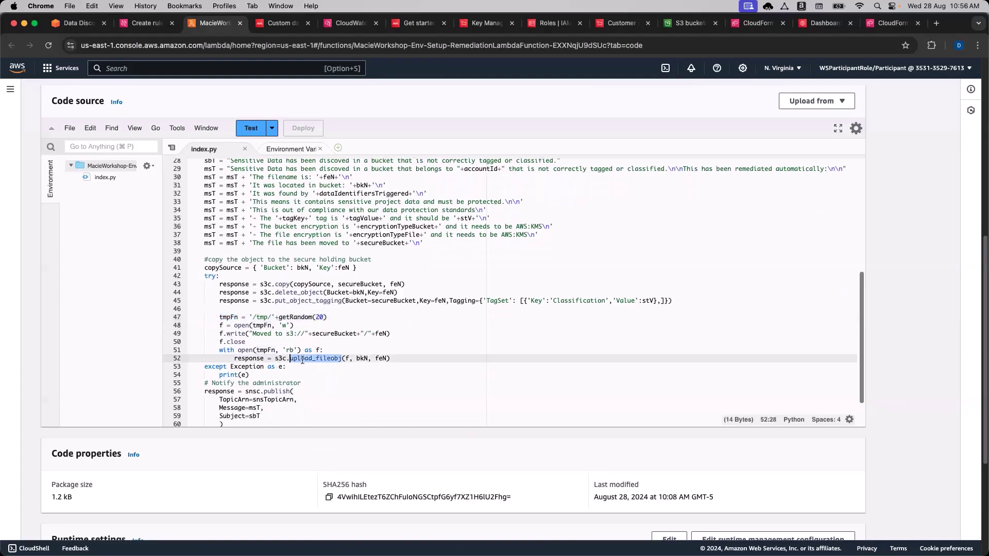
{"action": "double_click", "coordinate": [362, 359]}
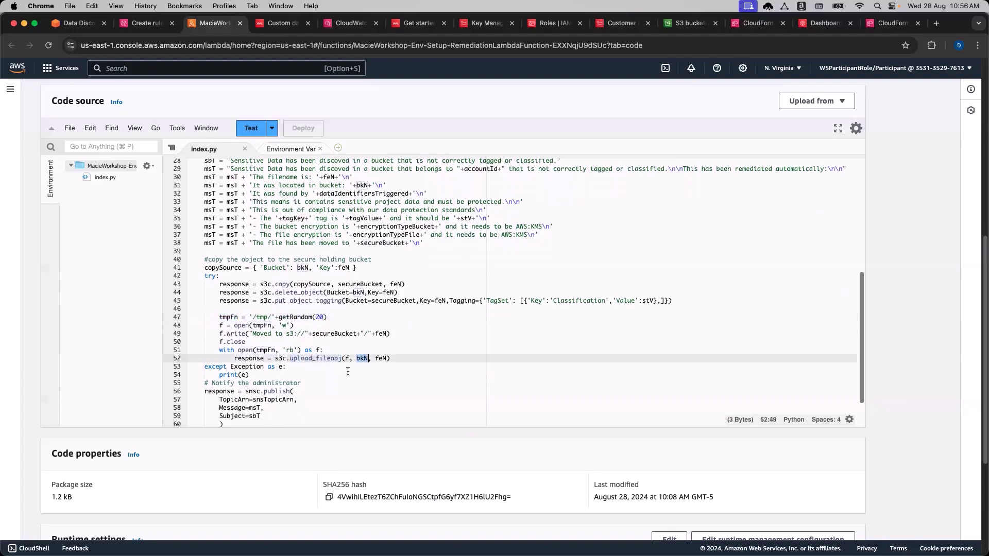
{"action": "scroll", "coordinate": [347, 372], "scroll_direction": "up", "scroll_amount": 2}
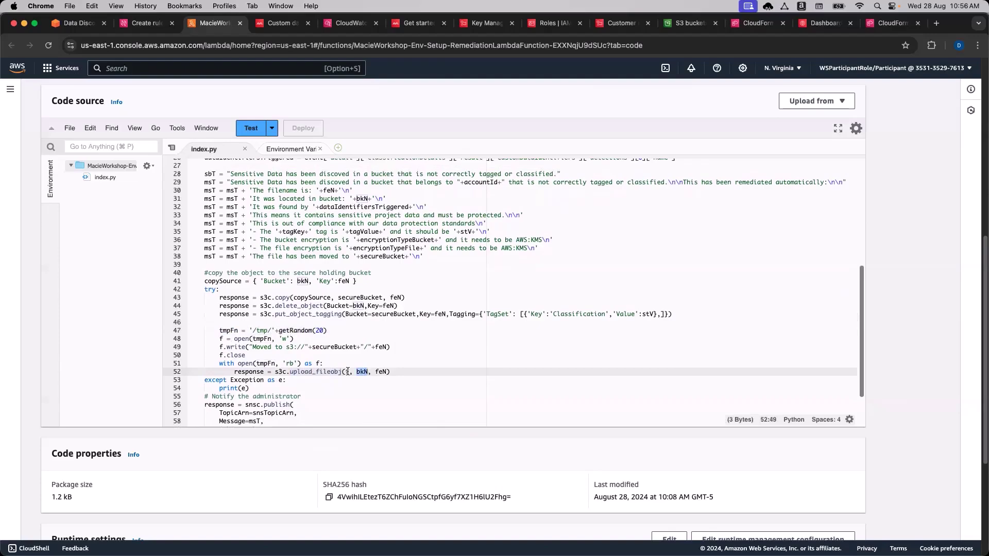
{"action": "scroll", "coordinate": [348, 371], "scroll_direction": "up", "scroll_amount": 5}
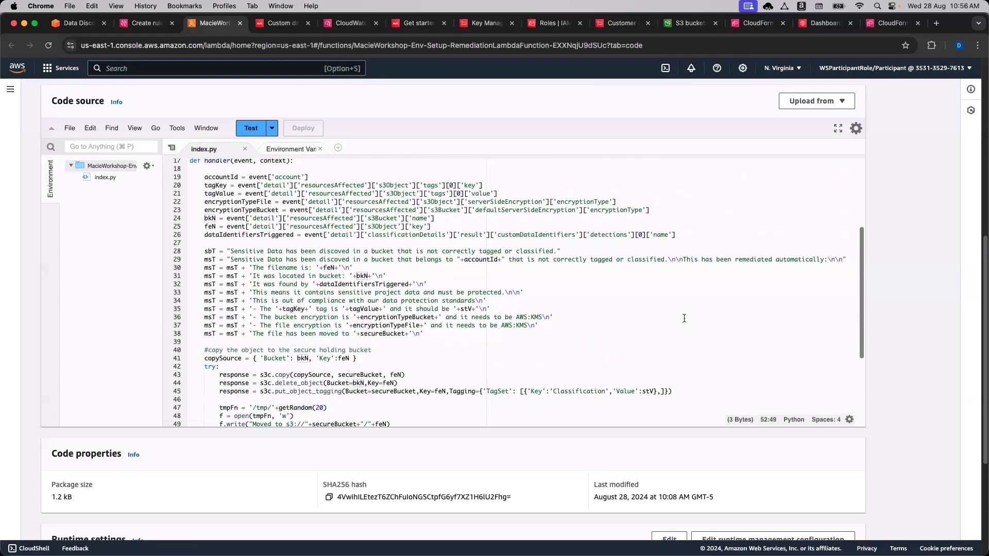
{"action": "scroll", "coordinate": [684, 319], "scroll_direction": "down", "scroll_amount": 1}
{"action": "scroll", "coordinate": [683, 319], "scroll_direction": "up", "scroll_amount": 5}
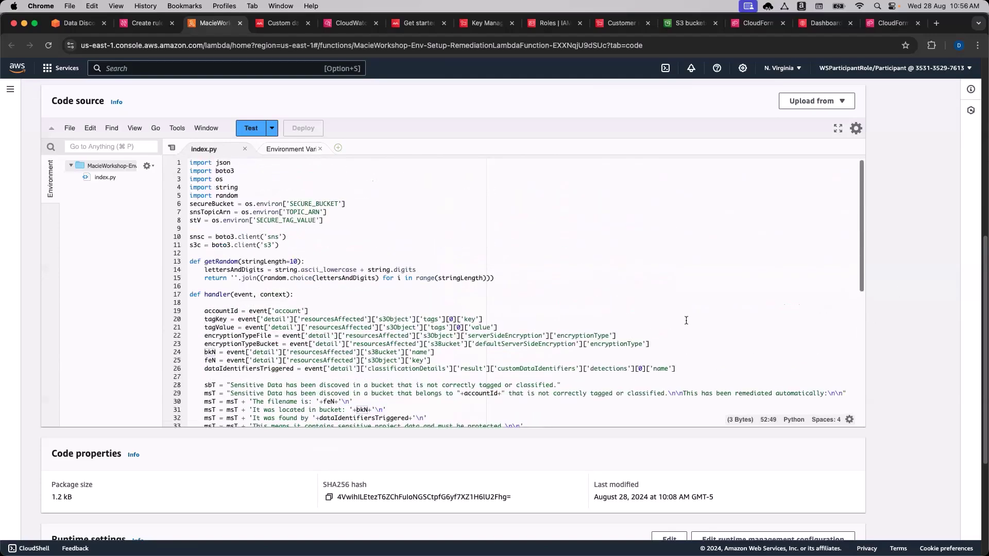
Create MacieWorkshop_Remediation_Rule from the wizard's review page.
{"action": "left_click", "coordinate": [138, 24]}
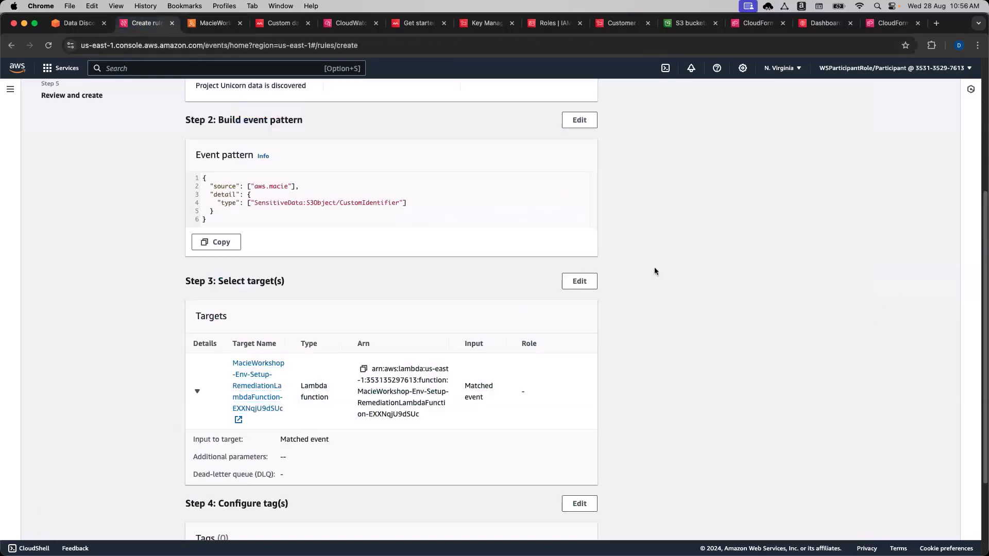
{"action": "scroll", "coordinate": [658, 265], "scroll_direction": "down", "scroll_amount": 5}
{"action": "left_click", "coordinate": [569, 521]}
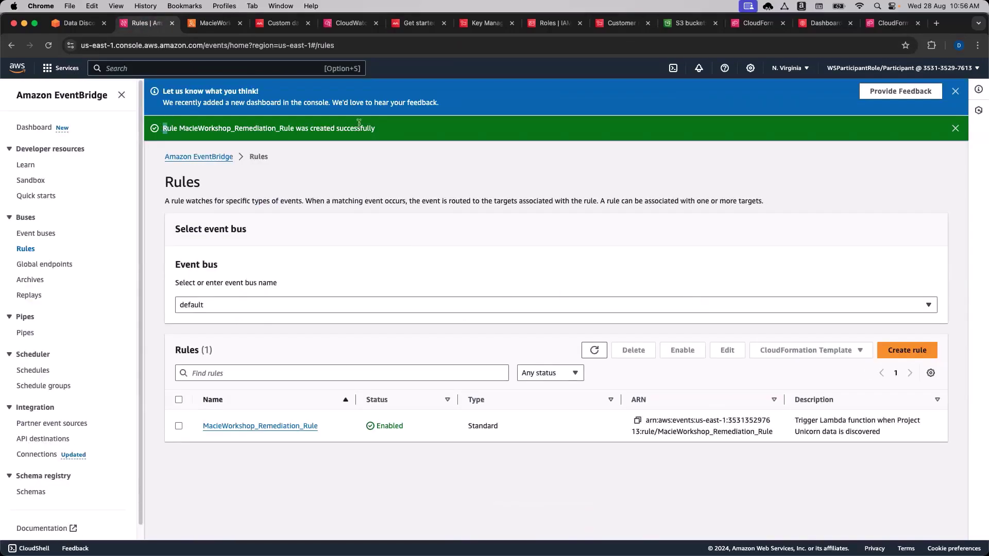
Reload the remediation Lambda page to confirm its EventBridge trigger, then return to Rules.
{"action": "left_click", "coordinate": [215, 23]}
{"action": "left_click", "coordinate": [225, 46]}
{"action": "key", "text": "Return"}
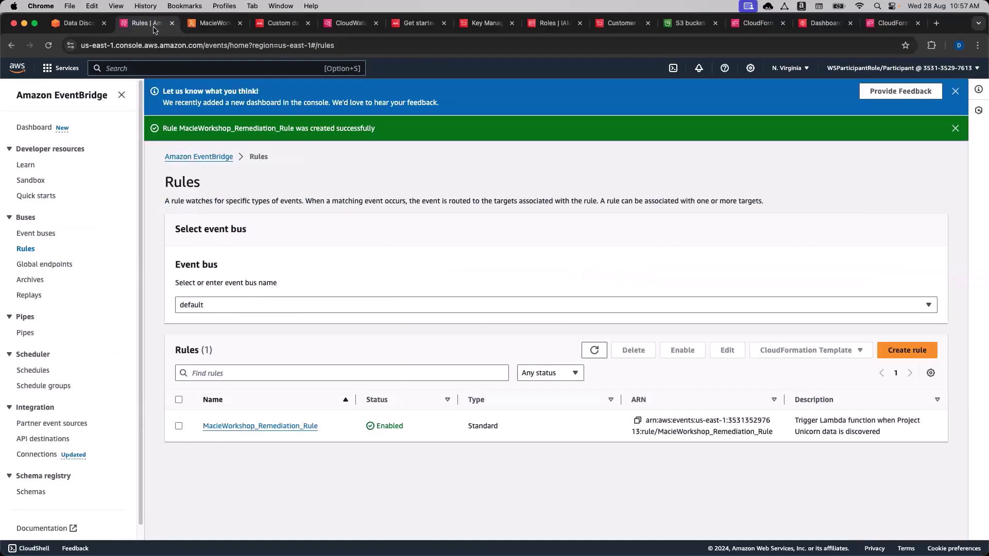
{"action": "left_click", "coordinate": [151, 26]}
Start another EventBridge rule, filling the name and description with placeholder text 'sadasds' and 'dasdsad'.
{"action": "left_click", "coordinate": [56, 94]}
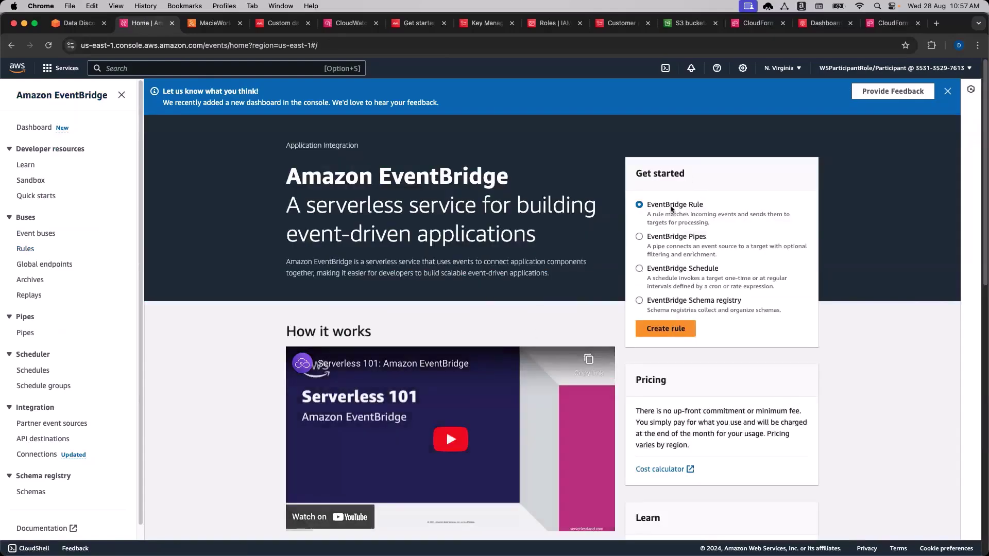
{"action": "left_click", "coordinate": [666, 330]}
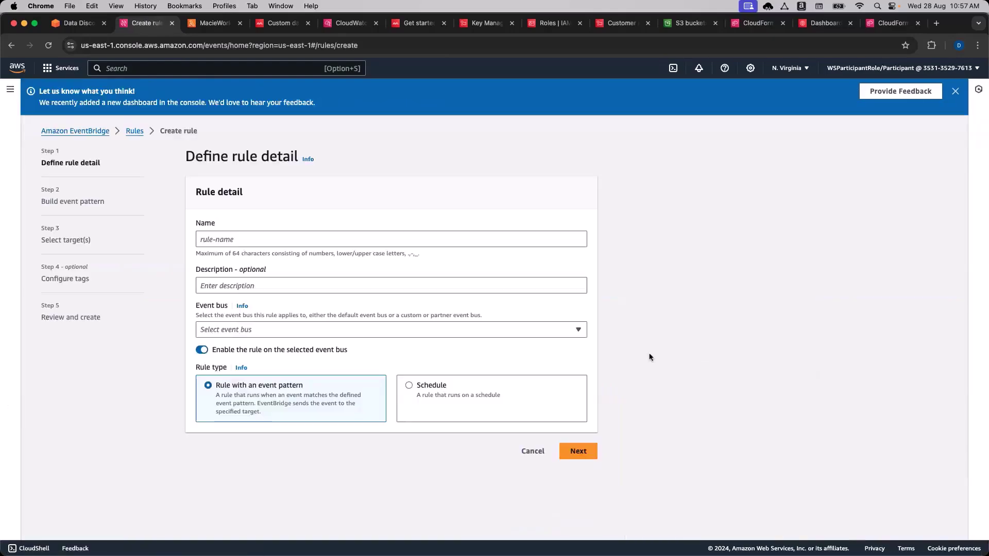
{"action": "left_click", "coordinate": [381, 239]}
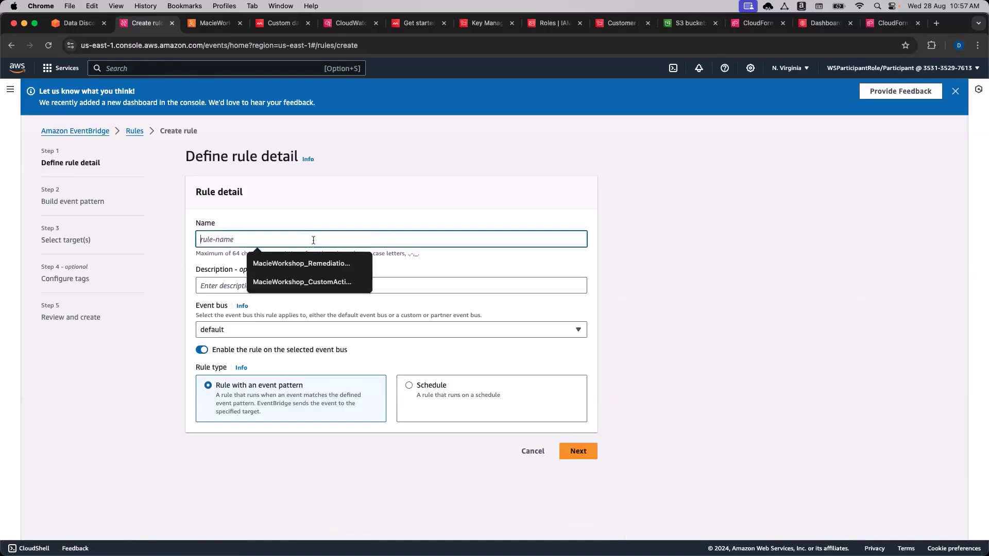
{"action": "left_click", "coordinate": [632, 263]}
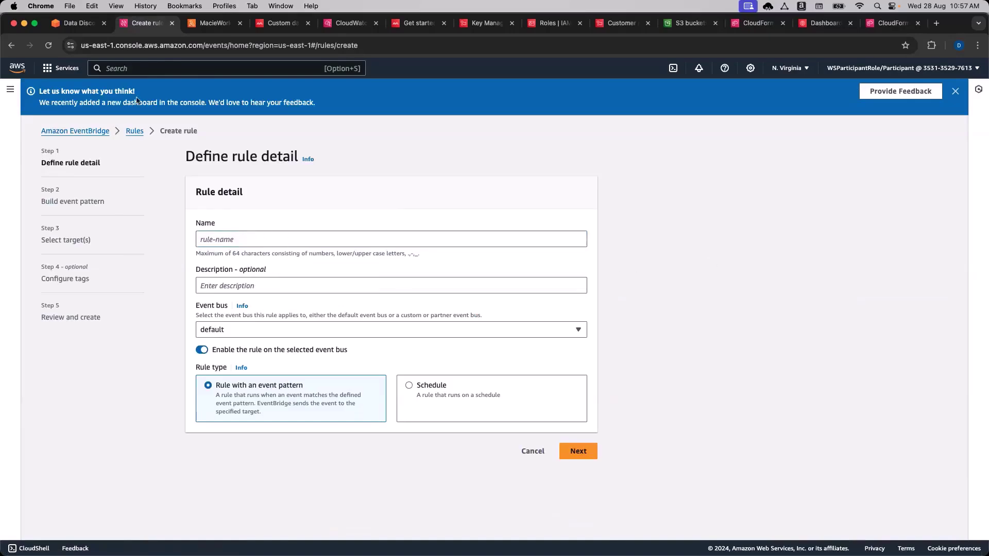
{"action": "left_click", "coordinate": [261, 239]}
{"action": "type", "text": "sadasds"}
{"action": "left_click", "coordinate": [261, 285]}
{"action": "type", "text": "dasdsad"}
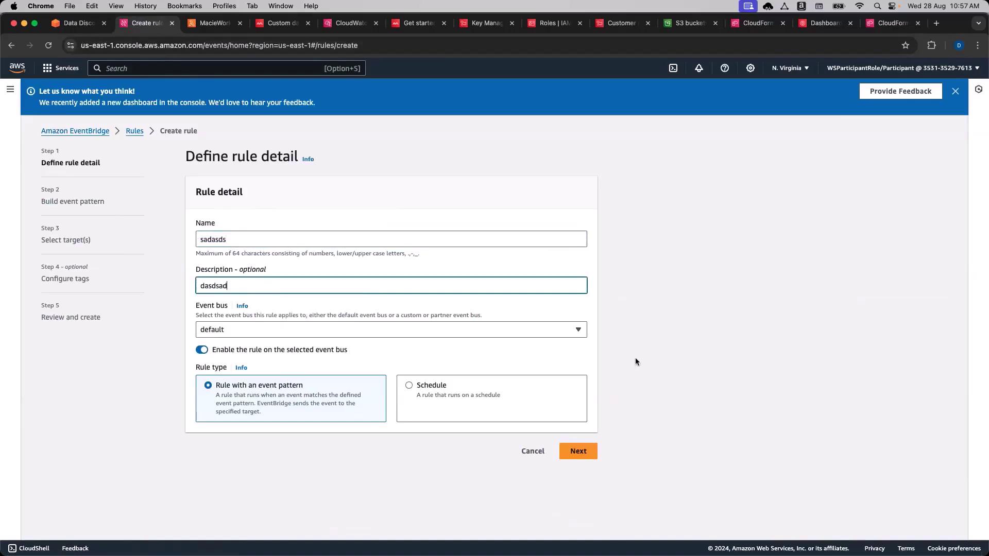
{"action": "left_click", "coordinate": [590, 452]}
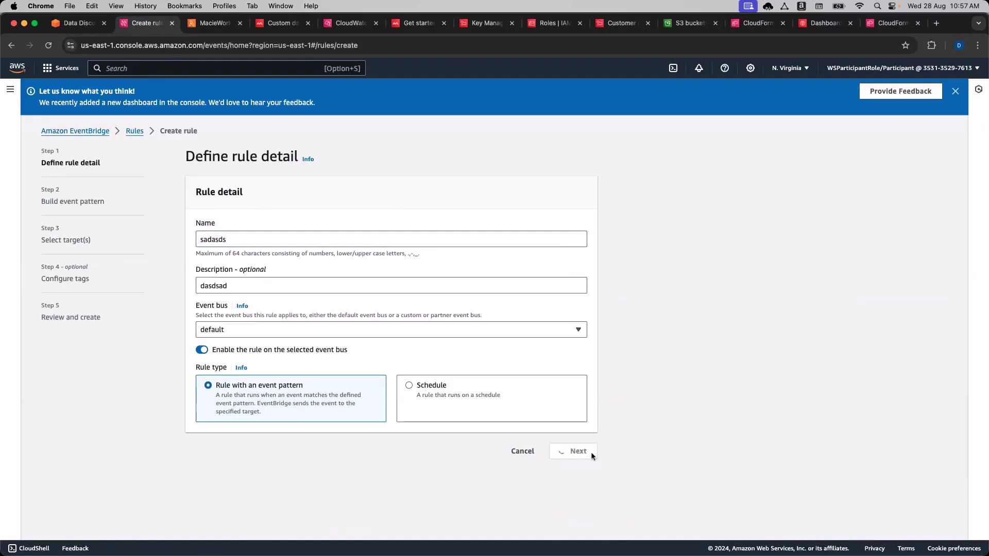
Choose Custom pattern (JSON editor) for the event pattern.
{"action": "scroll", "coordinate": [671, 379], "scroll_direction": "down", "scroll_amount": 10}
{"action": "scroll", "coordinate": [672, 380], "scroll_direction": "down", "scroll_amount": 4}
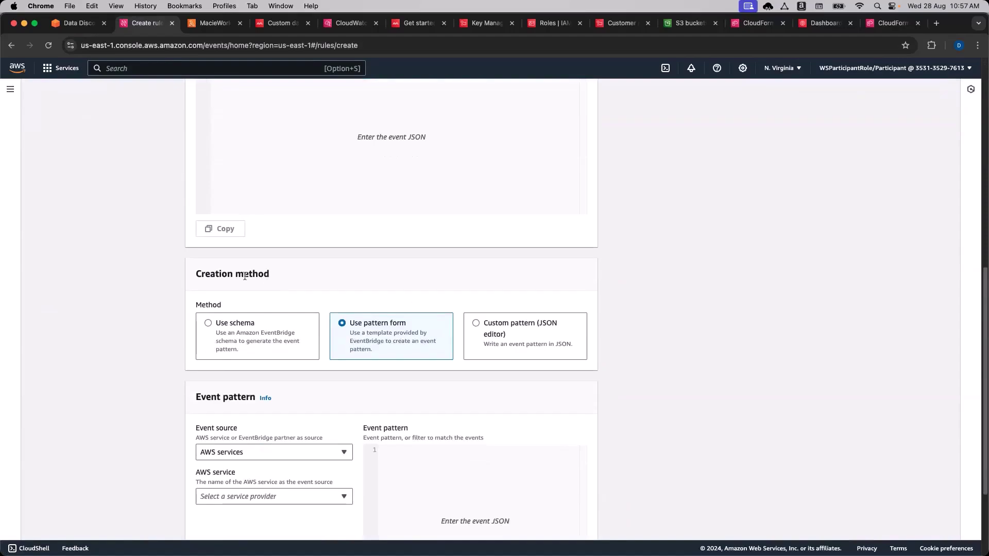
{"action": "scroll", "coordinate": [622, 331], "scroll_direction": "down", "scroll_amount": 3}
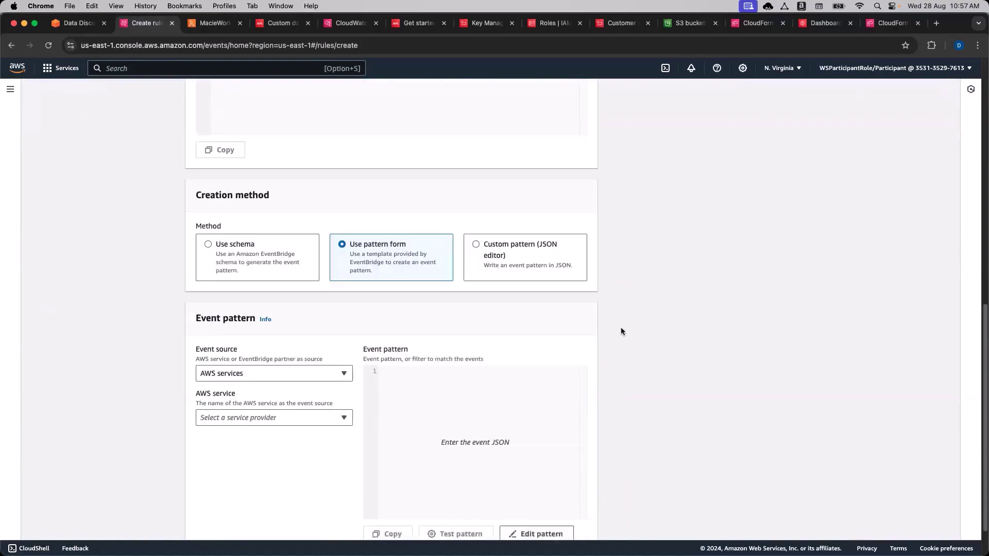
{"action": "left_click", "coordinate": [509, 246]}
{"action": "scroll", "coordinate": [711, 363], "scroll_direction": "down", "scroll_amount": 2}
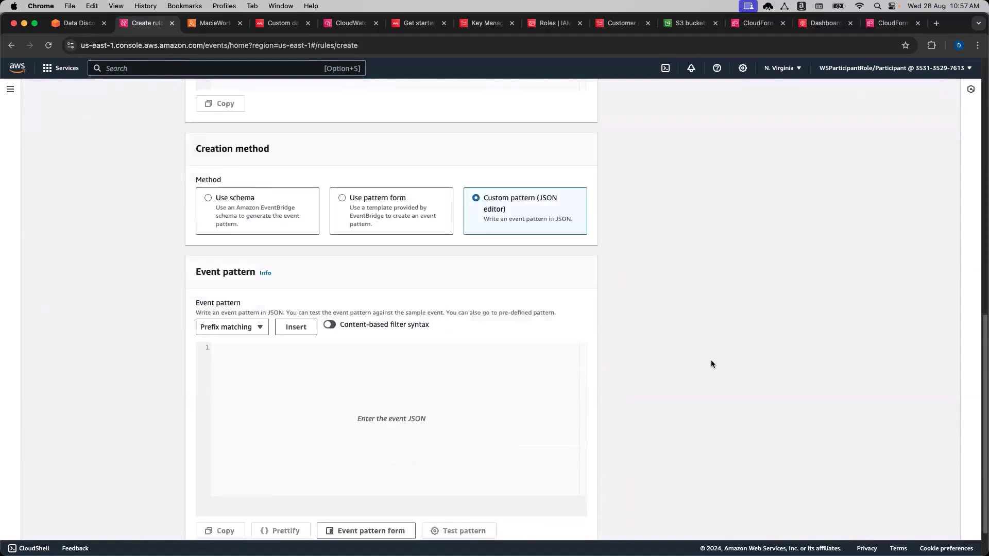
Copy the workshop's event pattern JSON, paste it into the editor, and continue to targets.
{"action": "left_click", "coordinate": [78, 23]}
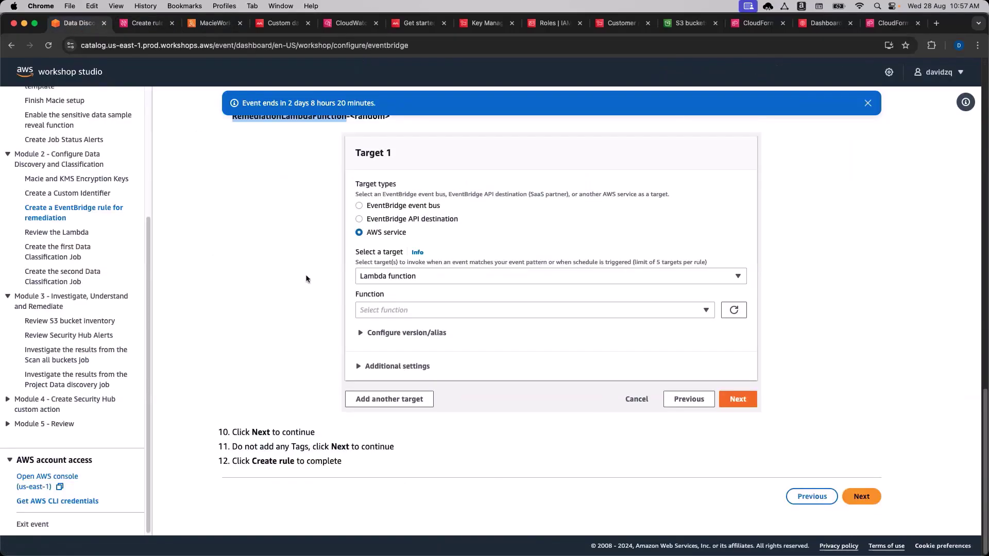
{"action": "scroll", "coordinate": [309, 278], "scroll_direction": "up", "scroll_amount": 10}
{"action": "scroll", "coordinate": [311, 283], "scroll_direction": "up", "scroll_amount": 5}
{"action": "left_click", "coordinate": [865, 265]}
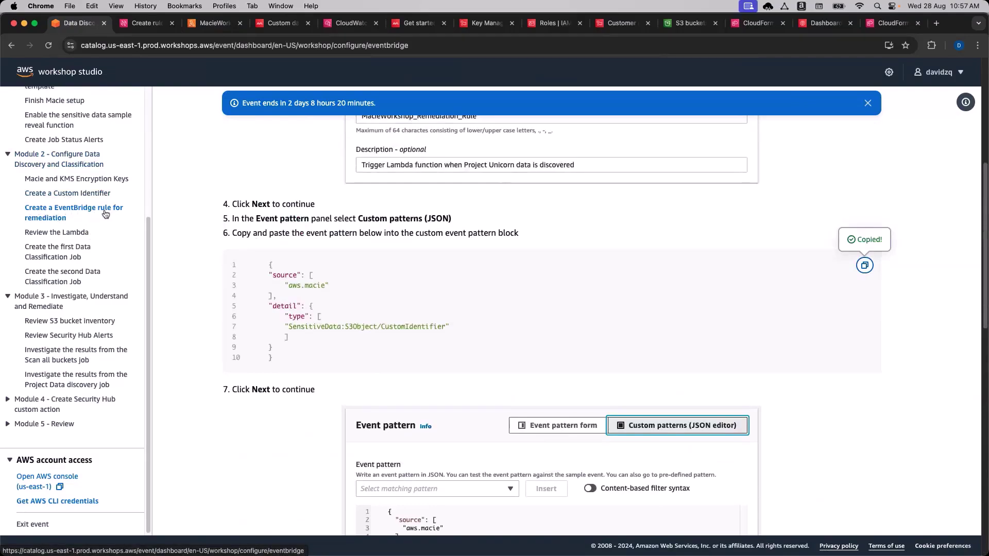
{"action": "scroll", "coordinate": [326, 315], "scroll_direction": "down", "scroll_amount": 5}
{"action": "scroll", "coordinate": [326, 315], "scroll_direction": "up", "scroll_amount": 4}
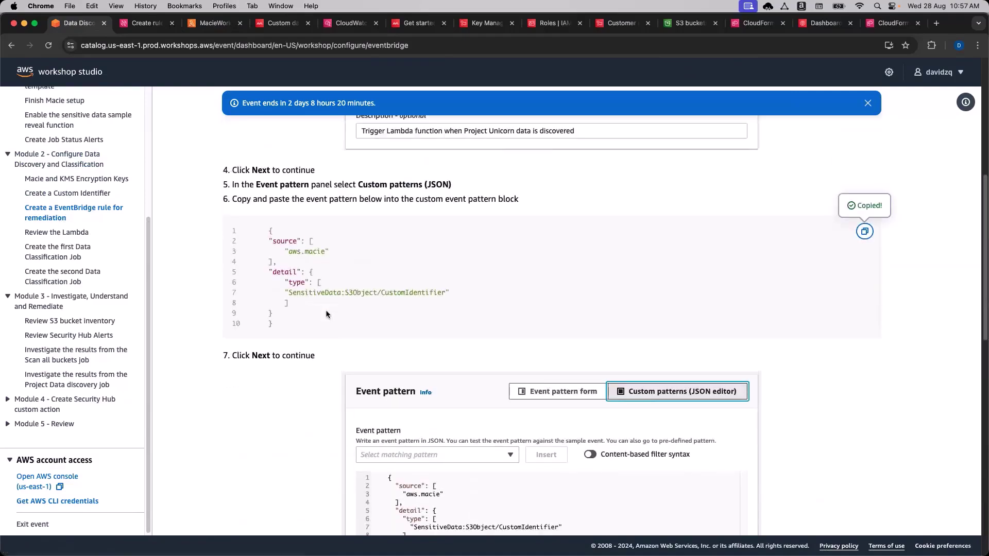
{"action": "scroll", "coordinate": [326, 314], "scroll_direction": "up", "scroll_amount": 2}
{"action": "left_click", "coordinate": [865, 306]}
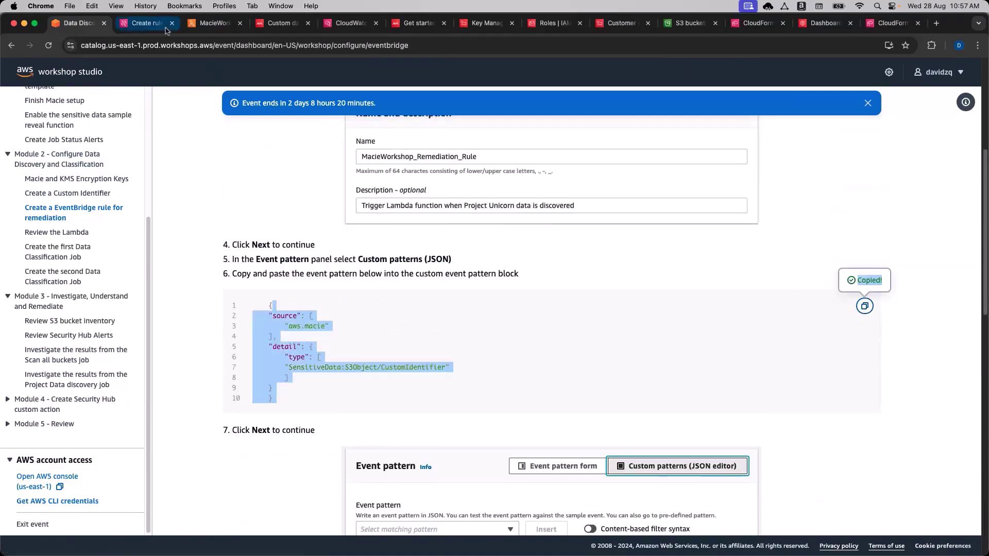
{"action": "left_click", "coordinate": [164, 28]}
{"action": "left_click", "coordinate": [298, 314]}
{"action": "key", "text": "super+v"}
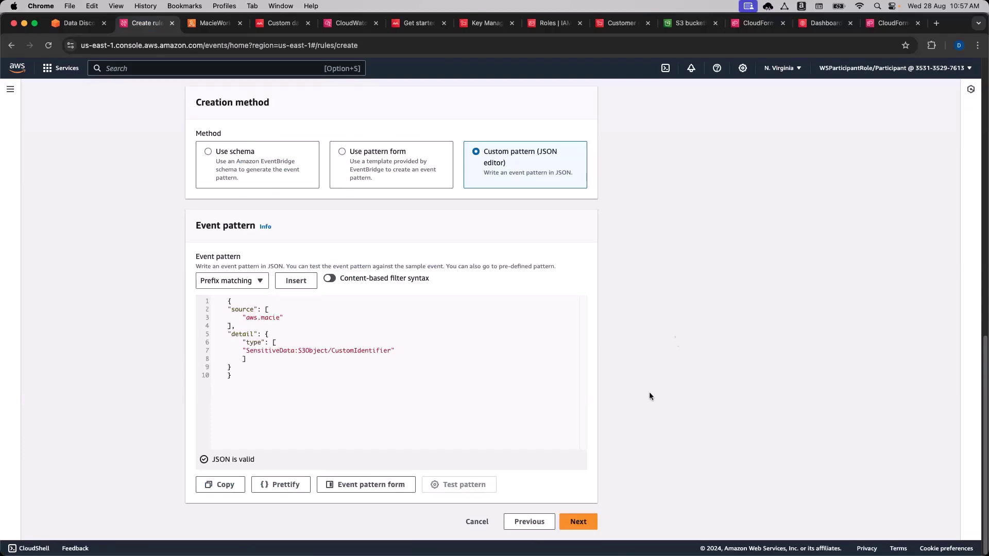
{"action": "left_click", "coordinate": [579, 523]}
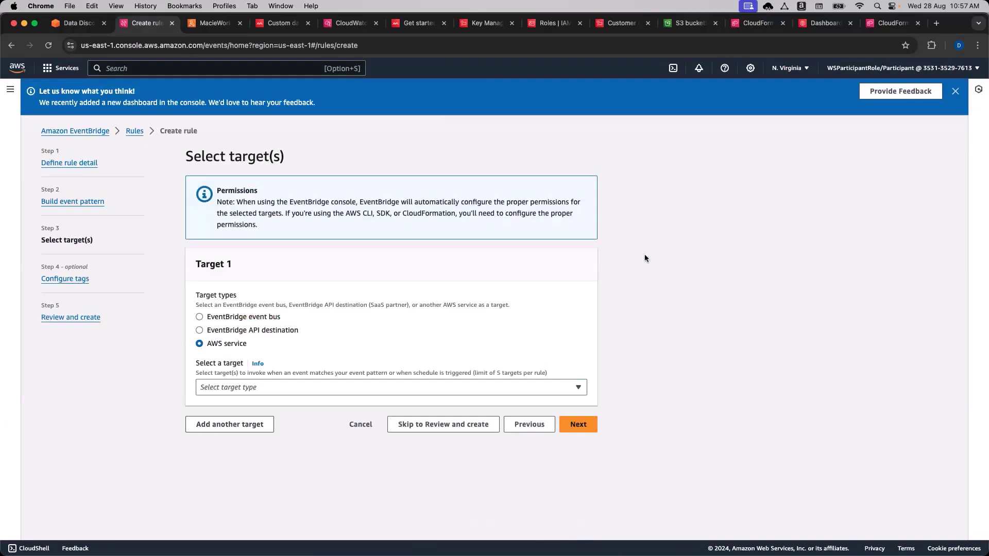
Target the RemediationLambdaFunction Lambda function, then switch over to that function's tab.
{"action": "left_click", "coordinate": [546, 392]}
{"action": "scroll", "coordinate": [466, 331], "scroll_direction": "down", "scroll_amount": 3}
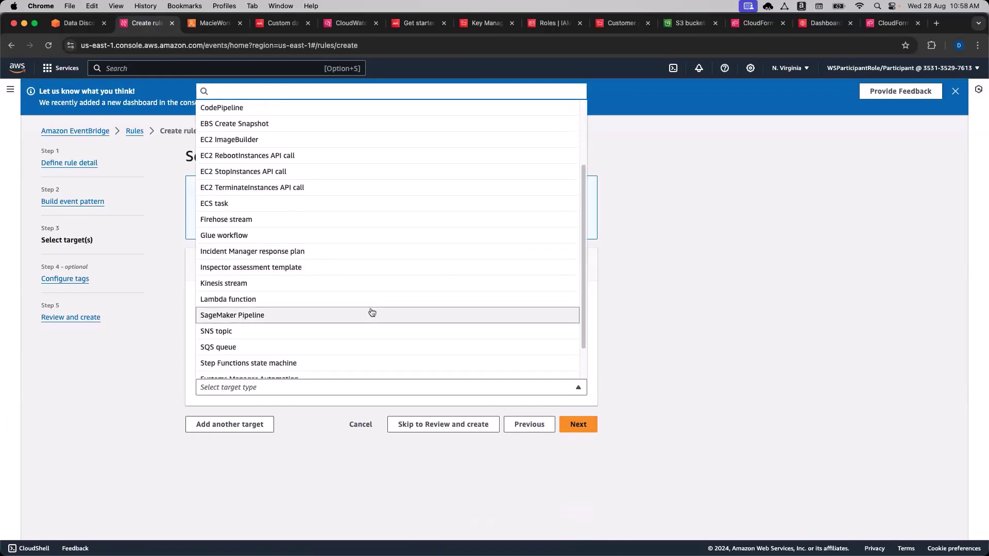
{"action": "left_click", "coordinate": [362, 301]}
{"action": "left_click", "coordinate": [508, 422]}
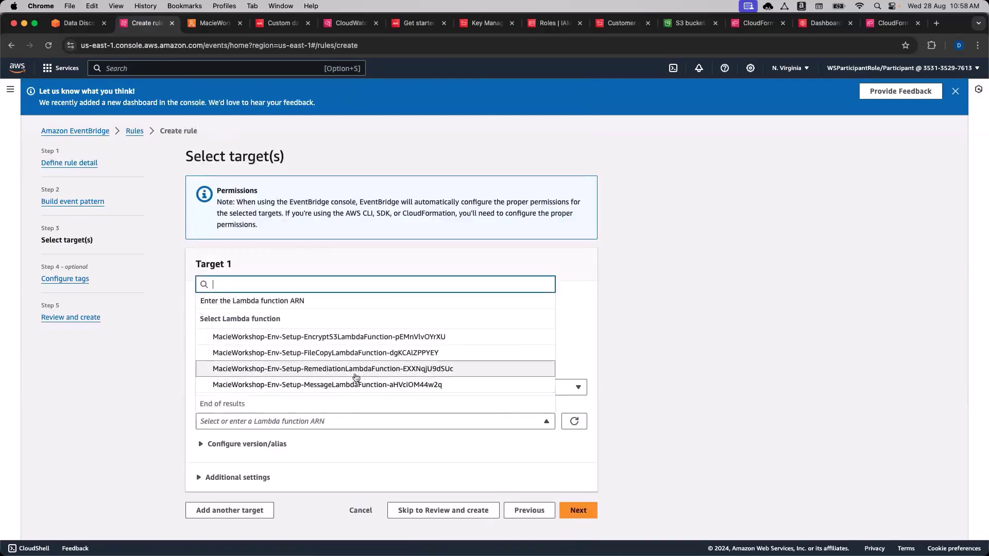
{"action": "left_click", "coordinate": [330, 370]}
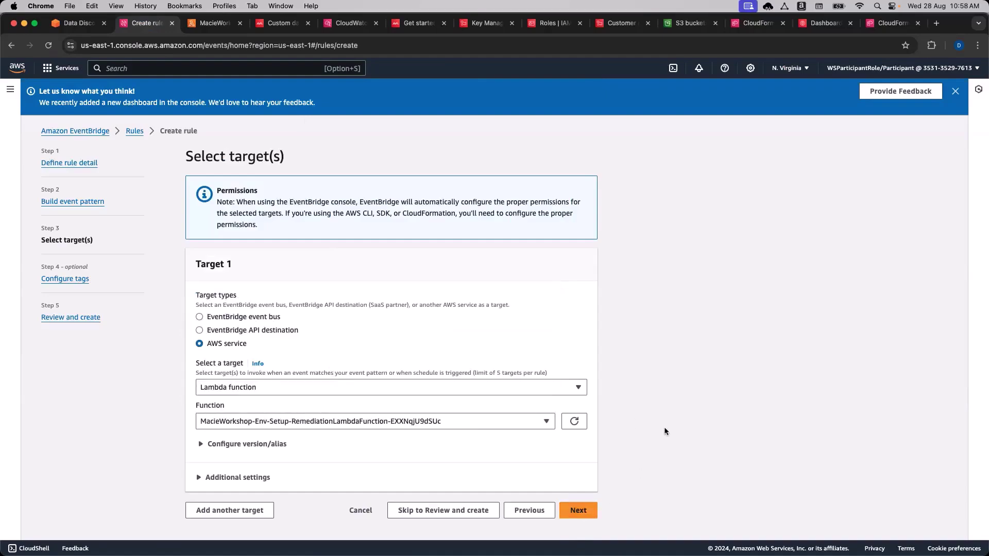
{"action": "key", "text": "ctrl+Tab"}
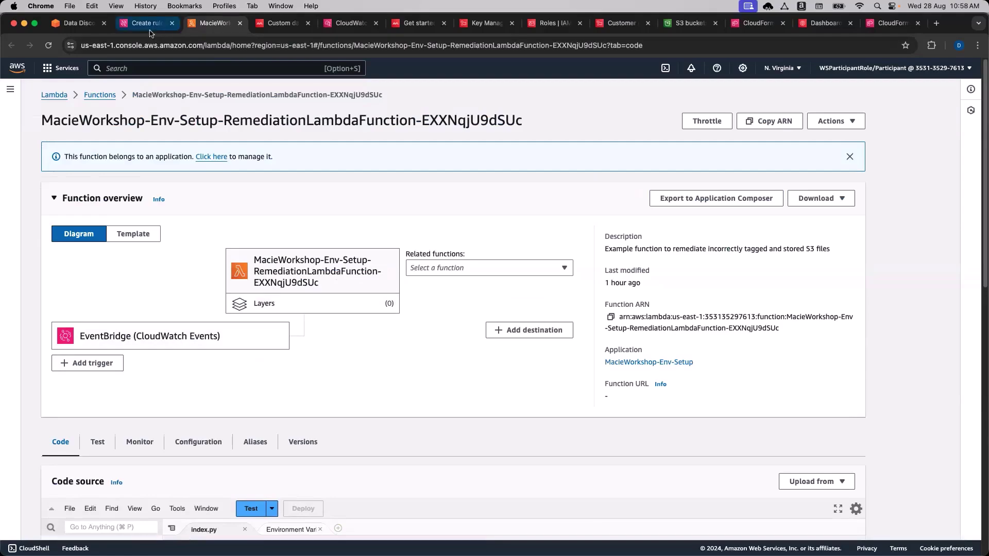
Close the unfinished rule-creation tab and return to the workshop guide.
{"action": "left_click", "coordinate": [170, 29]}
{"action": "left_click", "coordinate": [173, 24]}
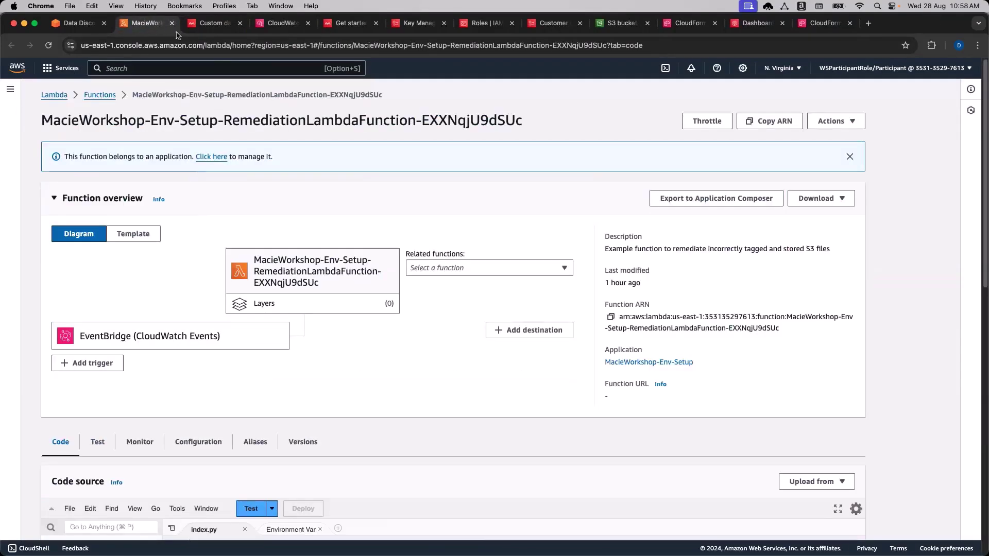
{"action": "left_click", "coordinate": [82, 25]}
{"action": "scroll", "coordinate": [238, 490], "scroll_direction": "down", "scroll_amount": 6}
{"action": "scroll", "coordinate": [239, 477], "scroll_direction": "down", "scroll_amount": 4}
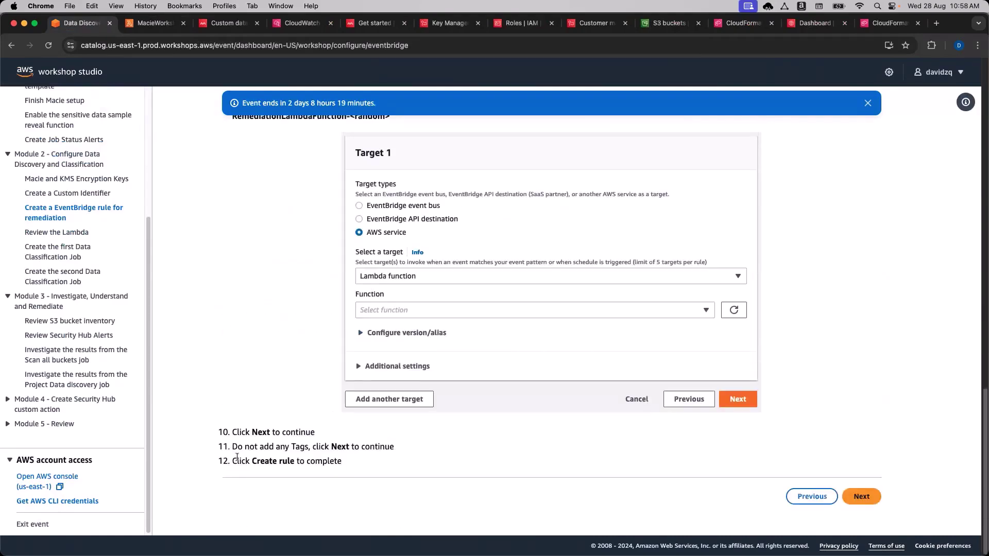
Advance the guide to Create the first Data Classification Job and open the Macie console.
{"action": "left_click", "coordinate": [859, 497]}
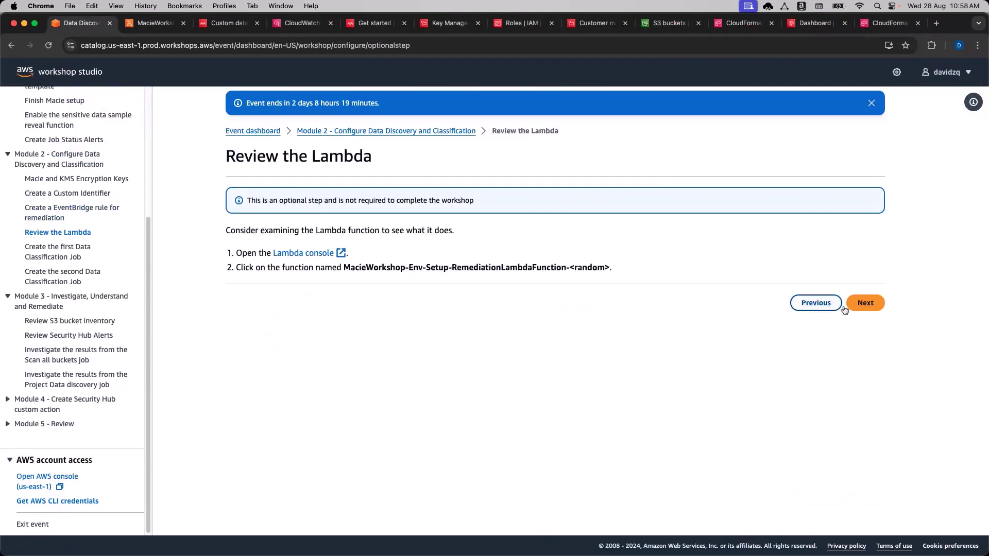
{"action": "left_click", "coordinate": [868, 304]}
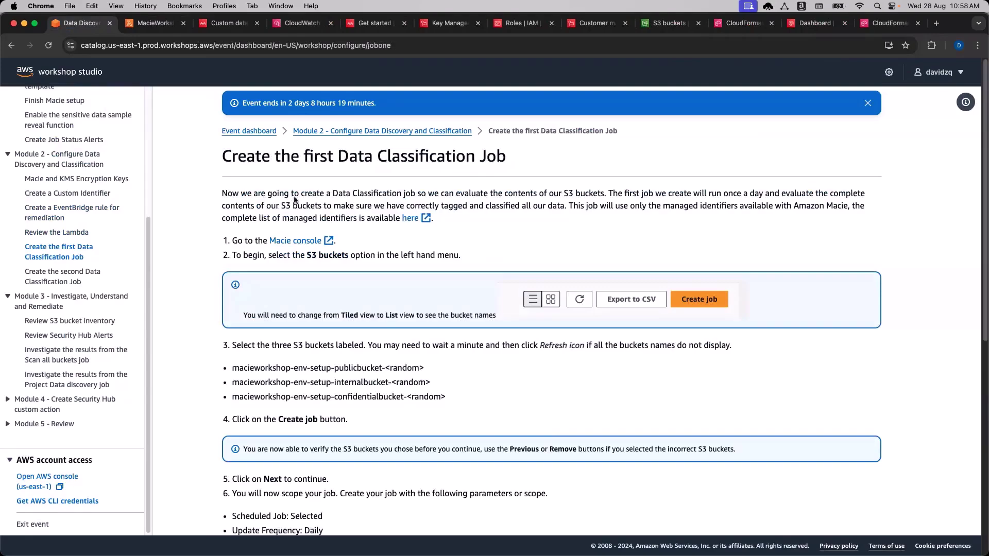
{"action": "scroll", "coordinate": [298, 211], "scroll_direction": "down", "scroll_amount": 1}
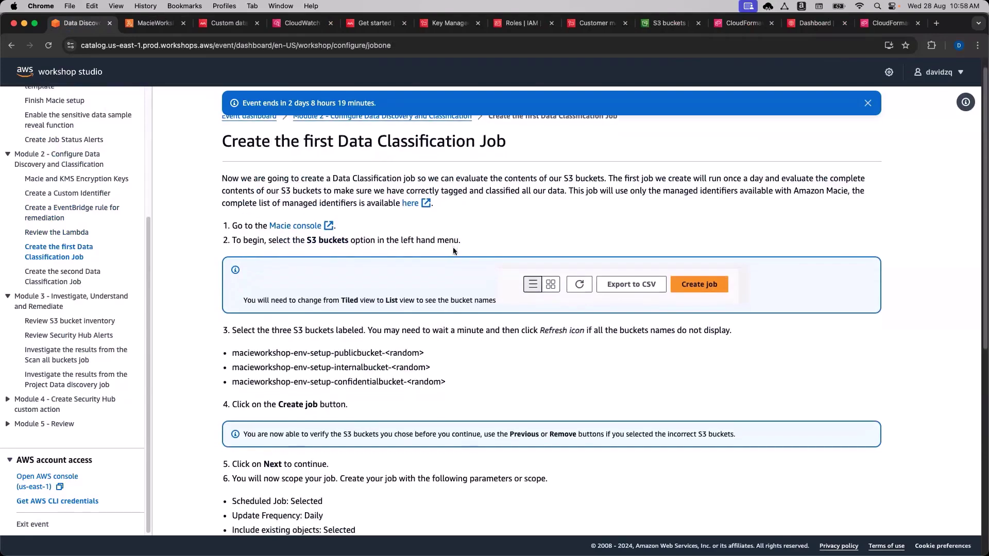
{"action": "left_click", "coordinate": [302, 226], "text": "super"}
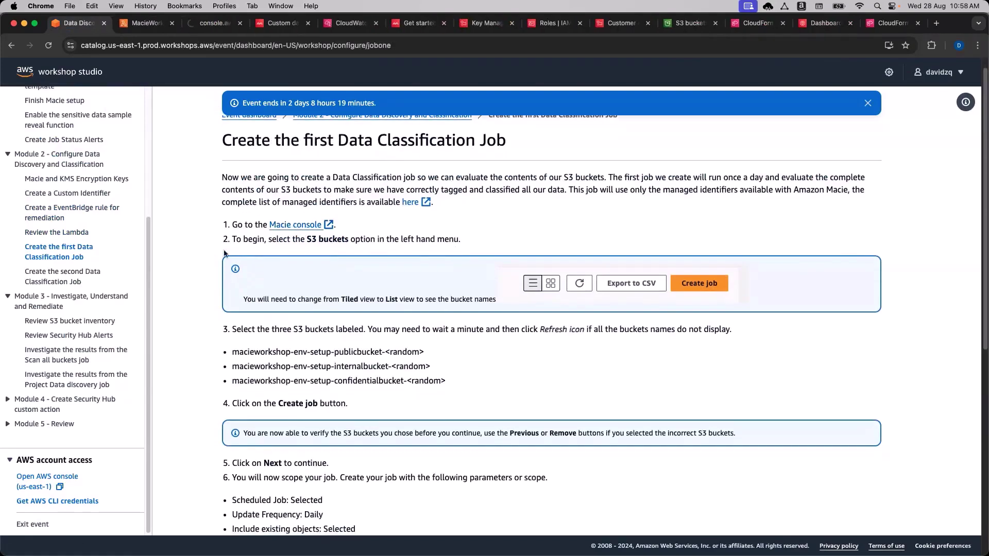
{"action": "key", "text": "super+3"}
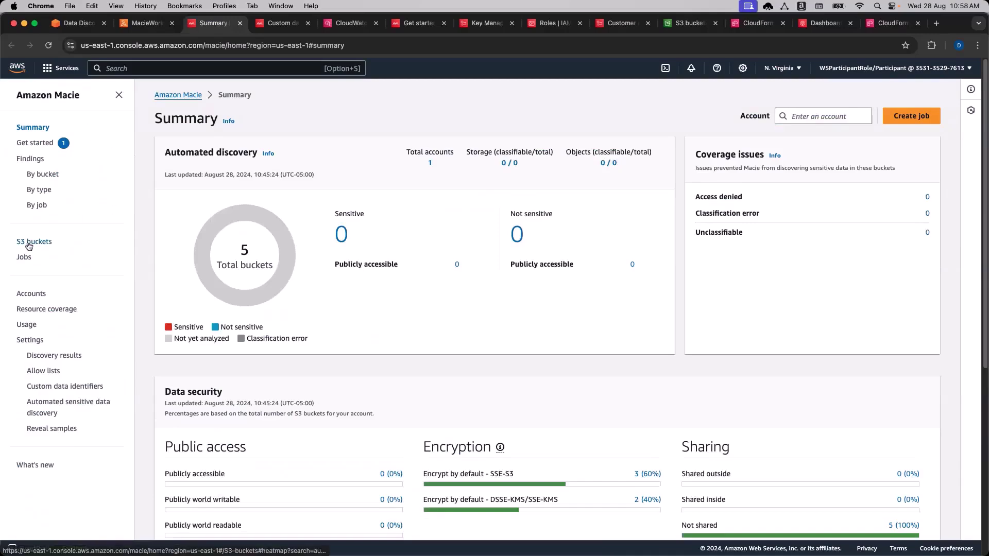
Open Macie's S3 buckets list and show the data sensitivity legend.
{"action": "left_click", "coordinate": [29, 243]}
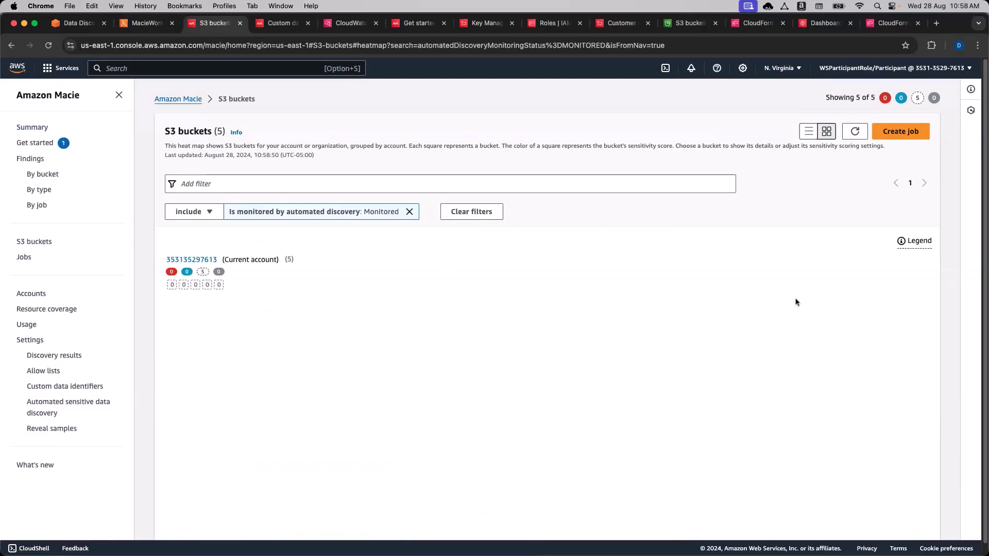
{"action": "left_click", "coordinate": [917, 244]}
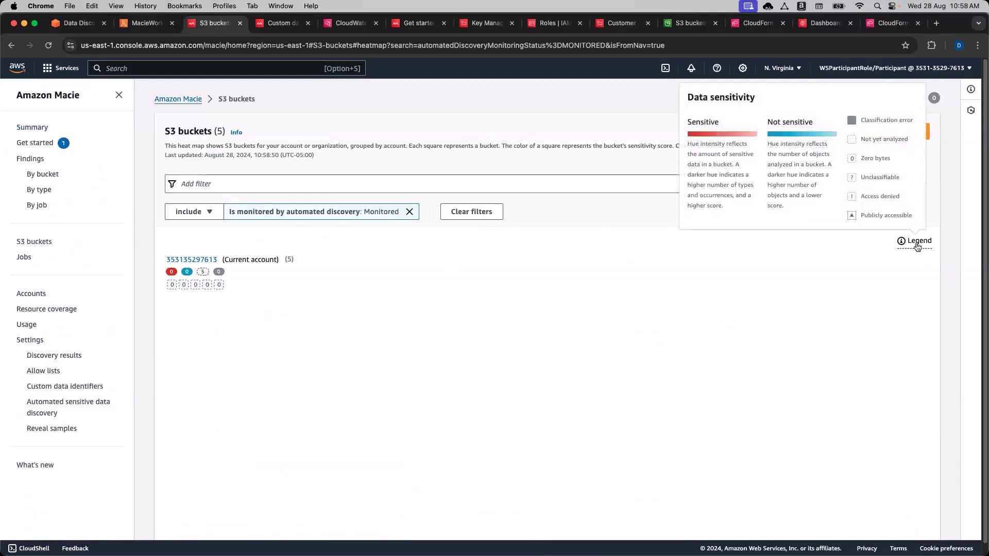
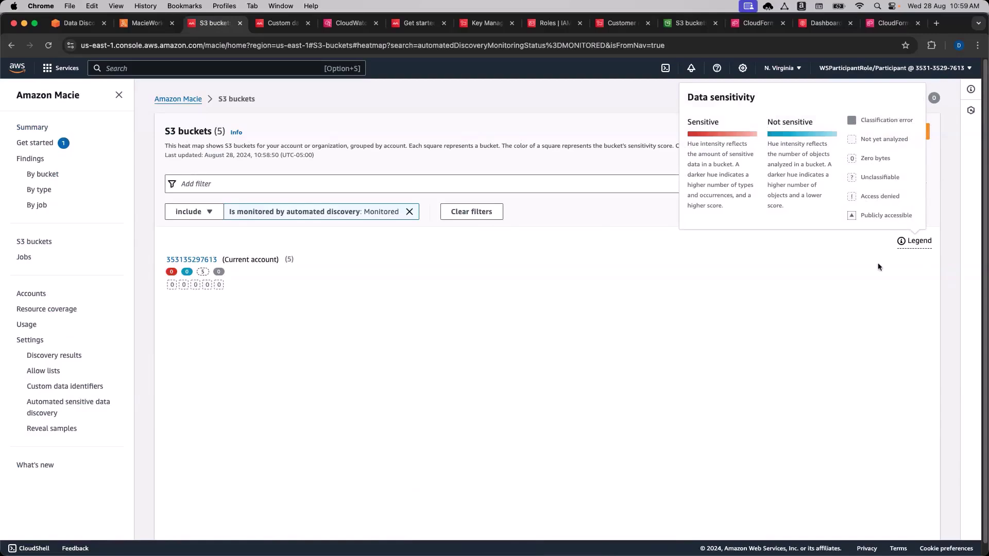
Dismiss the sensitivity legend, start a new classification job, and bring up the workshop's bucket instructions.
{"action": "left_click", "coordinate": [829, 338]}
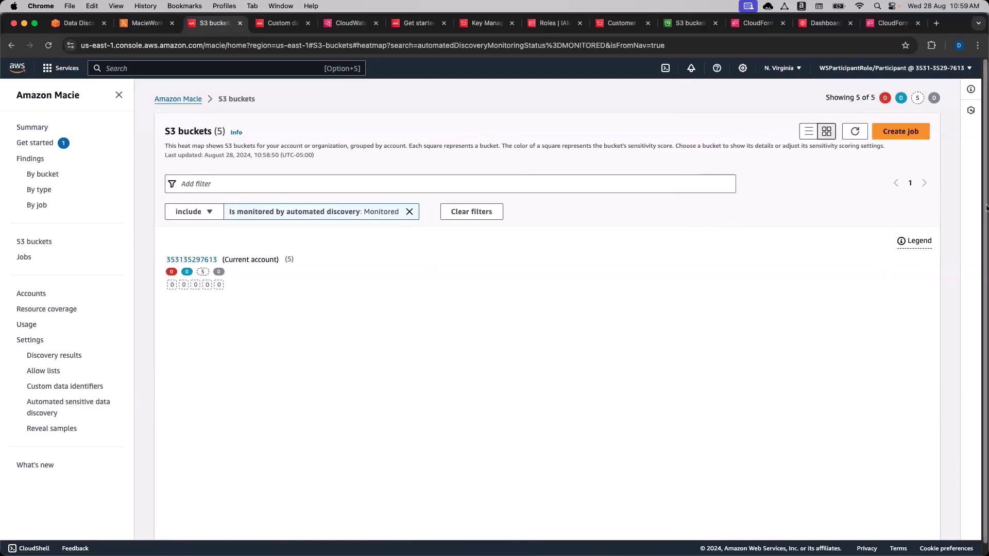
{"action": "left_click", "coordinate": [900, 131]}
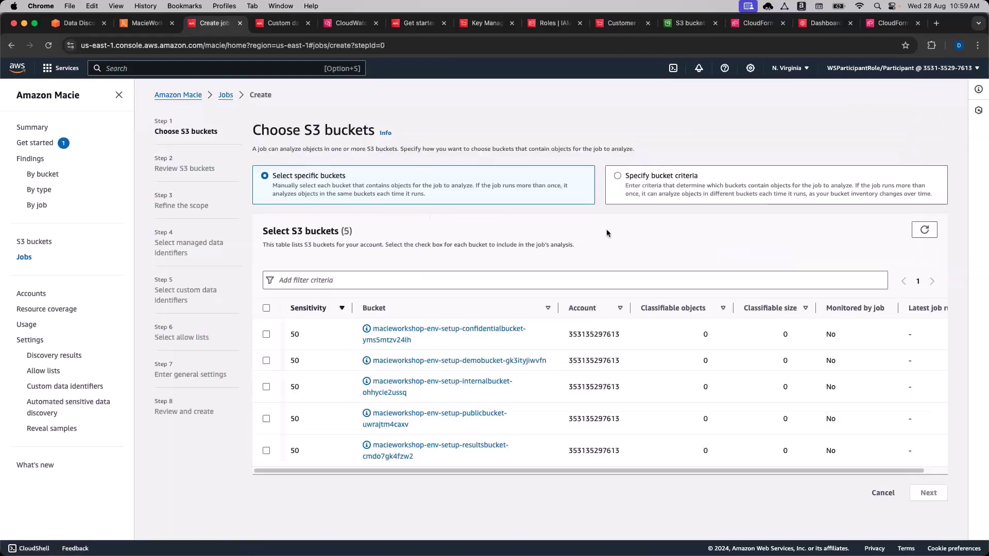
{"action": "left_click", "coordinate": [79, 26]}
{"action": "scroll", "coordinate": [226, 350], "scroll_direction": "down", "scroll_amount": 1}
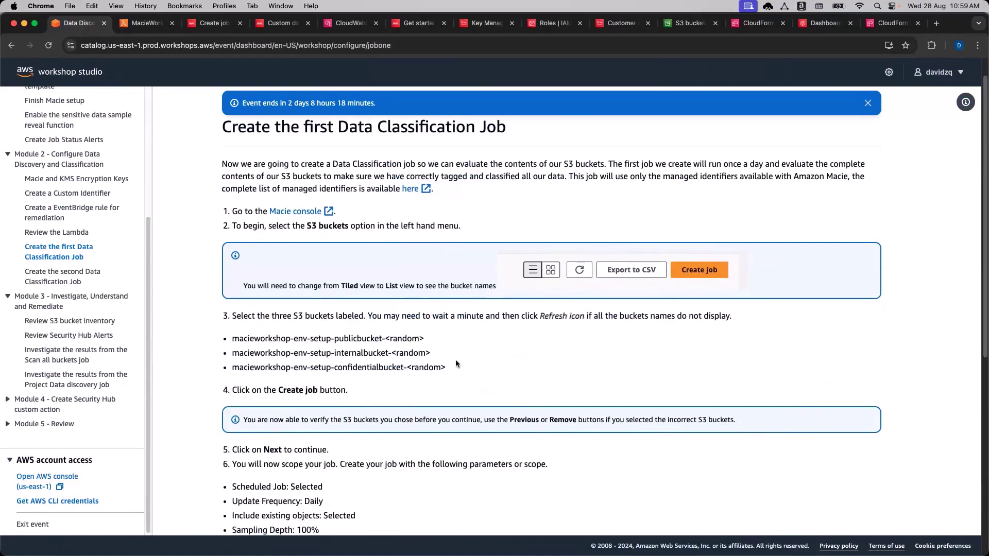
Note the three required buckets (publicbucket, internalbucket, confidentialbucket), then go back to the Macie wizard.
{"action": "left_click_drag", "start_coordinate": [461, 374], "coordinate": [305, 350]}
{"action": "left_click", "coordinate": [309, 350]}
{"action": "double_click", "coordinate": [370, 338]}
{"action": "double_click", "coordinate": [368, 352]}
{"action": "left_click", "coordinate": [370, 369]}
{"action": "double_click", "coordinate": [369, 368]}
{"action": "left_click", "coordinate": [475, 359]}
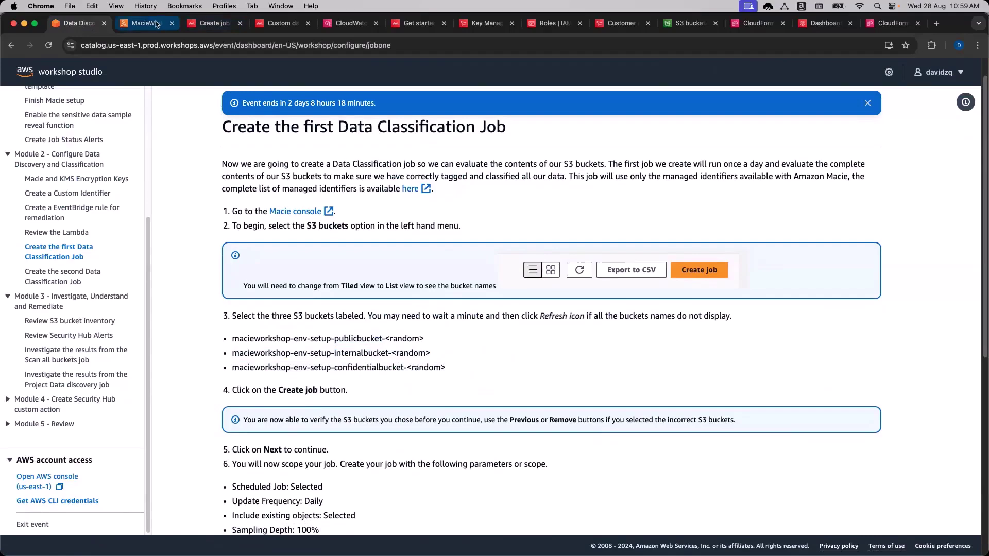
{"action": "left_click", "coordinate": [147, 23]}
{"action": "left_click", "coordinate": [207, 22]}
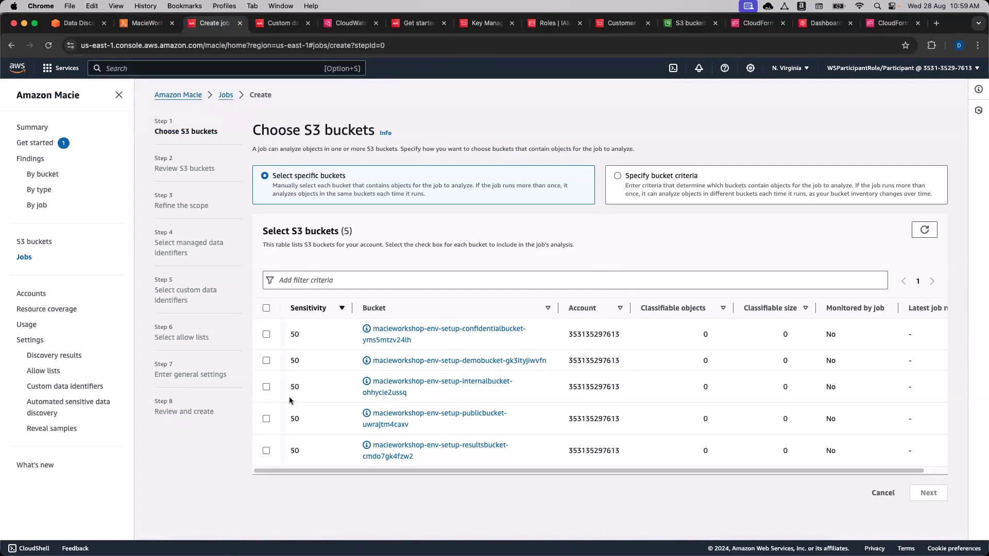
Select publicbucket, internalbucket and confidentialbucket, cross-checking the names against the workshop instructions.
{"action": "left_click", "coordinate": [266, 419]}
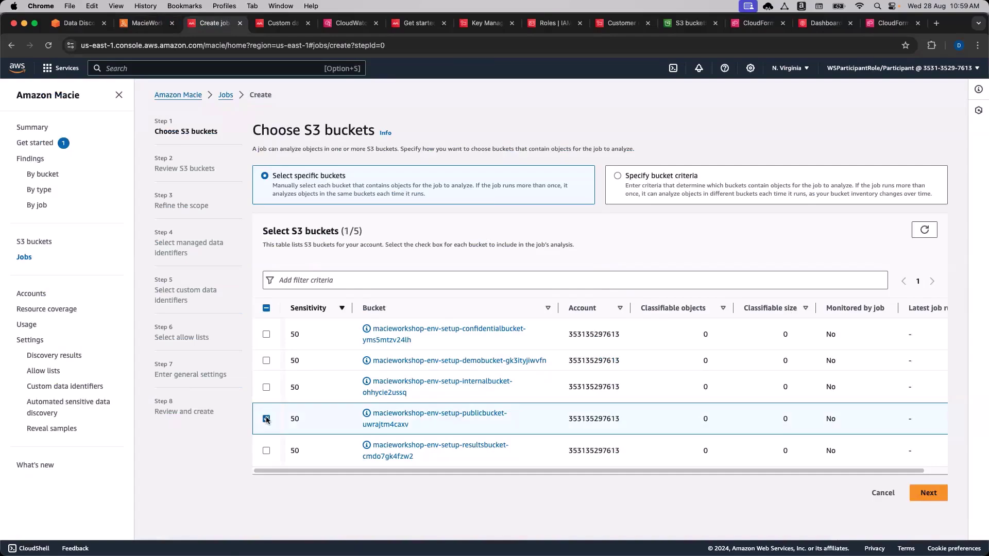
{"action": "left_click", "coordinate": [267, 387]}
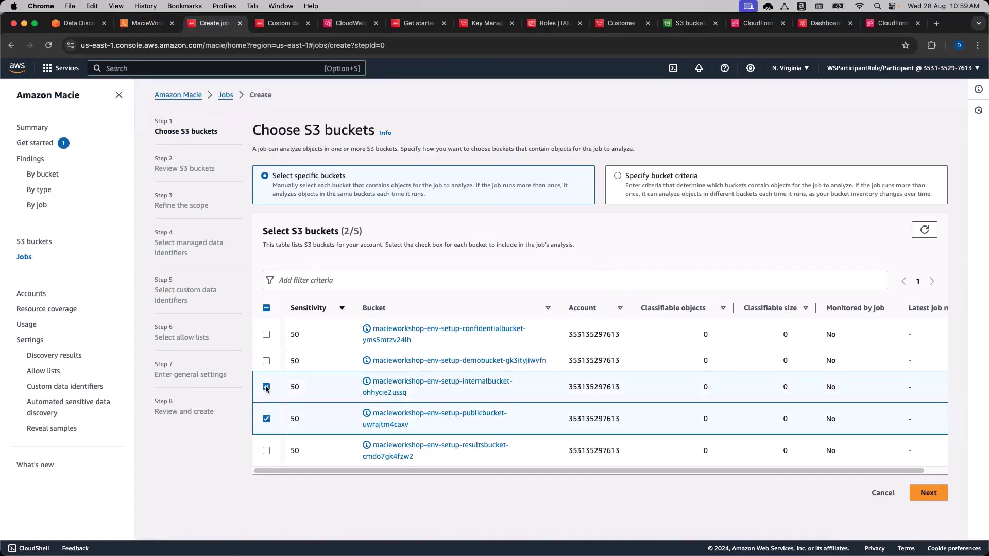
{"action": "left_click", "coordinate": [266, 334]}
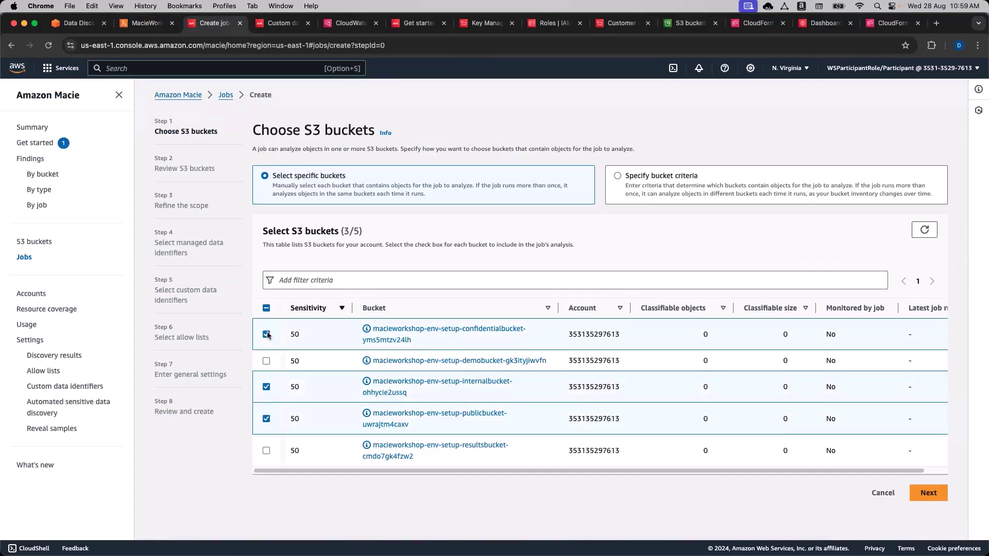
{"action": "left_click", "coordinate": [80, 23]}
{"action": "double_click", "coordinate": [354, 338]}
{"action": "double_click", "coordinate": [355, 353]}
{"action": "double_click", "coordinate": [353, 368]}
{"action": "left_click", "coordinate": [511, 374]}
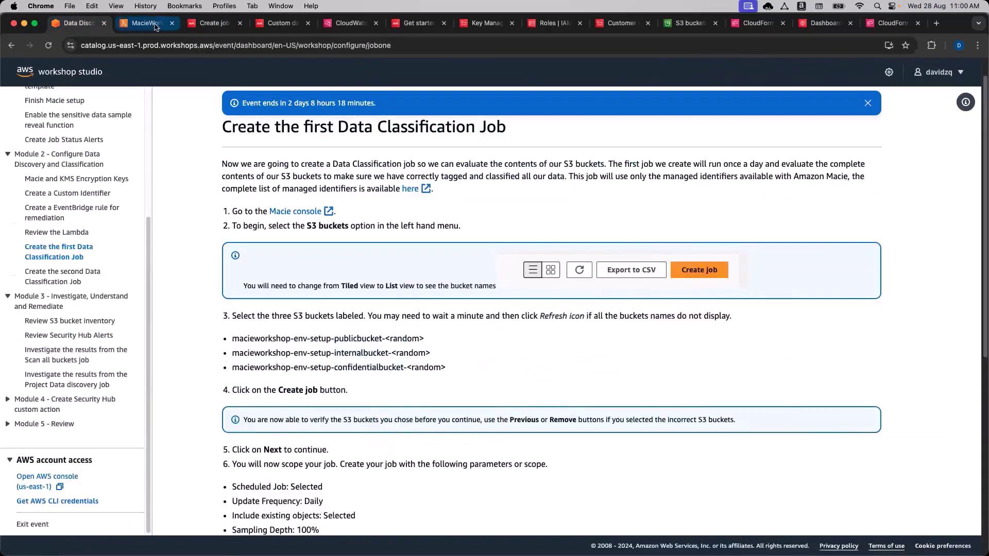
{"action": "left_click", "coordinate": [154, 26]}
{"action": "left_click_drag", "start_coordinate": [214, 22], "coordinate": [147, 22]}
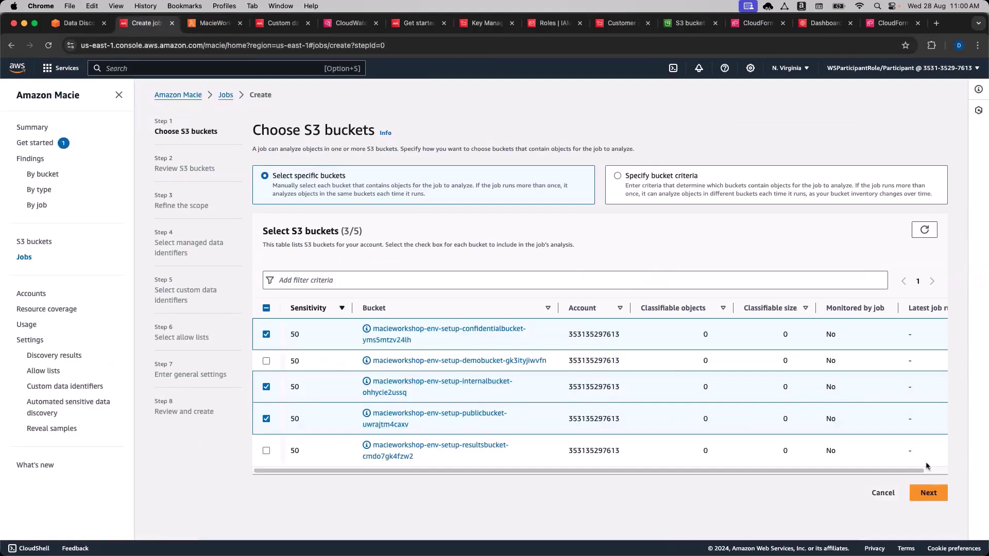
Review the selected buckets' estimated costs and continue to the Refine the scope step.
{"action": "left_click", "coordinate": [928, 493]}
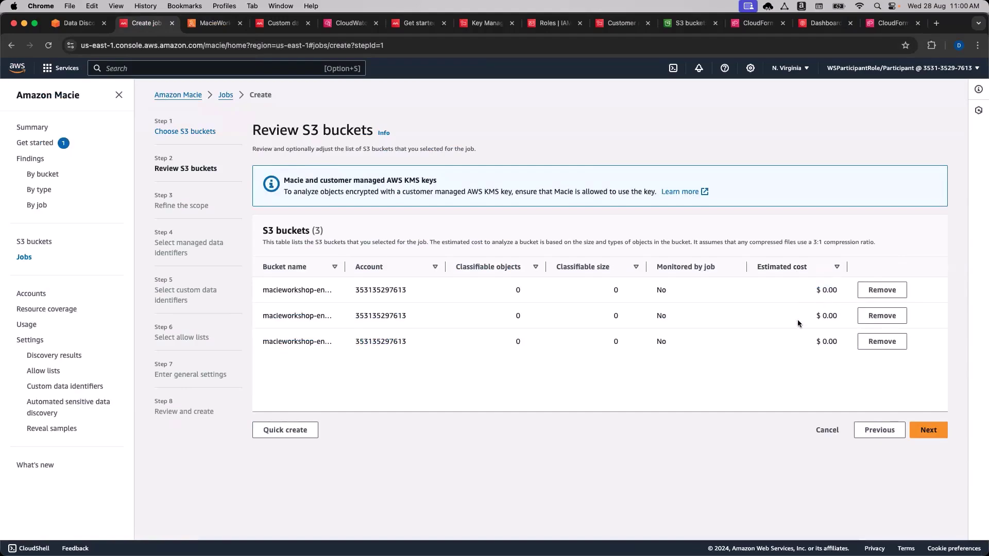
{"action": "left_click_drag", "start_coordinate": [816, 312], "coordinate": [817, 343]}
{"action": "left_click", "coordinate": [840, 326]}
{"action": "left_click", "coordinate": [818, 346]}
{"action": "left_click_drag", "start_coordinate": [838, 343], "coordinate": [822, 341]}
{"action": "left_click", "coordinate": [822, 341]}
{"action": "left_click", "coordinate": [928, 430]}
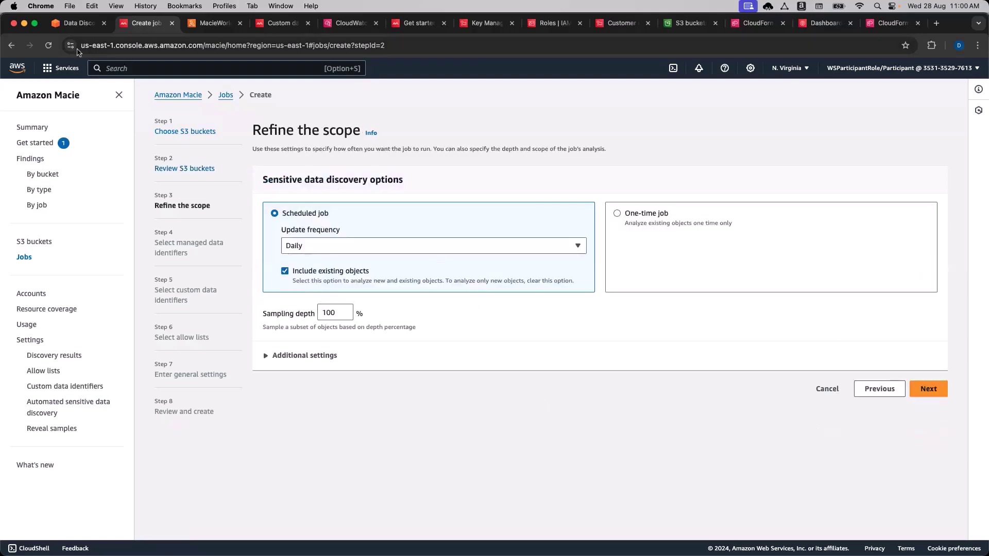
Keep the scheduled job's update frequency at Daily and expand the additional object criteria settings.
{"action": "left_click", "coordinate": [77, 23]}
{"action": "scroll", "coordinate": [321, 349], "scroll_direction": "down", "scroll_amount": 1}
{"action": "scroll", "coordinate": [321, 349], "scroll_direction": "down", "scroll_amount": 5}
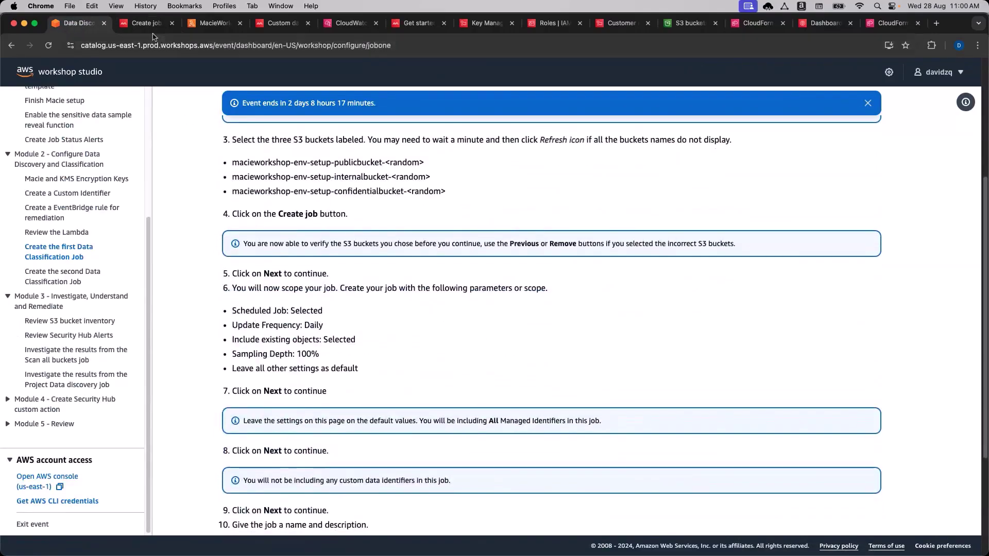
{"action": "left_click", "coordinate": [150, 25]}
{"action": "left_click", "coordinate": [432, 246]}
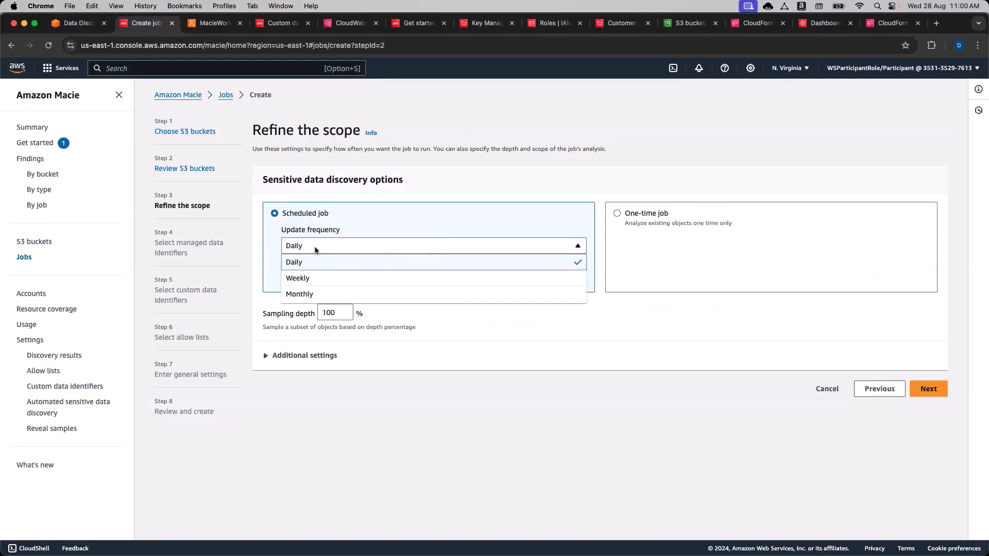
{"action": "left_click", "coordinate": [309, 265]}
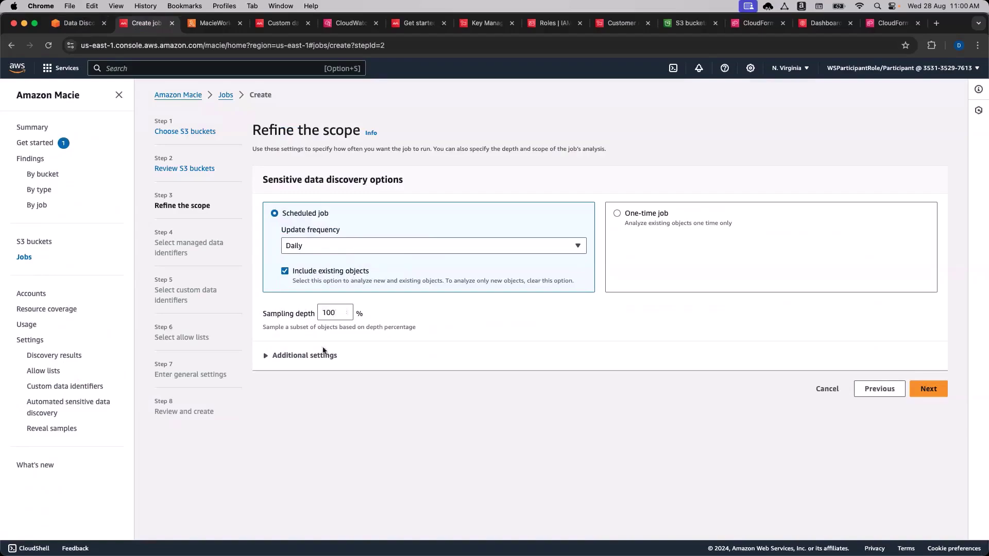
{"action": "left_click", "coordinate": [301, 356]}
{"action": "scroll", "coordinate": [541, 404], "scroll_direction": "down", "scroll_amount": 5}
{"action": "scroll", "coordinate": [541, 405], "scroll_direction": "down", "scroll_amount": 2}
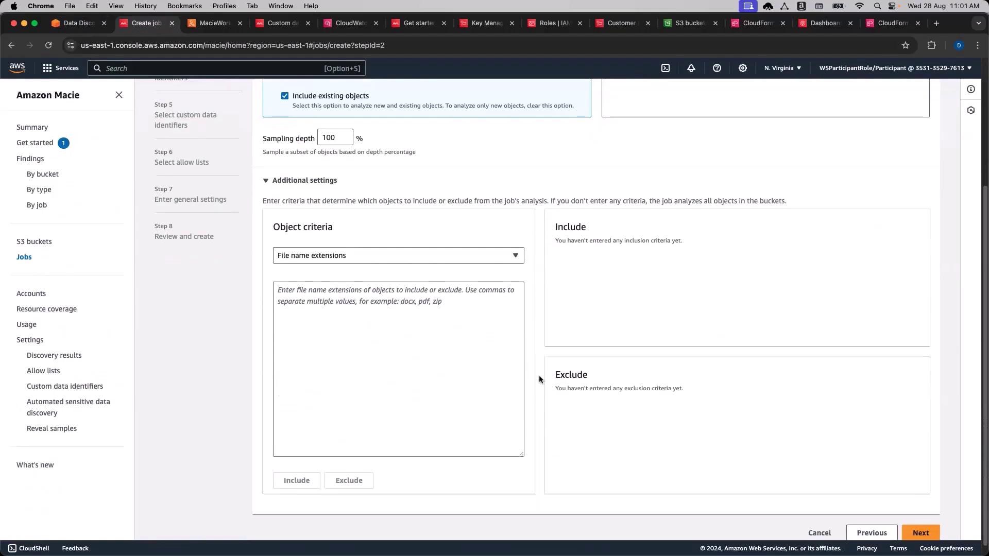
Collapse Additional settings, reconfirm Daily with 100% sampling, and continue to managed data identifiers.
{"action": "left_click", "coordinate": [76, 23]}
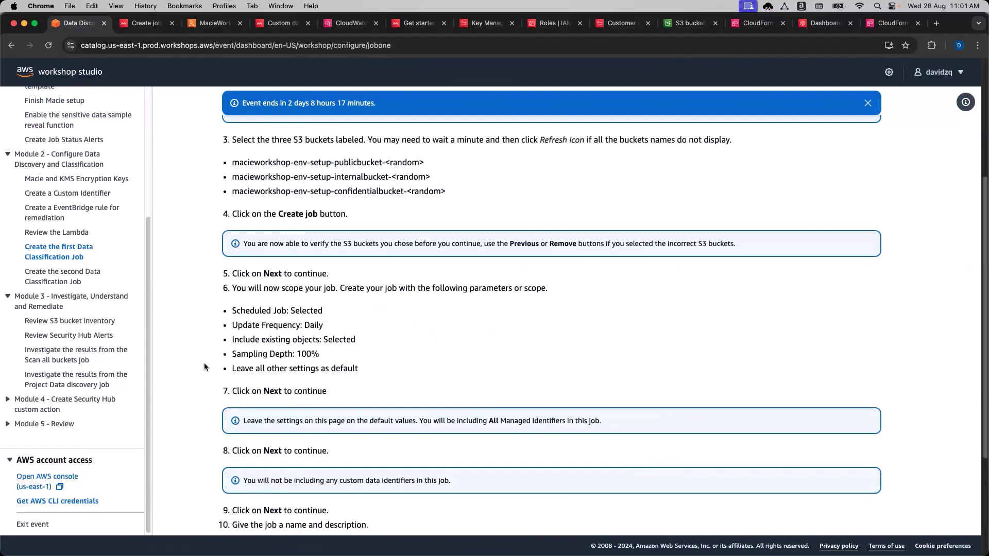
{"action": "scroll", "coordinate": [206, 363], "scroll_direction": "down", "scroll_amount": 5}
{"action": "scroll", "coordinate": [209, 364], "scroll_direction": "up", "scroll_amount": 1}
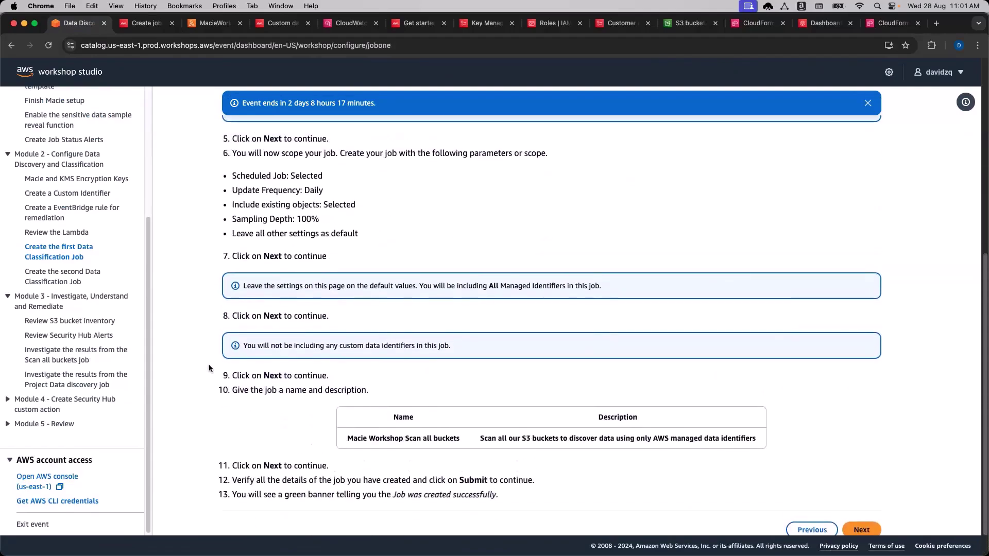
{"action": "scroll", "coordinate": [208, 368], "scroll_direction": "down", "scroll_amount": 1}
{"action": "scroll", "coordinate": [209, 368], "scroll_direction": "up", "scroll_amount": 1}
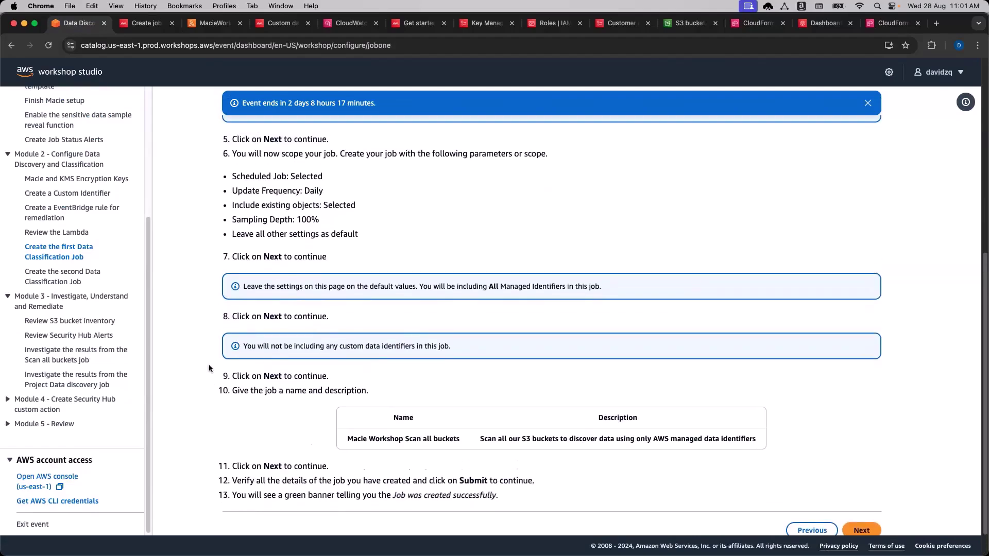
{"action": "scroll", "coordinate": [209, 368], "scroll_direction": "down", "scroll_amount": 1}
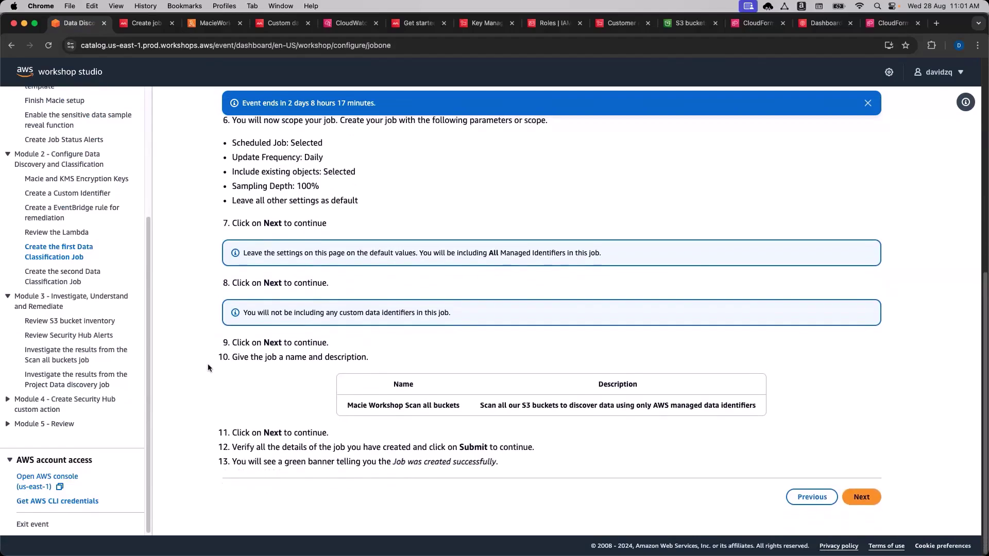
{"action": "left_click", "coordinate": [149, 23]}
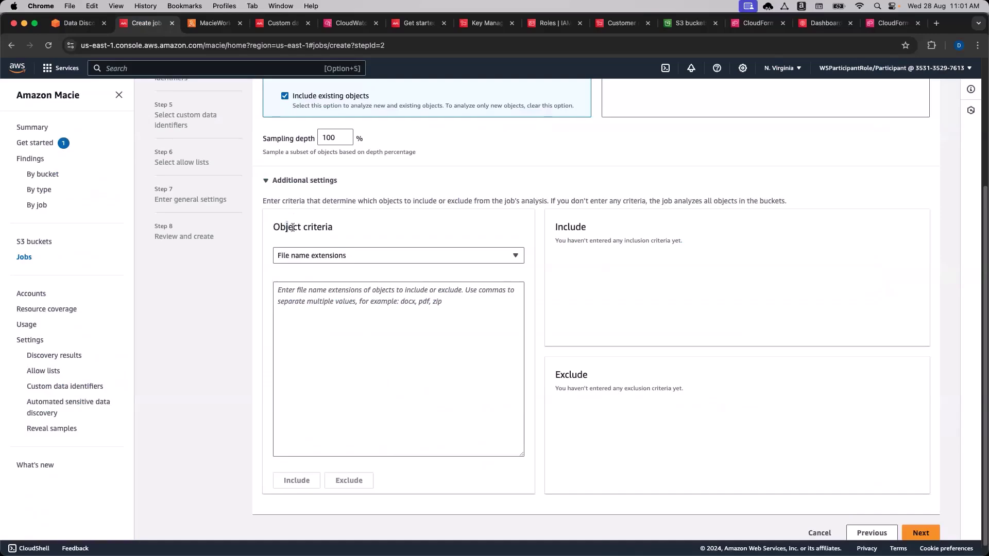
{"action": "scroll", "coordinate": [534, 323], "scroll_direction": "up", "scroll_amount": 3}
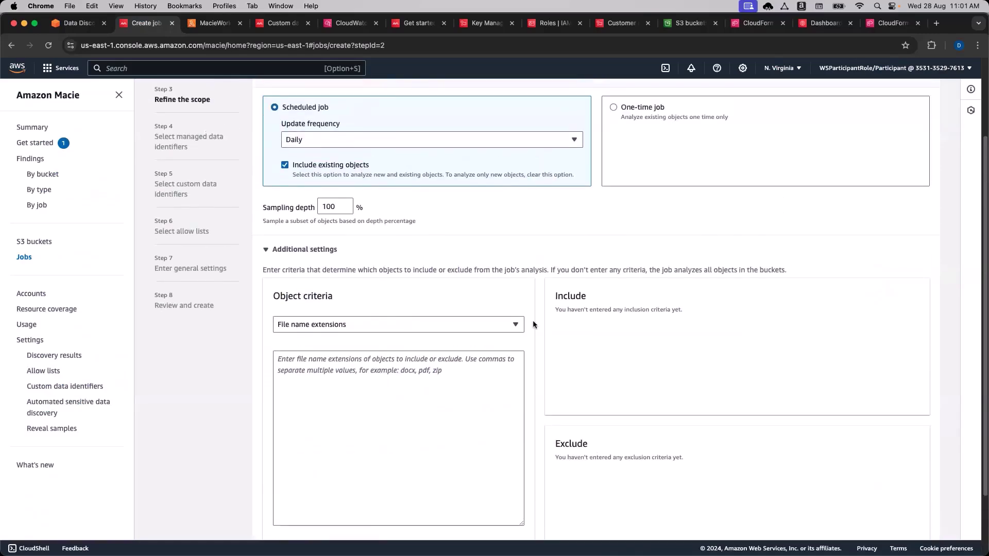
{"action": "left_click", "coordinate": [266, 268]}
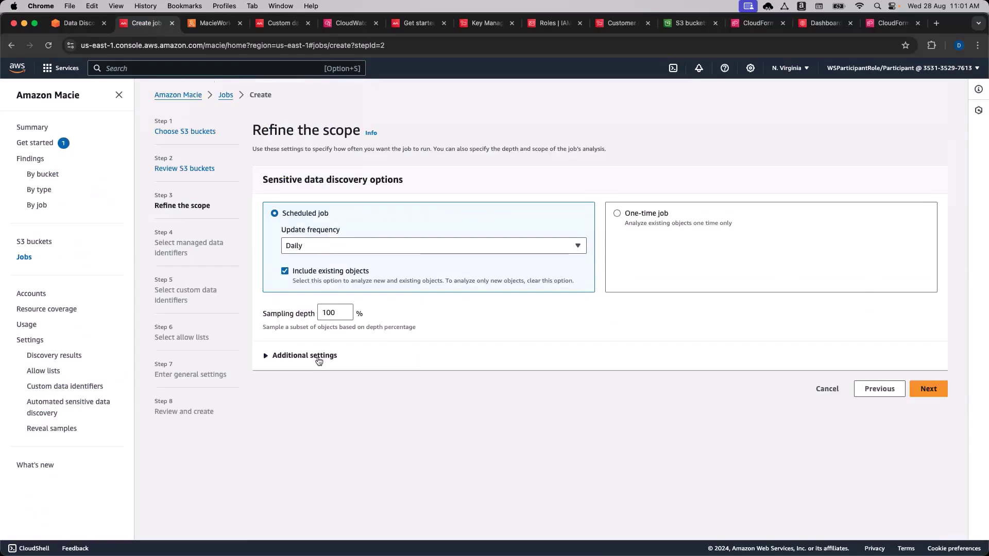
{"action": "left_click", "coordinate": [358, 248]}
{"action": "left_click", "coordinate": [363, 262]}
{"action": "left_click", "coordinate": [935, 391]}
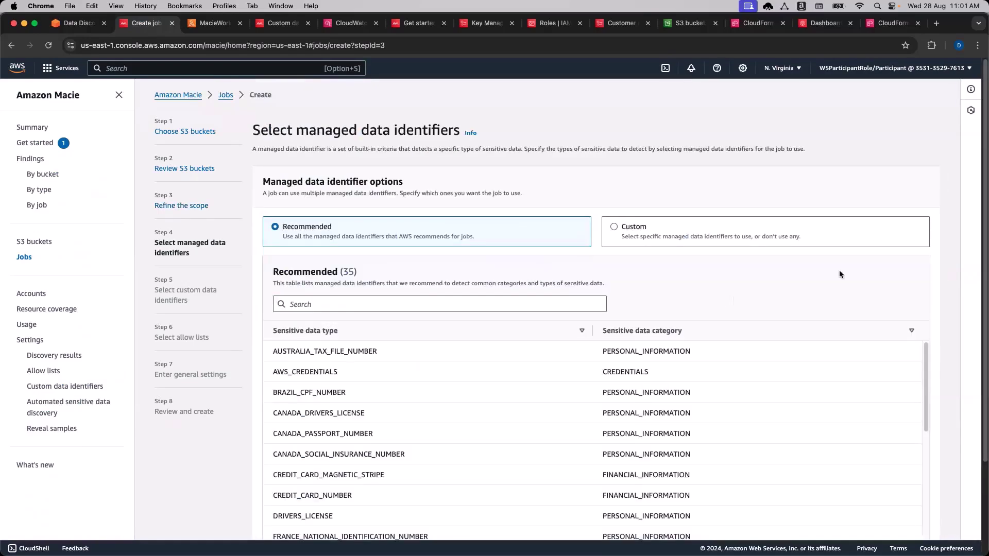
Review the Recommended managed identifiers, such as CREDIT_CARD_NUMBER and DRIVERS_LICENSE.
{"action": "scroll", "coordinate": [944, 265], "scroll_direction": "down", "scroll_amount": 2}
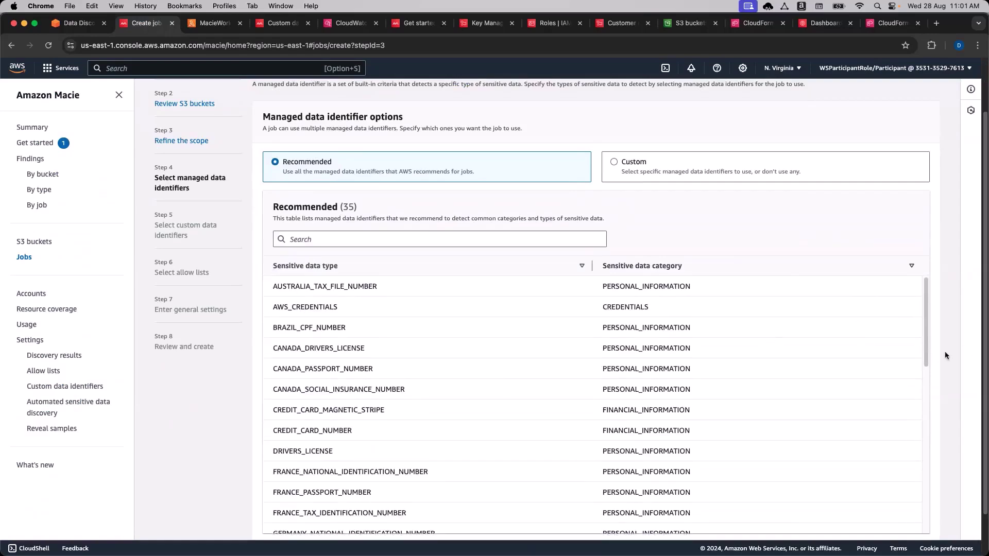
{"action": "scroll", "coordinate": [948, 350], "scroll_direction": "down", "scroll_amount": 2}
{"action": "scroll", "coordinate": [799, 366], "scroll_direction": "down", "scroll_amount": 1}
{"action": "scroll", "coordinate": [799, 367], "scroll_direction": "down", "scroll_amount": 2}
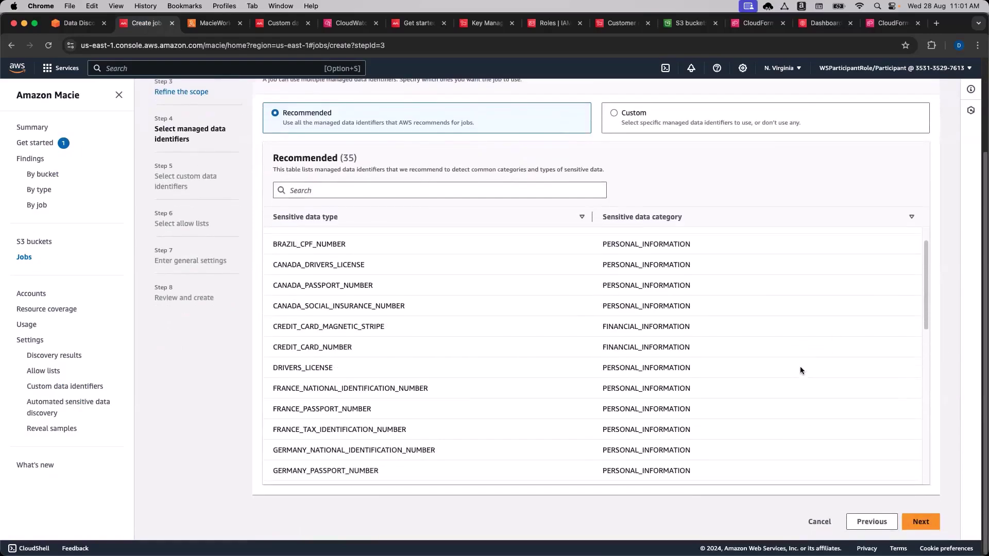
{"action": "left_click_drag", "start_coordinate": [369, 339], "coordinate": [281, 339]}
{"action": "left_click", "coordinate": [306, 349]}
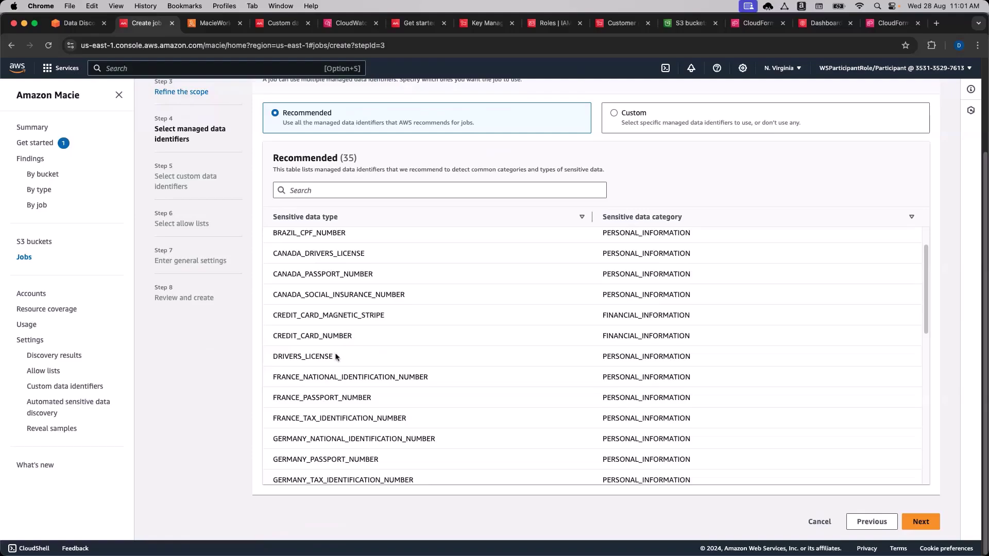
{"action": "left_click_drag", "start_coordinate": [349, 357], "coordinate": [292, 356]}
{"action": "left_click", "coordinate": [294, 356]}
Check USA_SOCIAL_SECURITY_NUMBER under PERSONAL_INFORMATION and keep all 35 recommended identifiers.
{"action": "scroll", "coordinate": [462, 367], "scroll_direction": "down", "scroll_amount": 10}
{"action": "scroll", "coordinate": [462, 370], "scroll_direction": "down", "scroll_amount": 6}
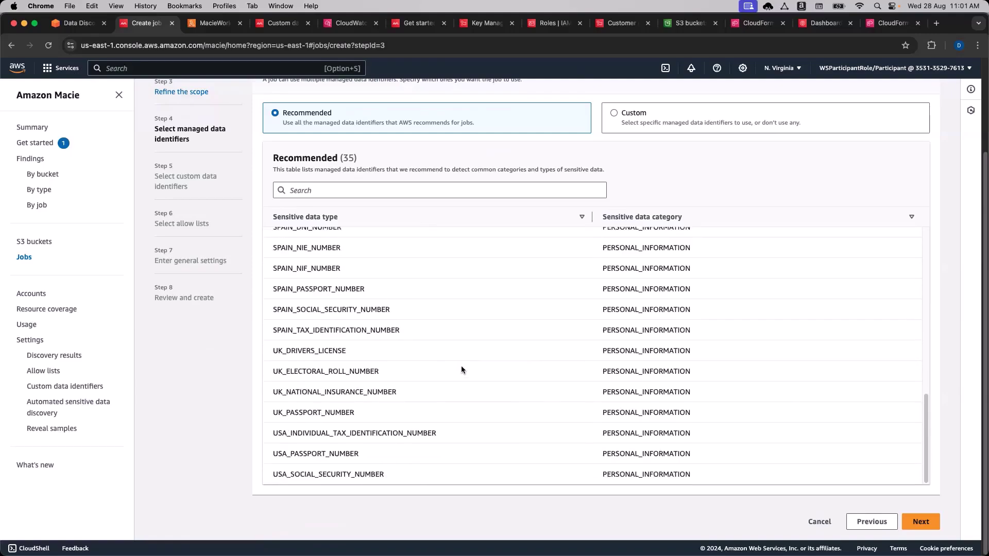
{"action": "left_click_drag", "start_coordinate": [405, 478], "coordinate": [387, 474]}
{"action": "left_click", "coordinate": [387, 474]}
{"action": "double_click", "coordinate": [674, 474]}
{"action": "double_click", "coordinate": [687, 474]}
{"action": "left_click", "coordinate": [659, 474]}
{"action": "scroll", "coordinate": [525, 396], "scroll_direction": "up", "scroll_amount": 10}
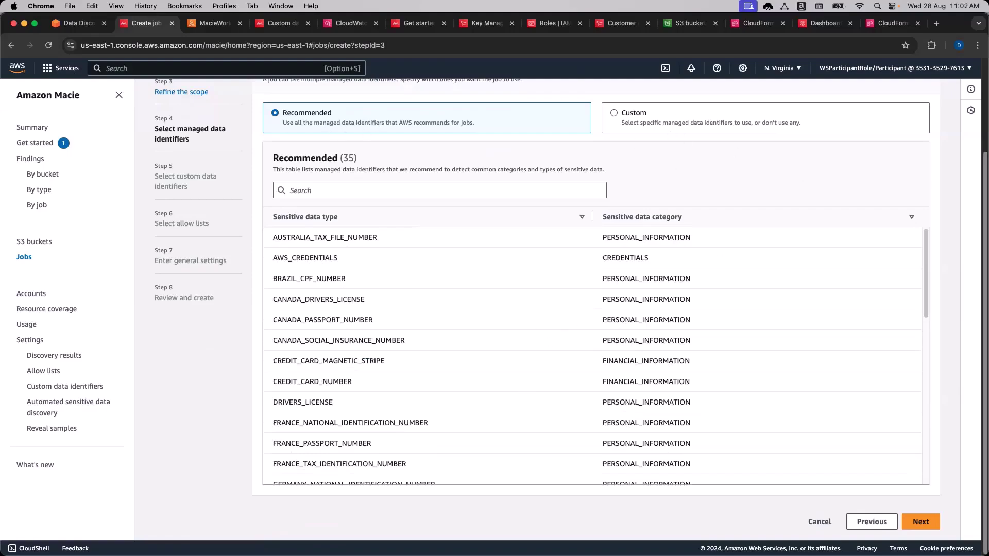
{"action": "left_click", "coordinate": [921, 521]}
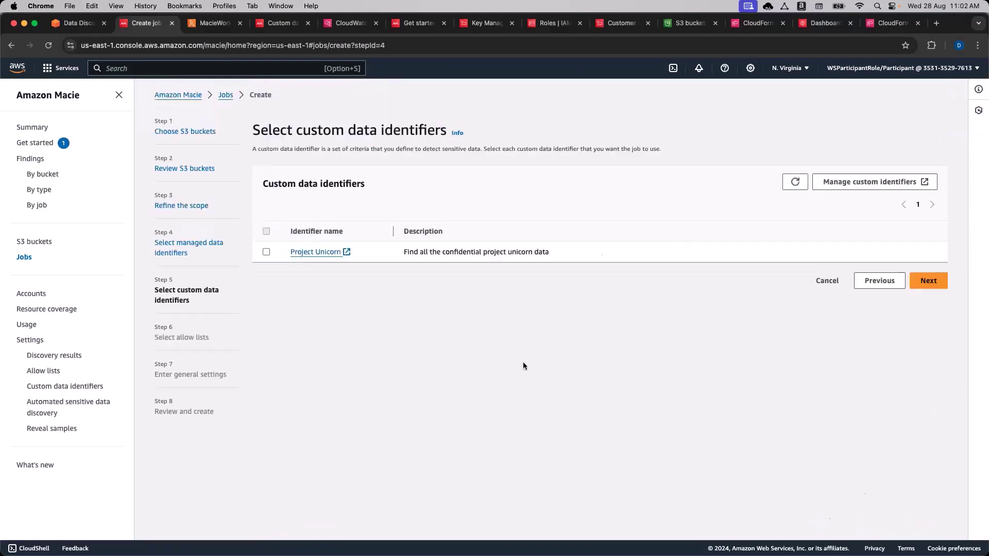
Skip the custom data identifiers and allow lists steps without selecting any.
{"action": "left_click", "coordinate": [78, 23]}
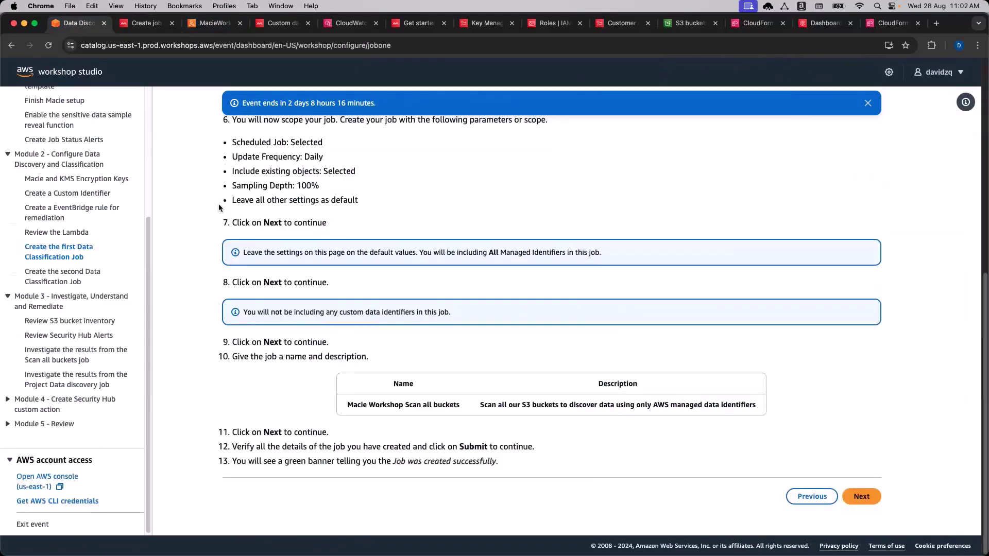
{"action": "left_click", "coordinate": [144, 22]}
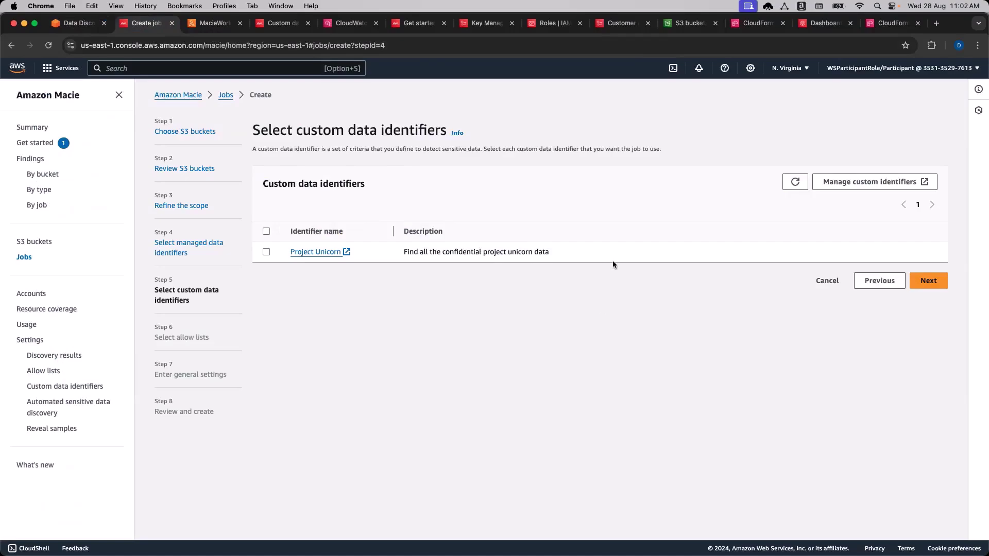
{"action": "left_click", "coordinate": [928, 281]}
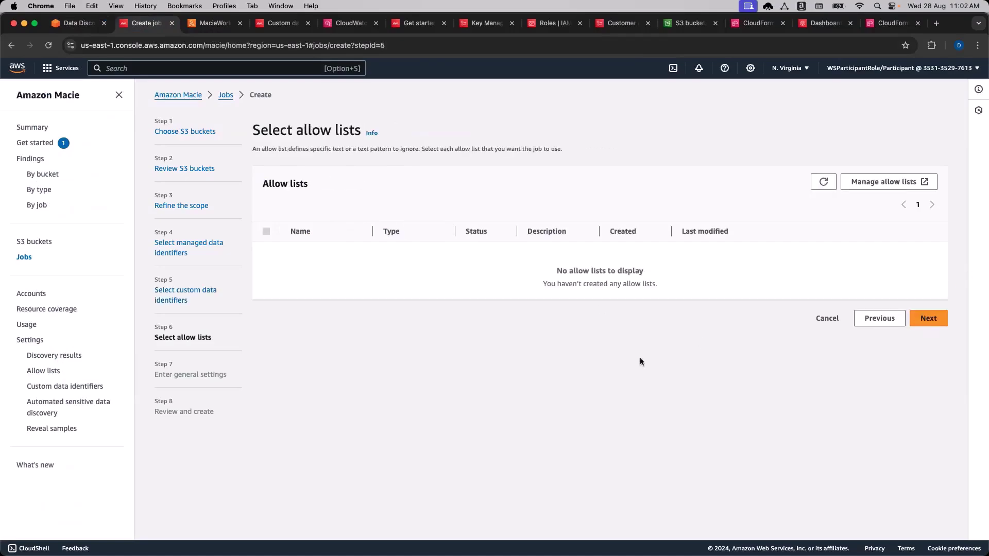
{"action": "left_click", "coordinate": [928, 317]}
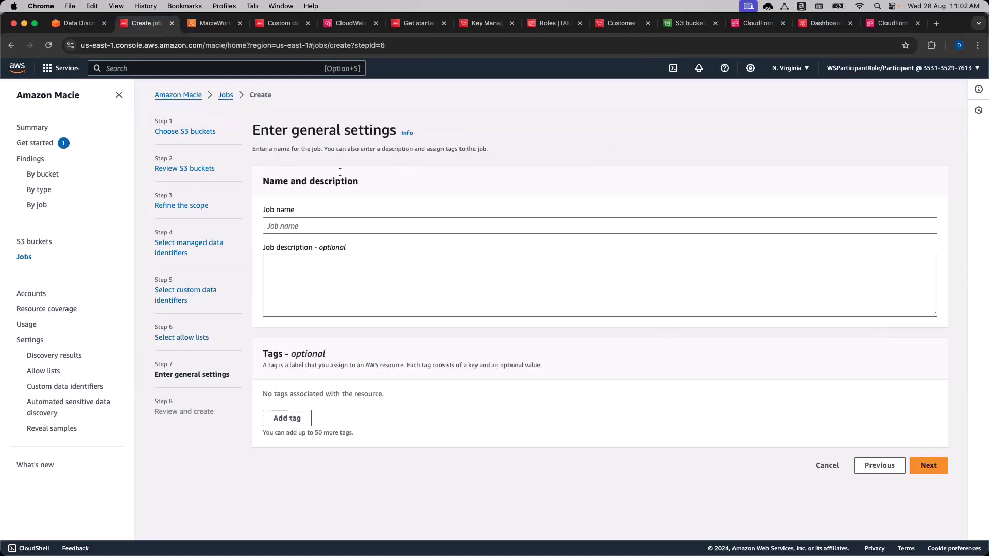
Paste the job name 'Macie Workshop Scan all buckets' and its description from the workshop.
{"action": "left_click", "coordinate": [78, 23]}
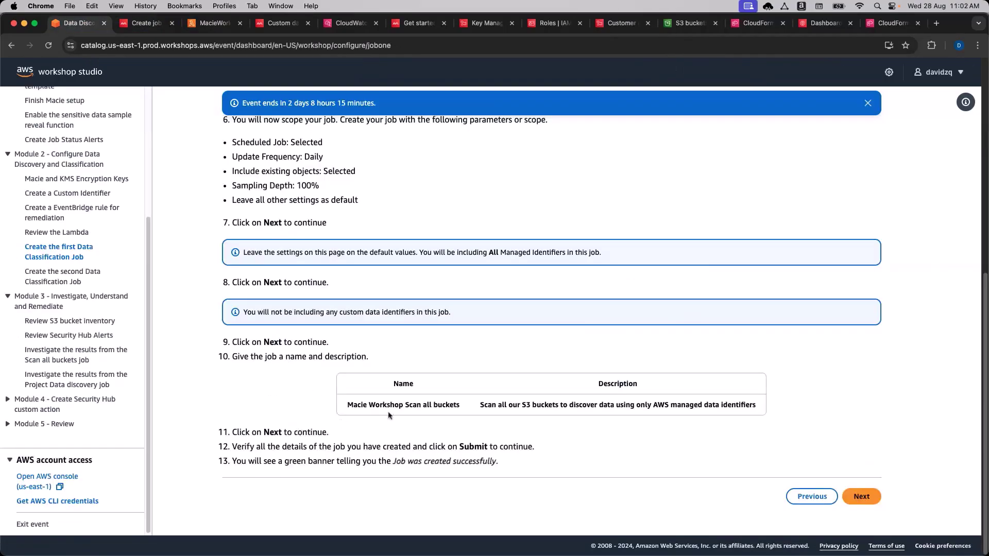
{"action": "left_click_drag", "start_coordinate": [460, 405], "coordinate": [347, 406]}
{"action": "key", "text": "super+c"}
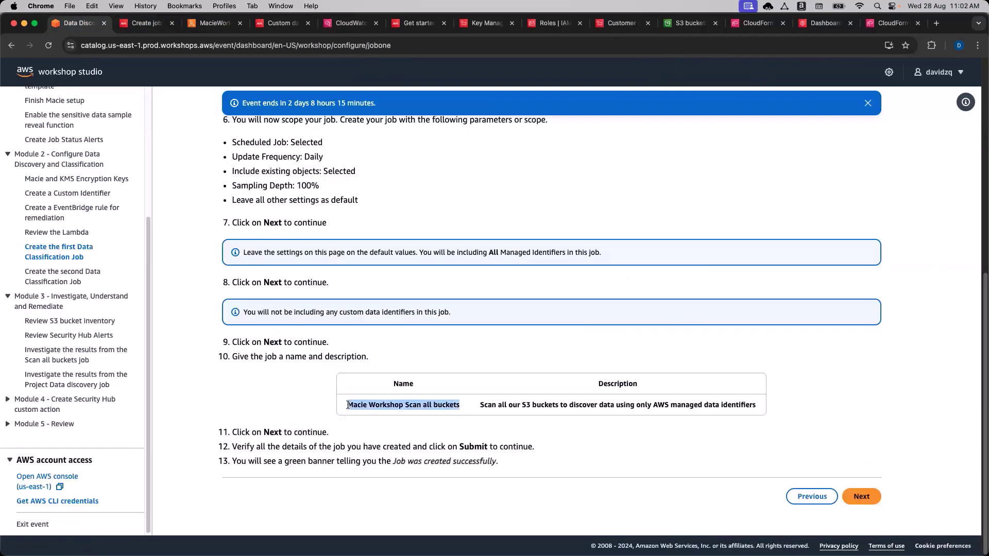
{"action": "left_click", "coordinate": [147, 22]}
{"action": "key", "text": "super+v"}
{"action": "left_click", "coordinate": [77, 22]}
{"action": "left_click", "coordinate": [483, 405]}
{"action": "left_click_drag", "start_coordinate": [760, 407], "coordinate": [478, 405]}
{"action": "key", "text": "super+c"}
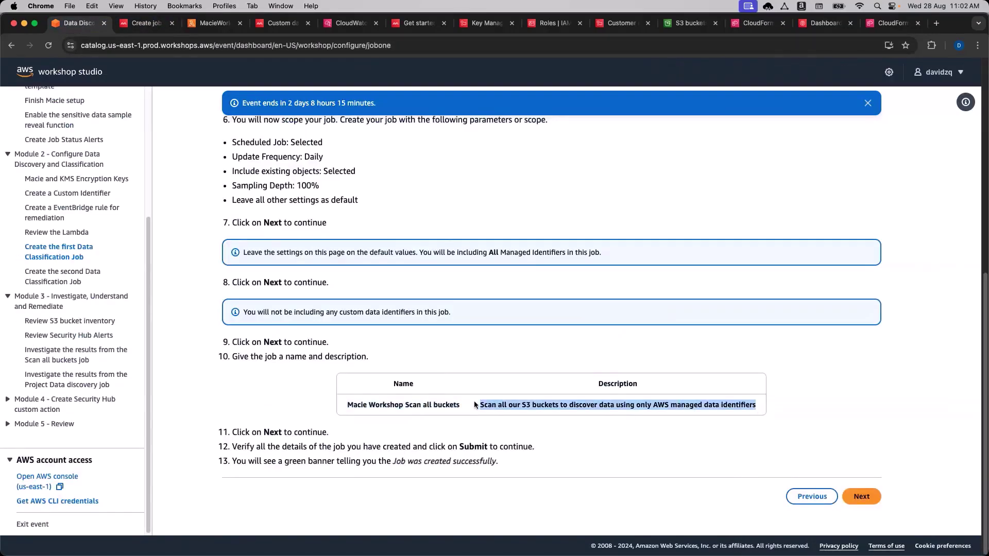
{"action": "left_click", "coordinate": [147, 23]}
{"action": "left_click", "coordinate": [298, 268]}
{"action": "key", "text": "super+v"}
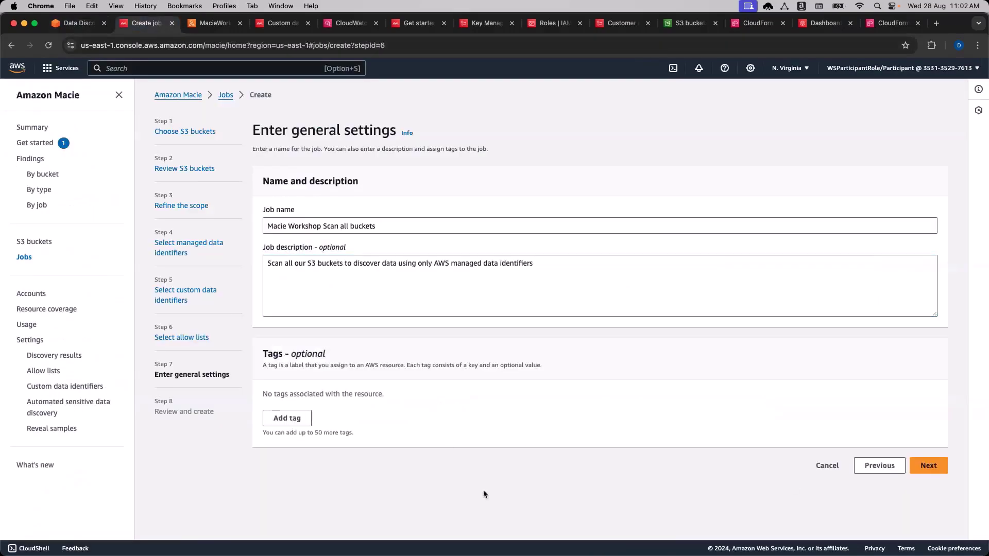
Review the job's settings on Review and create against the workshop instructions.
{"action": "left_click", "coordinate": [928, 466]}
{"action": "scroll", "coordinate": [769, 373], "scroll_direction": "down", "scroll_amount": 5}
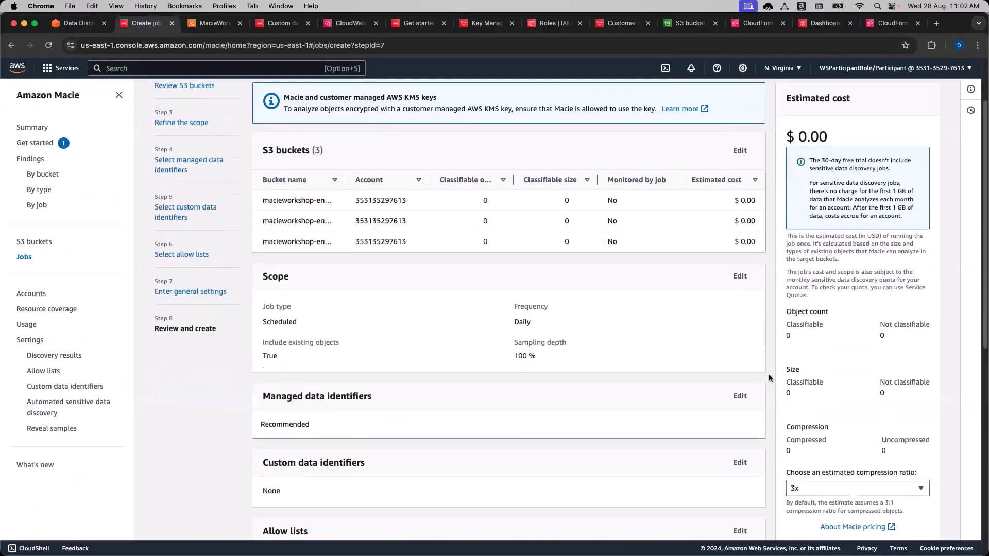
{"action": "scroll", "coordinate": [768, 374], "scroll_direction": "up", "scroll_amount": 6}
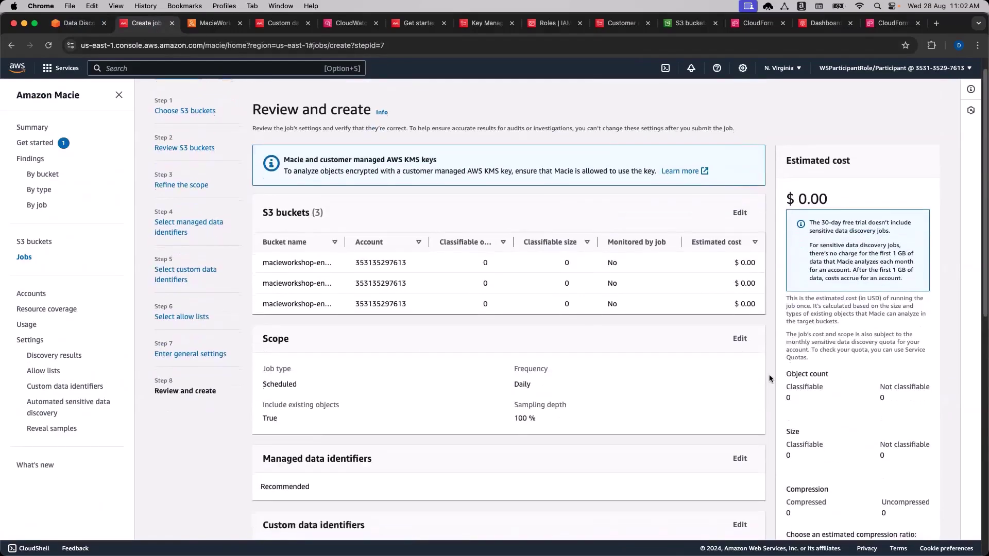
{"action": "scroll", "coordinate": [770, 377], "scroll_direction": "down", "scroll_amount": 3}
{"action": "scroll", "coordinate": [769, 378], "scroll_direction": "down", "scroll_amount": 3}
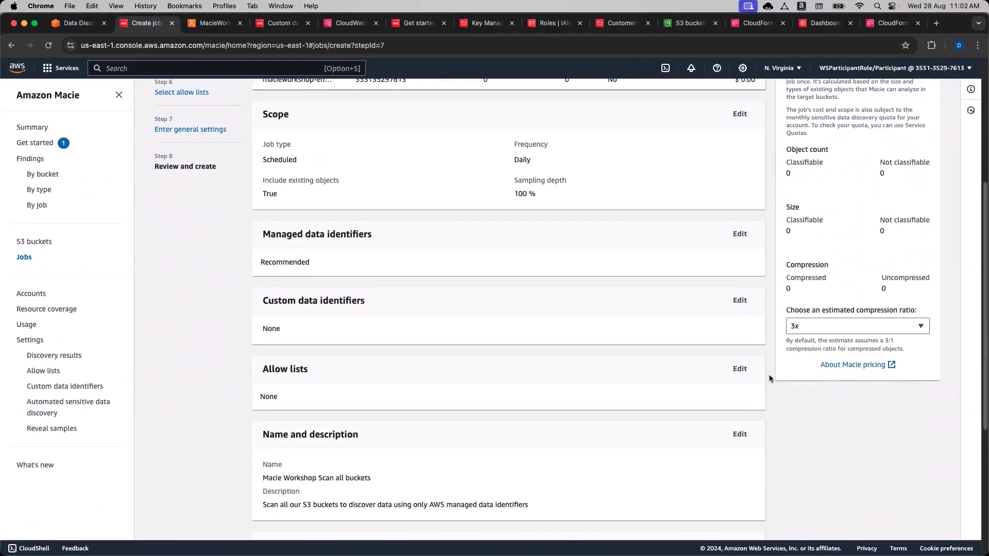
{"action": "scroll", "coordinate": [770, 375], "scroll_direction": "down", "scroll_amount": 5}
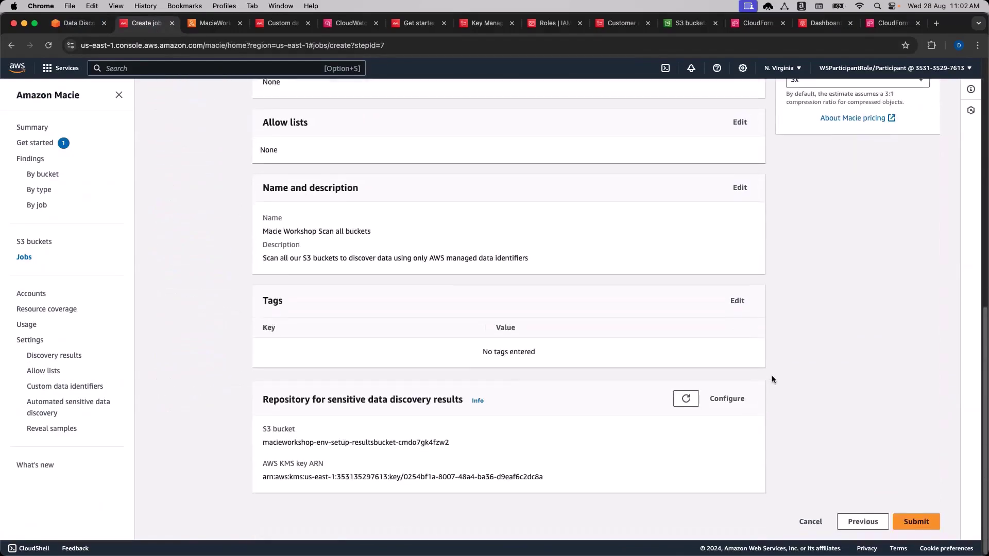
{"action": "scroll", "coordinate": [855, 410], "scroll_direction": "up", "scroll_amount": 10}
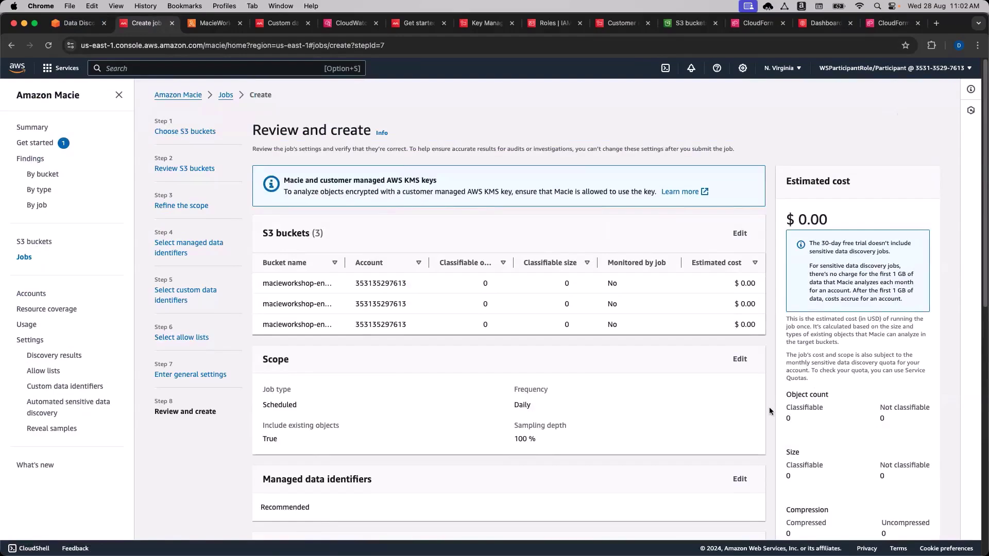
{"action": "left_click", "coordinate": [72, 24]}
{"action": "scroll", "coordinate": [252, 252], "scroll_direction": "up", "scroll_amount": 3}
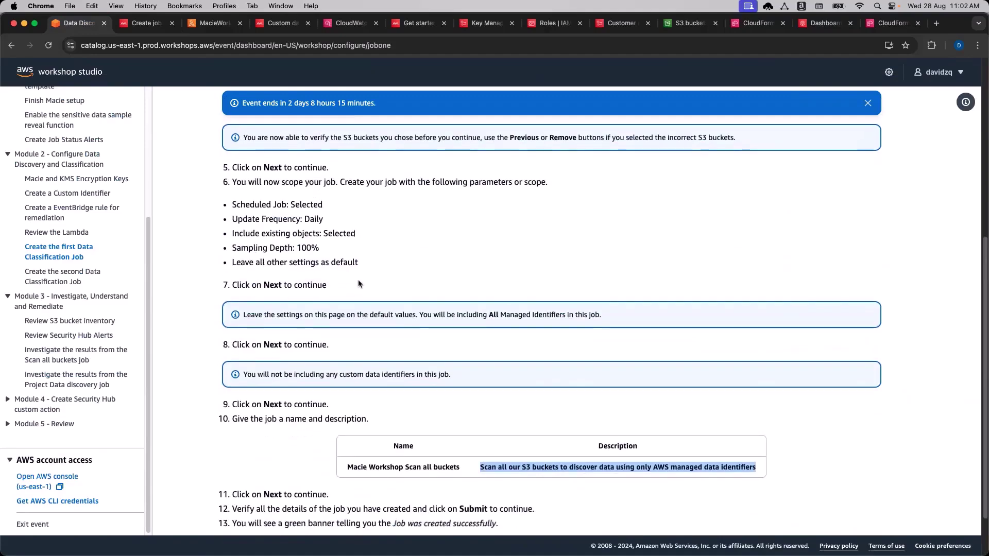
{"action": "scroll", "coordinate": [388, 270], "scroll_direction": "down", "scroll_amount": 3}
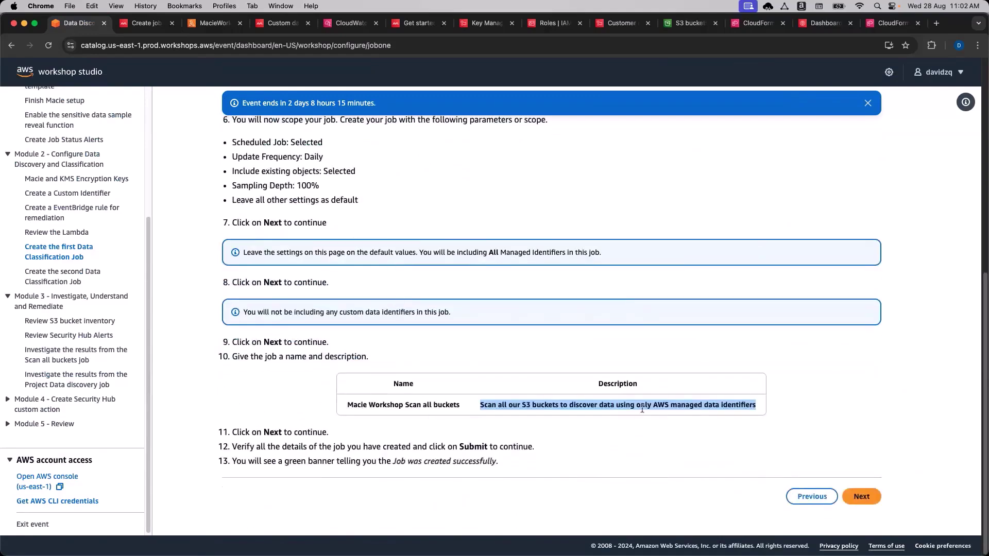
{"action": "left_click", "coordinate": [594, 404]}
{"action": "left_click", "coordinate": [145, 23]}
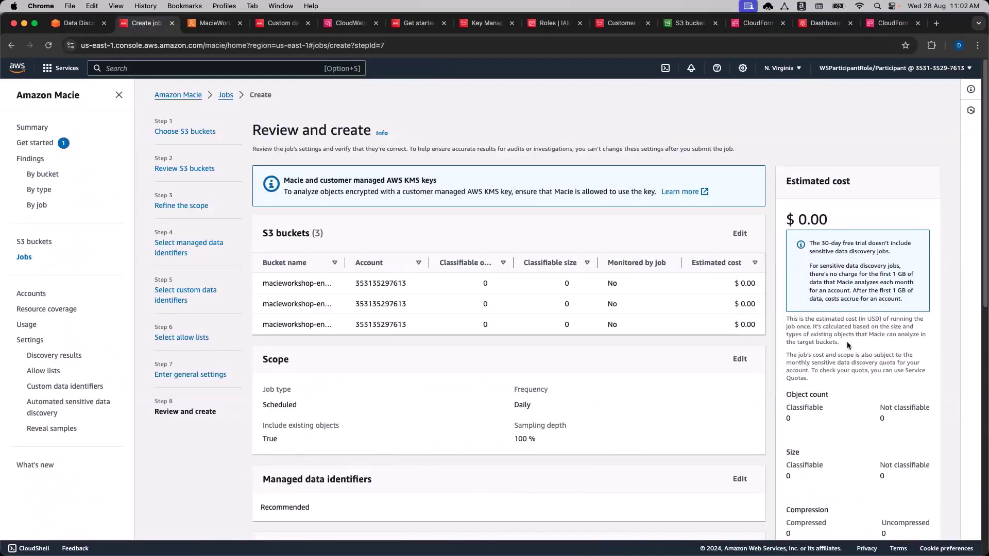
Submit the job and return to the Macie jobs list.
{"action": "scroll", "coordinate": [768, 386], "scroll_direction": "down", "scroll_amount": 10}
{"action": "left_click", "coordinate": [911, 521]}
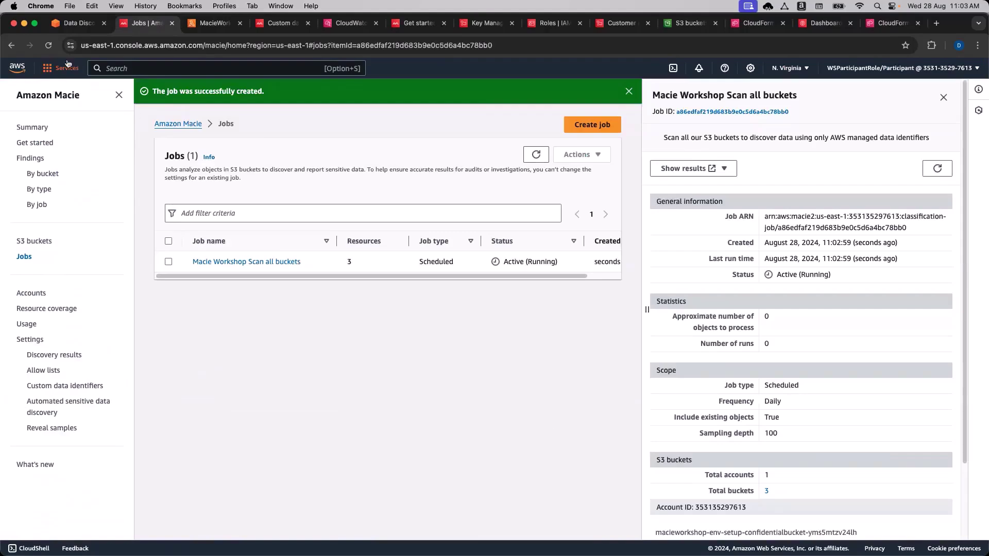
{"action": "left_click", "coordinate": [78, 23]}
{"action": "left_click", "coordinate": [135, 24]}
Move the workshop to the second classification job page, closing the duplicate console tab its link opened.
{"action": "left_click", "coordinate": [77, 23]}
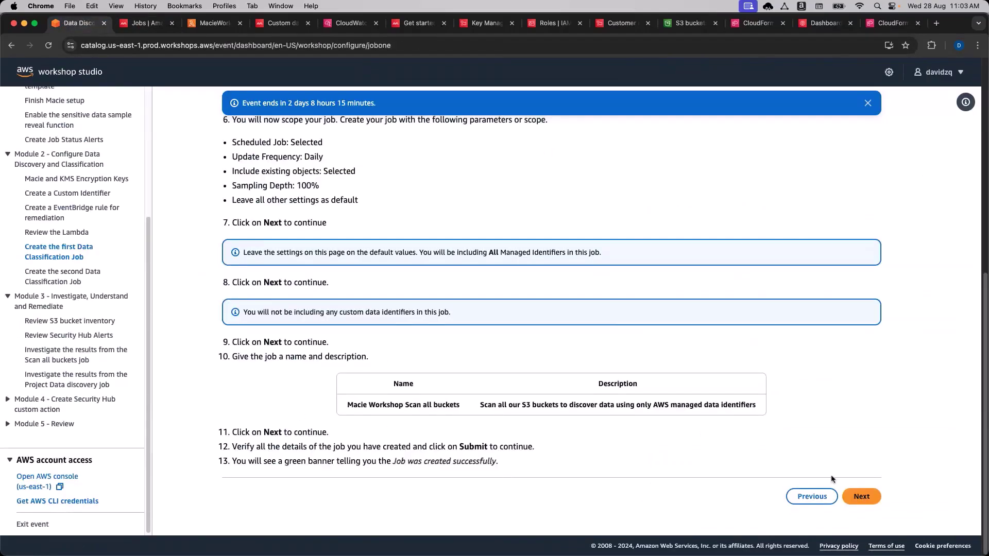
{"action": "left_click", "coordinate": [859, 497]}
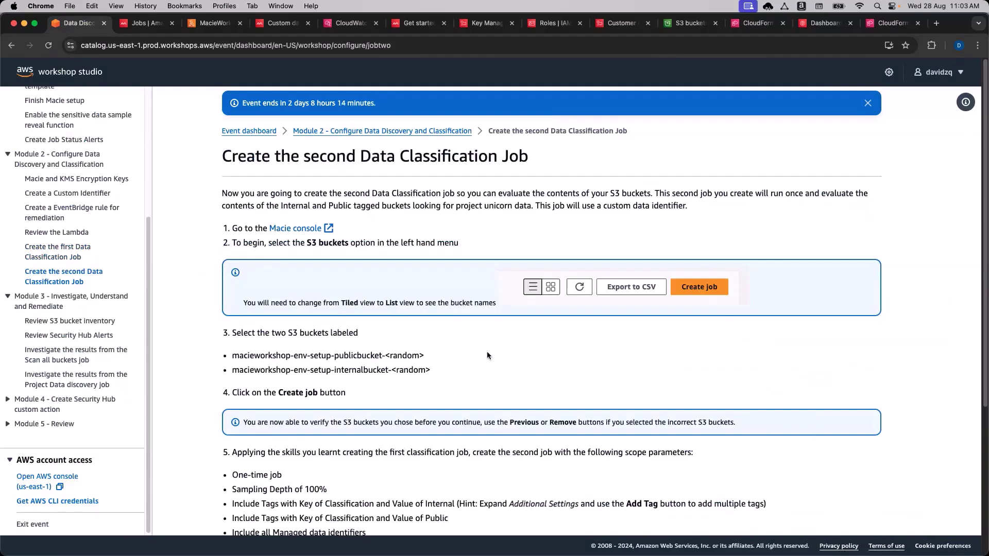
{"action": "scroll", "coordinate": [487, 353], "scroll_direction": "down", "scroll_amount": 1}
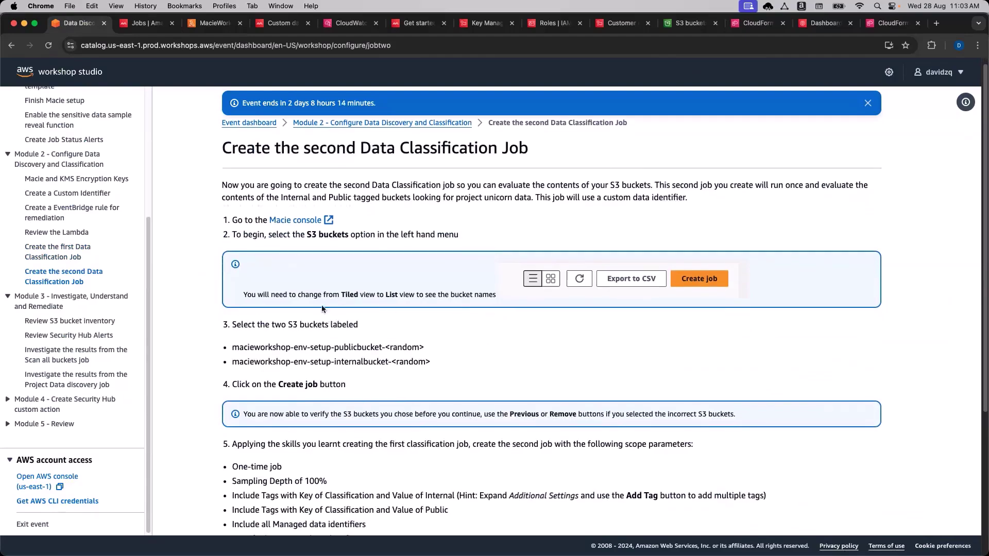
{"action": "left_click", "coordinate": [289, 221]}
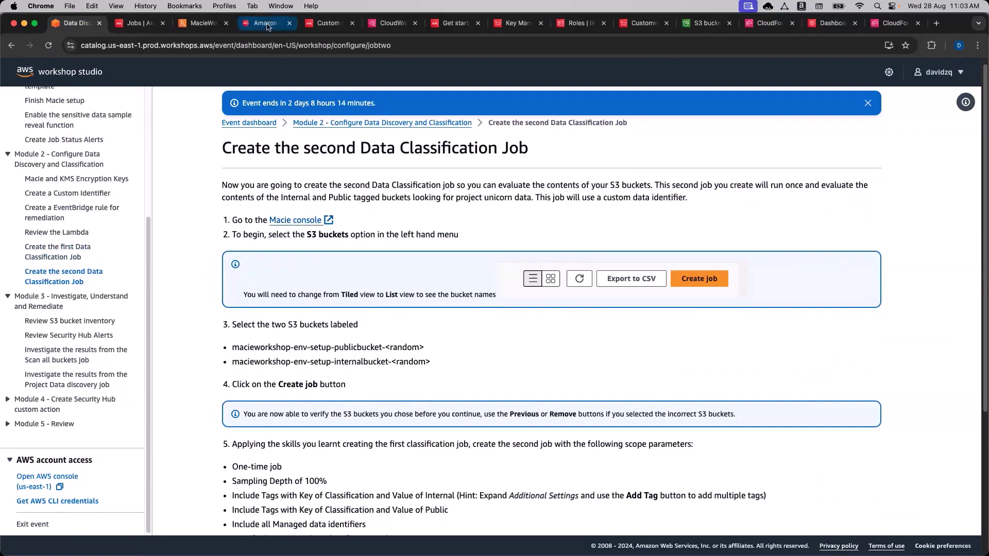
{"action": "left_click", "coordinate": [289, 24]}
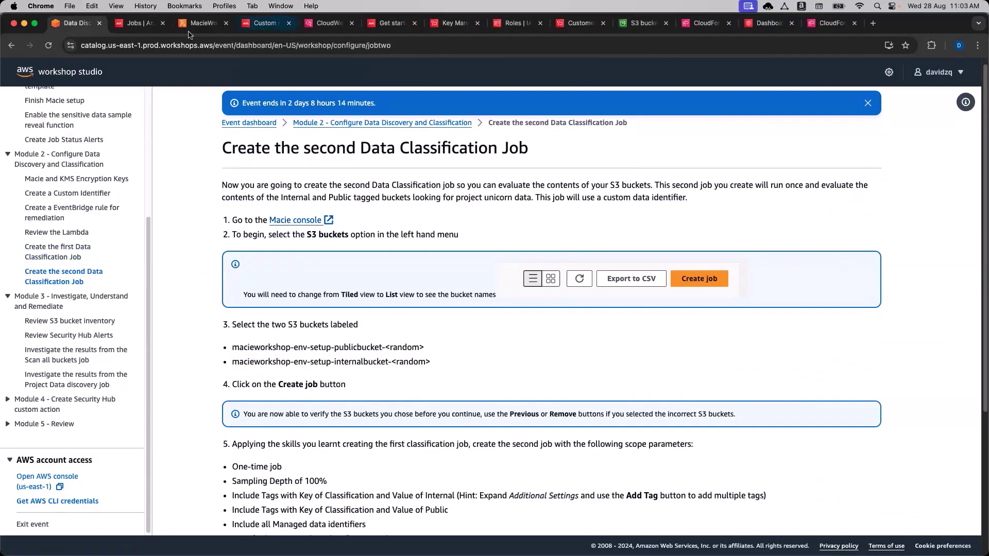
{"action": "left_click", "coordinate": [140, 23]}
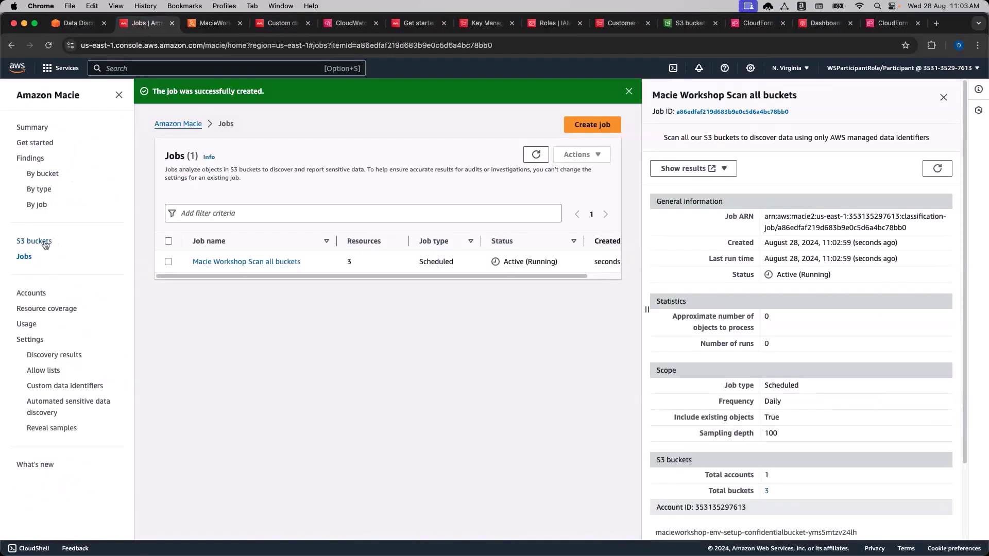
Start a new job from the S3 buckets list and note publicbucket and internalbucket in the instructions.
{"action": "left_click", "coordinate": [34, 241]}
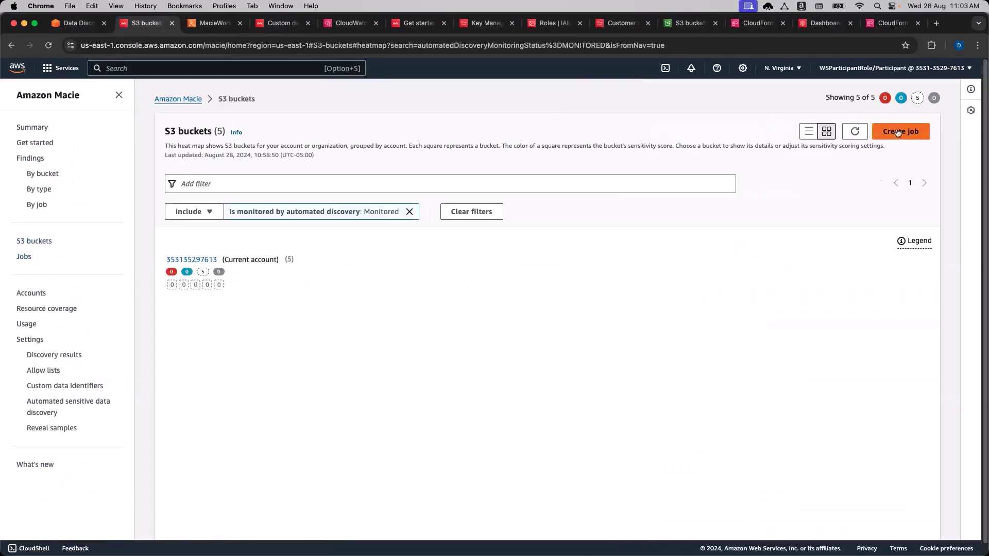
{"action": "left_click", "coordinate": [899, 132]}
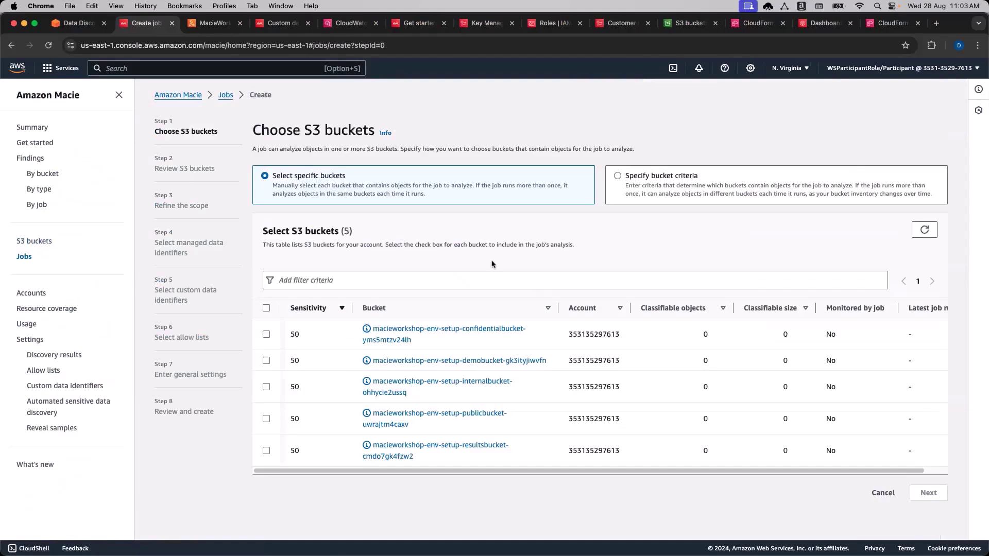
{"action": "left_click", "coordinate": [77, 22]}
{"action": "scroll", "coordinate": [216, 382], "scroll_direction": "down", "scroll_amount": 1}
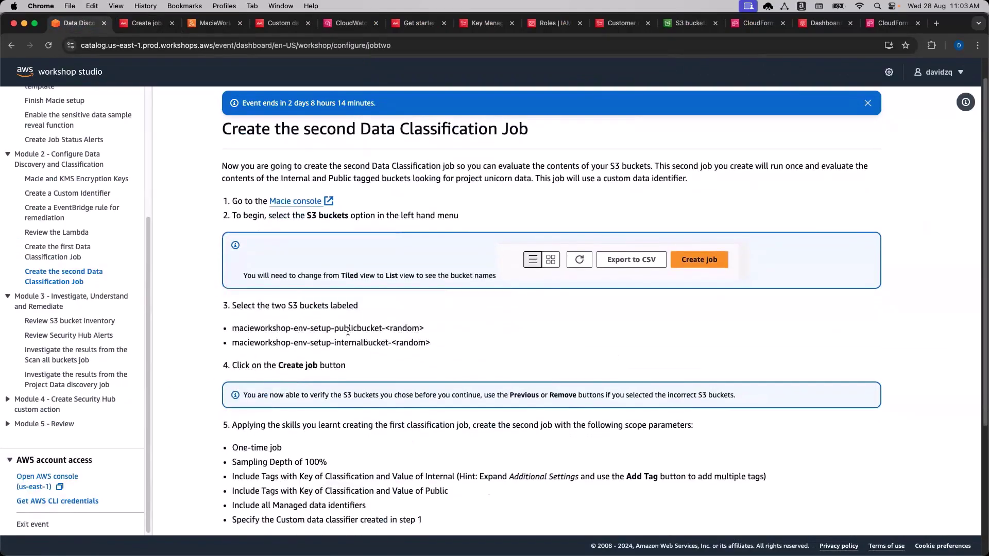
{"action": "double_click", "coordinate": [352, 329]}
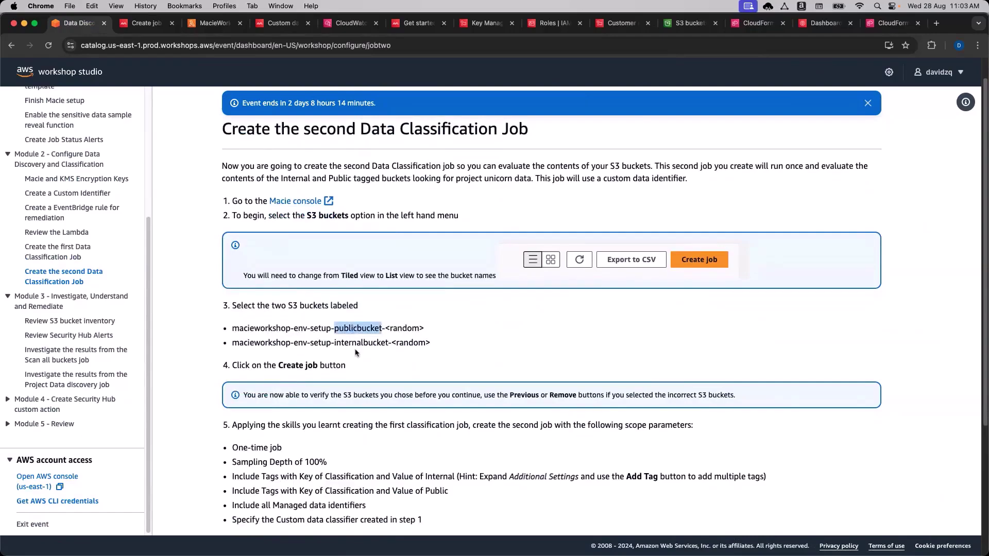
{"action": "left_click", "coordinate": [358, 343]}
{"action": "triple_click", "coordinate": [358, 342]}
{"action": "left_click", "coordinate": [358, 342]}
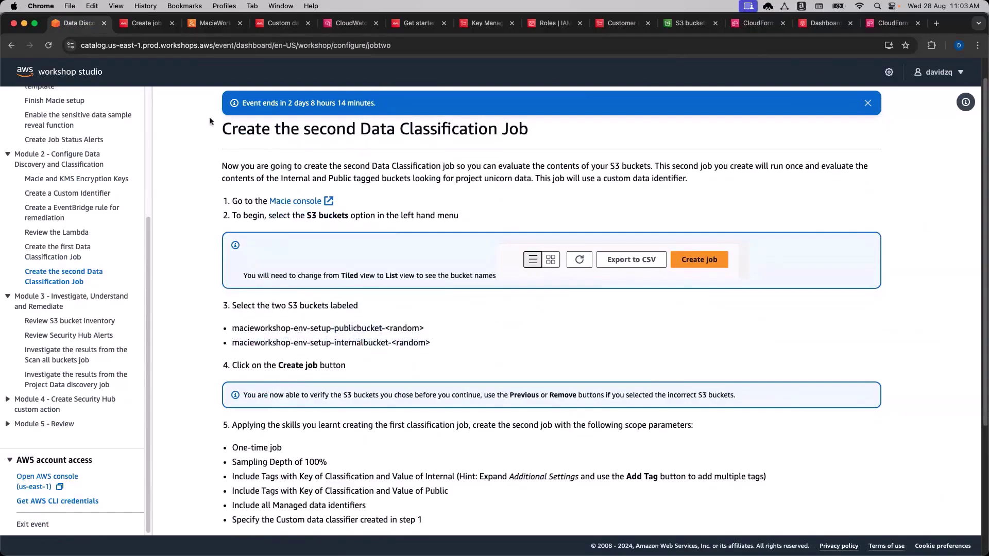
Select publicbucket and internalbucket (2 of 5) and continue to the bucket review.
{"action": "left_click", "coordinate": [132, 24]}
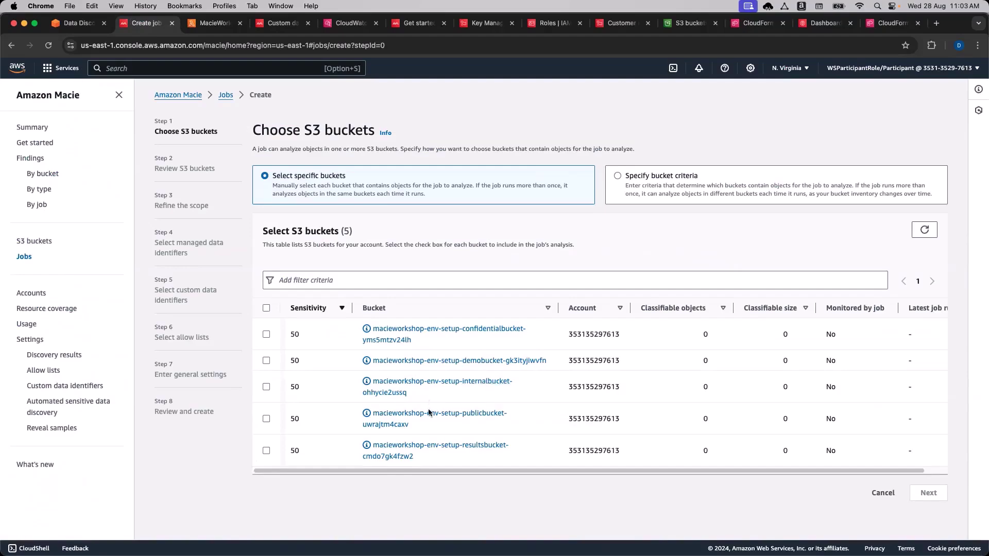
{"action": "left_click", "coordinate": [267, 420]}
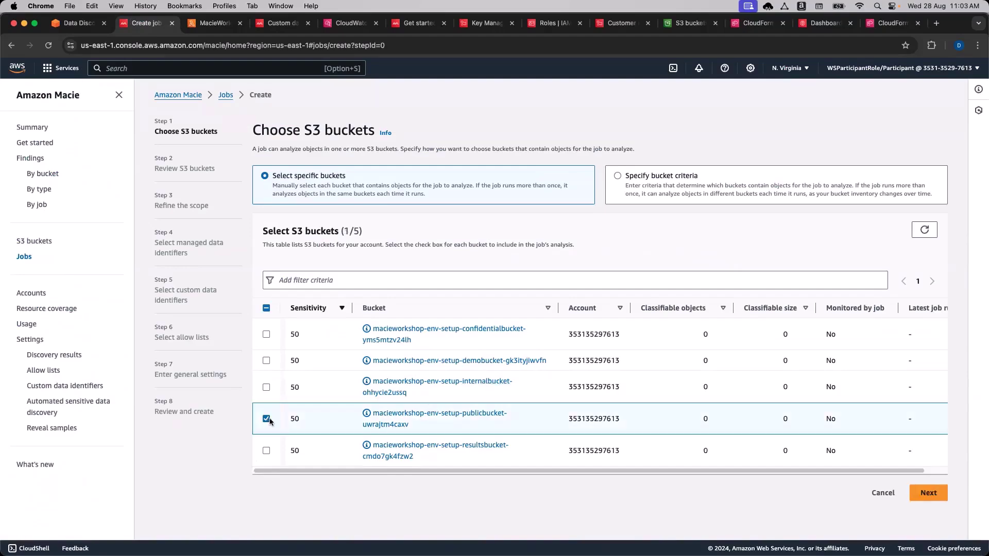
{"action": "left_click", "coordinate": [266, 388]}
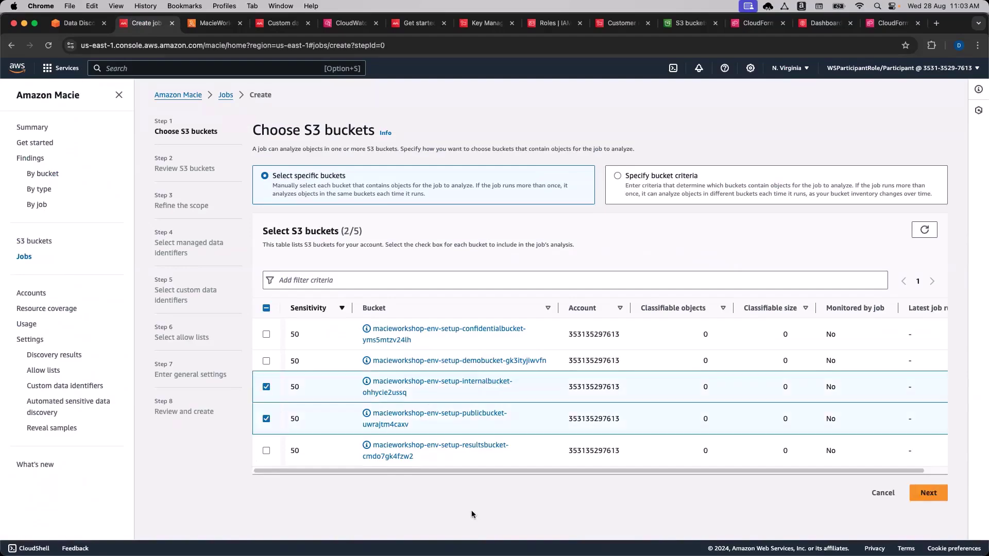
{"action": "left_click", "coordinate": [929, 496]}
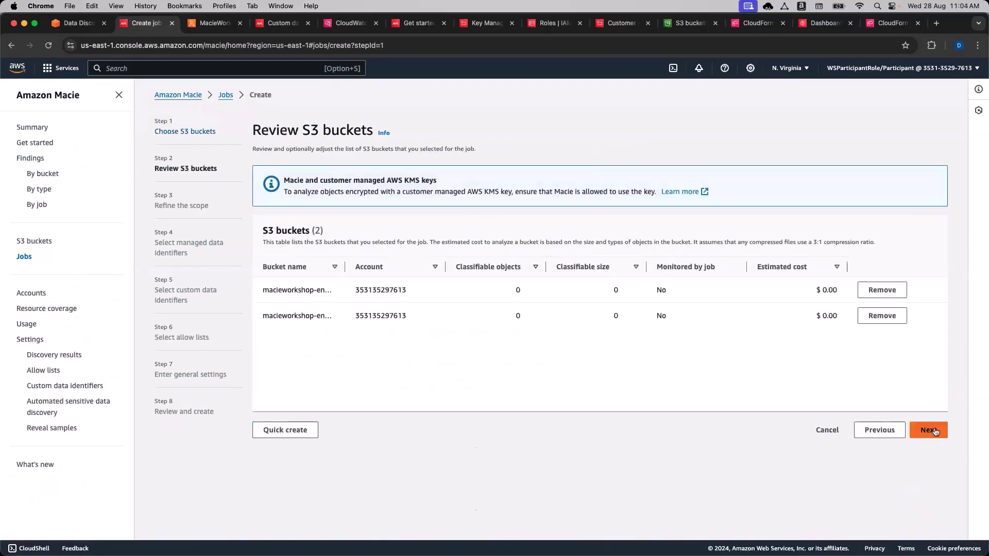
Pass the bucket review and set the job to a One-time job.
{"action": "left_click", "coordinate": [934, 432]}
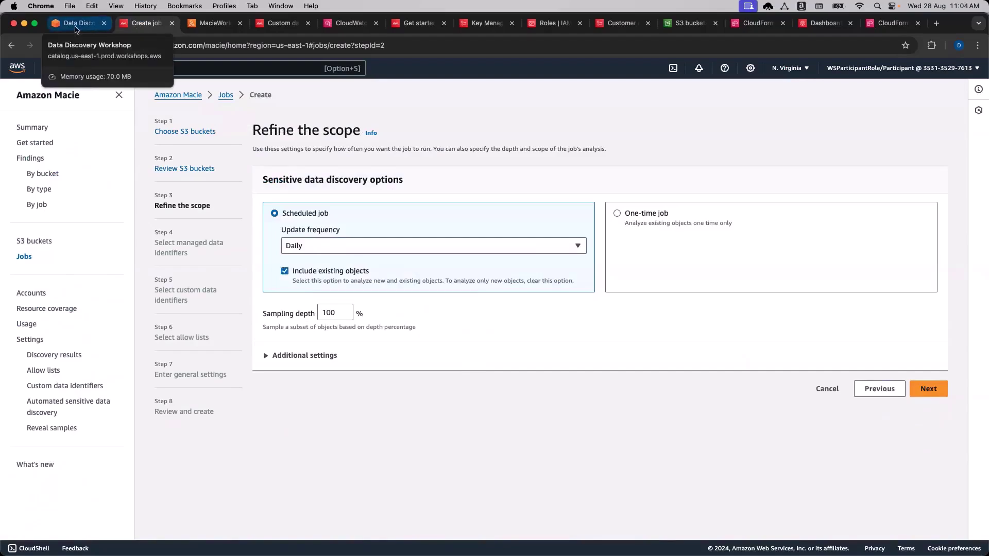
{"action": "left_click", "coordinate": [75, 27]}
{"action": "scroll", "coordinate": [483, 420], "scroll_direction": "down", "scroll_amount": 3}
{"action": "left_click", "coordinate": [143, 26]}
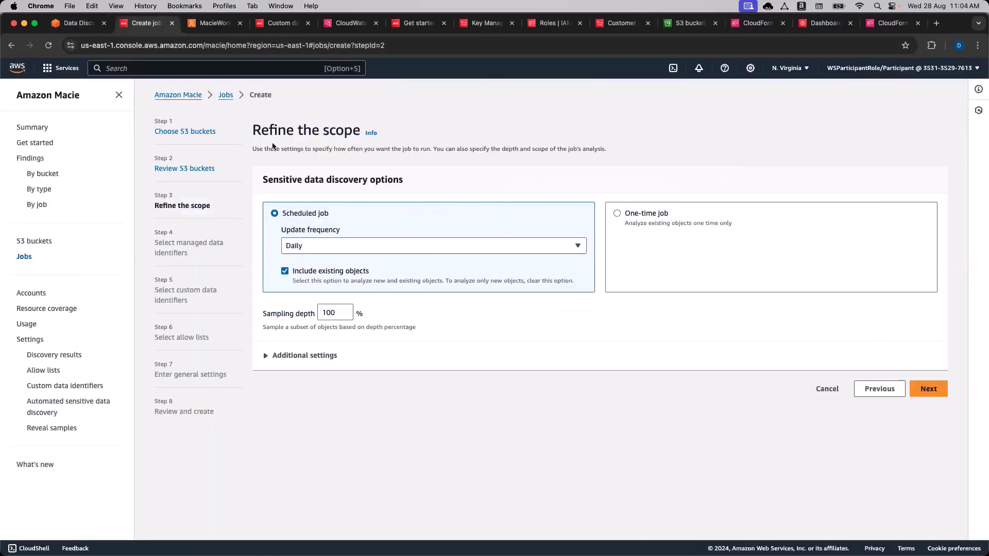
{"action": "left_click", "coordinate": [619, 215]}
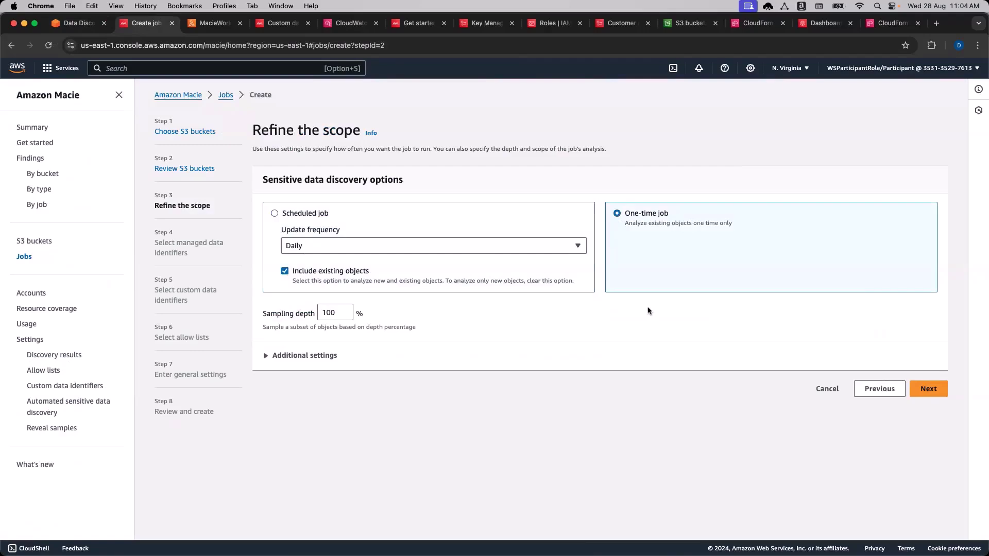
Add a Tags object criterion with one empty key/value row under Additional settings.
{"action": "left_click", "coordinate": [287, 356]}
{"action": "scroll", "coordinate": [499, 378], "scroll_direction": "down", "scroll_amount": 3}
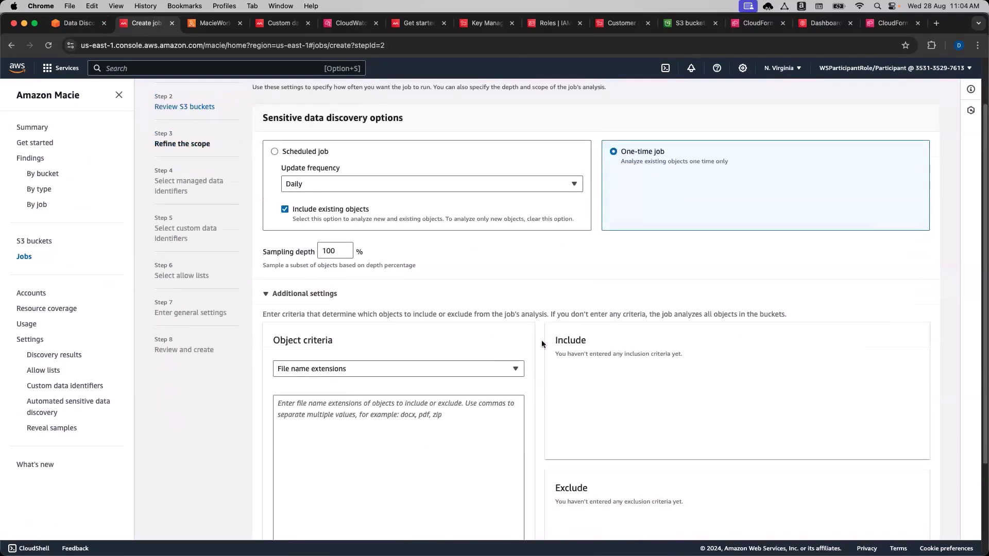
{"action": "left_click", "coordinate": [511, 298]}
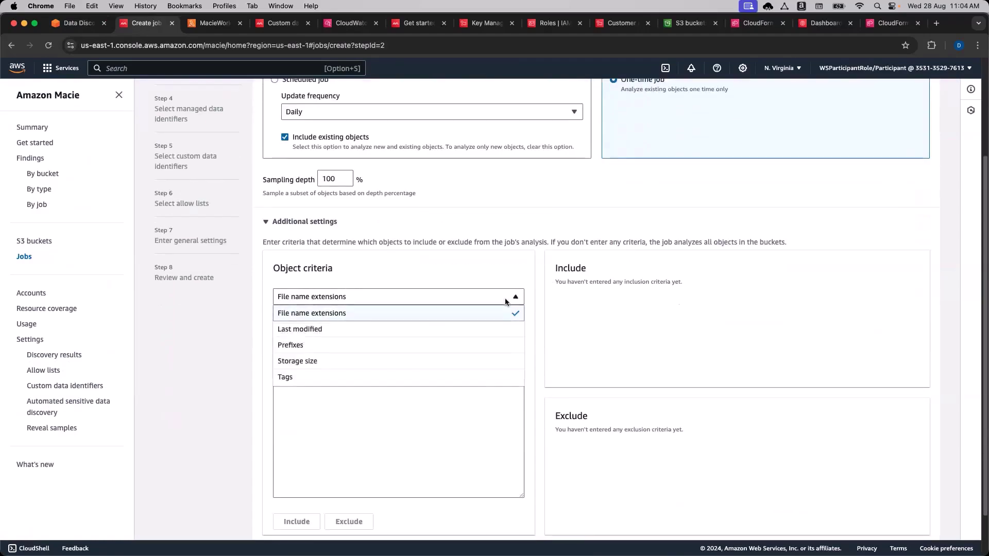
{"action": "left_click", "coordinate": [422, 381]}
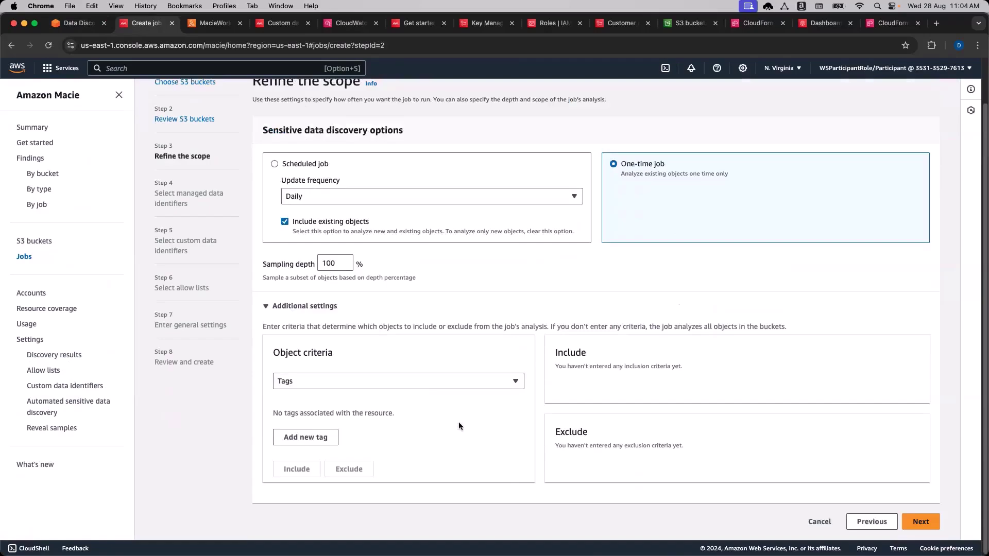
{"action": "left_click", "coordinate": [302, 437]}
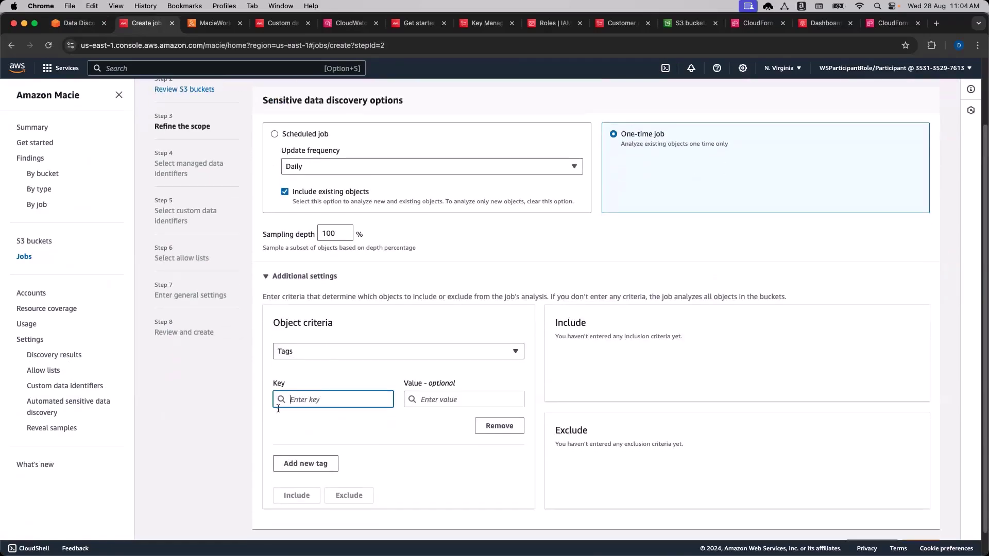
{"action": "left_click", "coordinate": [77, 23]}
{"action": "scroll", "coordinate": [290, 400], "scroll_direction": "down", "scroll_amount": 3}
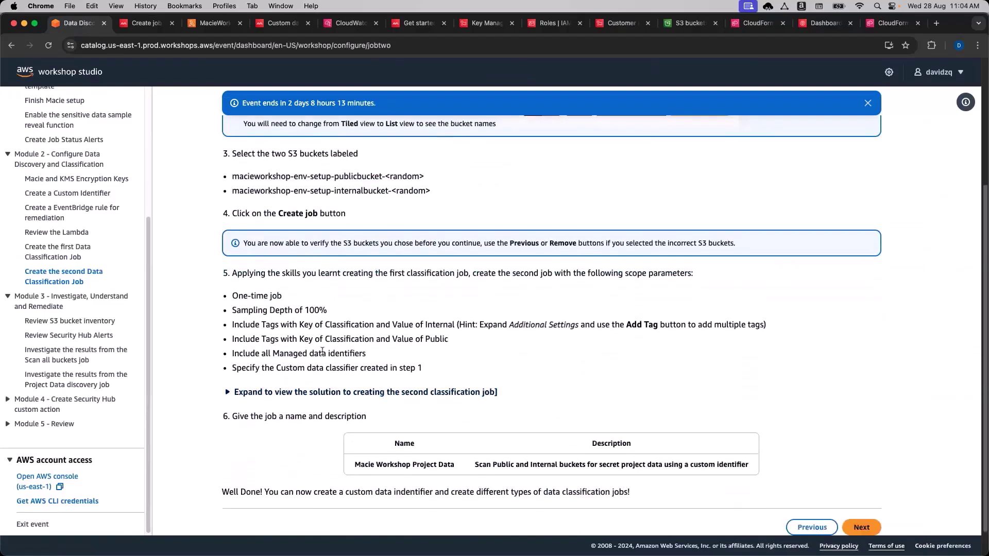
Fill the first tag row with key Classification and value Internal, copied from the workshop page.
{"action": "scroll", "coordinate": [322, 352], "scroll_direction": "up", "scroll_amount": 2}
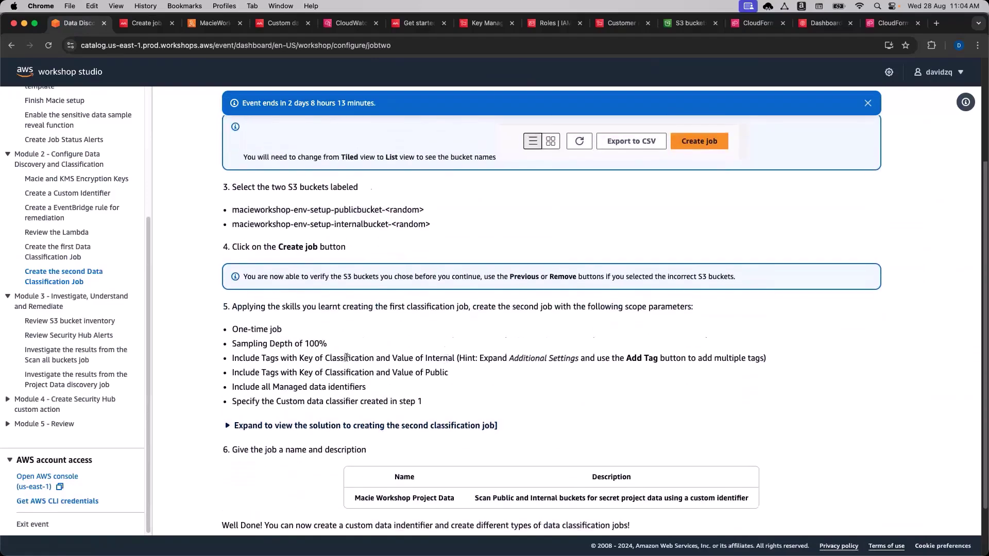
{"action": "double_click", "coordinate": [345, 358]}
{"action": "key", "text": "super+c"}
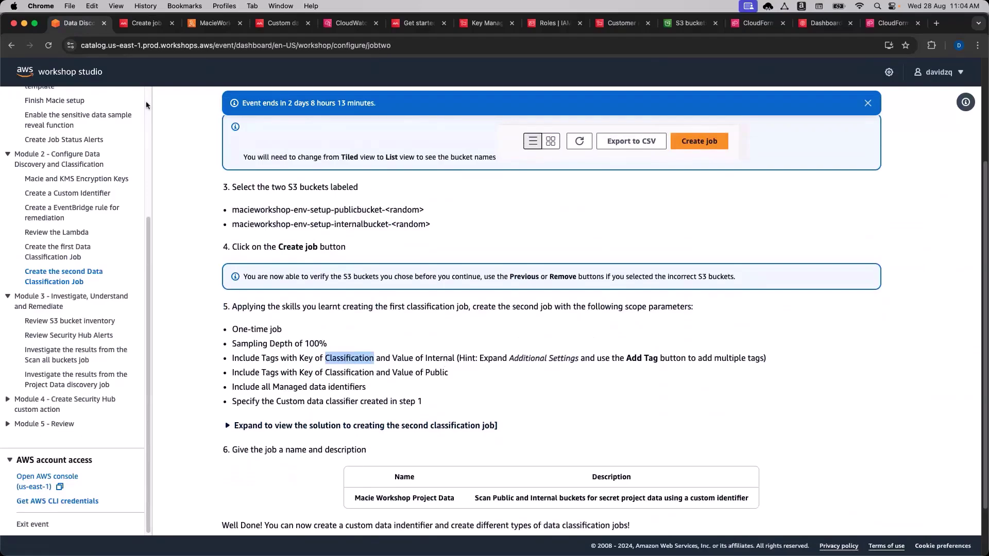
{"action": "left_click", "coordinate": [144, 23]}
{"action": "key", "text": "super+v"}
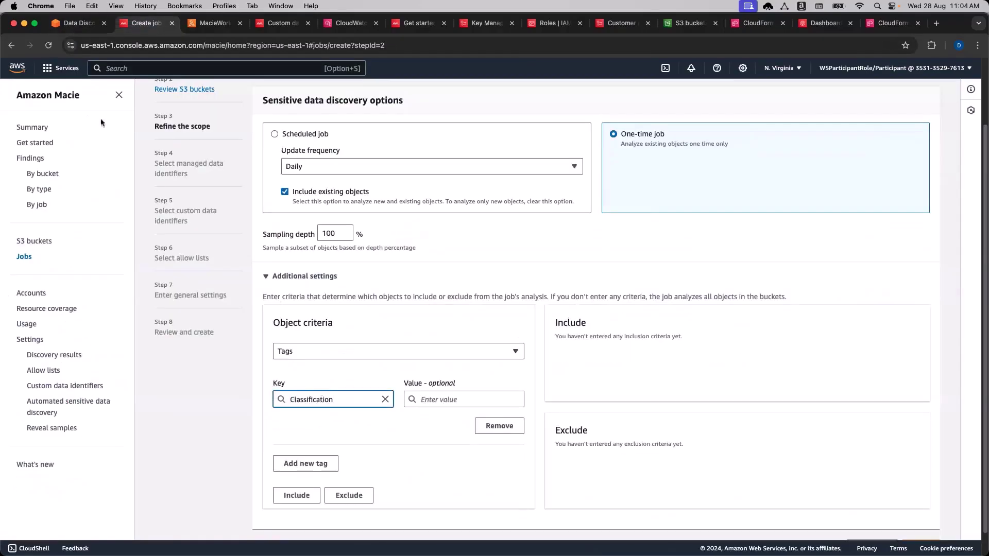
{"action": "left_click", "coordinate": [72, 24]}
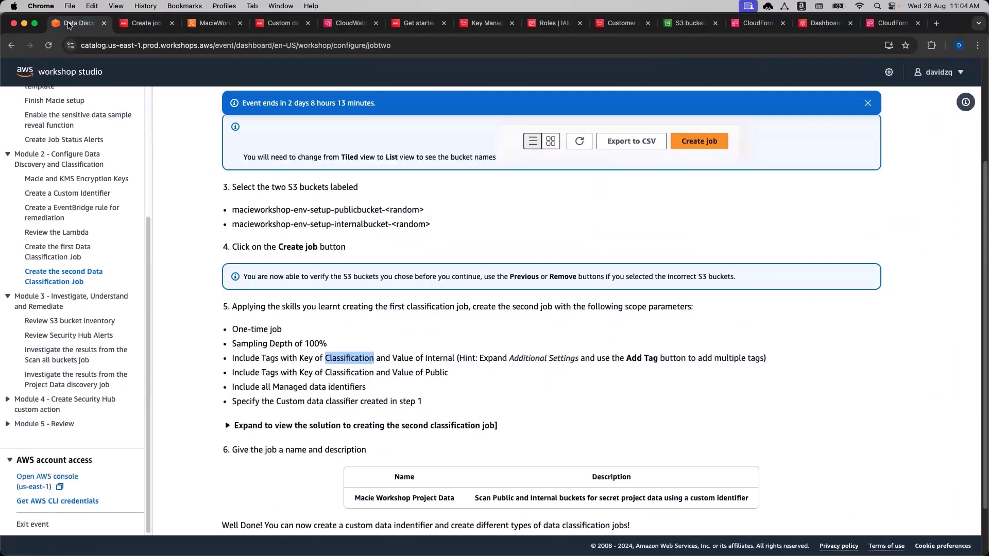
{"action": "double_click", "coordinate": [441, 358]}
{"action": "key", "text": "super+c"}
{"action": "left_click", "coordinate": [144, 23]}
{"action": "left_click", "coordinate": [453, 399]}
{"action": "key", "text": "super+v"}
Add a second tag row with key Classification and value Public.
{"action": "scroll", "coordinate": [357, 453], "scroll_direction": "down", "scroll_amount": 1}
{"action": "left_click", "coordinate": [324, 449]}
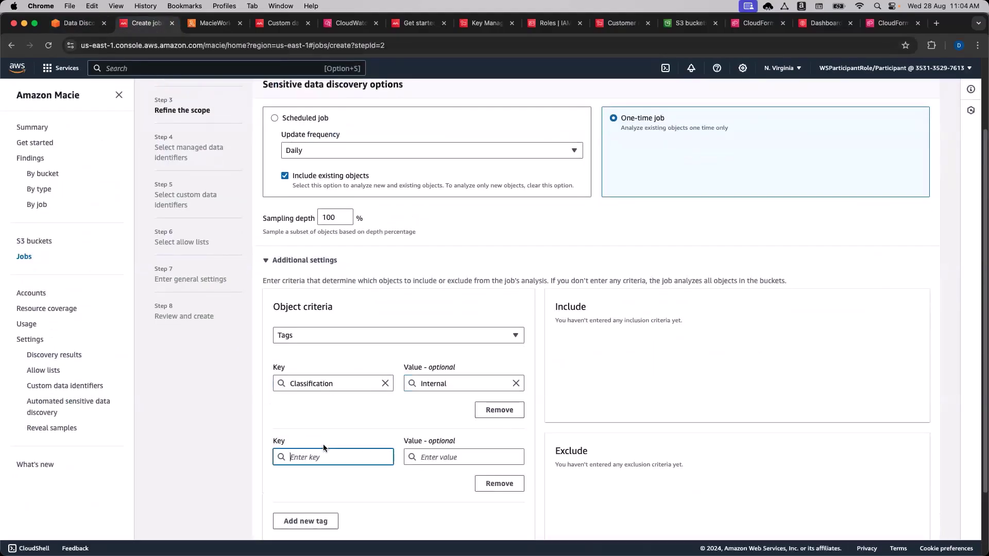
{"action": "left_click", "coordinate": [338, 383]}
{"action": "double_click", "coordinate": [338, 384]}
{"action": "key", "text": "super+c"}
{"action": "left_click", "coordinate": [335, 457]}
{"action": "key", "text": "super+v"}
{"action": "left_click", "coordinate": [435, 461]}
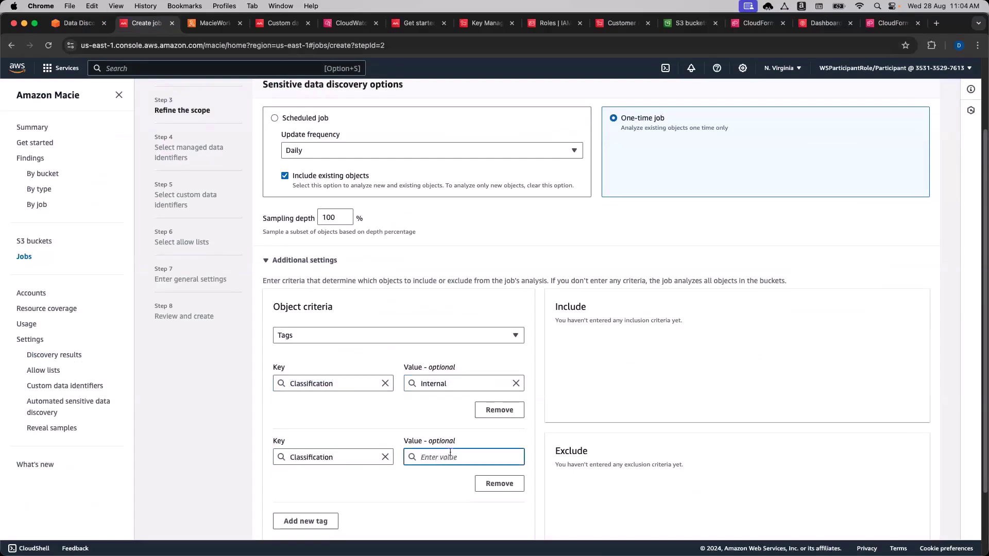
{"action": "type", "text": "Public"}
{"action": "left_click", "coordinate": [536, 446]}
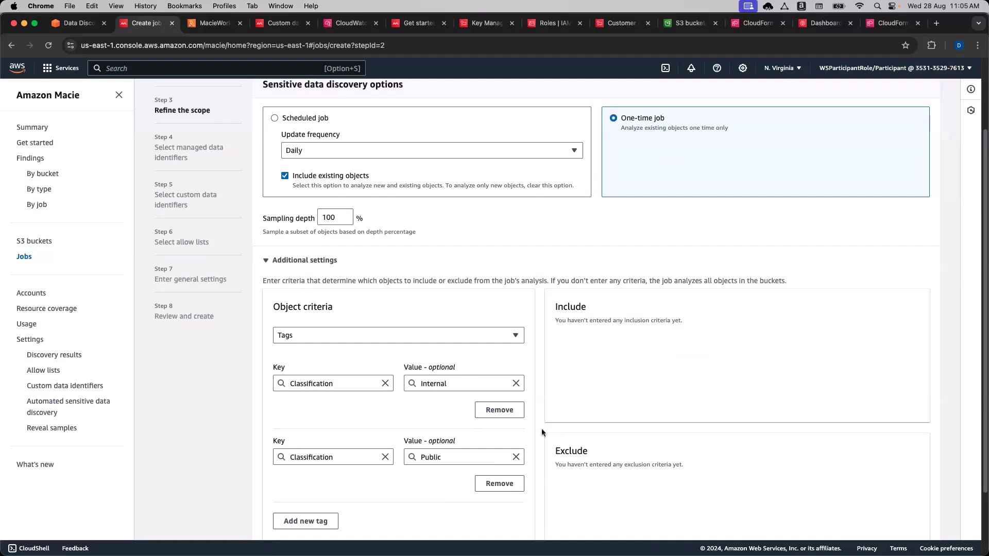
{"action": "scroll", "coordinate": [542, 428], "scroll_direction": "down", "scroll_amount": 2}
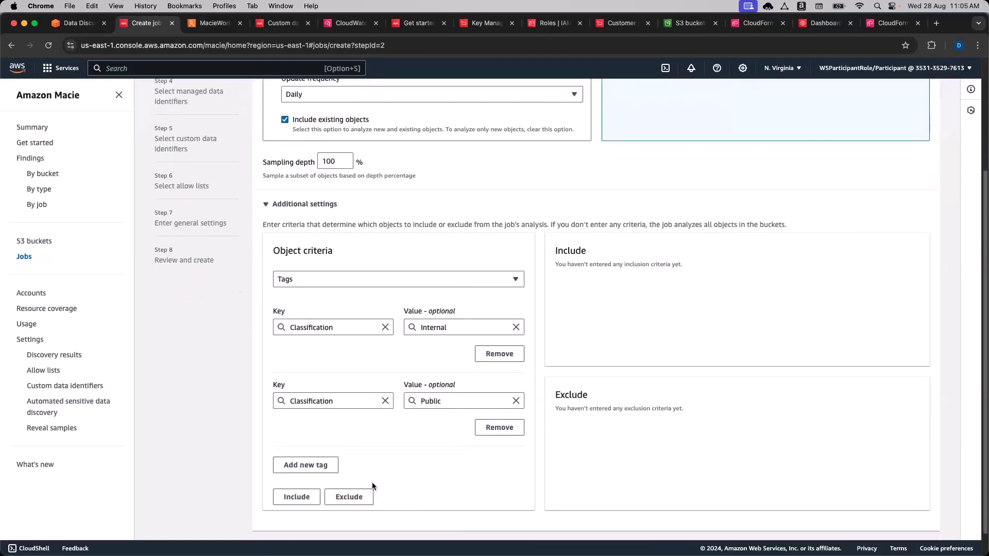
Include objects tagged Classification:Internal and Classification:Public in the one-time job's scope.
{"action": "left_click", "coordinate": [296, 497]}
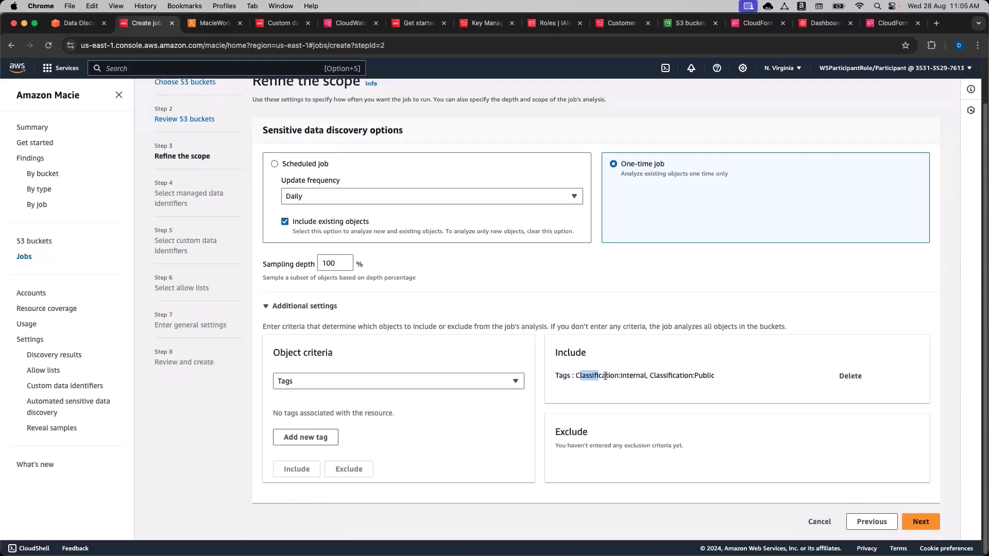
{"action": "left_click_drag", "start_coordinate": [655, 376], "coordinate": [705, 377]}
{"action": "left_click", "coordinate": [702, 376]}
{"action": "left_click_drag", "start_coordinate": [623, 378], "coordinate": [620, 379]}
{"action": "left_click", "coordinate": [634, 379]}
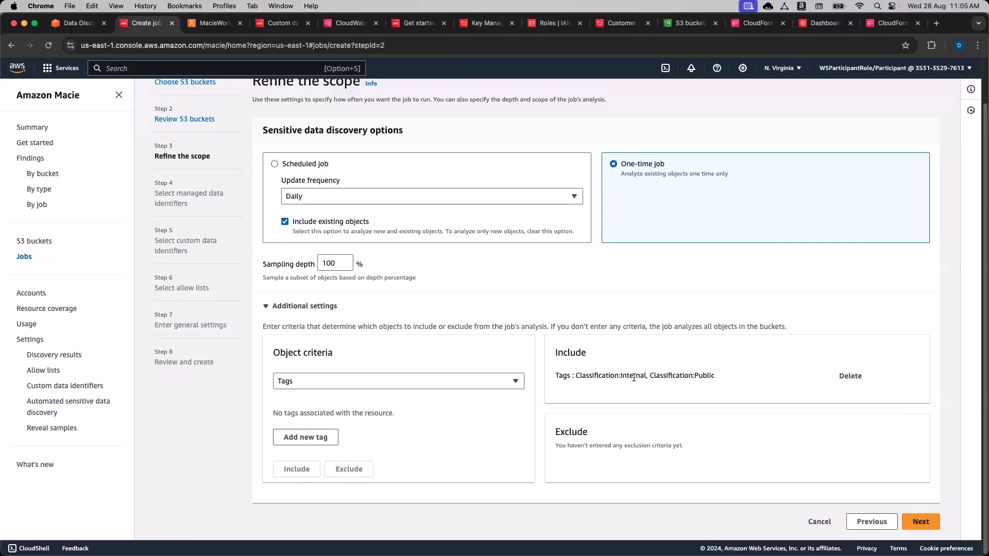
{"action": "double_click", "coordinate": [634, 378]}
{"action": "left_click", "coordinate": [705, 376]}
Keep Tags as the criteria type and remove the two extra empty tag rows.
{"action": "left_click", "coordinate": [331, 382]}
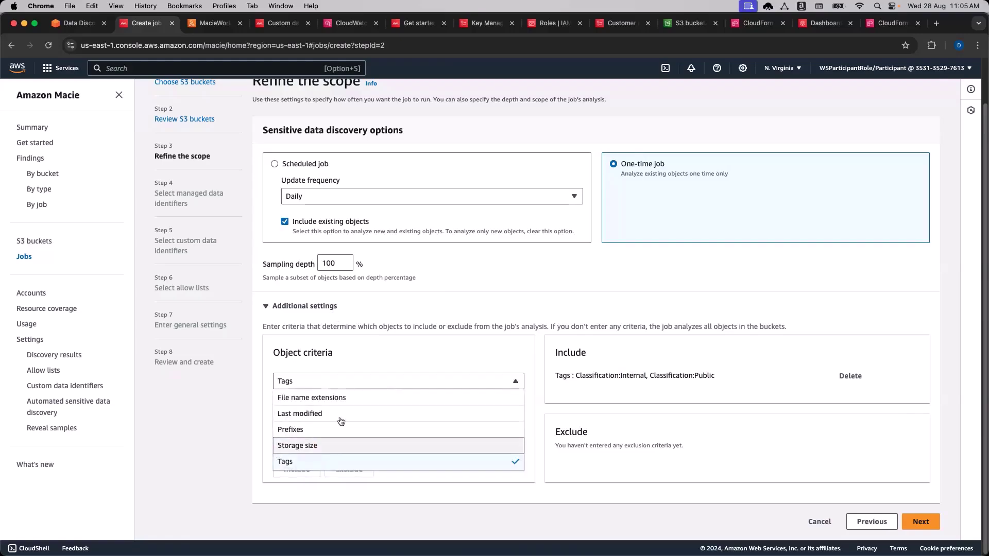
{"action": "left_click", "coordinate": [309, 458]}
{"action": "left_click", "coordinate": [313, 437]}
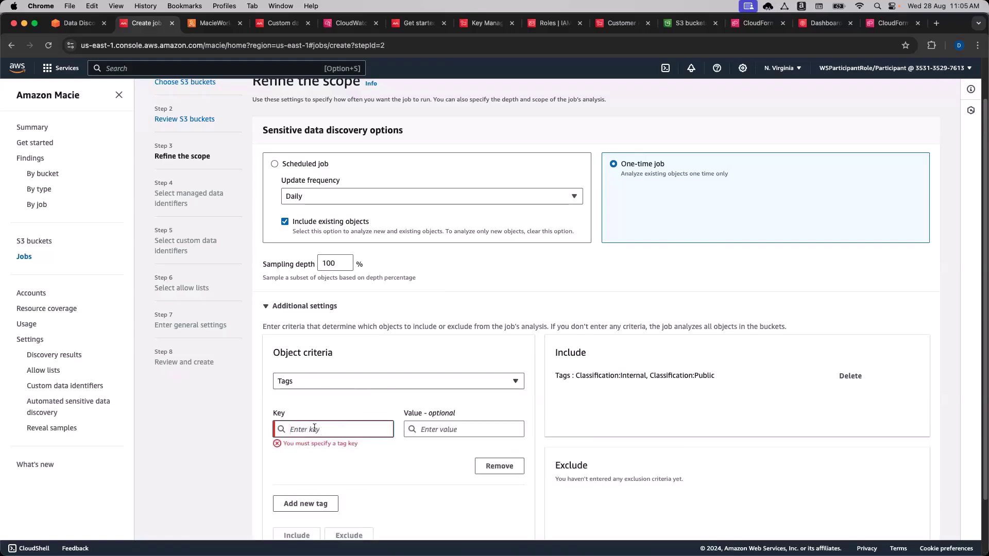
{"action": "left_click", "coordinate": [422, 430]}
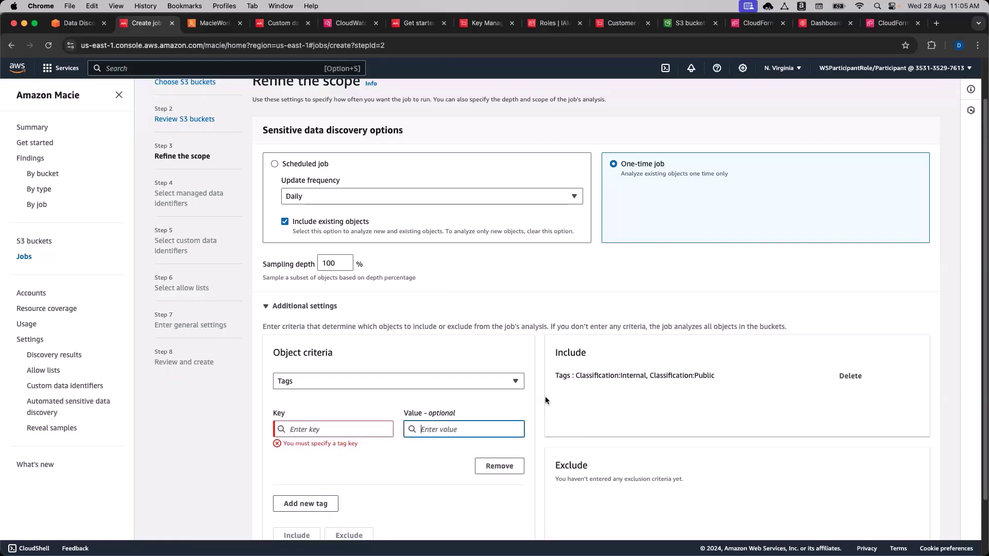
{"action": "left_click", "coordinate": [305, 503]}
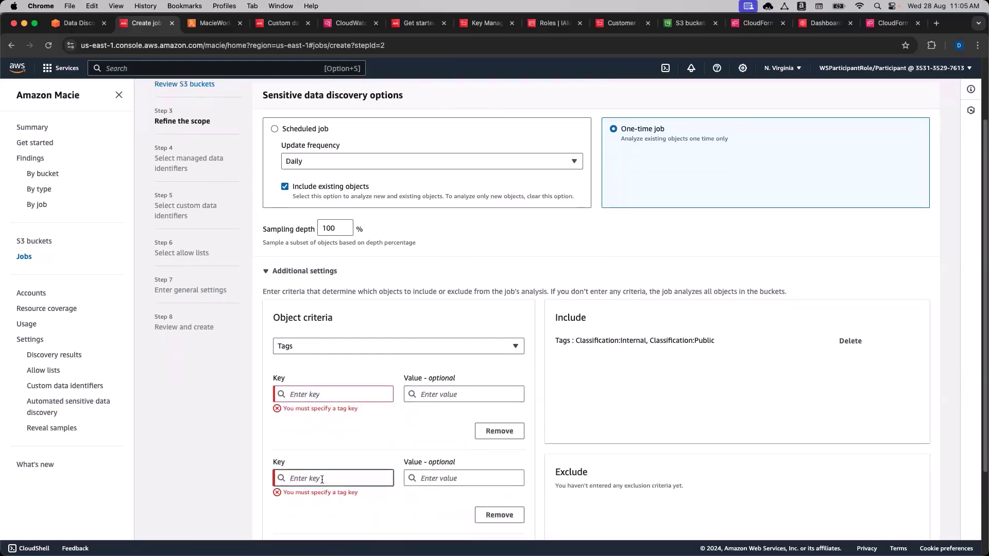
{"action": "left_click", "coordinate": [442, 478]}
{"action": "scroll", "coordinate": [442, 479], "scroll_direction": "down", "scroll_amount": 2}
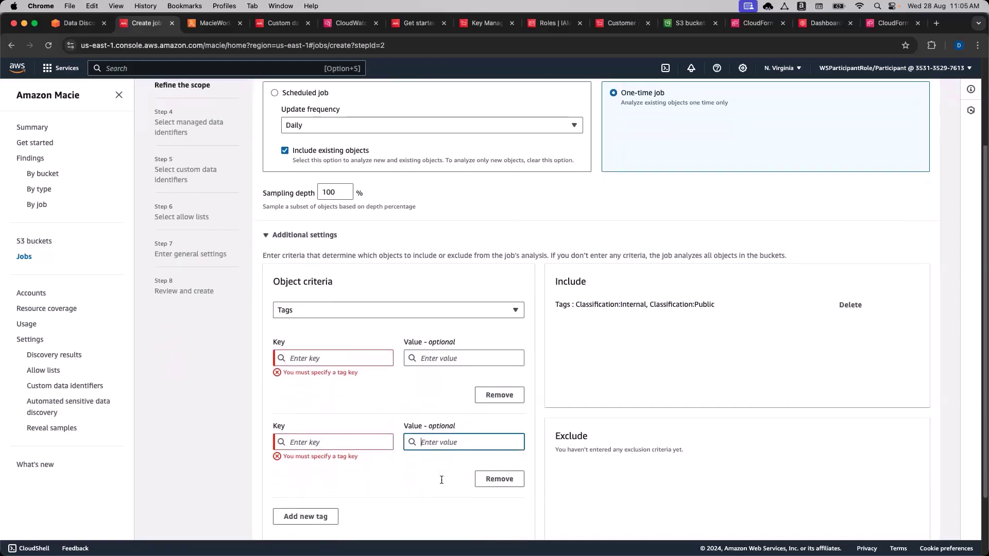
{"action": "left_click", "coordinate": [502, 482]}
{"action": "left_click", "coordinate": [500, 401]}
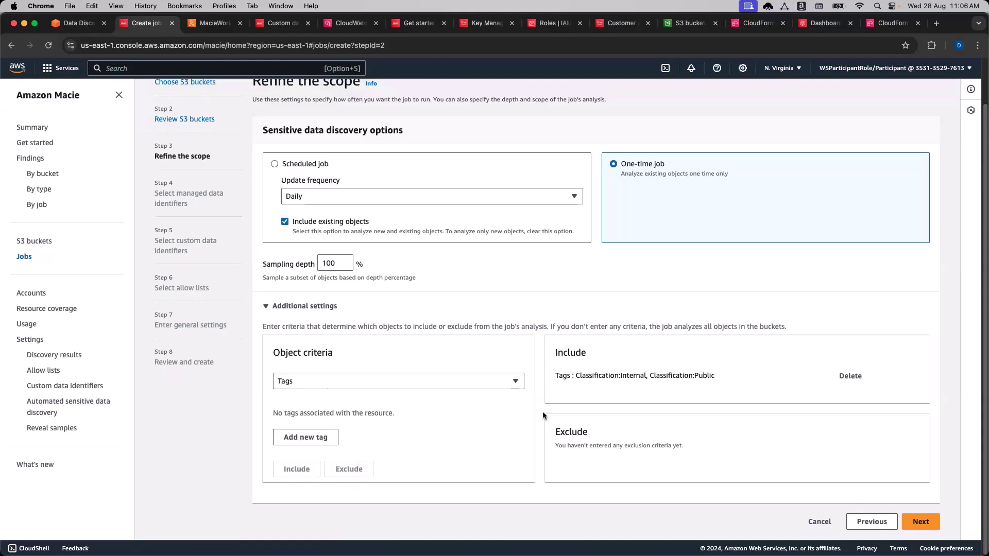
Keep the recommended managed data identifiers and check the workshop's custom classifier instruction.
{"action": "left_click", "coordinate": [921, 522]}
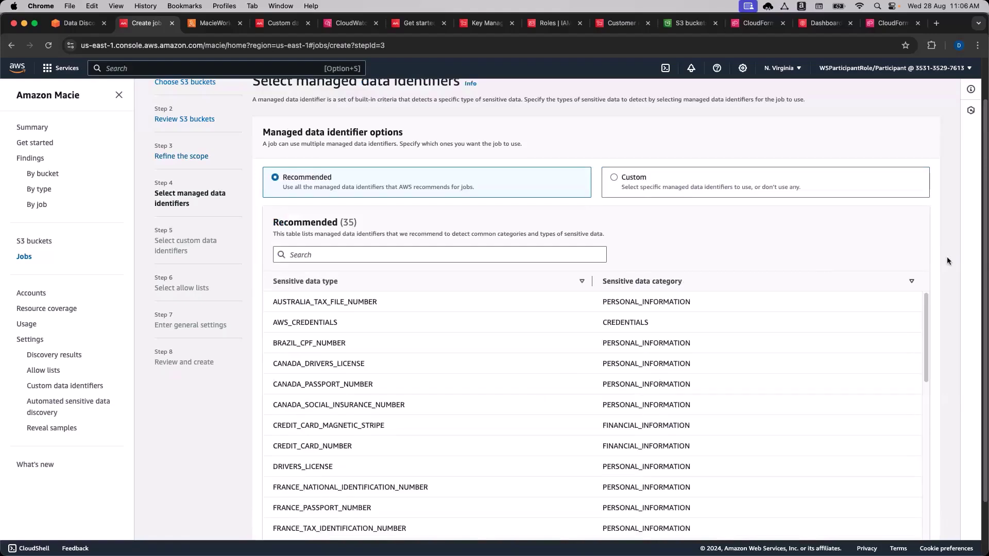
{"action": "scroll", "coordinate": [948, 258], "scroll_direction": "down", "scroll_amount": 3}
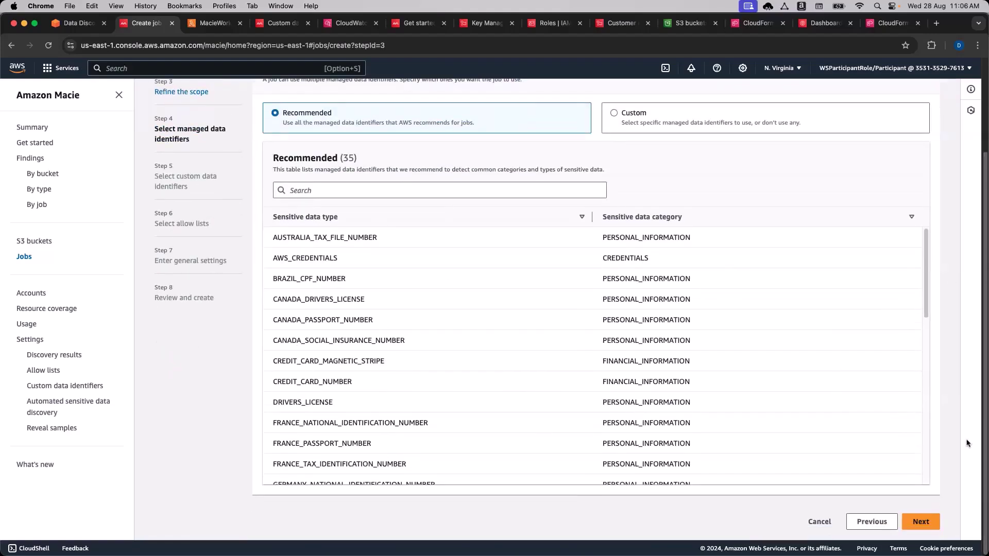
{"action": "left_click", "coordinate": [924, 524]}
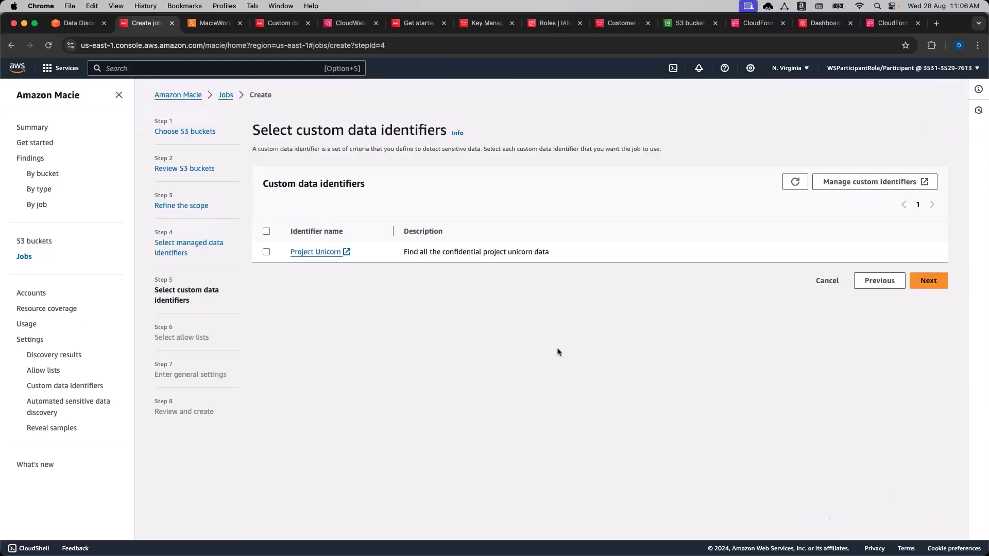
{"action": "left_click", "coordinate": [74, 26]}
{"action": "scroll", "coordinate": [243, 337], "scroll_direction": "down", "scroll_amount": 3}
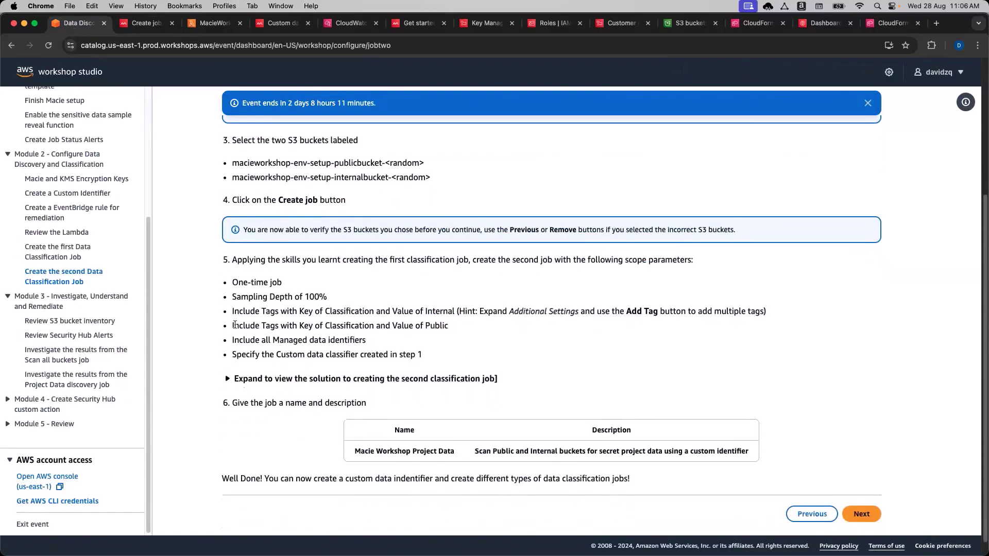
{"action": "left_click_drag", "start_coordinate": [231, 338], "coordinate": [406, 336]}
{"action": "left_click", "coordinate": [146, 23]}
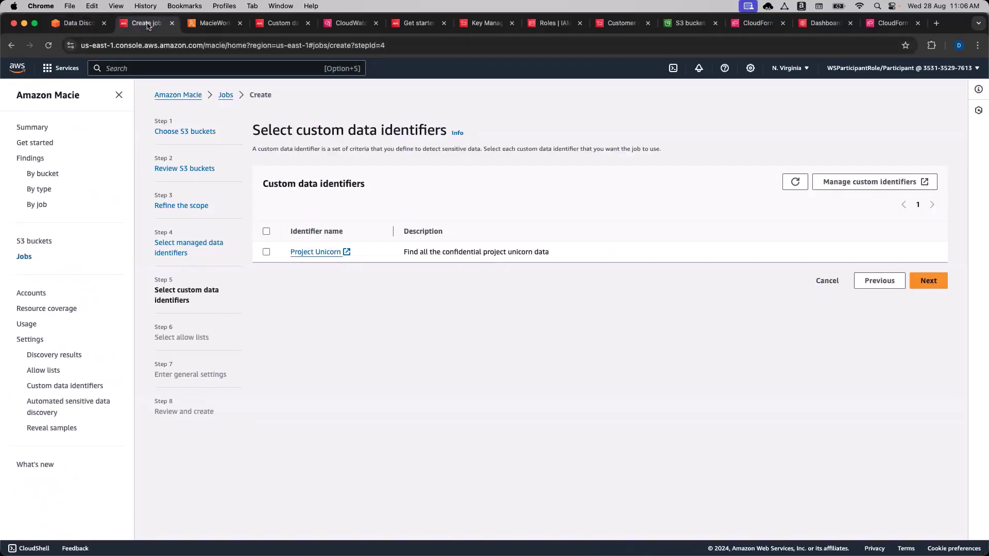
Select the Project Unicorn custom data identifier and advance to the allow lists step.
{"action": "left_click", "coordinate": [267, 252]}
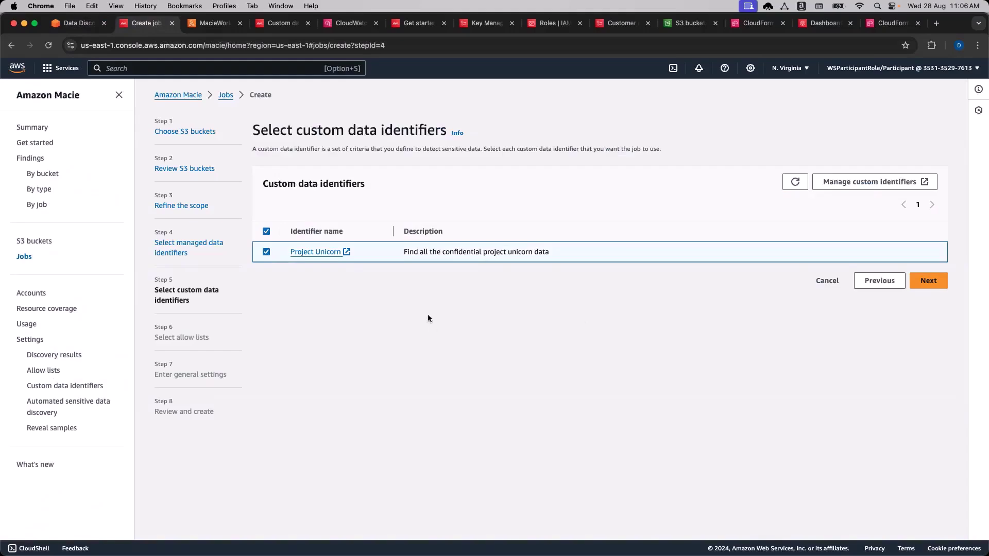
{"action": "left_click", "coordinate": [934, 287]}
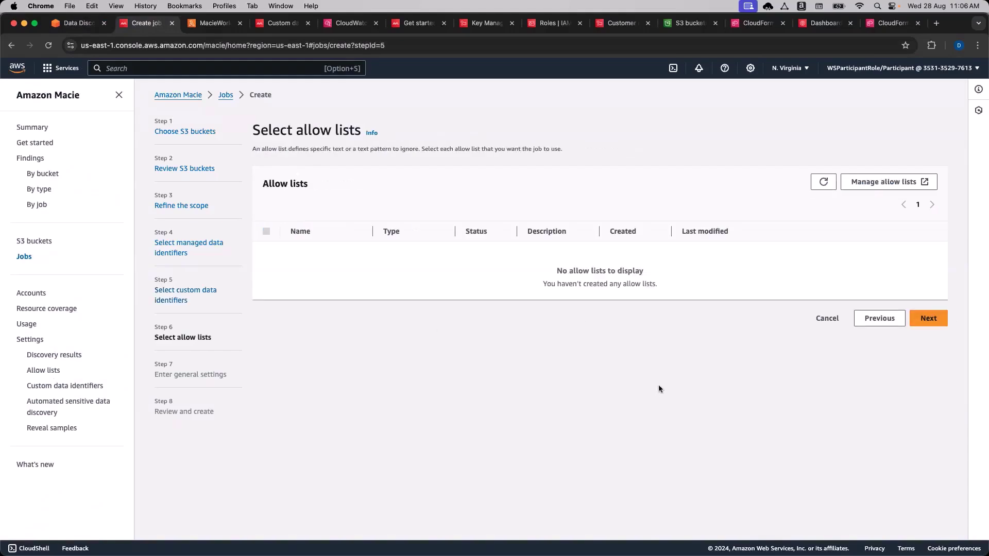
{"action": "left_click", "coordinate": [878, 321]}
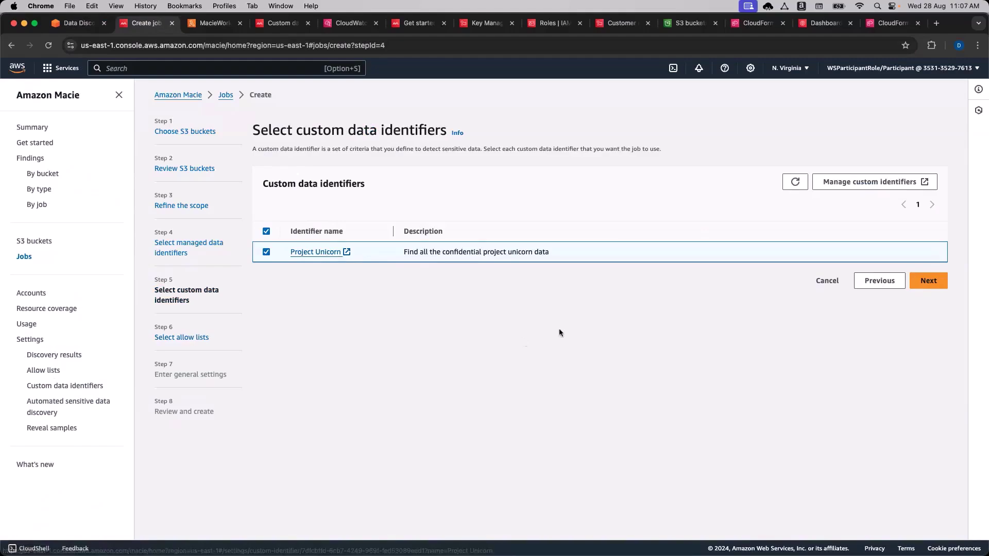
{"action": "left_click_drag", "start_coordinate": [484, 255], "coordinate": [523, 260]}
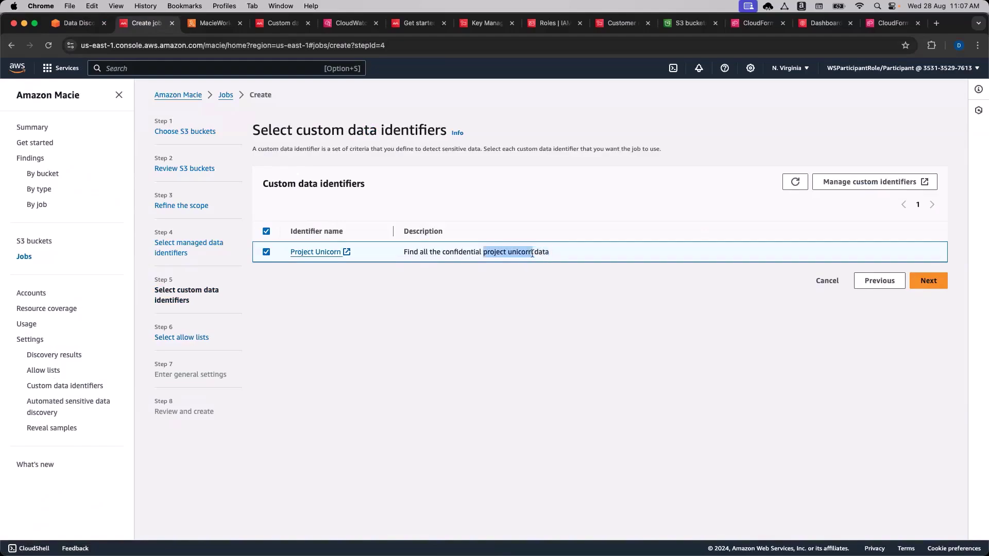
{"action": "left_click", "coordinate": [535, 292]}
{"action": "left_click", "coordinate": [926, 282]}
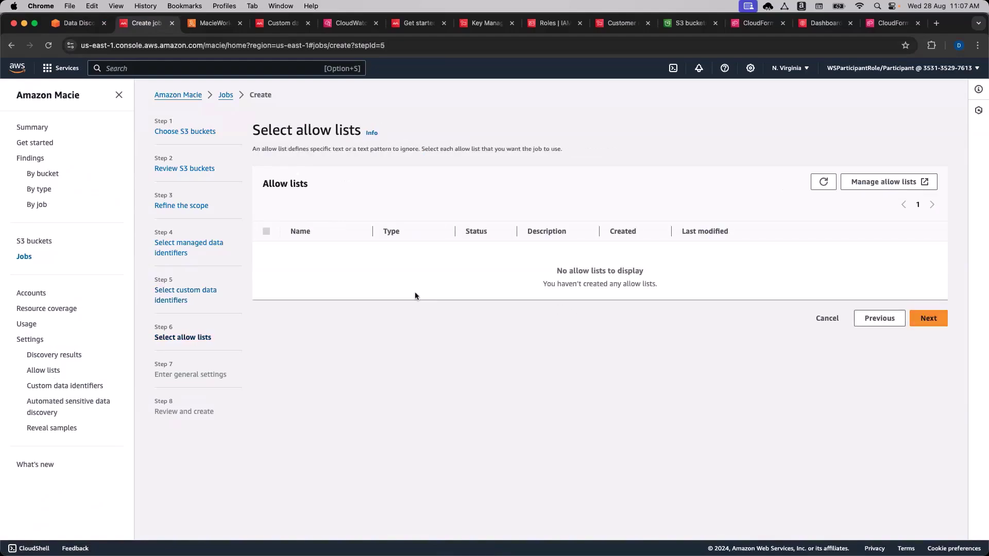
Enter job name Macie Workshop Project Data and the workshop's description, then go to review.
{"action": "left_click", "coordinate": [928, 318]}
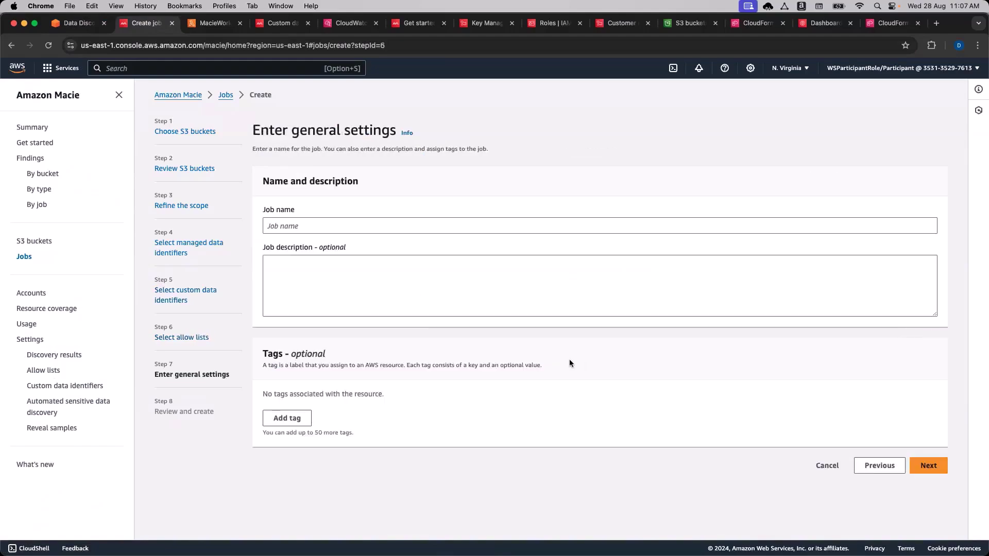
{"action": "left_click", "coordinate": [77, 23]}
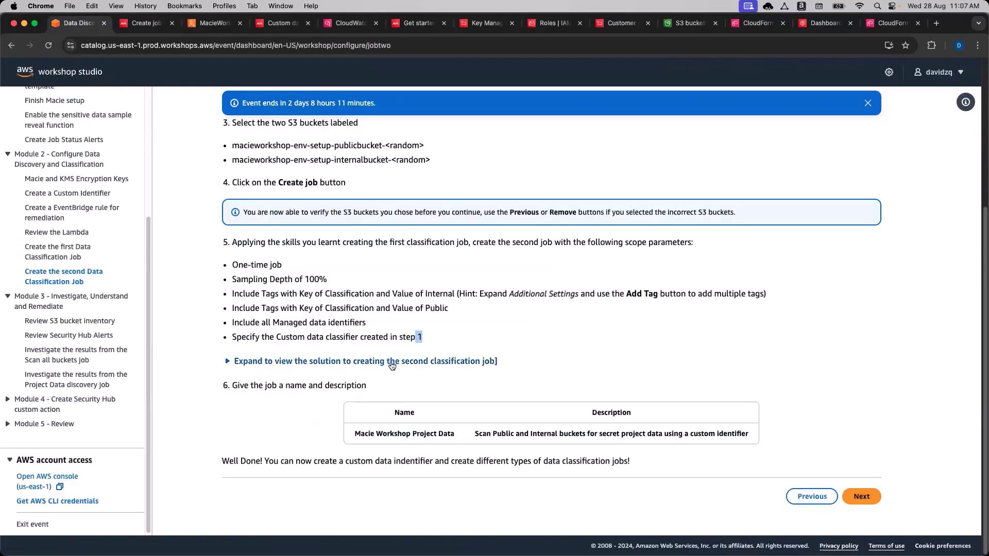
{"action": "left_click_drag", "start_coordinate": [455, 434], "coordinate": [354, 434]}
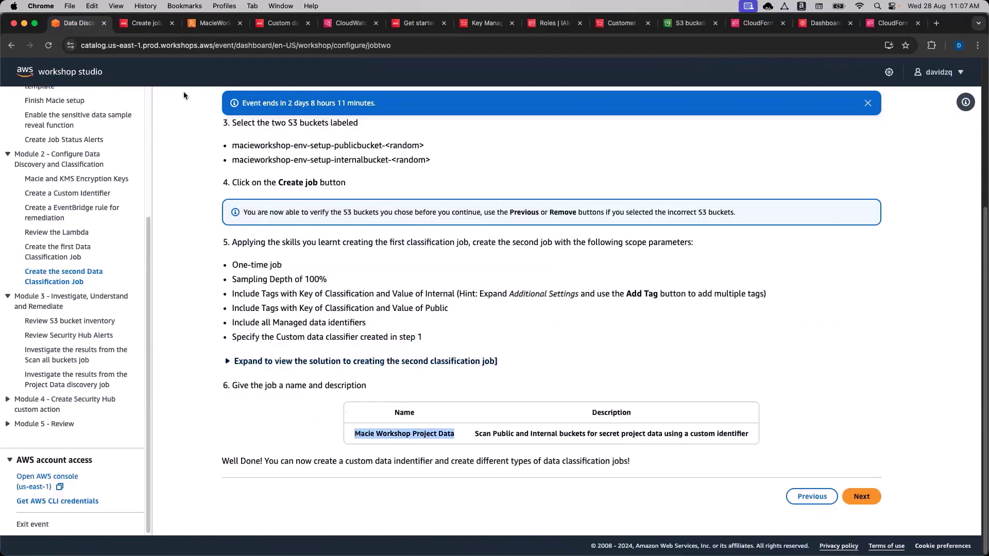
{"action": "left_click", "coordinate": [80, 23]}
{"action": "left_click_drag", "start_coordinate": [474, 435], "coordinate": [735, 444]}
{"action": "key", "text": "super+c"}
{"action": "left_click", "coordinate": [133, 24]}
{"action": "left_click", "coordinate": [396, 262]}
{"action": "key", "text": "super+v"}
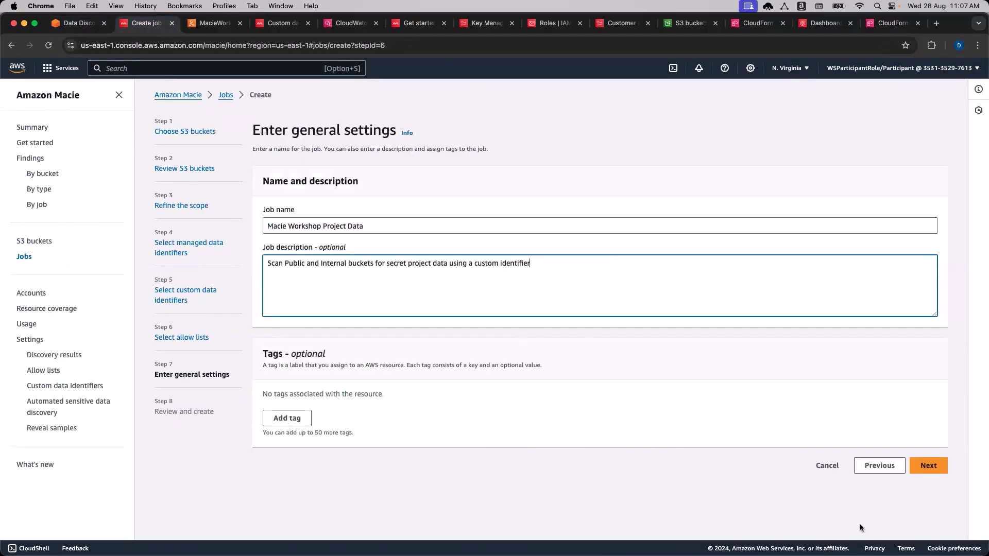
{"action": "left_click", "coordinate": [928, 466]}
Review the job settings and free-trial cost estimate, then submit the one-time job.
{"action": "scroll", "coordinate": [757, 359], "scroll_direction": "down", "scroll_amount": 5}
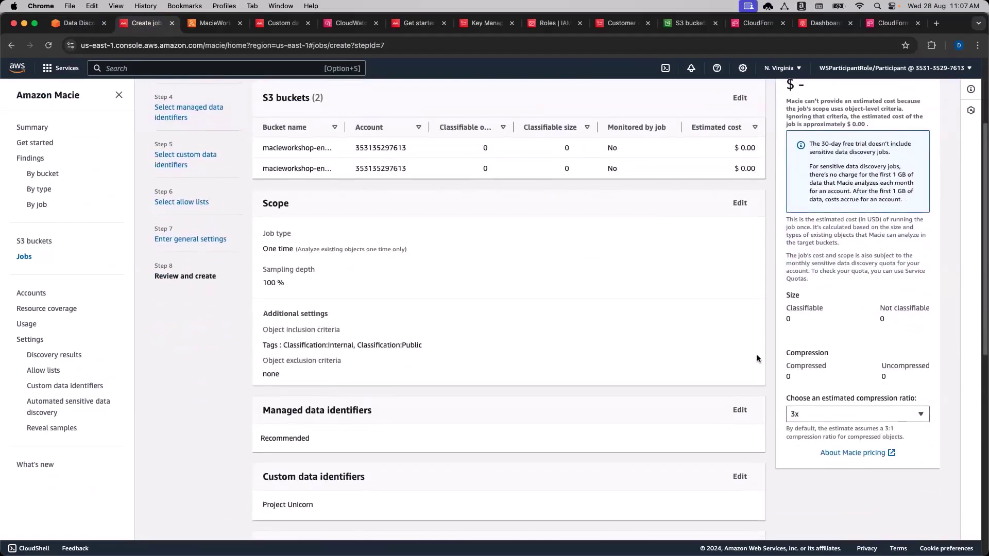
{"action": "scroll", "coordinate": [756, 359], "scroll_direction": "up", "scroll_amount": 2}
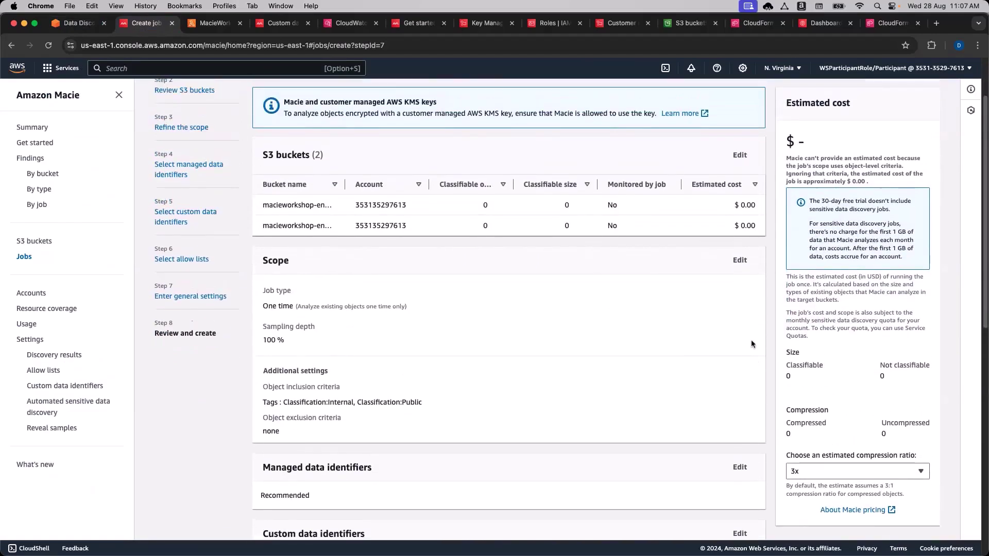
{"action": "scroll", "coordinate": [735, 285], "scroll_direction": "up", "scroll_amount": 1}
{"action": "left_click_drag", "start_coordinate": [734, 218], "coordinate": [755, 220]}
{"action": "left_click", "coordinate": [755, 218]}
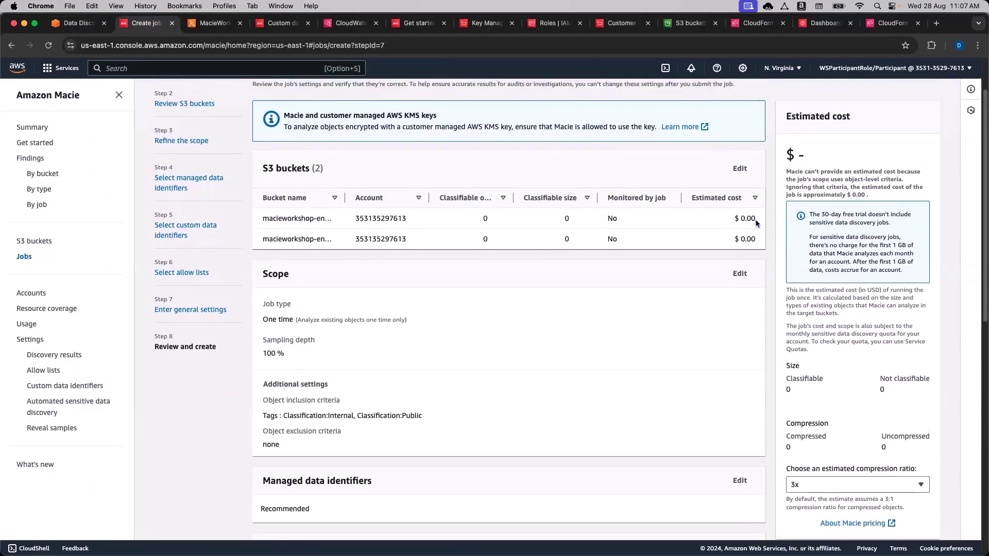
{"action": "left_click_drag", "start_coordinate": [809, 215], "coordinate": [856, 218]}
{"action": "left_click", "coordinate": [854, 219]}
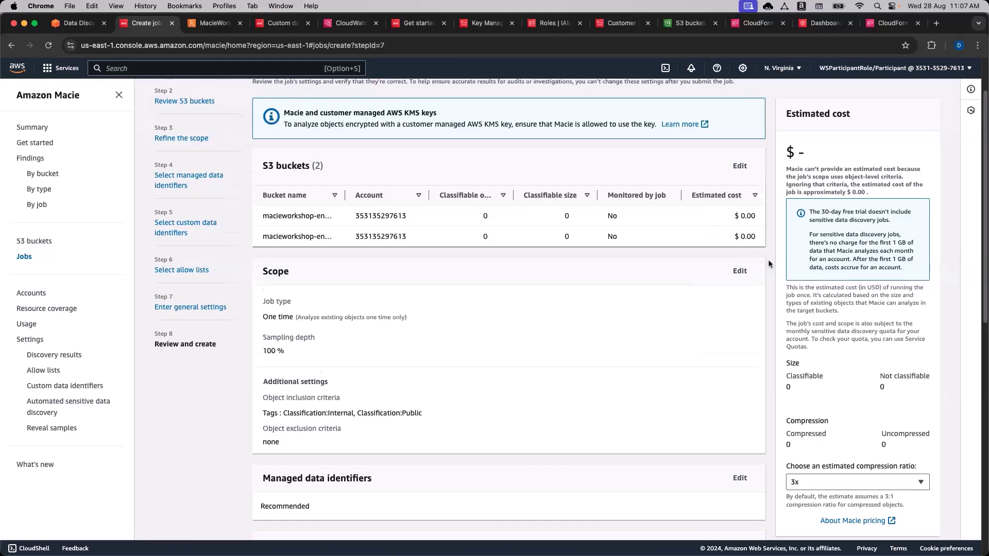
{"action": "scroll", "coordinate": [768, 260], "scroll_direction": "down", "scroll_amount": 4}
{"action": "scroll", "coordinate": [768, 264], "scroll_direction": "down", "scroll_amount": 15}
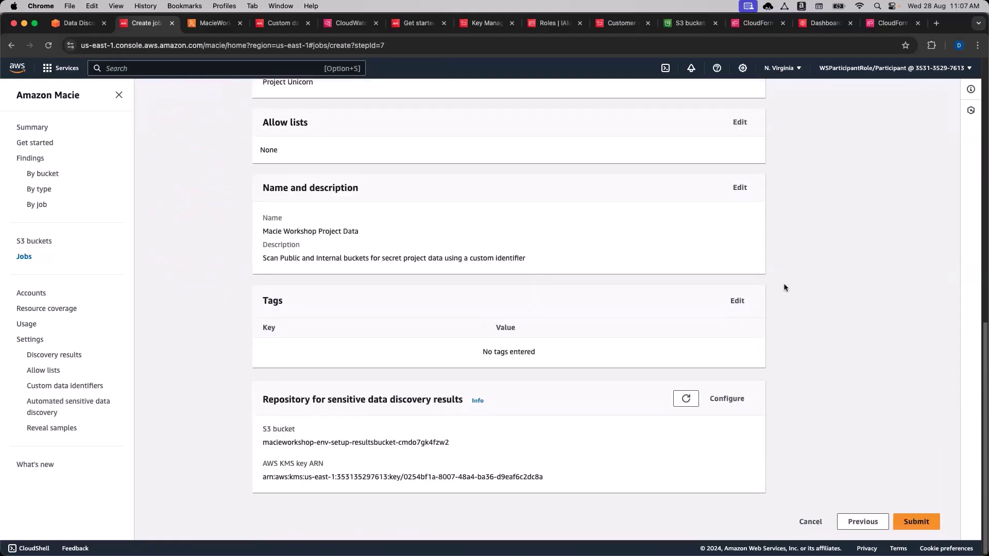
{"action": "left_click", "coordinate": [914, 522]}
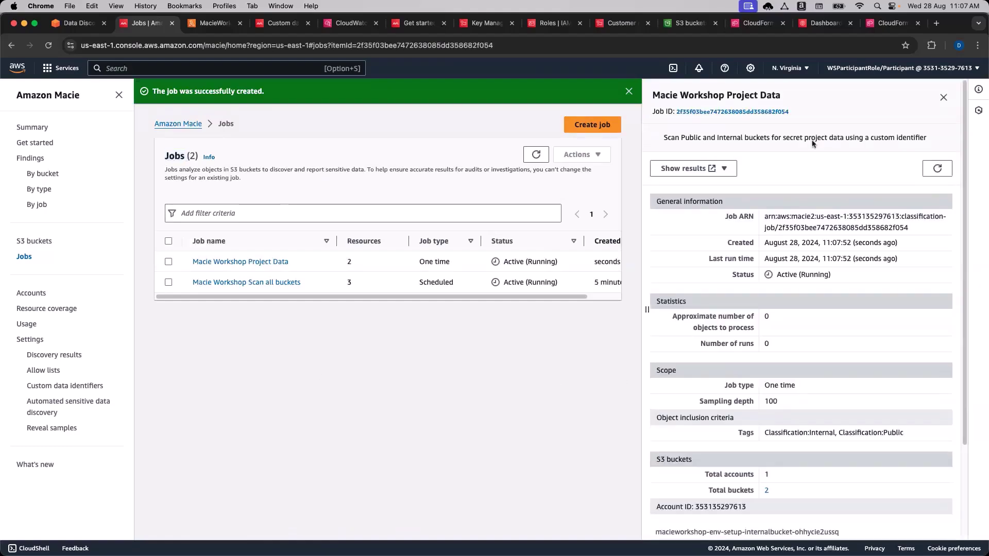
Close the job details panel and continue to the workshop's Module 3 page.
{"action": "left_click", "coordinate": [943, 98]}
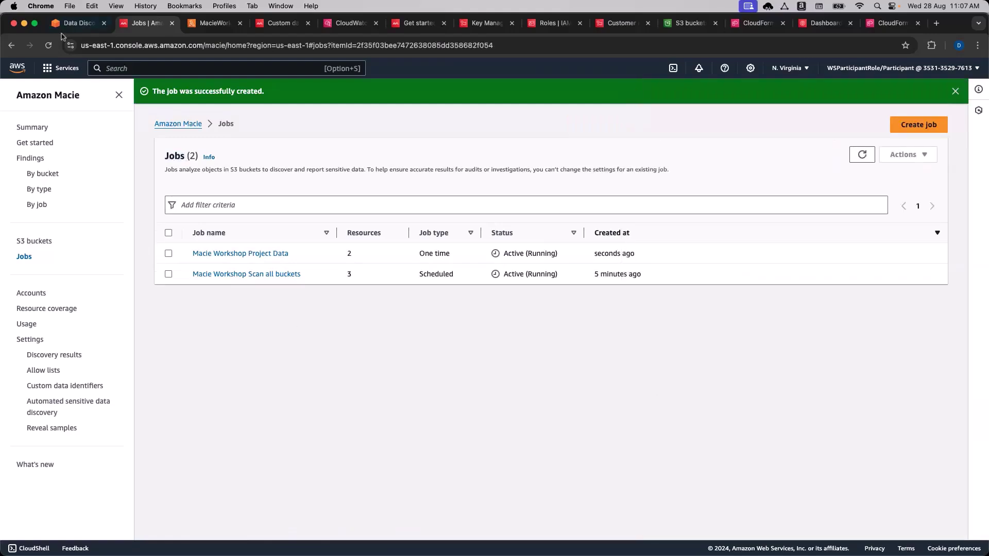
{"action": "left_click", "coordinate": [76, 23]}
{"action": "left_click", "coordinate": [861, 497]}
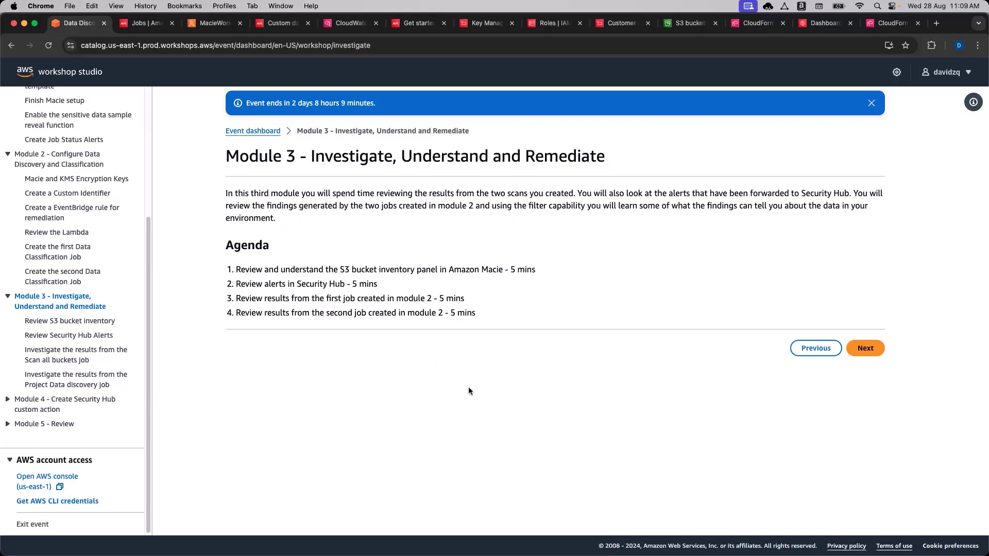
Open the Review S3 bucket inventory step, then Macie's Summary showing 5 total buckets.
{"action": "left_click", "coordinate": [866, 348]}
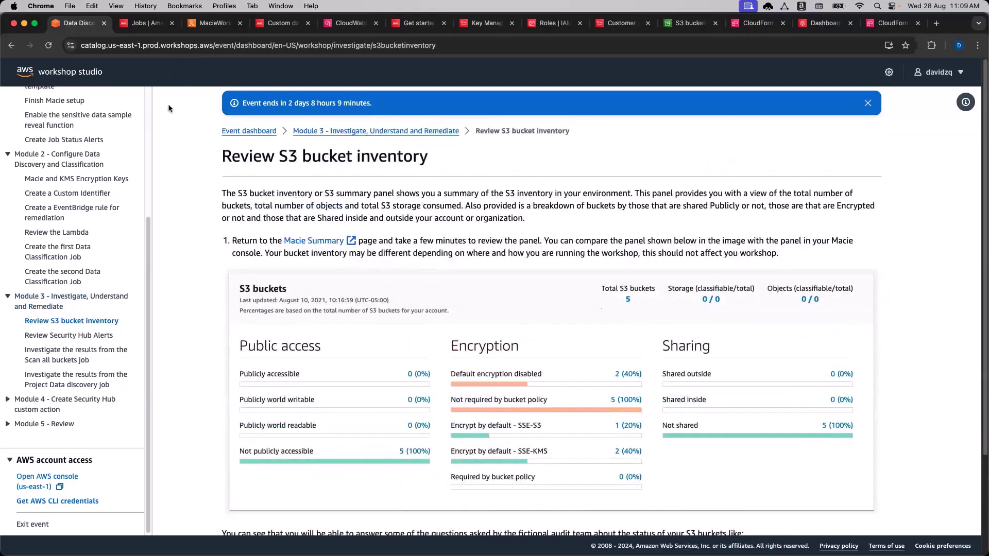
{"action": "left_click", "coordinate": [145, 23]}
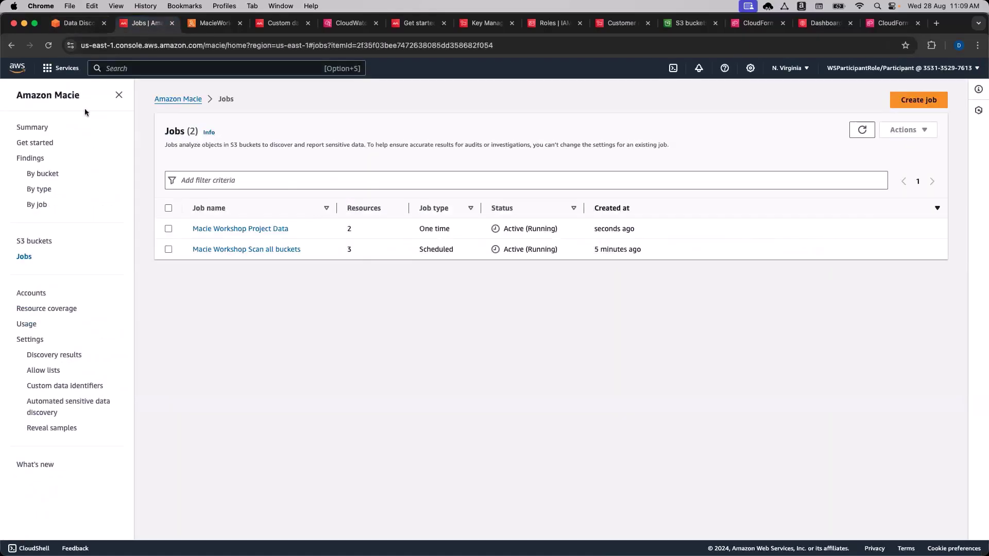
{"action": "left_click", "coordinate": [33, 127]}
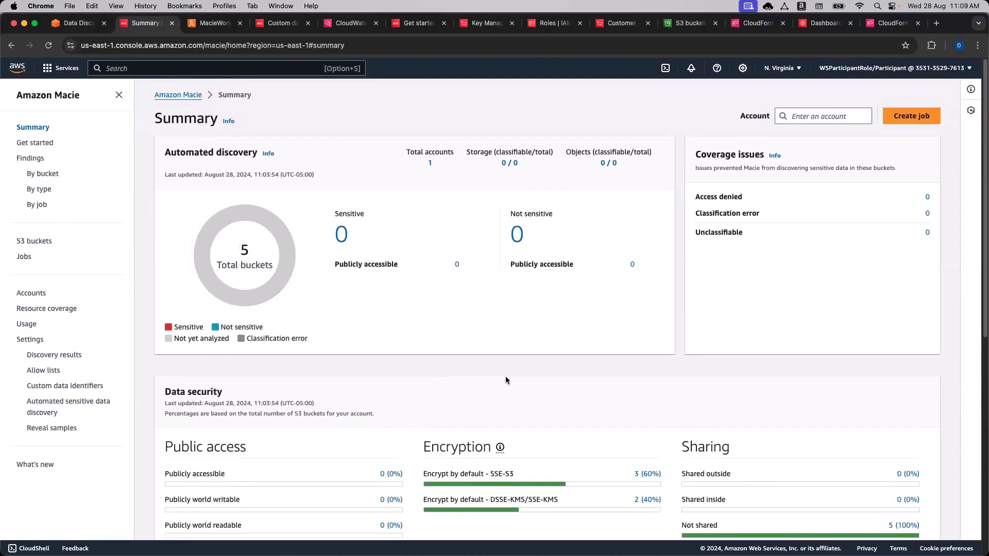
Scroll through the Summary's data security breakdown and compare it with the bucket inventory instructions.
{"action": "scroll", "coordinate": [505, 379], "scroll_direction": "down", "scroll_amount": 2}
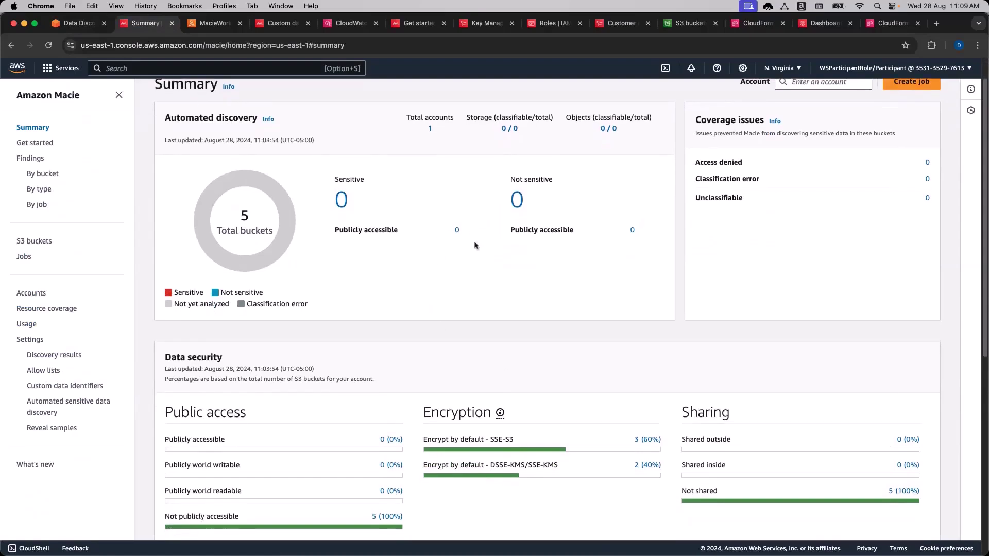
{"action": "scroll", "coordinate": [474, 283], "scroll_direction": "down", "scroll_amount": 3}
{"action": "scroll", "coordinate": [462, 323], "scroll_direction": "down", "scroll_amount": 4}
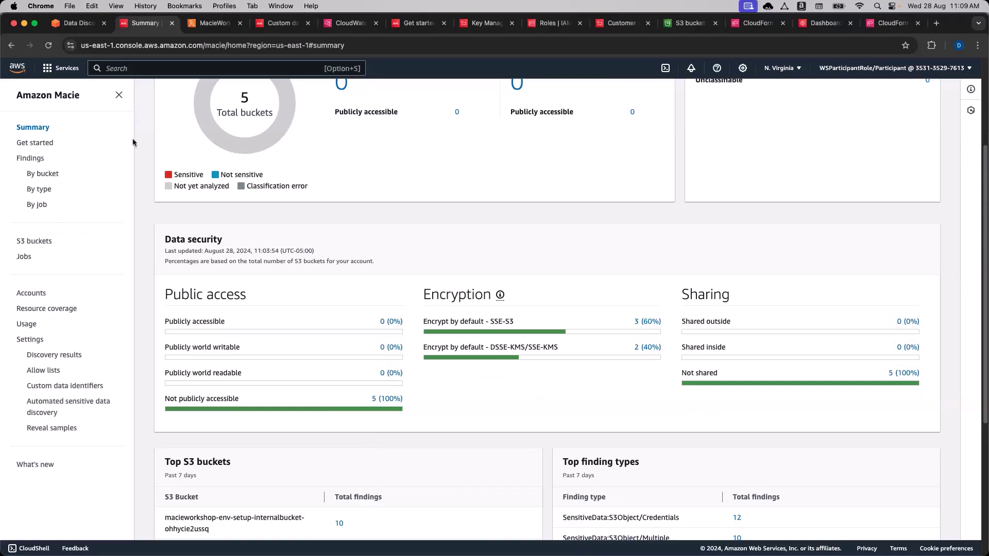
{"action": "left_click", "coordinate": [77, 23]}
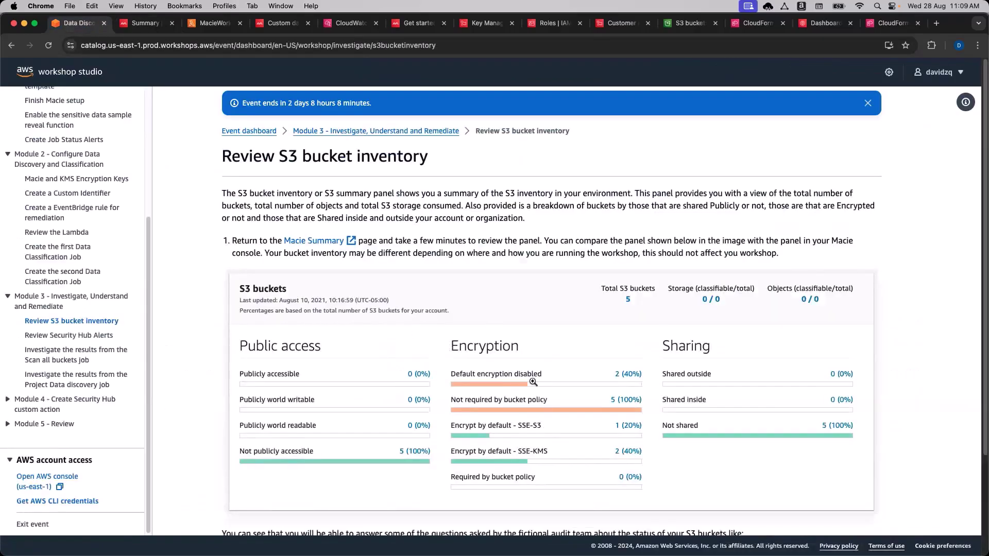
{"action": "scroll", "coordinate": [515, 417], "scroll_direction": "down", "scroll_amount": 1}
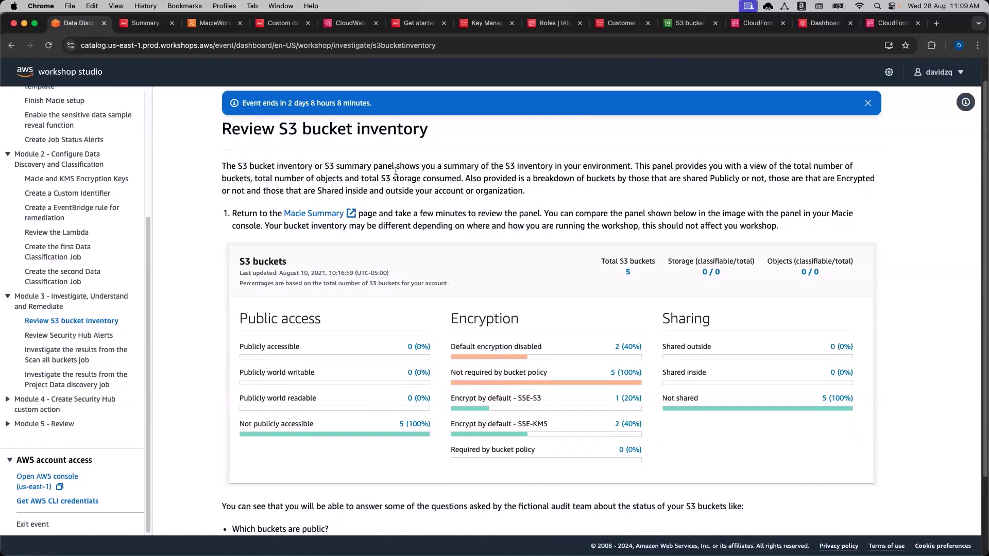
{"action": "left_click", "coordinate": [147, 23]}
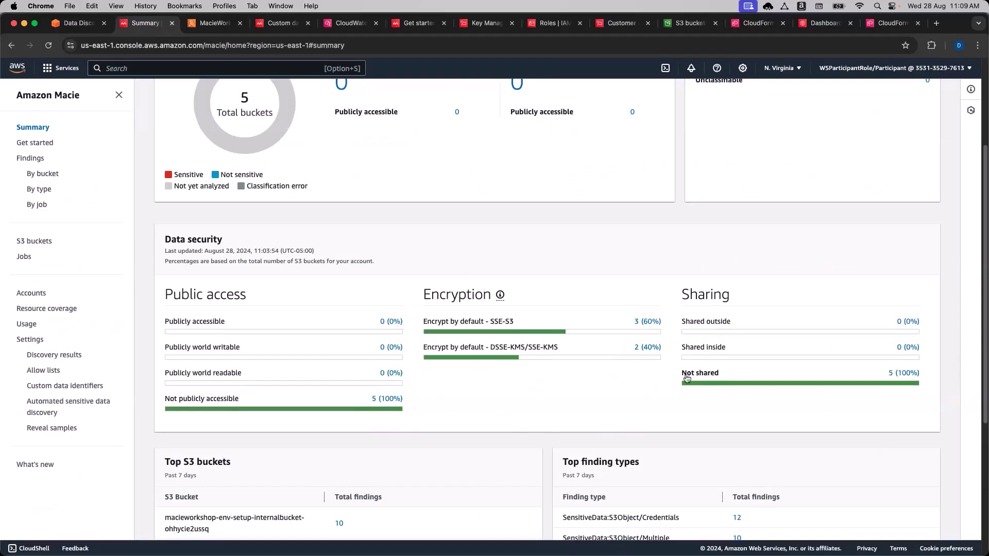
Review Top finding types and policy findings, noting Financial and S3BlockPublicAccessDisabled.
{"action": "scroll", "coordinate": [547, 446], "scroll_direction": "down", "scroll_amount": 3}
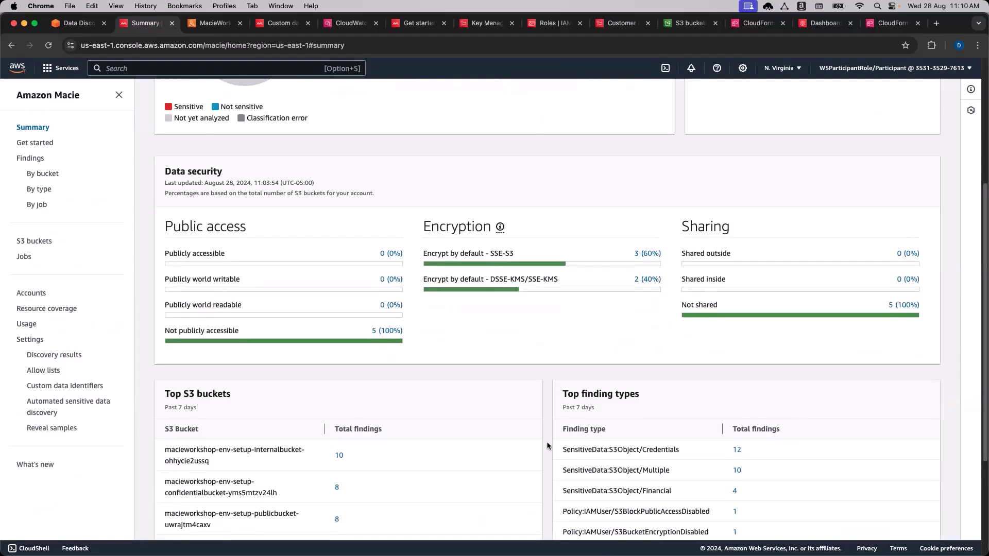
{"action": "scroll", "coordinate": [547, 446], "scroll_direction": "down", "scroll_amount": 3}
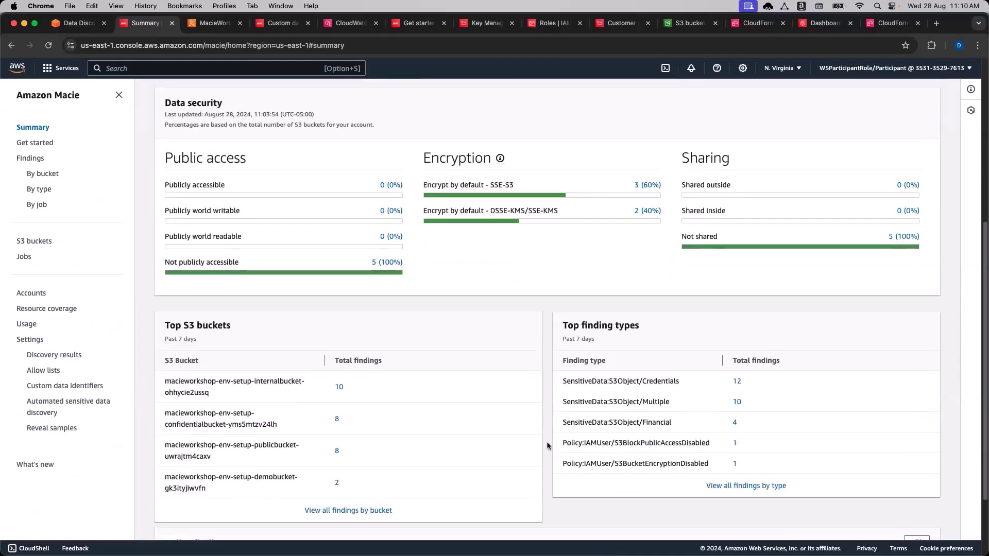
{"action": "scroll", "coordinate": [547, 446], "scroll_direction": "down", "scroll_amount": 1}
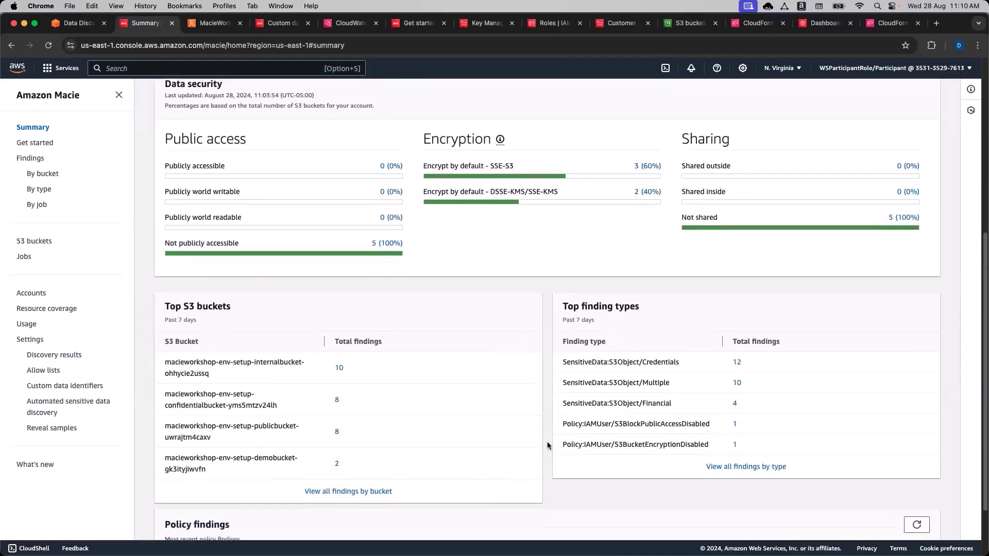
{"action": "scroll", "coordinate": [547, 446], "scroll_direction": "down", "scroll_amount": 2}
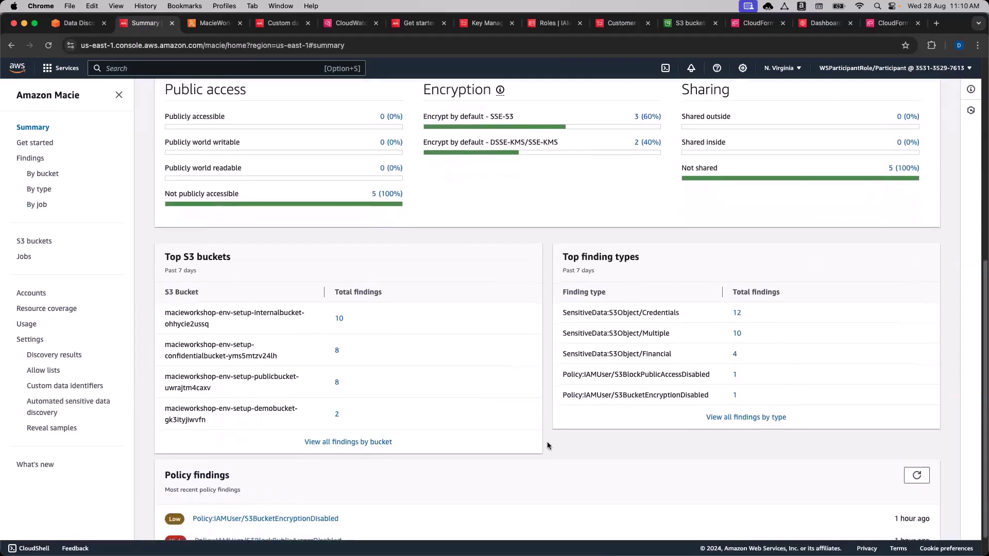
{"action": "scroll", "coordinate": [547, 446], "scroll_direction": "down", "scroll_amount": 1}
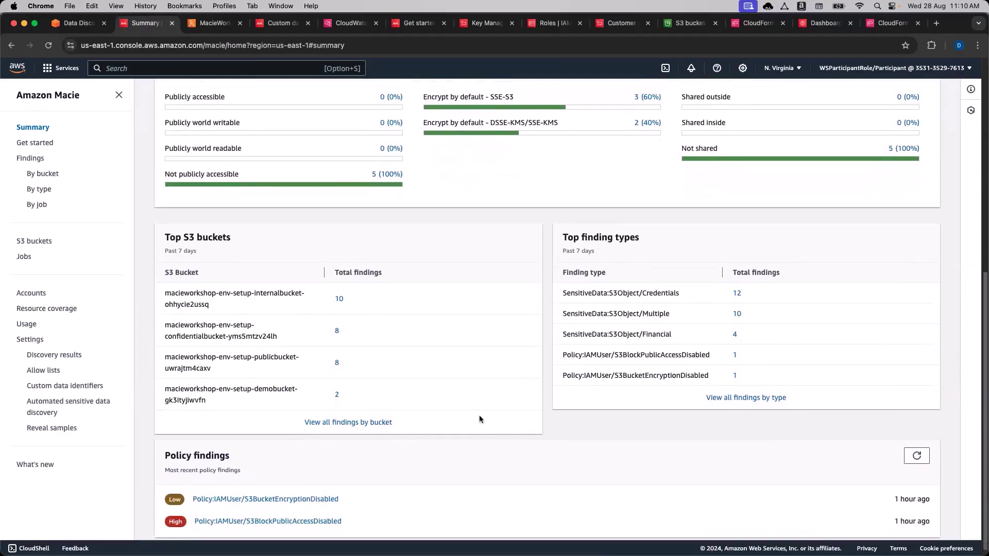
{"action": "scroll", "coordinate": [479, 419], "scroll_direction": "up", "scroll_amount": 1}
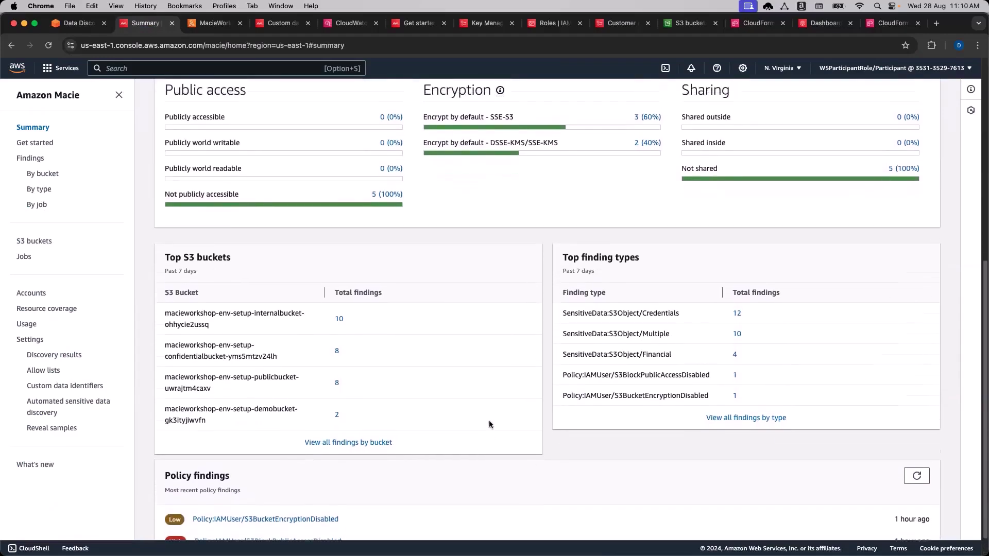
{"action": "double_click", "coordinate": [587, 257]}
{"action": "left_click", "coordinate": [587, 257]}
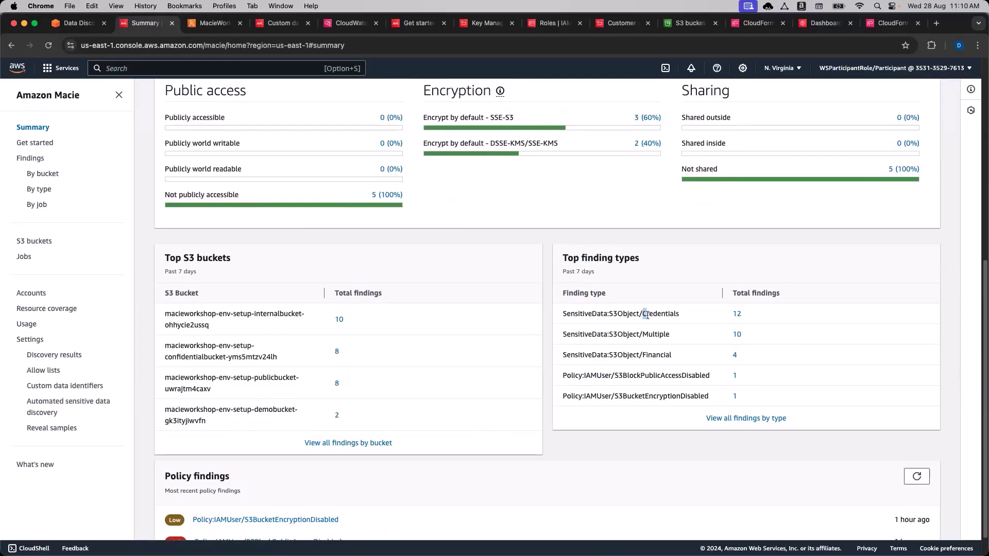
{"action": "left_click_drag", "start_coordinate": [643, 356], "coordinate": [663, 356]}
{"action": "left_click", "coordinate": [664, 355]}
{"action": "left_click_drag", "start_coordinate": [609, 376], "coordinate": [647, 377]}
{"action": "left_click", "coordinate": [636, 378]}
{"action": "left_click", "coordinate": [652, 376]}
{"action": "double_click", "coordinate": [664, 376]}
{"action": "left_click", "coordinate": [661, 377]}
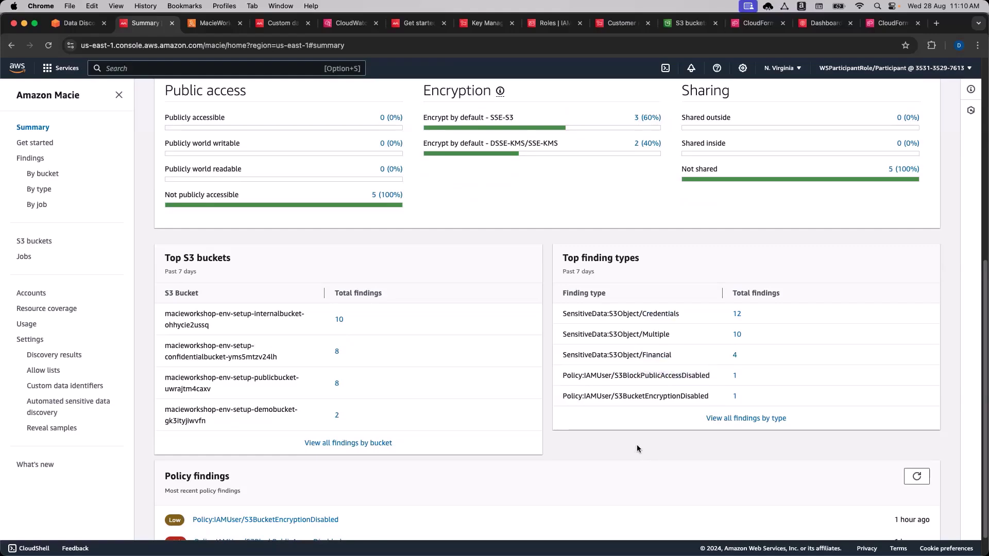
{"action": "scroll", "coordinate": [342, 496], "scroll_direction": "down", "scroll_amount": 1}
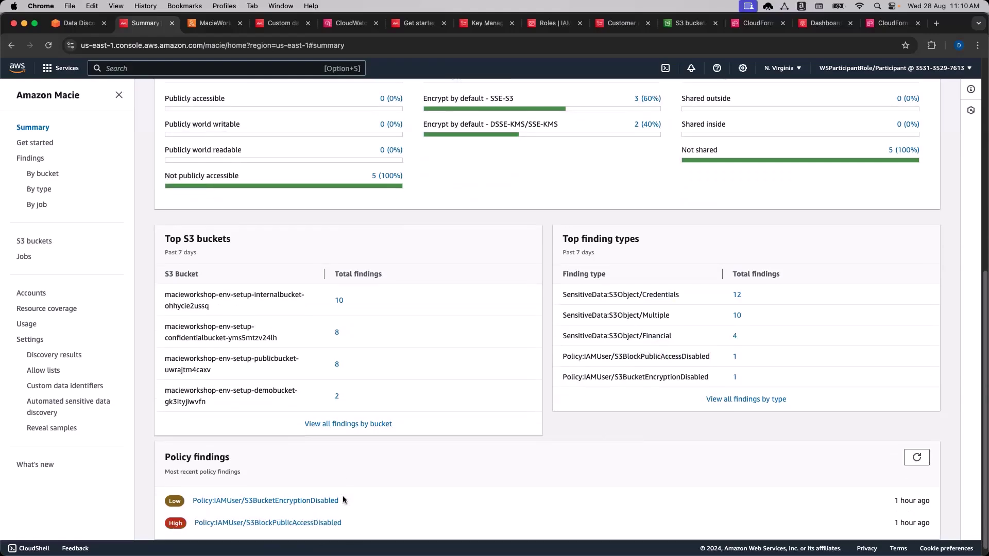
View the S3BucketEncryptionDisabled policy finding details, then go back to the workshop inventory guide.
{"action": "left_click", "coordinate": [330, 500]}
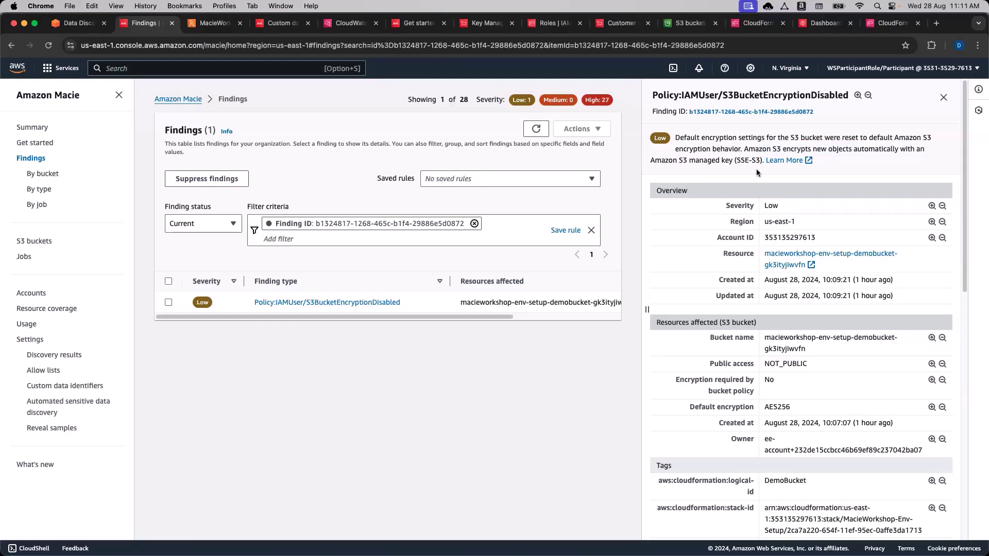
{"action": "left_click", "coordinate": [77, 23]}
{"action": "scroll", "coordinate": [174, 328], "scroll_direction": "down", "scroll_amount": 5}
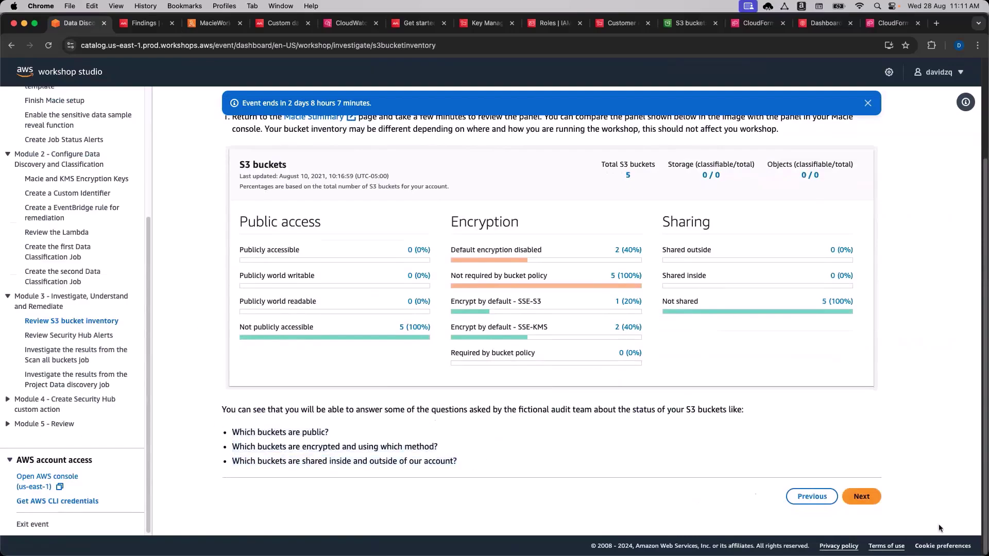
Advance to Review Security Hub Alerts and open the linked Security Hub console tab.
{"action": "left_click", "coordinate": [862, 499]}
{"action": "scroll", "coordinate": [517, 317], "scroll_direction": "down", "scroll_amount": 1}
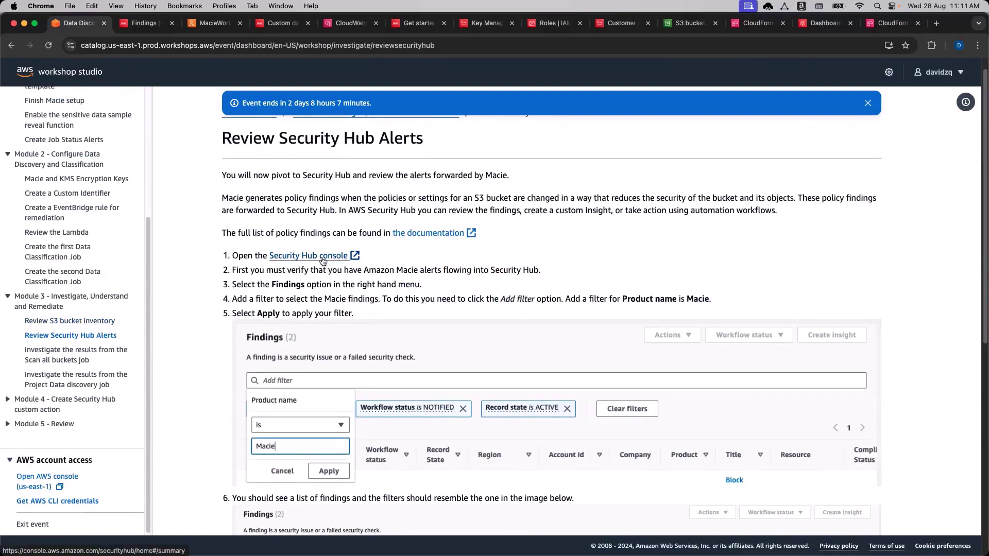
{"action": "left_click", "coordinate": [322, 261]}
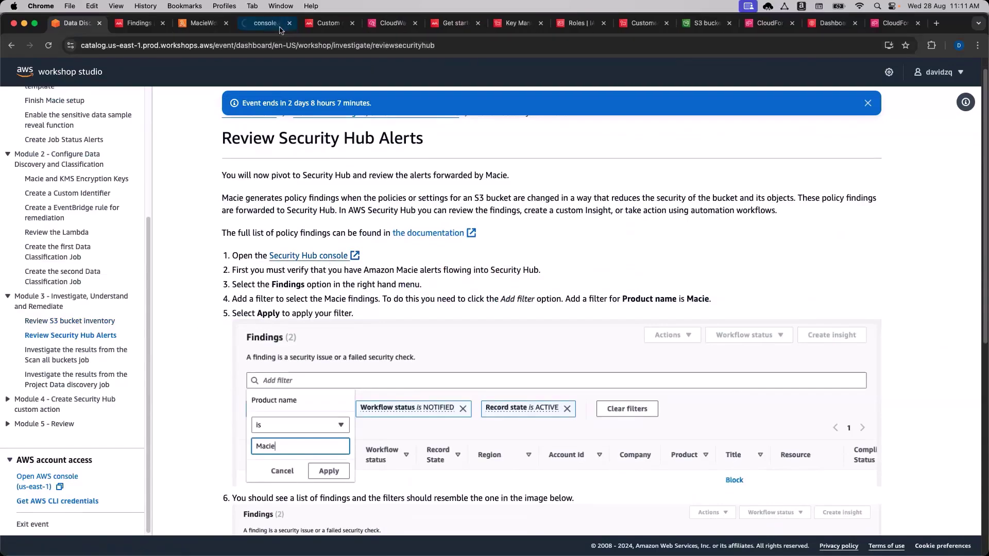
{"action": "left_click", "coordinate": [149, 29]}
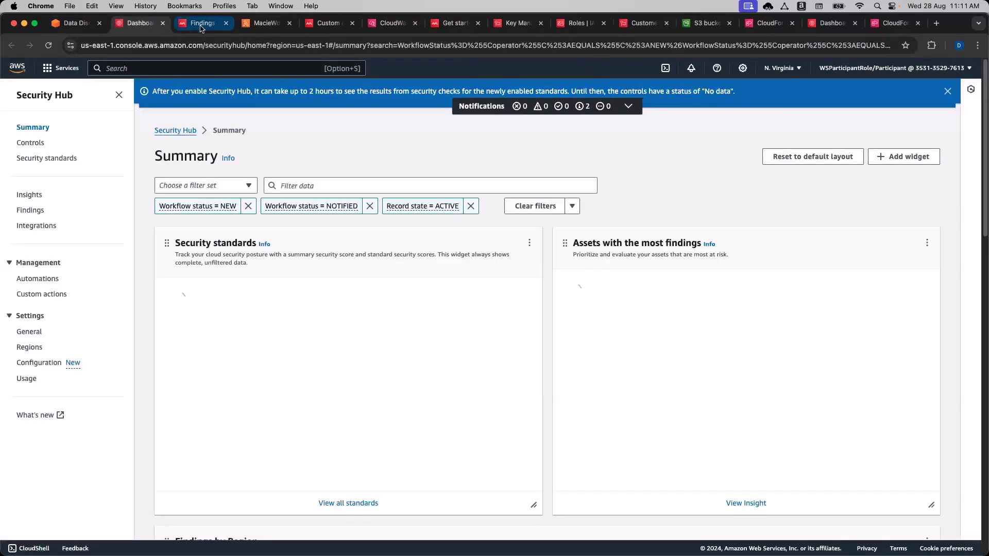
Close the leftover Lambda and other console pages, leaving the Macie and Security Hub pages open.
{"action": "left_click", "coordinate": [201, 23]}
{"action": "left_click", "coordinate": [264, 23]}
{"action": "left_click", "coordinate": [289, 23]}
{"action": "left_click", "coordinate": [288, 23]}
{"action": "left_click", "coordinate": [289, 23]}
{"action": "left_click", "coordinate": [289, 23]}
{"action": "left_click", "coordinate": [289, 23]}
{"action": "left_click", "coordinate": [289, 22]}
{"action": "left_click", "coordinate": [289, 22]}
{"action": "left_click", "coordinate": [289, 23]}
{"action": "left_click", "coordinate": [289, 23]}
{"action": "left_click", "coordinate": [289, 22]}
{"action": "left_click", "coordinate": [288, 23]}
On the Security Hub Summary dashboard, review Security standards PCI DSS v3.2.1, CIS v3.0.0 and CIS v1.4.0.
{"action": "left_click", "coordinate": [170, 22]}
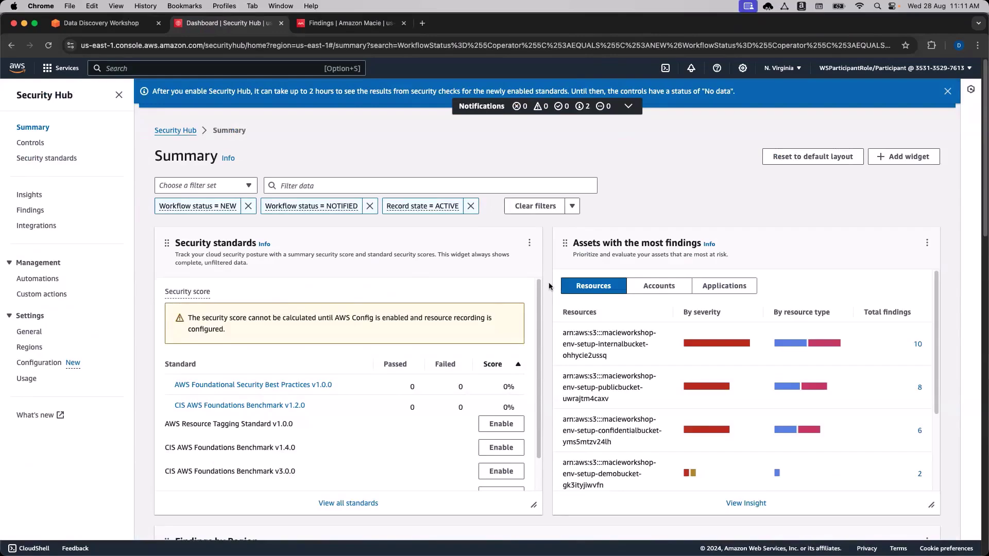
{"action": "scroll", "coordinate": [536, 391], "scroll_direction": "down", "scroll_amount": 2}
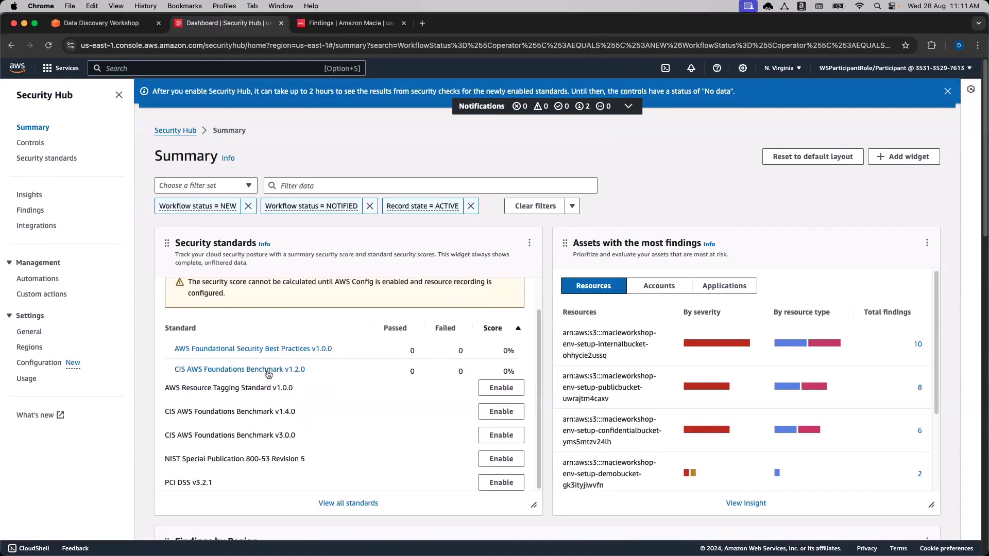
{"action": "left_click_drag", "start_coordinate": [190, 244], "coordinate": [235, 242]}
{"action": "left_click", "coordinate": [235, 242]}
{"action": "left_click_drag", "start_coordinate": [202, 483], "coordinate": [169, 484]}
{"action": "left_click", "coordinate": [168, 484]}
{"action": "triple_click", "coordinate": [168, 484]}
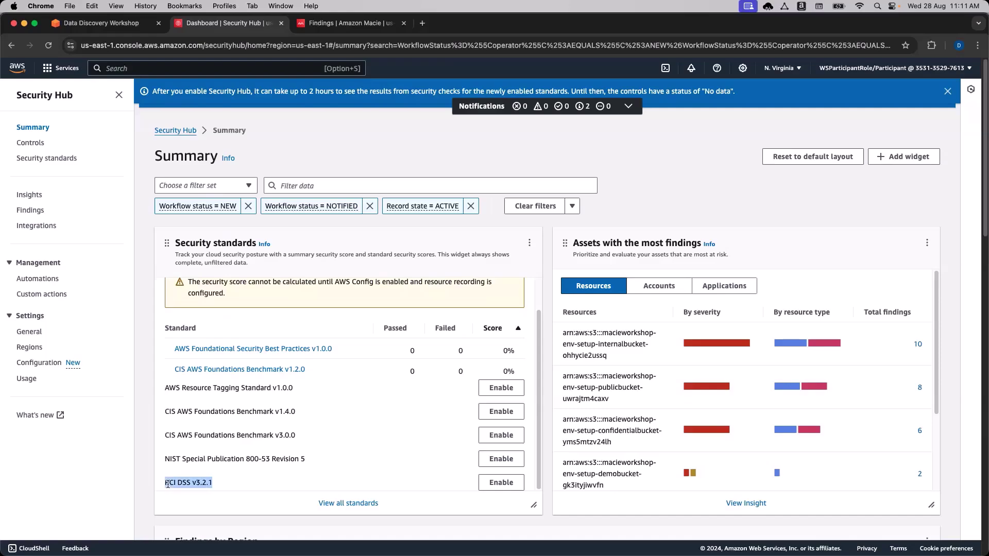
{"action": "left_click", "coordinate": [173, 459]}
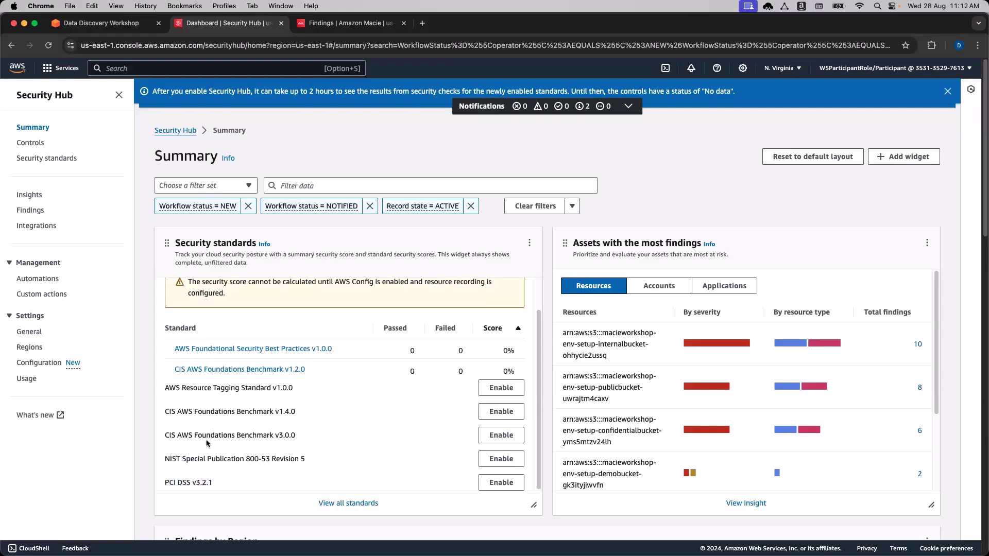
{"action": "left_click_drag", "start_coordinate": [186, 437], "coordinate": [264, 413]}
{"action": "left_click", "coordinate": [238, 437]}
{"action": "left_click", "coordinate": [264, 414]}
Show the Security Hub findings list and note the us-east-1 region of the Macie findings.
{"action": "left_click", "coordinate": [30, 210]}
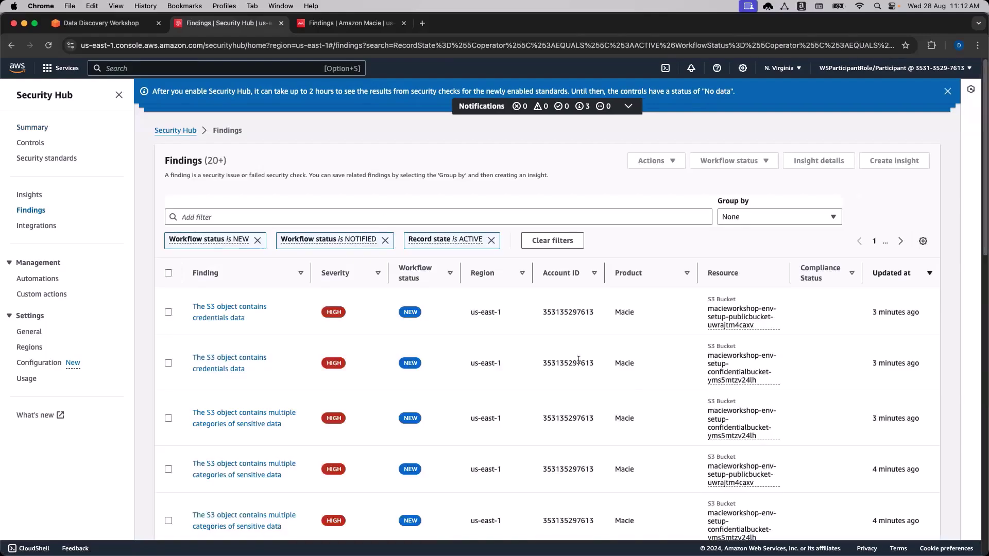
{"action": "scroll", "coordinate": [608, 371], "scroll_direction": "down", "scroll_amount": 1}
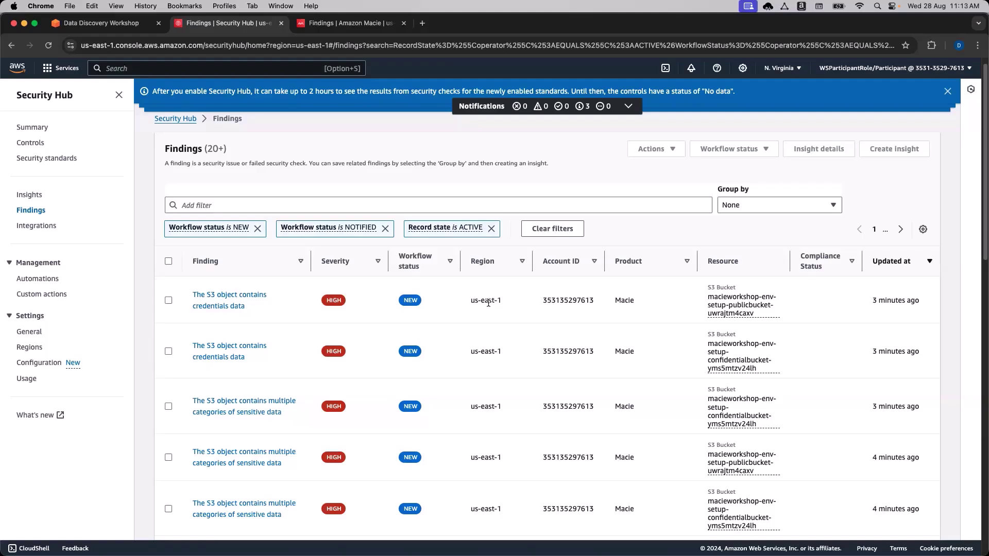
{"action": "double_click", "coordinate": [488, 302]}
{"action": "left_click", "coordinate": [498, 301]}
Replace the default status filters with a single 'Product name is Macie' filter.
{"action": "left_click", "coordinate": [367, 209]}
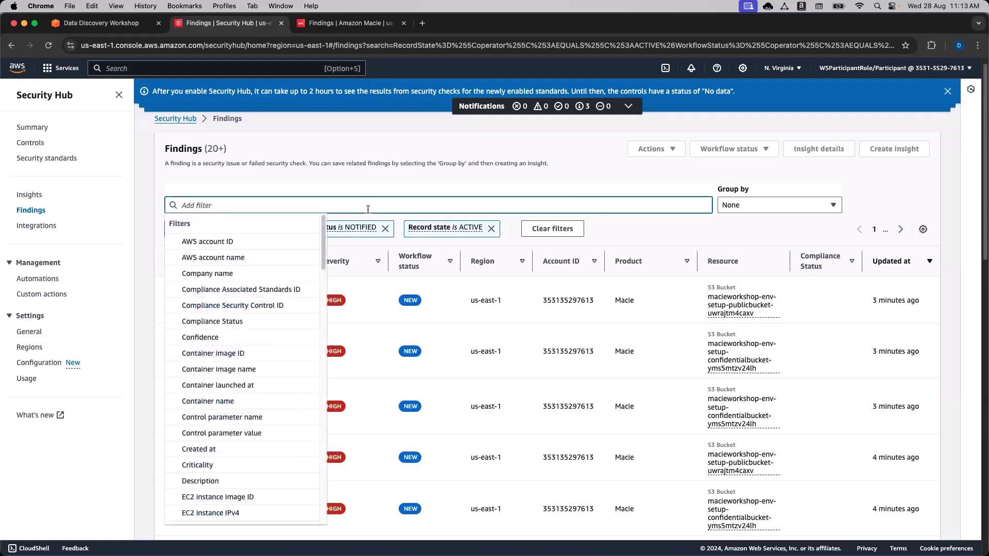
{"action": "type", "text": "Pro"}
{"action": "key", "text": "Escape"}
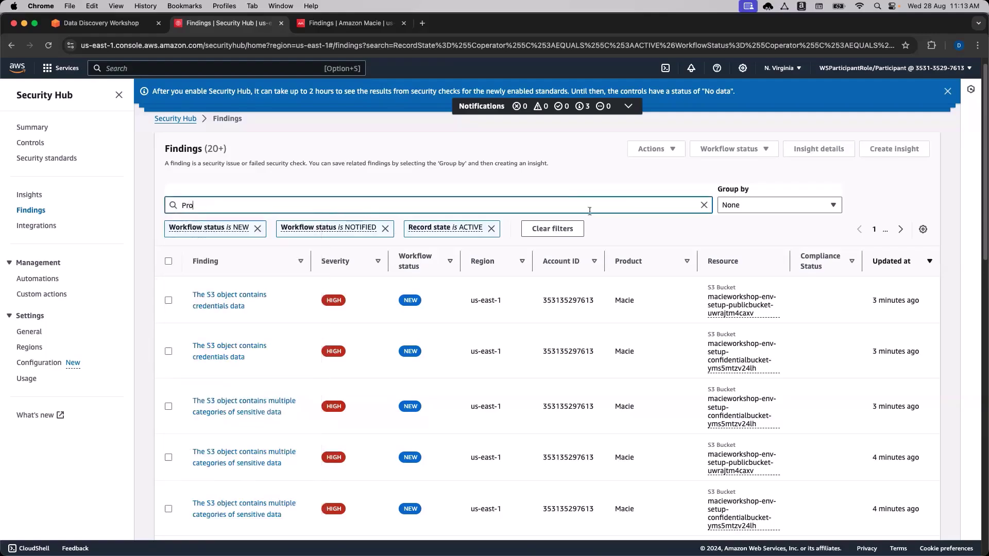
{"action": "left_click", "coordinate": [558, 229]}
{"action": "left_click", "coordinate": [509, 217]}
{"action": "type", "text": "d"}
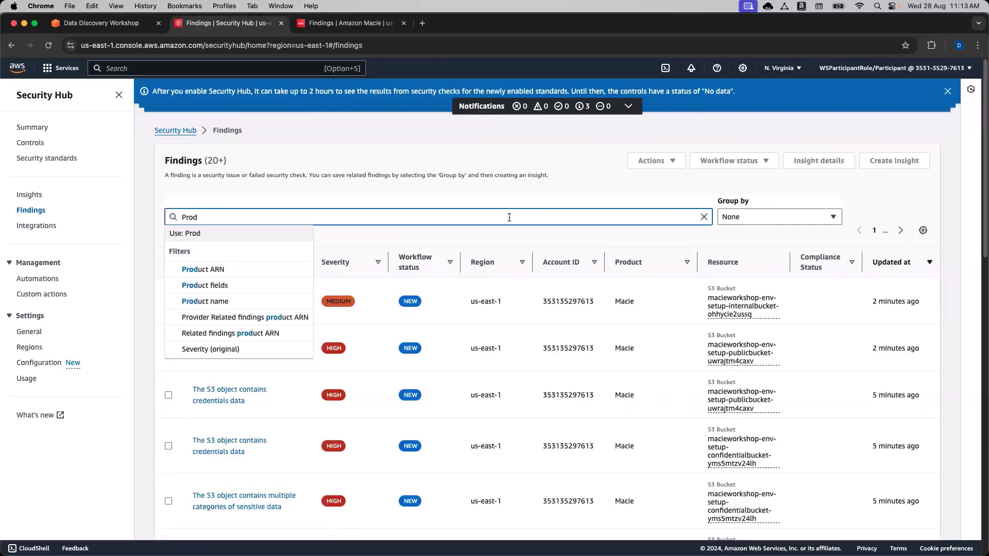
{"action": "left_click", "coordinate": [259, 303]}
{"action": "type", "text": "Macie"}
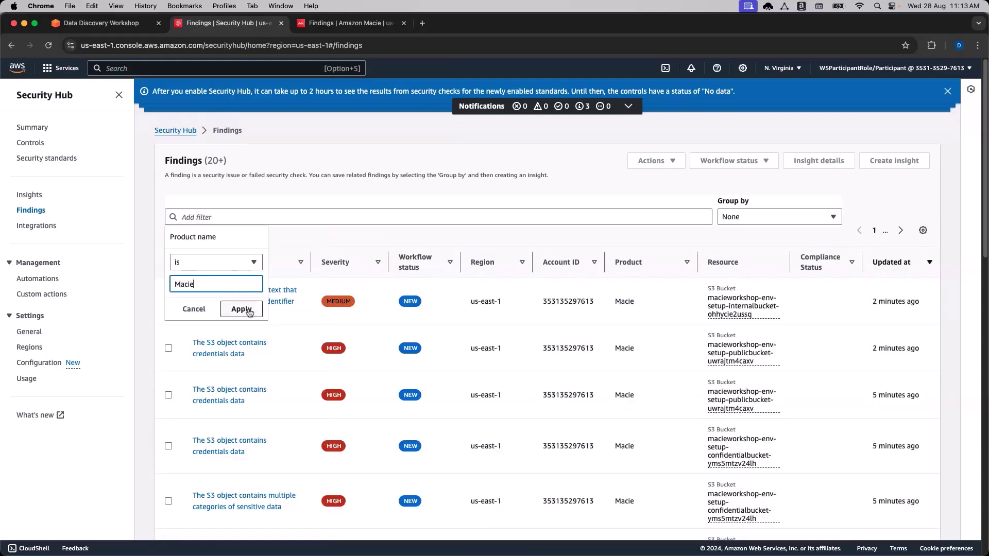
{"action": "left_click", "coordinate": [242, 309]}
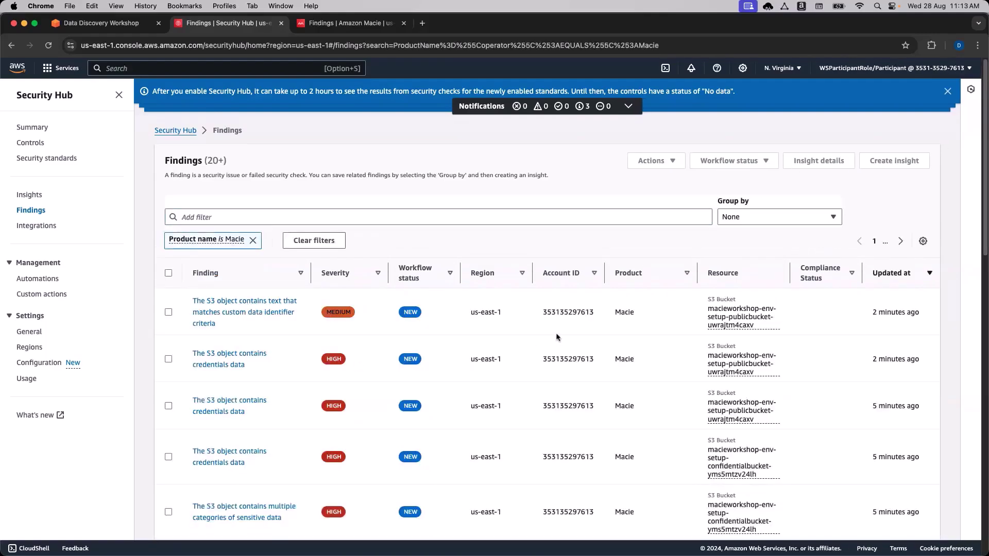
{"action": "scroll", "coordinate": [556, 337], "scroll_direction": "down", "scroll_amount": 1}
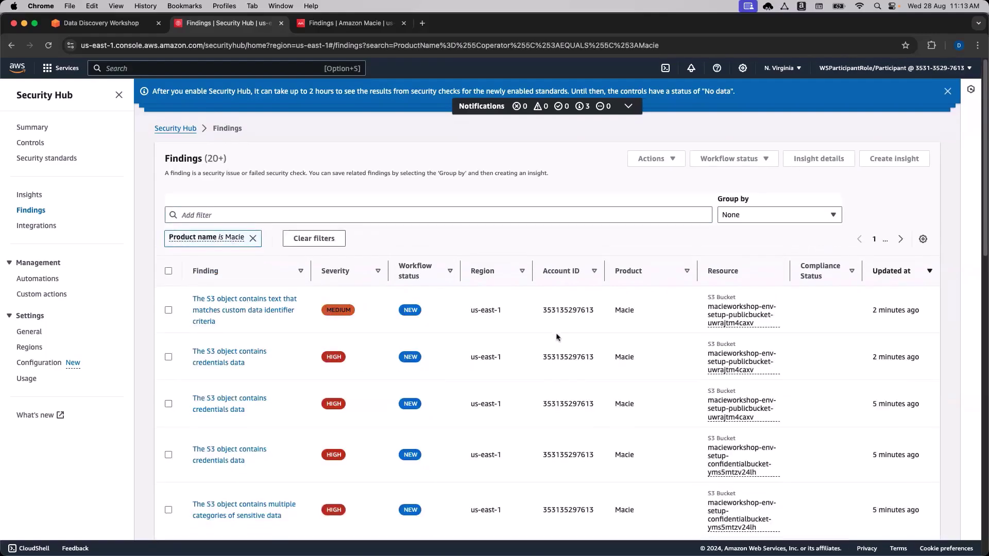
Check the table preferences, then point out Macie as the product of the first, third and fourth findings.
{"action": "left_click", "coordinate": [922, 237]}
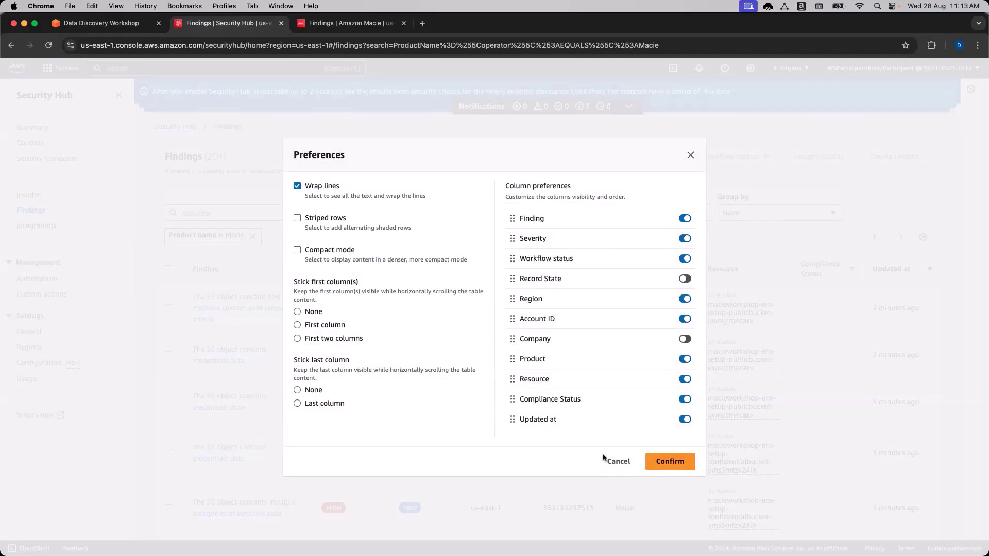
{"action": "left_click", "coordinate": [620, 462]}
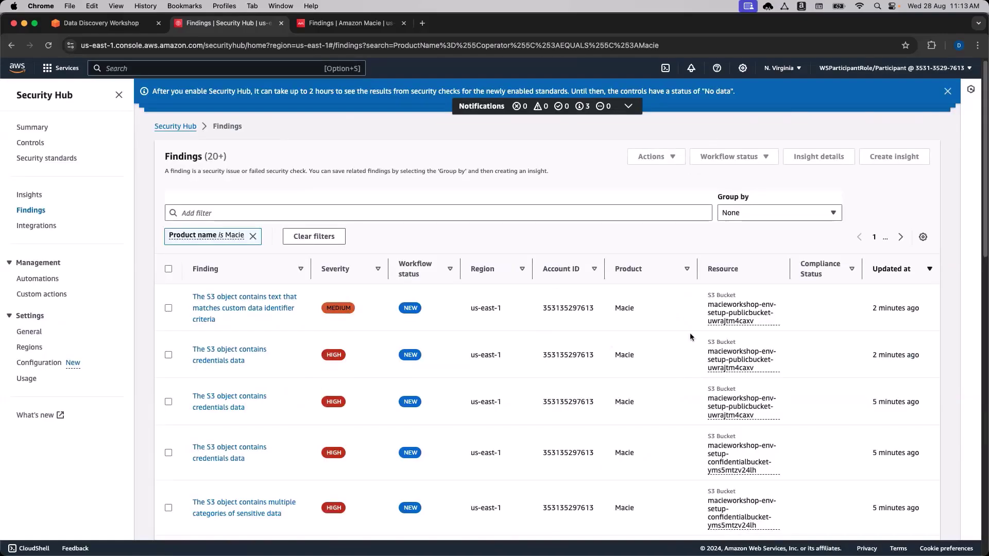
{"action": "scroll", "coordinate": [610, 344], "scroll_direction": "down", "scroll_amount": 1}
{"action": "scroll", "coordinate": [611, 346], "scroll_direction": "down", "scroll_amount": 1}
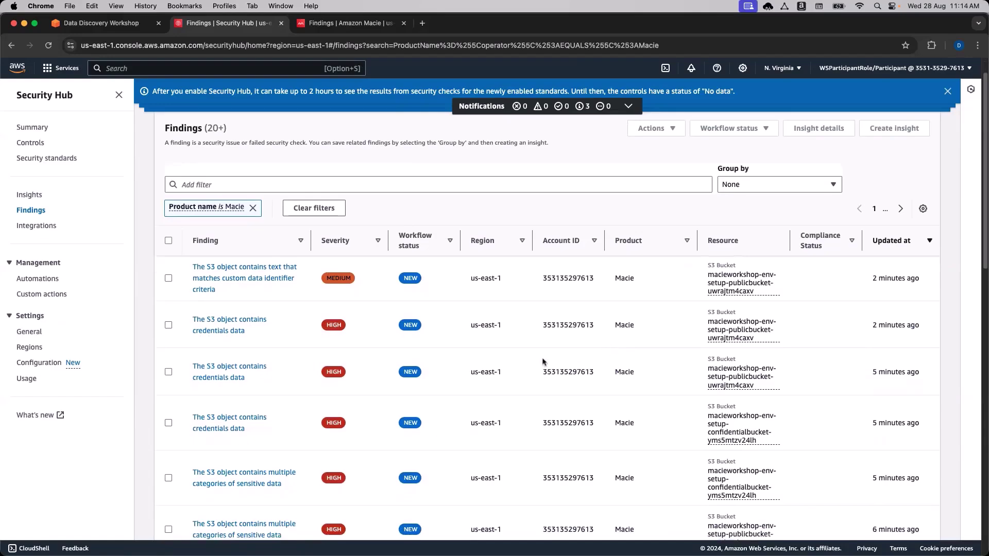
{"action": "double_click", "coordinate": [636, 279]}
{"action": "double_click", "coordinate": [629, 371]}
{"action": "double_click", "coordinate": [637, 422]}
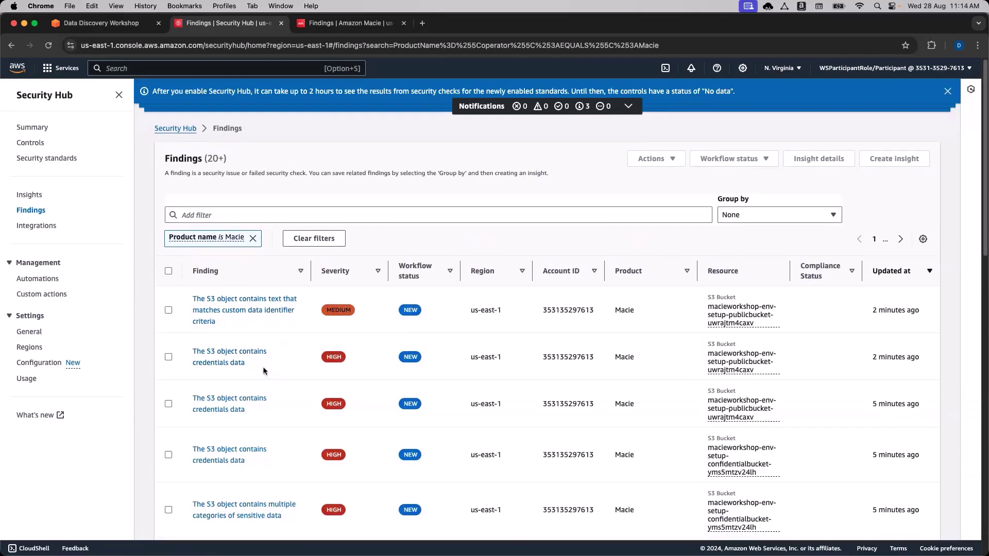
Show the details of the medium-severity custom data identifier finding and review them.
{"action": "scroll", "coordinate": [267, 371], "scroll_direction": "down", "scroll_amount": 1}
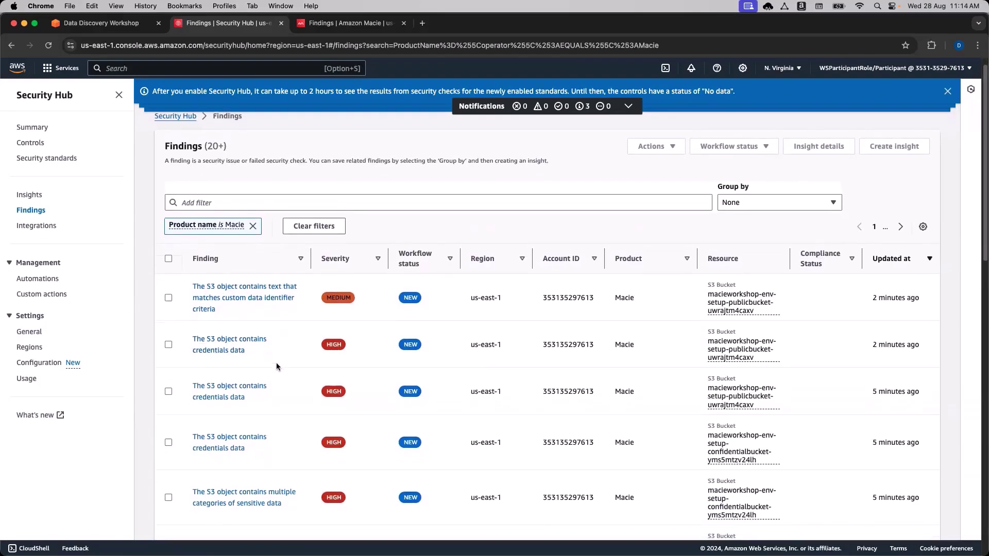
{"action": "scroll", "coordinate": [276, 363], "scroll_direction": "down", "scroll_amount": 1}
{"action": "scroll", "coordinate": [278, 368], "scroll_direction": "up", "scroll_amount": 2}
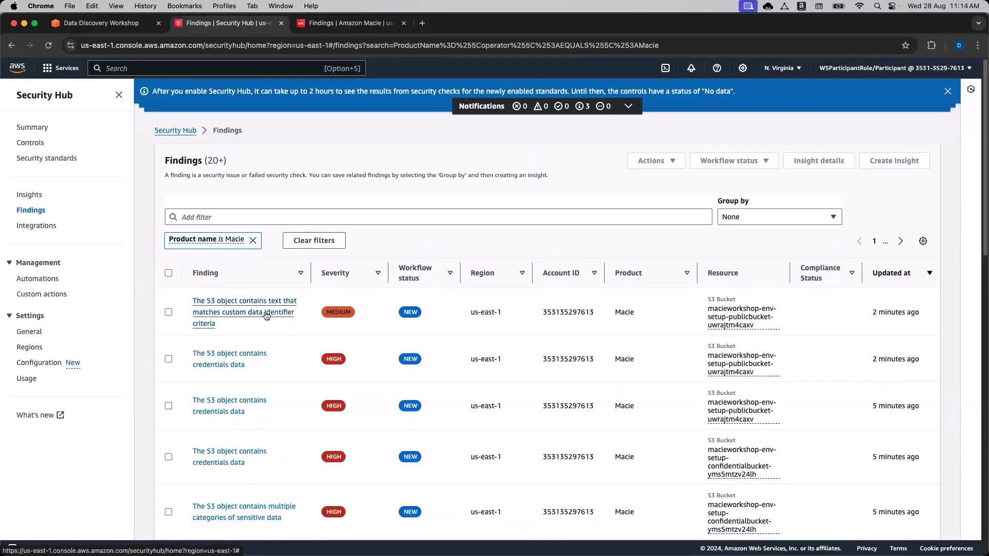
{"action": "left_click", "coordinate": [251, 315]}
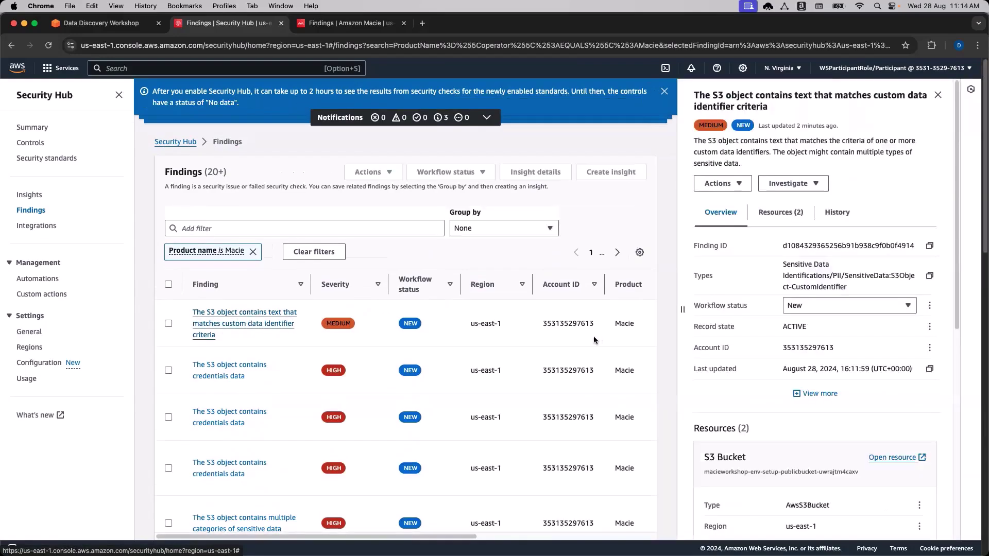
{"action": "scroll", "coordinate": [726, 338], "scroll_direction": "down", "scroll_amount": 5}
{"action": "scroll", "coordinate": [726, 341], "scroll_direction": "down", "scroll_amount": 2}
{"action": "scroll", "coordinate": [727, 341], "scroll_direction": "up", "scroll_amount": 3}
{"action": "scroll", "coordinate": [728, 341], "scroll_direction": "up", "scroll_amount": 1}
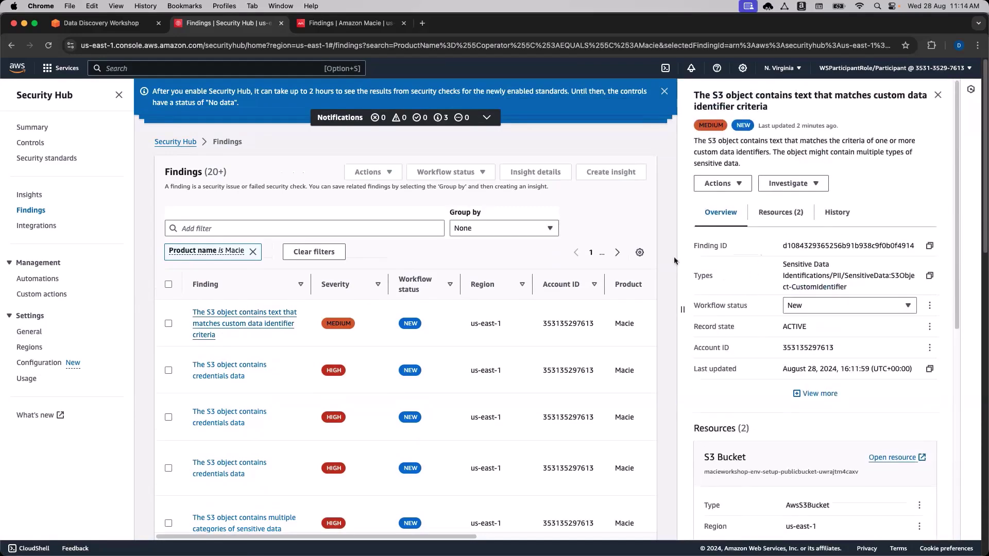
Return to the Review Security Hub Alerts instructions and read down to the default-encryption step.
{"action": "left_click", "coordinate": [105, 24]}
{"action": "scroll", "coordinate": [218, 320], "scroll_direction": "down", "scroll_amount": 5}
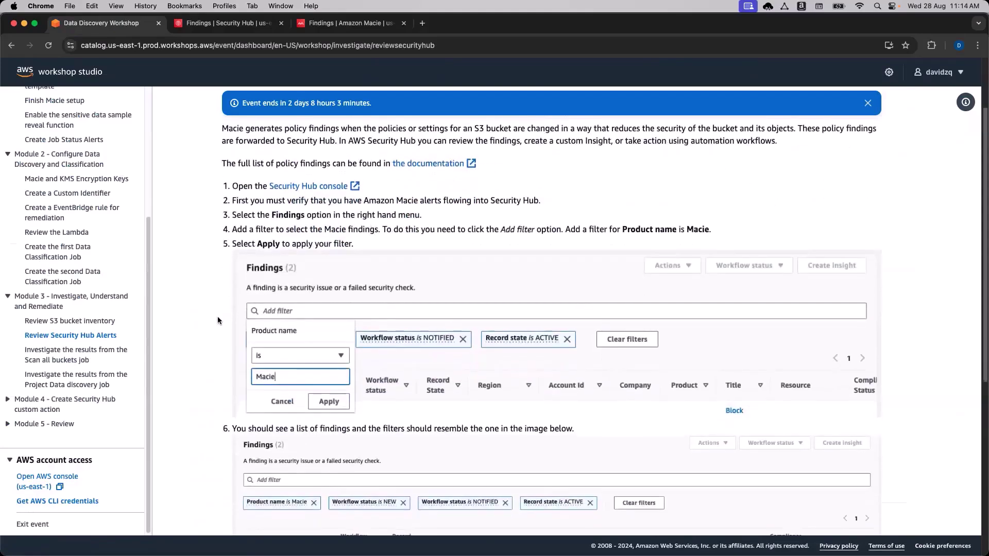
{"action": "scroll", "coordinate": [218, 320], "scroll_direction": "down", "scroll_amount": 1}
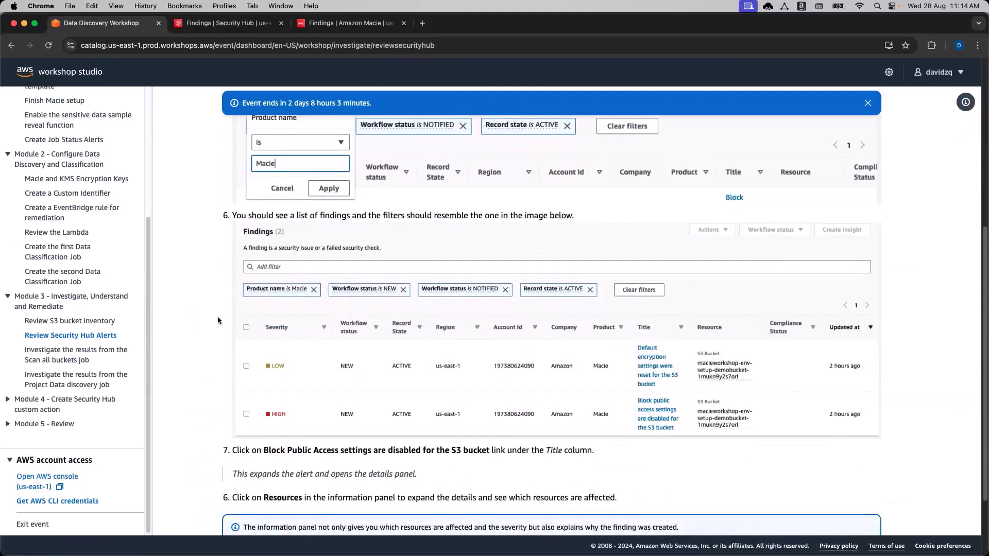
{"action": "scroll", "coordinate": [217, 320], "scroll_direction": "down", "scroll_amount": 1}
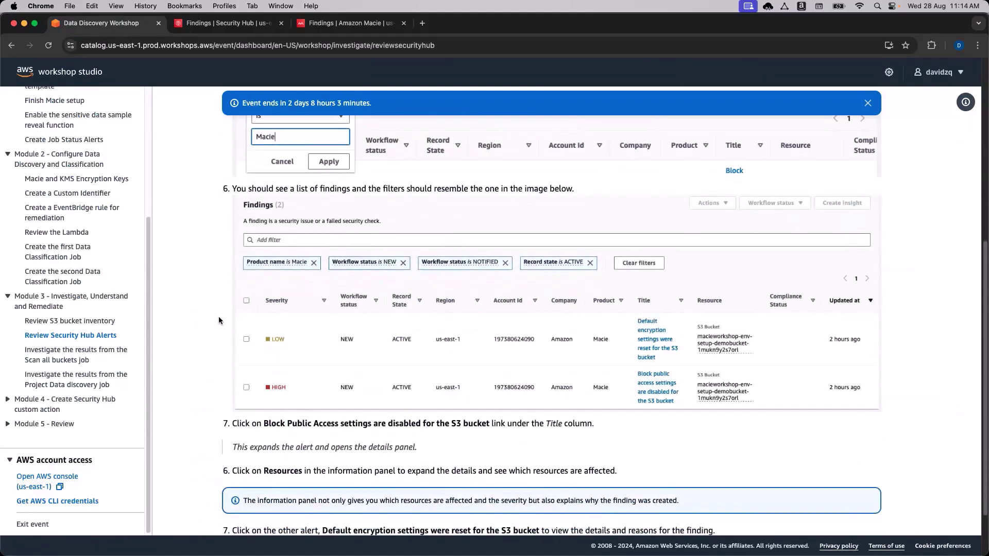
{"action": "scroll", "coordinate": [219, 320], "scroll_direction": "down", "scroll_amount": 2}
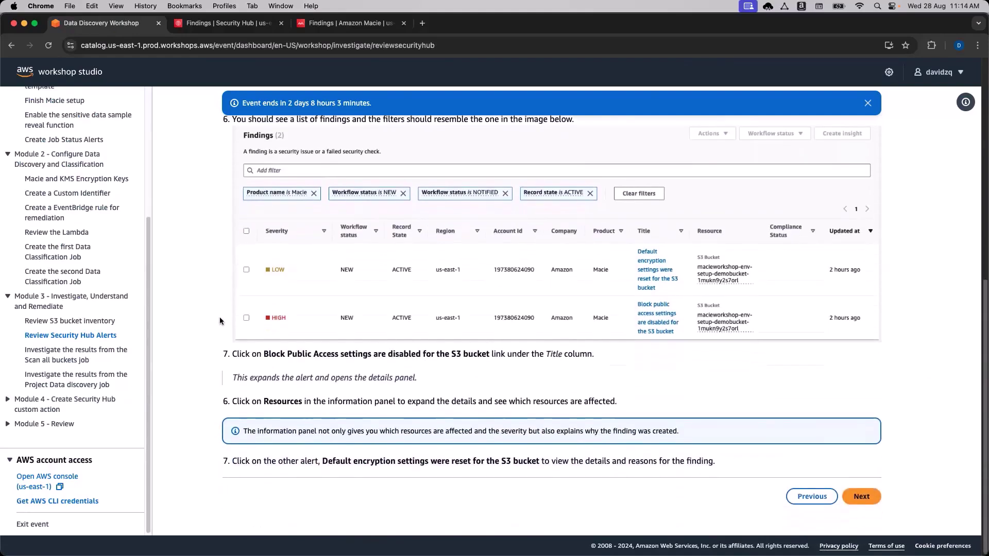
Scroll through the Macie-filtered Security Hub findings for credentials and sensitive-data results, then back up.
{"action": "left_click", "coordinate": [212, 25]}
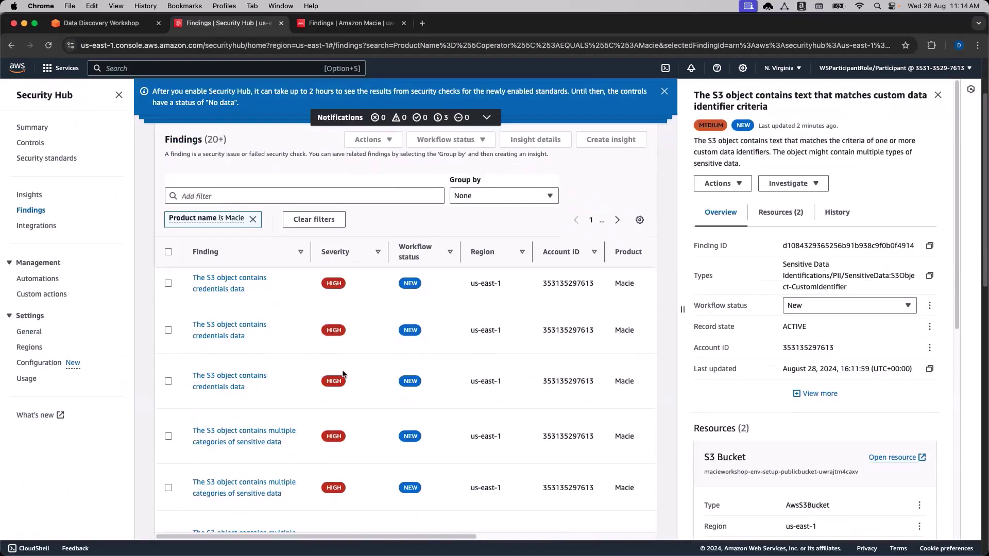
{"action": "scroll", "coordinate": [426, 391], "scroll_direction": "down", "scroll_amount": 3}
{"action": "scroll", "coordinate": [499, 397], "scroll_direction": "down", "scroll_amount": 5}
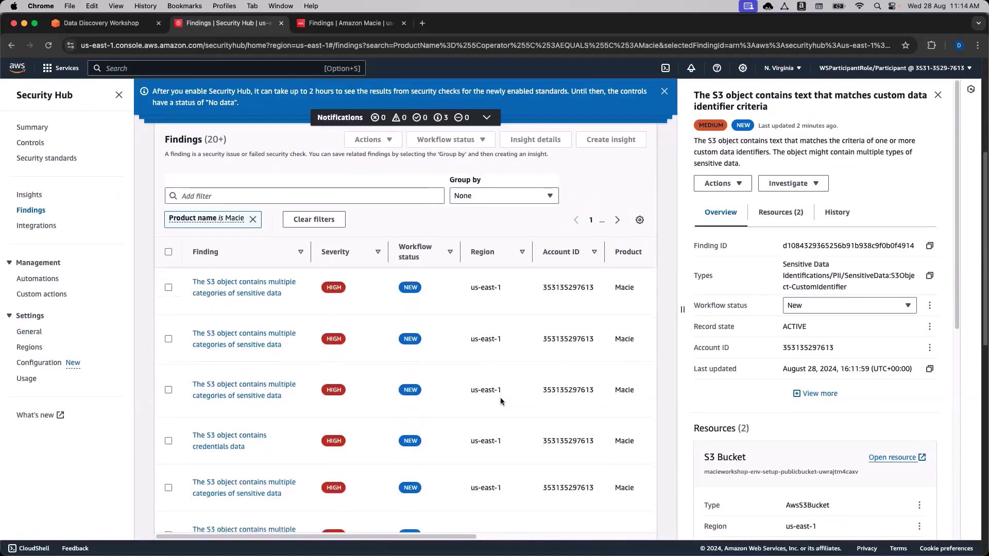
{"action": "scroll", "coordinate": [500, 400], "scroll_direction": "down", "scroll_amount": 1}
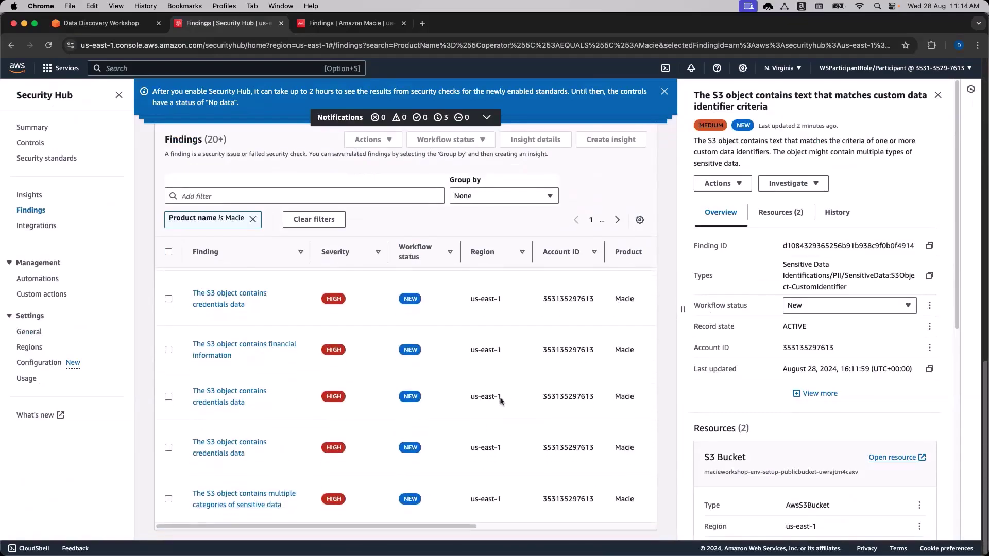
{"action": "scroll", "coordinate": [500, 401], "scroll_direction": "up", "scroll_amount": 10}
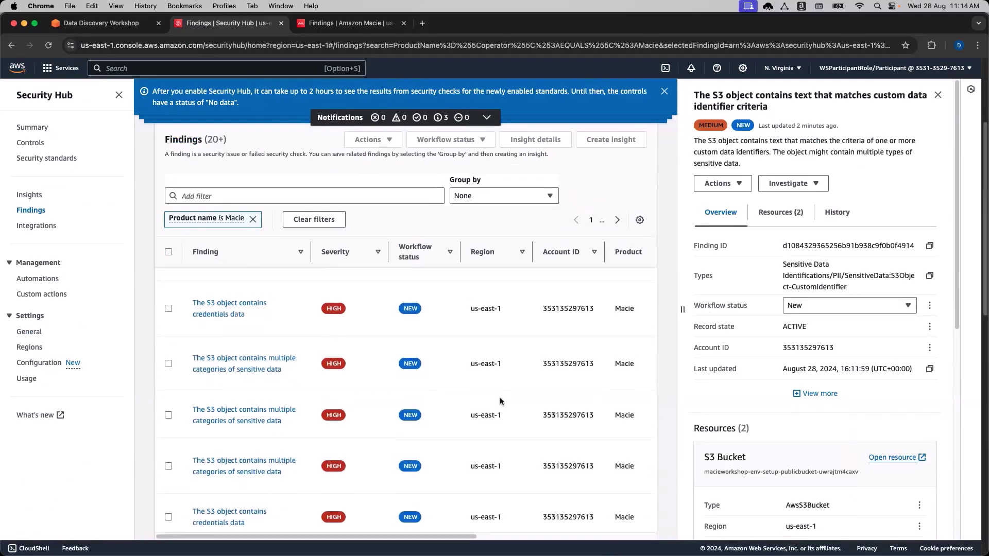
Advance to the 'Investigate the results from the Scan all buckets job' page and read its instructions.
{"action": "left_click", "coordinate": [121, 29]}
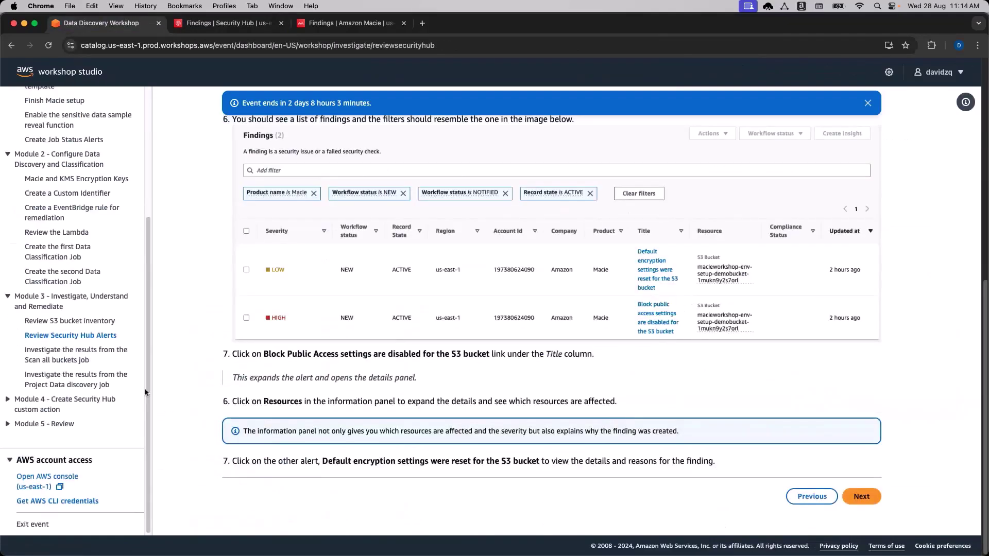
{"action": "scroll", "coordinate": [148, 393], "scroll_direction": "down", "scroll_amount": 1}
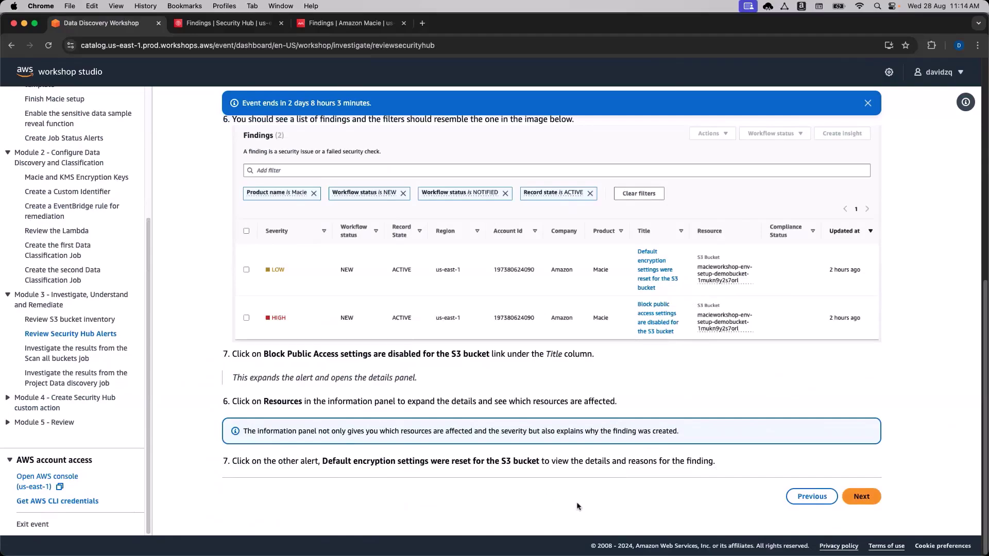
{"action": "left_click", "coordinate": [860, 495]}
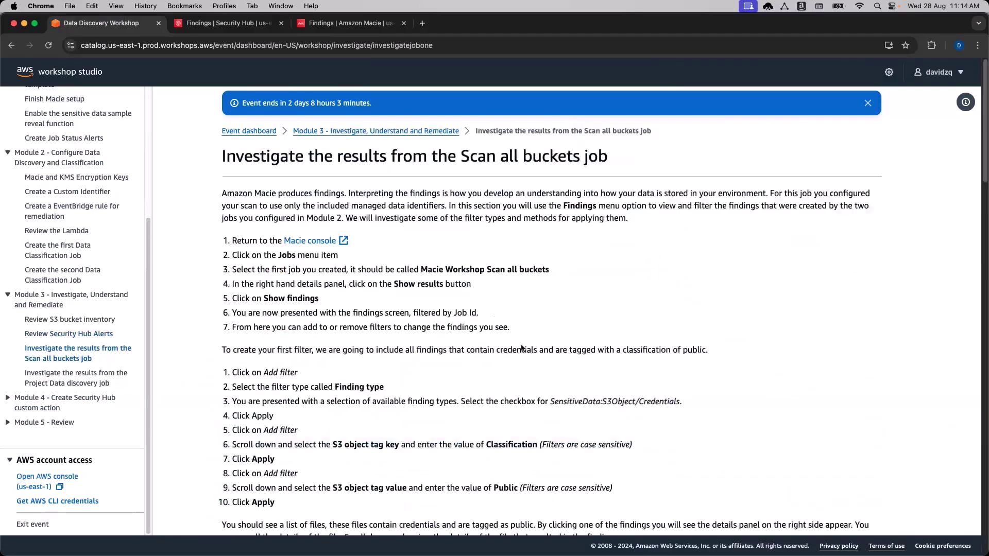
{"action": "scroll", "coordinate": [525, 335], "scroll_direction": "down", "scroll_amount": 1}
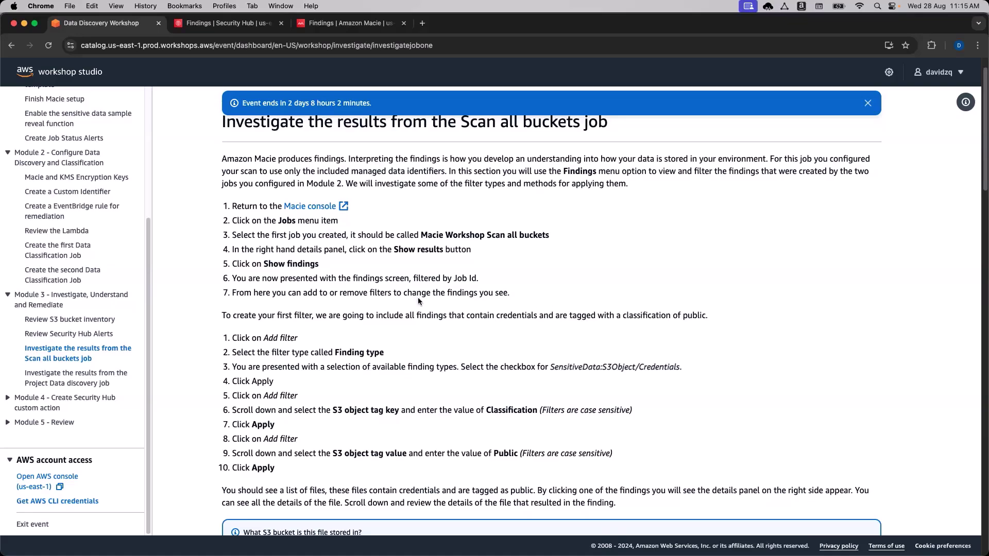
{"action": "scroll", "coordinate": [405, 294], "scroll_direction": "down", "scroll_amount": 1}
{"action": "scroll", "coordinate": [405, 294], "scroll_direction": "up", "scroll_amount": 1}
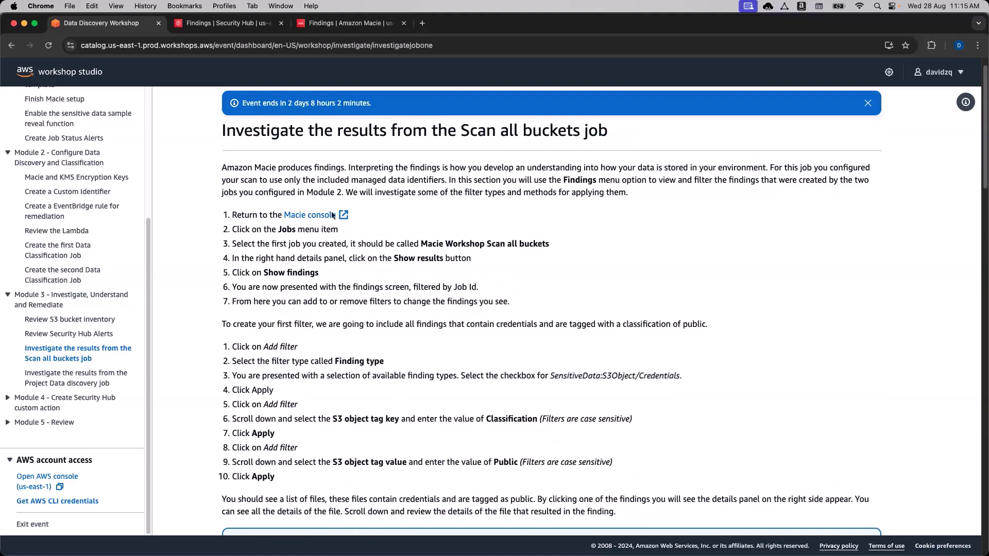
Open the Macie console in a new tab placed beside the workshop tab.
{"action": "left_click", "coordinate": [308, 215]}
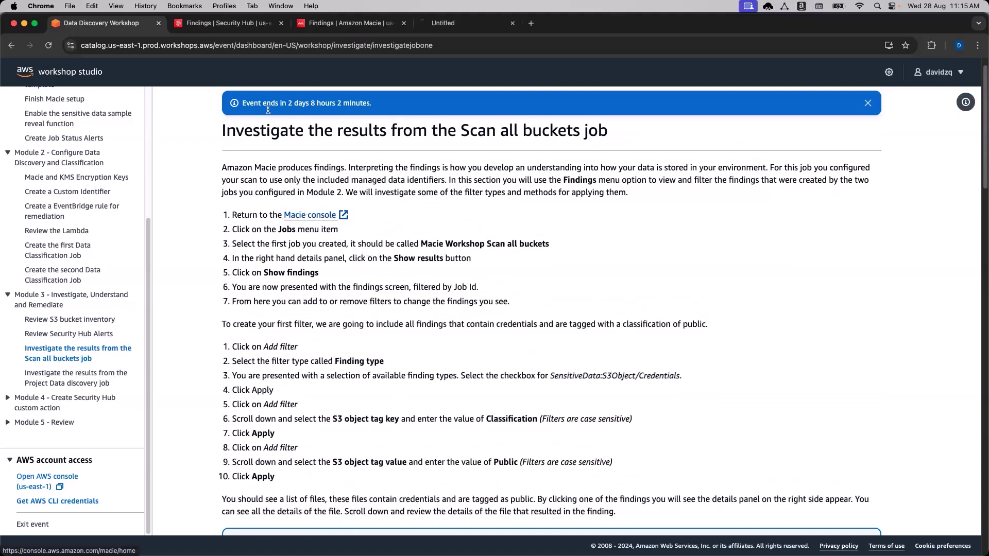
{"action": "left_click_drag", "start_coordinate": [311, 258], "coordinate": [231, 258]}
{"action": "left_click", "coordinate": [304, 214]}
{"action": "left_click_drag", "start_coordinate": [594, 23], "coordinate": [226, 23]}
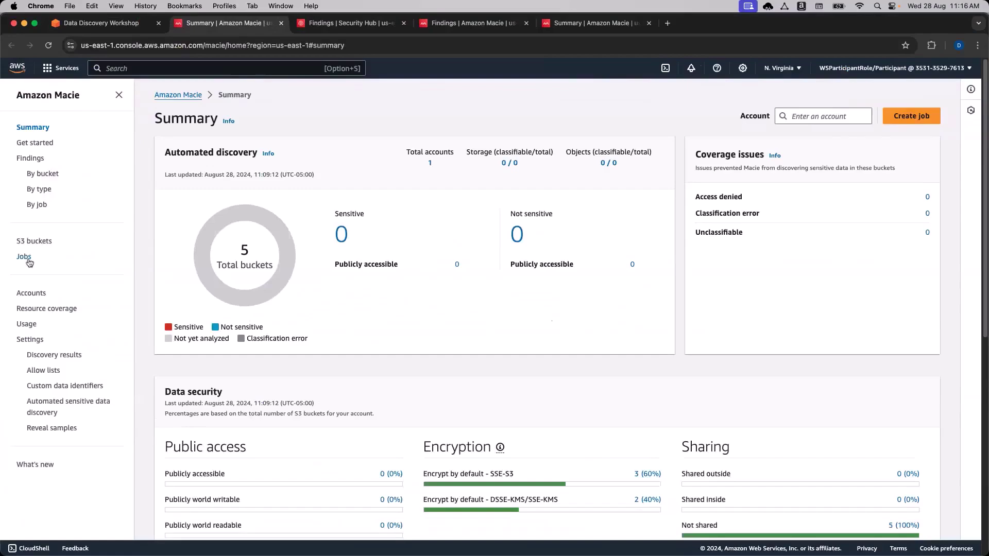
Show the findings of the Macie Workshop Scan all buckets job from its job details.
{"action": "left_click", "coordinate": [26, 260]}
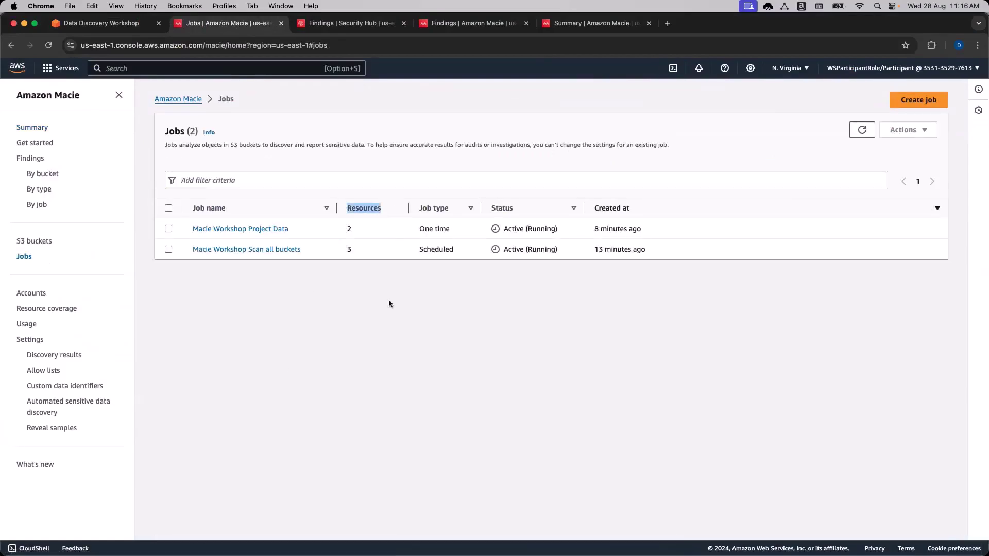
{"action": "left_click_drag", "start_coordinate": [334, 203], "coordinate": [389, 207]}
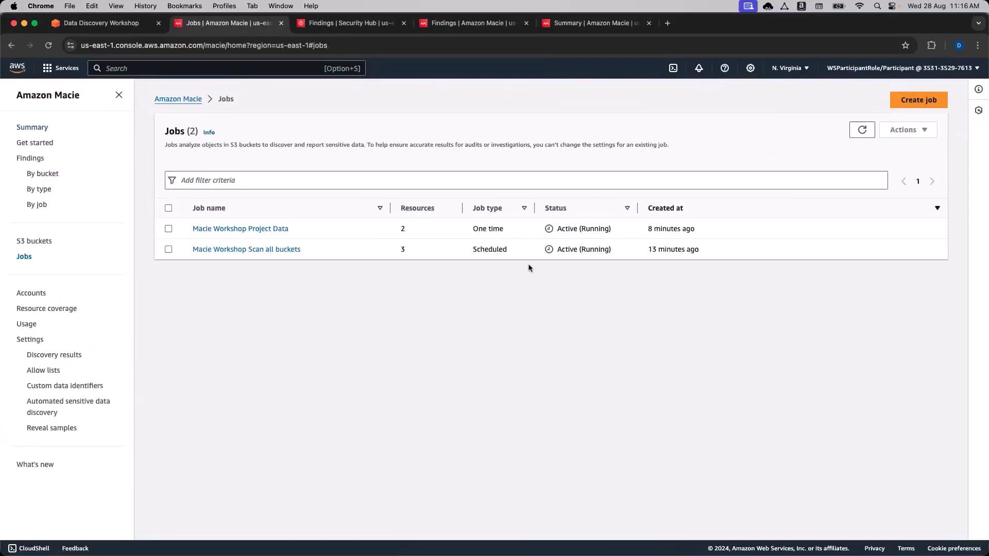
{"action": "left_click", "coordinate": [168, 249]}
{"action": "left_click", "coordinate": [263, 249]}
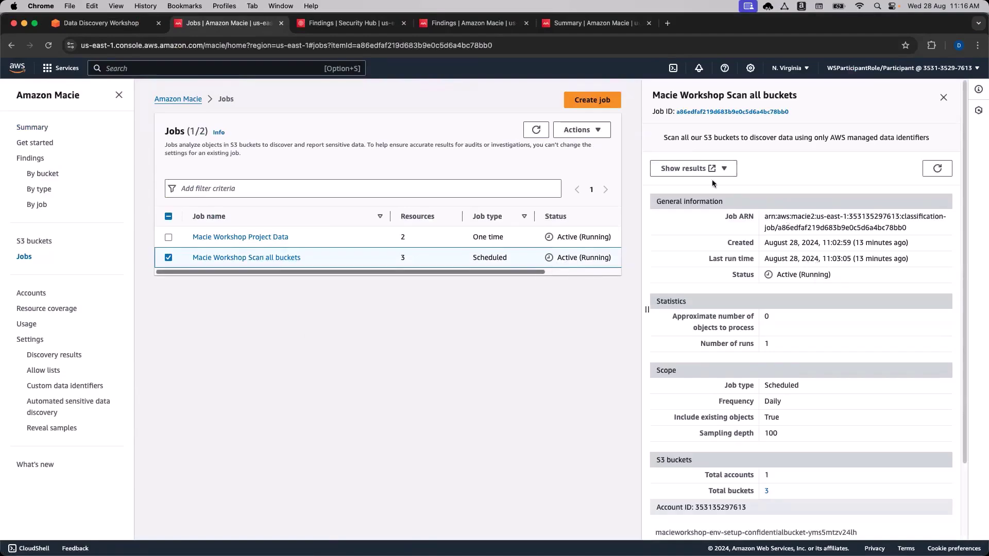
{"action": "left_click", "coordinate": [701, 169]}
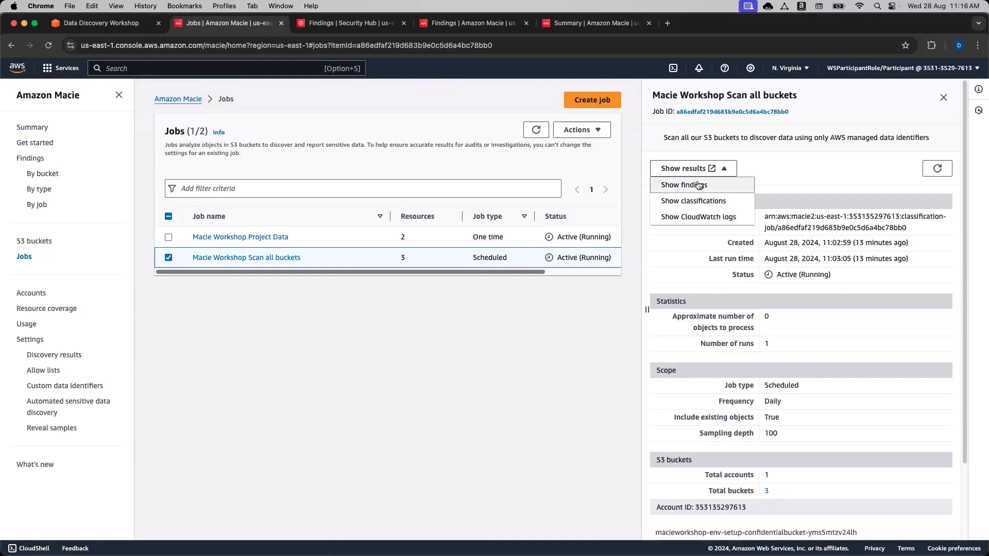
{"action": "left_click", "coordinate": [703, 186]}
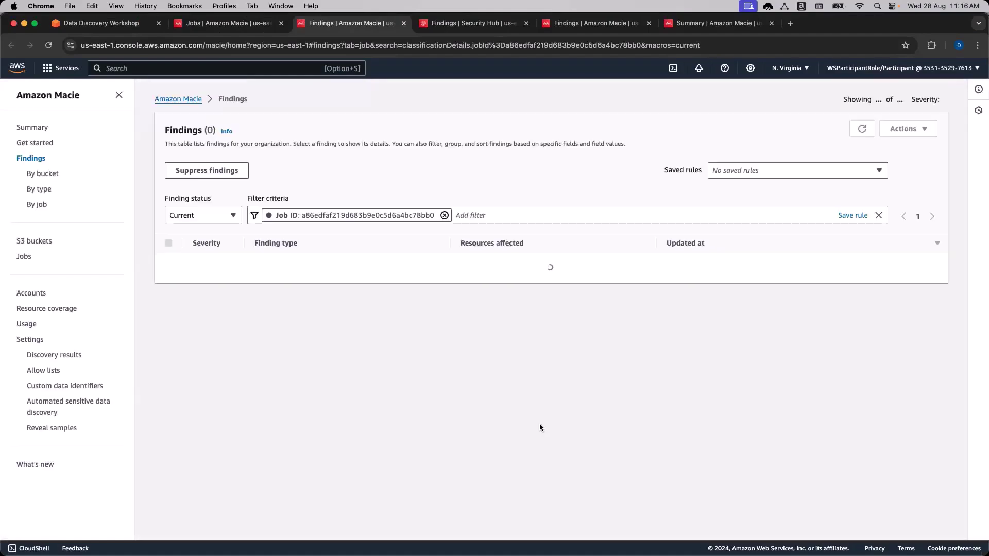
Scroll the job's 46 findings, then select the first Multiple finding and the second Credentials finding.
{"action": "scroll", "coordinate": [507, 390], "scroll_direction": "down", "scroll_amount": 1}
{"action": "scroll", "coordinate": [519, 394], "scroll_direction": "down", "scroll_amount": 1}
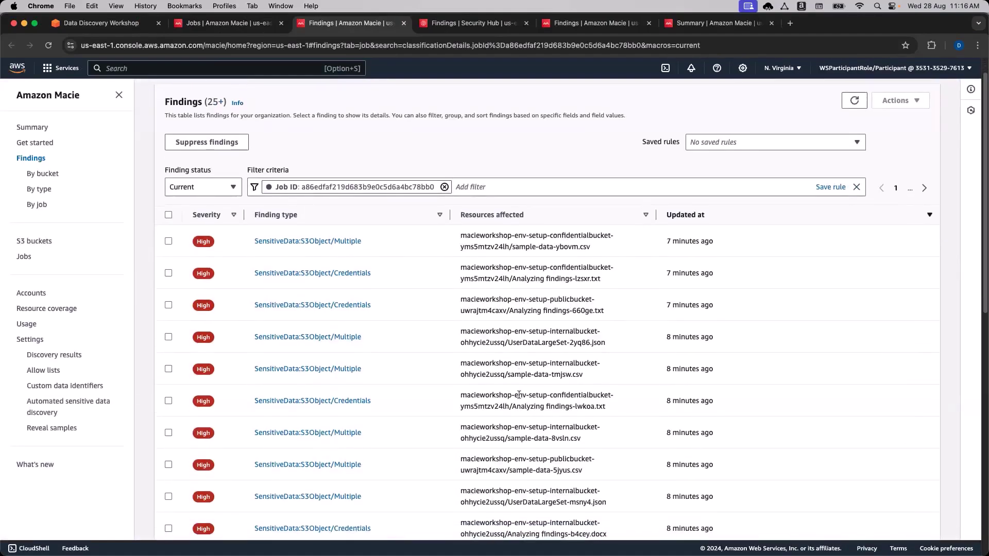
{"action": "scroll", "coordinate": [521, 398], "scroll_direction": "down", "scroll_amount": 2}
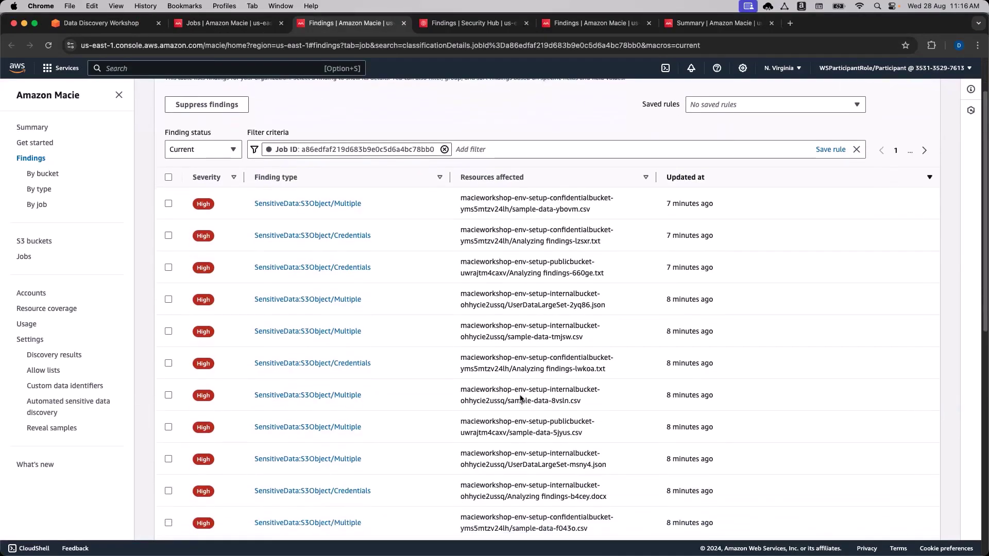
{"action": "scroll", "coordinate": [520, 398], "scroll_direction": "down", "scroll_amount": 4}
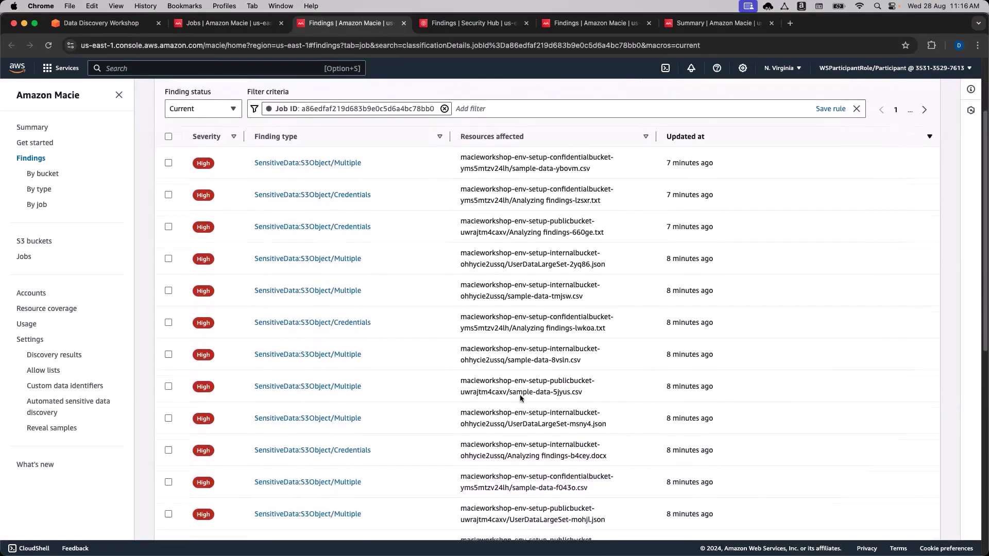
{"action": "scroll", "coordinate": [520, 395], "scroll_direction": "up", "scroll_amount": 8}
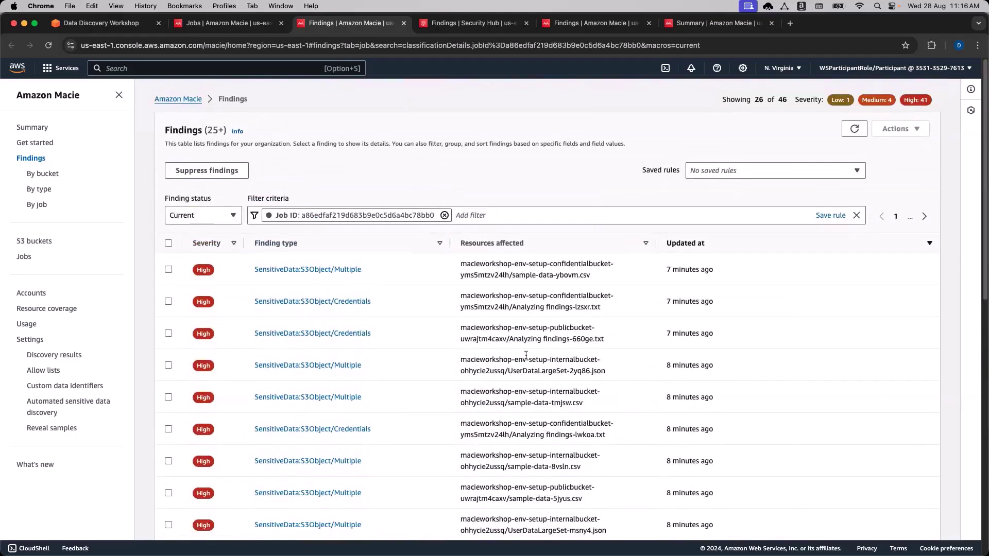
{"action": "scroll", "coordinate": [520, 345], "scroll_direction": "down", "scroll_amount": 1}
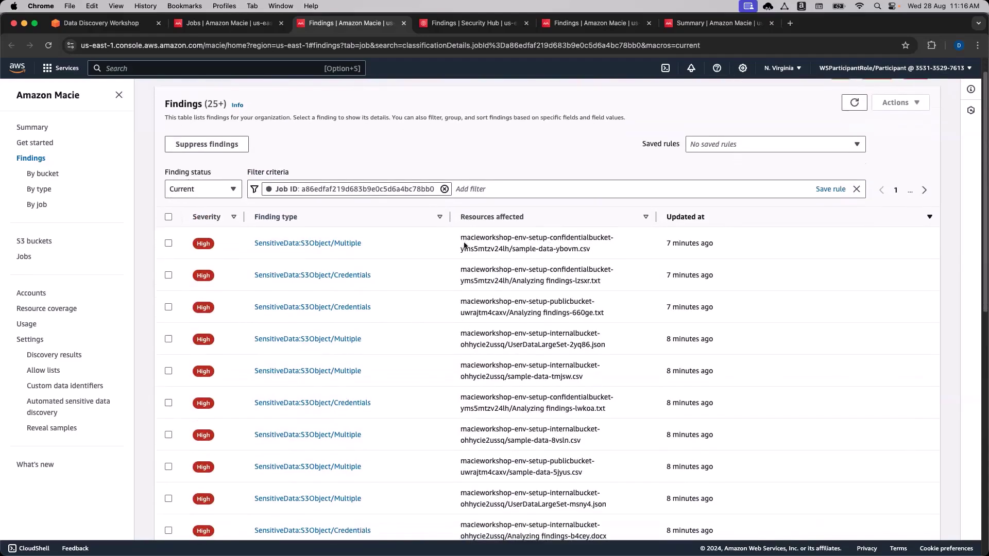
{"action": "scroll", "coordinate": [465, 253], "scroll_direction": "down", "scroll_amount": 1}
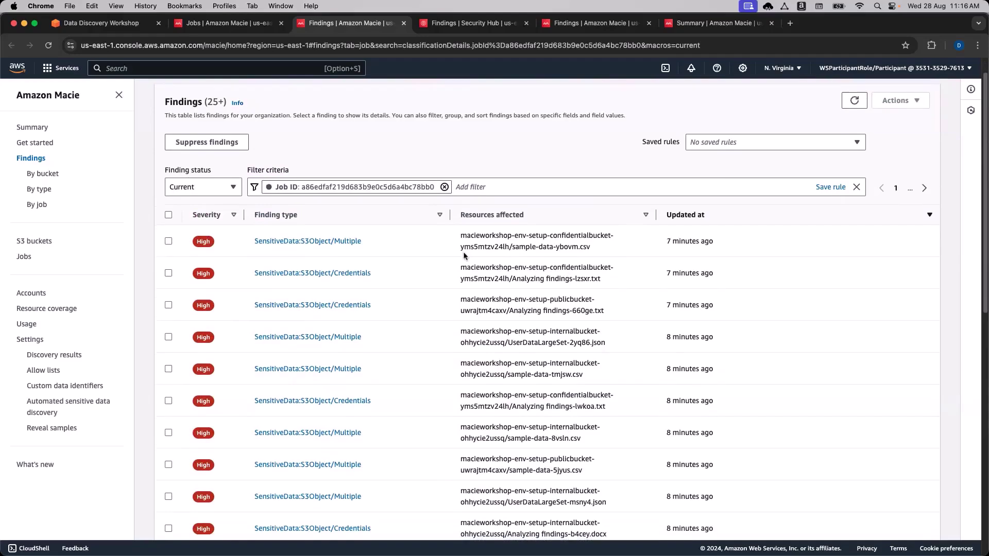
{"action": "left_click", "coordinate": [169, 241]}
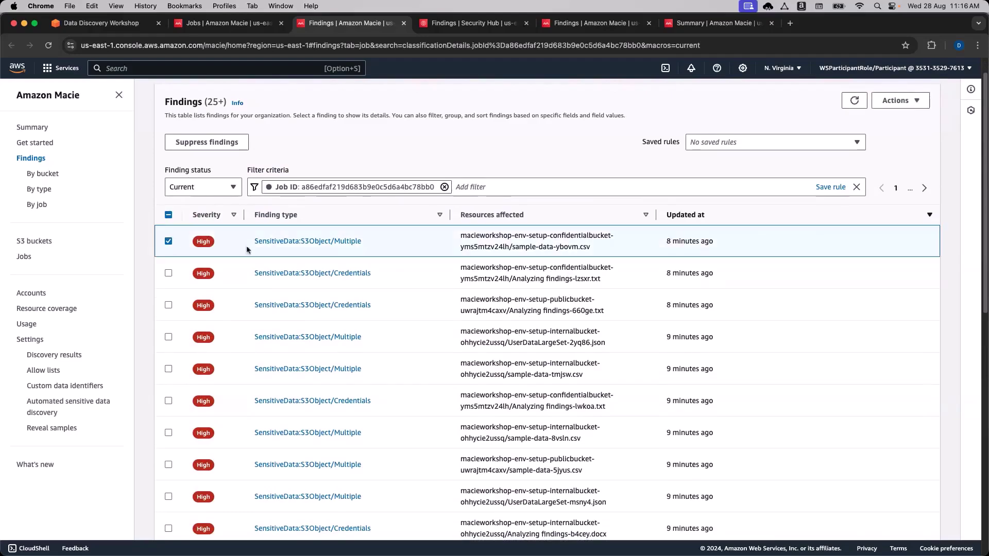
{"action": "left_click", "coordinate": [168, 273]}
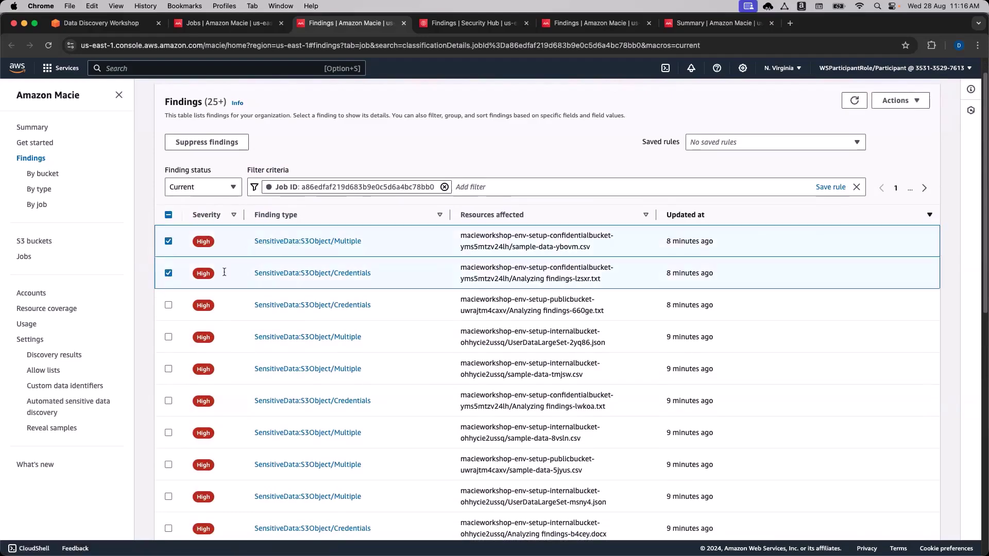
Review the Analyzing findings-lzsxr.txt credentials finding's description, Region and account details.
{"action": "left_click", "coordinate": [301, 273]}
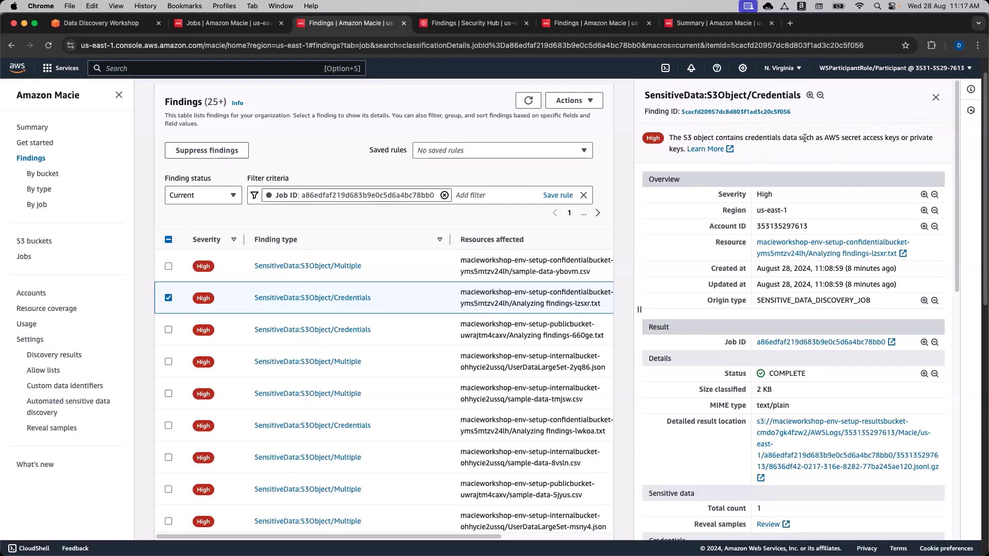
{"action": "double_click", "coordinate": [775, 139]}
{"action": "left_click_drag", "start_coordinate": [826, 138], "coordinate": [893, 138]}
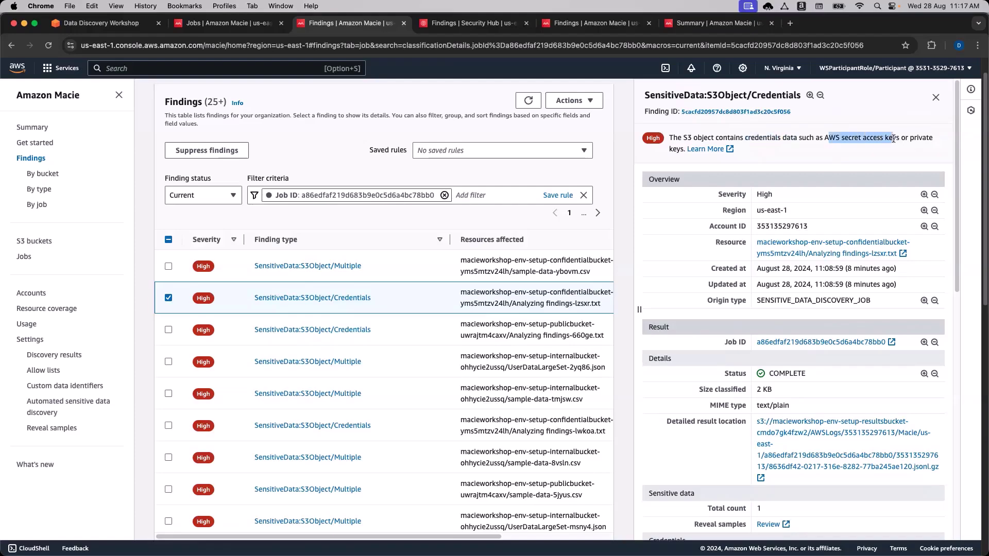
{"action": "left_click", "coordinate": [894, 138]}
{"action": "double_click", "coordinate": [921, 138]}
{"action": "left_click", "coordinate": [847, 145]}
{"action": "scroll", "coordinate": [846, 163], "scroll_direction": "down", "scroll_amount": 1}
{"action": "double_click", "coordinate": [771, 190]}
{"action": "left_click", "coordinate": [780, 190]}
{"action": "double_click", "coordinate": [777, 206]}
{"action": "left_click", "coordinate": [803, 259]}
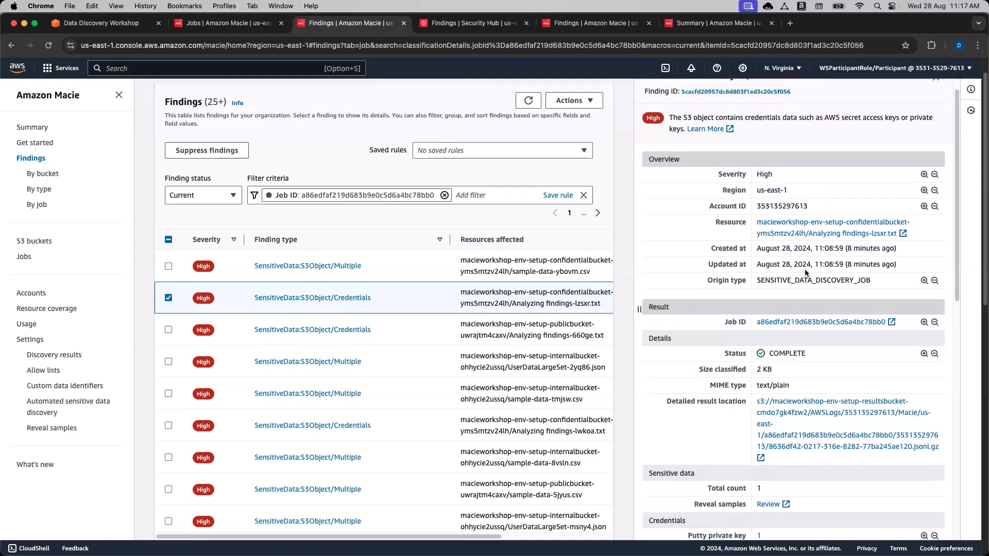
Follow the affected S3 object's resource link, which lands on a Bad request error.
{"action": "scroll", "coordinate": [803, 259], "scroll_direction": "down", "scroll_amount": 1}
{"action": "left_click", "coordinate": [817, 212]}
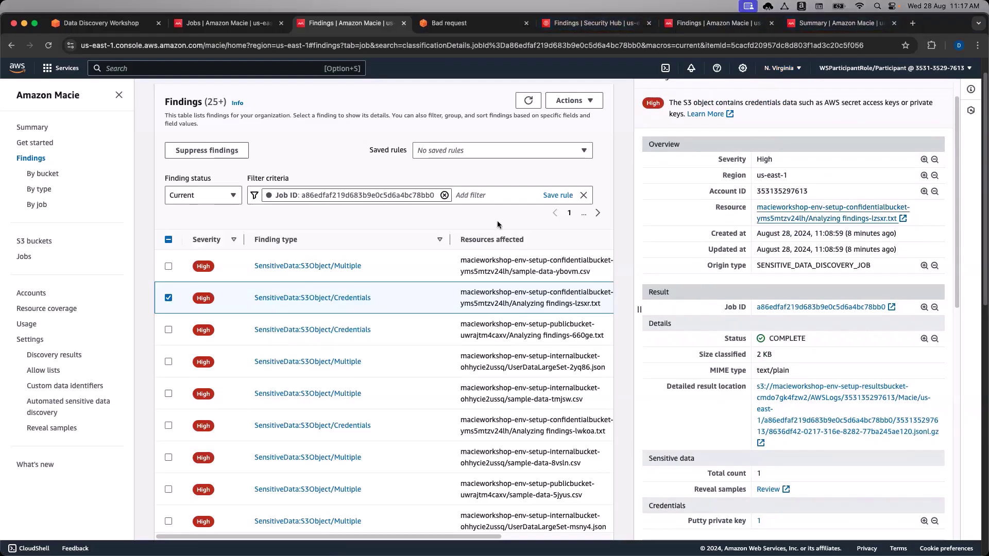
{"action": "left_click", "coordinate": [779, 207]}
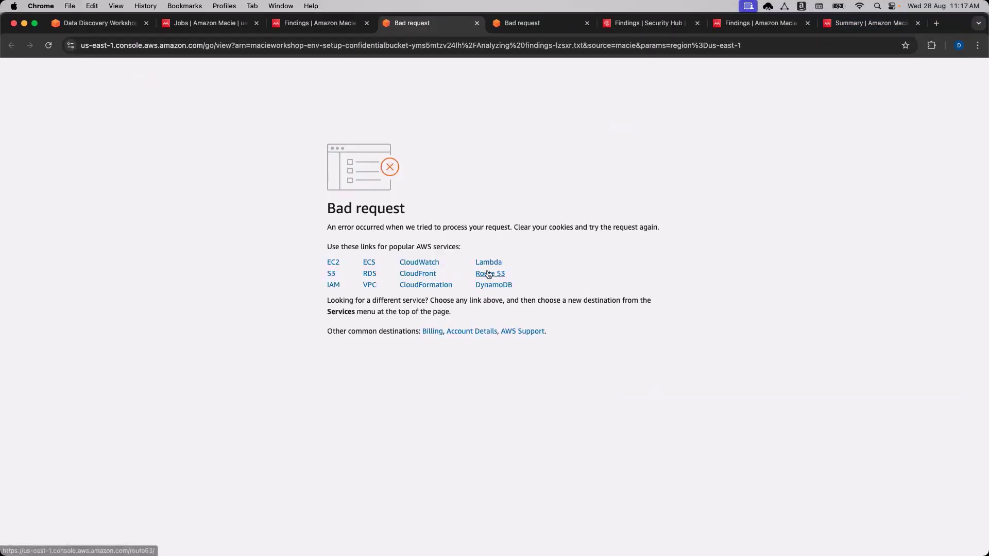
Back on the Findings tab, scroll the finding's details to its Putty private key and NOT_PUBLIC confidential bucket.
{"action": "key", "text": "super+alt+Left"}
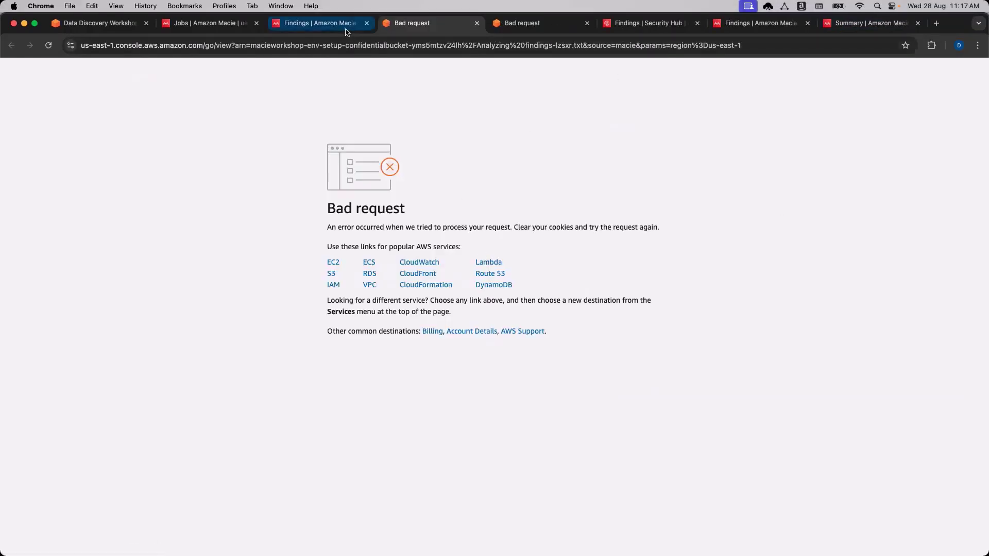
{"action": "scroll", "coordinate": [835, 270], "scroll_direction": "down", "scroll_amount": 1}
{"action": "scroll", "coordinate": [832, 278], "scroll_direction": "down", "scroll_amount": 3}
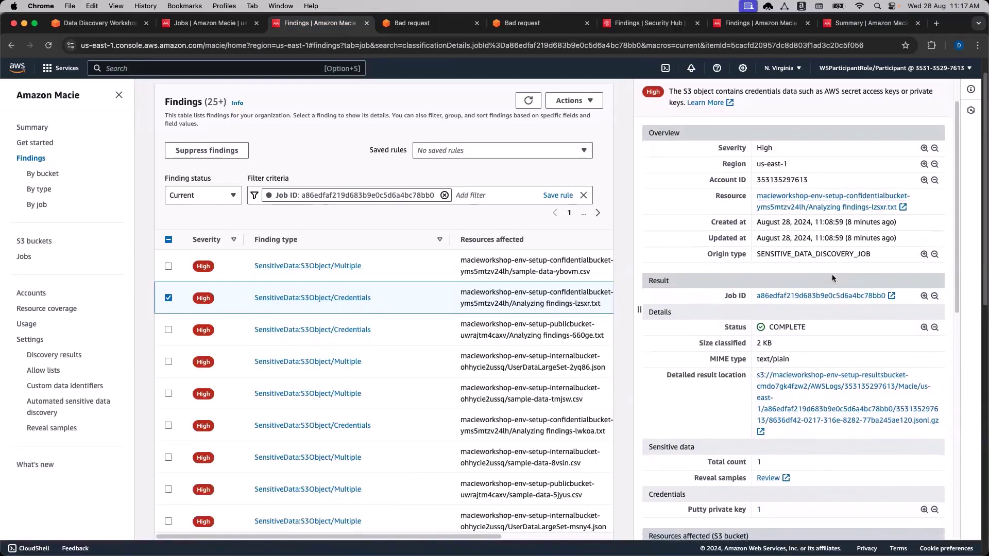
{"action": "scroll", "coordinate": [830, 279], "scroll_direction": "down", "scroll_amount": 3}
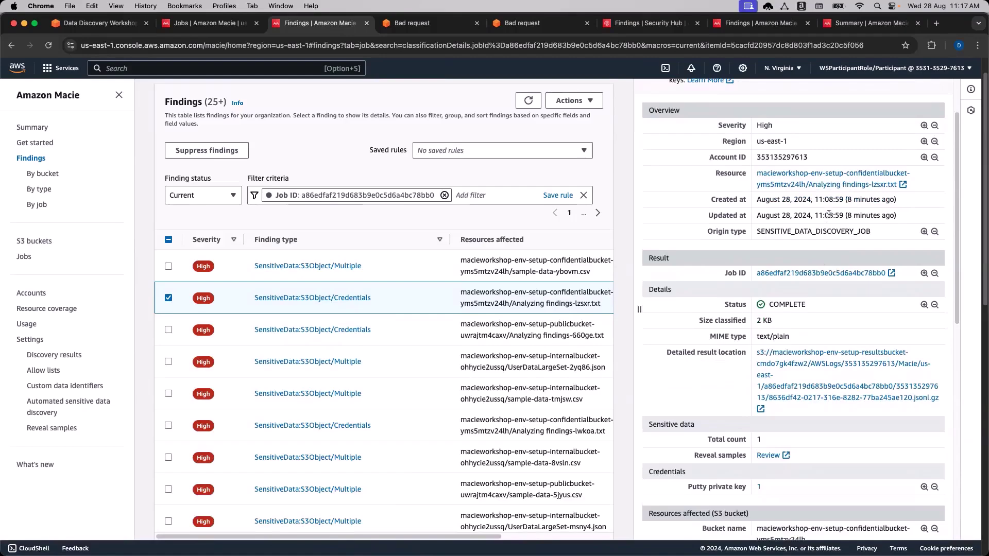
{"action": "scroll", "coordinate": [859, 234], "scroll_direction": "down", "scroll_amount": 10}
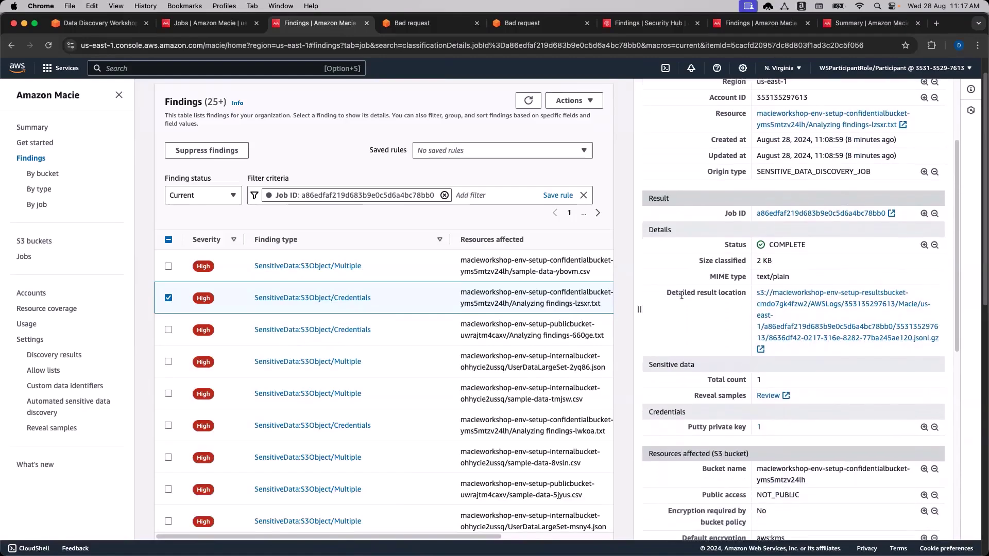
{"action": "left_click_drag", "start_coordinate": [678, 293], "coordinate": [722, 295]}
{"action": "left_click", "coordinate": [722, 295]}
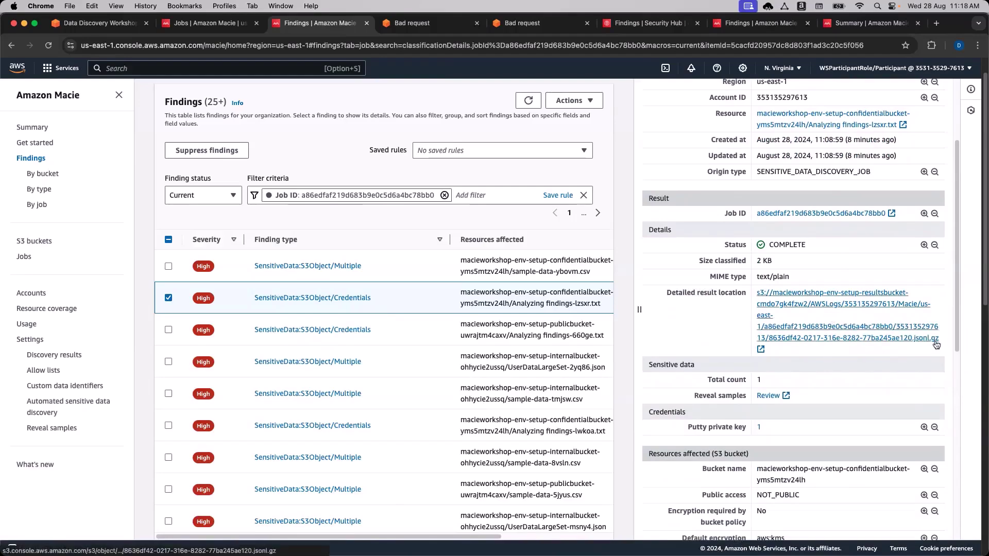
{"action": "scroll", "coordinate": [922, 355], "scroll_direction": "down", "scroll_amount": 2}
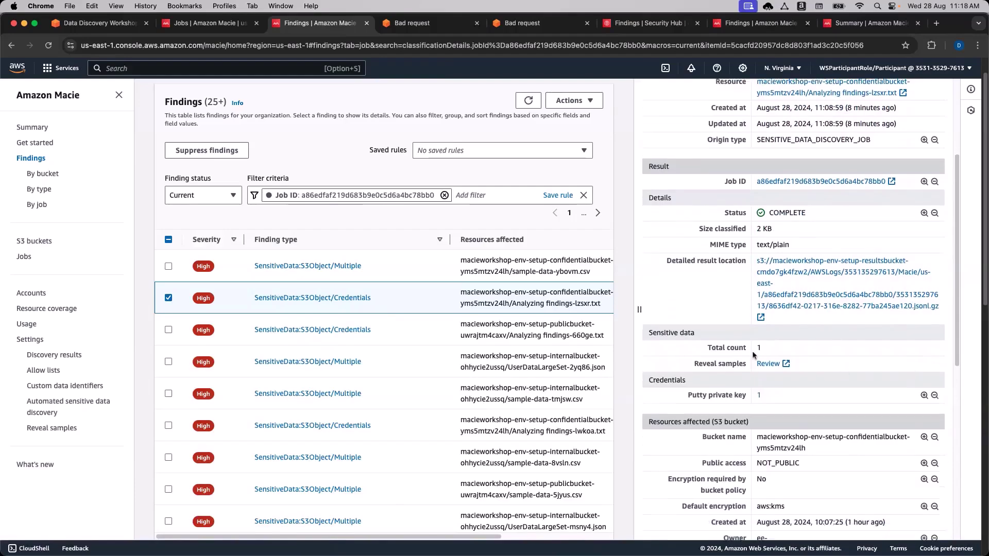
{"action": "scroll", "coordinate": [807, 373], "scroll_direction": "down", "scroll_amount": 1}
Open the finding's reveal-samples page listing the Credentials category and Putty private key type.
{"action": "left_click", "coordinate": [768, 316]}
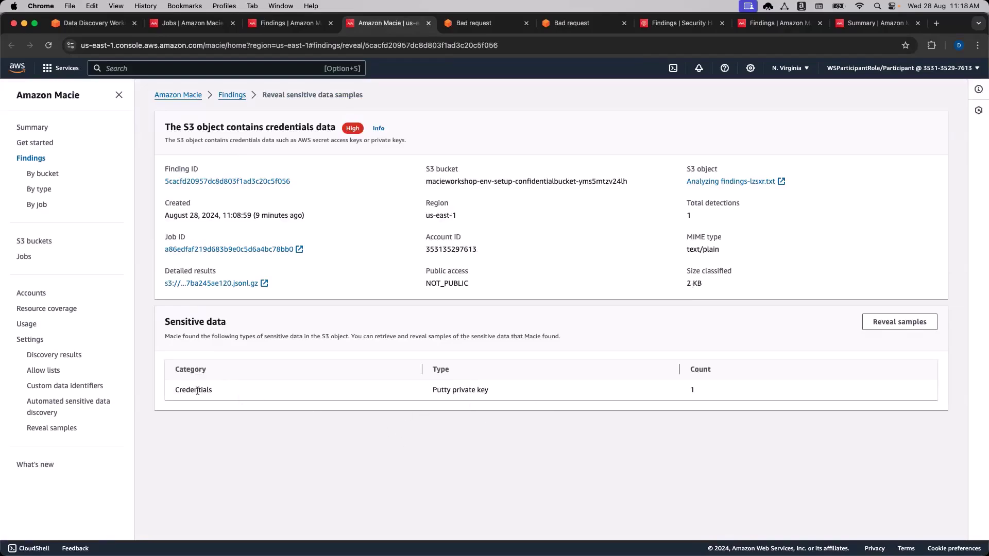
{"action": "double_click", "coordinate": [194, 389]}
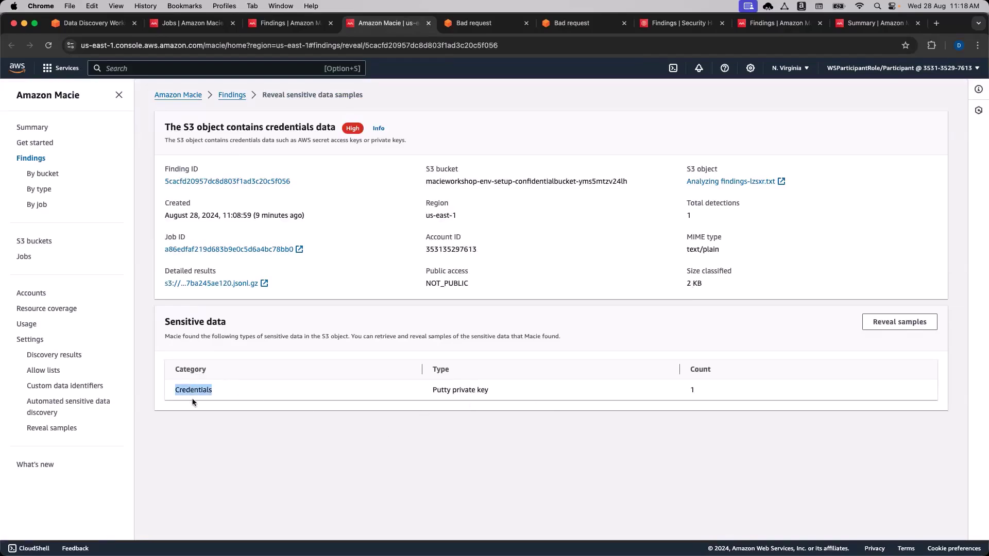
{"action": "double_click", "coordinate": [441, 390]}
{"action": "double_click", "coordinate": [458, 390]}
{"action": "left_click", "coordinate": [458, 391]}
{"action": "double_click", "coordinate": [441, 391]}
{"action": "left_click", "coordinate": [545, 442]}
Reveal the Putty private key sample for Analyzing findings-lzsxr.txt.
{"action": "left_click", "coordinate": [887, 323]}
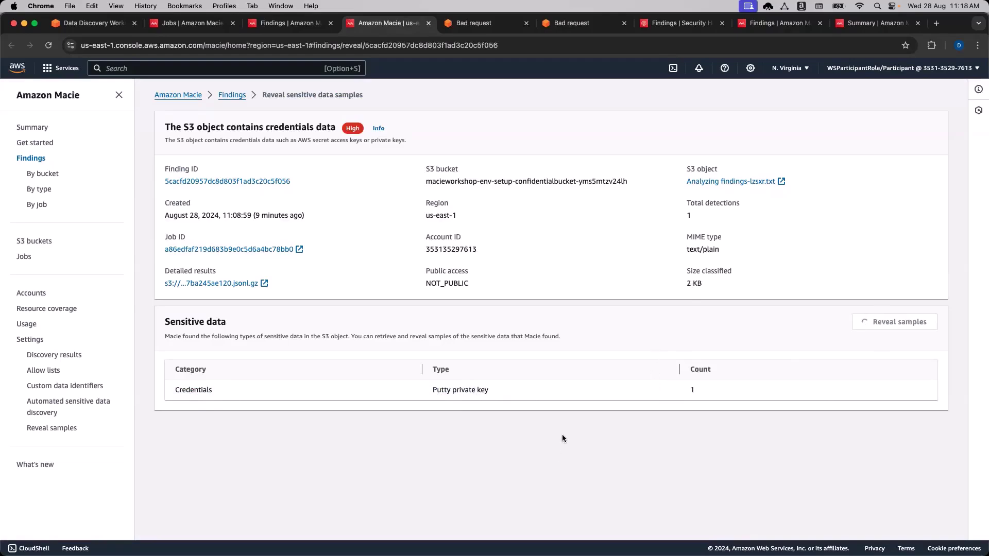
{"action": "double_click", "coordinate": [436, 284]}
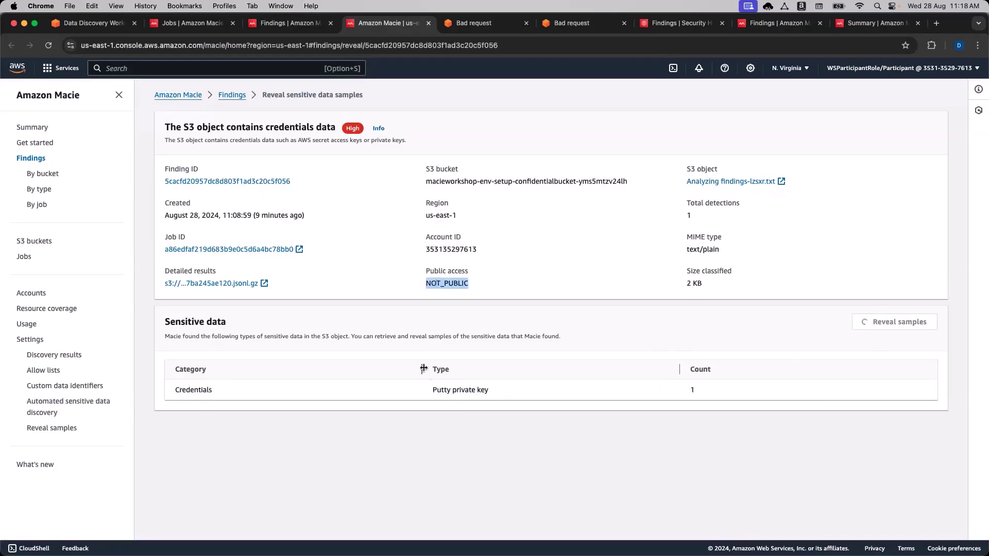
{"action": "left_click", "coordinate": [445, 306]}
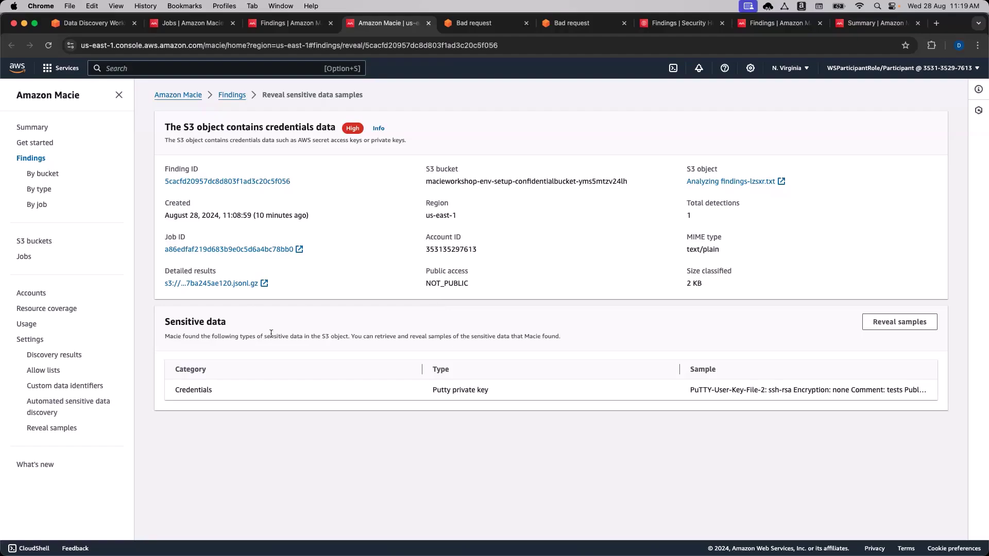
Read the workshop instruction naming the S3Object Credentials finding type, then check the Macie jobs page.
{"action": "key", "text": "super+1"}
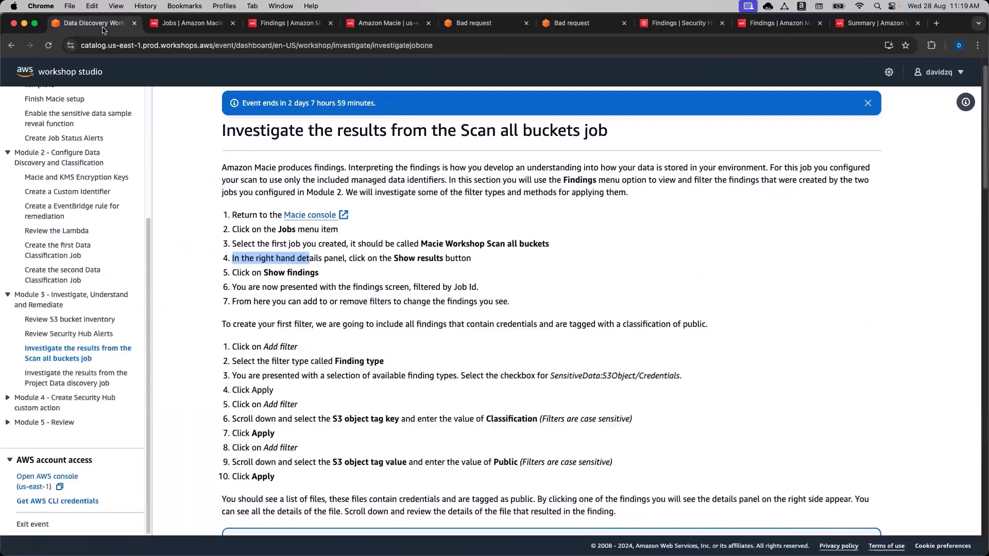
{"action": "scroll", "coordinate": [446, 340], "scroll_direction": "down", "scroll_amount": 1}
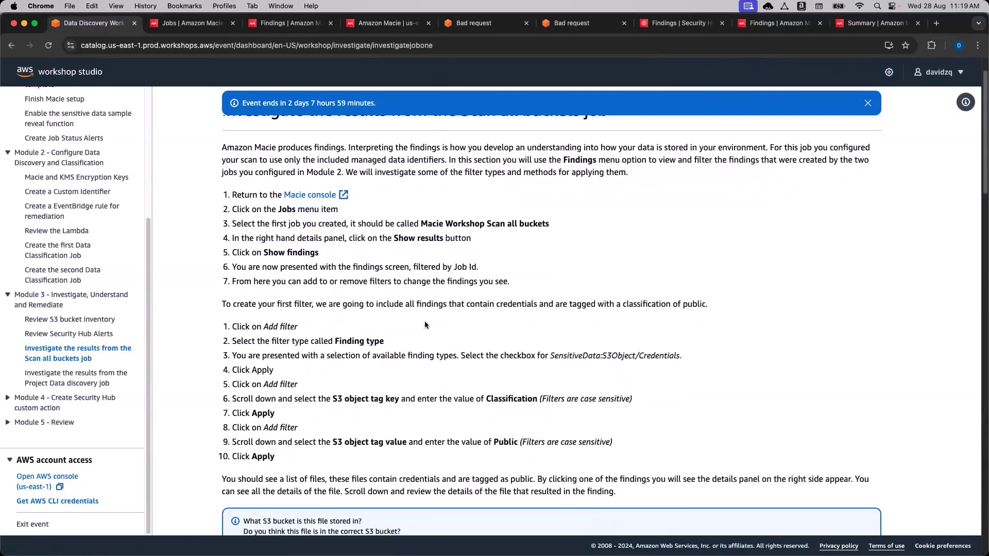
{"action": "scroll", "coordinate": [422, 318], "scroll_direction": "down", "scroll_amount": 1}
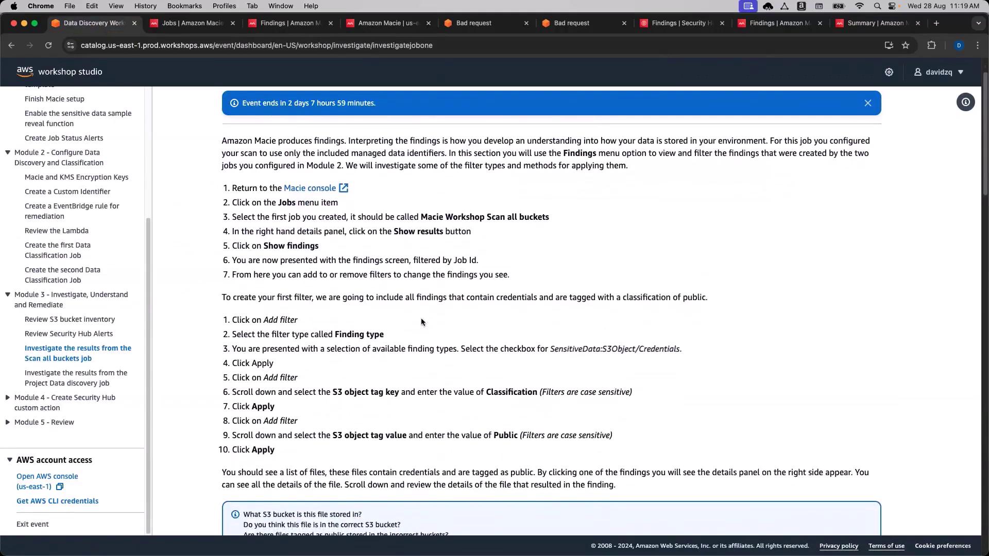
{"action": "scroll", "coordinate": [421, 320], "scroll_direction": "down", "scroll_amount": 1}
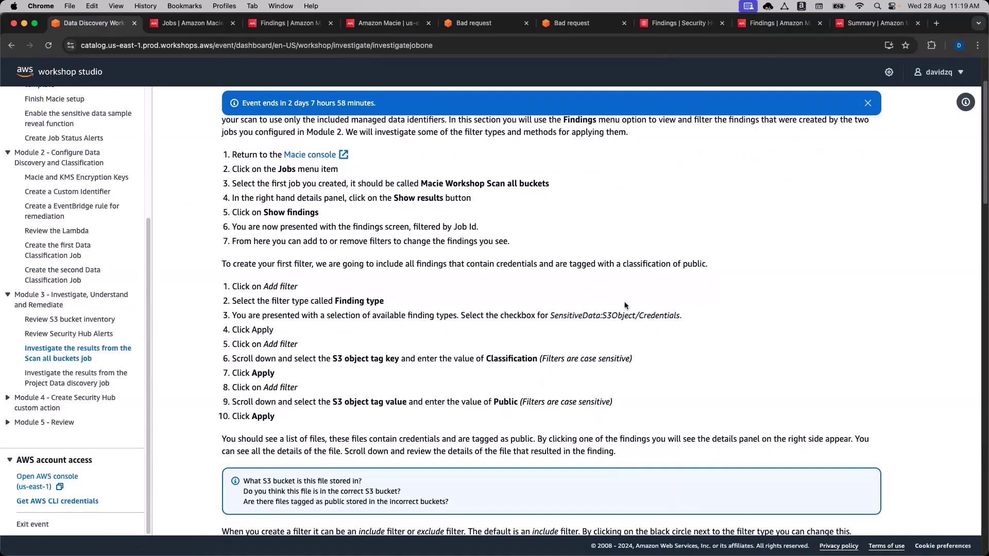
{"action": "left_click_drag", "start_coordinate": [688, 315], "coordinate": [639, 316]}
{"action": "left_click", "coordinate": [623, 318]}
{"action": "double_click", "coordinate": [622, 317]}
{"action": "key", "text": "ctrl+Tab"}
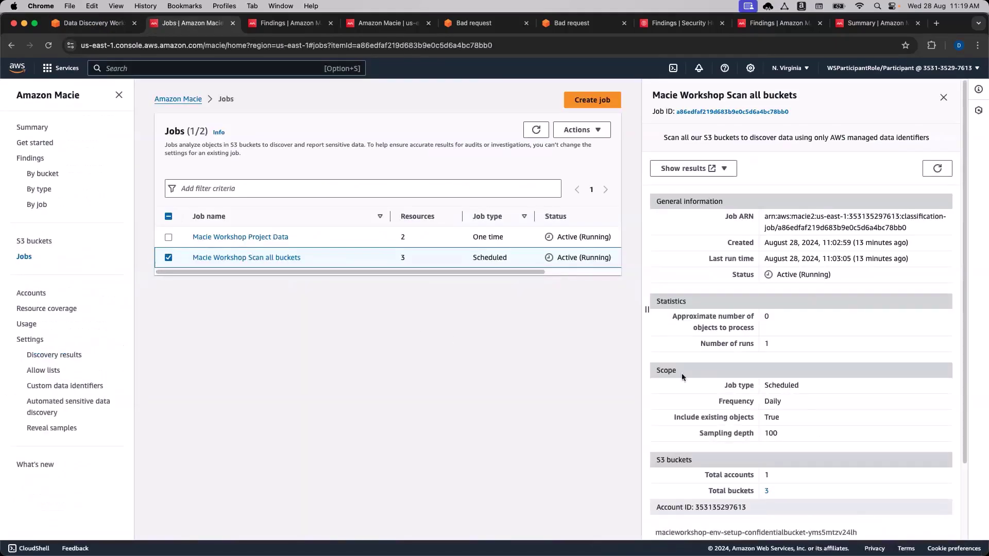
{"action": "scroll", "coordinate": [802, 404], "scroll_direction": "down", "scroll_amount": 3}
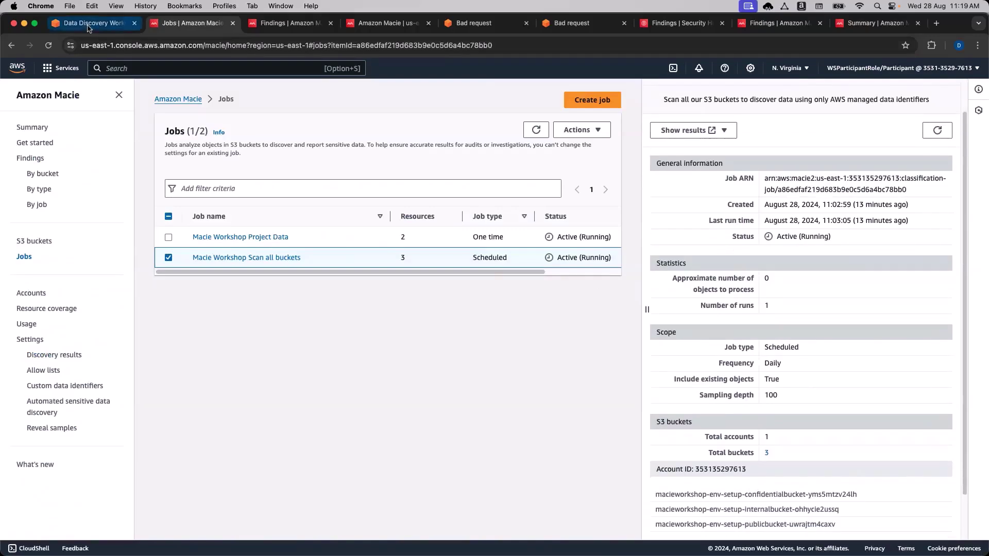
Read the workshop's Add filter steps for the classification filter, then return to the Macie Jobs page.
{"action": "left_click", "coordinate": [89, 28]}
{"action": "double_click", "coordinate": [287, 286]}
{"action": "left_click", "coordinate": [275, 262]}
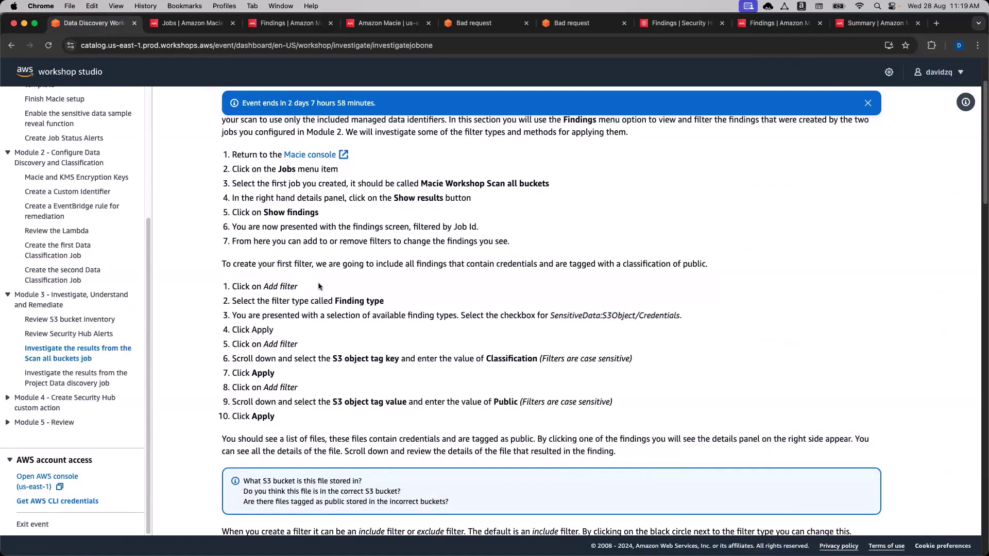
{"action": "scroll", "coordinate": [324, 286], "scroll_direction": "down", "scroll_amount": 1}
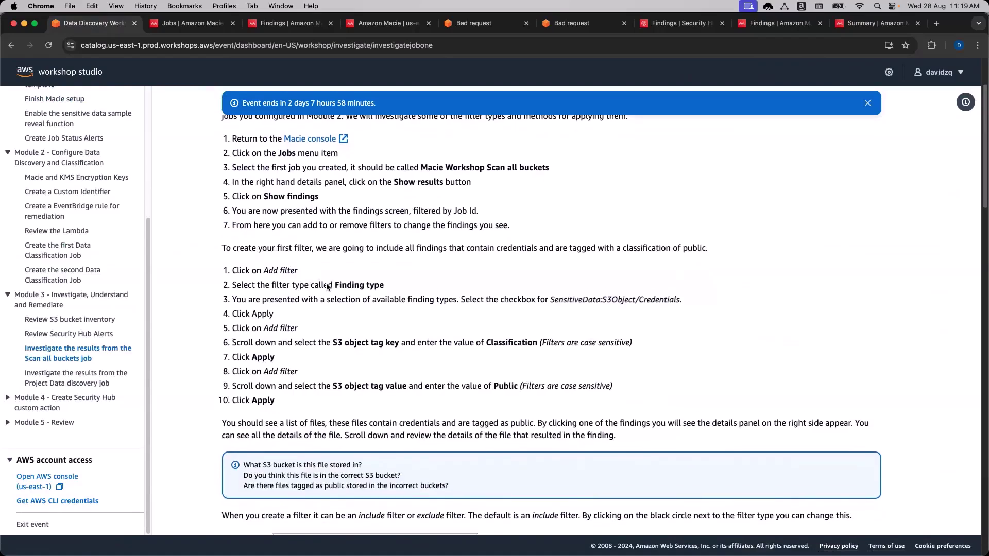
{"action": "scroll", "coordinate": [335, 273], "scroll_direction": "down", "scroll_amount": 1}
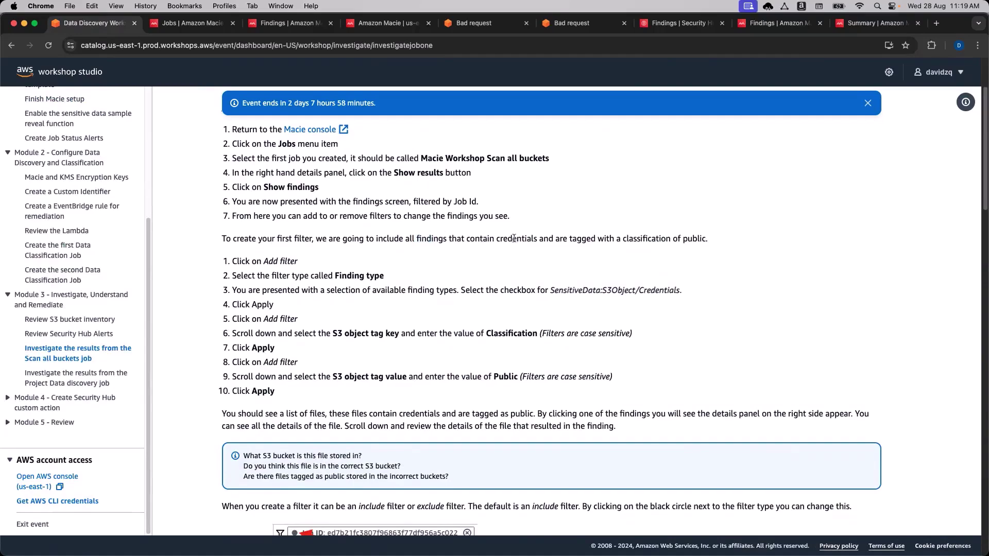
{"action": "triple_click", "coordinate": [583, 239]}
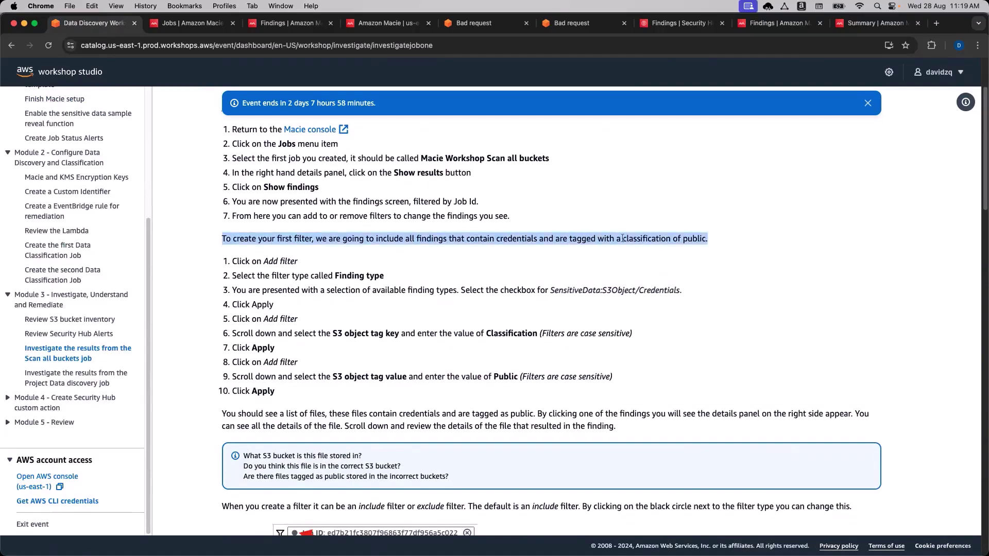
{"action": "left_click_drag", "start_coordinate": [623, 238], "coordinate": [666, 239]}
{"action": "left_click", "coordinate": [682, 240]}
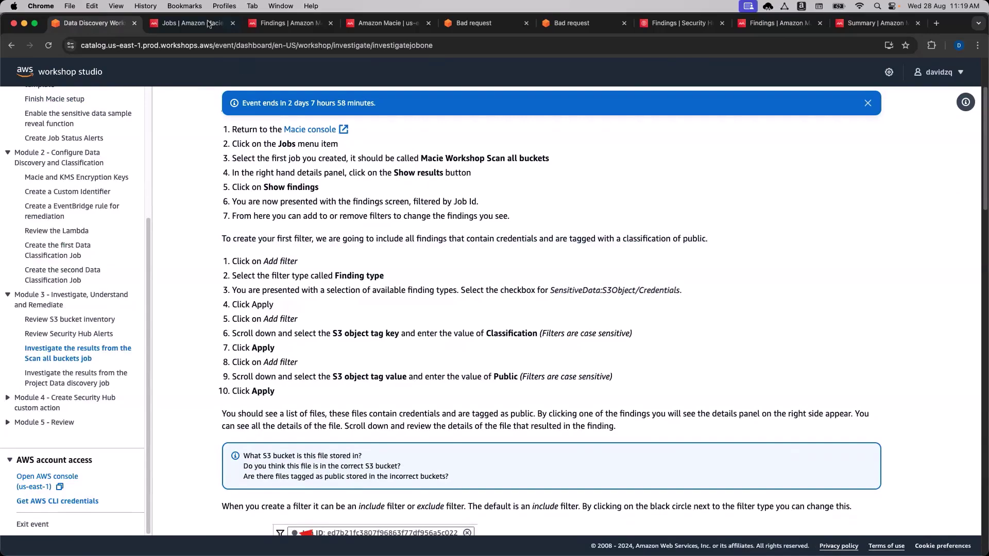
{"action": "left_click", "coordinate": [193, 25]}
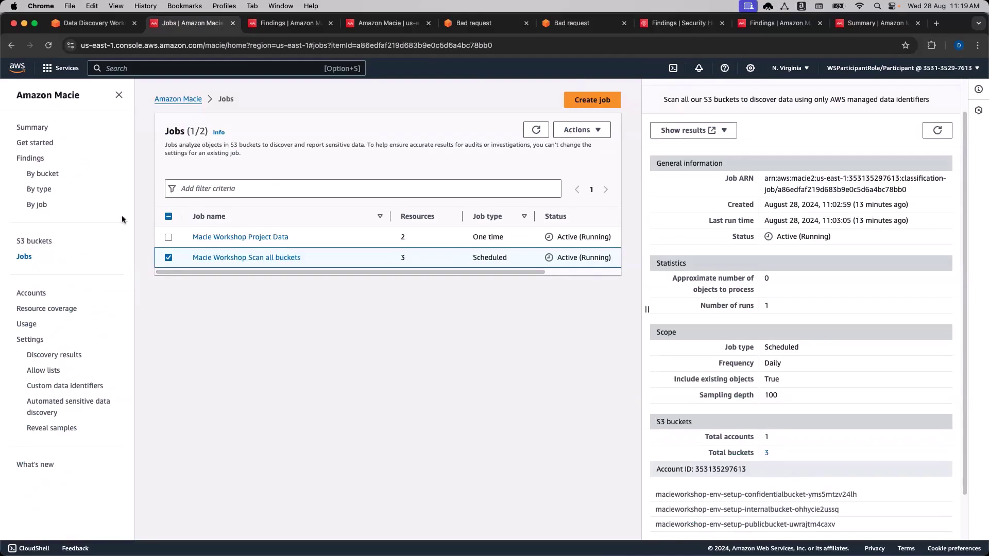
On the Findings list, start a Finding type filter and select SensitiveData:S3Object/Credentials.
{"action": "left_click", "coordinate": [36, 159]}
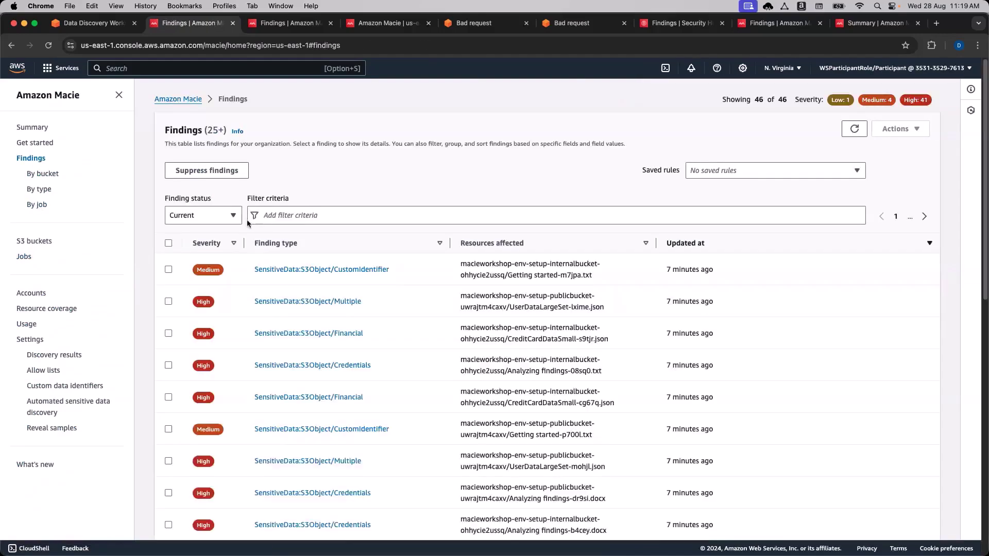
{"action": "left_click", "coordinate": [287, 215]}
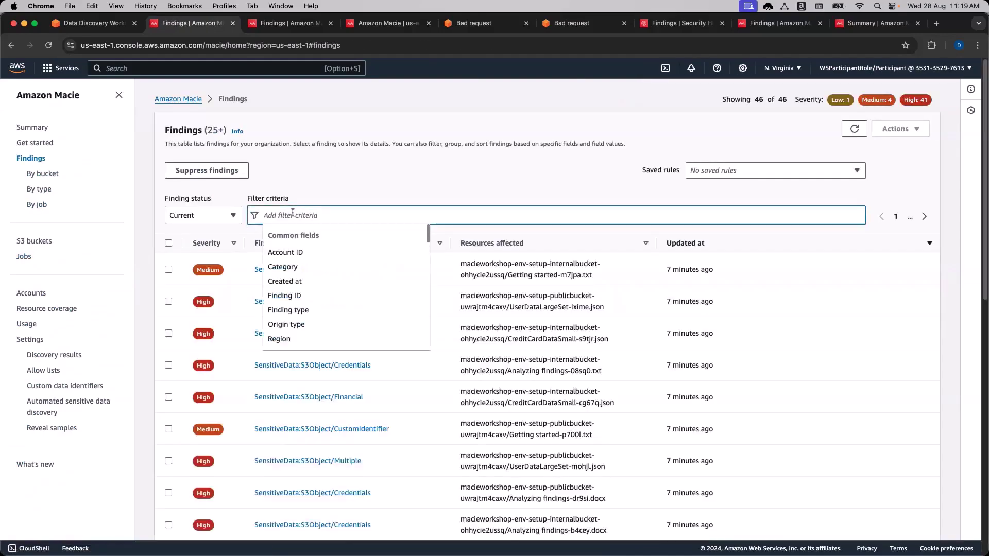
{"action": "left_click", "coordinate": [81, 23]}
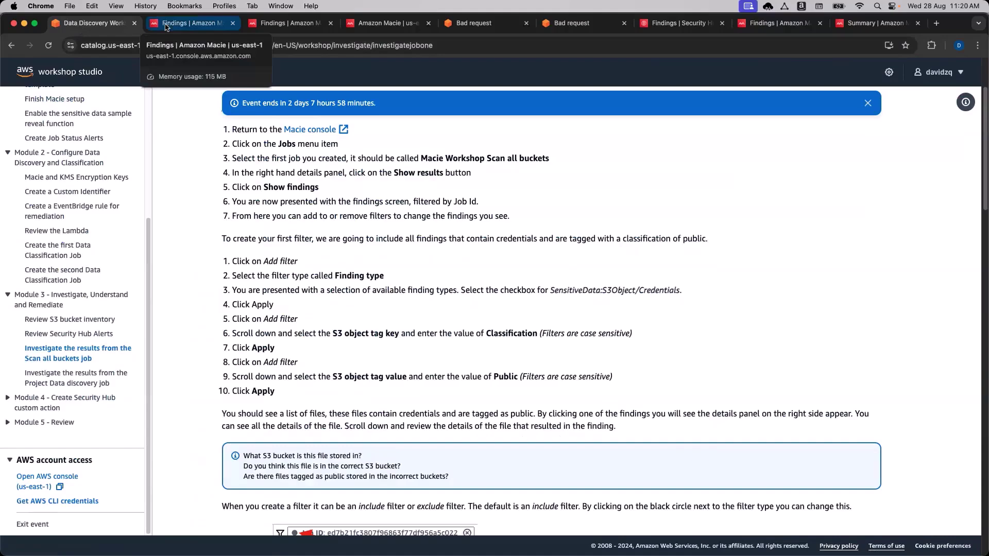
{"action": "left_click", "coordinate": [164, 27]}
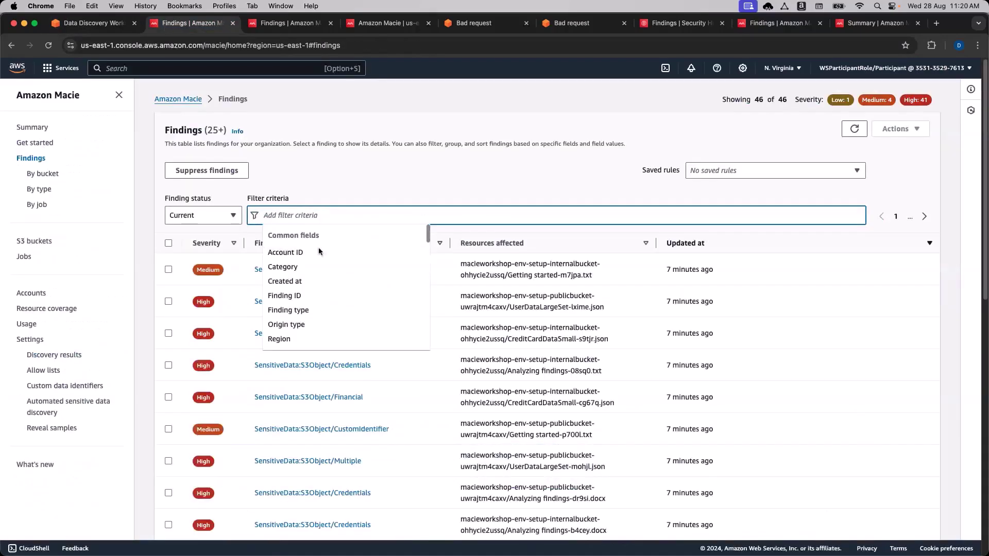
{"action": "left_click", "coordinate": [307, 311]}
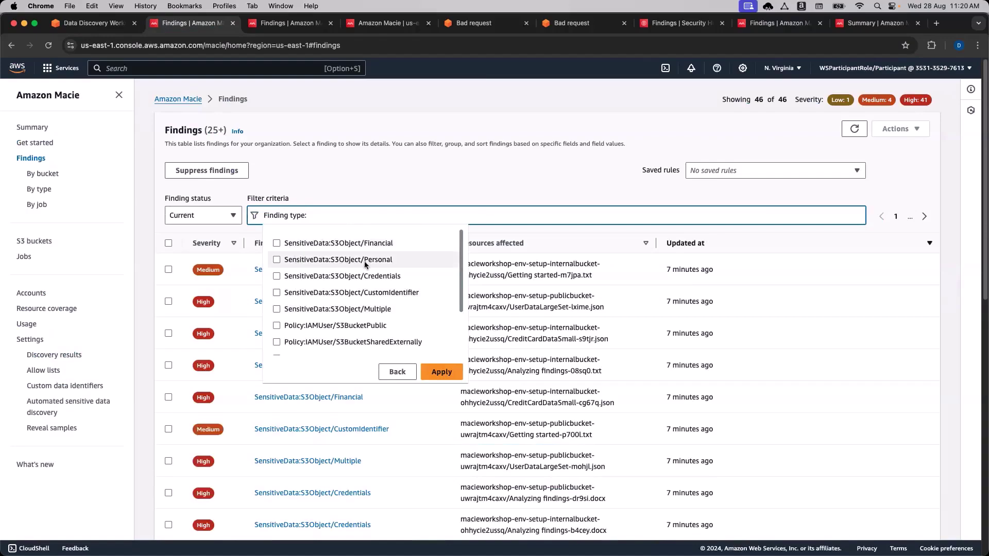
{"action": "left_click", "coordinate": [276, 276]}
Confirm the credentials type against workshop step 3 and apply it, leaving 20 of 46 findings.
{"action": "left_click", "coordinate": [119, 26]}
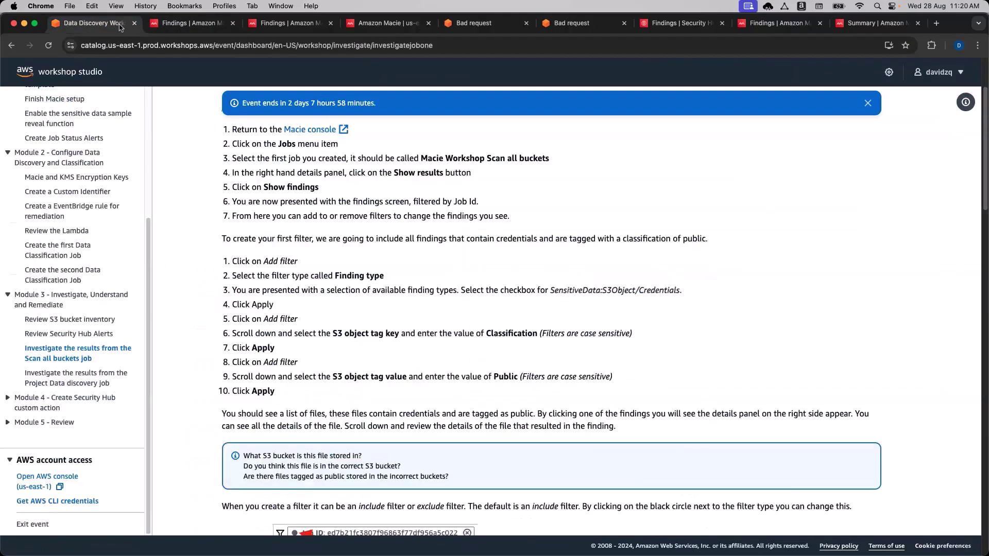
{"action": "left_click_drag", "start_coordinate": [583, 290], "coordinate": [670, 290]}
{"action": "left_click", "coordinate": [627, 299]}
{"action": "left_click", "coordinate": [179, 23]}
{"action": "left_click", "coordinate": [440, 372]}
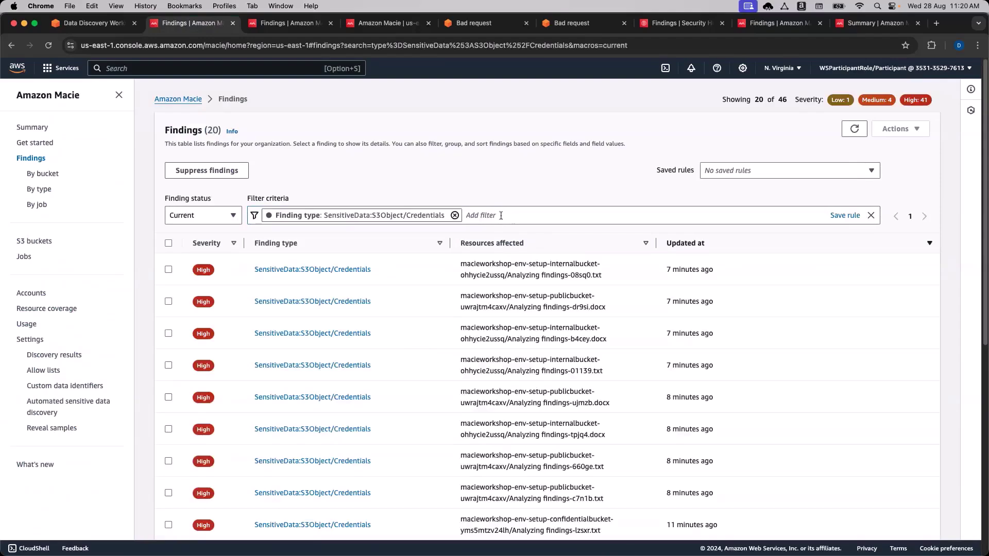
{"action": "left_click", "coordinate": [500, 215]}
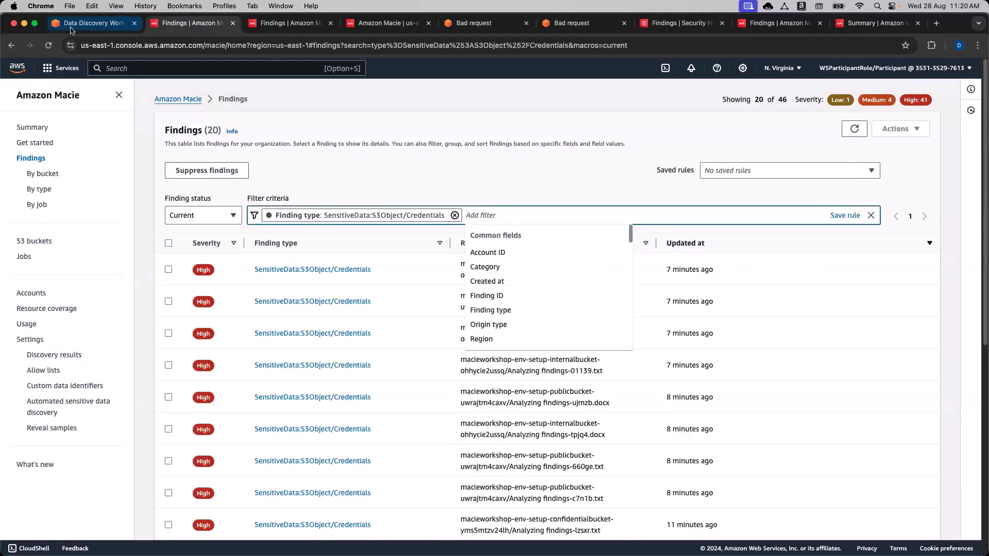
Read workshop step 6, which filters on S3 object tag key Classification.
{"action": "left_click", "coordinate": [71, 23]}
{"action": "scroll", "coordinate": [292, 291], "scroll_direction": "down", "scroll_amount": 2}
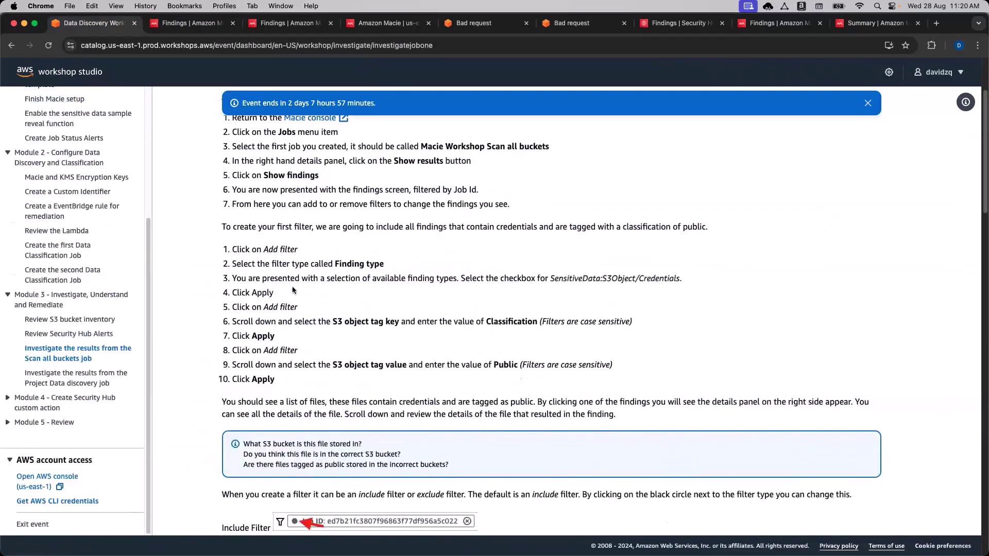
{"action": "scroll", "coordinate": [292, 290], "scroll_direction": "down", "scroll_amount": 1}
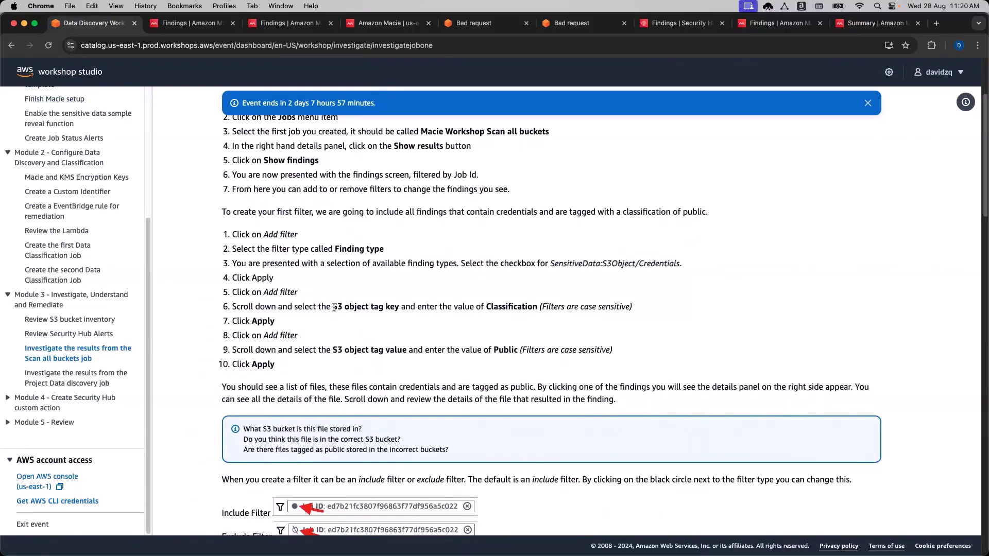
{"action": "left_click_drag", "start_coordinate": [334, 307], "coordinate": [376, 310]}
{"action": "left_click_drag", "start_coordinate": [385, 311], "coordinate": [397, 312]}
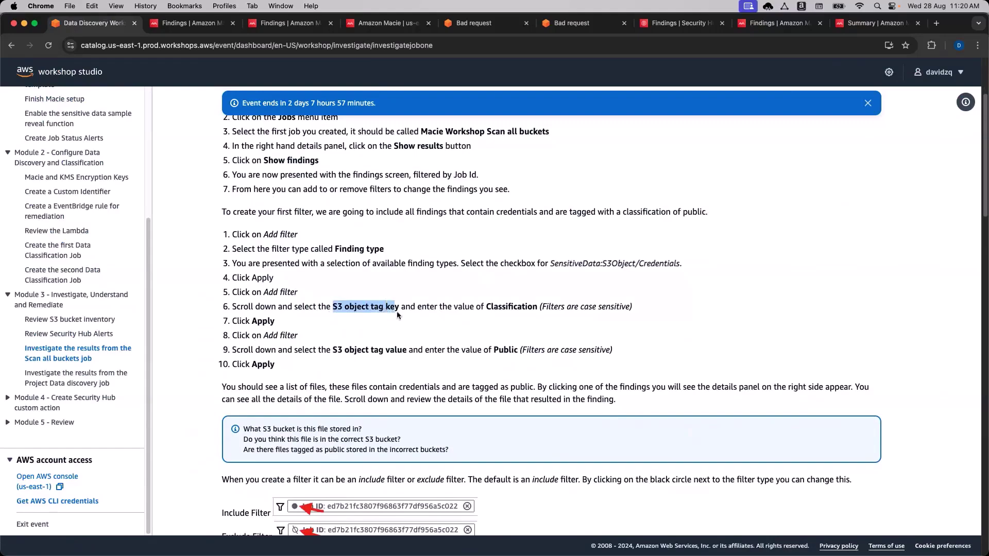
{"action": "double_click", "coordinate": [501, 308]}
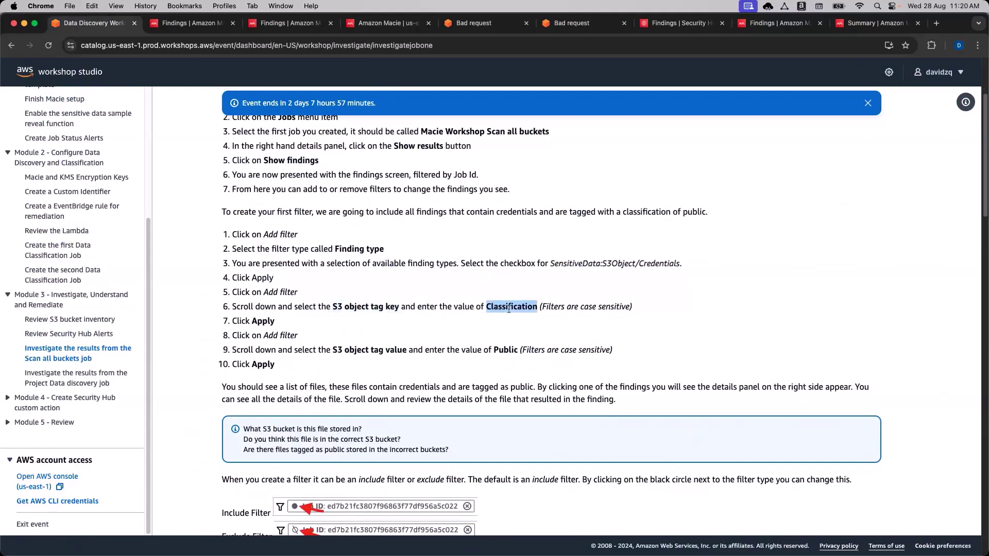
{"action": "triple_click", "coordinate": [509, 309]}
{"action": "left_click", "coordinate": [508, 309]}
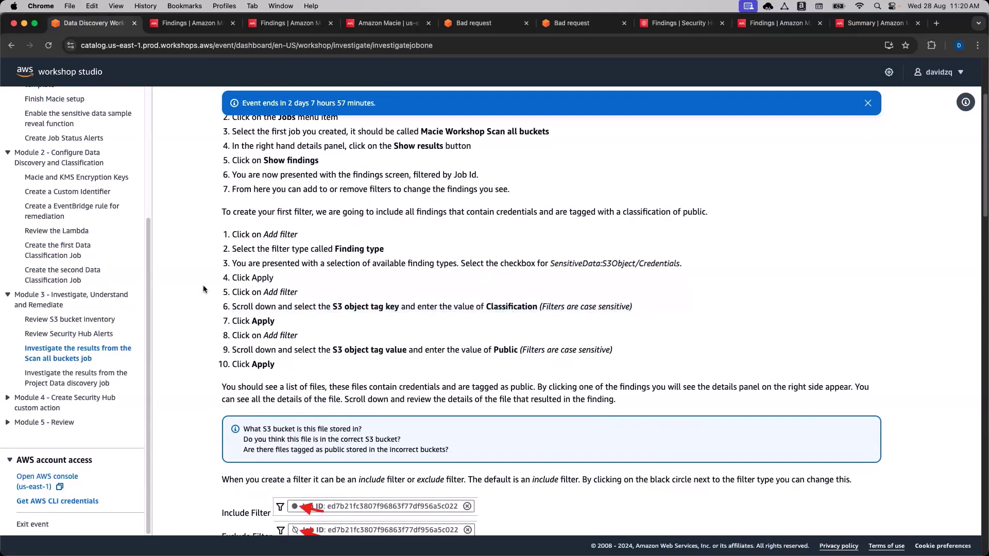
Read workshop step 9, which filters on tag value Public.
{"action": "left_click_drag", "start_coordinate": [371, 350], "coordinate": [380, 351]}
{"action": "double_click", "coordinate": [395, 350]}
{"action": "double_click", "coordinate": [392, 307]}
{"action": "double_click", "coordinate": [402, 349]}
{"action": "double_click", "coordinate": [499, 350]}
{"action": "left_click", "coordinate": [618, 356]}
{"action": "double_click", "coordinate": [506, 349]}
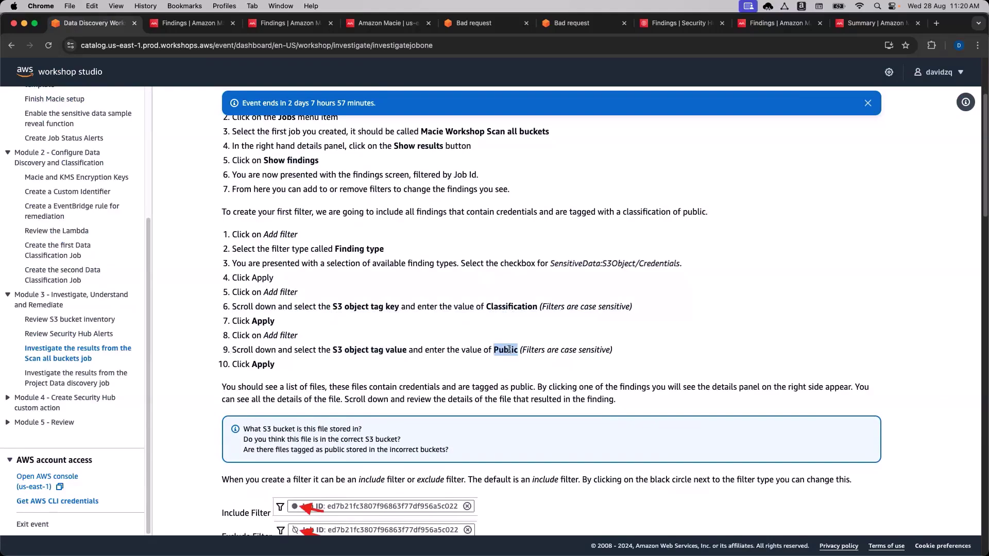
Filter the credentials findings by S3 bucket tag key Classification.
{"action": "left_click", "coordinate": [195, 24]}
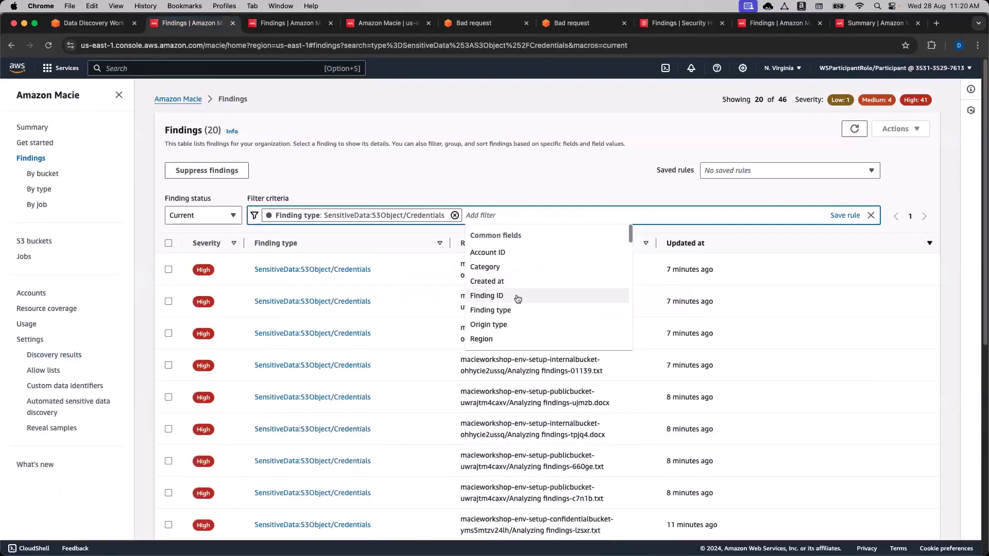
{"action": "scroll", "coordinate": [518, 296], "scroll_direction": "down", "scroll_amount": 1}
{"action": "scroll", "coordinate": [518, 298], "scroll_direction": "down", "scroll_amount": 4}
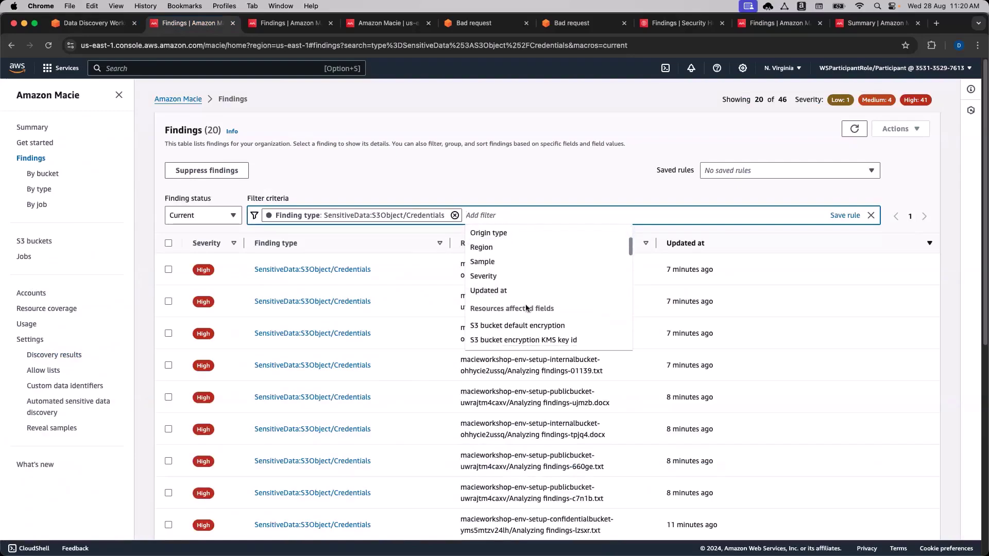
{"action": "scroll", "coordinate": [539, 324], "scroll_direction": "down", "scroll_amount": 3}
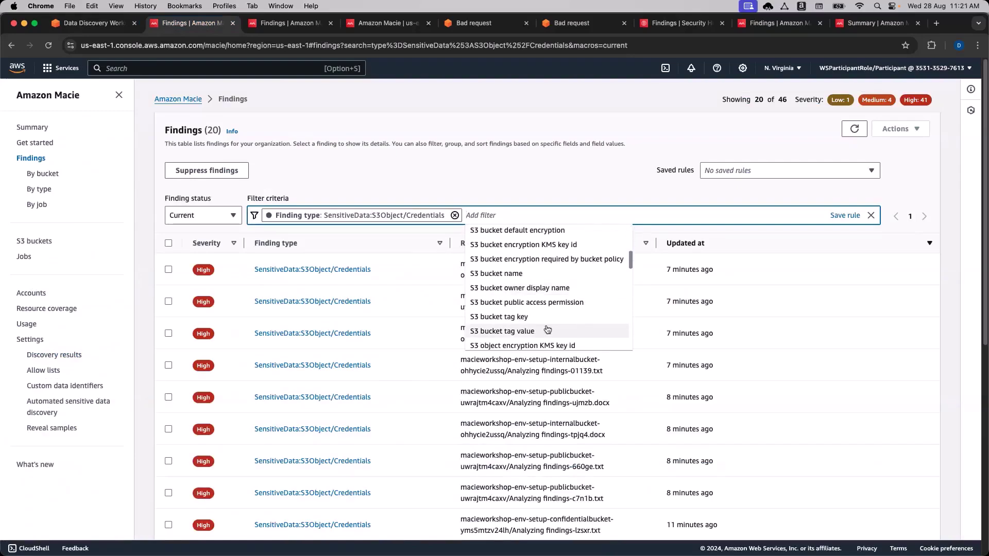
{"action": "left_click", "coordinate": [505, 309]}
{"action": "left_click", "coordinate": [520, 261]}
{"action": "type", "text": "Cl"}
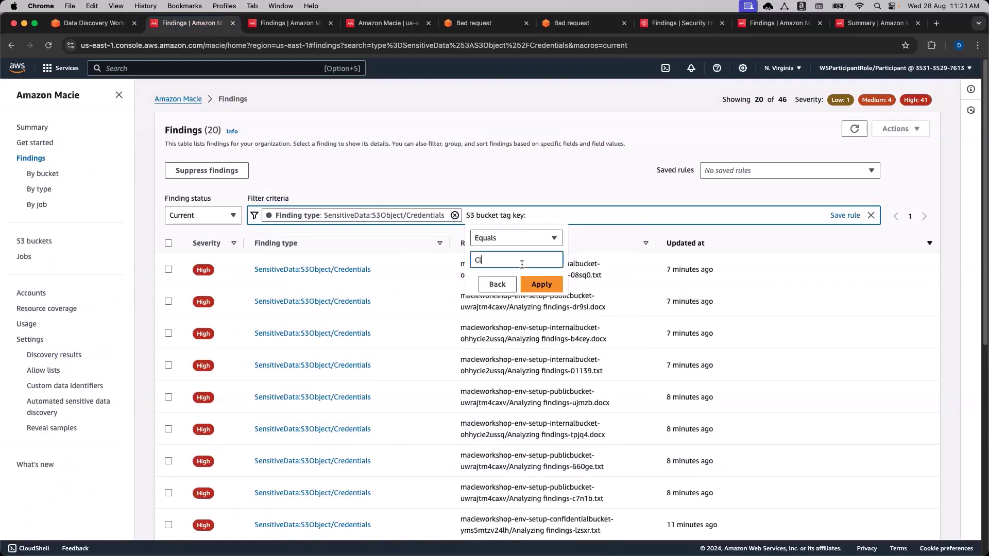
{"action": "type", "text": "assification"}
{"action": "left_click", "coordinate": [540, 284]}
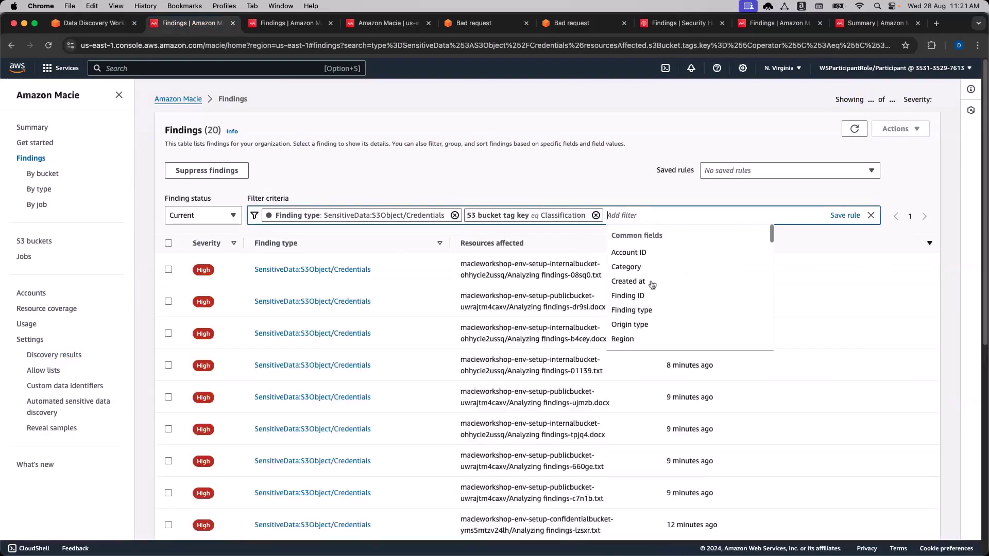
Add an S3 bucket tag value Public filter, narrowing the list to 8 of 46 findings.
{"action": "scroll", "coordinate": [651, 285], "scroll_direction": "down", "scroll_amount": 10}
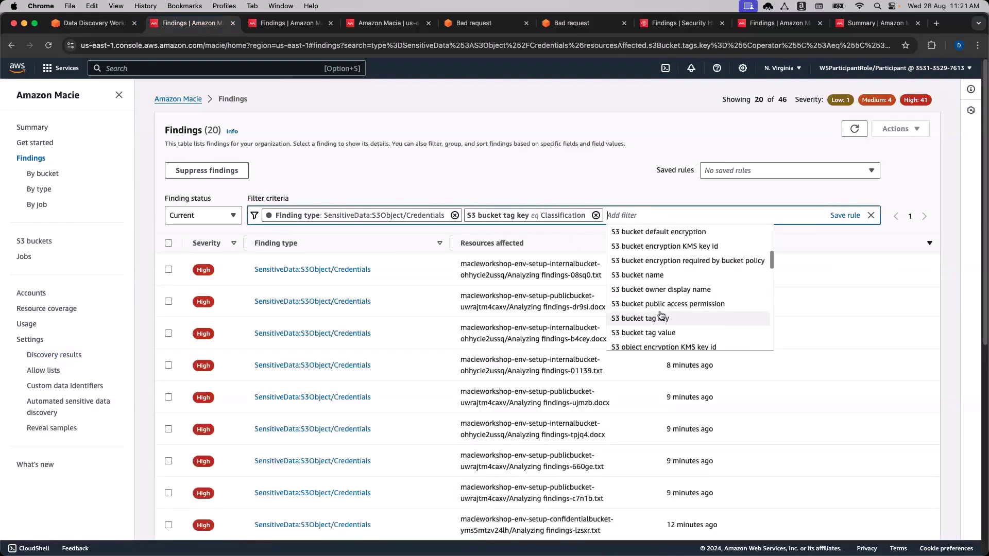
{"action": "left_click", "coordinate": [642, 325]}
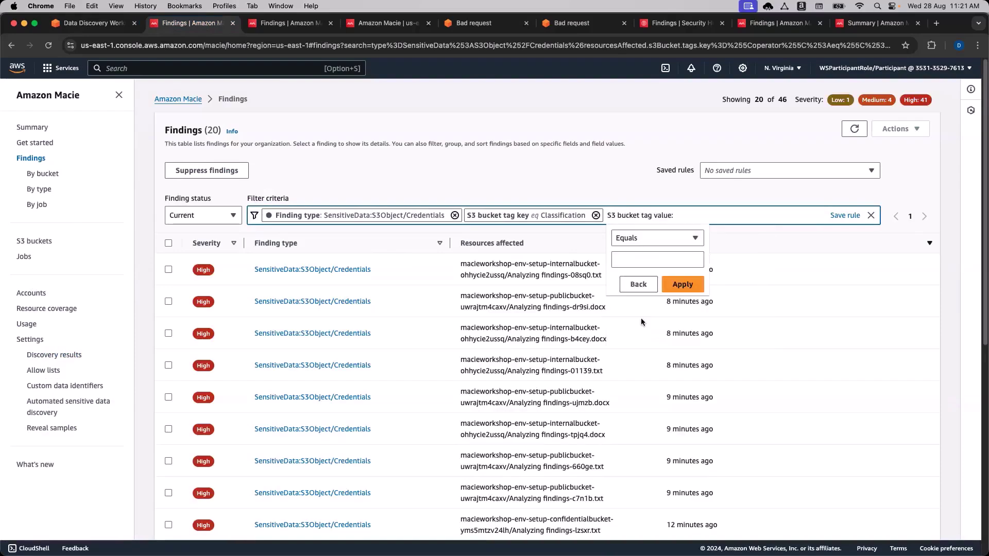
{"action": "left_click", "coordinate": [639, 261]}
{"action": "type", "text": "Public"}
{"action": "left_click", "coordinate": [692, 287]}
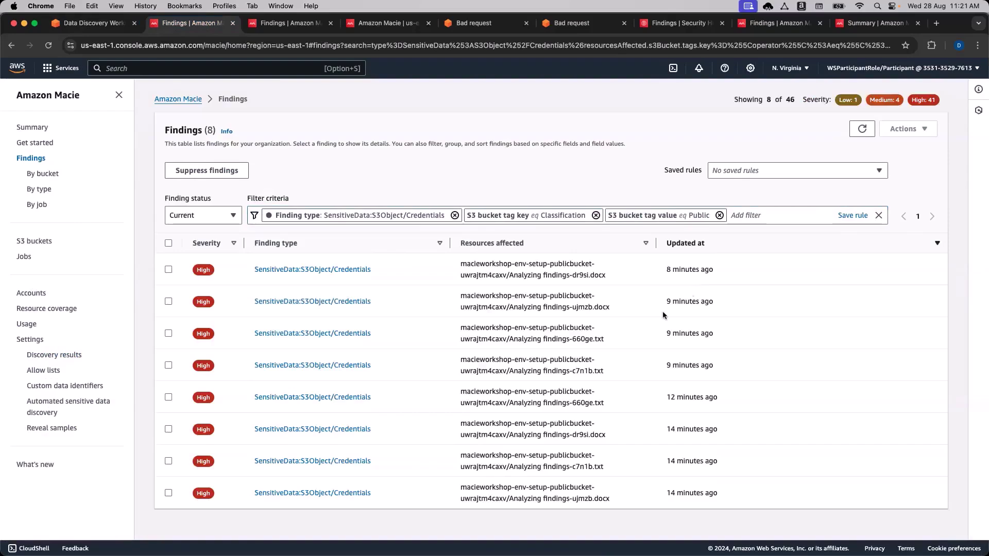
{"action": "left_click", "coordinate": [168, 244]}
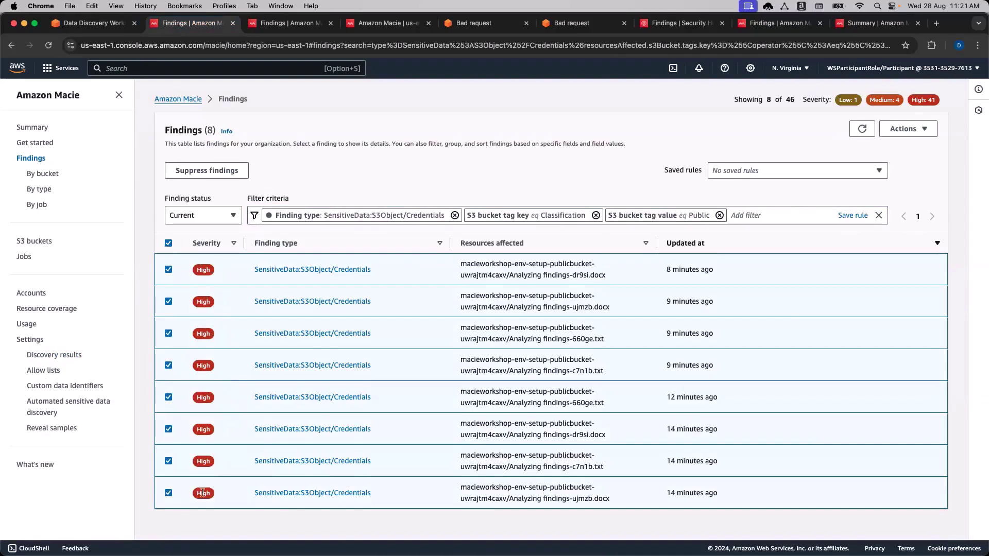
{"action": "left_click", "coordinate": [169, 243]}
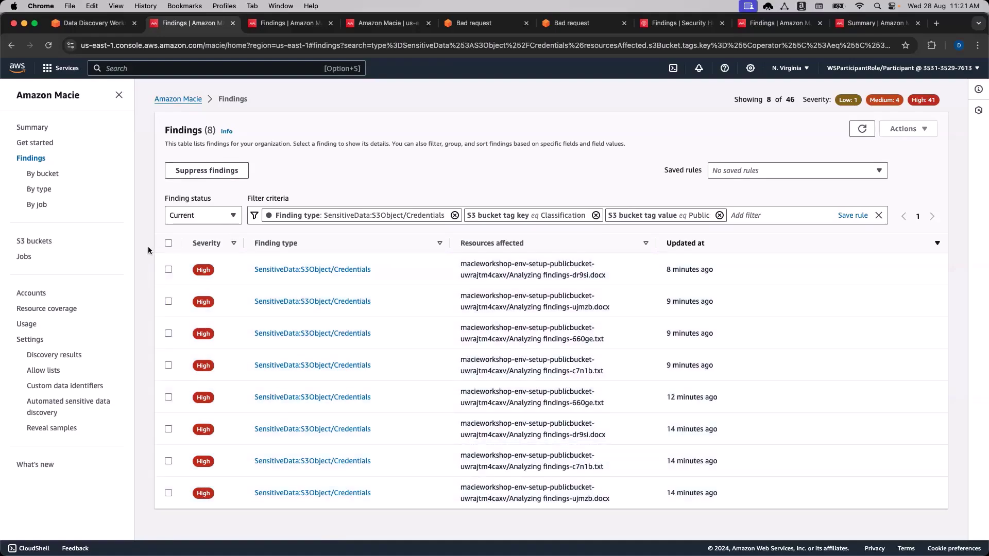
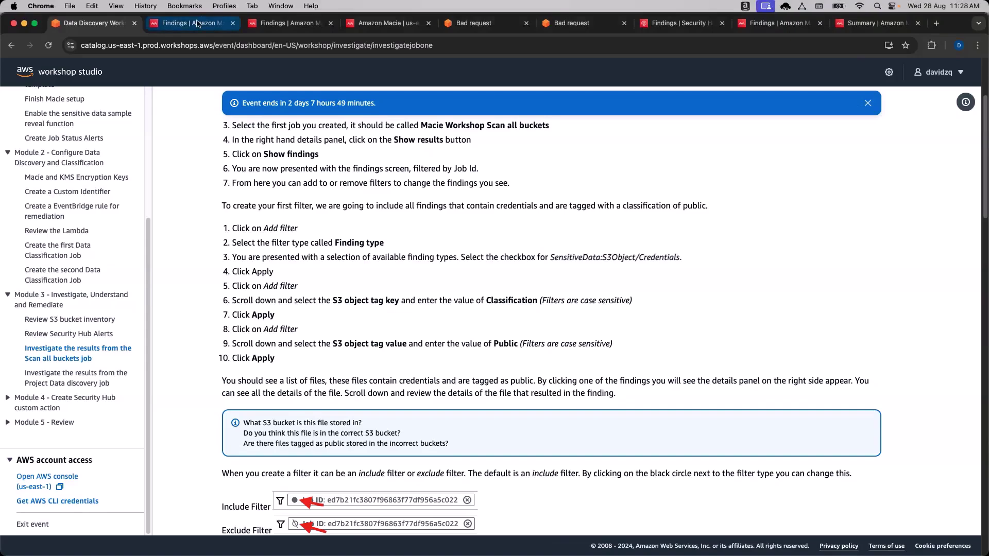
Switch to the Macie findings of credentials in buckets tagged Classification Public.
{"action": "scroll", "coordinate": [201, 39], "scroll_direction": "down", "scroll_amount": 1}
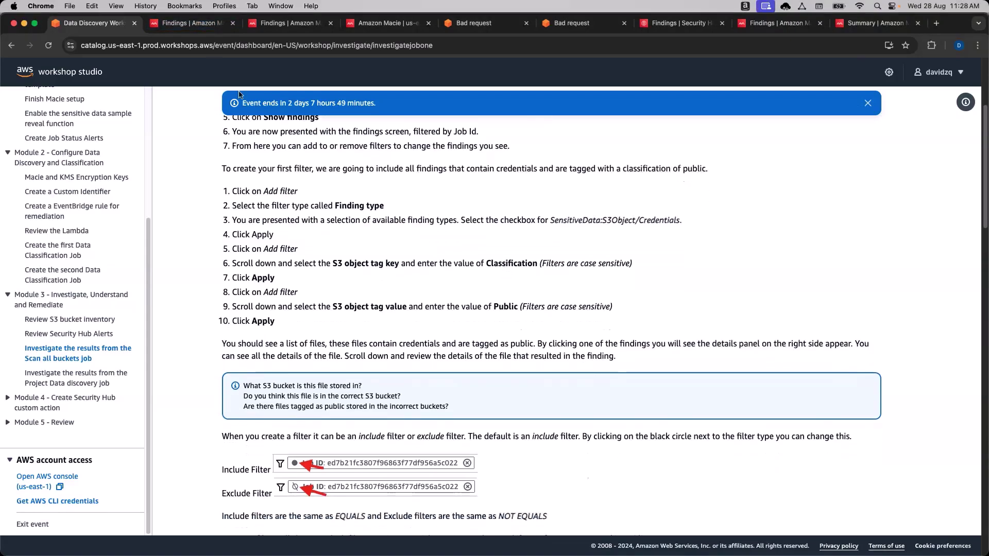
{"action": "left_click", "coordinate": [196, 23]}
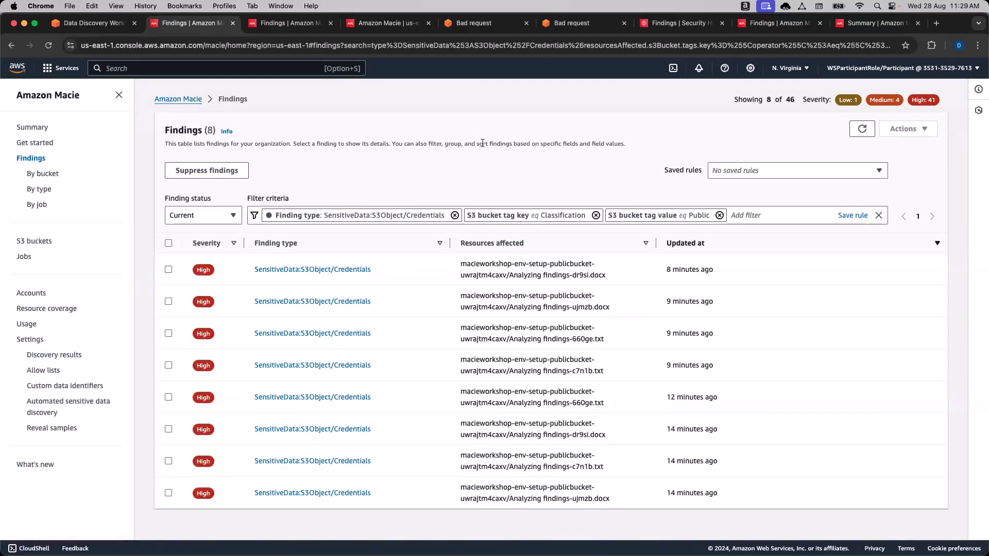
{"action": "left_click", "coordinate": [771, 218]}
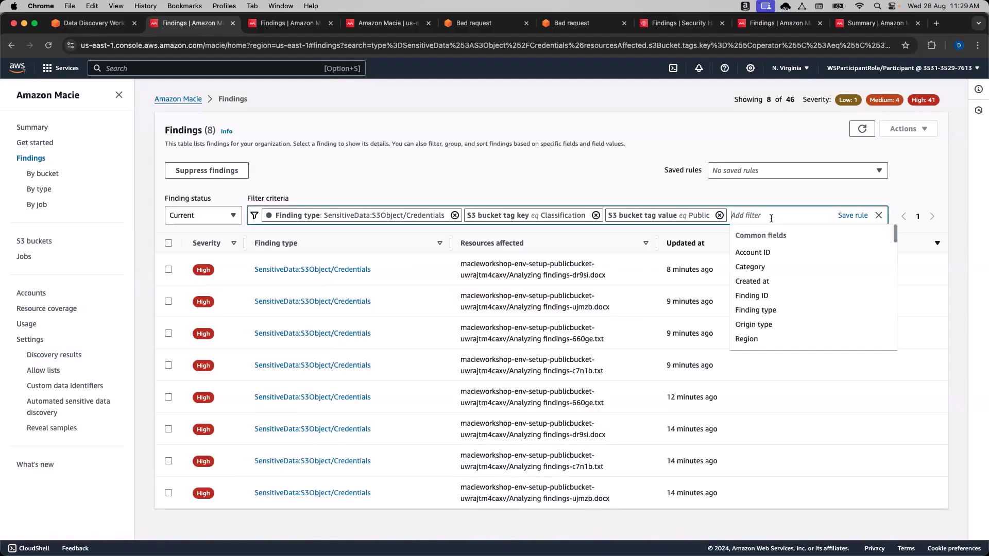
{"action": "left_click", "coordinate": [566, 170]}
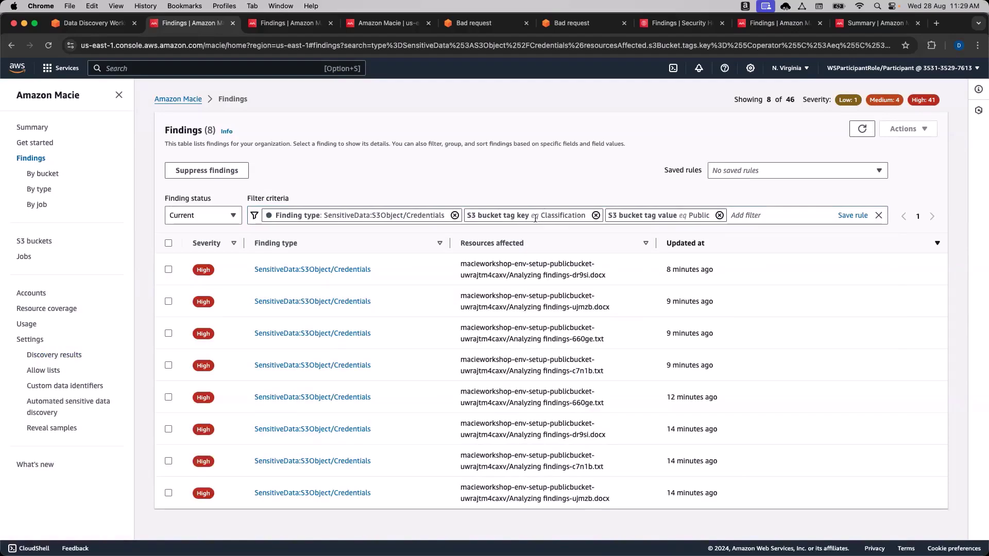
Start an S3 bucket tag key filter with Equals, then back out without adding it.
{"action": "left_click", "coordinate": [758, 216]}
{"action": "scroll", "coordinate": [772, 280], "scroll_direction": "down", "scroll_amount": 5}
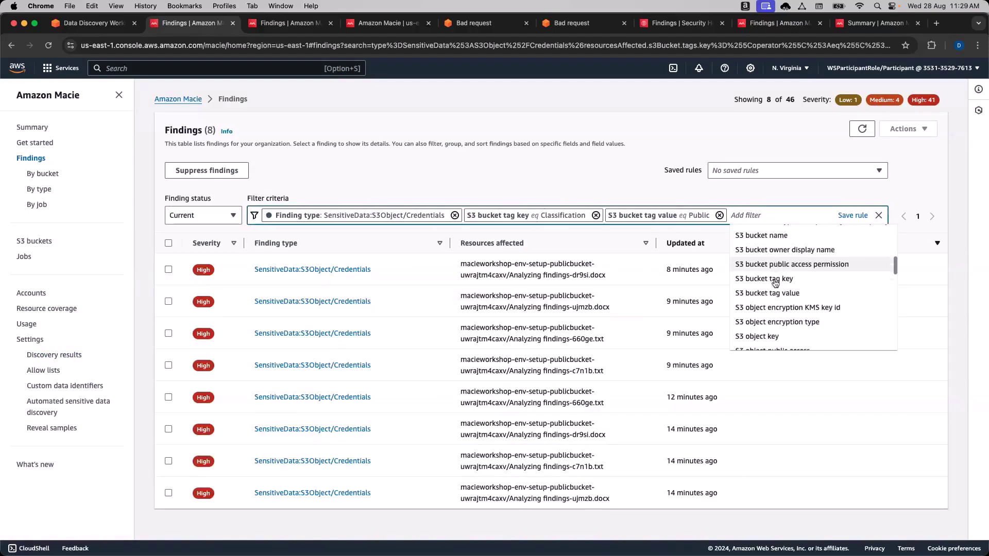
{"action": "left_click", "coordinate": [776, 281]}
{"action": "left_click", "coordinate": [778, 238]}
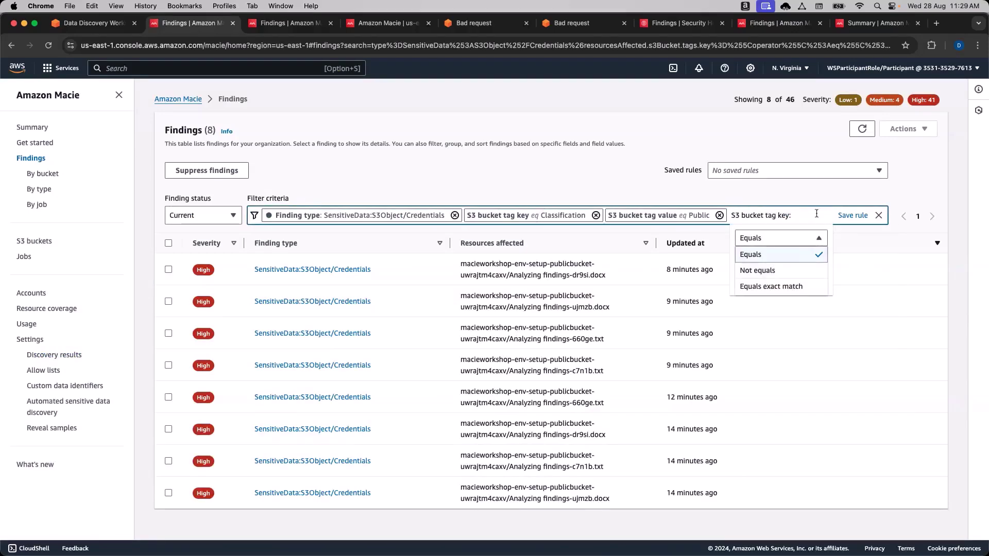
{"action": "left_click", "coordinate": [798, 254]}
{"action": "left_click", "coordinate": [764, 284]}
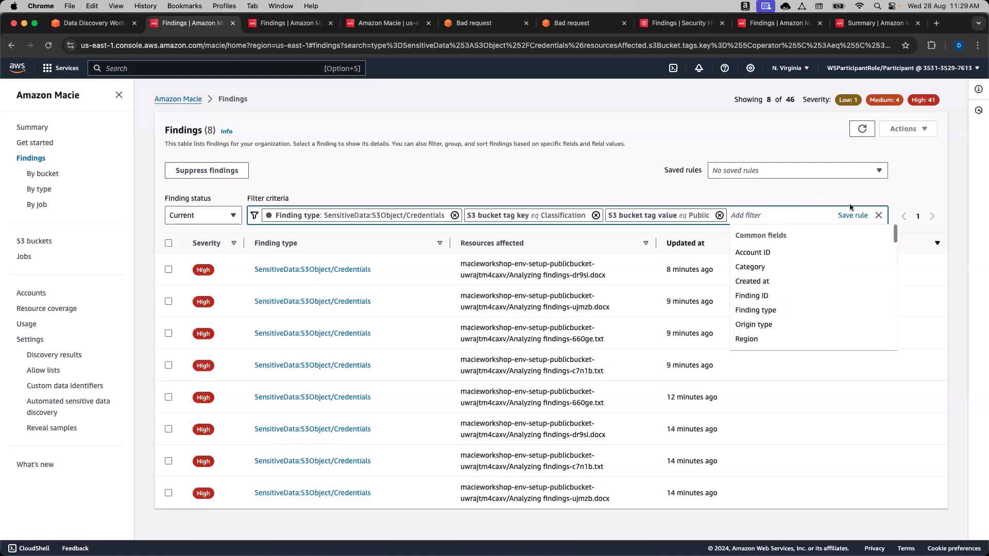
{"action": "left_click", "coordinate": [782, 187]}
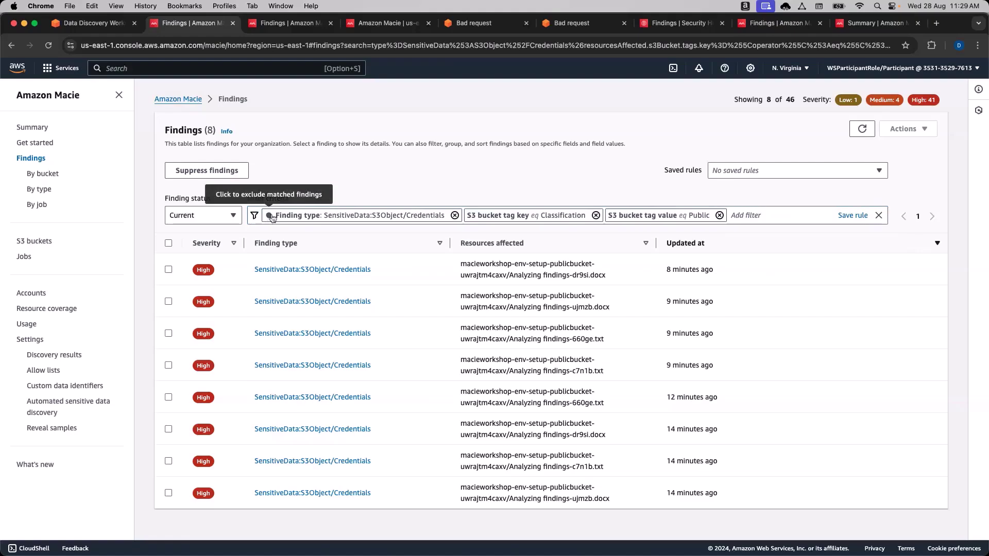
Flip the Finding type filter to exclude and back, then open the Analyzing findings-dr9si.docx credentials finding.
{"action": "left_click", "coordinate": [269, 216]}
{"action": "left_click", "coordinate": [269, 217]}
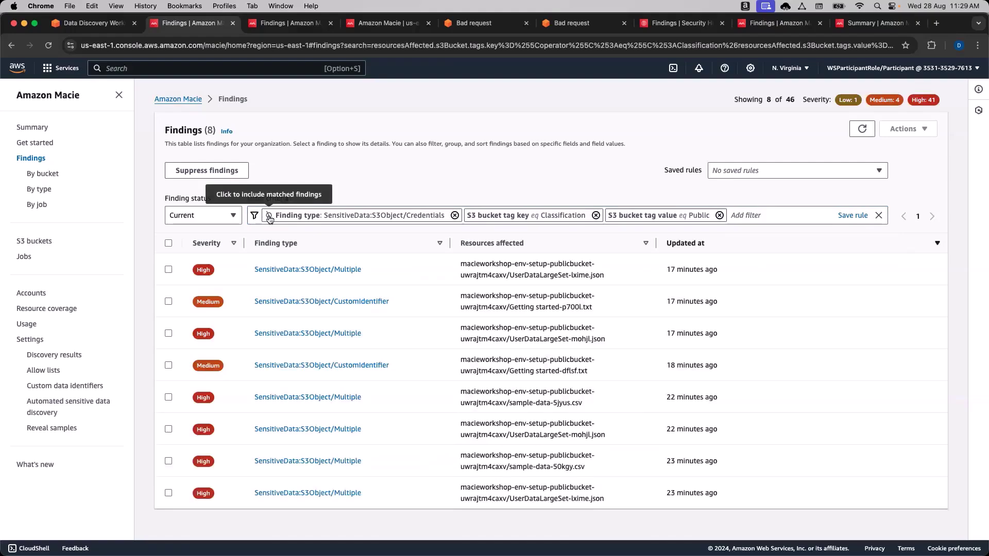
{"action": "left_click", "coordinate": [269, 217]}
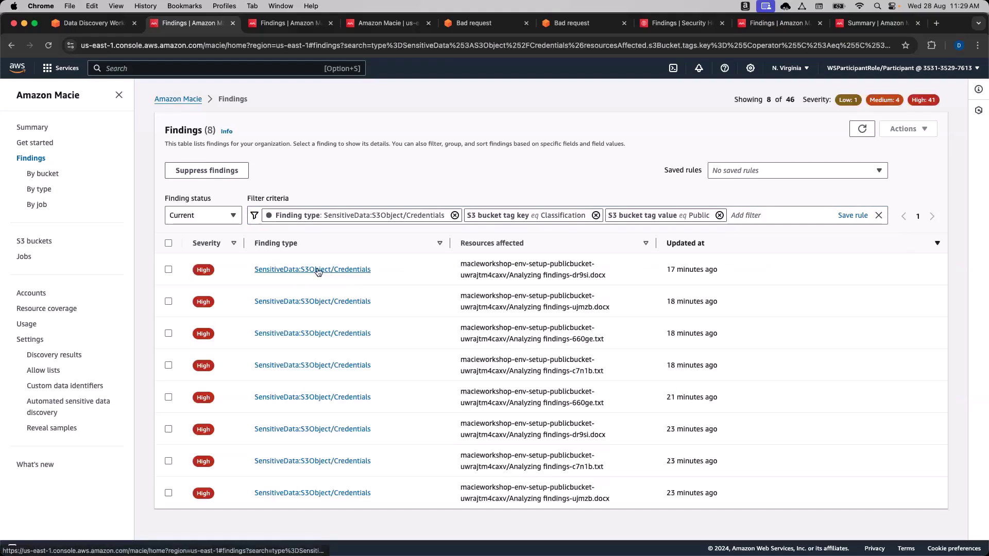
{"action": "left_click", "coordinate": [317, 271]}
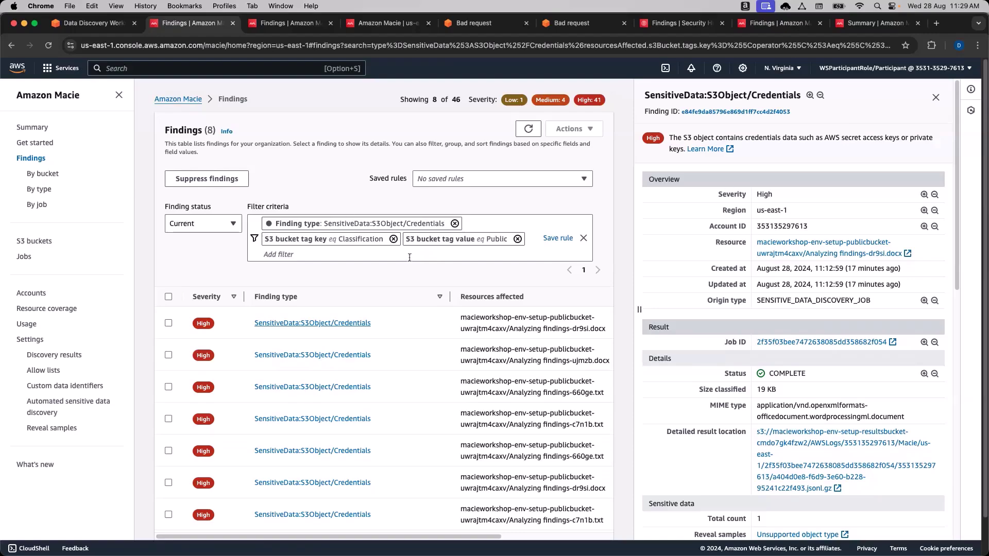
Add the finding's High severity as a filter, leaving it set to include.
{"action": "left_click", "coordinate": [924, 197]}
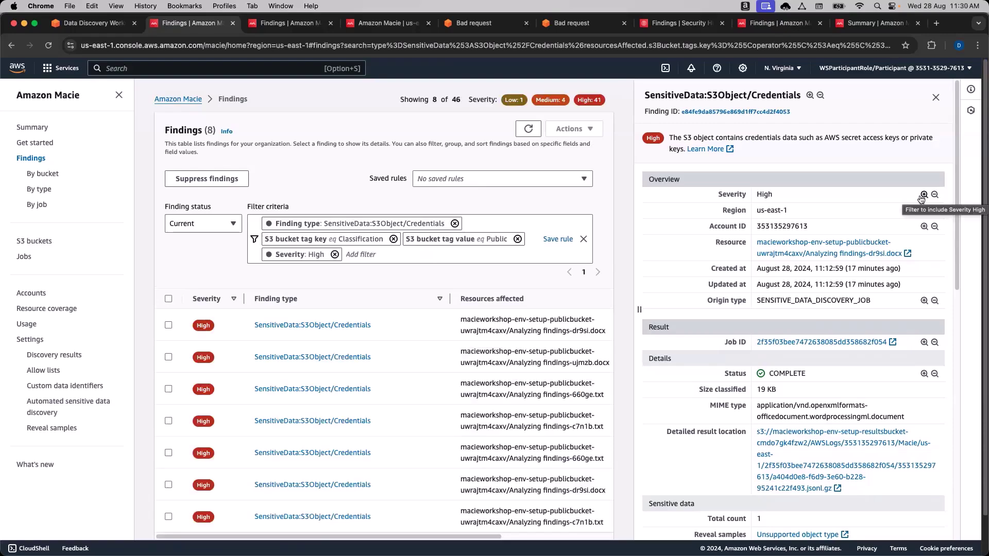
{"action": "scroll", "coordinate": [568, 362], "scroll_direction": "down", "scroll_amount": 2}
{"action": "scroll", "coordinate": [516, 356], "scroll_direction": "up", "scroll_amount": 2}
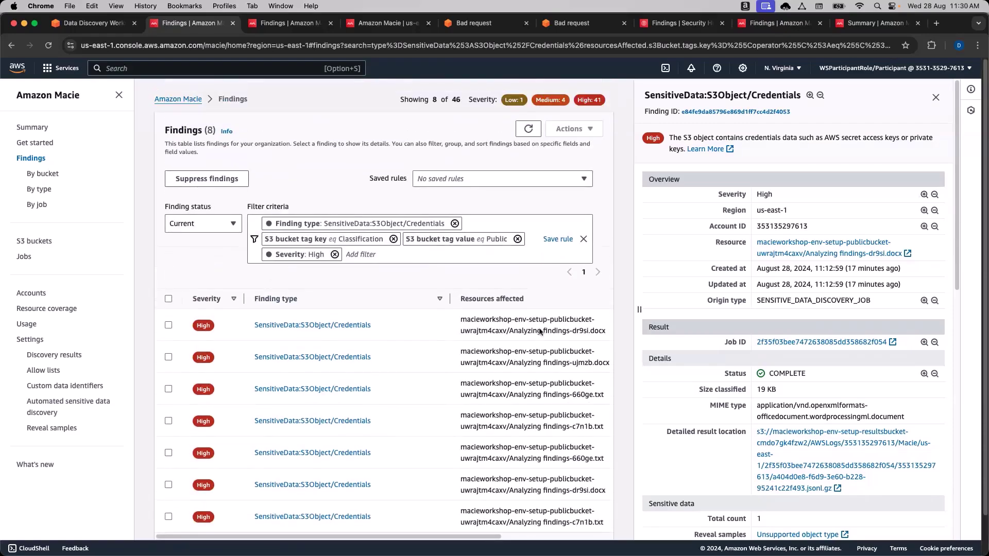
{"action": "left_click", "coordinate": [935, 195]}
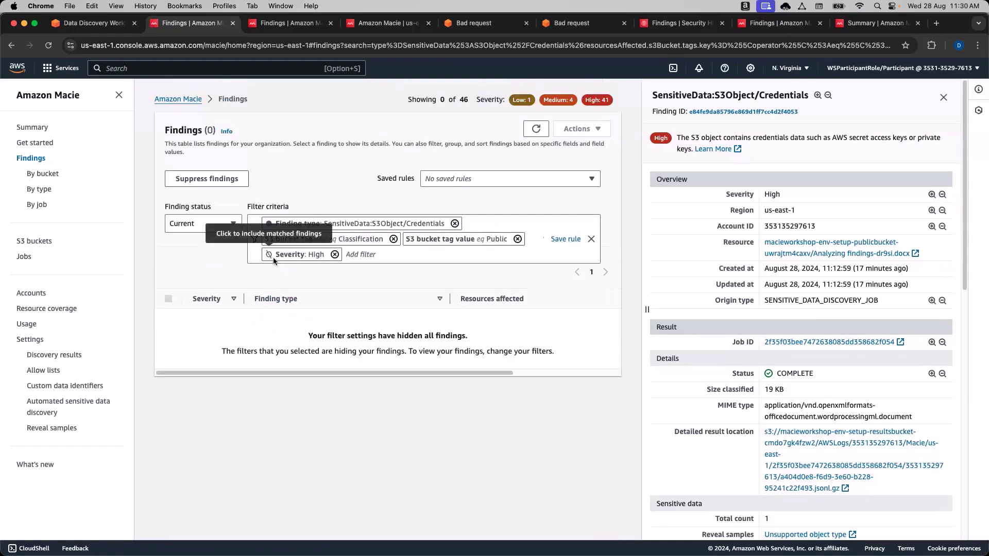
{"action": "left_click", "coordinate": [269, 256]}
{"action": "left_click", "coordinate": [269, 255]}
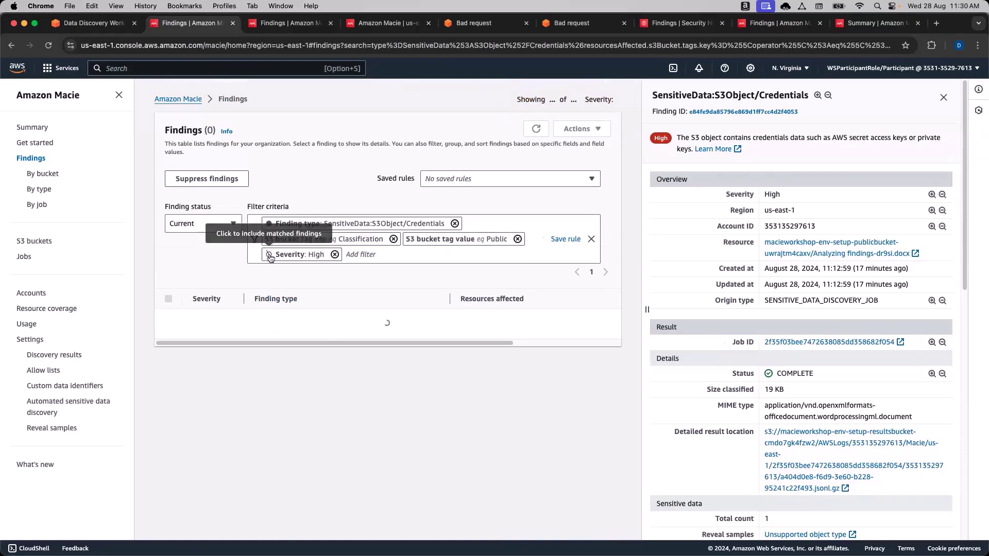
{"action": "scroll", "coordinate": [794, 285], "scroll_direction": "down", "scroll_amount": 1}
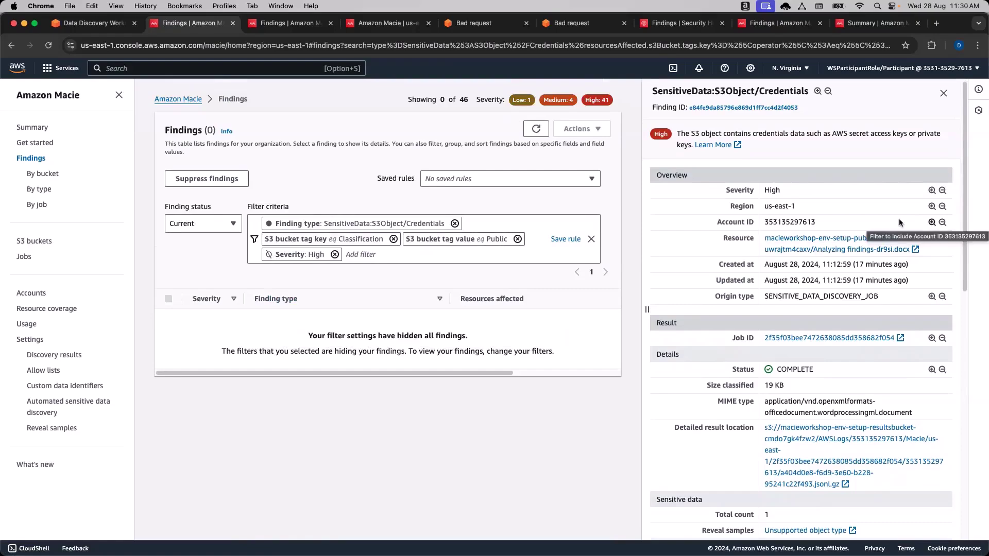
{"action": "left_click", "coordinate": [269, 255]}
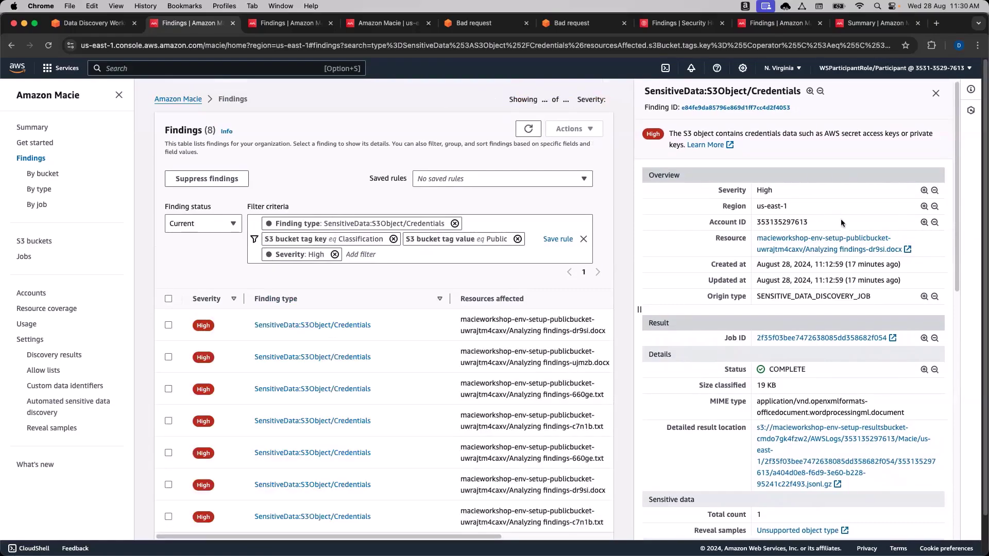
Add the finding's account ID as a filter criterion.
{"action": "left_click", "coordinate": [925, 222]}
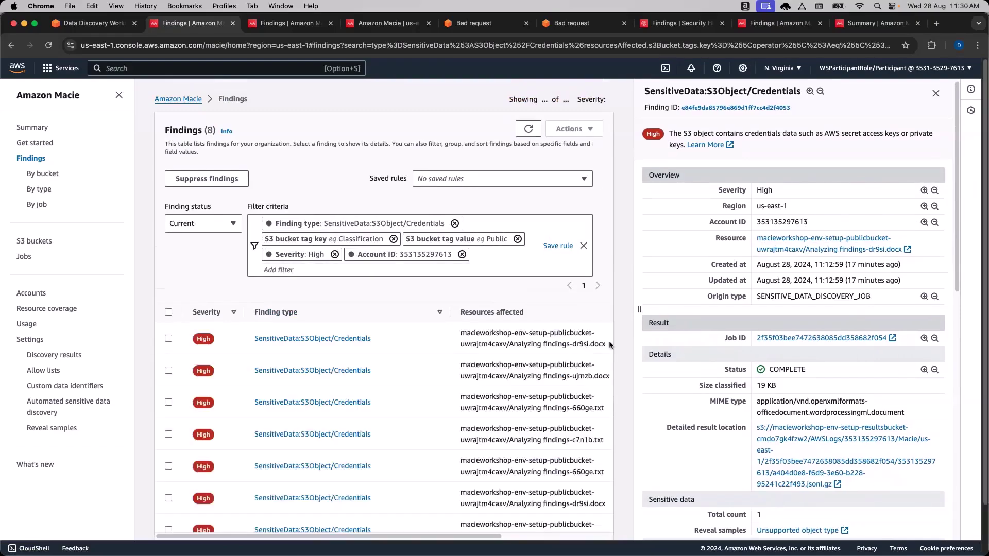
{"action": "scroll", "coordinate": [569, 359], "scroll_direction": "down", "scroll_amount": 2}
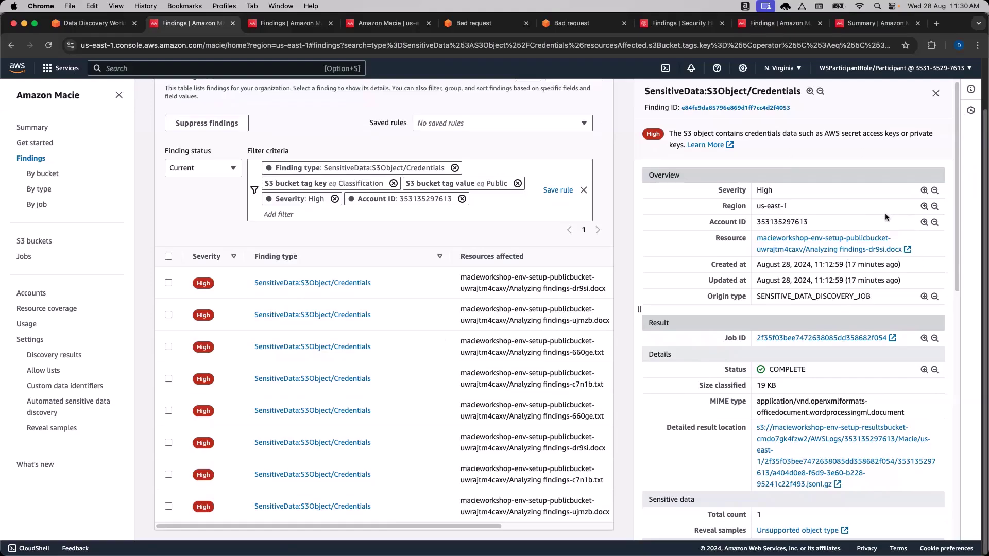
{"action": "scroll", "coordinate": [861, 332], "scroll_direction": "down", "scroll_amount": 1}
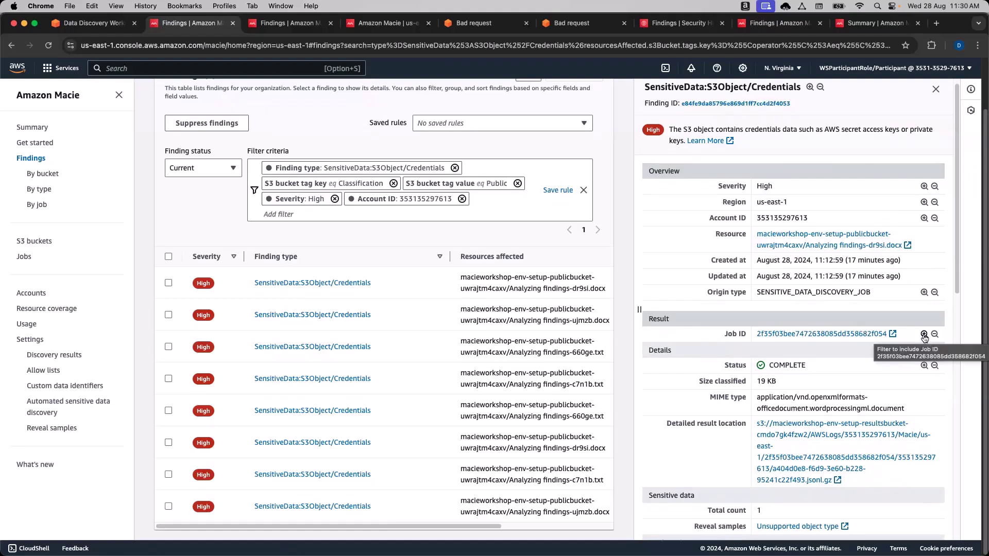
Add the finding's job ID as an include filter.
{"action": "left_click", "coordinate": [924, 335]}
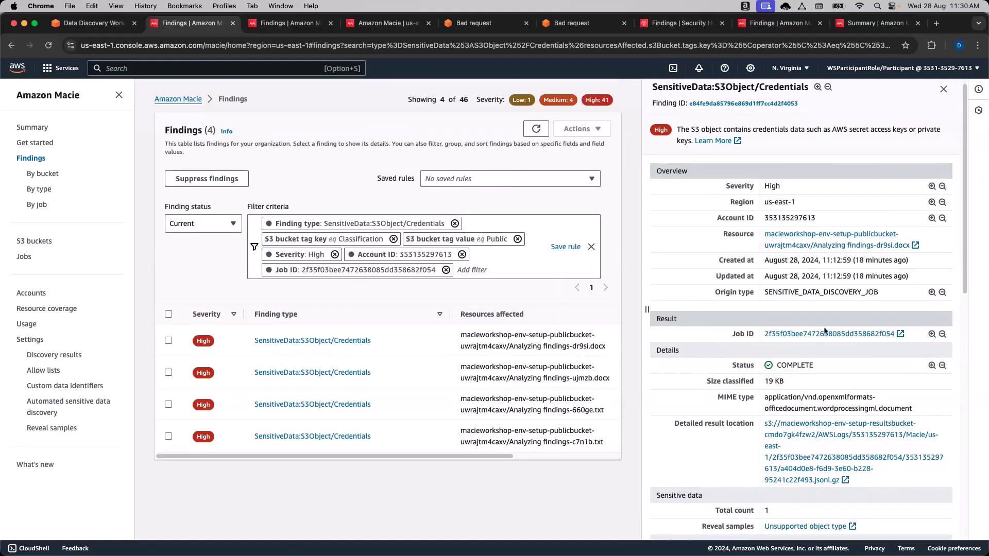
{"action": "left_click", "coordinate": [268, 270]}
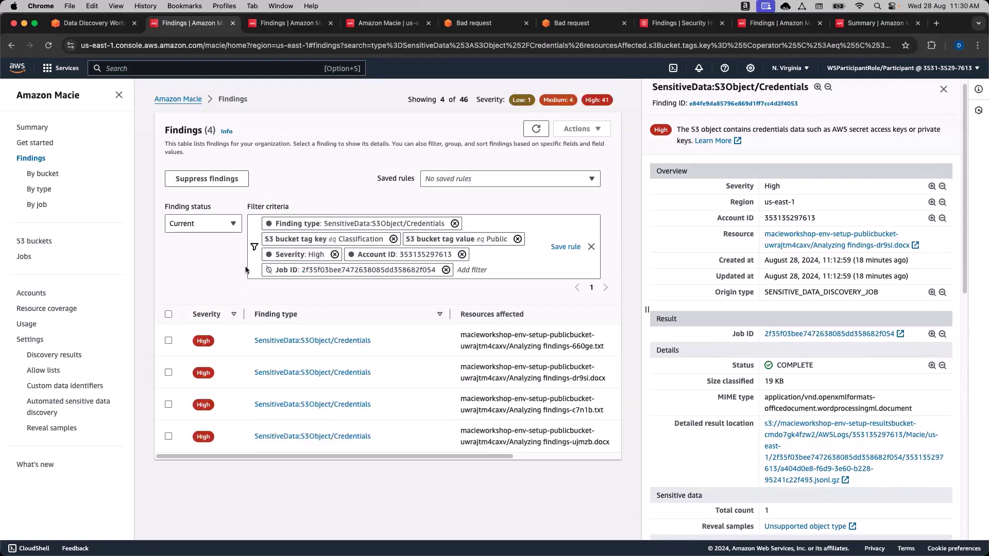
{"action": "left_click", "coordinate": [269, 270]}
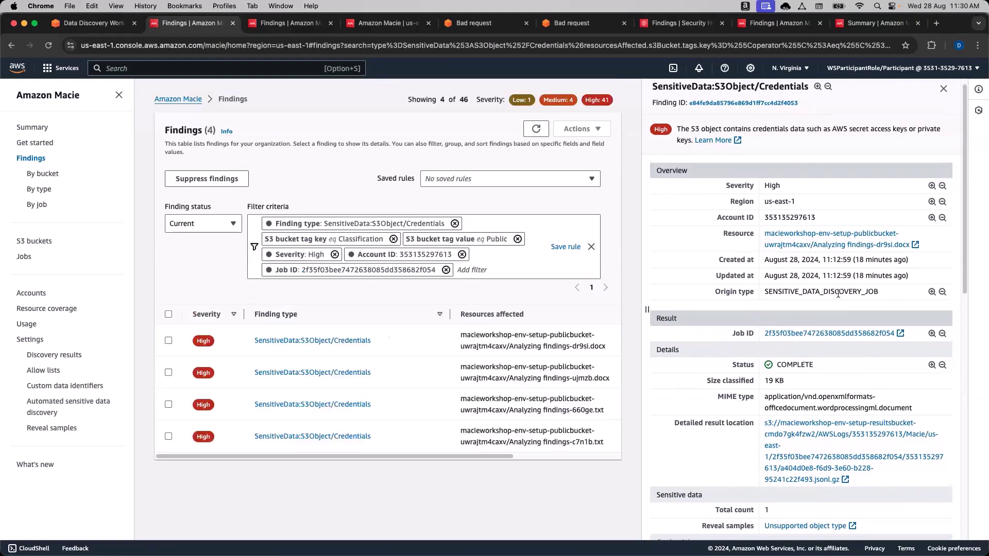
{"action": "scroll", "coordinate": [875, 334], "scroll_direction": "down", "scroll_amount": 2}
Add filters for result status COMPLETE and bucket public access Not public, leaving 4 findings.
{"action": "left_click", "coordinate": [931, 330]}
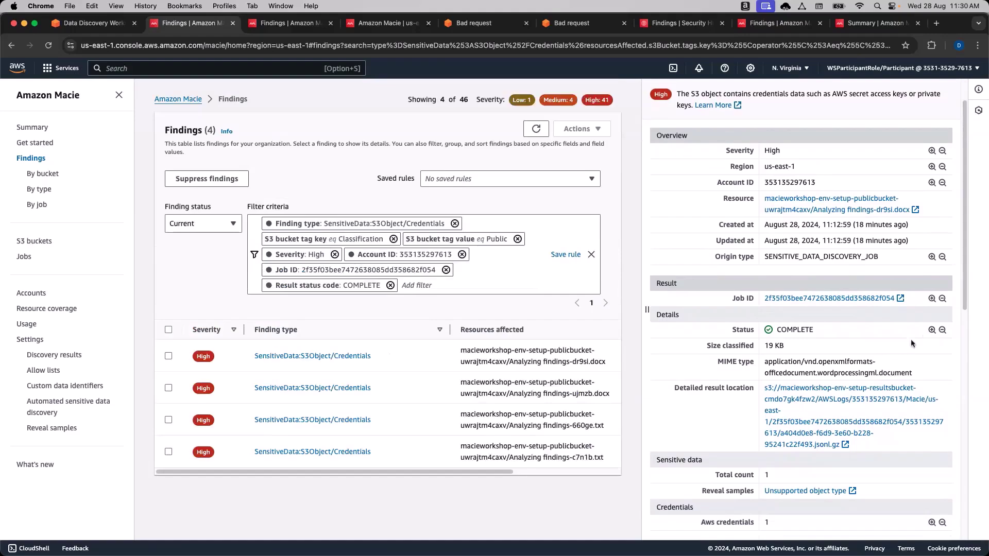
{"action": "scroll", "coordinate": [869, 352], "scroll_direction": "down", "scroll_amount": 4}
{"action": "scroll", "coordinate": [869, 352], "scroll_direction": "down", "scroll_amount": 5}
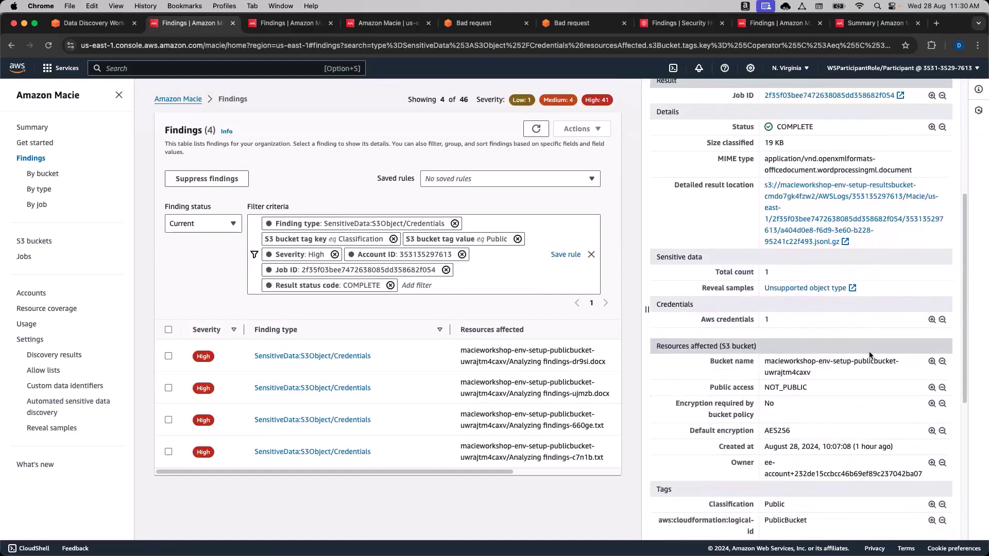
{"action": "scroll", "coordinate": [873, 362], "scroll_direction": "down", "scroll_amount": 1}
{"action": "left_click", "coordinate": [932, 370]}
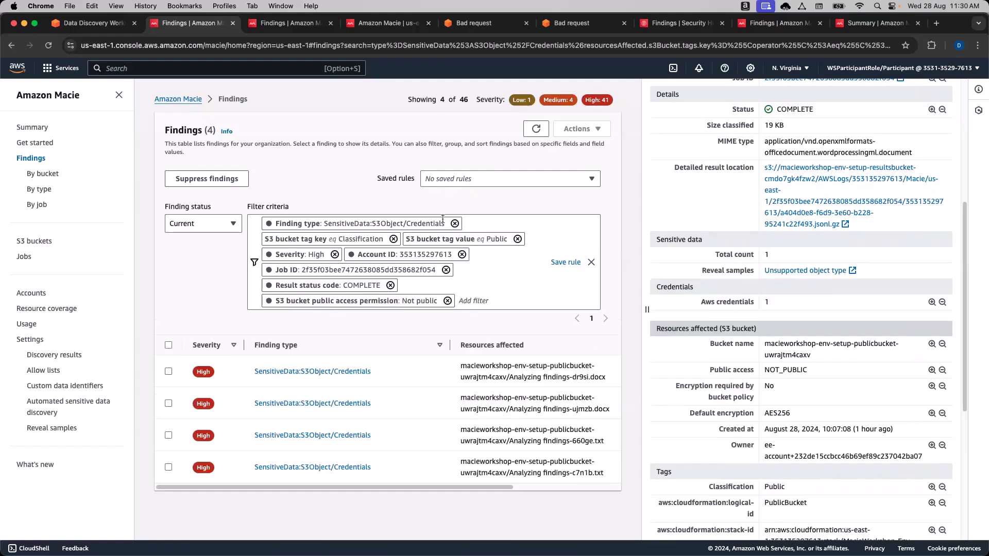
{"action": "left_click", "coordinate": [269, 302]}
{"action": "left_click", "coordinate": [269, 301]}
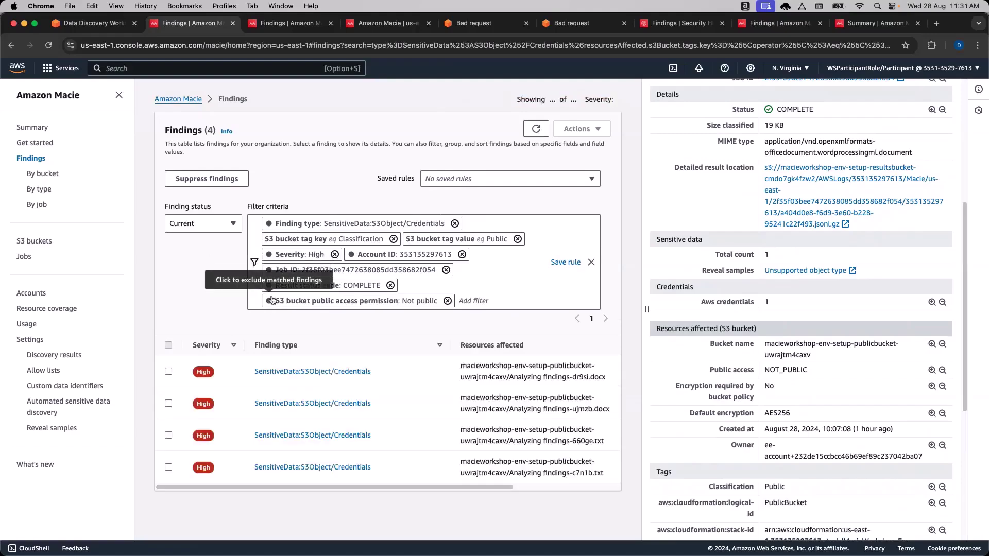
Save the current filters as a rule named RuleForPublicObjects.
{"action": "left_click", "coordinate": [559, 263]}
{"action": "left_click", "coordinate": [329, 390]}
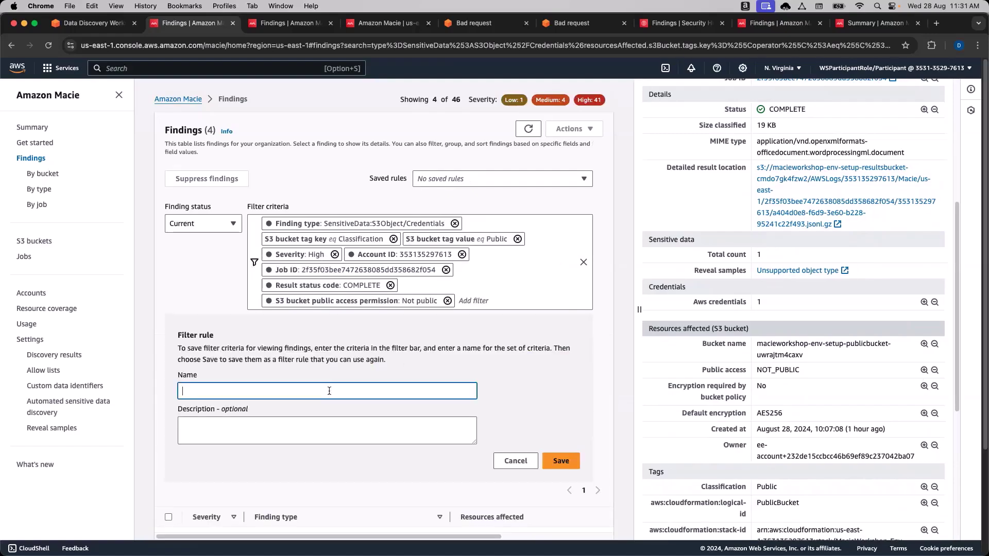
{"action": "type", "text": "RE"}
{"action": "type", "text": "le"}
{"action": "type", "text": "ForPublicObjects"}
{"action": "left_click", "coordinate": [560, 460]}
Clear all filter criteria to list all 46 findings.
{"action": "left_click", "coordinate": [515, 215]}
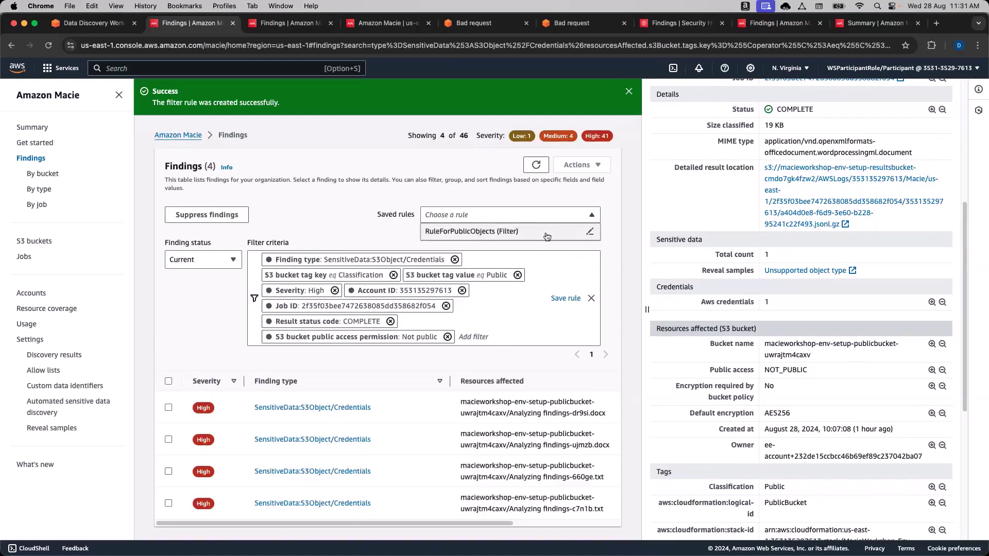
{"action": "left_click", "coordinate": [316, 215]}
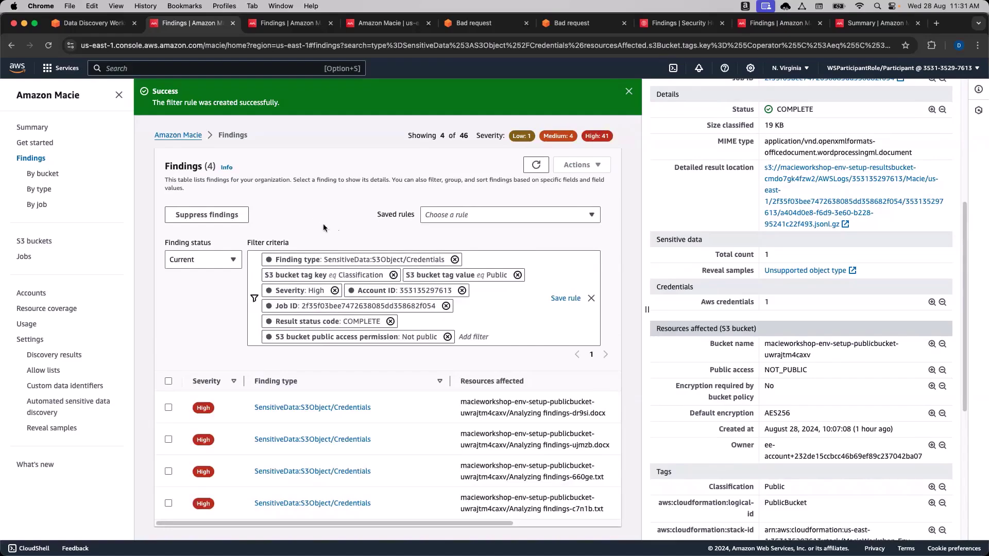
{"action": "left_click", "coordinate": [592, 300]}
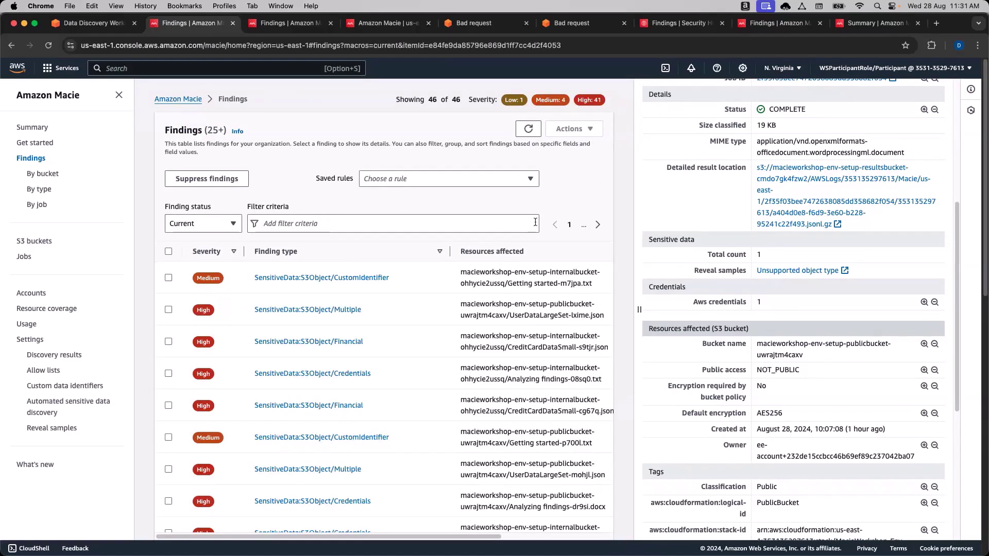
Close the finding details and apply the saved RuleForPublicObjects filters.
{"action": "scroll", "coordinate": [931, 217], "scroll_direction": "up", "scroll_amount": 3}
{"action": "scroll", "coordinate": [931, 217], "scroll_direction": "up", "scroll_amount": 3}
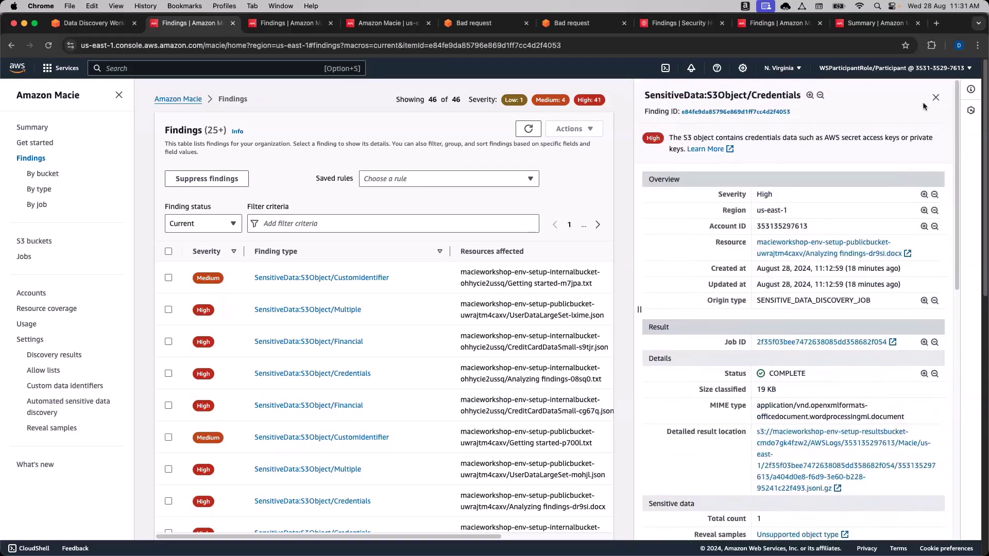
{"action": "left_click", "coordinate": [935, 99]}
{"action": "left_click", "coordinate": [739, 171]}
{"action": "left_click", "coordinate": [742, 186]}
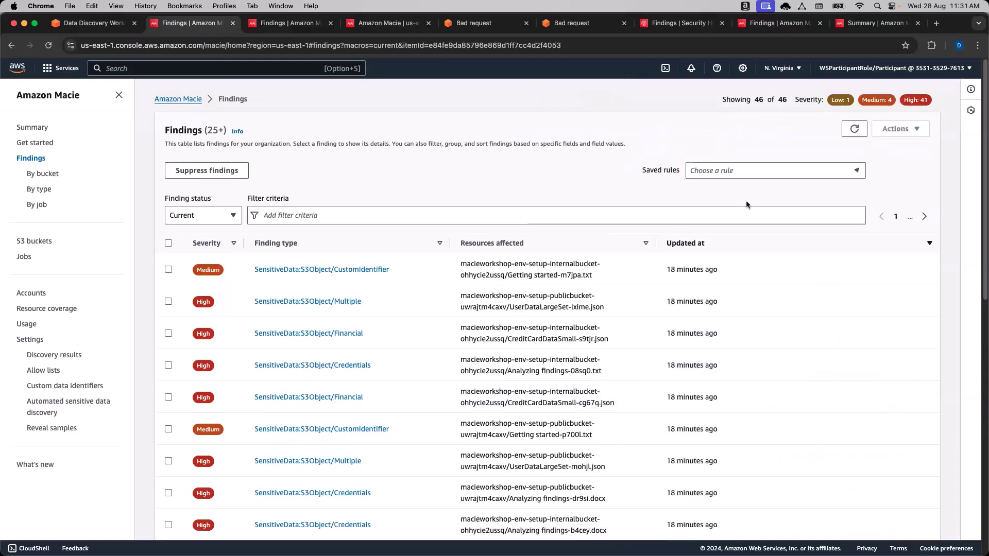
Clear the applied filter criteria to show all 46 findings.
{"action": "left_click", "coordinate": [918, 170]}
{"action": "left_click", "coordinate": [792, 218]}
{"action": "left_click", "coordinate": [917, 231]}
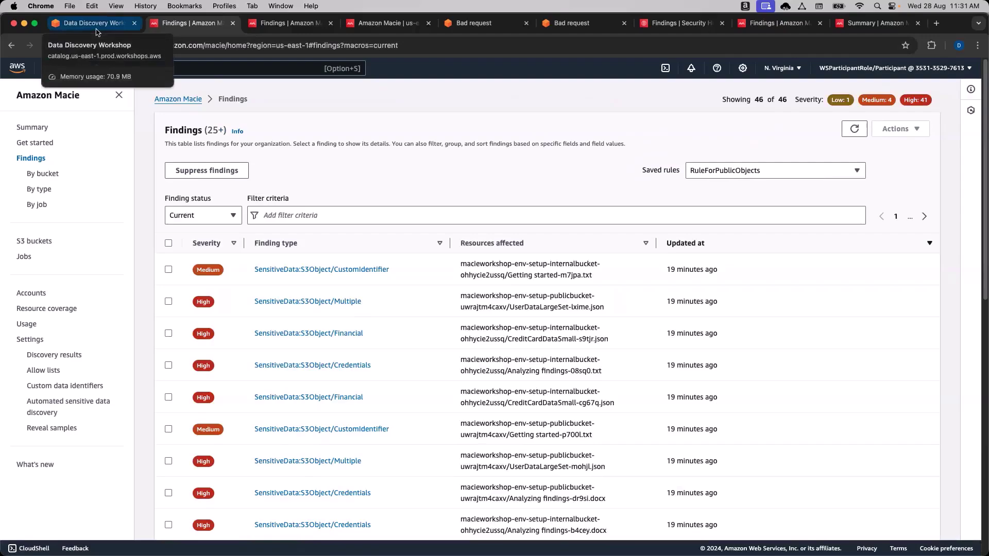
Scroll the workshop to the Sensitive data detection type filtering steps.
{"action": "left_click", "coordinate": [99, 25]}
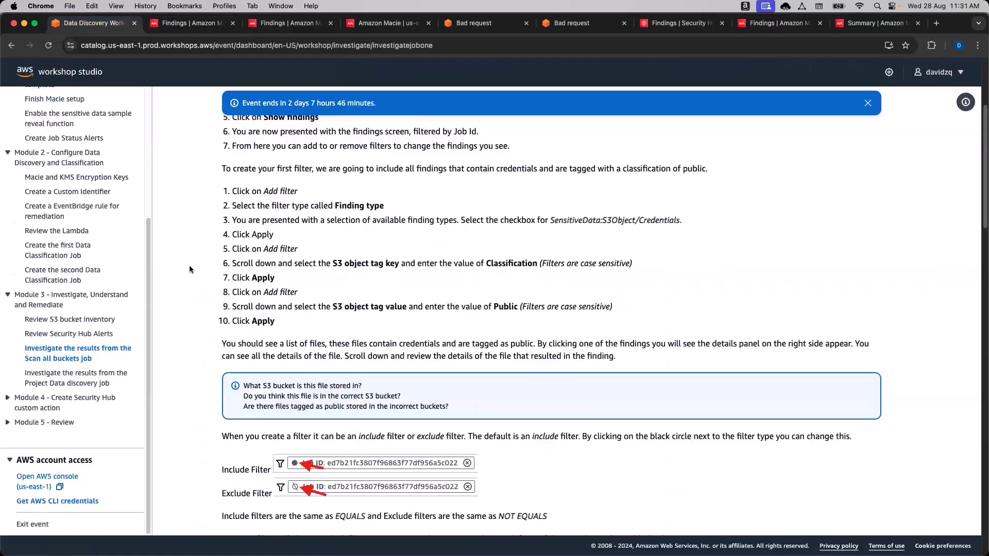
{"action": "scroll", "coordinate": [200, 290], "scroll_direction": "down", "scroll_amount": 3}
{"action": "scroll", "coordinate": [200, 290], "scroll_direction": "down", "scroll_amount": 7}
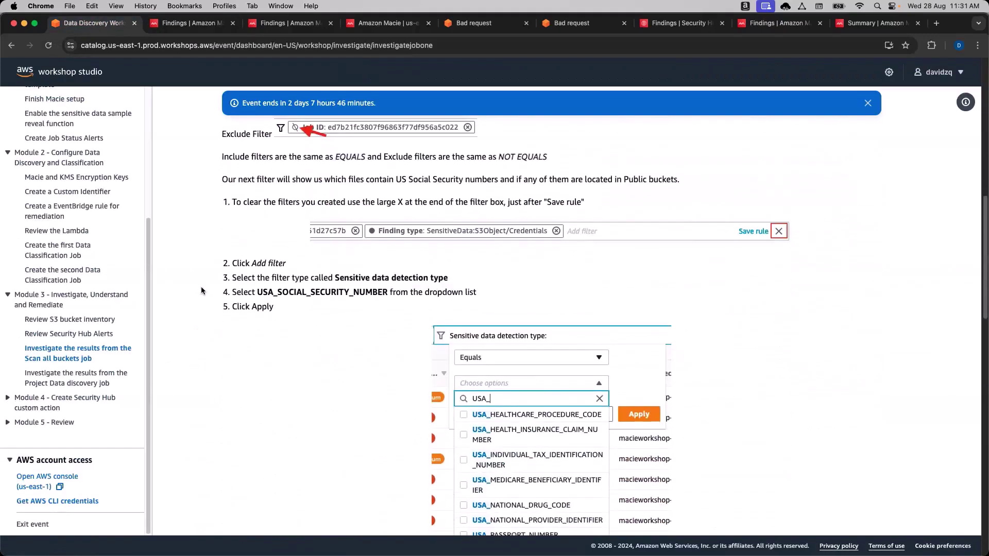
{"action": "scroll", "coordinate": [201, 291], "scroll_direction": "up", "scroll_amount": 2}
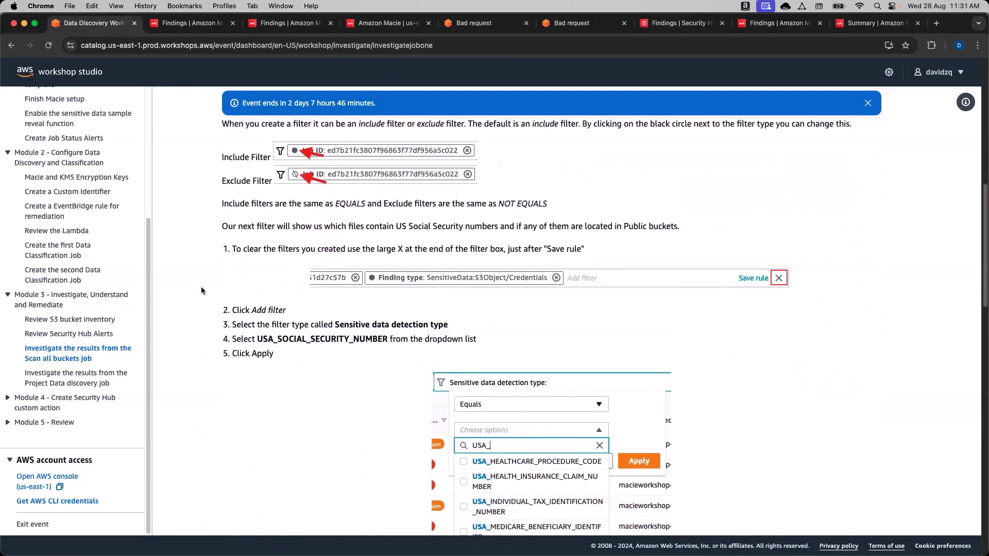
{"action": "scroll", "coordinate": [201, 291], "scroll_direction": "up", "scroll_amount": 1}
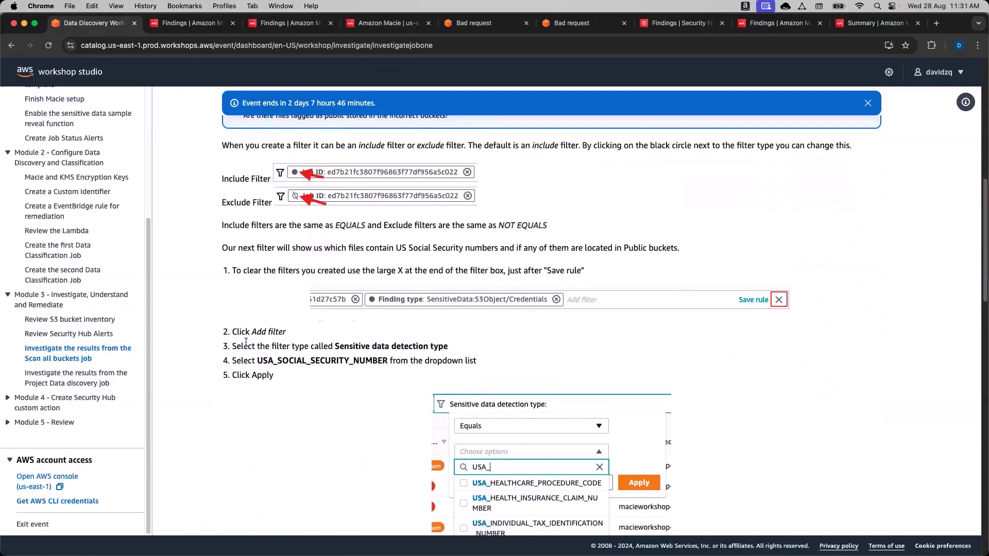
{"action": "scroll", "coordinate": [243, 345], "scroll_direction": "down", "scroll_amount": 1}
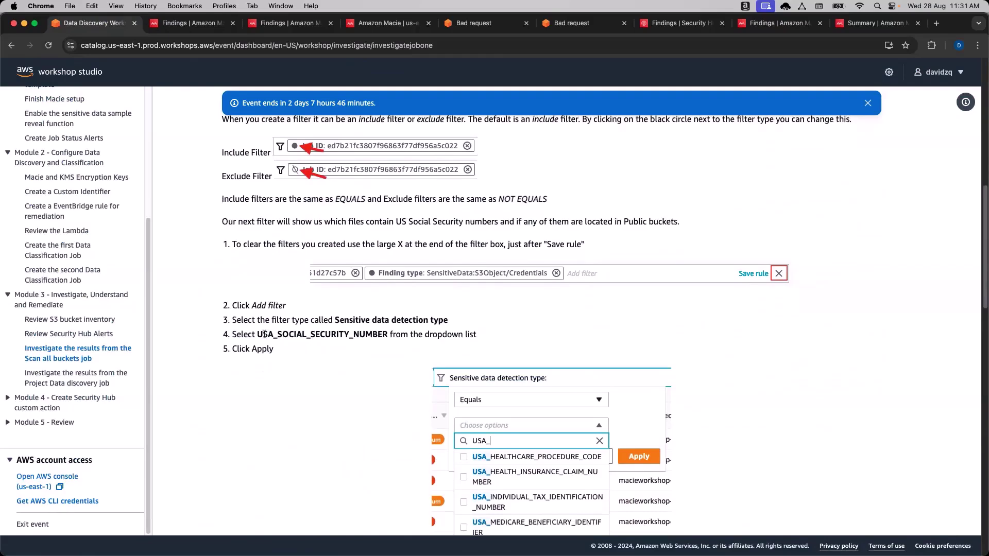
Highlight USA_SOCIAL_SECURITY_NUMBER and the filter type name, then return to Macie.
{"action": "left_click_drag", "start_coordinate": [259, 334], "coordinate": [385, 334]}
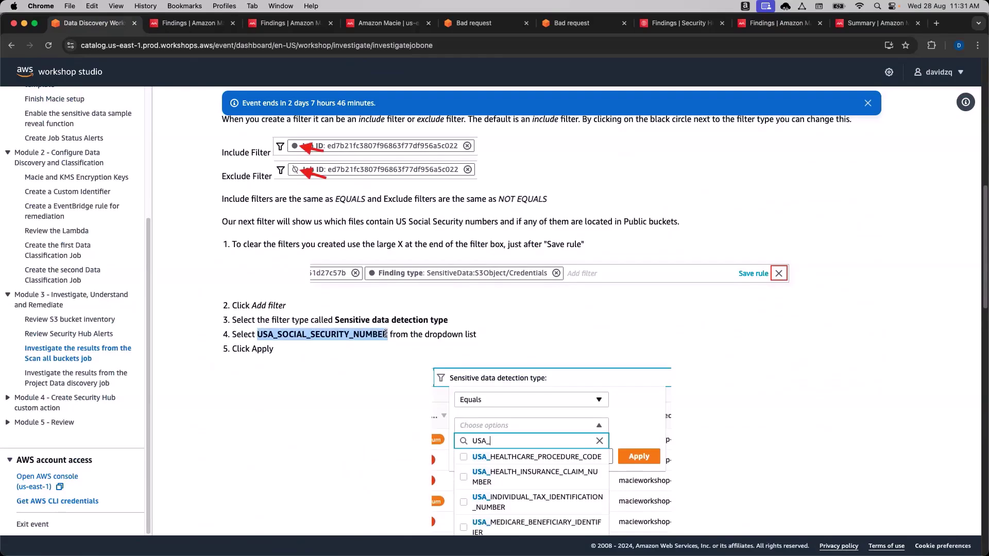
{"action": "left_click", "coordinate": [318, 336]}
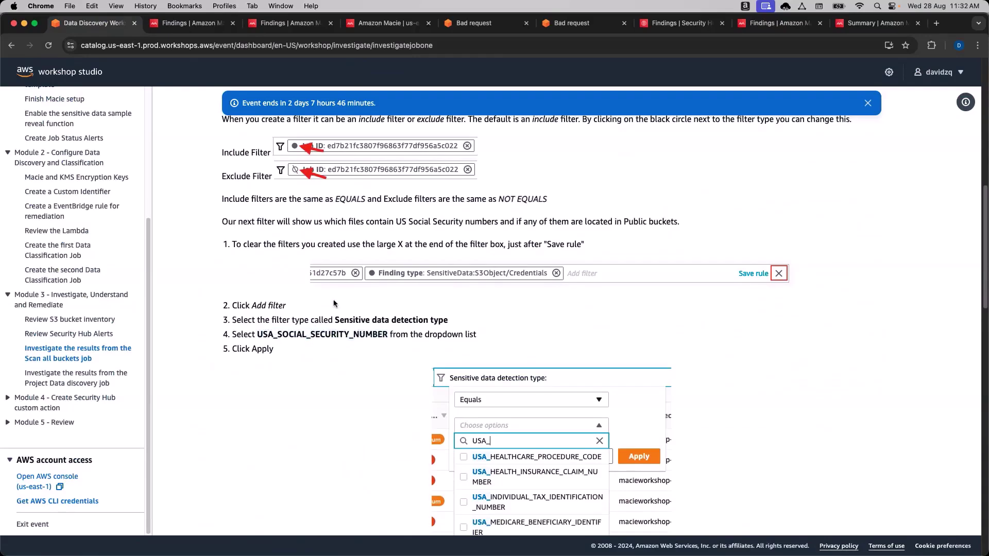
{"action": "left_click_drag", "start_coordinate": [335, 319], "coordinate": [446, 323]}
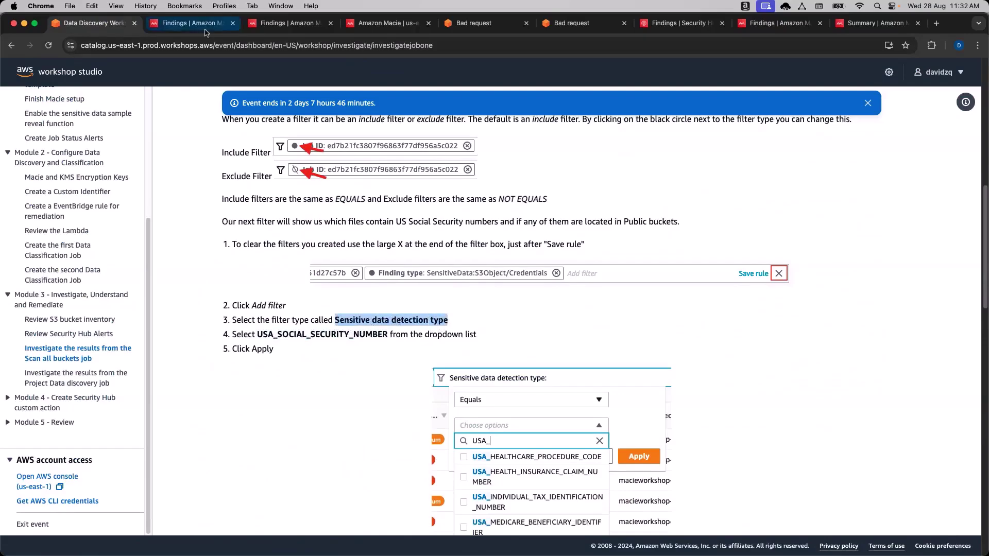
{"action": "left_click", "coordinate": [187, 23]}
Start a new Sensitive data detection type filter.
{"action": "left_click", "coordinate": [425, 173]}
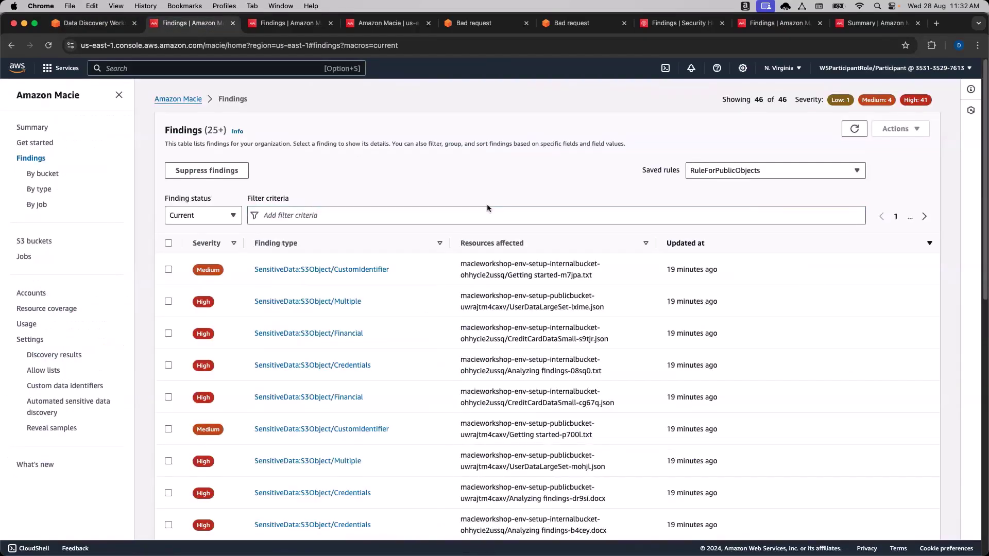
{"action": "left_click", "coordinate": [523, 214]}
{"action": "type", "text": "sens"}
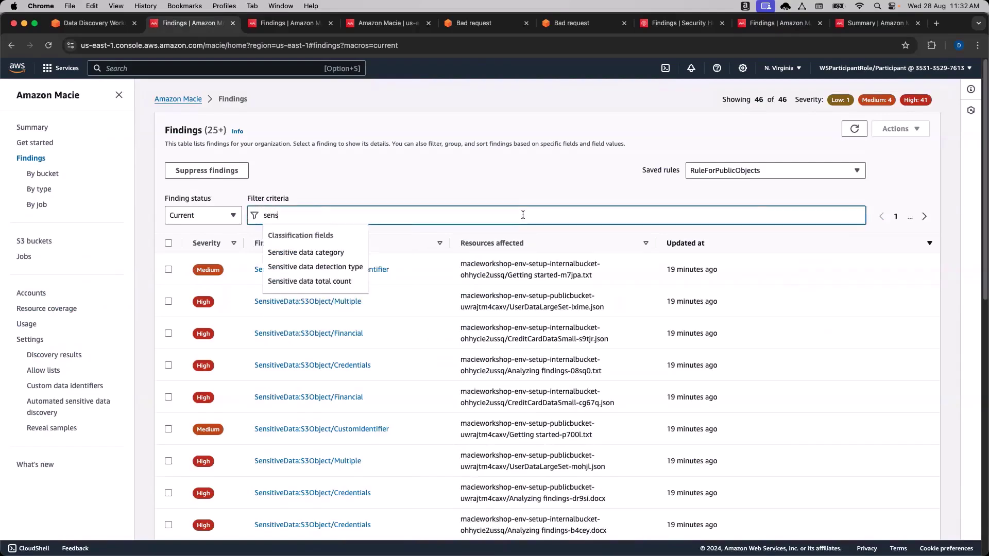
{"action": "left_click", "coordinate": [321, 267]}
{"action": "left_click", "coordinate": [328, 269]}
Search USA and apply the USA_SOCIAL_SECURITY_NUMBER detection type filter.
{"action": "type", "text": "Us"}
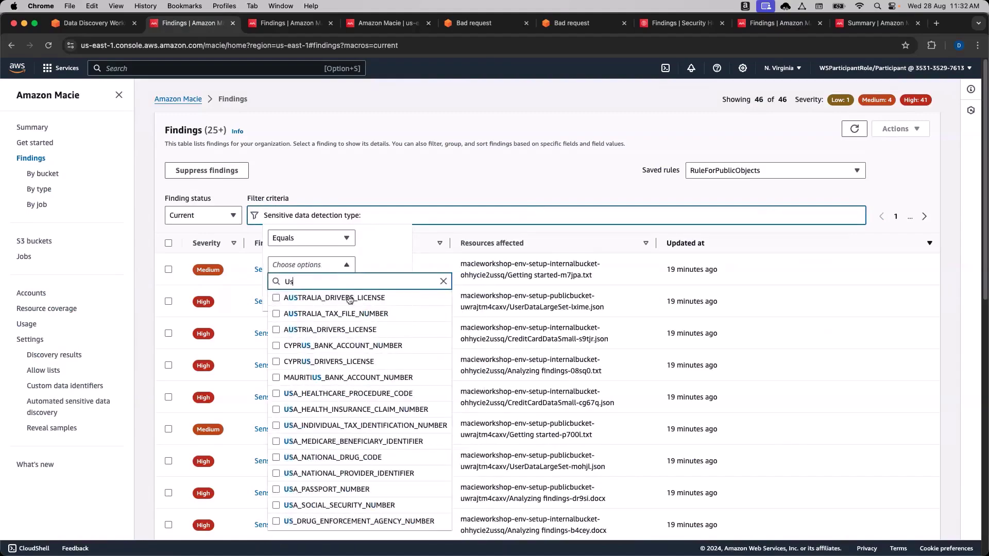
{"action": "key", "text": "BackSpace"}
{"action": "type", "text": "S_"}
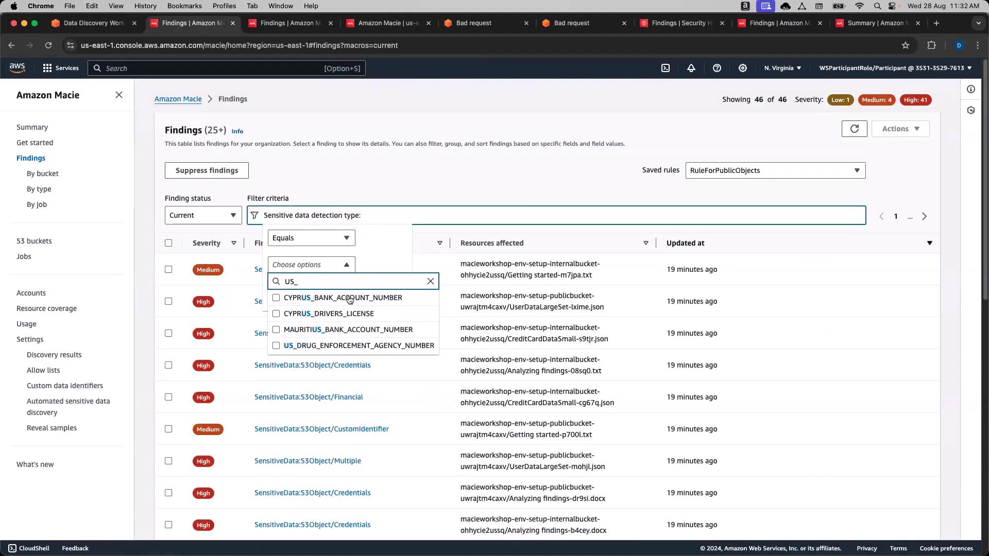
{"action": "key", "text": "BackSpace"}
{"action": "type", "text": "A"}
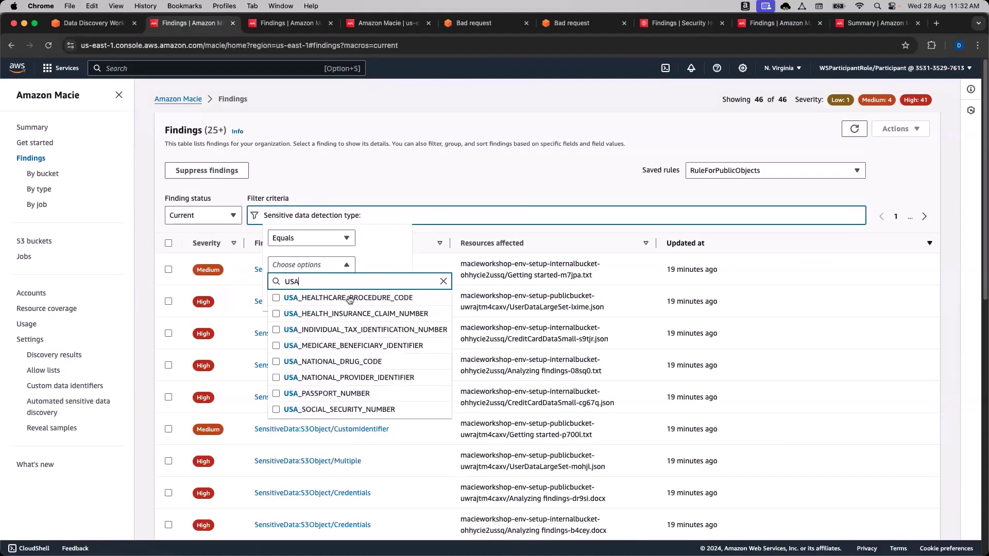
{"action": "left_click", "coordinate": [360, 410]}
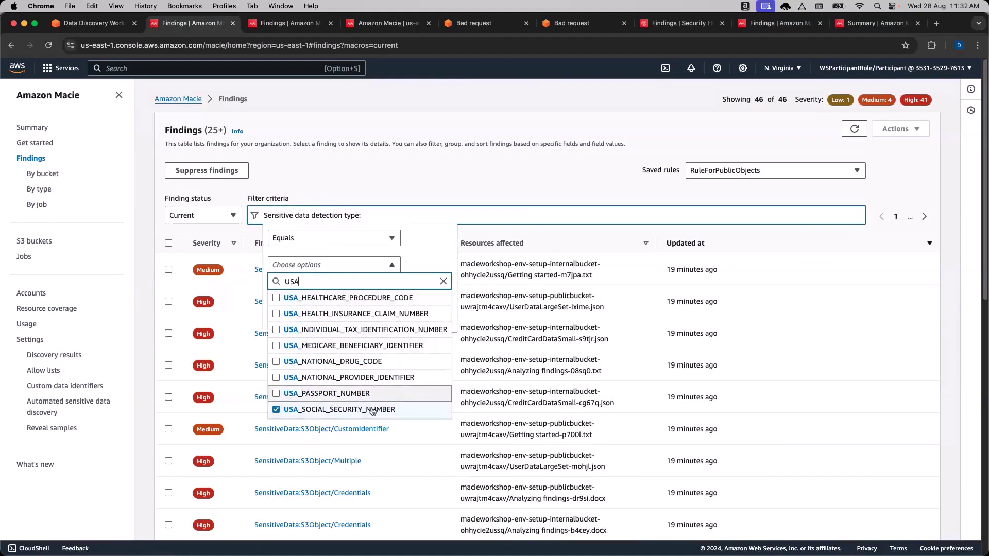
{"action": "left_click", "coordinate": [582, 184]}
{"action": "left_click", "coordinate": [427, 218]}
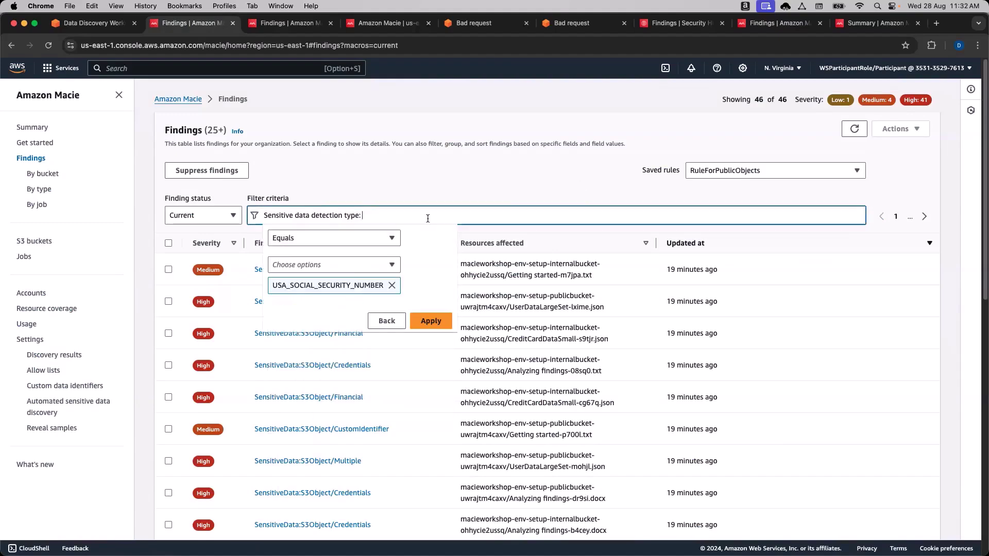
{"action": "left_click", "coordinate": [430, 320]}
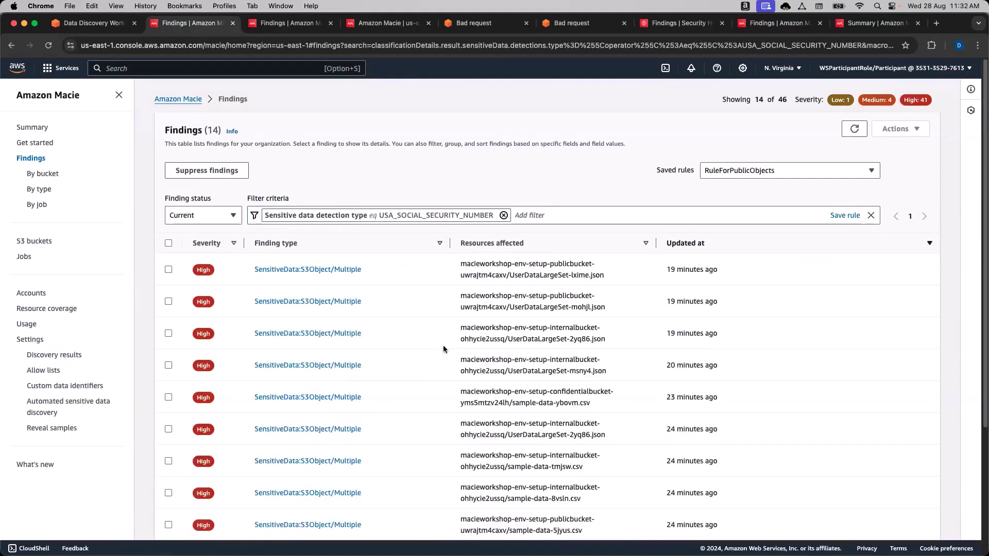
Open the details of the sample-data-tmjsw.csv finding from the filtered list.
{"action": "scroll", "coordinate": [447, 350], "scroll_direction": "down", "scroll_amount": 3}
{"action": "scroll", "coordinate": [448, 359], "scroll_direction": "down", "scroll_amount": 5}
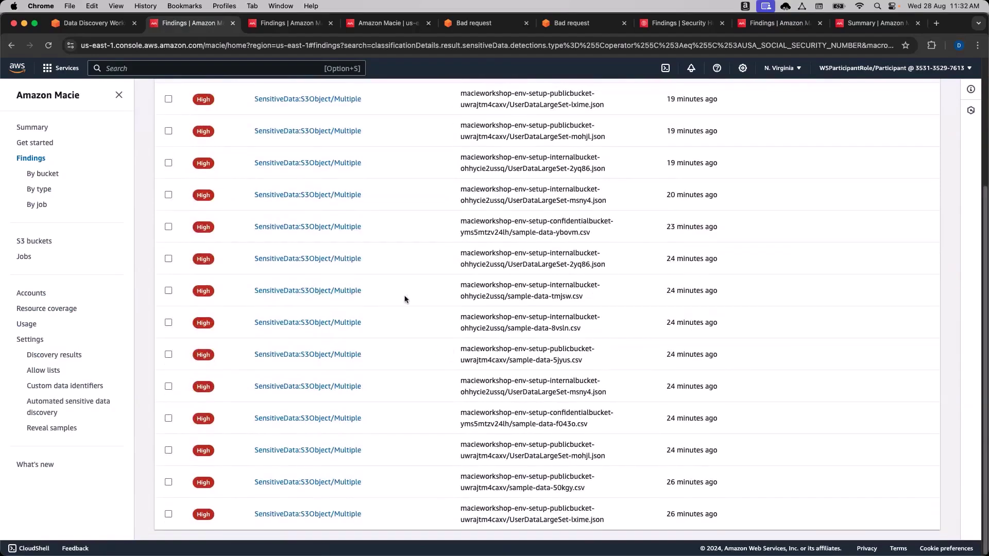
{"action": "scroll", "coordinate": [403, 298], "scroll_direction": "up", "scroll_amount": 1}
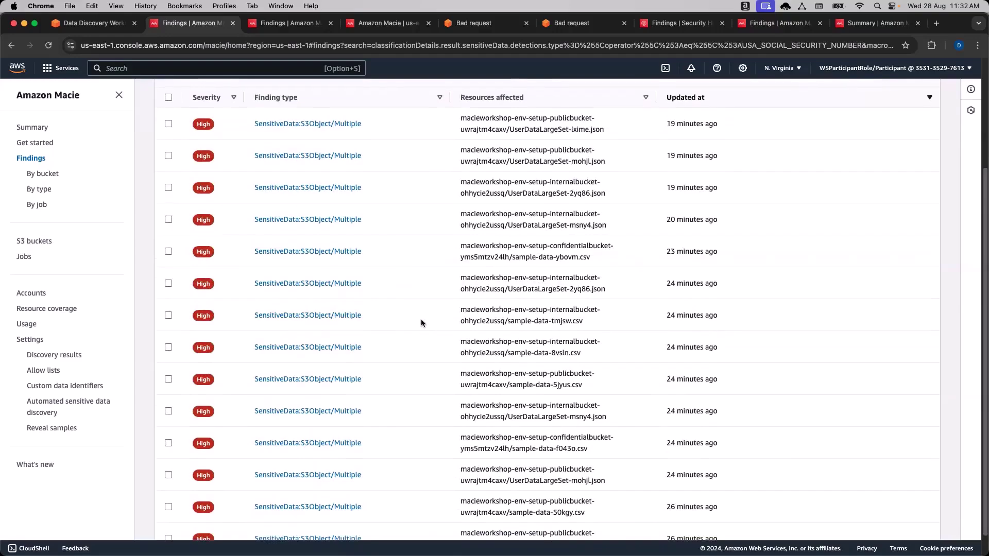
{"action": "scroll", "coordinate": [421, 319], "scroll_direction": "up", "scroll_amount": 6}
{"action": "scroll", "coordinate": [406, 309], "scroll_direction": "down", "scroll_amount": 3}
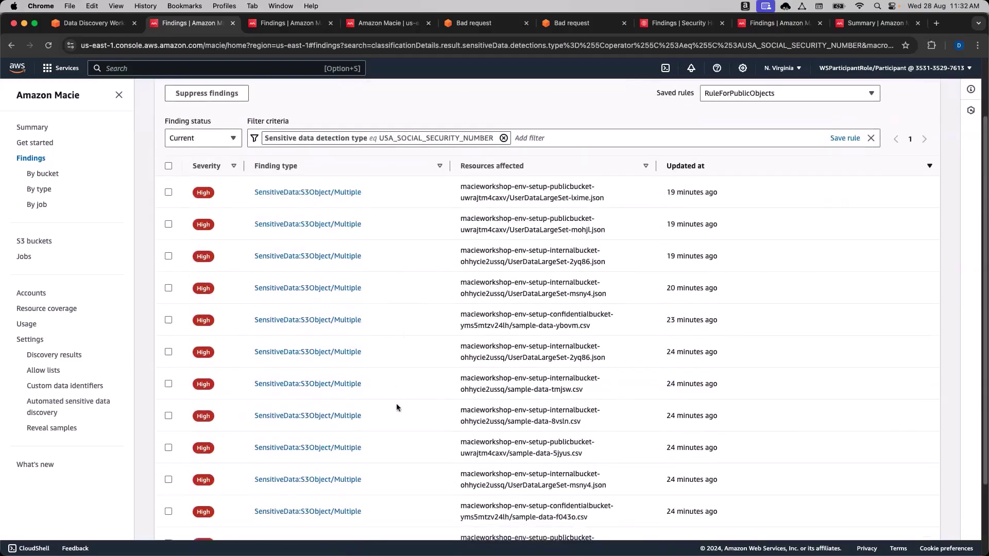
{"action": "scroll", "coordinate": [397, 401], "scroll_direction": "down", "scroll_amount": 1}
{"action": "left_click_drag", "start_coordinate": [583, 392], "coordinate": [573, 387]}
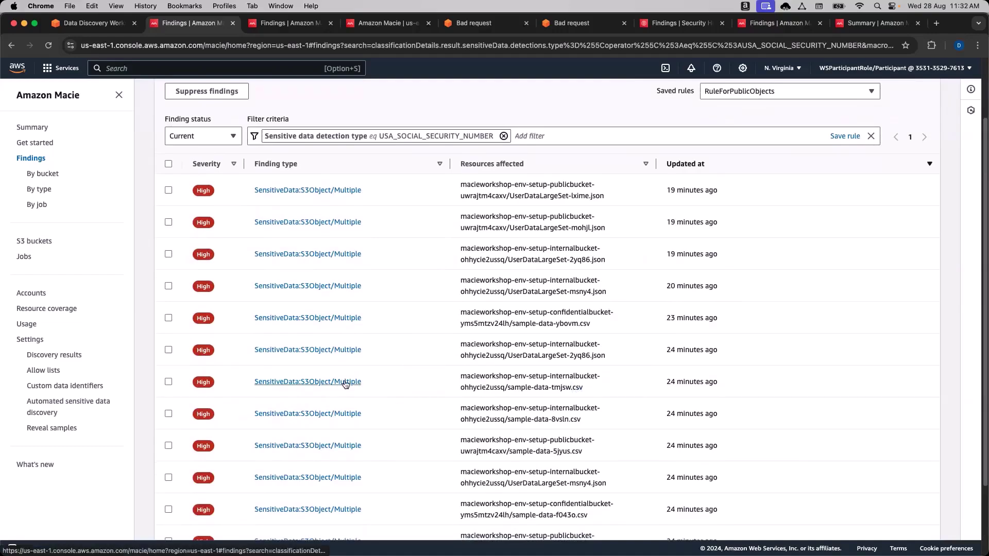
{"action": "left_click", "coordinate": [342, 382]}
{"action": "scroll", "coordinate": [688, 337], "scroll_direction": "down", "scroll_amount": 1}
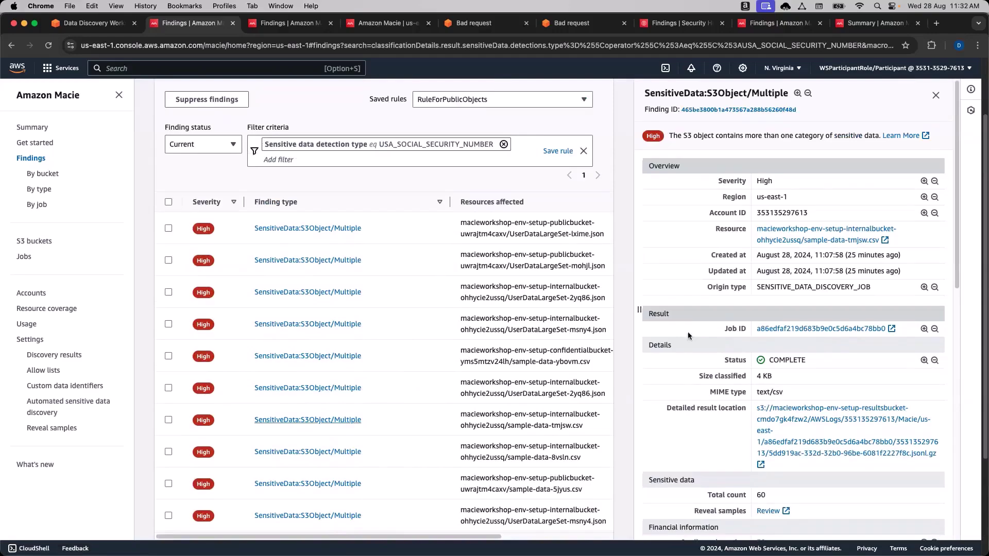
Scroll through the workshop's reveal-function steps.
{"action": "left_click", "coordinate": [92, 27]}
{"action": "scroll", "coordinate": [384, 329], "scroll_direction": "down", "scroll_amount": 10}
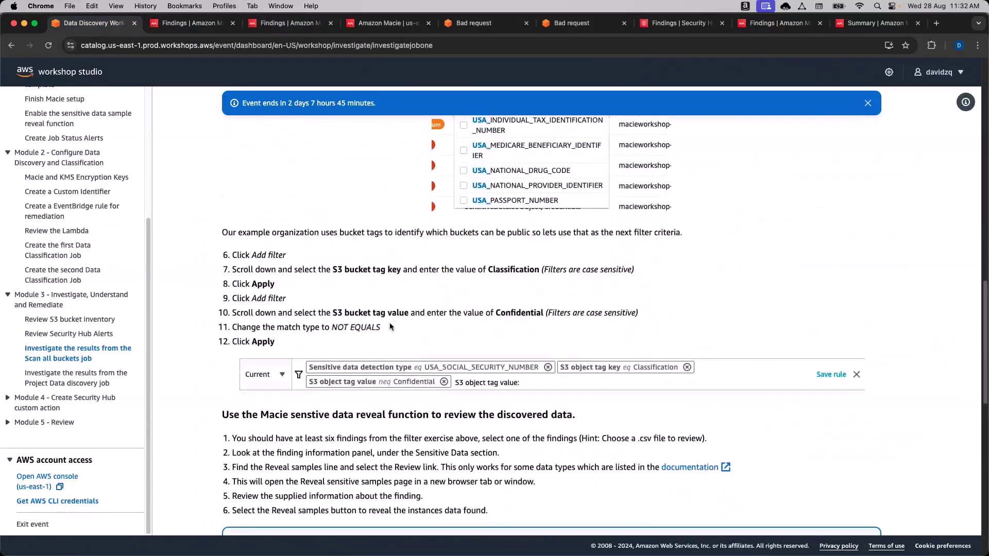
{"action": "scroll", "coordinate": [404, 328], "scroll_direction": "down", "scroll_amount": 5}
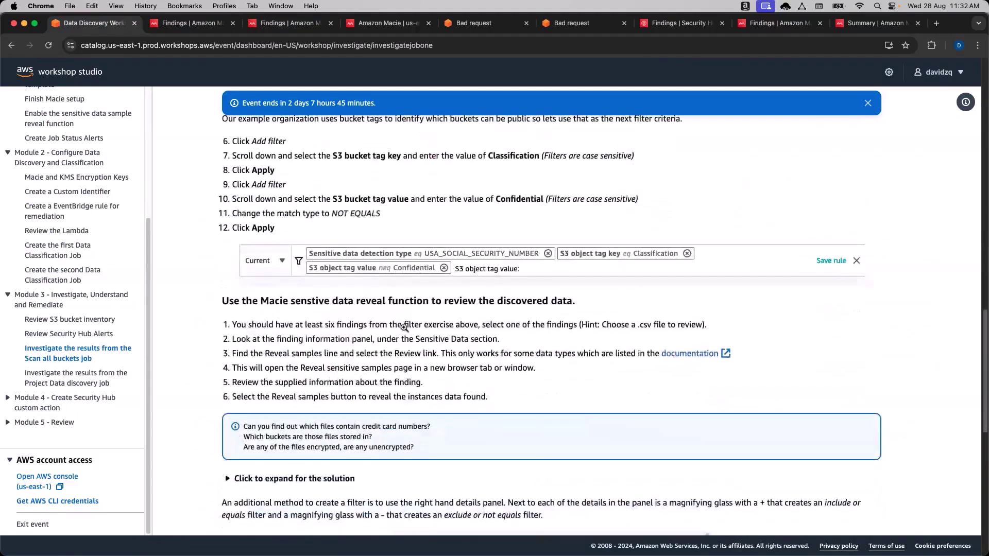
{"action": "scroll", "coordinate": [404, 328], "scroll_direction": "down", "scroll_amount": 2}
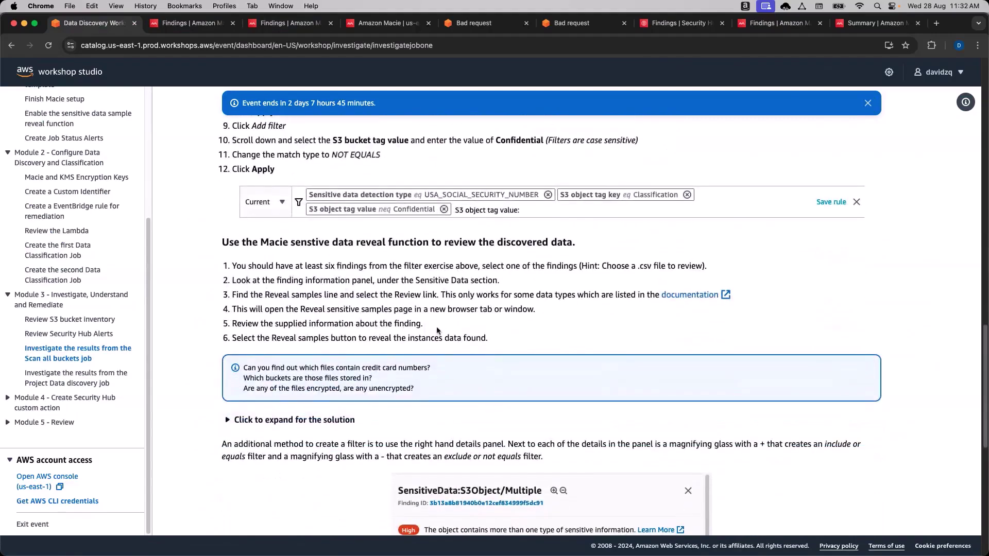
{"action": "scroll", "coordinate": [480, 316], "scroll_direction": "down", "scroll_amount": 4}
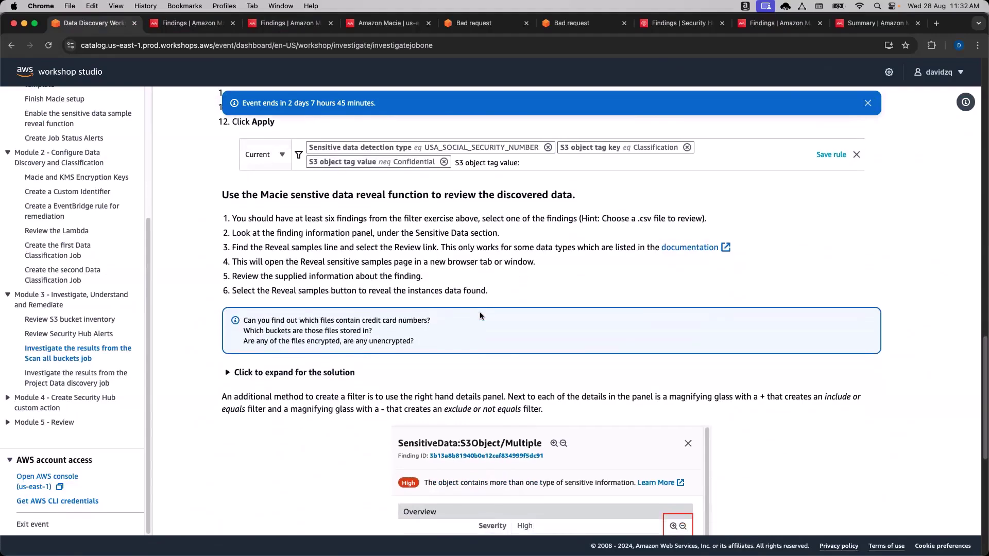
{"action": "scroll", "coordinate": [329, 314], "scroll_direction": "down", "scroll_amount": 2}
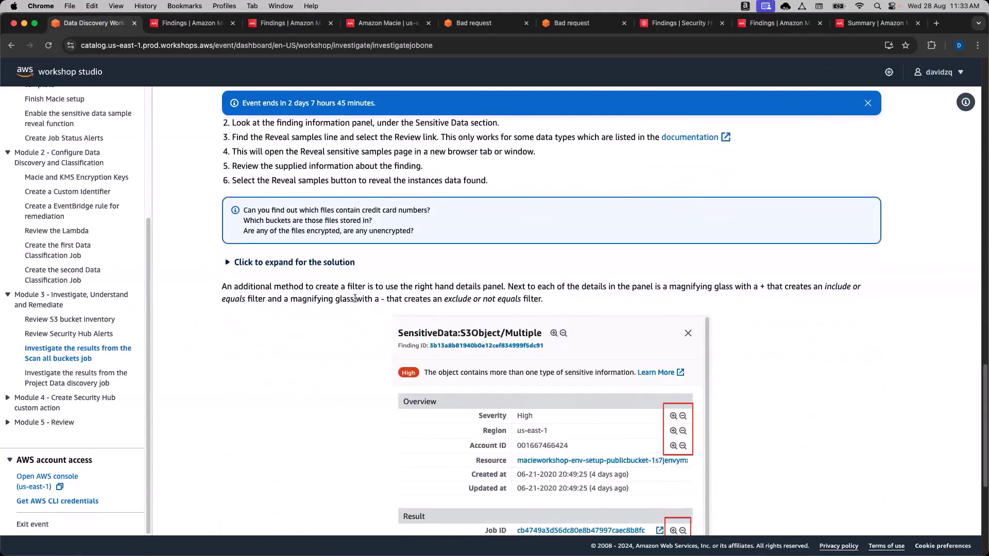
{"action": "scroll", "coordinate": [337, 356], "scroll_direction": "up", "scroll_amount": 3}
Expand and collapse the credit card files solution, then return to the Macie findings.
{"action": "left_click", "coordinate": [330, 348]}
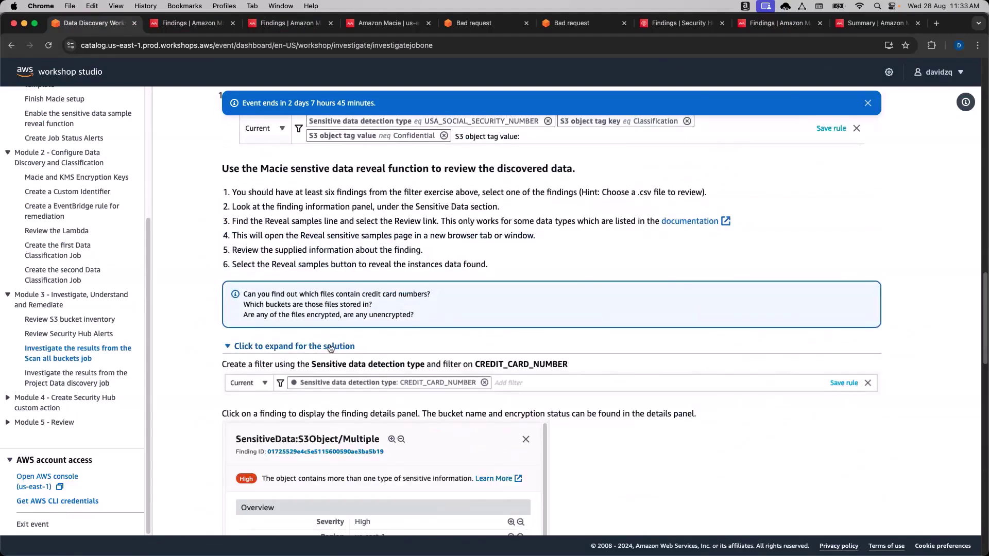
{"action": "left_click", "coordinate": [331, 348]}
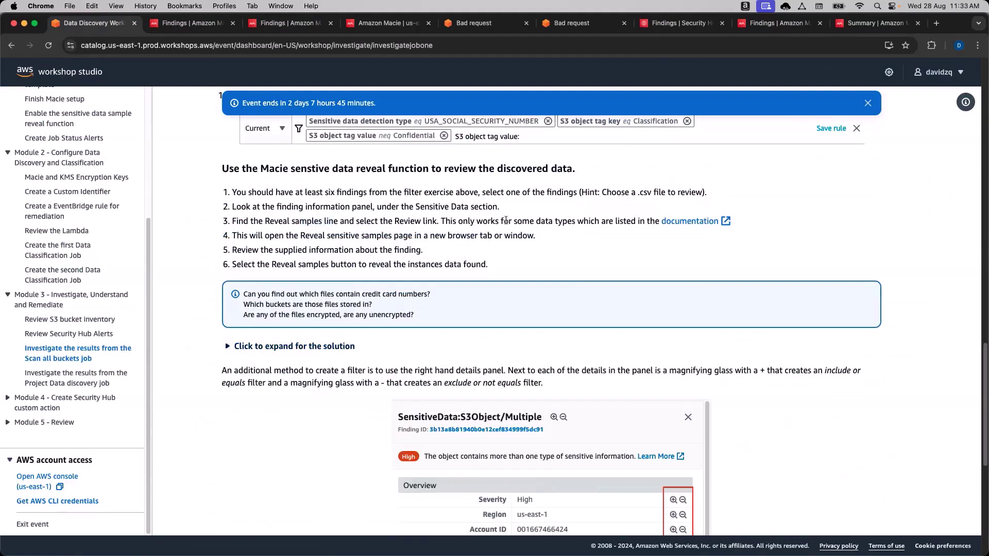
{"action": "scroll", "coordinate": [500, 264], "scroll_direction": "down", "scroll_amount": 1}
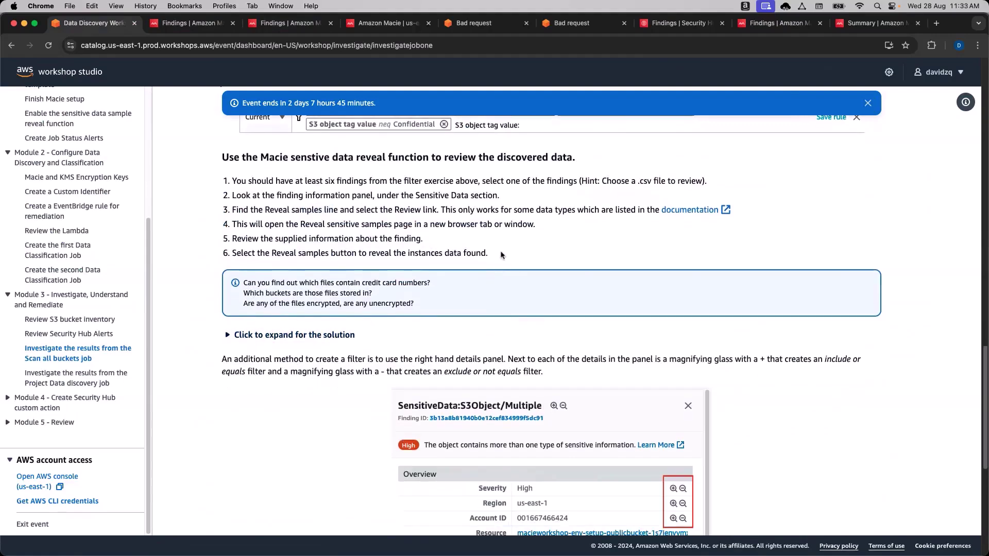
{"action": "left_click", "coordinate": [193, 30]}
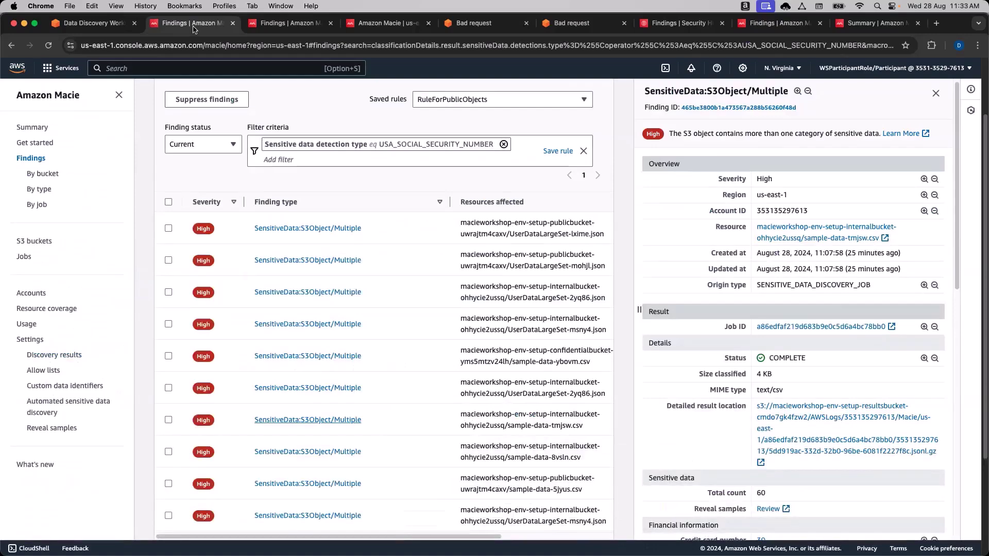
{"action": "left_click", "coordinate": [783, 230]}
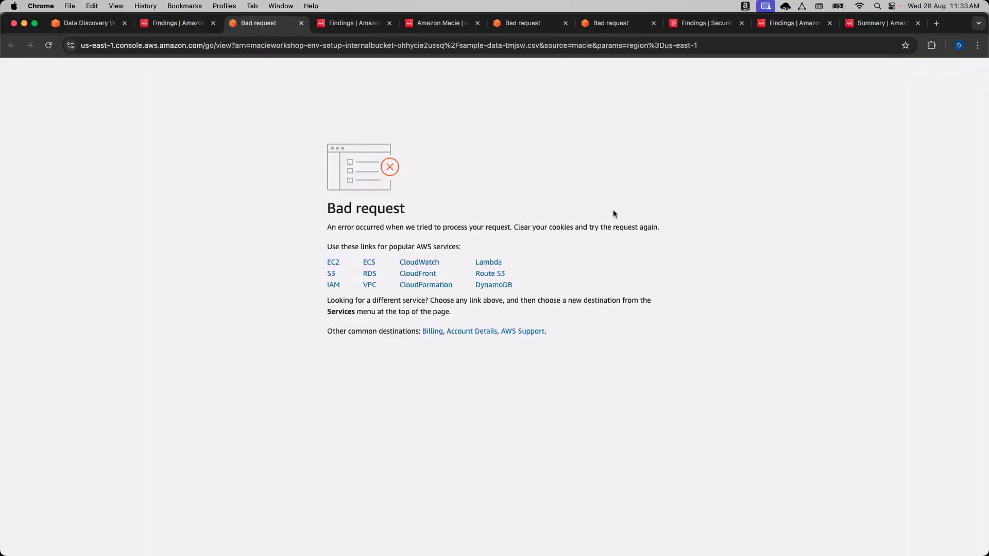
{"action": "left_click", "coordinate": [301, 23]}
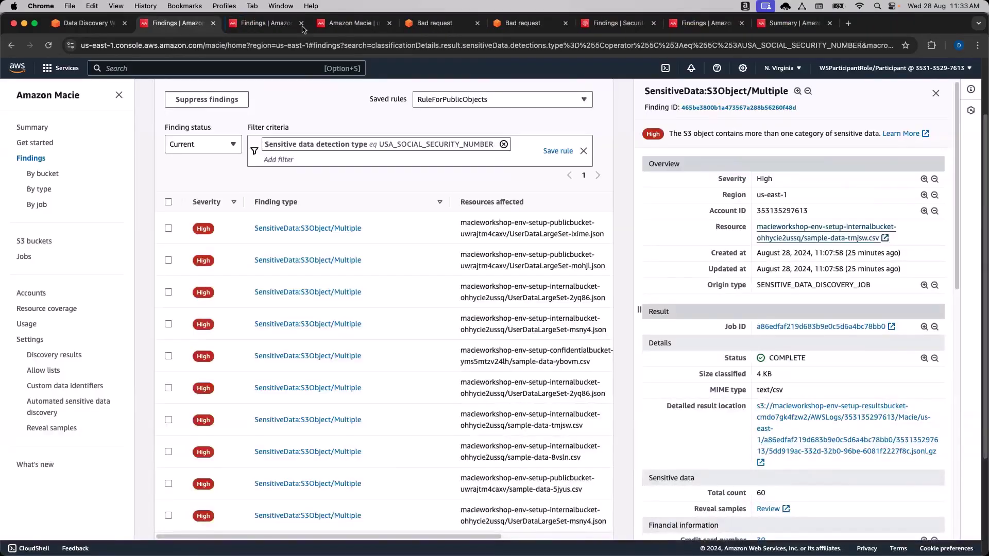
{"action": "left_click", "coordinate": [803, 231]}
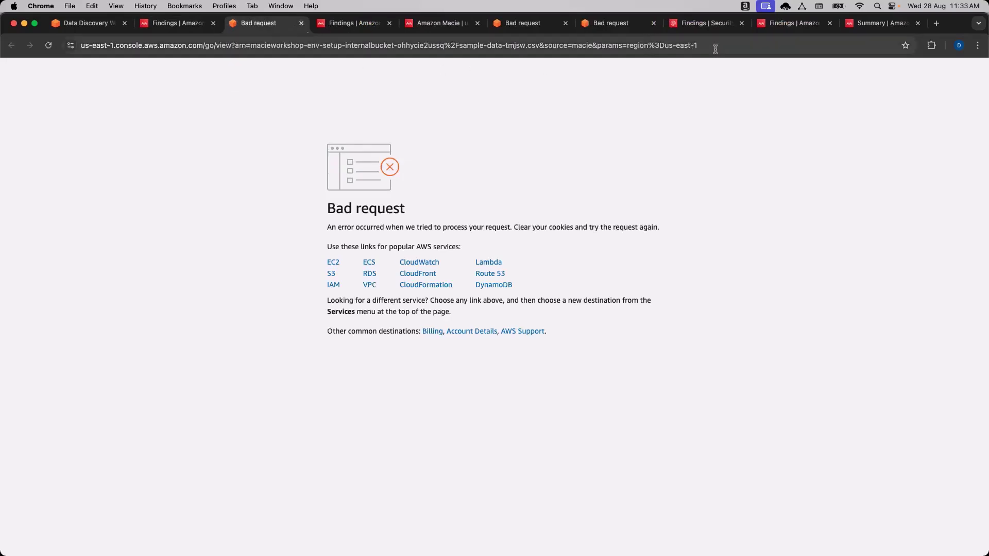
{"action": "left_click", "coordinate": [301, 23]}
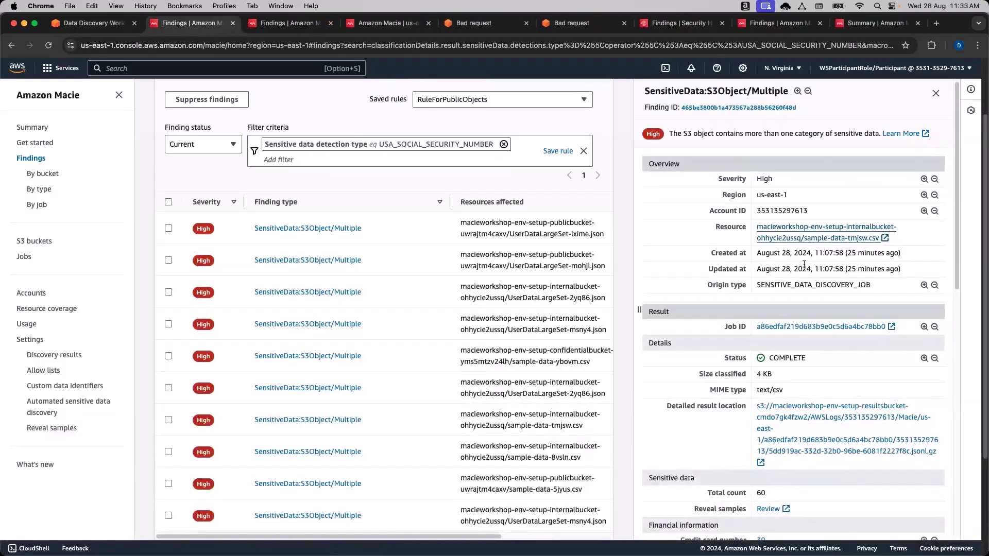
{"action": "scroll", "coordinate": [805, 267], "scroll_direction": "down", "scroll_amount": 2}
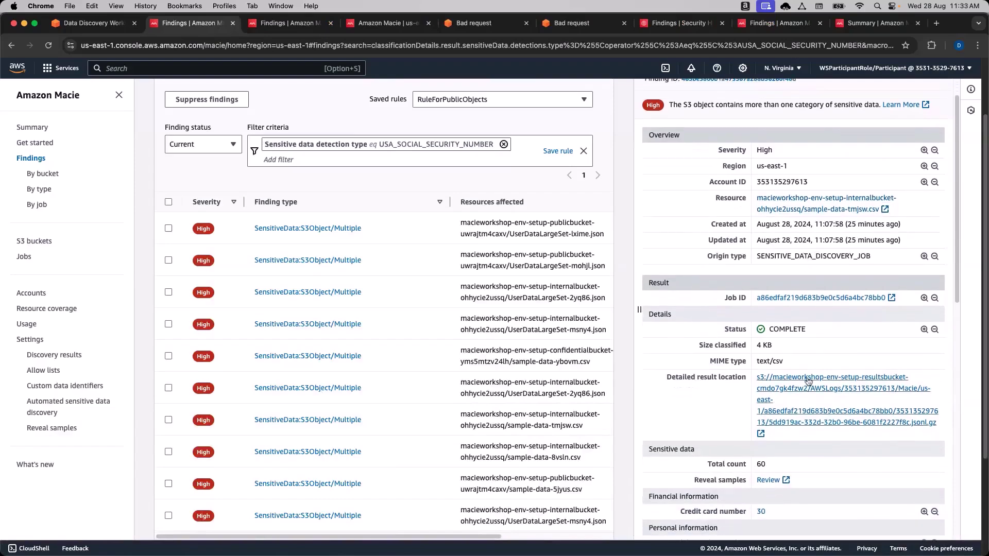
Open the detailed result object 5dd919ac-332d-32b0-96be-6081f2227f8c.jsonl.gz in S3 and review its properties.
{"action": "left_click", "coordinate": [810, 381]}
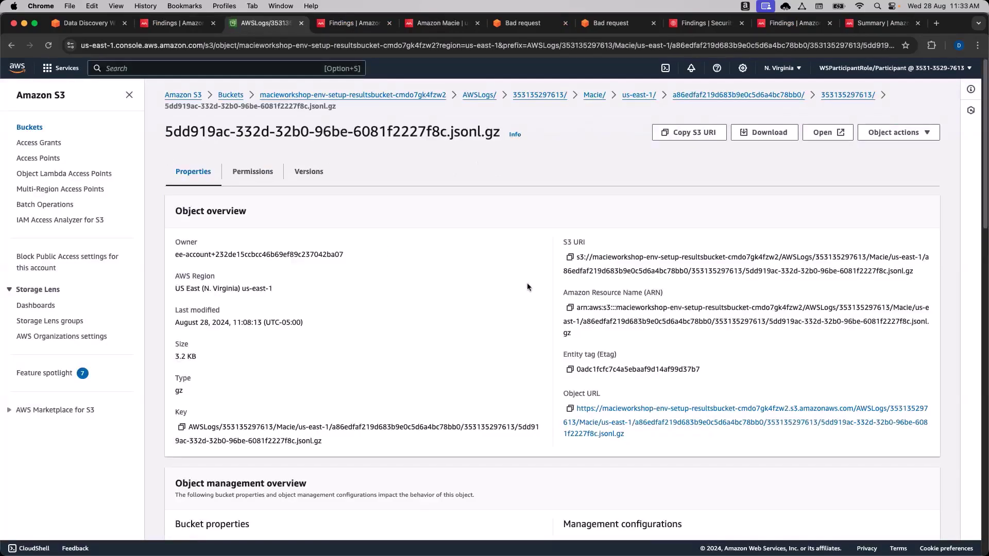
{"action": "scroll", "coordinate": [537, 310], "scroll_direction": "down", "scroll_amount": 1}
{"action": "scroll", "coordinate": [537, 306], "scroll_direction": "down", "scroll_amount": 1}
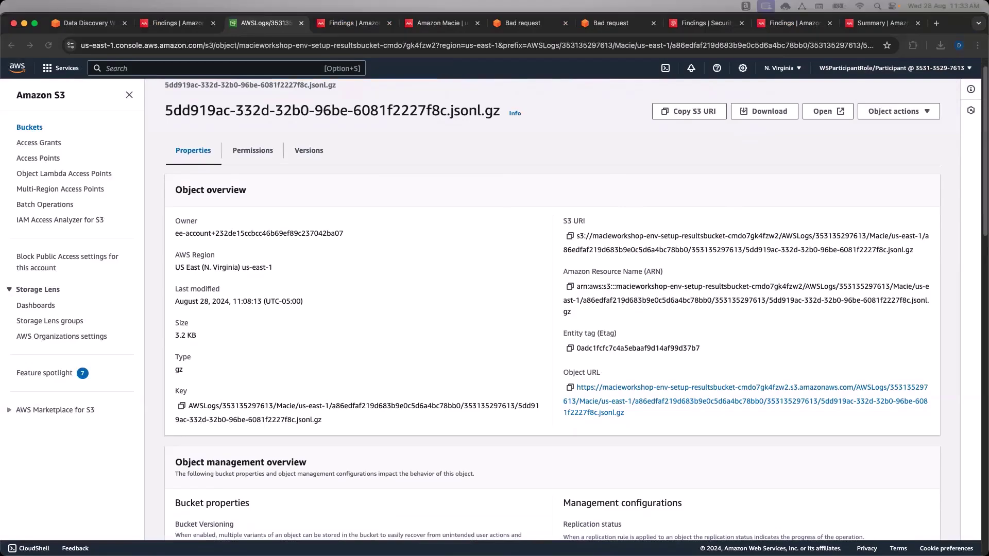
{"action": "key", "text": "ctrl+Up"}
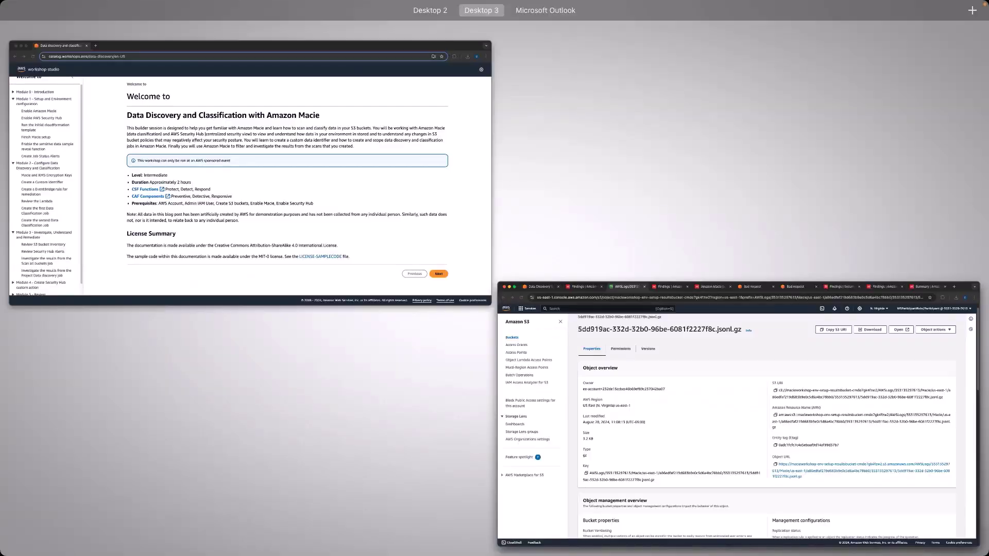
{"action": "key", "text": "ctrl+Up"}
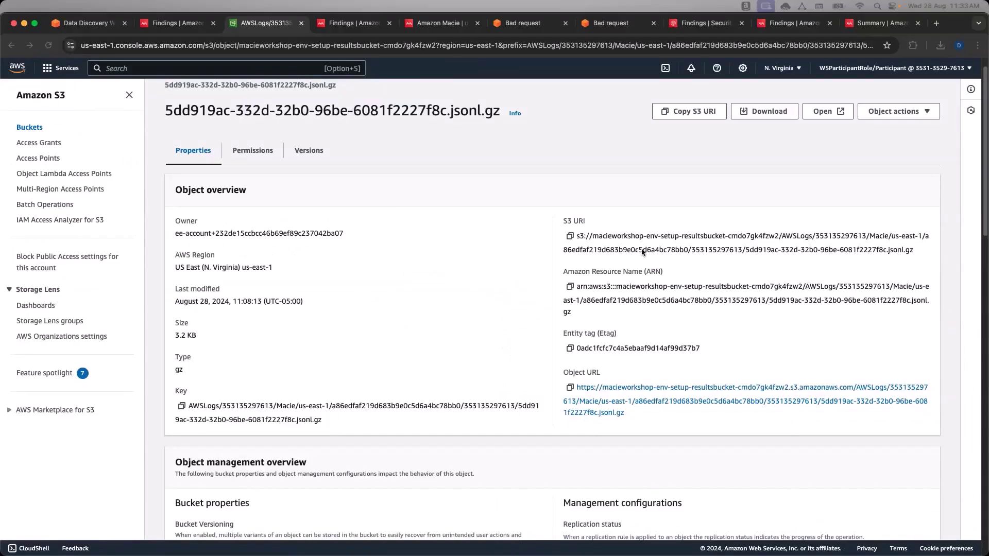
{"action": "left_click", "coordinate": [180, 29]}
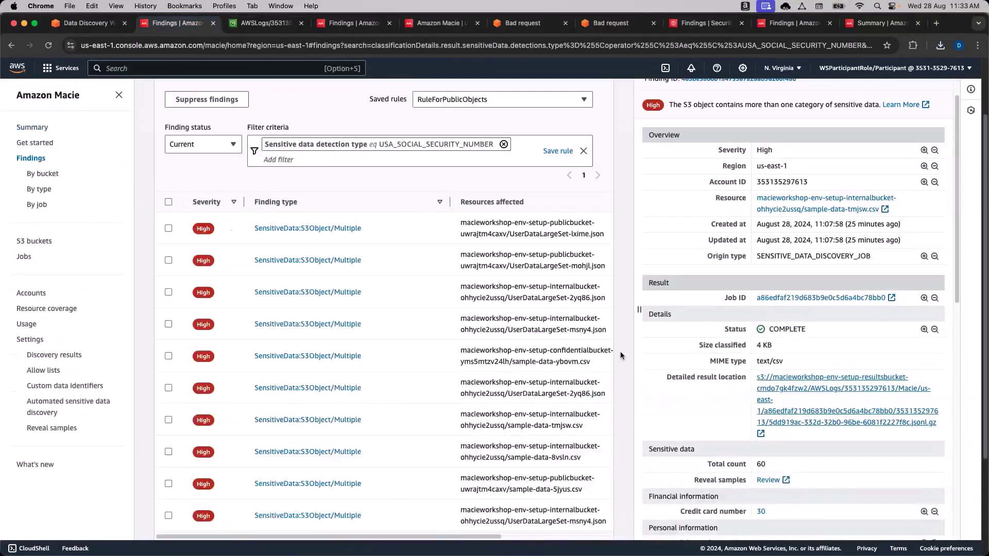
{"action": "scroll", "coordinate": [738, 396], "scroll_direction": "down", "scroll_amount": 4}
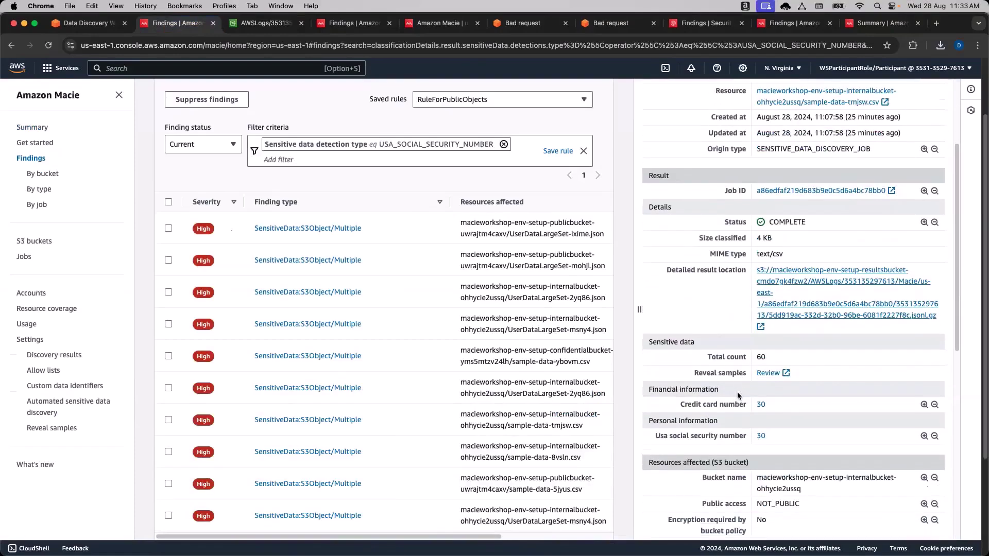
{"action": "scroll", "coordinate": [738, 396], "scroll_direction": "down", "scroll_amount": 10}
{"action": "scroll", "coordinate": [738, 396], "scroll_direction": "down", "scroll_amount": 5}
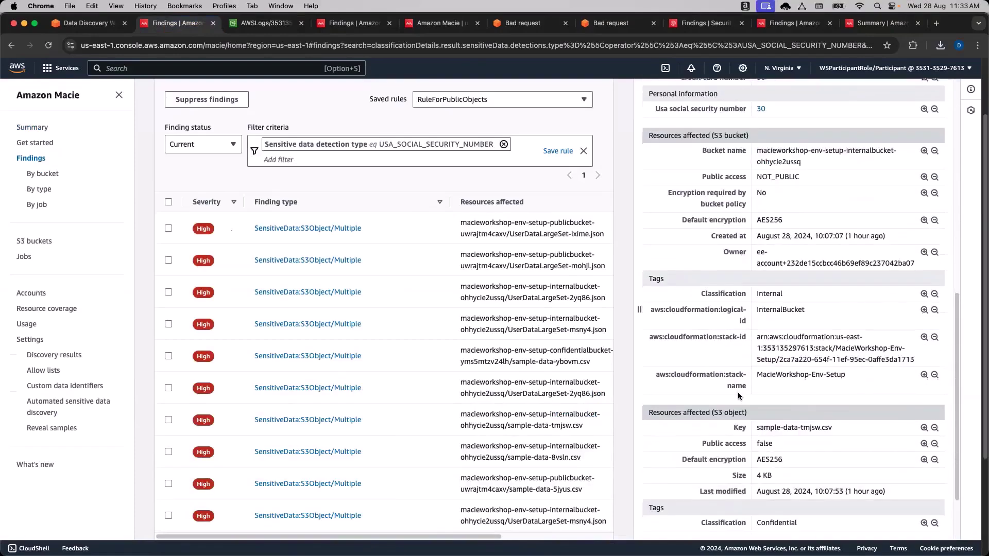
{"action": "scroll", "coordinate": [738, 394], "scroll_direction": "up", "scroll_amount": 4}
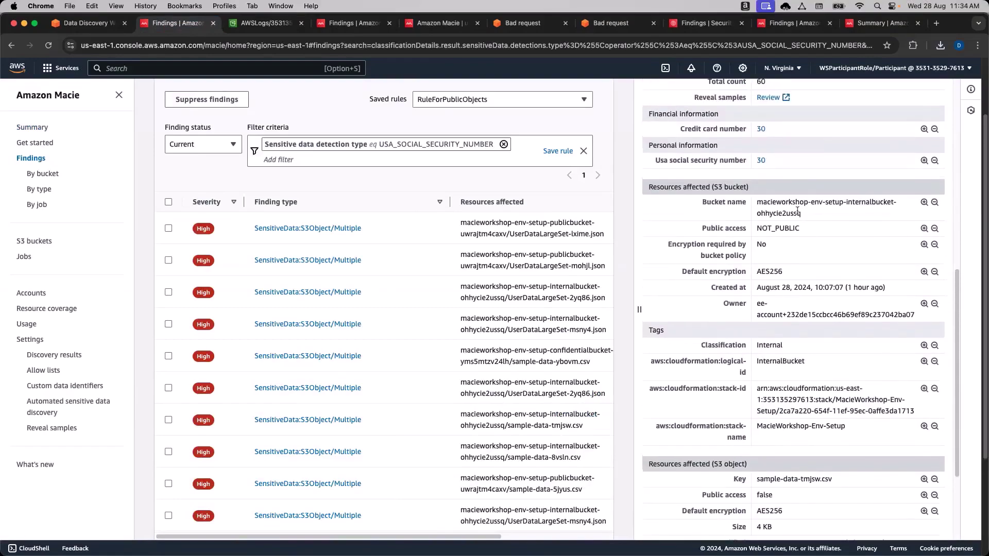
{"action": "double_click", "coordinate": [870, 202]}
{"action": "double_click", "coordinate": [780, 214]}
{"action": "left_click", "coordinate": [804, 234]}
{"action": "scroll", "coordinate": [797, 249], "scroll_direction": "up", "scroll_amount": 5}
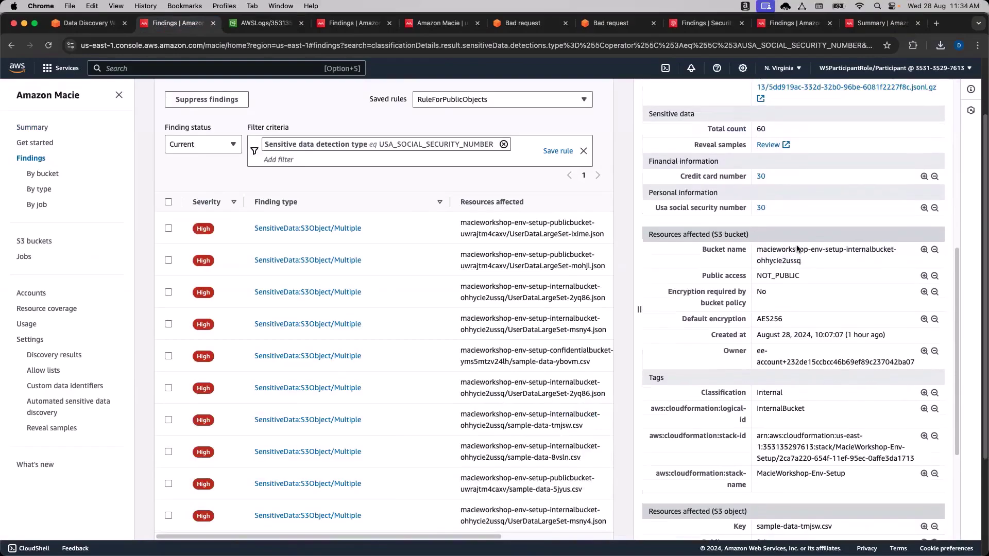
{"action": "scroll", "coordinate": [796, 248], "scroll_direction": "up", "scroll_amount": 5}
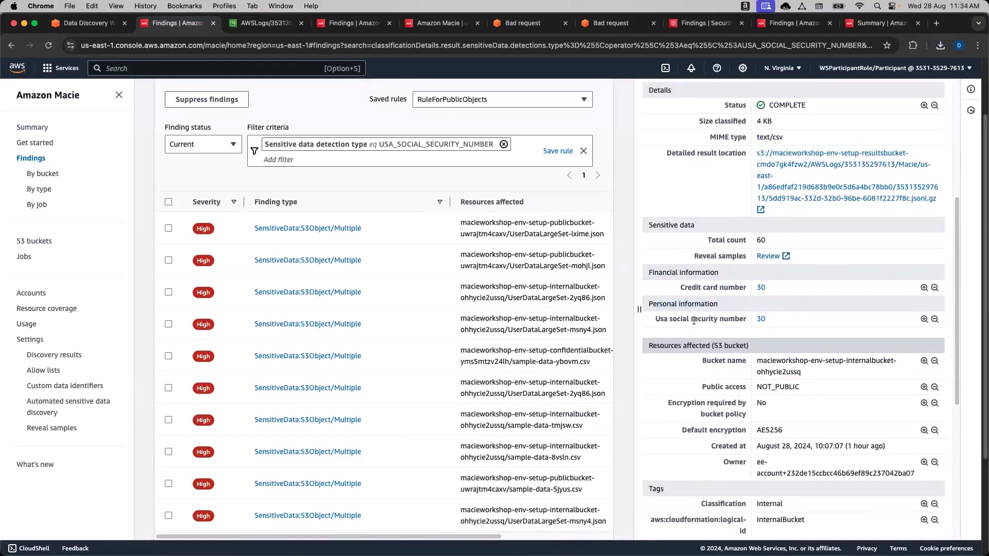
{"action": "scroll", "coordinate": [796, 329], "scroll_direction": "up", "scroll_amount": 3}
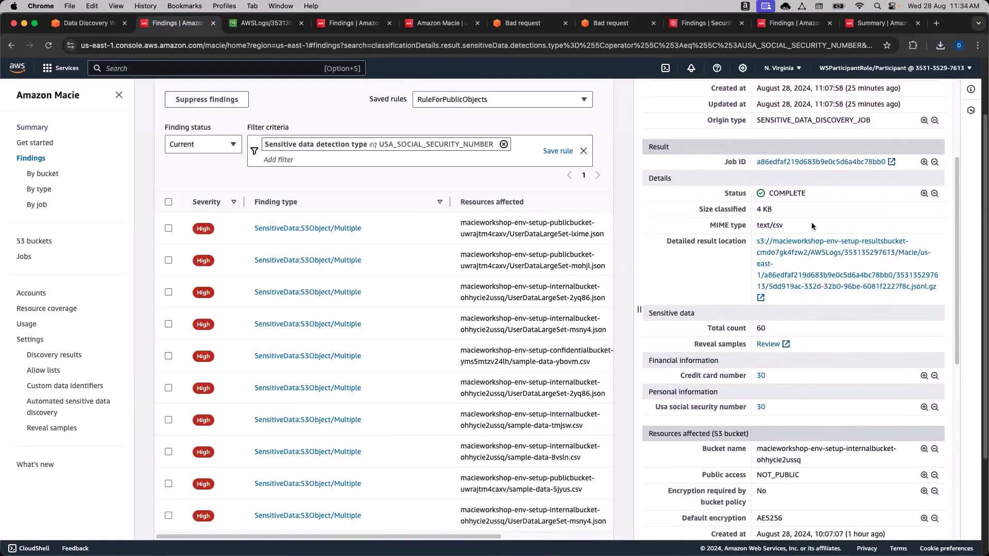
{"action": "scroll", "coordinate": [817, 257], "scroll_direction": "up", "scroll_amount": 4}
{"action": "scroll", "coordinate": [811, 225], "scroll_direction": "up", "scroll_amount": 1}
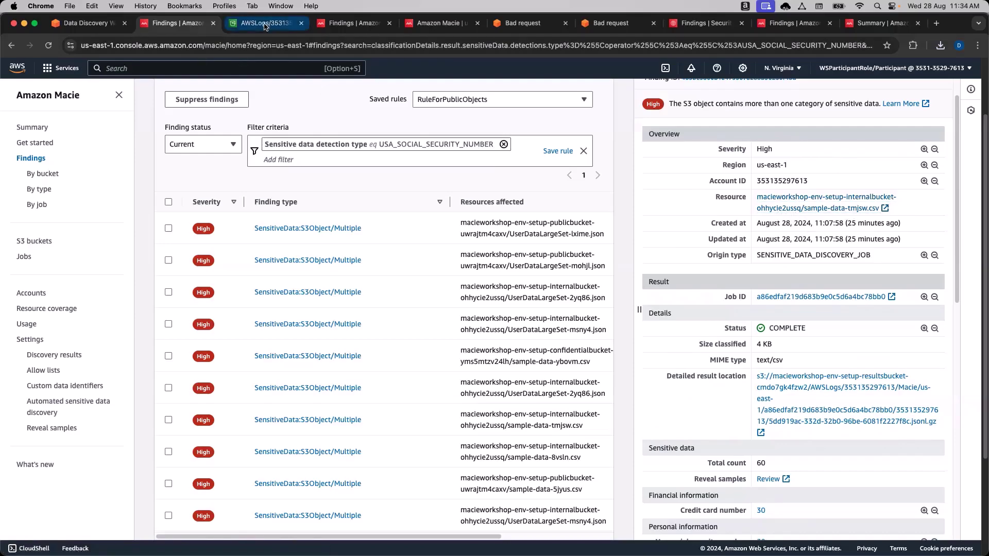
Open the object list of the macieworkshop-env-setup-internalbucket-ohhycie2ussq bucket.
{"action": "left_click", "coordinate": [265, 26]}
{"action": "left_click", "coordinate": [30, 127]}
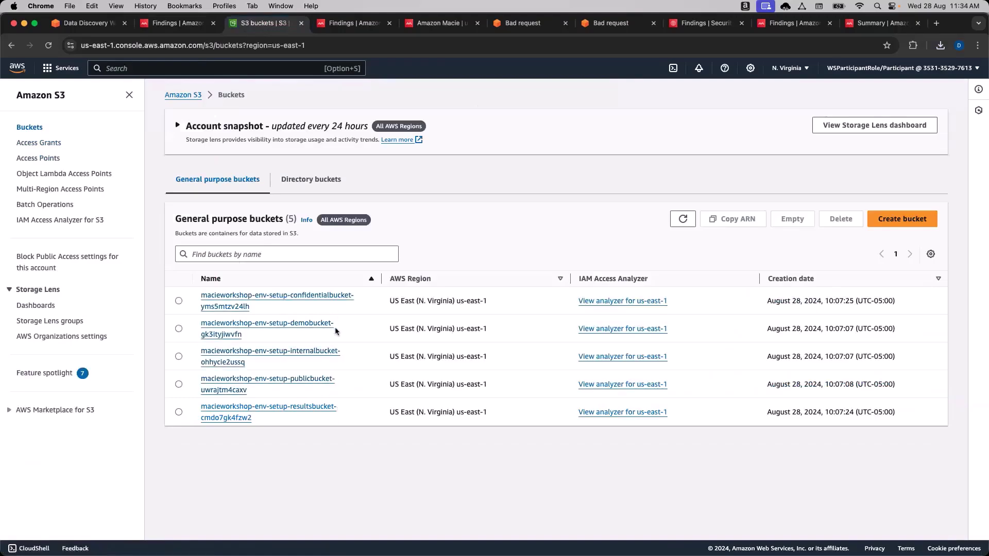
{"action": "left_click", "coordinate": [301, 352]}
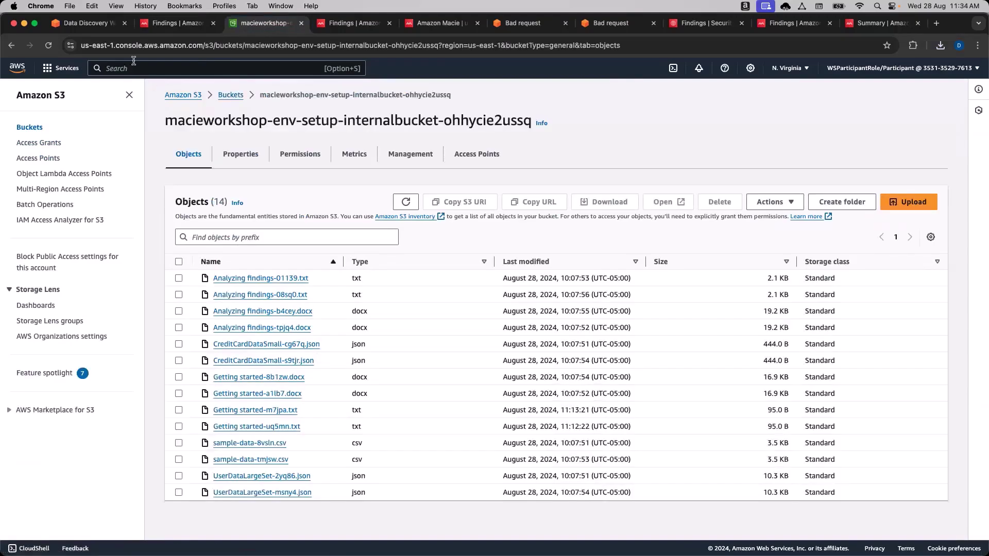
{"action": "left_click", "coordinate": [88, 23]}
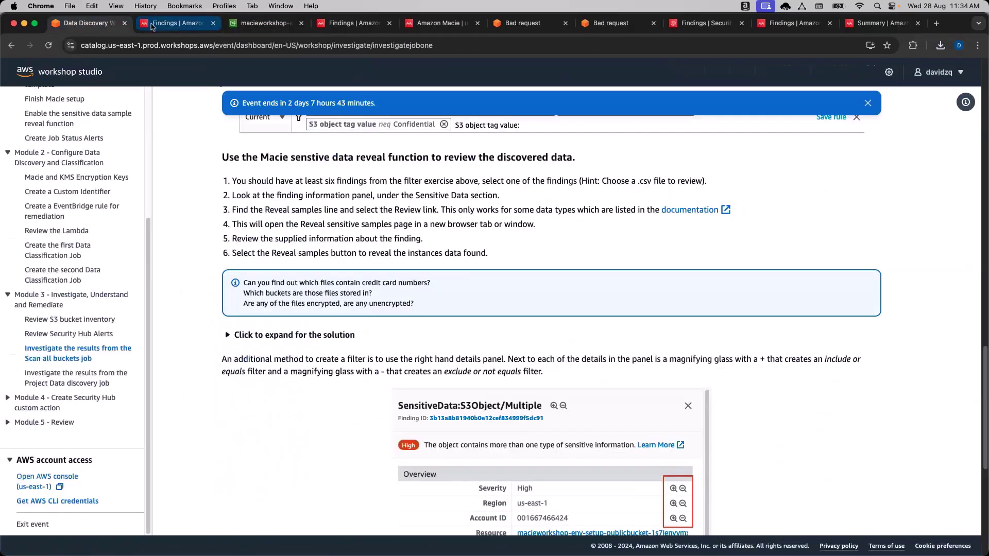
{"action": "left_click", "coordinate": [152, 24]}
{"action": "scroll", "coordinate": [792, 241], "scroll_direction": "down", "scroll_amount": 1}
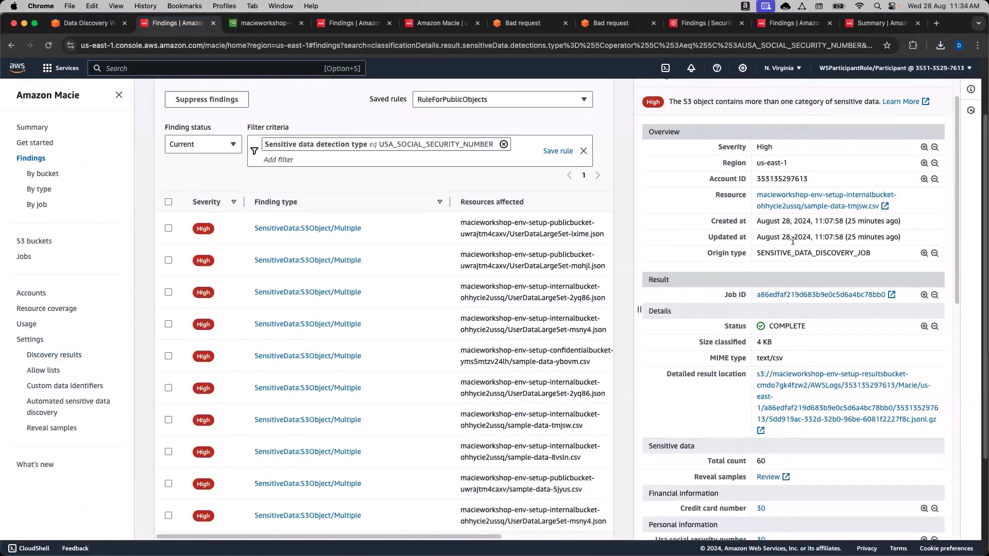
{"action": "scroll", "coordinate": [792, 241], "scroll_direction": "down", "scroll_amount": 1}
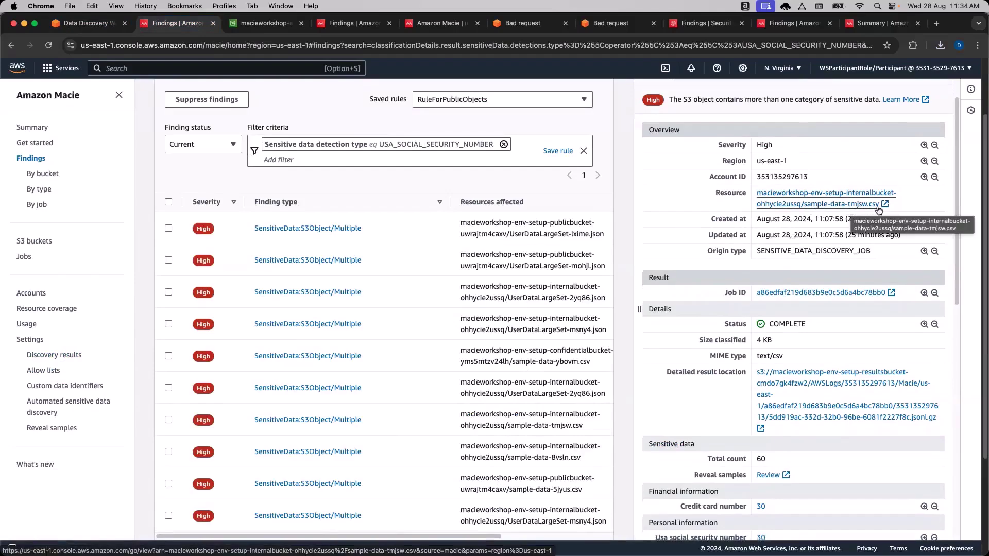
{"action": "left_click", "coordinate": [266, 22]}
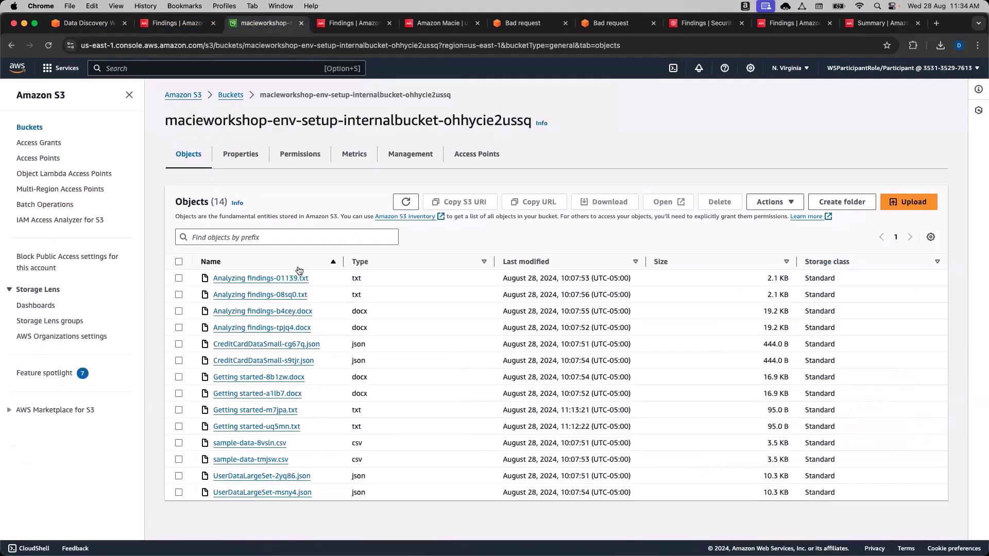
Widen the Name column, open sample-data-tmjsw.csv, download it and reveal it in Finder.
{"action": "left_click_drag", "start_coordinate": [291, 261], "coordinate": [395, 263]}
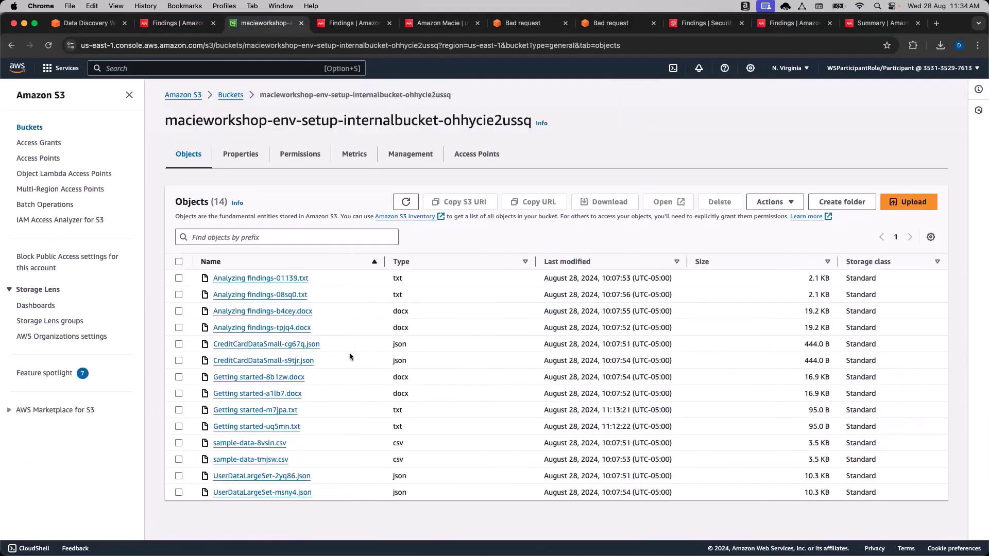
{"action": "left_click", "coordinate": [178, 460]}
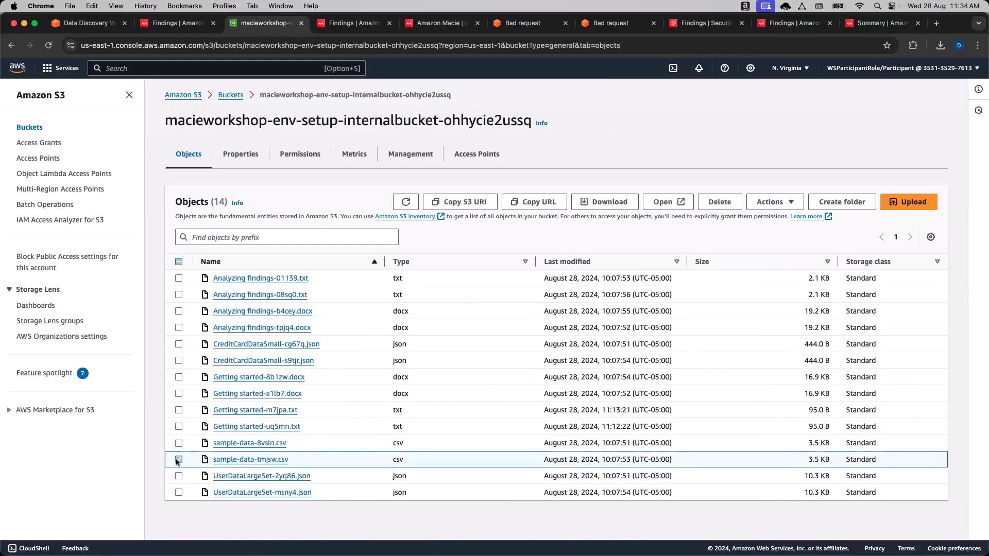
{"action": "left_click", "coordinate": [175, 25]}
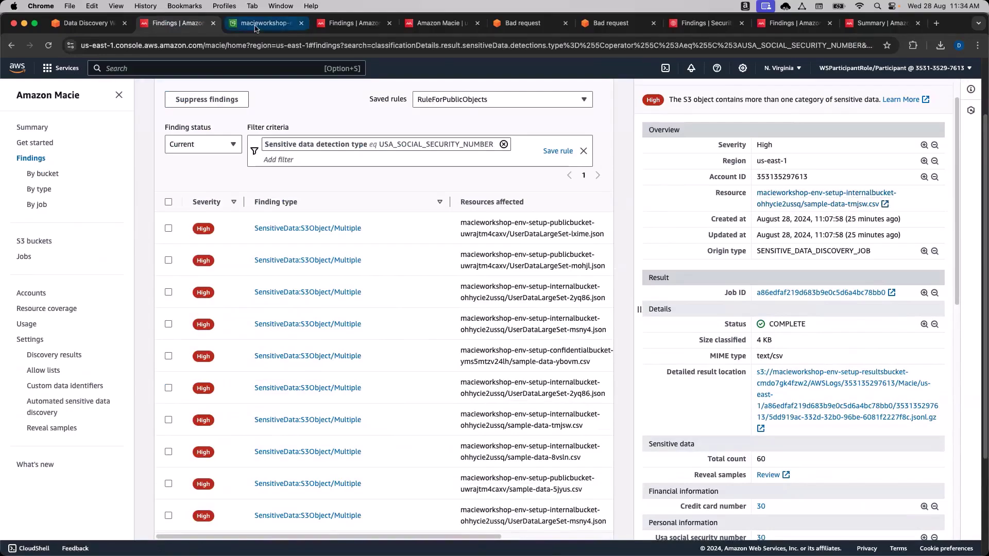
{"action": "left_click", "coordinate": [256, 28]}
{"action": "left_click", "coordinate": [237, 457]}
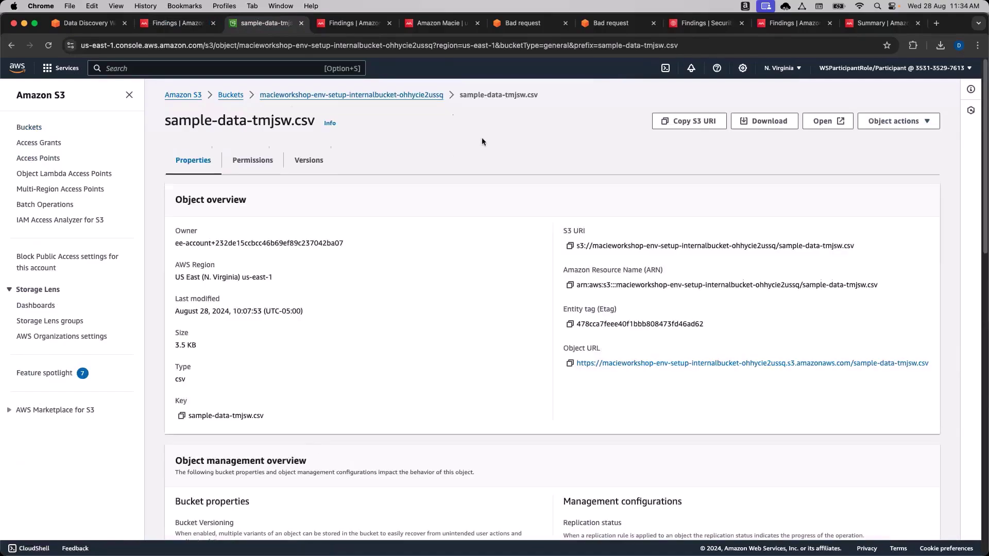
{"action": "left_click", "coordinate": [770, 124]}
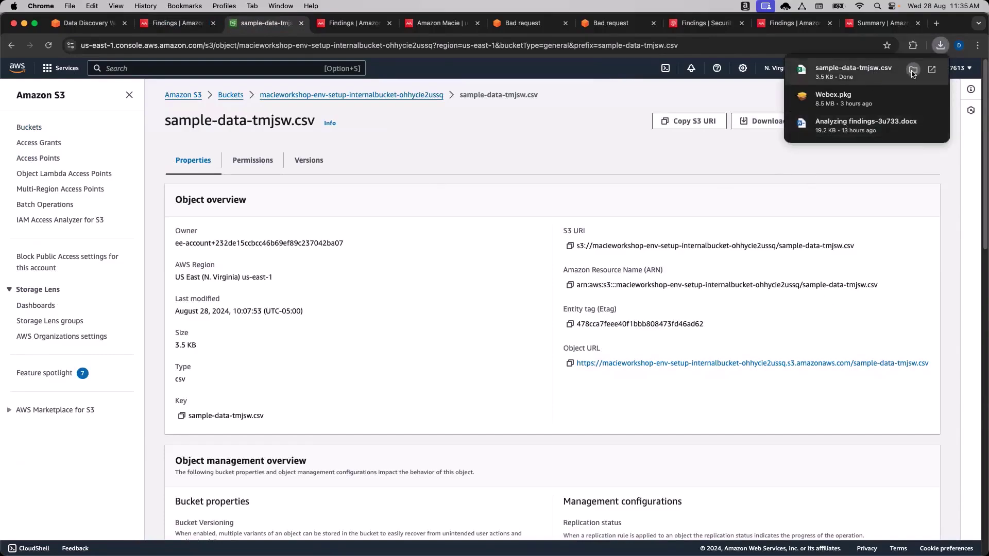
{"action": "left_click", "coordinate": [912, 71]}
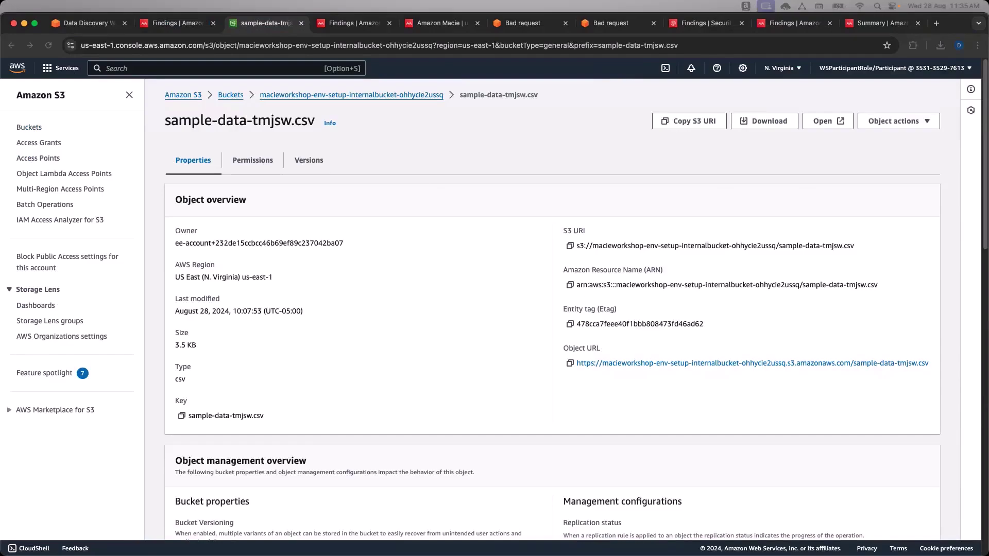
Survey the open windows in Mission Control, then return to the Findings | Amazon Macie tab.
{"action": "key", "text": "ctrl+Up"}
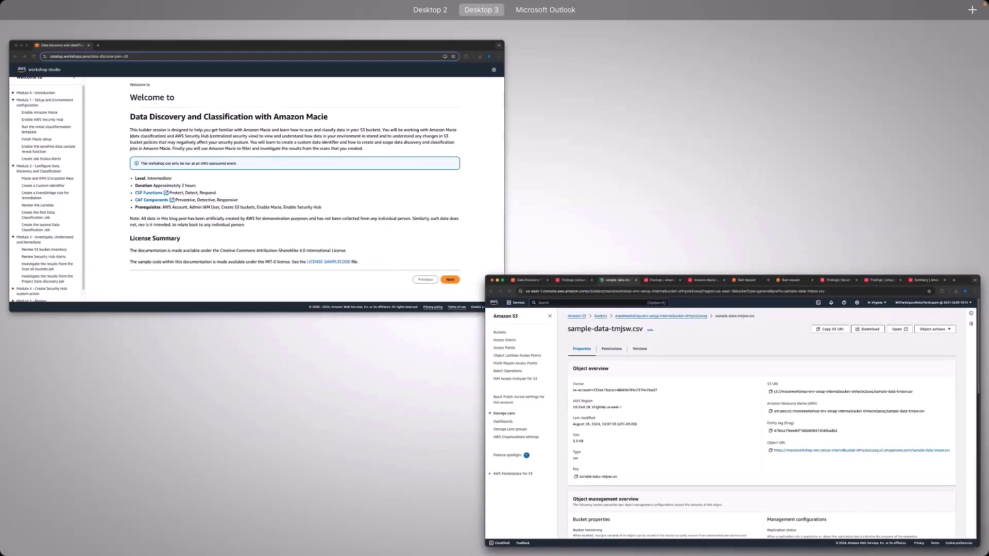
{"action": "key", "text": "Escape"}
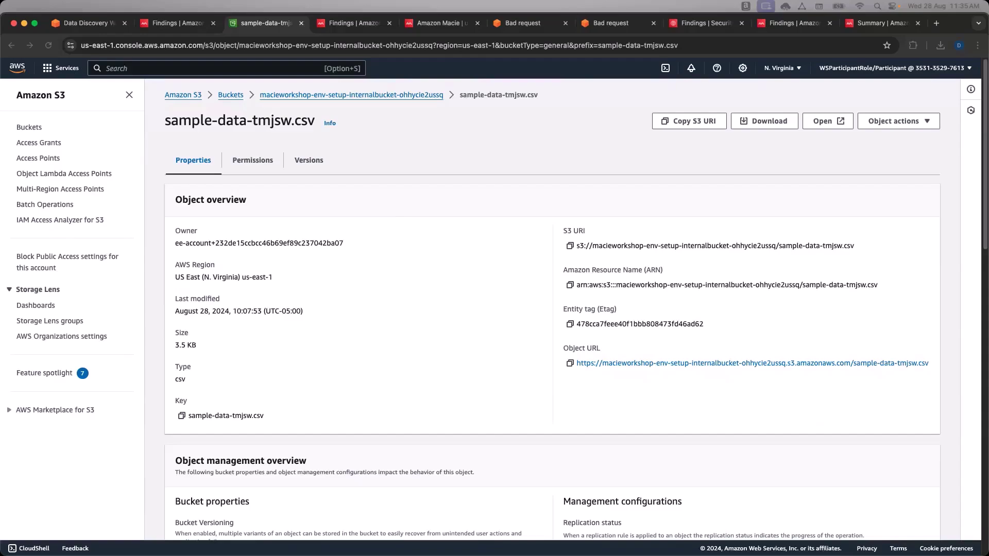
{"action": "left_click", "coordinate": [168, 26]}
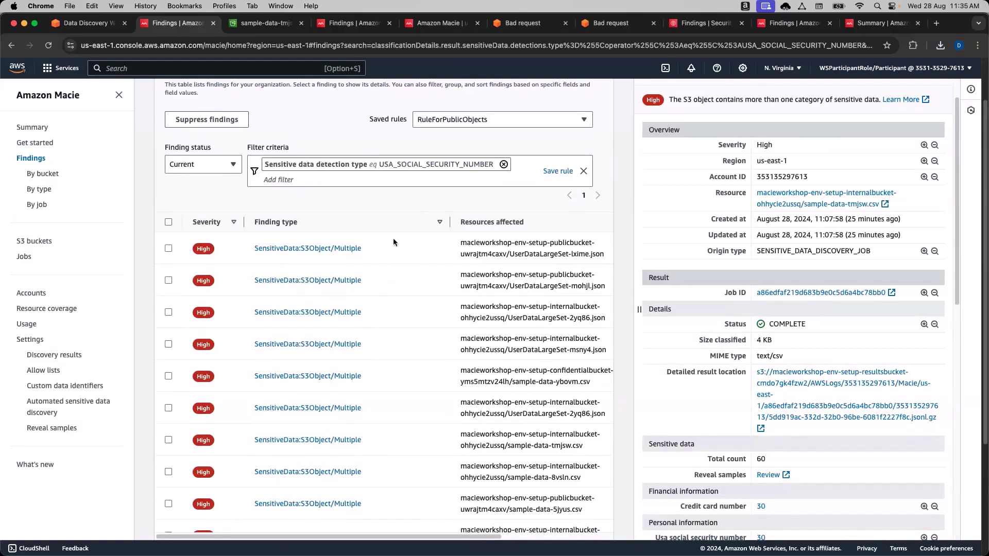
Briefly highlight the .csv extension of sample-data-ybovm.csv, then view open windows in Mission Control.
{"action": "left_click_drag", "start_coordinate": [591, 384], "coordinate": [580, 384]}
{"action": "left_click", "coordinate": [580, 384]}
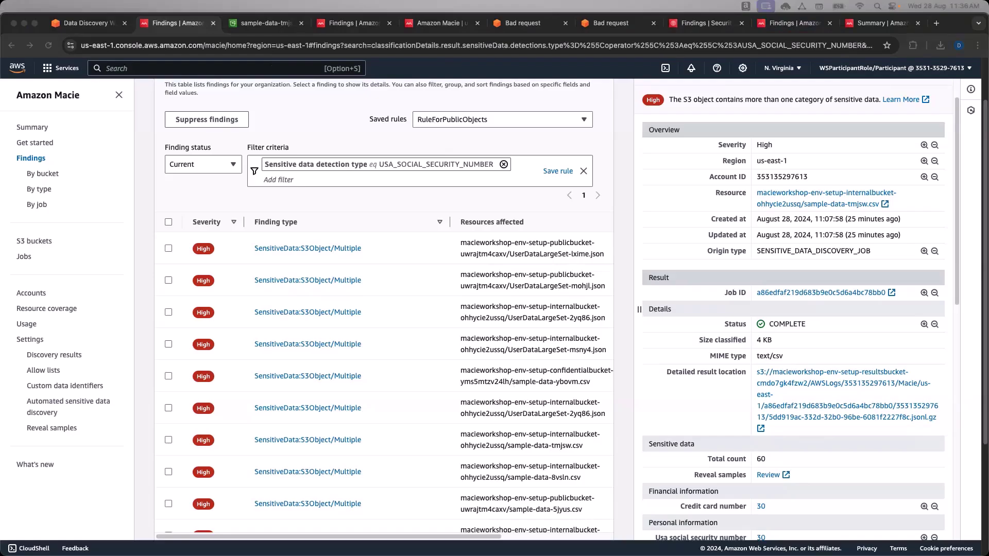
{"action": "key", "text": "ctrl+Up"}
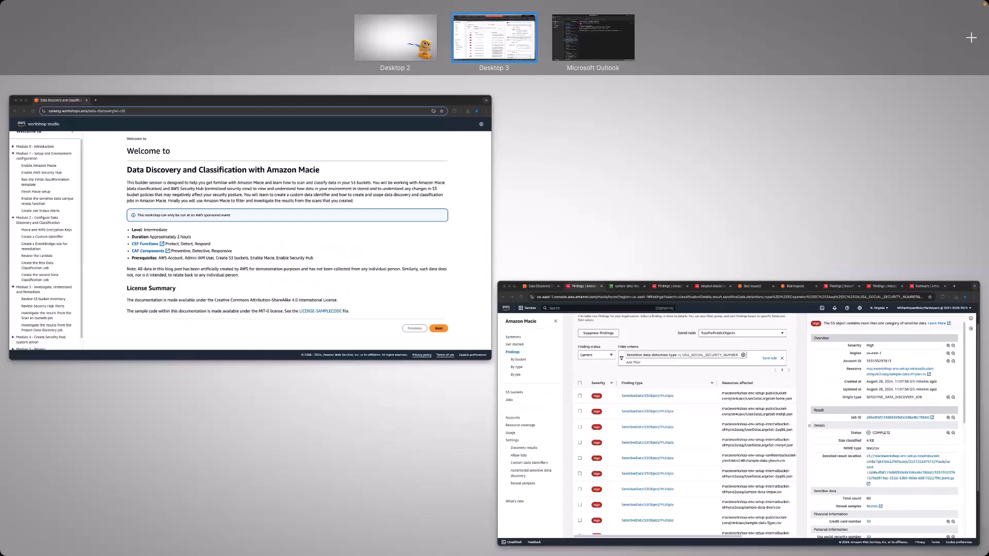
{"action": "key", "text": "Escape"}
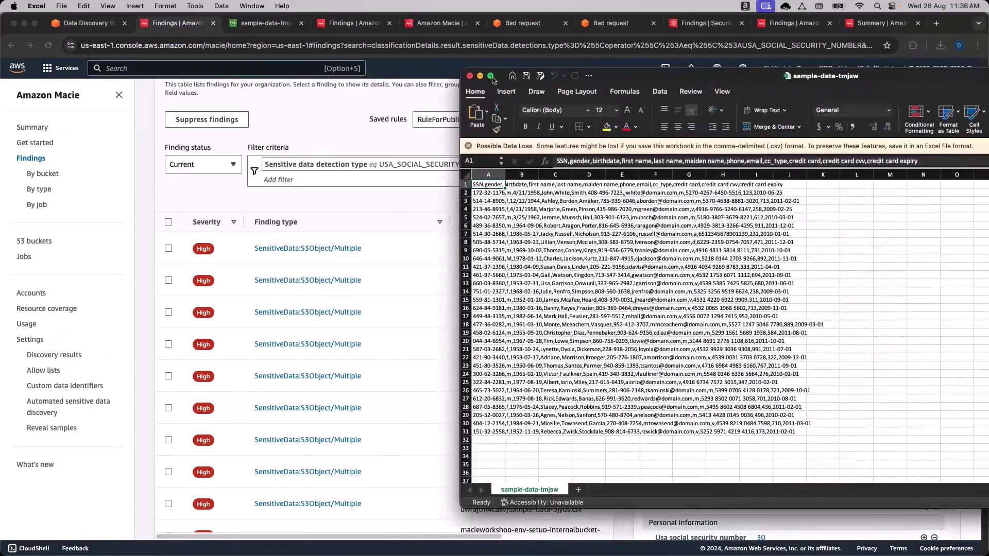
Maximize the spreadsheet window and autofit column A to its long text.
{"action": "left_click", "coordinate": [491, 76]}
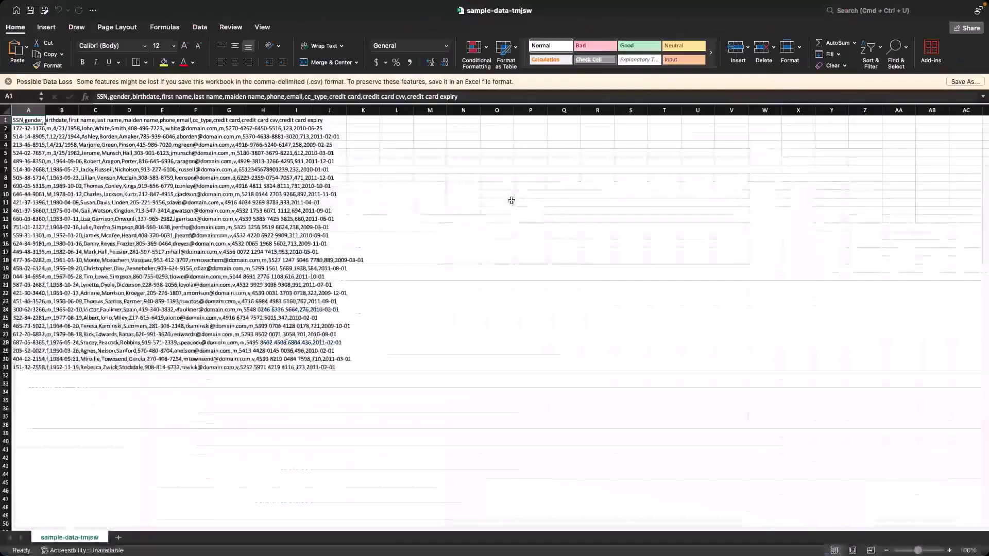
{"action": "left_click", "coordinate": [4, 111]}
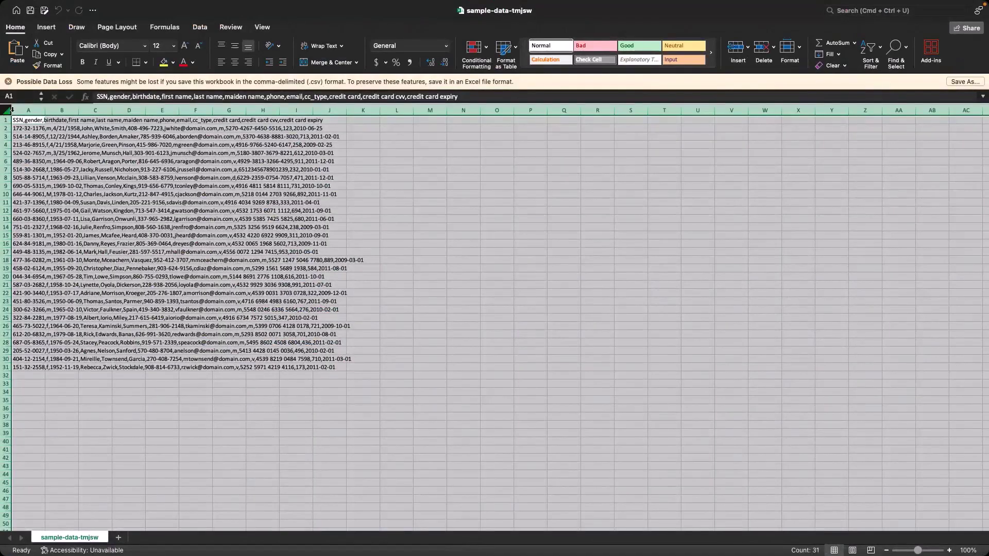
{"action": "double_click", "coordinate": [45, 110]}
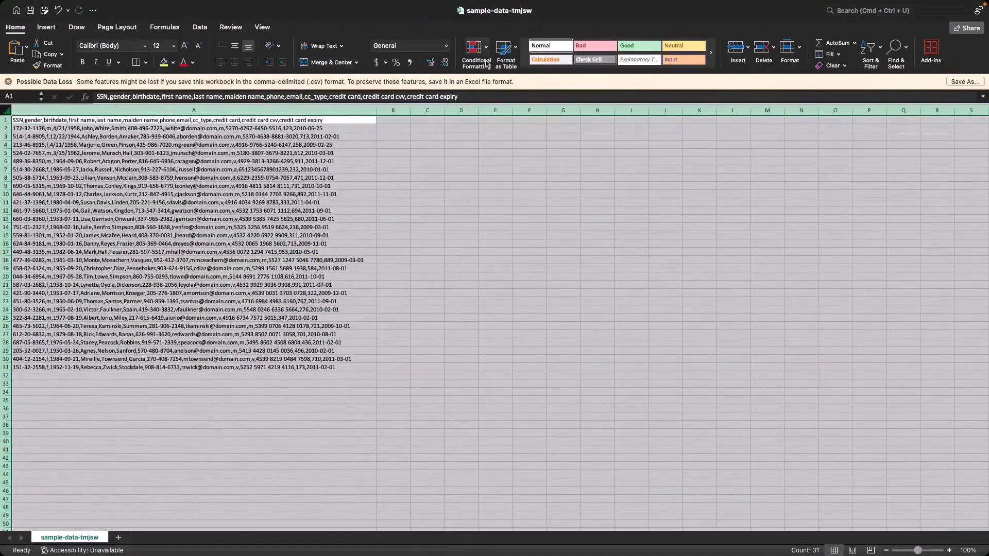
{"action": "left_click", "coordinate": [149, 173]}
Try Data > Text to Columns on the whole sheet and dismiss the one-column-only alert.
{"action": "left_click", "coordinate": [6, 108]}
{"action": "left_click", "coordinate": [48, 28]}
{"action": "left_click", "coordinate": [165, 27]}
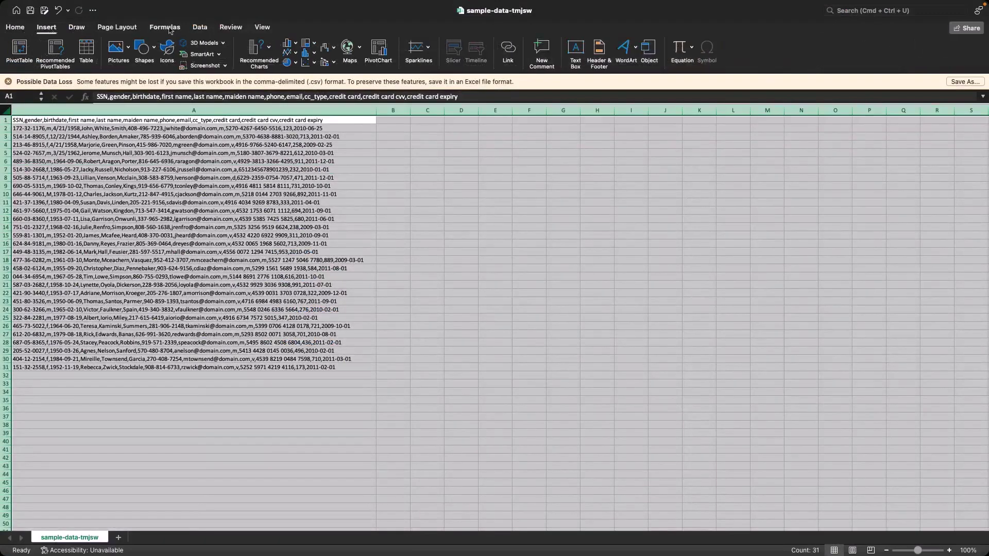
{"action": "left_click", "coordinate": [200, 27]}
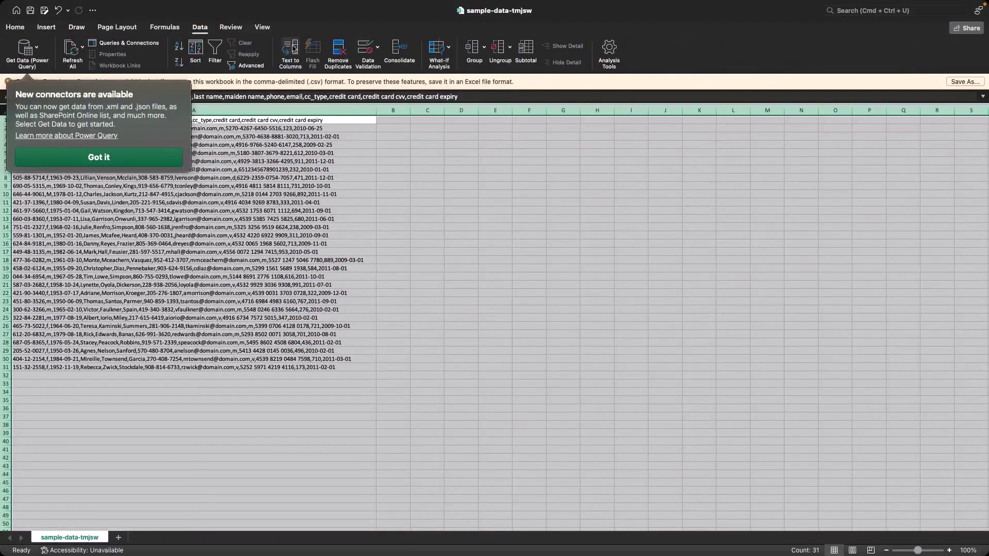
{"action": "left_click", "coordinate": [293, 49]}
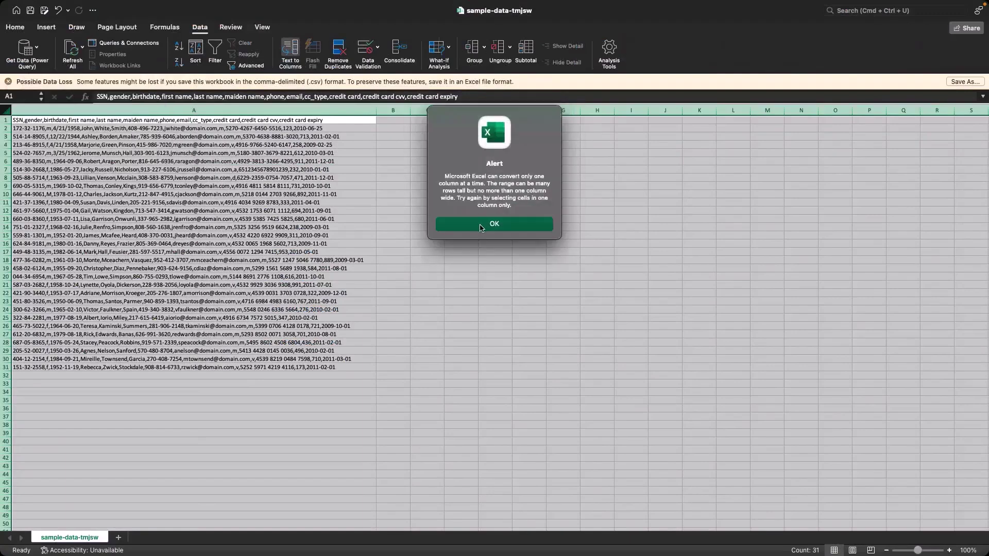
{"action": "left_click", "coordinate": [482, 227]}
{"action": "left_click", "coordinate": [156, 177]}
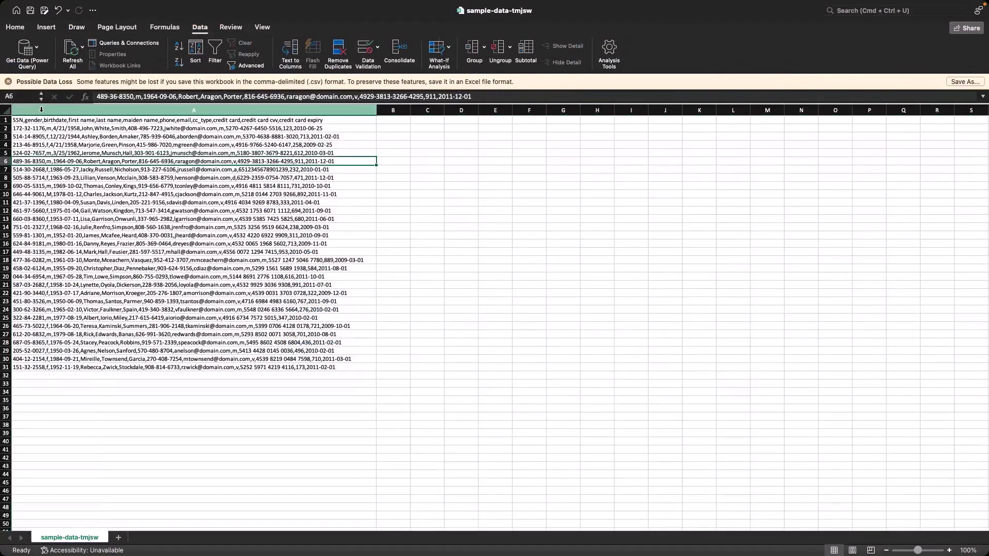
Split column A as Delimited data on commas into separate columns.
{"action": "left_click", "coordinate": [194, 110]}
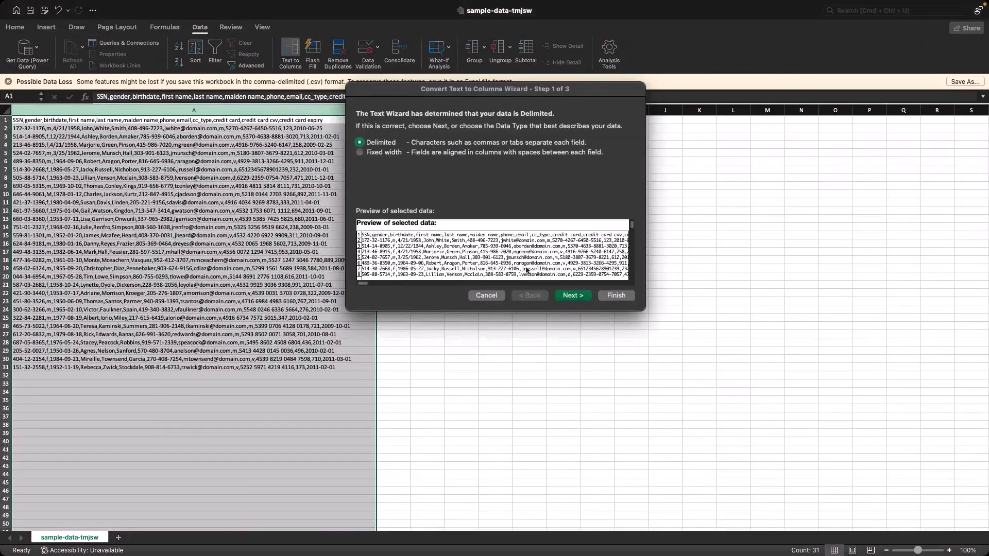
{"action": "key", "text": "Return"}
{"action": "left_click", "coordinate": [360, 167]}
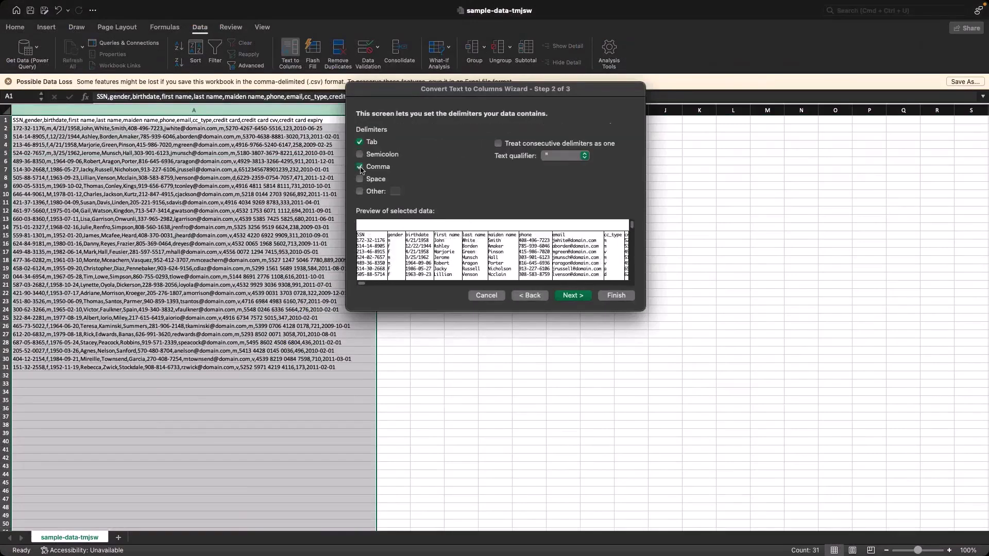
{"action": "left_click", "coordinate": [571, 299]}
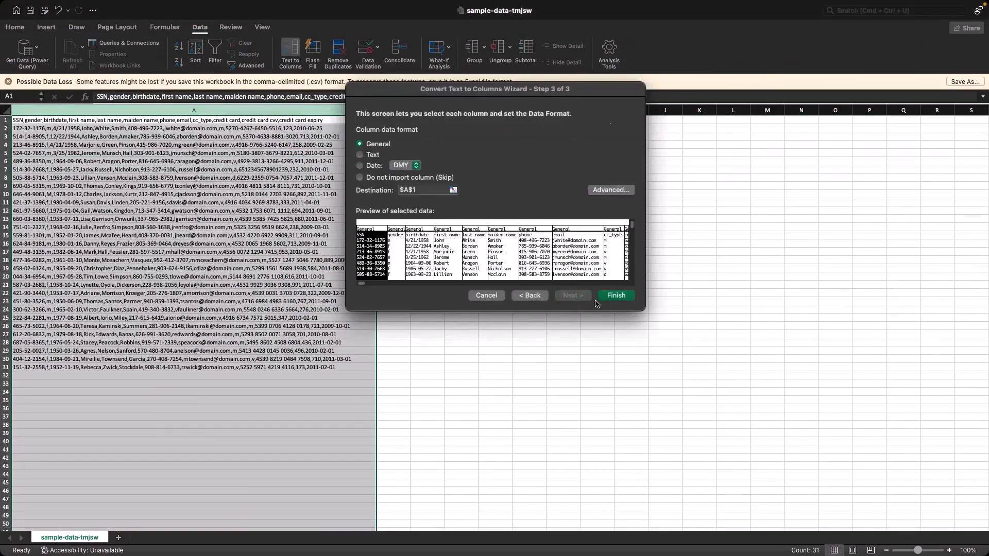
{"action": "left_click", "coordinate": [614, 295]}
{"action": "left_click", "coordinate": [486, 417]}
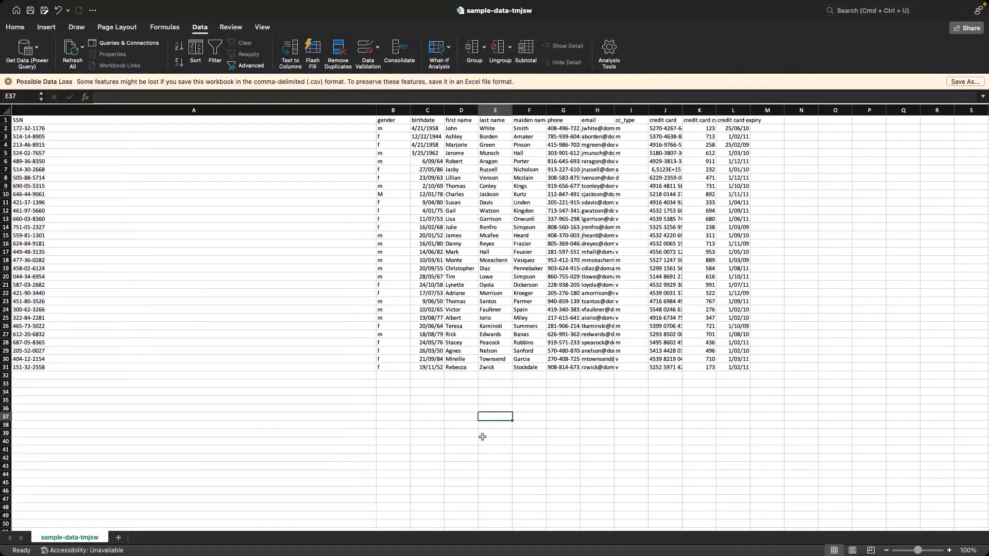
Autofit column A to the SSN values and widen the maiden name column.
{"action": "double_click", "coordinate": [376, 110]}
{"action": "left_click", "coordinate": [573, 310]}
{"action": "left_click", "coordinate": [571, 210]}
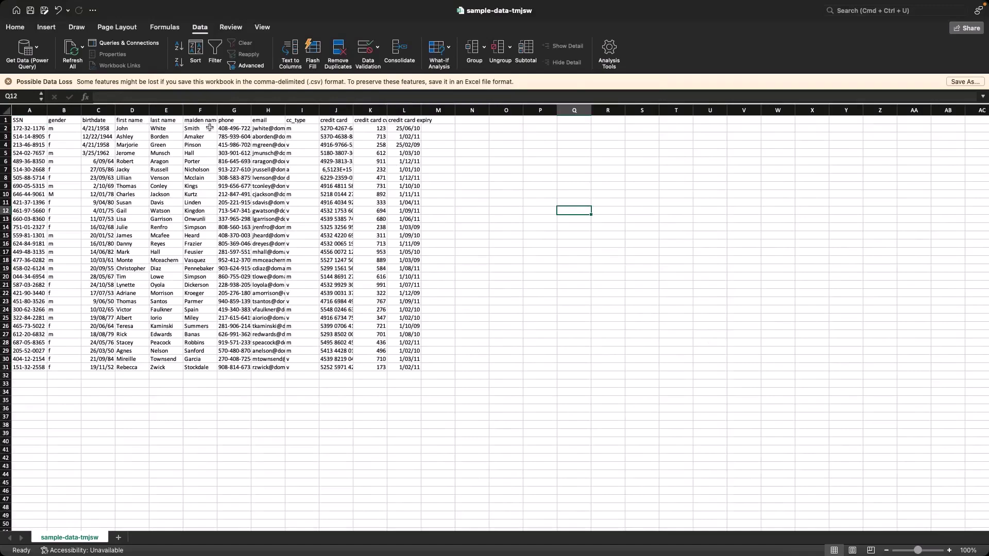
{"action": "left_click_drag", "start_coordinate": [217, 111], "coordinate": [251, 110]}
{"action": "left_click", "coordinate": [593, 251]}
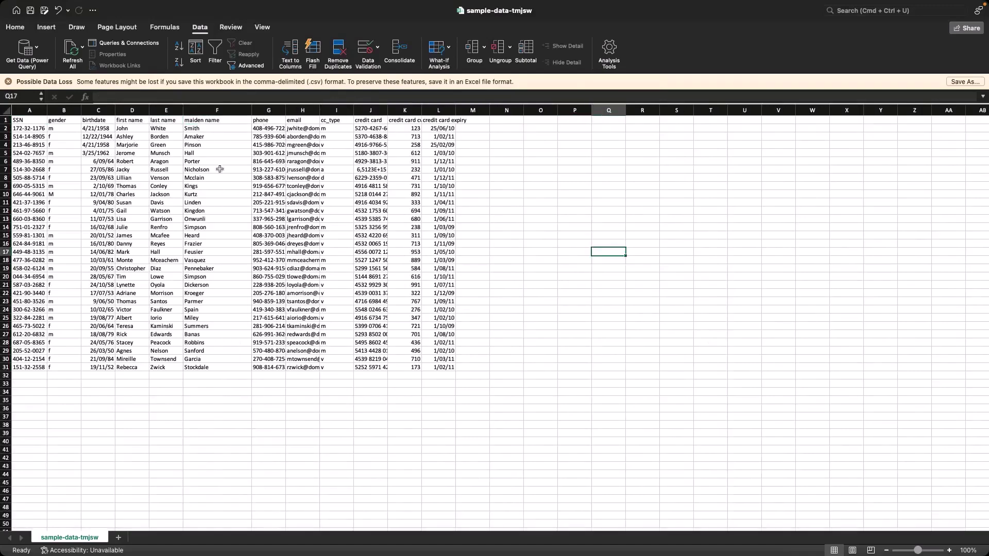
{"action": "left_click", "coordinate": [210, 129]}
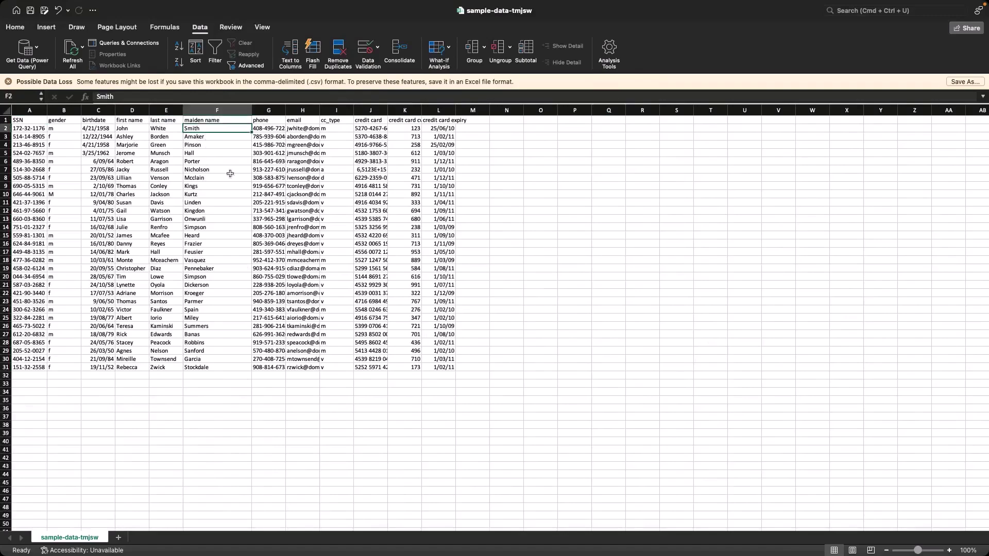
{"action": "left_click", "coordinate": [596, 261]}
{"action": "left_click", "coordinate": [507, 202]}
Widen the phone, CVV and expiry columns, then check the card numbers down to J31.
{"action": "left_click_drag", "start_coordinate": [286, 110], "coordinate": [694, 110]}
{"action": "left_click_drag", "start_coordinate": [561, 130], "coordinate": [586, 367]}
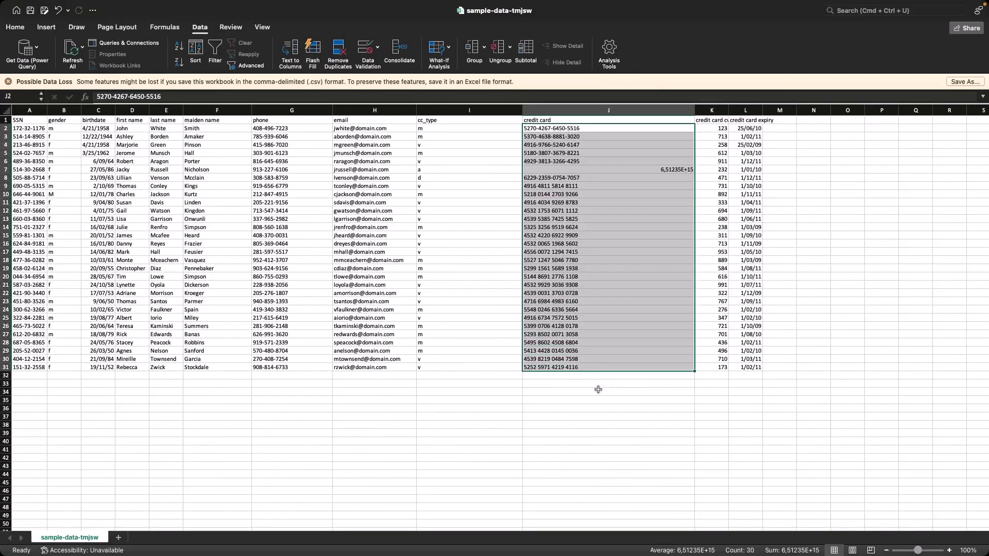
{"action": "left_click_drag", "start_coordinate": [728, 110], "coordinate": [782, 110]}
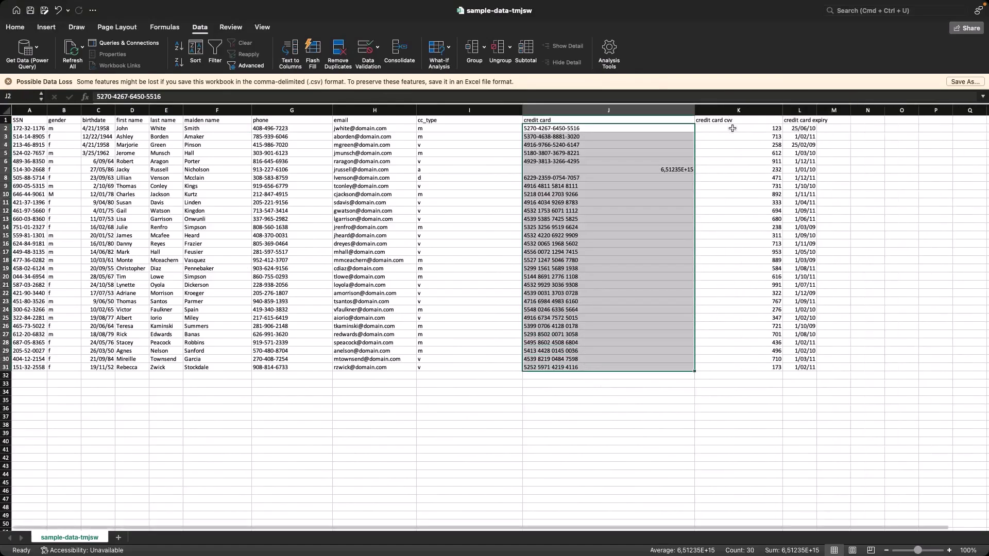
{"action": "left_click", "coordinate": [732, 128]}
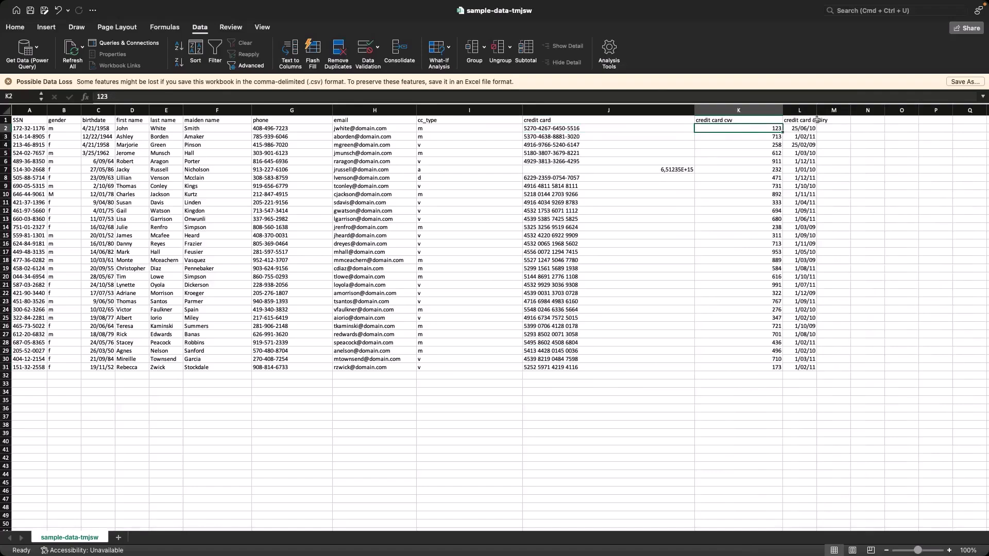
{"action": "left_click_drag", "start_coordinate": [818, 111], "coordinate": [616, 128]}
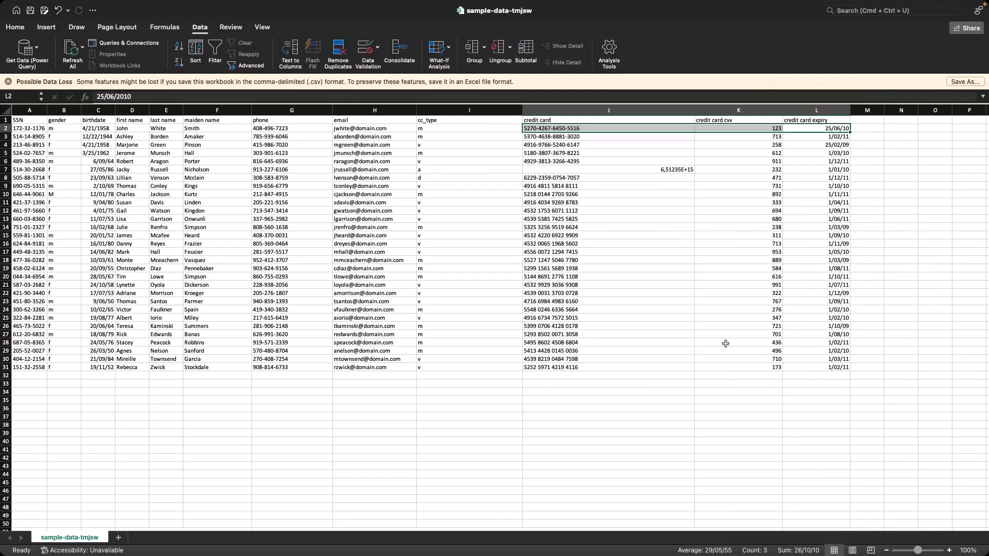
{"action": "left_click", "coordinate": [610, 417], "text": "shift"}
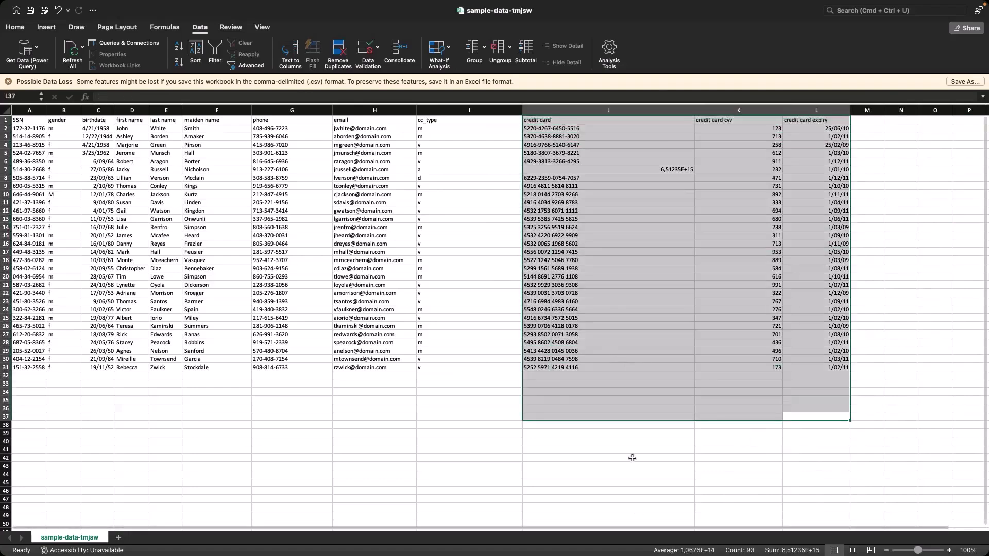
{"action": "left_click", "coordinate": [634, 457]}
{"action": "left_click", "coordinate": [622, 367]}
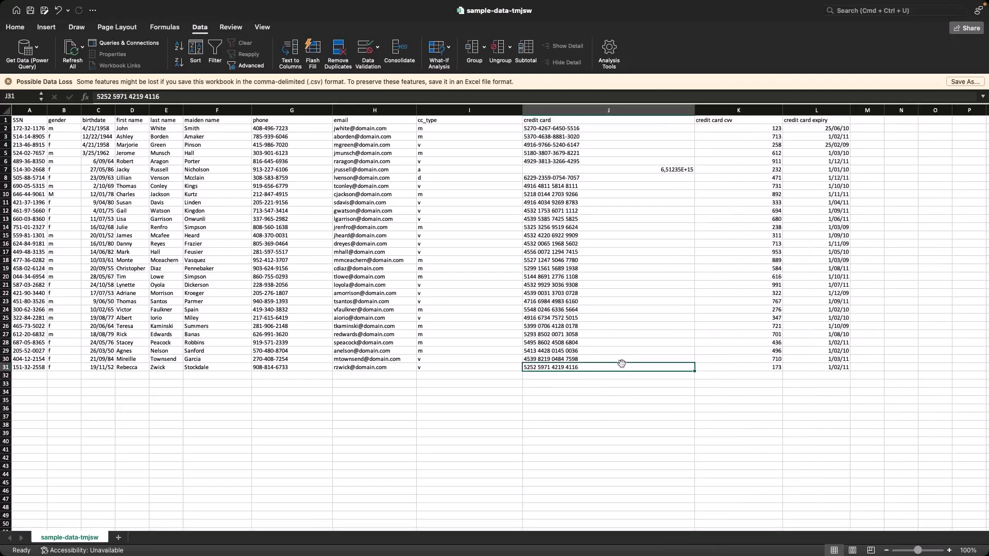
{"action": "left_click", "coordinate": [631, 400]}
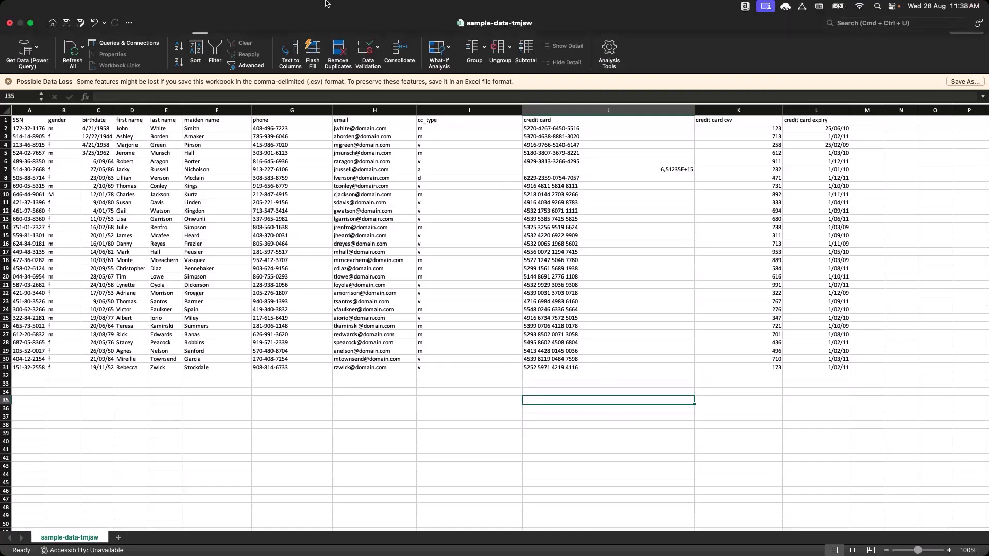
{"action": "key", "text": "Down"}
{"action": "key", "text": "Down"}
{"action": "key", "text": "Down"}
{"action": "key", "text": "Down"}
{"action": "key", "text": "Down"}
{"action": "key", "text": "Down"}
{"action": "key", "text": "Down"}
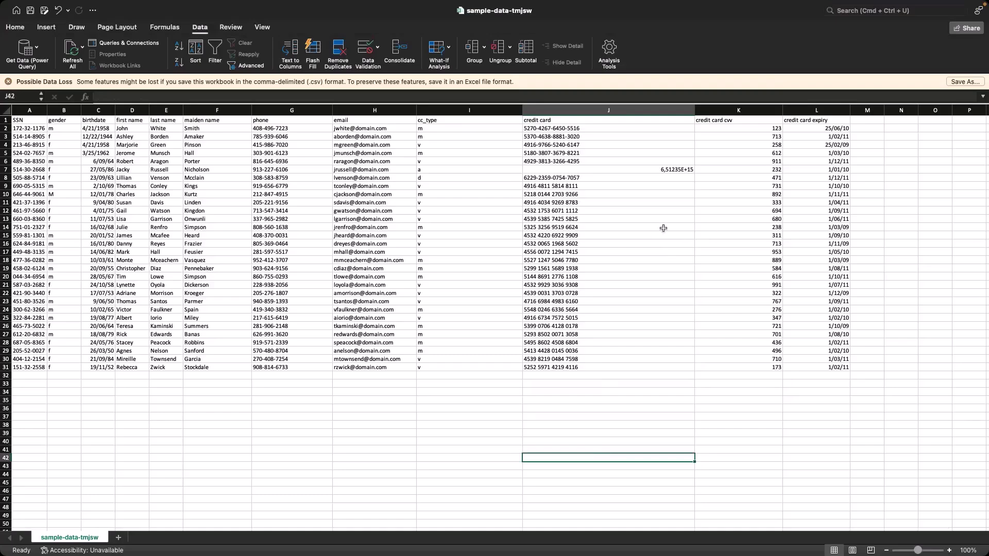
{"action": "left_click", "coordinate": [779, 409]}
{"action": "left_click", "coordinate": [823, 395]}
{"action": "left_click", "coordinate": [848, 432]}
{"action": "key", "text": "Down"}
{"action": "key", "text": "Down"}
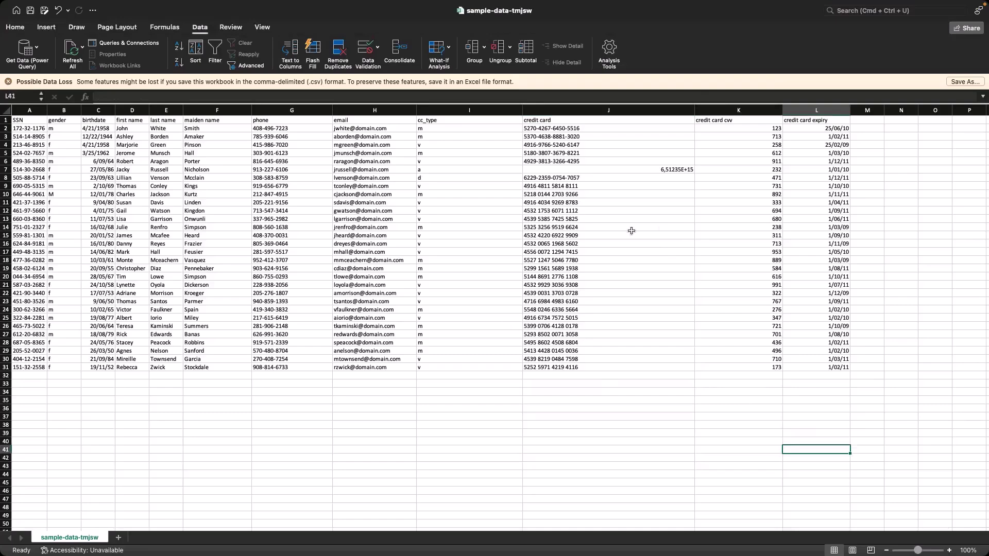
{"action": "left_click", "coordinate": [569, 131]}
{"action": "left_click", "coordinate": [582, 408]}
{"action": "left_click", "coordinate": [593, 450]}
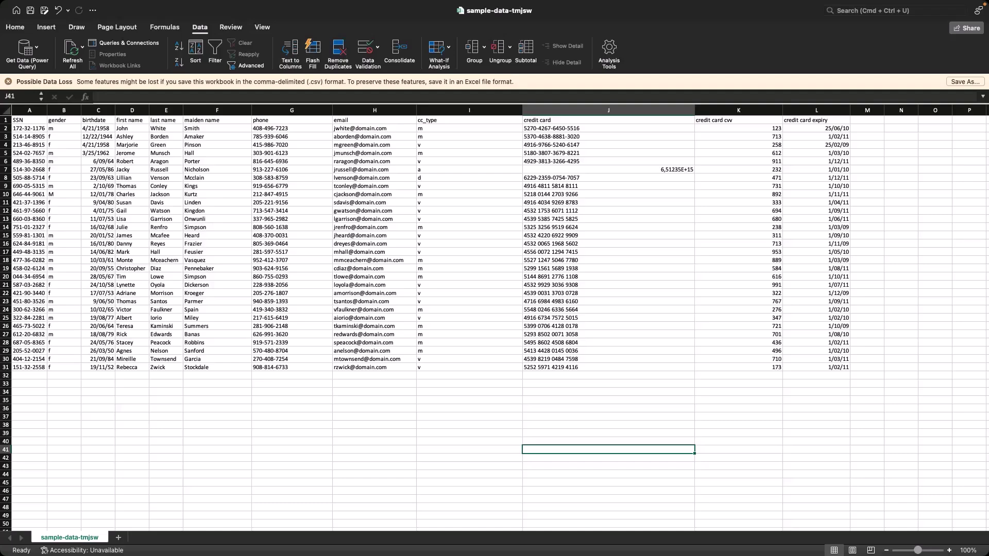
{"action": "left_click", "coordinate": [545, 417]}
{"action": "left_click_drag", "start_coordinate": [287, 127], "coordinate": [293, 309]}
{"action": "left_click", "coordinate": [288, 415]}
{"action": "left_click", "coordinate": [294, 400]}
{"action": "left_click_drag", "start_coordinate": [294, 367], "coordinate": [294, 327]}
{"action": "left_click", "coordinate": [300, 401]}
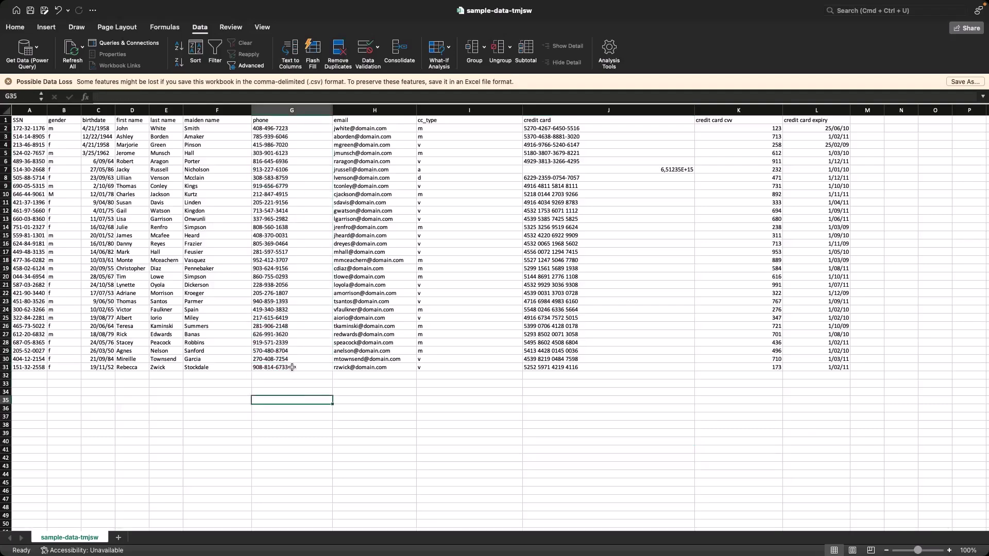
{"action": "left_click_drag", "start_coordinate": [551, 367], "coordinate": [551, 285]}
{"action": "left_click", "coordinate": [520, 438]}
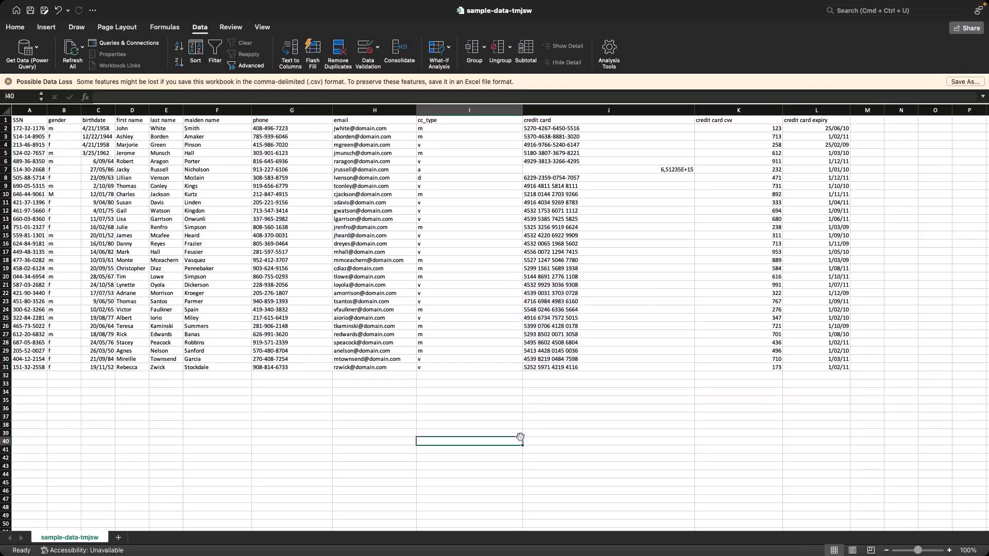
{"action": "left_click", "coordinate": [288, 401]}
{"action": "left_click_drag", "start_coordinate": [281, 376], "coordinate": [279, 375]}
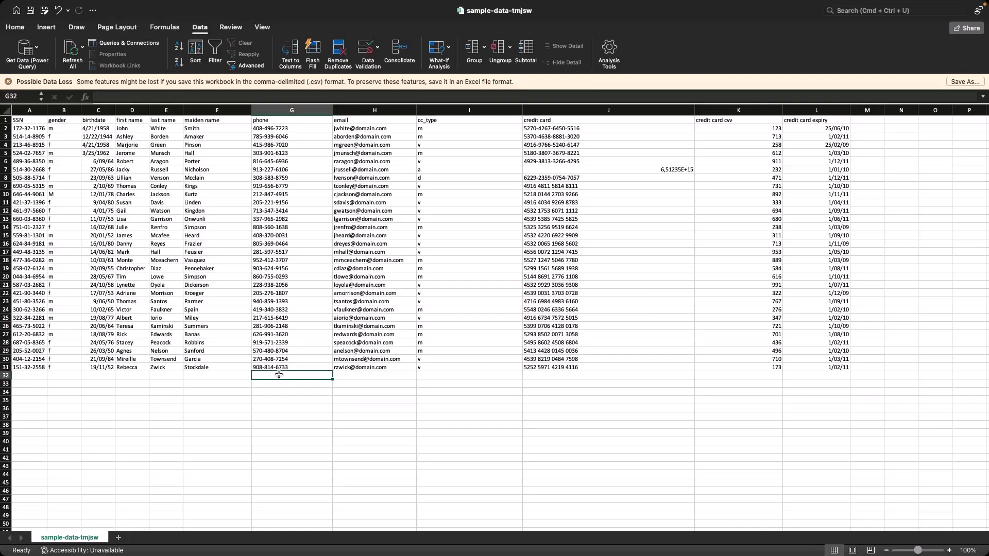
{"action": "left_click", "coordinate": [303, 408]}
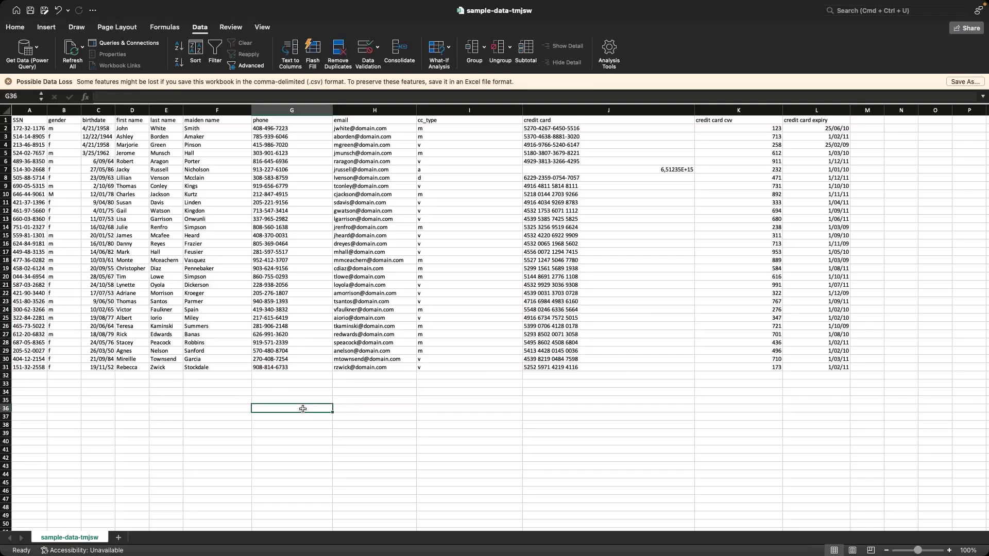
{"action": "key", "text": "Down"}
{"action": "key", "text": "Up"}
{"action": "key", "text": "Up"}
{"action": "key", "text": "Down"}
{"action": "key", "text": "Up"}
{"action": "key", "text": "Down"}
{"action": "key", "text": "Up"}
{"action": "key", "text": "Up"}
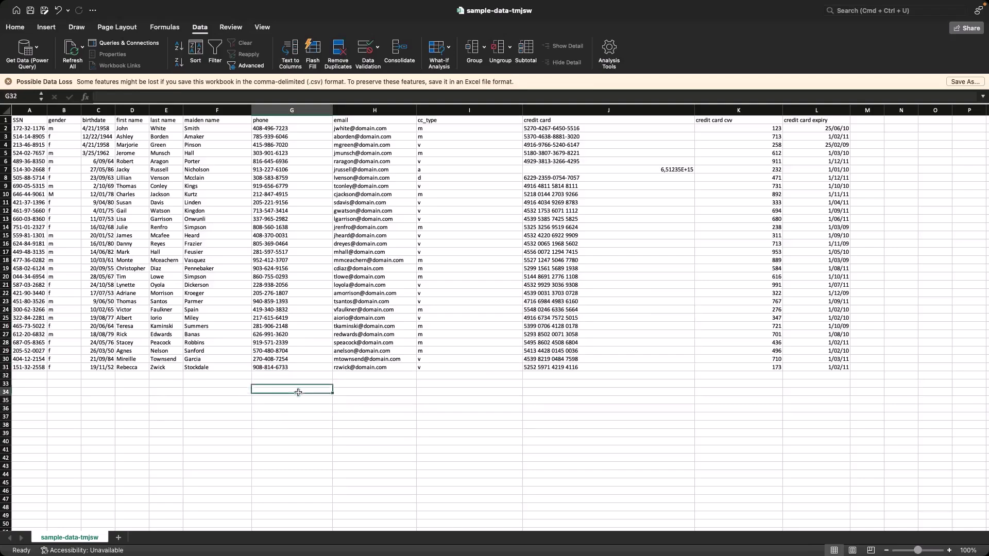
{"action": "left_click", "coordinate": [302, 412]}
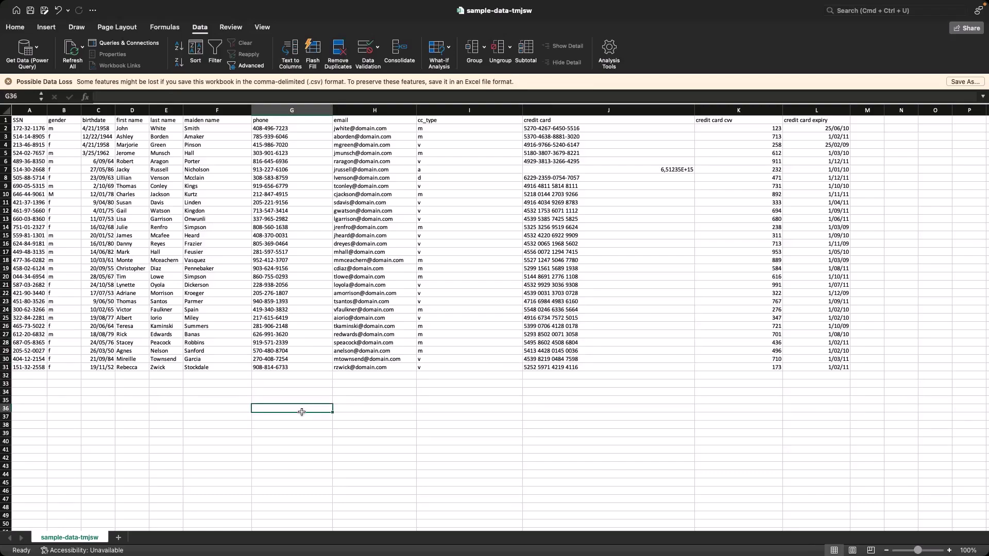
{"action": "key", "text": "Down"}
{"action": "key", "text": "Down"}
{"action": "key", "text": "Down"}
{"action": "key", "text": "Down"}
{"action": "key", "text": "Down"}
{"action": "key", "text": "Down"}
{"action": "key", "text": "Down"}
{"action": "key", "text": "Down"}
{"action": "key", "text": "Down"}
{"action": "key", "text": "Down"}
{"action": "key", "text": "Down"}
{"action": "key", "text": "Up"}
{"action": "key", "text": "Up"}
{"action": "key", "text": "Up"}
{"action": "key", "text": "Up"}
{"action": "key", "text": "Up"}
{"action": "key", "text": "Up"}
{"action": "key", "text": "Up"}
{"action": "key", "text": "Up"}
{"action": "key", "text": "Up"}
{"action": "key", "text": "Up"}
{"action": "key", "text": "Up"}
{"action": "key", "text": "Up"}
{"action": "key", "text": "Up"}
{"action": "key", "text": "Up"}
{"action": "key", "text": "Up"}
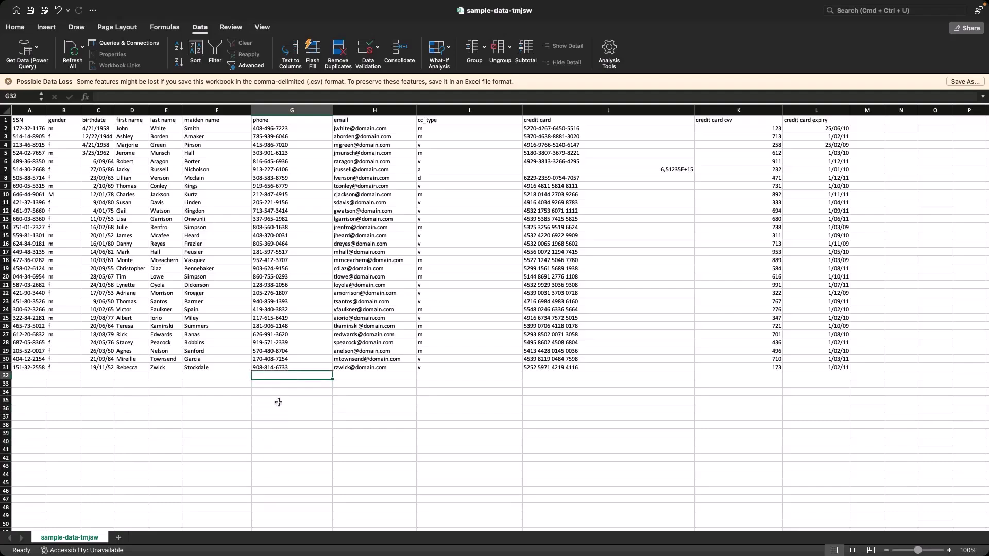
{"action": "key", "text": "Down"}
{"action": "key", "text": "Down"}
{"action": "key", "text": "Down"}
{"action": "key", "text": "Down"}
{"action": "key", "text": "Down"}
{"action": "key", "text": "Down"}
{"action": "key", "text": "Down"}
{"action": "key", "text": "Down"}
{"action": "key", "text": "Down"}
{"action": "key", "text": "Down"}
{"action": "key", "text": "Up"}
{"action": "key", "text": "Up"}
{"action": "key", "text": "Up"}
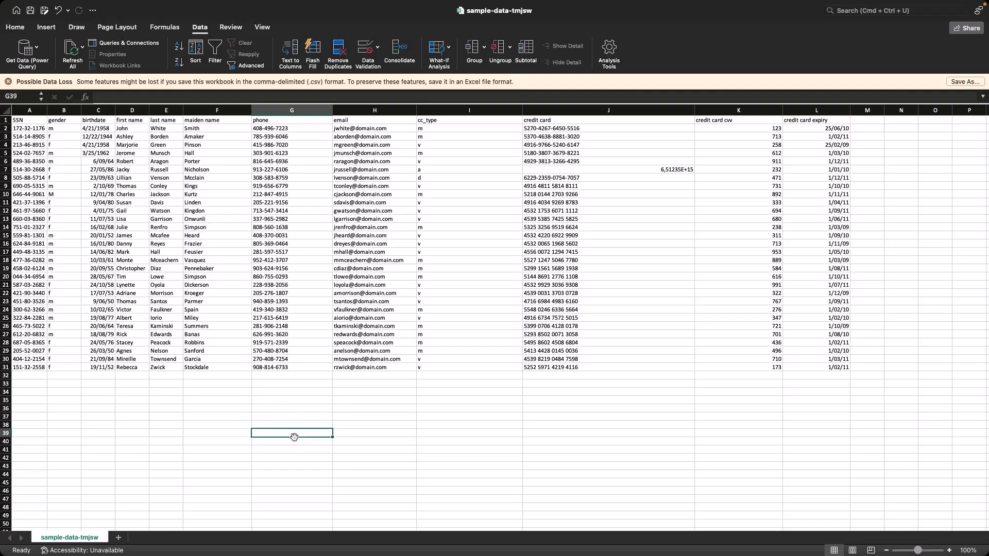
{"action": "left_click", "coordinate": [317, 416]}
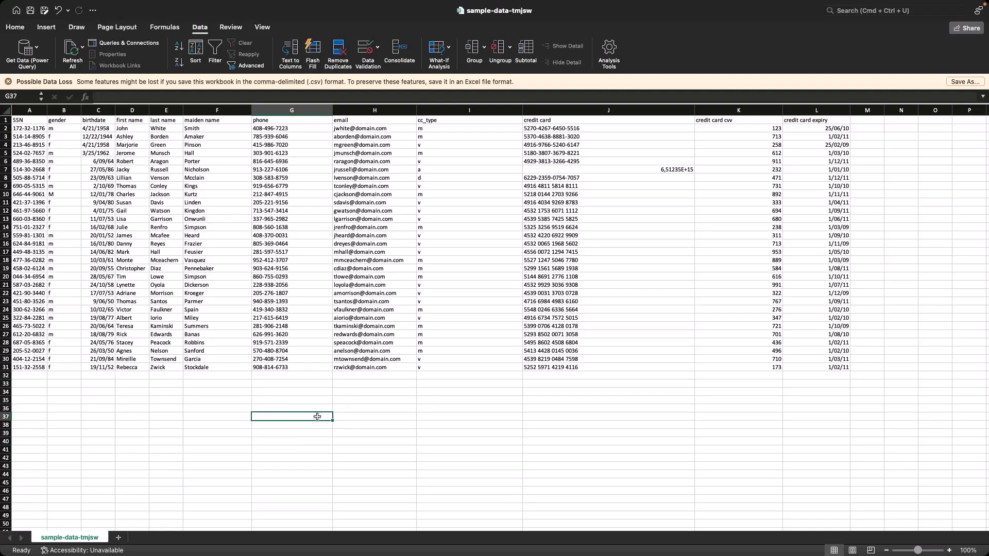
{"action": "left_click", "coordinate": [319, 381]}
{"action": "left_click", "coordinate": [314, 400]}
{"action": "left_click", "coordinate": [312, 417]}
{"action": "left_click", "coordinate": [310, 432]}
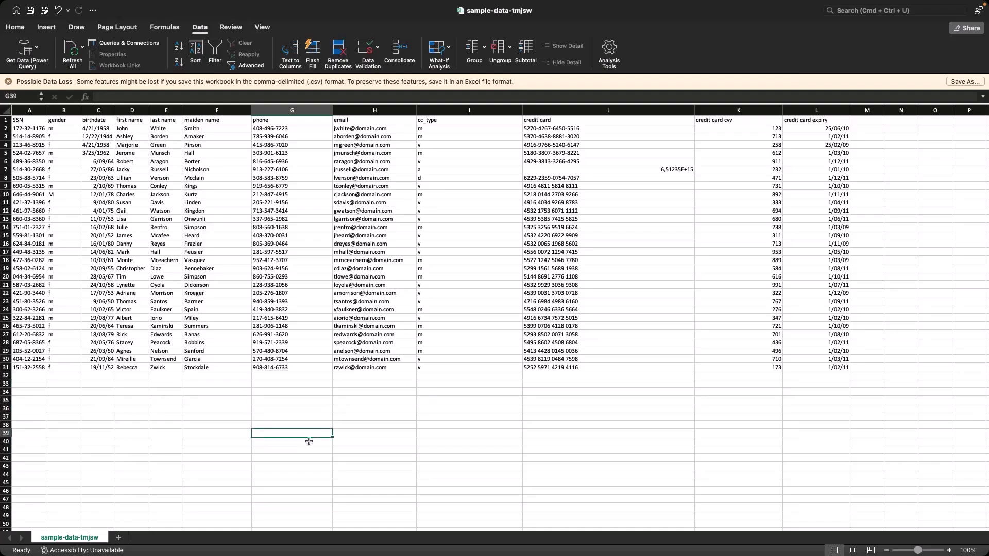
{"action": "left_click", "coordinate": [319, 467]}
{"action": "left_click", "coordinate": [308, 400]}
{"action": "left_click", "coordinate": [306, 385]}
{"action": "left_click", "coordinate": [303, 400]}
{"action": "left_click", "coordinate": [299, 434]}
{"action": "left_click", "coordinate": [296, 459]}
{"action": "left_click", "coordinate": [299, 417]}
{"action": "left_click", "coordinate": [296, 401]}
{"action": "left_click", "coordinate": [283, 459]}
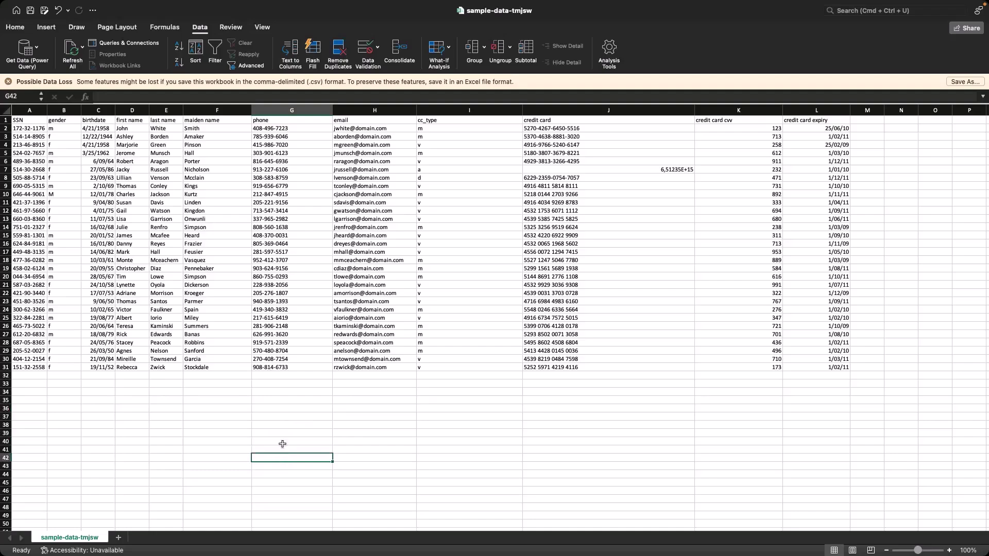
{"action": "left_click", "coordinate": [286, 417]}
{"action": "left_click", "coordinate": [286, 400]}
{"action": "left_click", "coordinate": [286, 384]}
{"action": "left_click", "coordinate": [286, 375]}
{"action": "left_click", "coordinate": [285, 384]}
{"action": "left_click", "coordinate": [284, 408]}
{"action": "left_click", "coordinate": [291, 435]}
{"action": "left_click", "coordinate": [292, 451]}
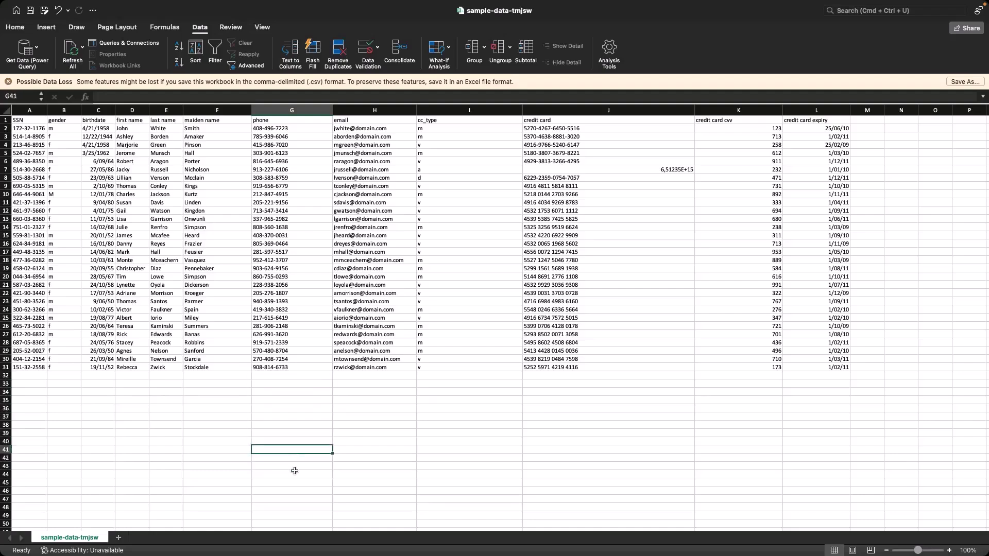
{"action": "left_click", "coordinate": [309, 474]}
{"action": "left_click", "coordinate": [312, 383]}
{"action": "left_click", "coordinate": [312, 375]}
{"action": "left_click", "coordinate": [312, 383]}
{"action": "left_click", "coordinate": [309, 425]}
{"action": "left_click", "coordinate": [305, 449]}
{"action": "left_click", "coordinate": [346, 407]}
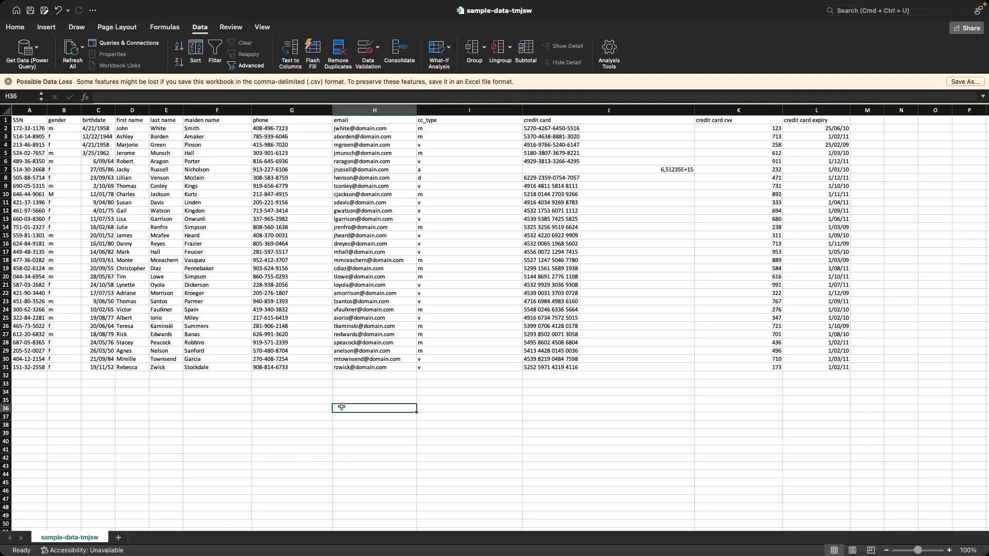
{"action": "left_click", "coordinate": [396, 449]}
{"action": "left_click", "coordinate": [396, 416]}
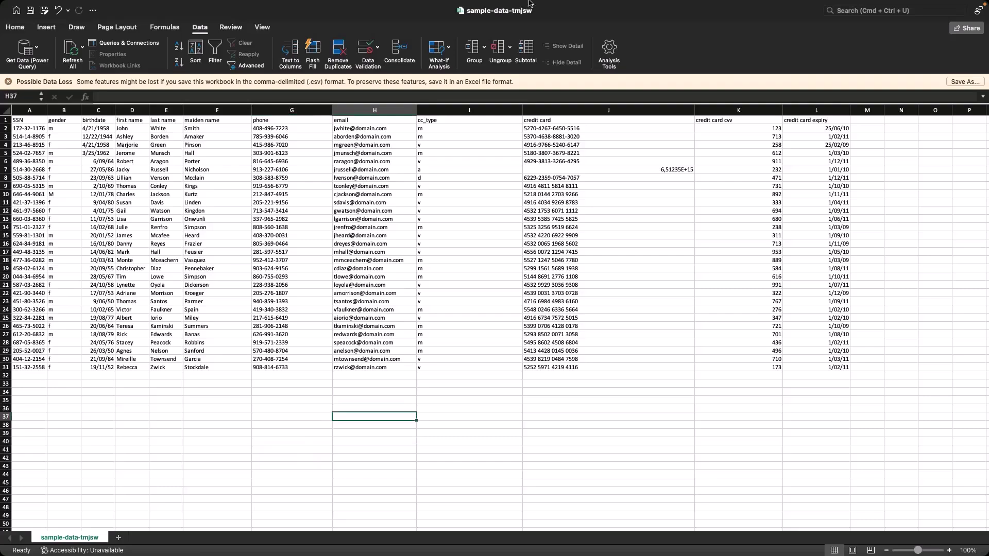
{"action": "mouse_move", "coordinate": [529, 3]}
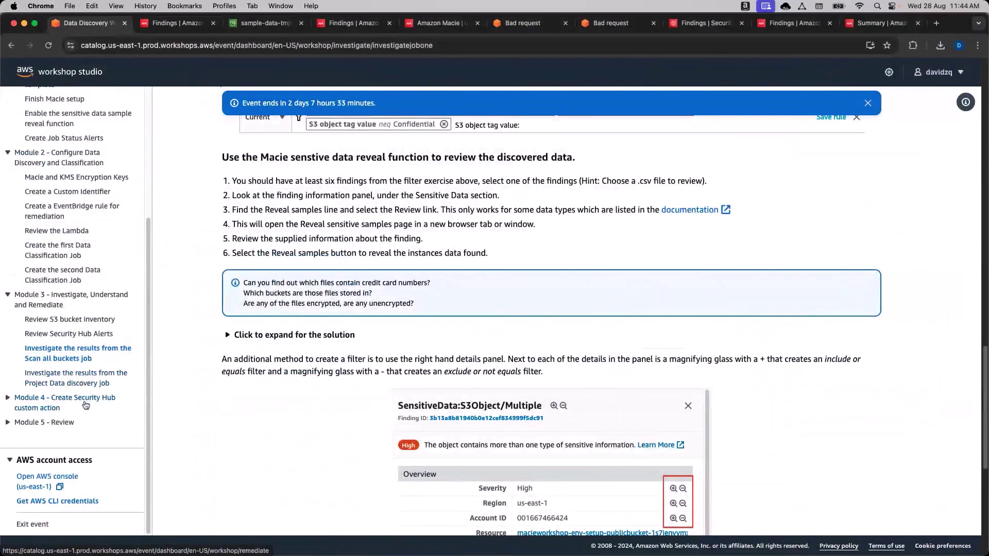
Open Module 4's custom action instructions, then start a new custom action in Security Hub.
{"action": "left_click", "coordinate": [86, 405]}
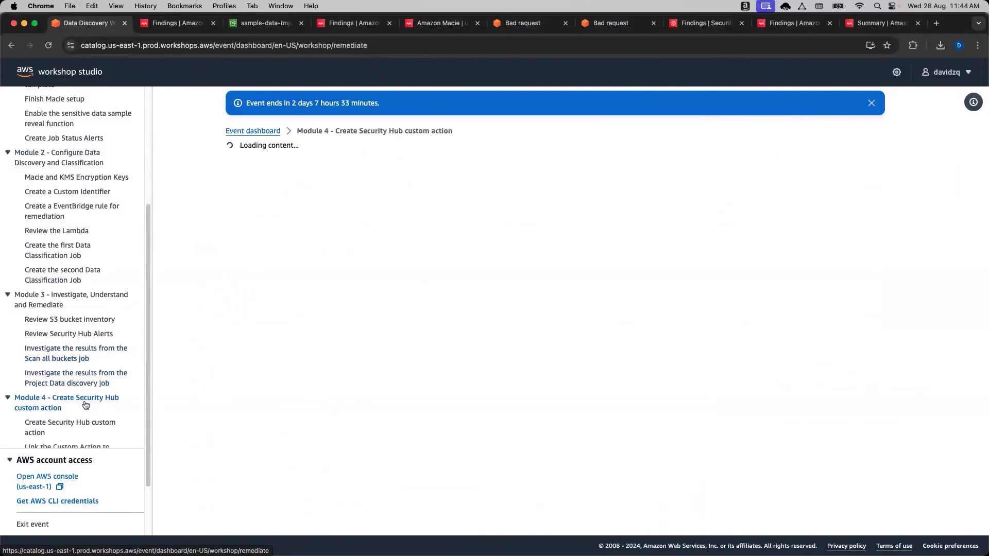
{"action": "left_click", "coordinate": [67, 426]}
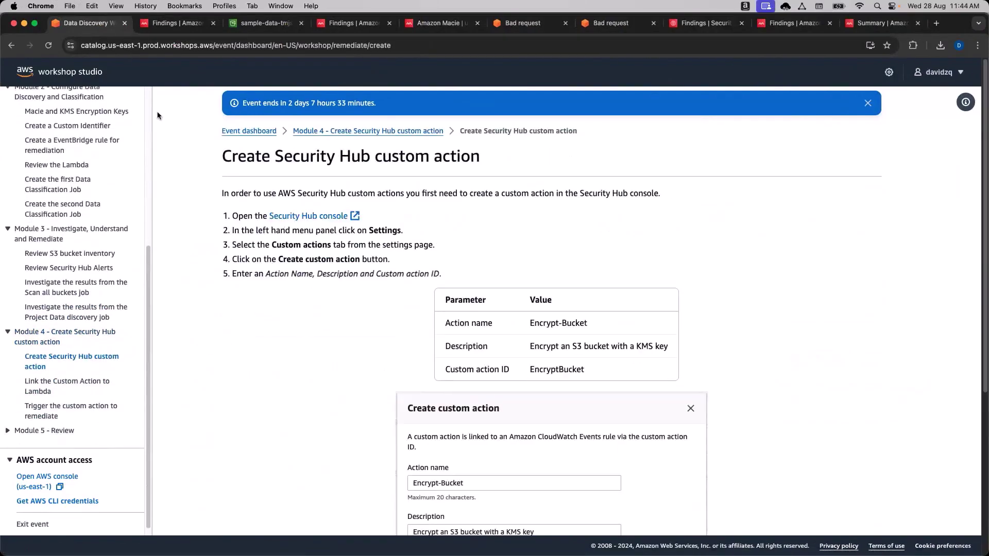
{"action": "left_click", "coordinate": [182, 29]}
{"action": "type", "text": "Security hub"}
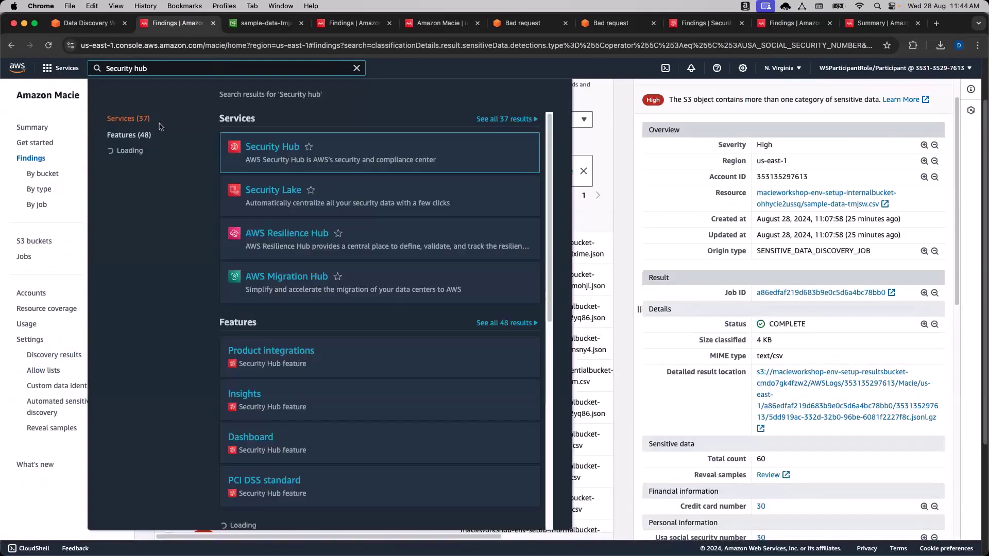
{"action": "left_click", "coordinate": [359, 171]}
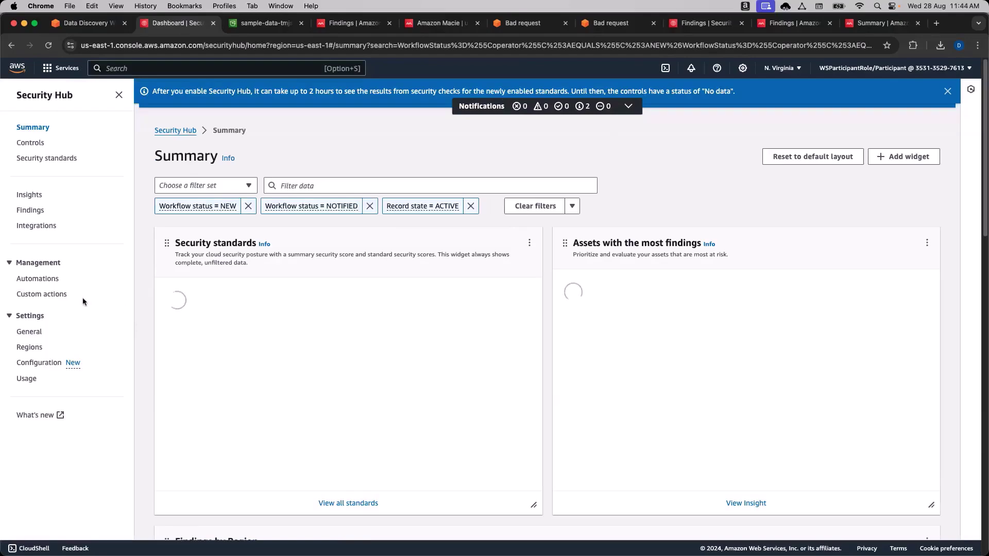
{"action": "left_click", "coordinate": [59, 295]}
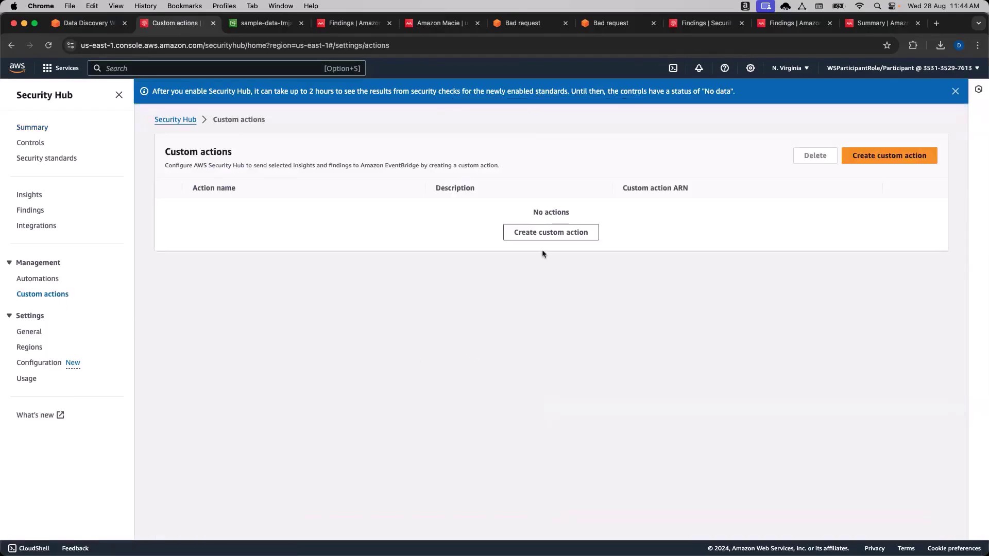
{"action": "left_click", "coordinate": [553, 235]}
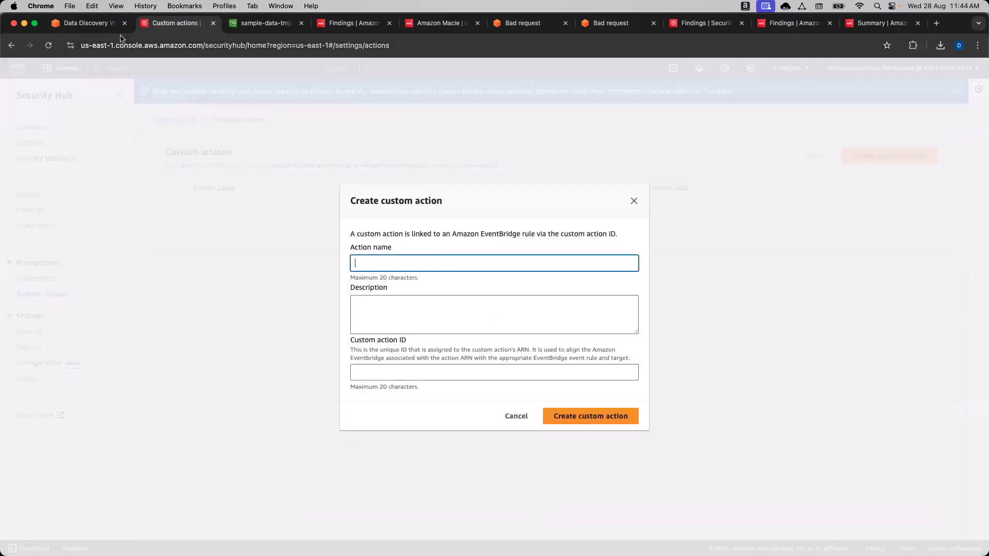
Fill in the name Encrypt-Bucket and the KMS-encryption description copied from the workshop guide.
{"action": "left_click", "coordinate": [105, 23]}
{"action": "scroll", "coordinate": [306, 283], "scroll_direction": "down", "scroll_amount": 1}
{"action": "left_click_drag", "start_coordinate": [590, 310], "coordinate": [531, 310]}
{"action": "key", "text": "super+c"}
{"action": "left_click", "coordinate": [172, 25]}
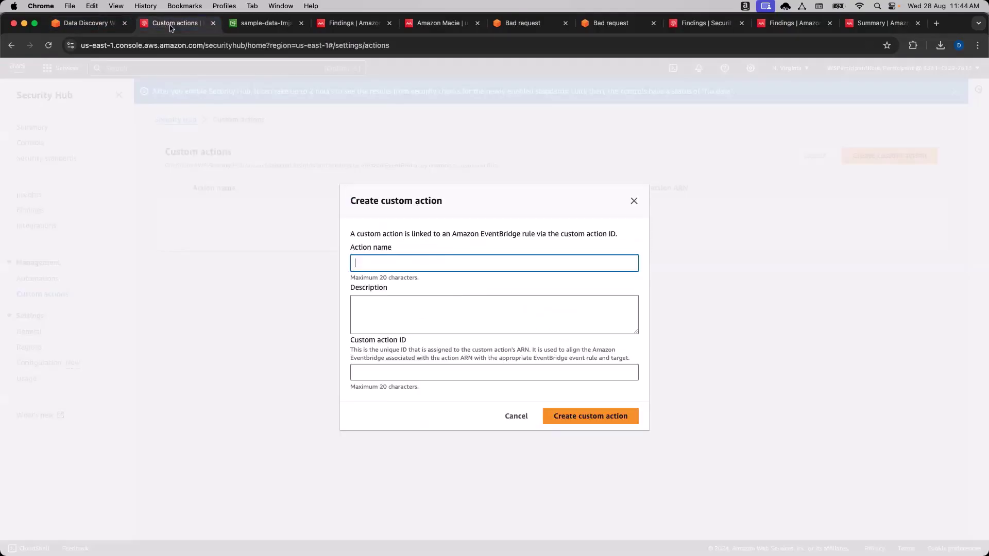
{"action": "key", "text": "super+v"}
{"action": "left_click", "coordinate": [103, 23]}
{"action": "left_click", "coordinate": [565, 347]}
{"action": "left_click_drag", "start_coordinate": [530, 333], "coordinate": [675, 335]}
{"action": "key", "text": "super+c"}
{"action": "left_click", "coordinate": [184, 27]}
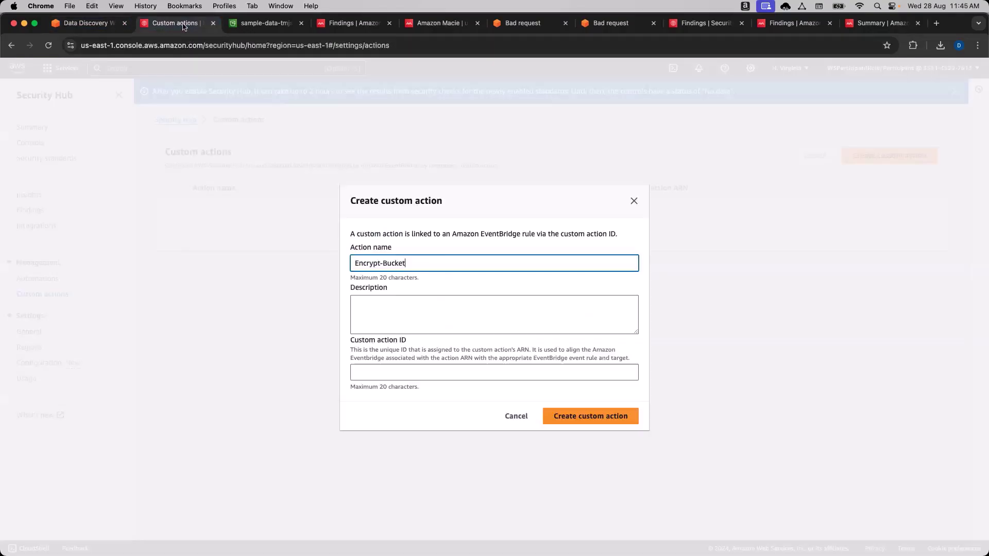
{"action": "left_click", "coordinate": [405, 312]}
{"action": "key", "text": "super+v"}
{"action": "left_click", "coordinate": [432, 348]}
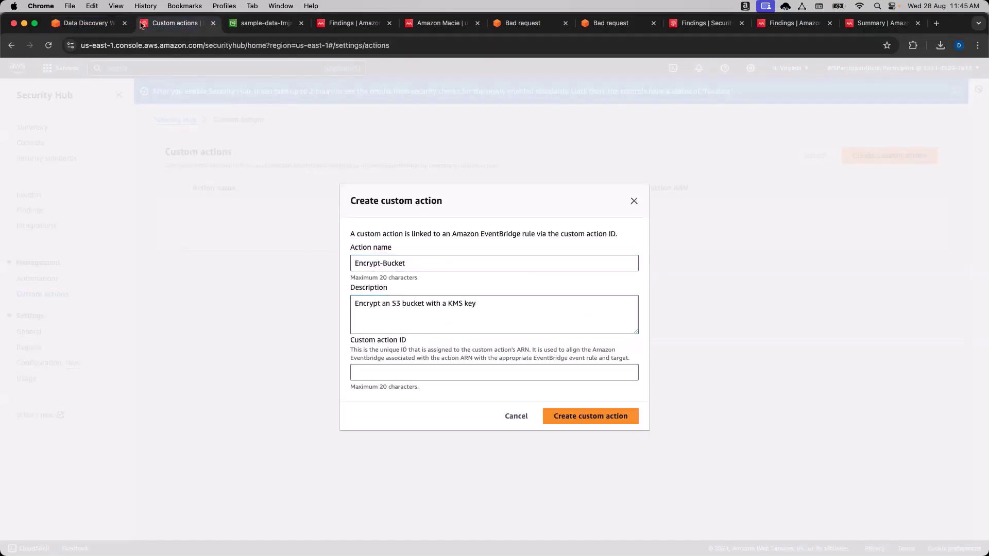
Enter EncryptBucket as the custom action ID and create the action.
{"action": "left_click", "coordinate": [98, 23]}
{"action": "left_click_drag", "start_coordinate": [605, 357], "coordinate": [529, 361]}
{"action": "key", "text": "super+c"}
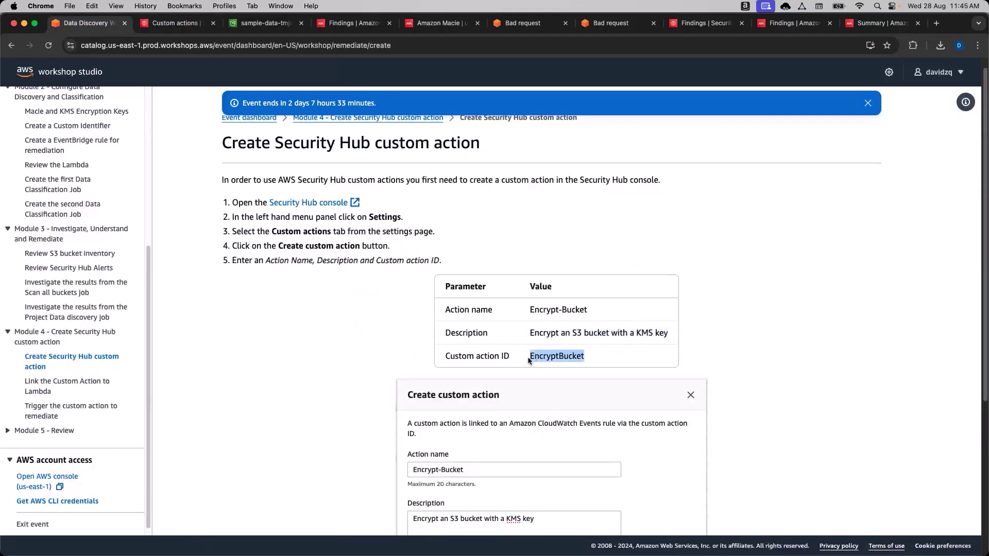
{"action": "left_click", "coordinate": [162, 28]}
{"action": "left_click", "coordinate": [420, 372]}
{"action": "key", "text": "super+v"}
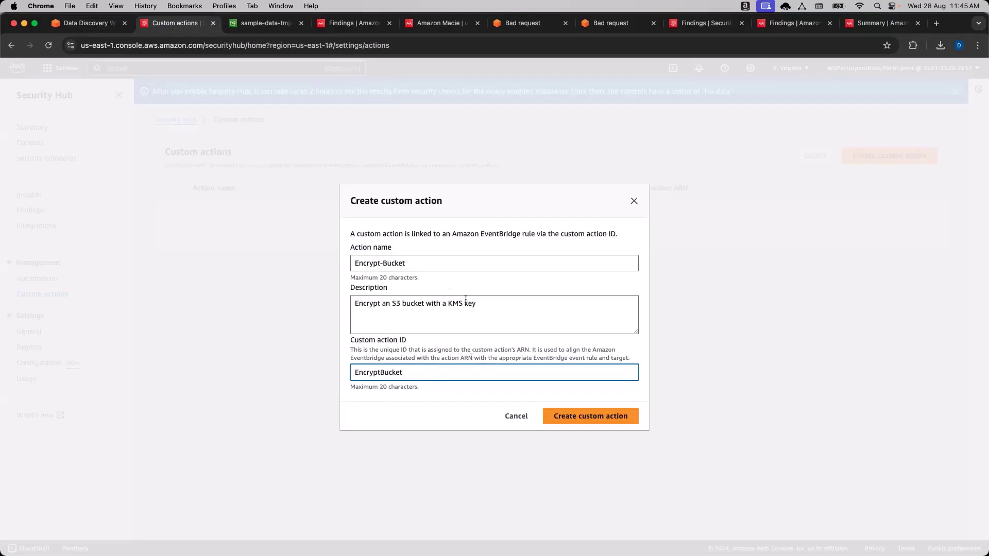
{"action": "left_click", "coordinate": [411, 267]}
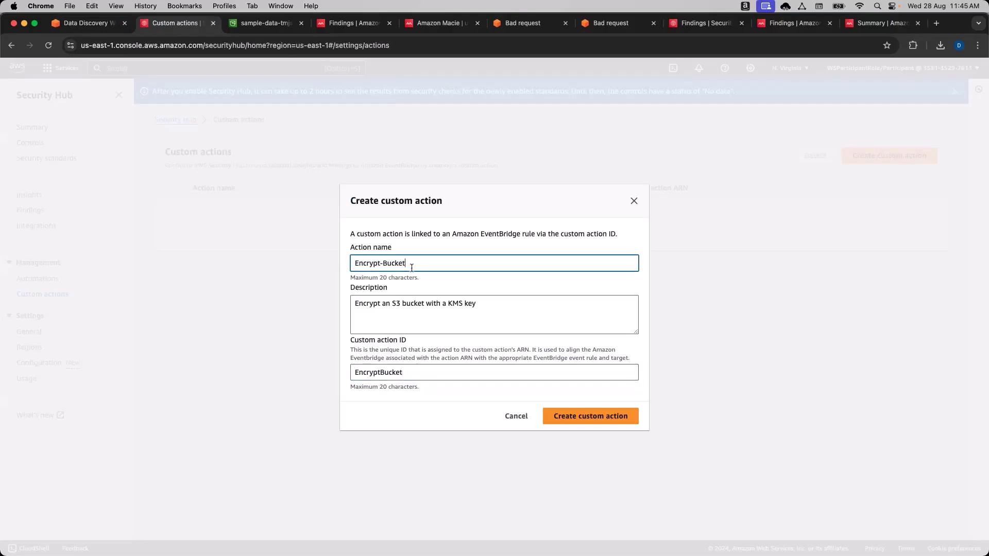
{"action": "left_click", "coordinate": [441, 285]}
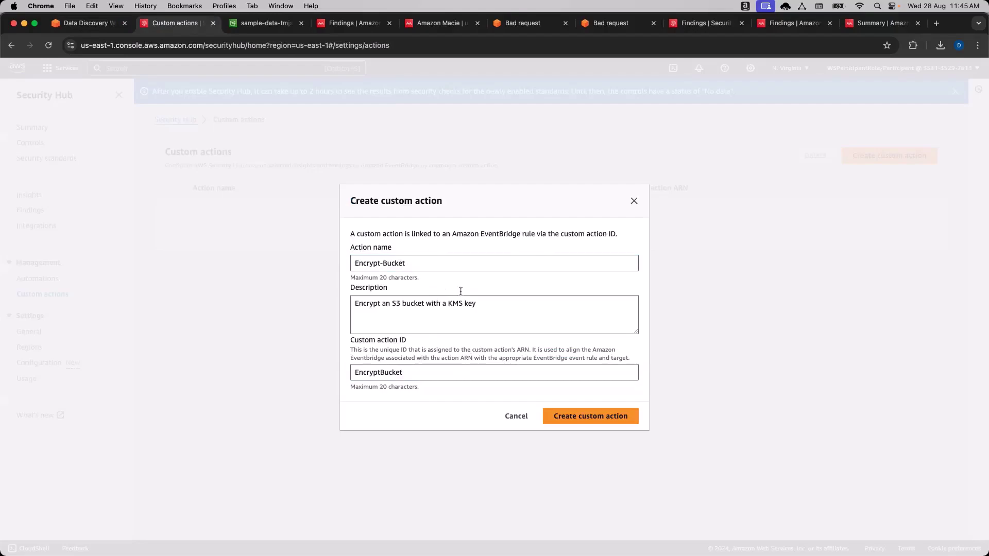
{"action": "left_click", "coordinate": [436, 263]}
{"action": "left_click", "coordinate": [507, 250]}
{"action": "left_click", "coordinate": [588, 416]}
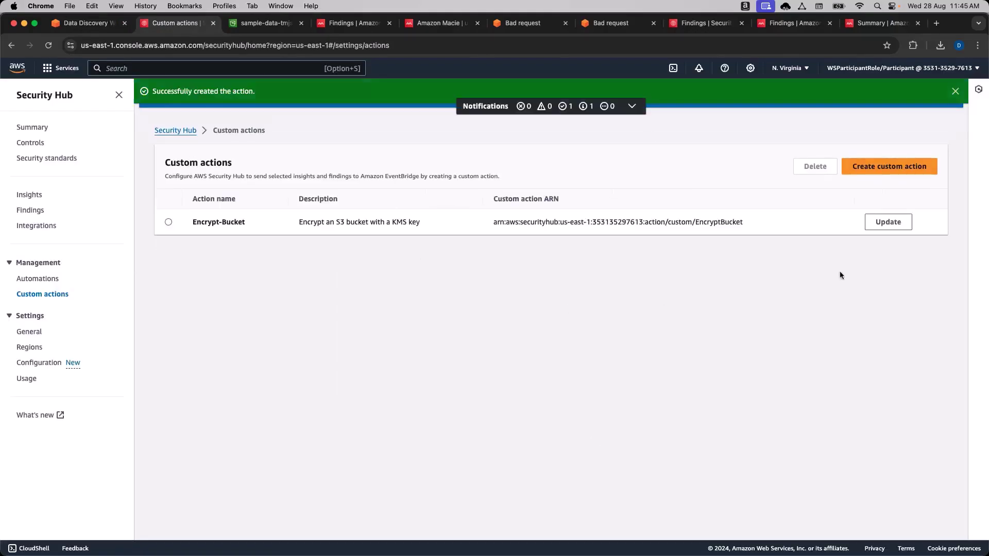
Advance the workshop guide to 'Link the Custom Action to Lambda'.
{"action": "left_click", "coordinate": [104, 30]}
{"action": "scroll", "coordinate": [308, 304], "scroll_direction": "down", "scroll_amount": 3}
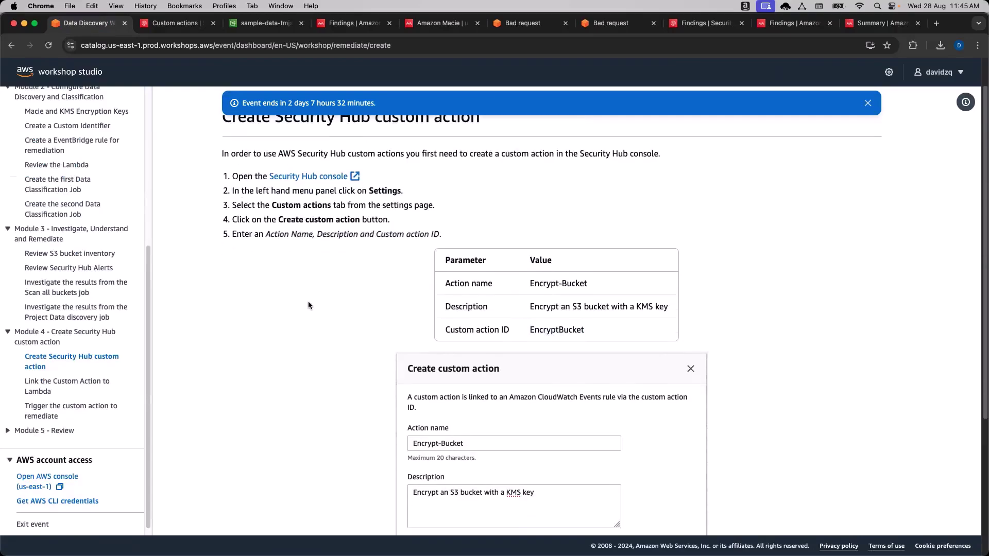
{"action": "scroll", "coordinate": [308, 302], "scroll_direction": "down", "scroll_amount": 2}
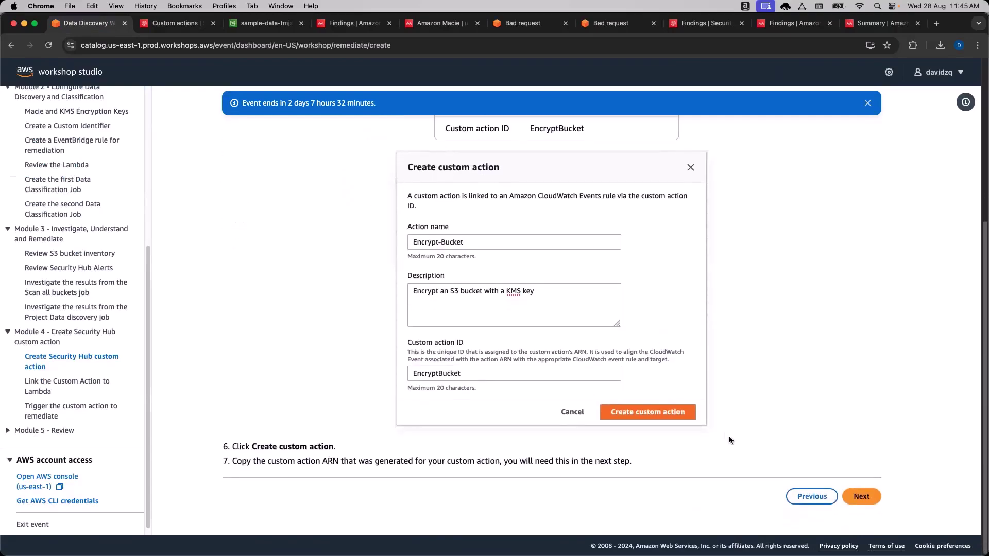
{"action": "left_click", "coordinate": [861, 496]}
{"action": "scroll", "coordinate": [301, 325], "scroll_direction": "down", "scroll_amount": 2}
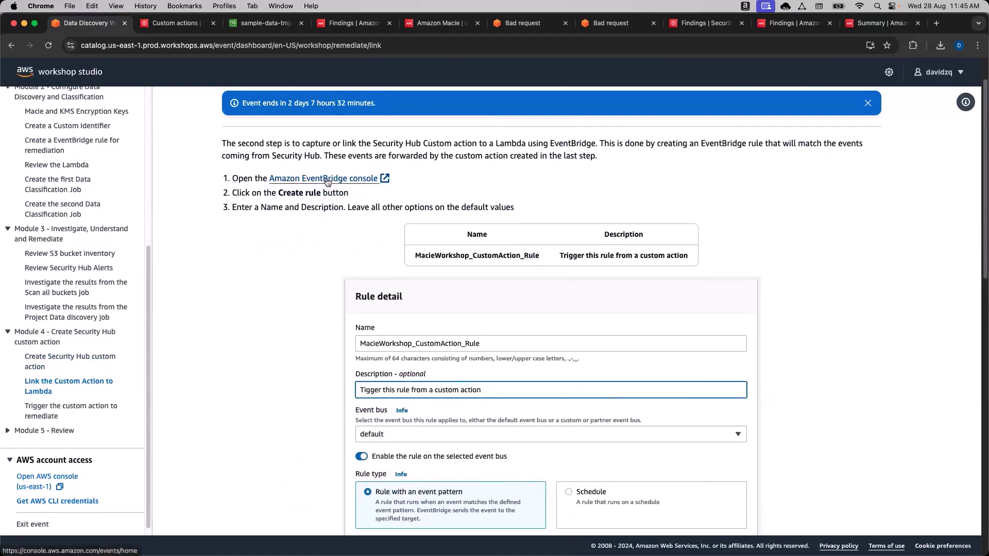
Open EventBridge, start a new rule and name it MacieWorkshop_CustomAction_Rule.
{"action": "left_click", "coordinate": [335, 179]}
{"action": "left_click", "coordinate": [178, 29]}
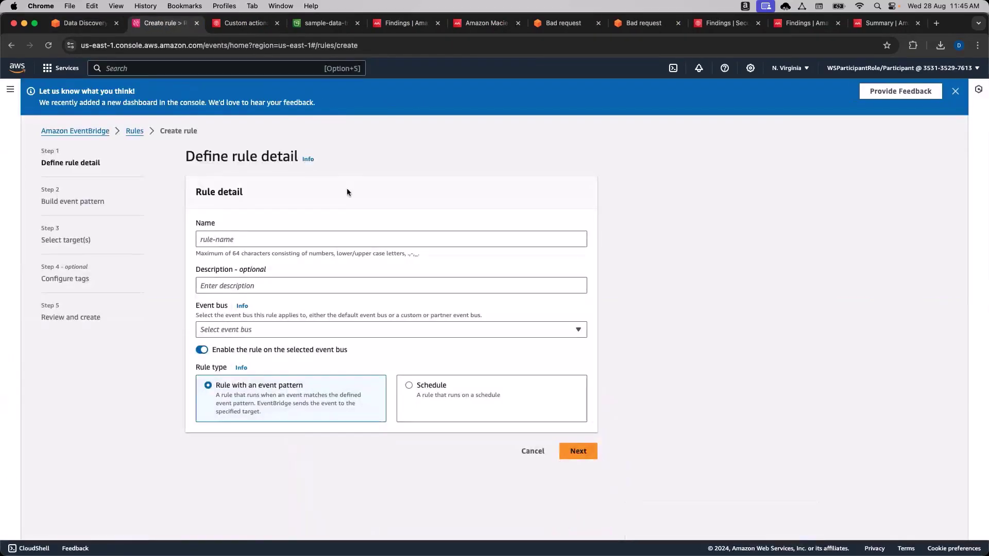
{"action": "left_click", "coordinate": [85, 23]}
{"action": "left_click_drag", "start_coordinate": [540, 241], "coordinate": [414, 240]}
{"action": "key", "text": "super+c"}
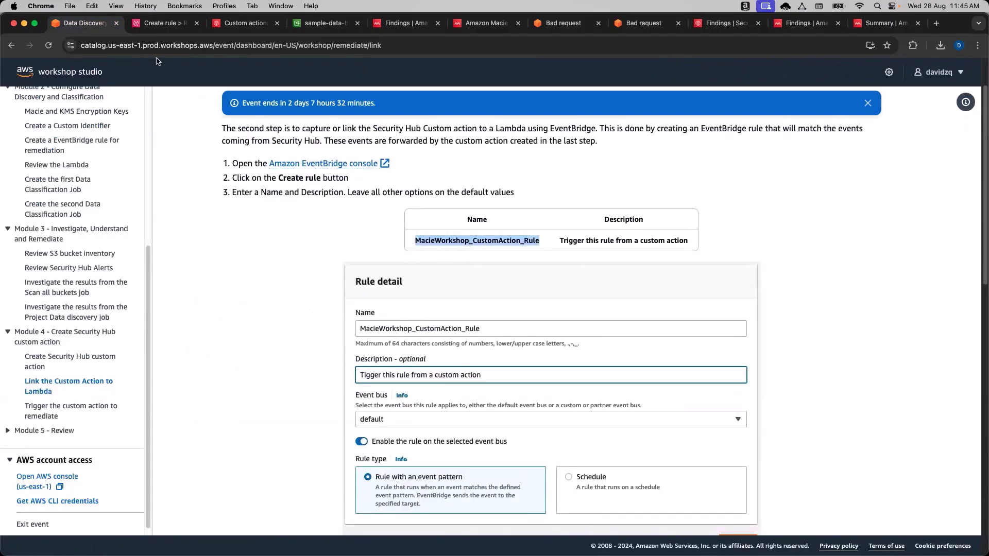
{"action": "left_click", "coordinate": [155, 23]}
{"action": "left_click", "coordinate": [285, 235]}
{"action": "key", "text": "super+v"}
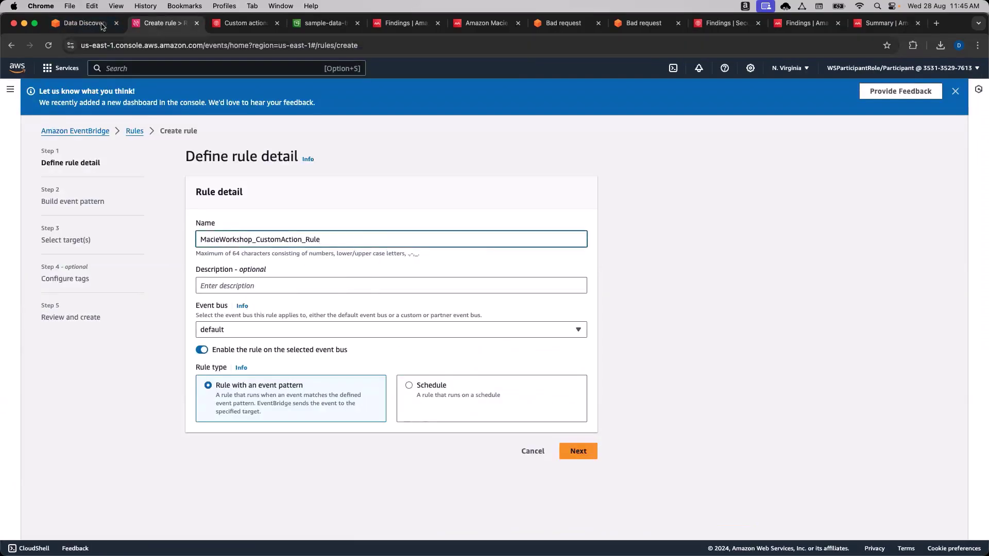
Describe the rule as 'Trigger this rule from a custom action' and continue to the event pattern.
{"action": "left_click", "coordinate": [85, 22]}
{"action": "left_click_drag", "start_coordinate": [562, 241], "coordinate": [688, 240]}
{"action": "key", "text": "super+c"}
{"action": "left_click", "coordinate": [164, 23]}
{"action": "left_click", "coordinate": [251, 281]}
{"action": "key", "text": "super+v"}
{"action": "left_click", "coordinate": [366, 342]}
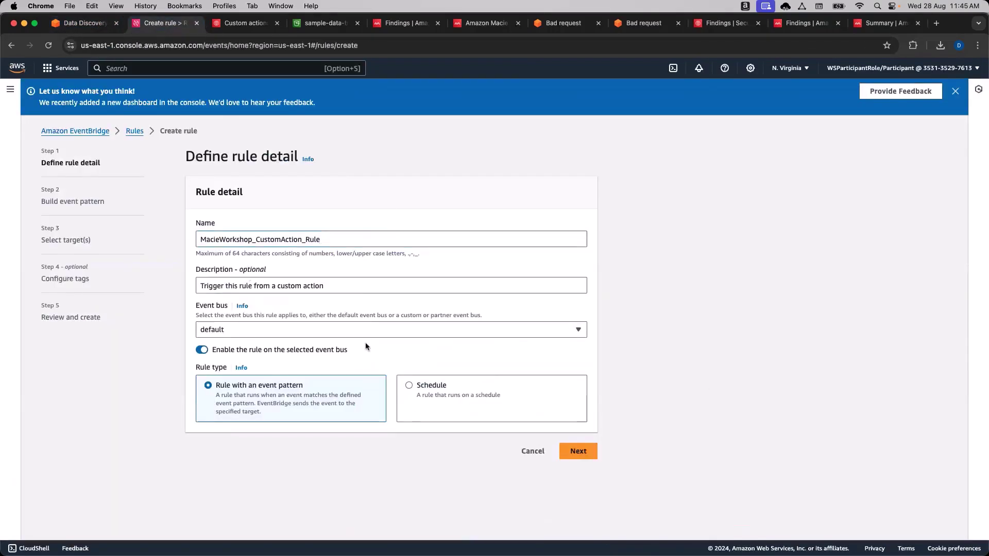
{"action": "left_click", "coordinate": [100, 28]}
{"action": "scroll", "coordinate": [307, 272], "scroll_direction": "down", "scroll_amount": 3}
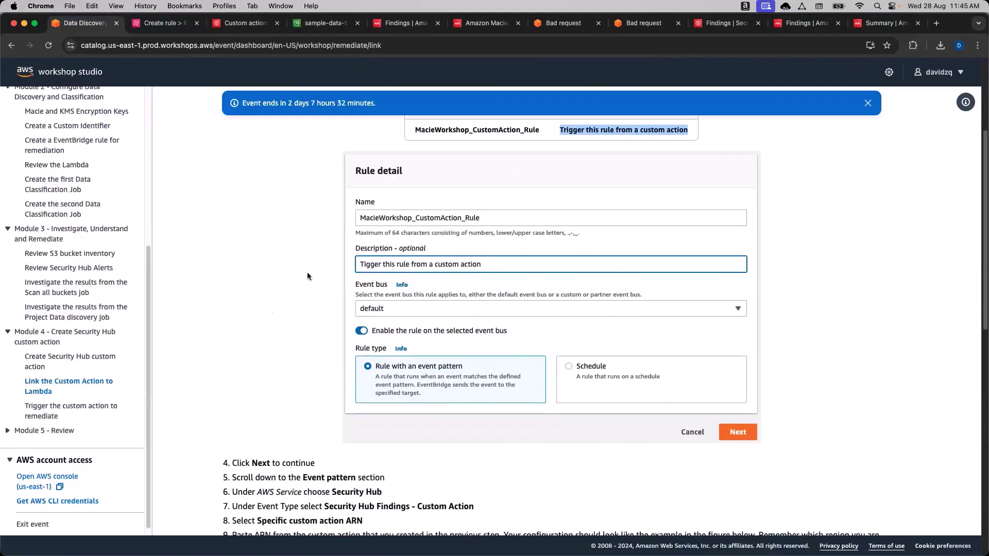
{"action": "left_click", "coordinate": [163, 23]}
{"action": "left_click", "coordinate": [597, 451]}
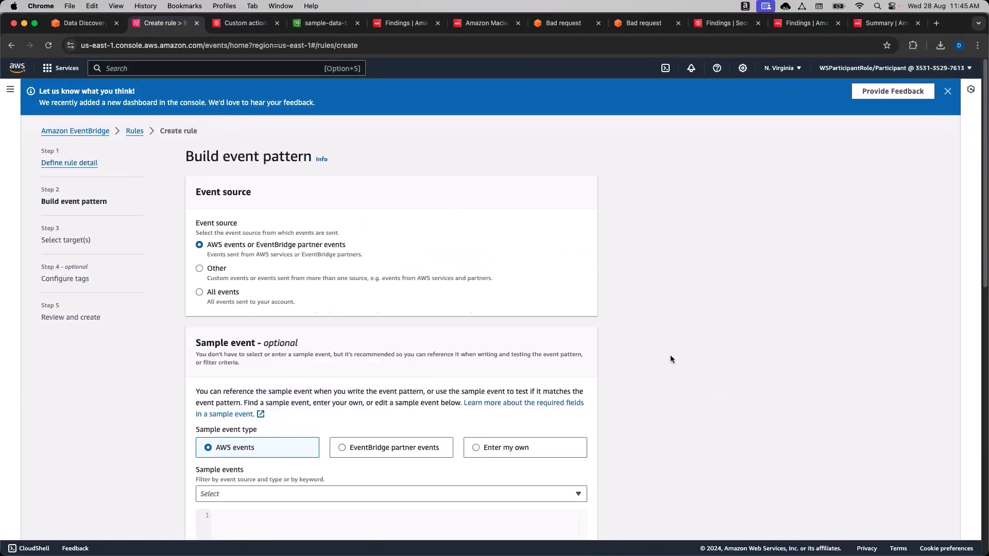
Match Security Hub 'Security Hub Findings - Custom Action' events, limited to specific custom action ARNs.
{"action": "scroll", "coordinate": [673, 359], "scroll_direction": "down", "scroll_amount": 10}
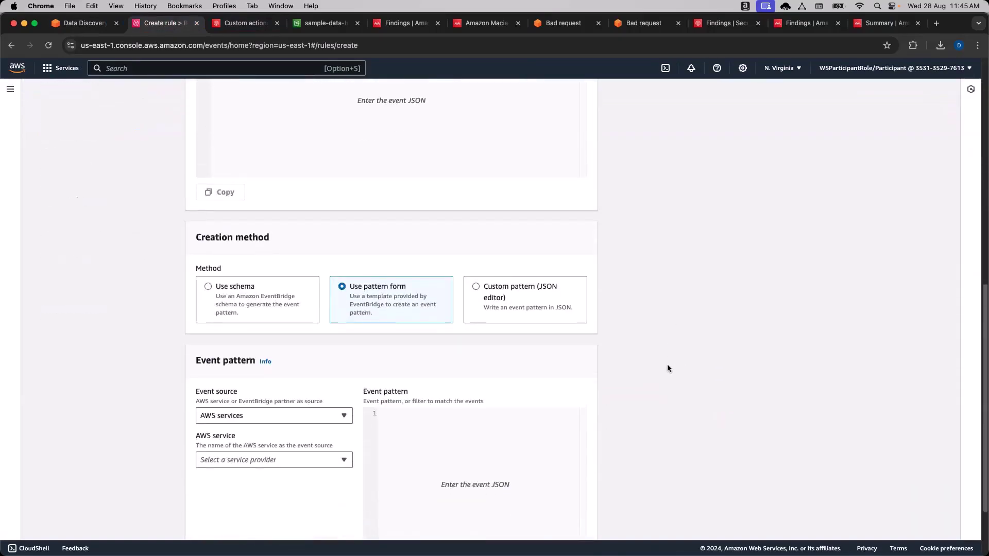
{"action": "left_click", "coordinate": [80, 23]}
{"action": "scroll", "coordinate": [535, 385], "scroll_direction": "down", "scroll_amount": 2}
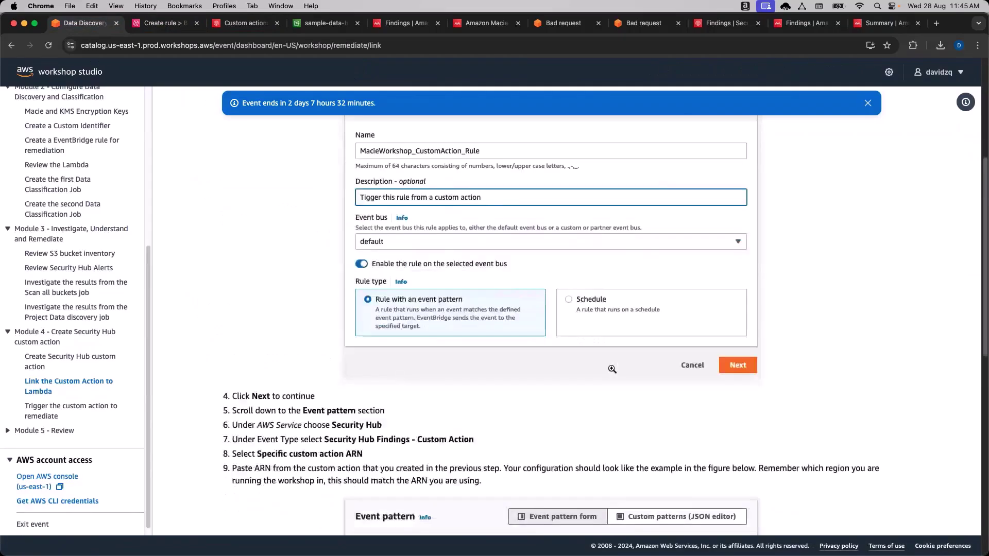
{"action": "scroll", "coordinate": [536, 384], "scroll_direction": "down", "scroll_amount": 3}
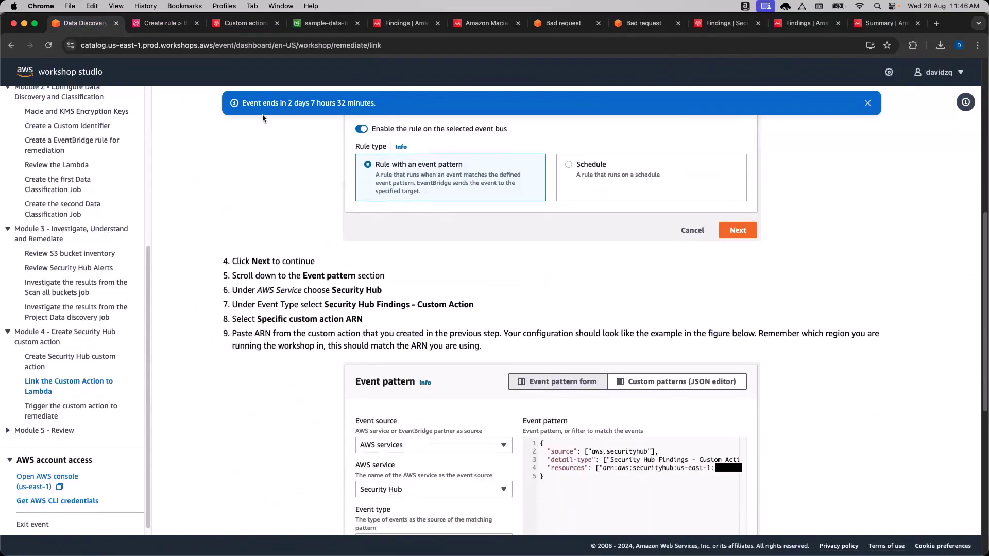
{"action": "left_click", "coordinate": [167, 23]}
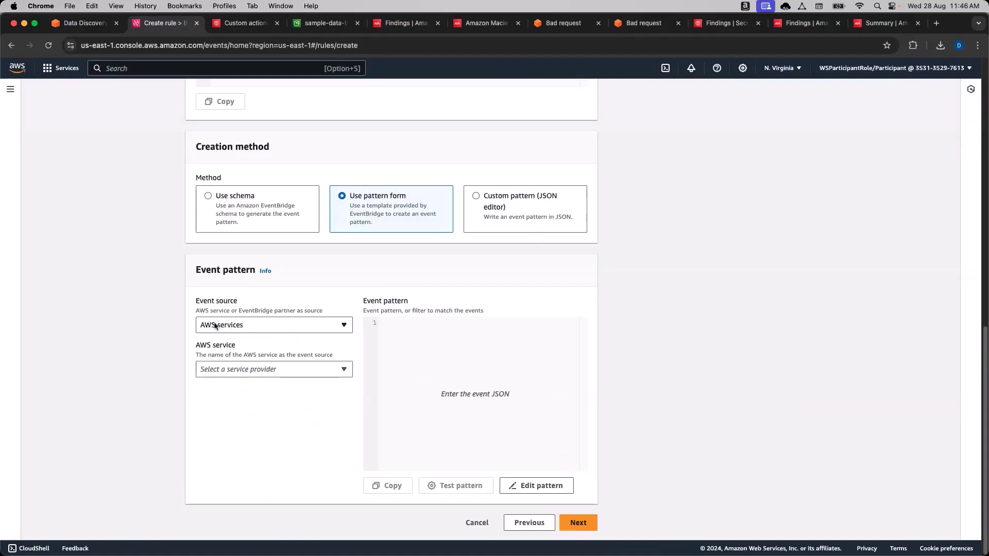
{"action": "left_click", "coordinate": [252, 375]}
{"action": "type", "text": "Secuir"}
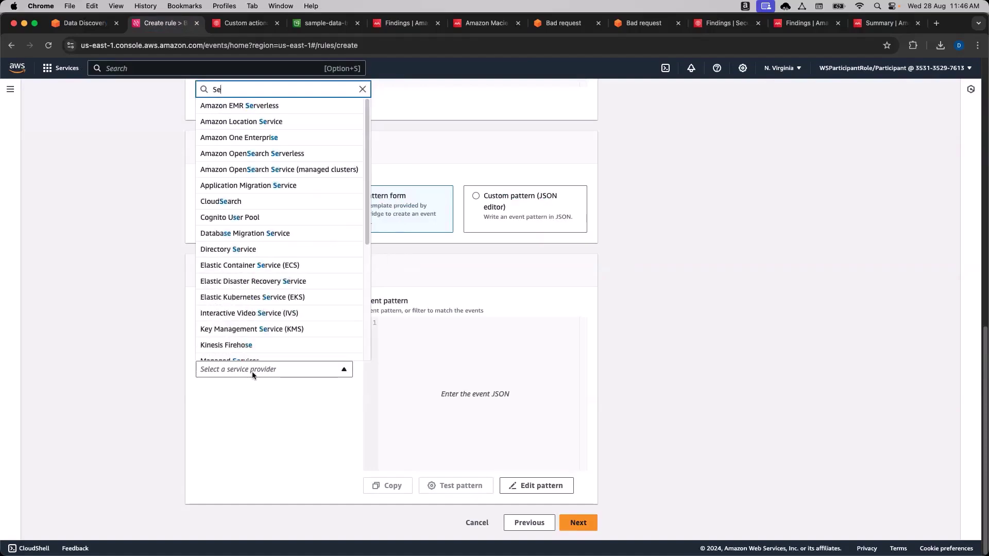
{"action": "key", "text": "BackSpace"}
{"action": "key", "text": "BackSpace"}
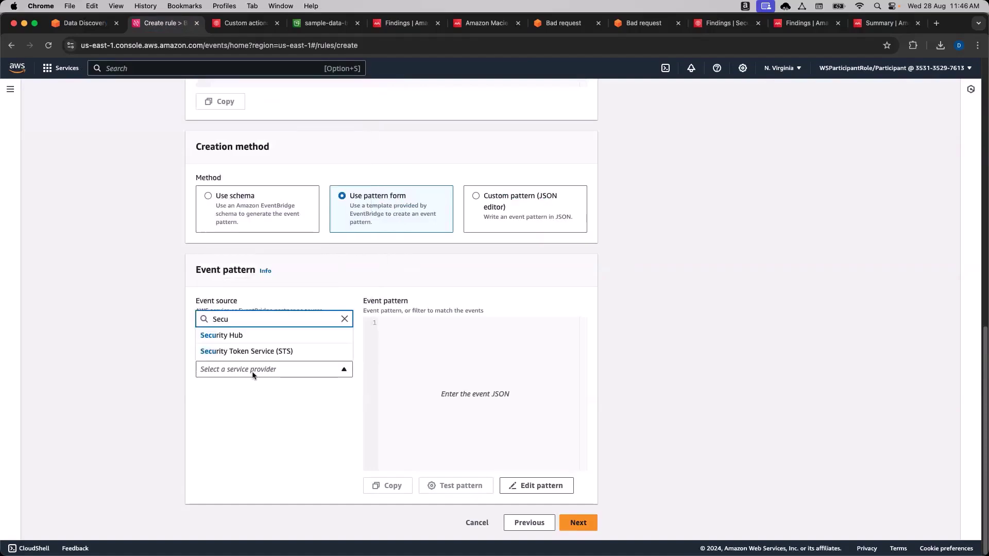
{"action": "left_click", "coordinate": [289, 338]}
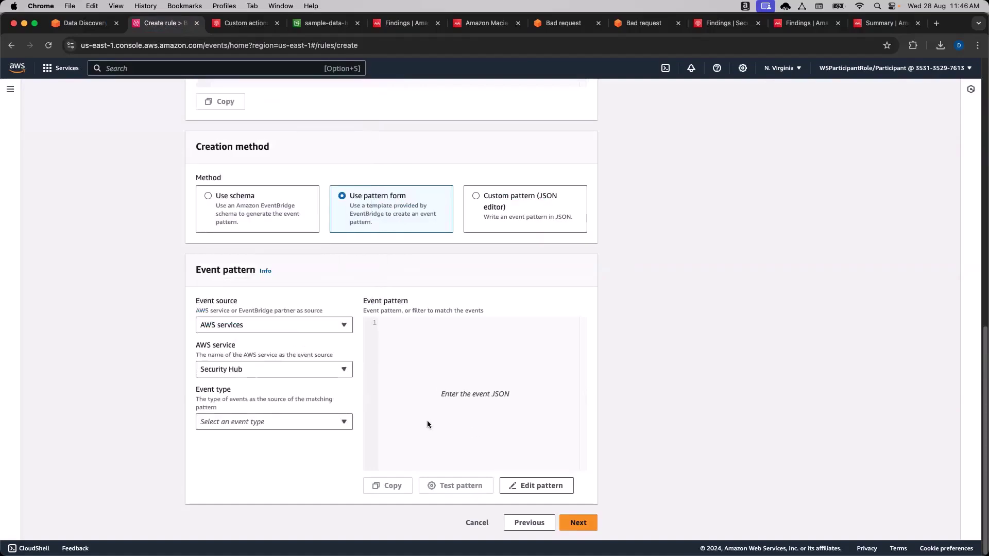
{"action": "left_click", "coordinate": [260, 425]}
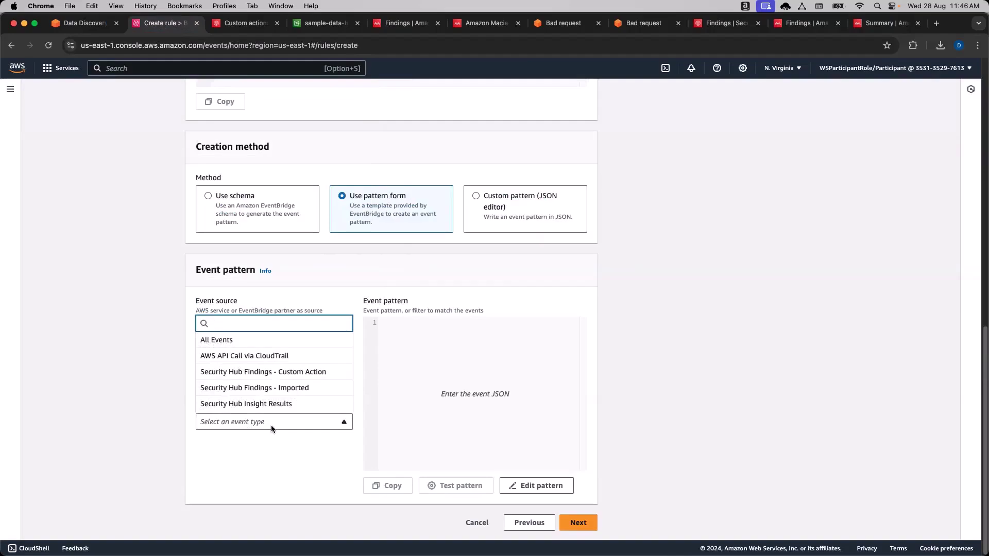
{"action": "left_click", "coordinate": [283, 376]}
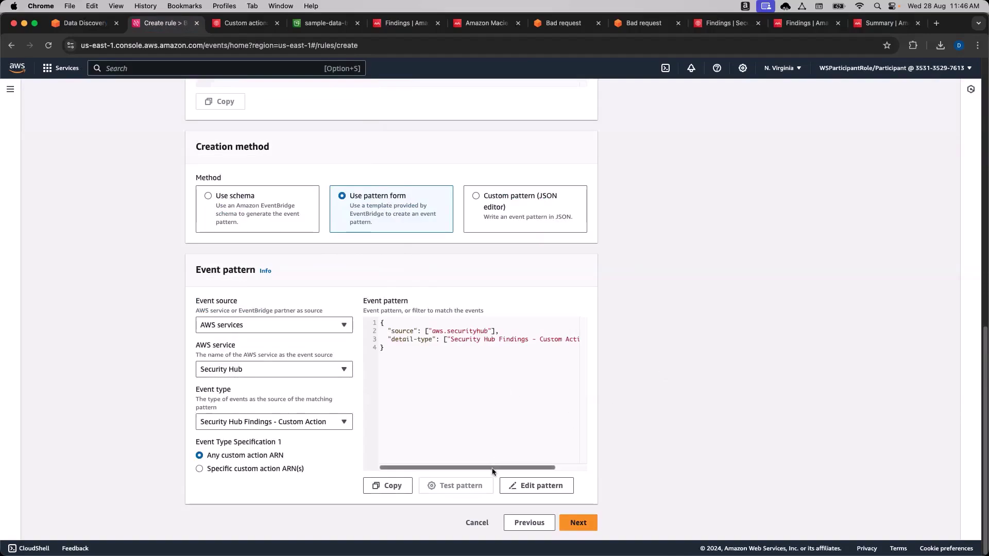
{"action": "left_click", "coordinate": [199, 469]}
Paste the Encrypt-Bucket custom action's ARN into the pattern and continue to target selection.
{"action": "left_click", "coordinate": [93, 24]}
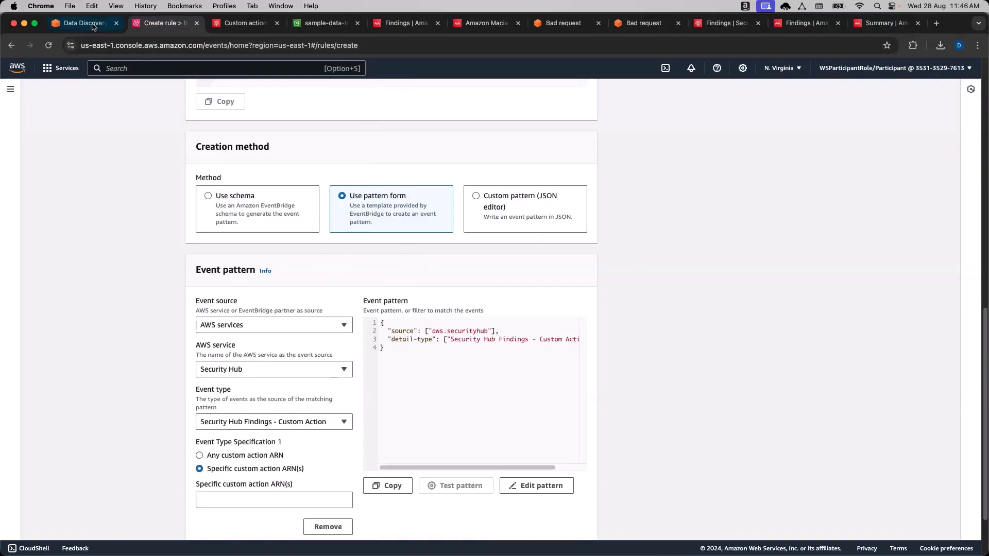
{"action": "left_click", "coordinate": [240, 23]}
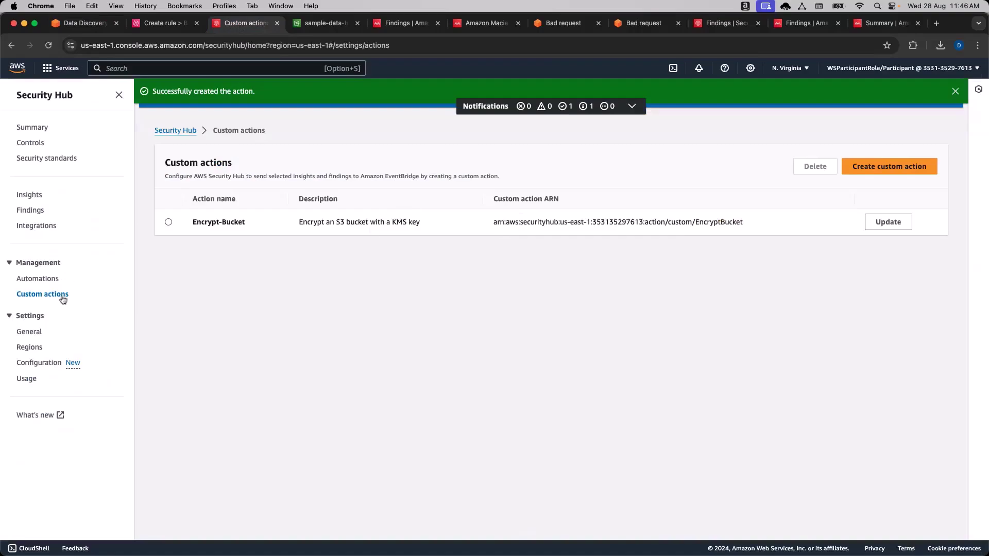
{"action": "left_click_drag", "start_coordinate": [493, 222], "coordinate": [746, 224]}
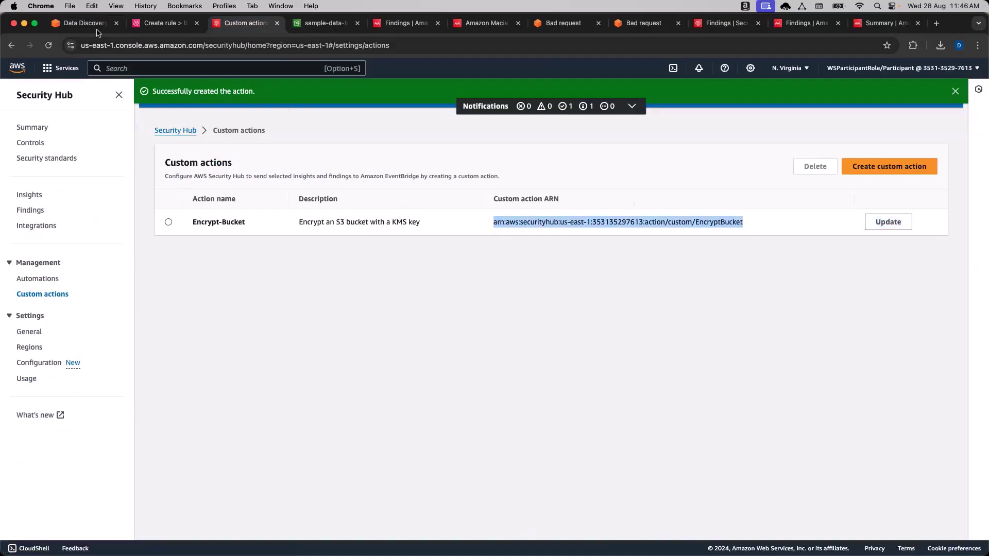
{"action": "left_click", "coordinate": [160, 23]}
{"action": "left_click", "coordinate": [230, 502]}
{"action": "key", "text": "super+v"}
{"action": "left_click", "coordinate": [633, 419]}
{"action": "left_click_drag", "start_coordinate": [440, 468], "coordinate": [448, 467]}
{"action": "scroll", "coordinate": [668, 361], "scroll_direction": "down", "scroll_amount": 2}
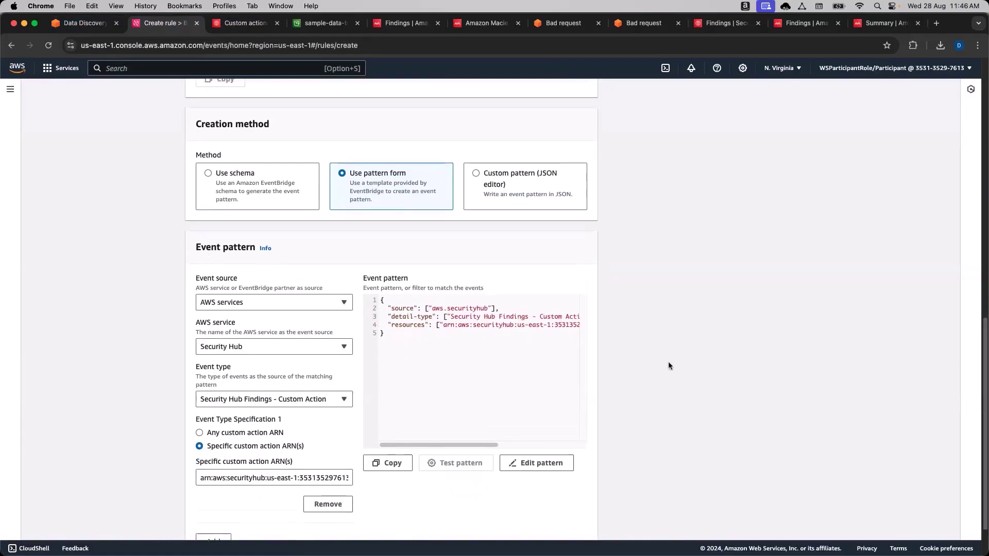
{"action": "scroll", "coordinate": [658, 352], "scroll_direction": "down", "scroll_amount": 1}
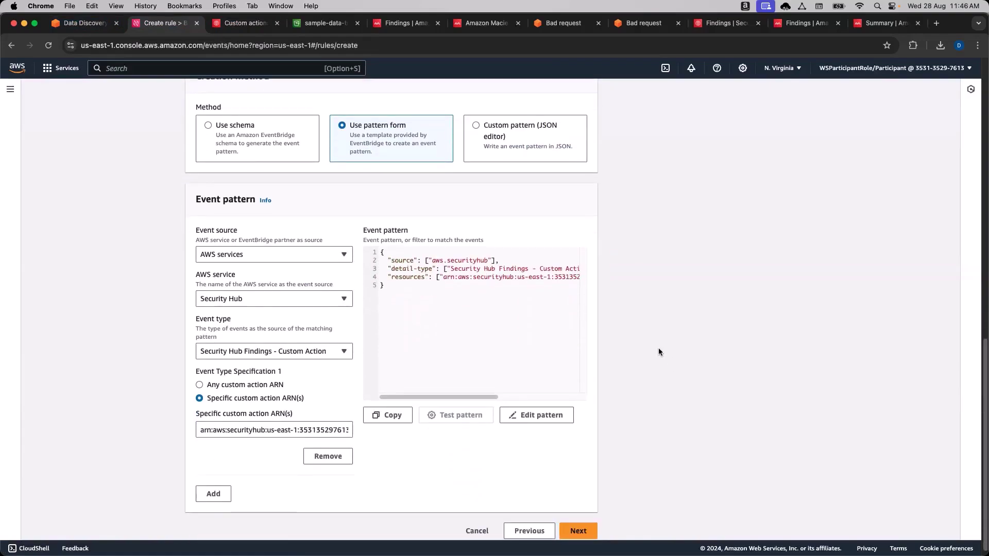
{"action": "scroll", "coordinate": [659, 349], "scroll_direction": "down", "scroll_amount": 1}
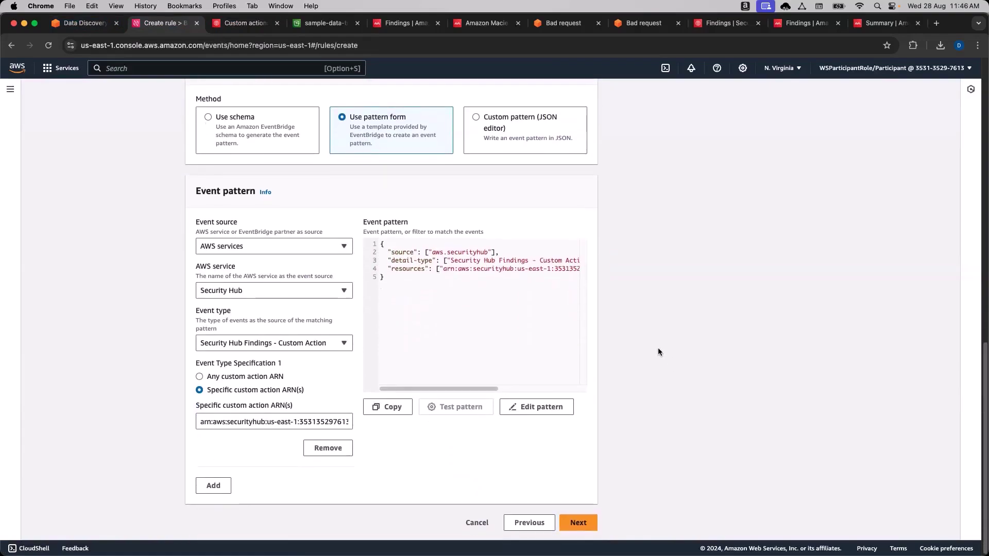
{"action": "left_click", "coordinate": [587, 522]}
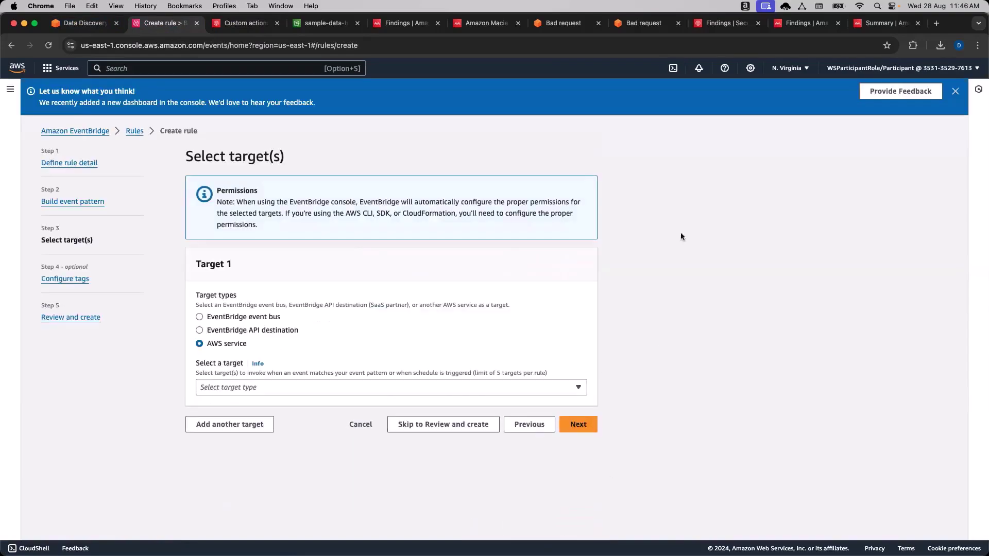
Target the MacieWorkshop-Env-Setup-EncryptS3LambdaFunction Lambda, skip tags, and create the rule.
{"action": "left_click", "coordinate": [490, 394]}
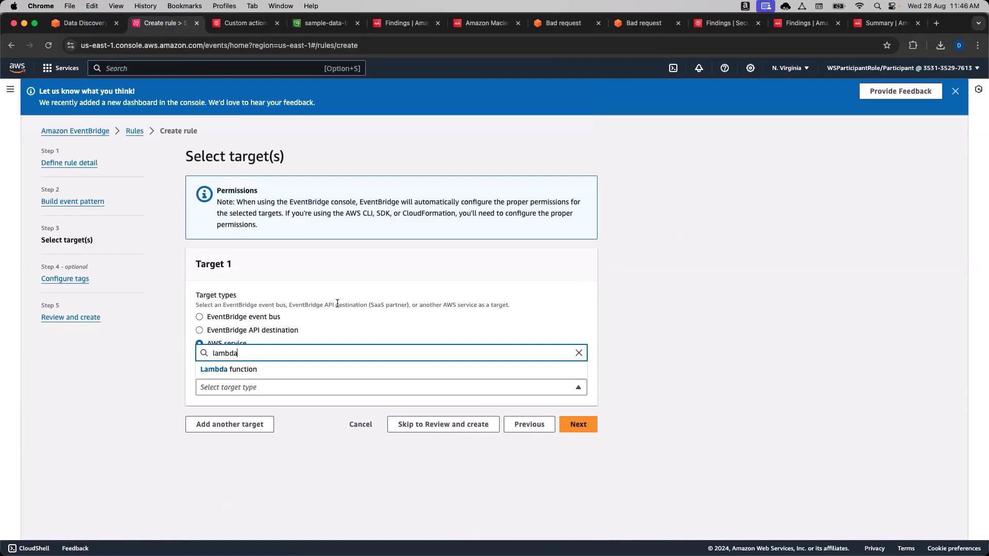
{"action": "left_click", "coordinate": [337, 369]}
{"action": "left_click", "coordinate": [339, 421]}
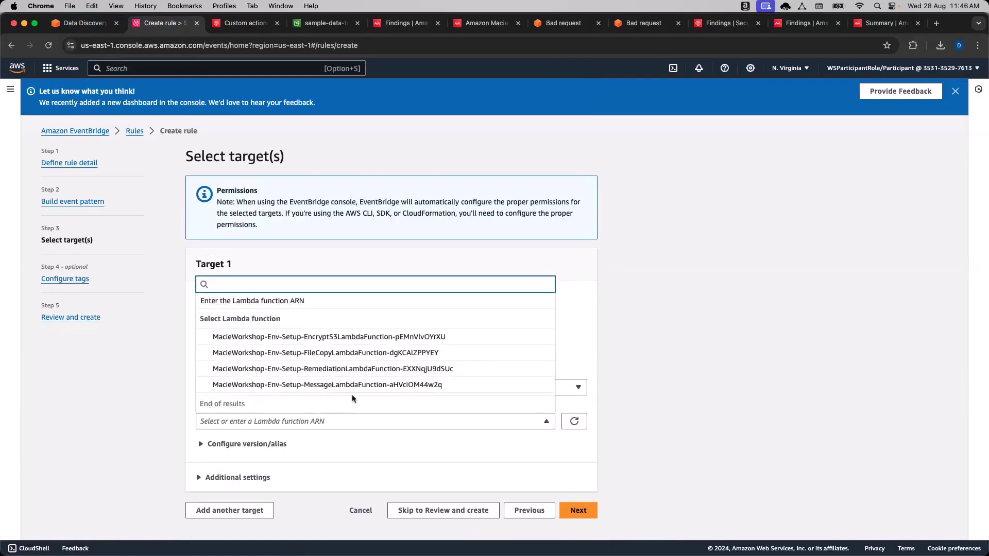
{"action": "left_click", "coordinate": [339, 341]}
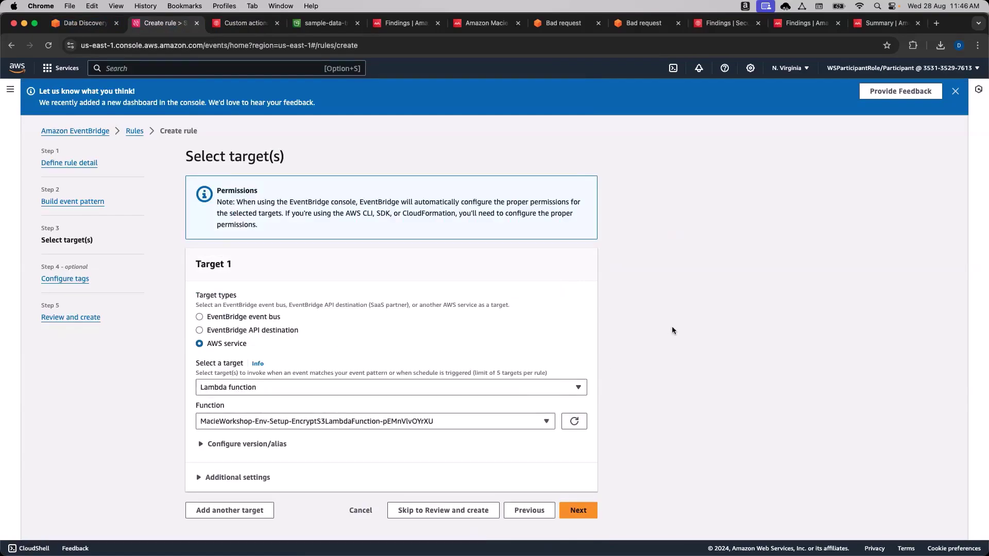
{"action": "left_click", "coordinate": [587, 511]}
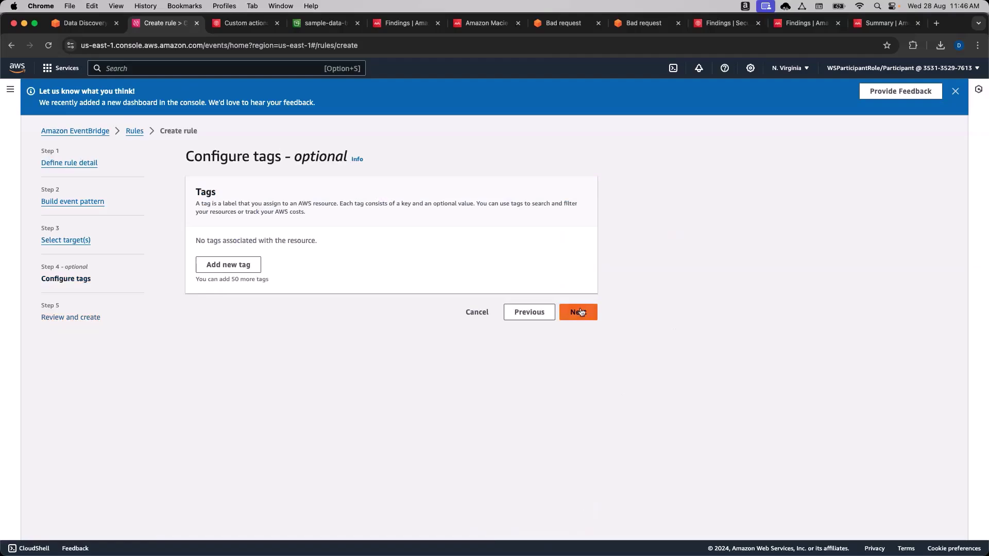
{"action": "left_click", "coordinate": [580, 311]}
{"action": "scroll", "coordinate": [626, 463], "scroll_direction": "down", "scroll_amount": 6}
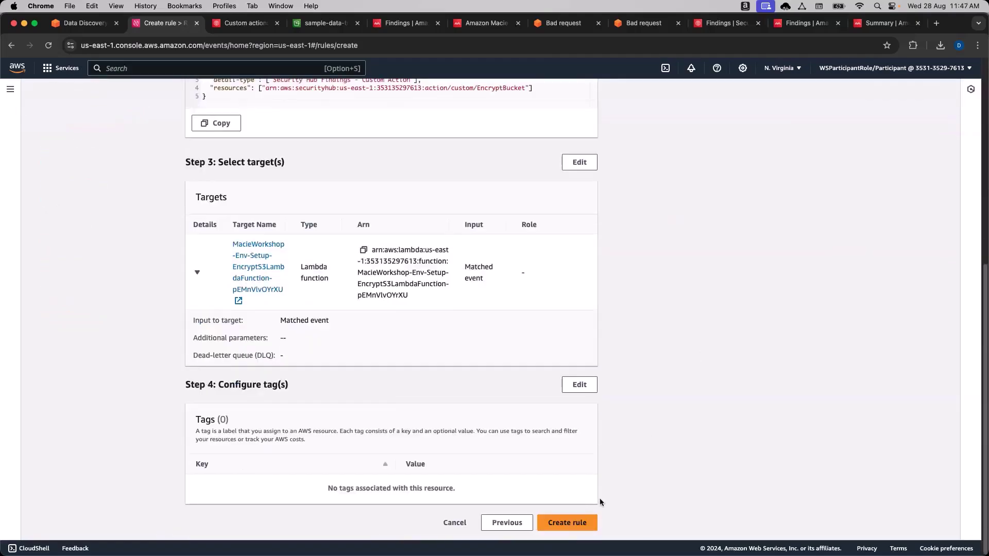
{"action": "left_click", "coordinate": [582, 521]}
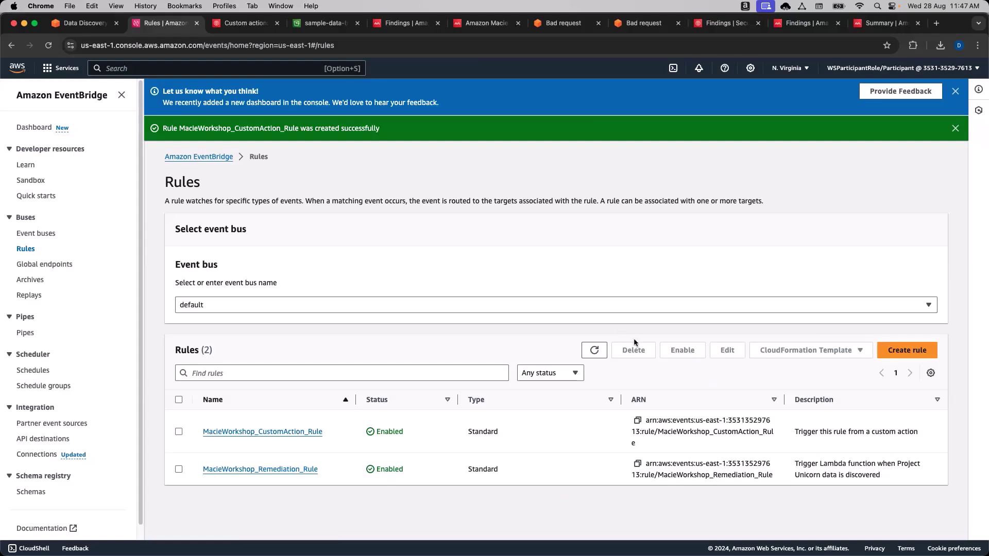
Refresh the EventBridge rules, advance the workshop guide to the trigger-custom-action page, and copy 'Default encryption'.
{"action": "left_click", "coordinate": [594, 350]}
{"action": "left_click", "coordinate": [94, 24]}
{"action": "scroll", "coordinate": [301, 302], "scroll_direction": "down", "scroll_amount": 10}
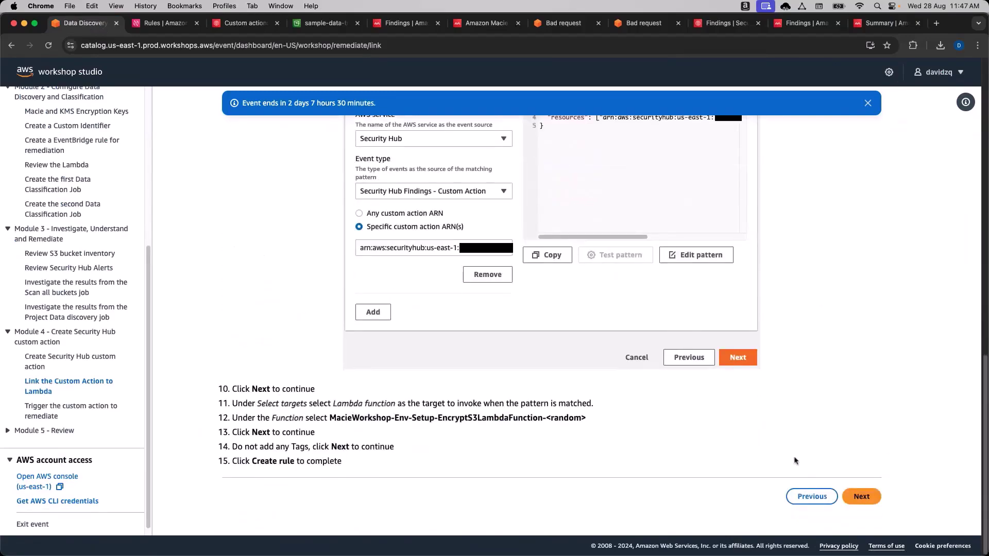
{"action": "left_click", "coordinate": [877, 502]}
{"action": "scroll", "coordinate": [450, 307], "scroll_direction": "down", "scroll_amount": 2}
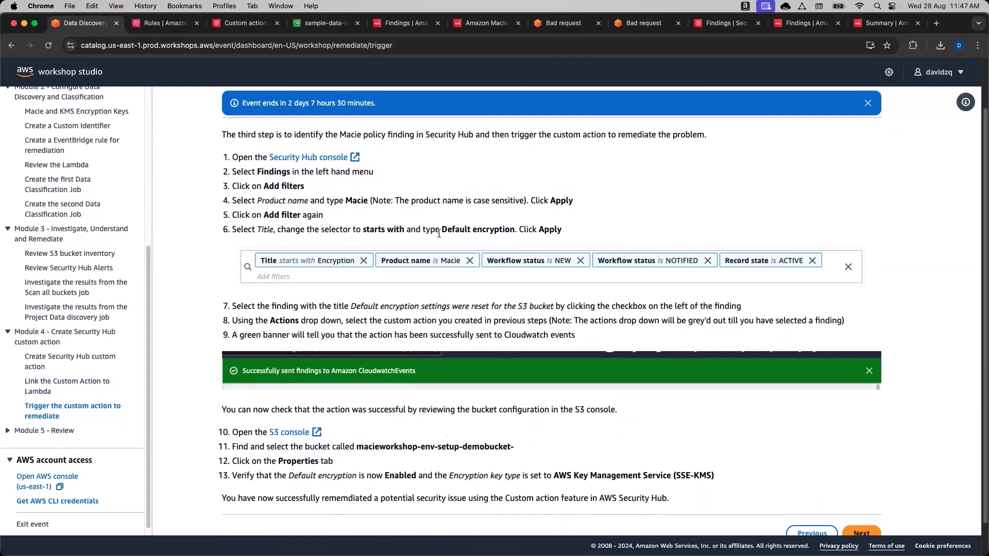
{"action": "left_click_drag", "start_coordinate": [442, 233], "coordinate": [514, 232]}
{"action": "key", "text": "super+c"}
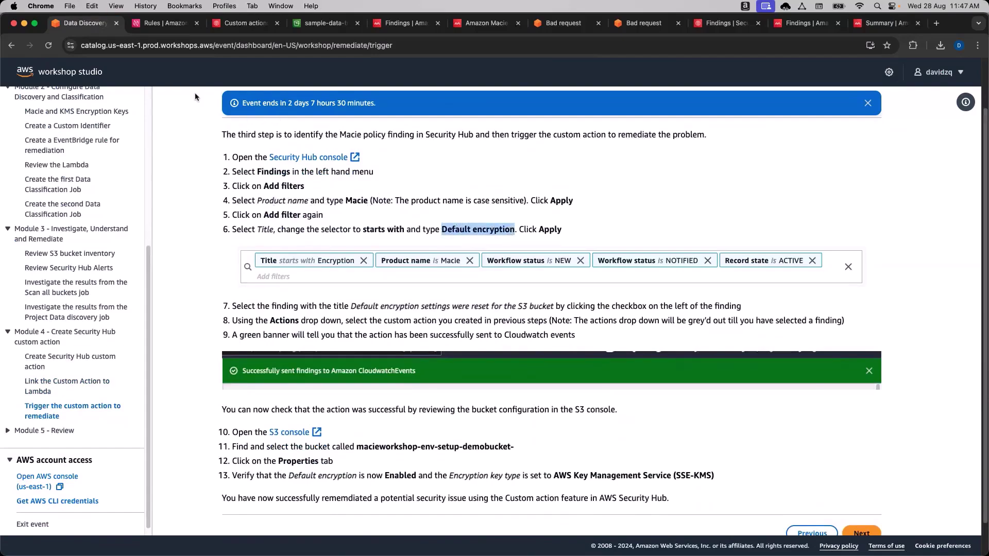
Go back to the Security Hub custom actions page.
{"action": "left_click", "coordinate": [149, 26]}
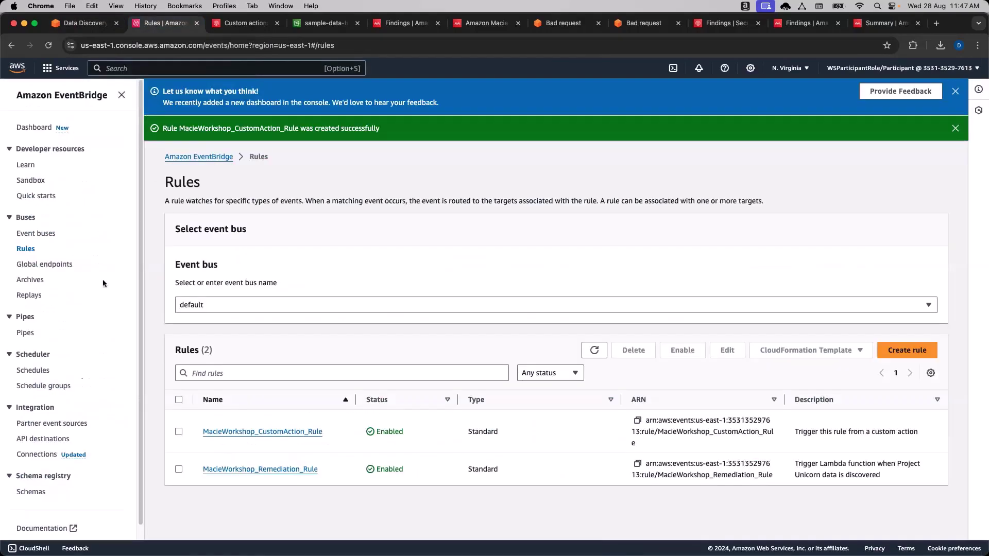
{"action": "scroll", "coordinate": [118, 335], "scroll_direction": "down", "scroll_amount": 1}
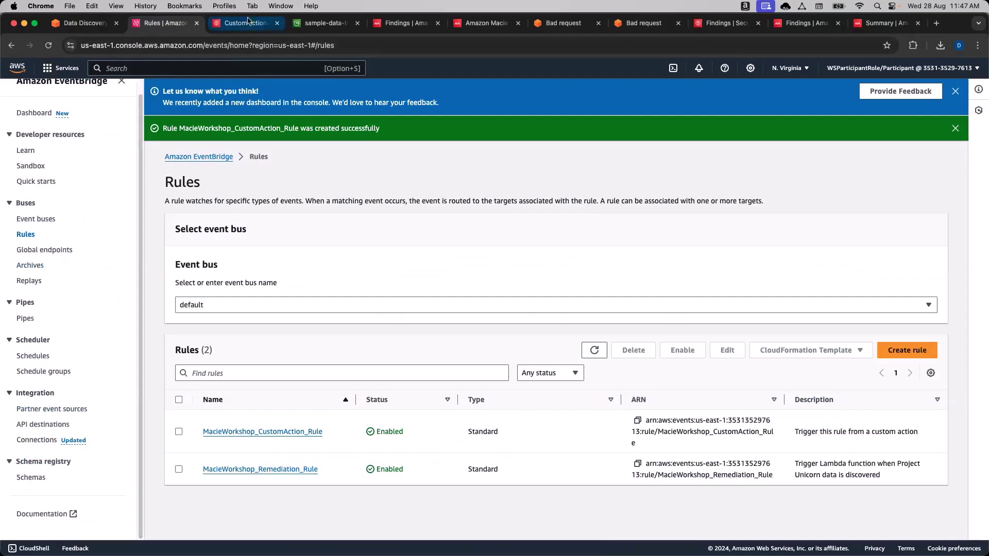
{"action": "left_click", "coordinate": [245, 22]}
{"action": "left_click", "coordinate": [131, 318]}
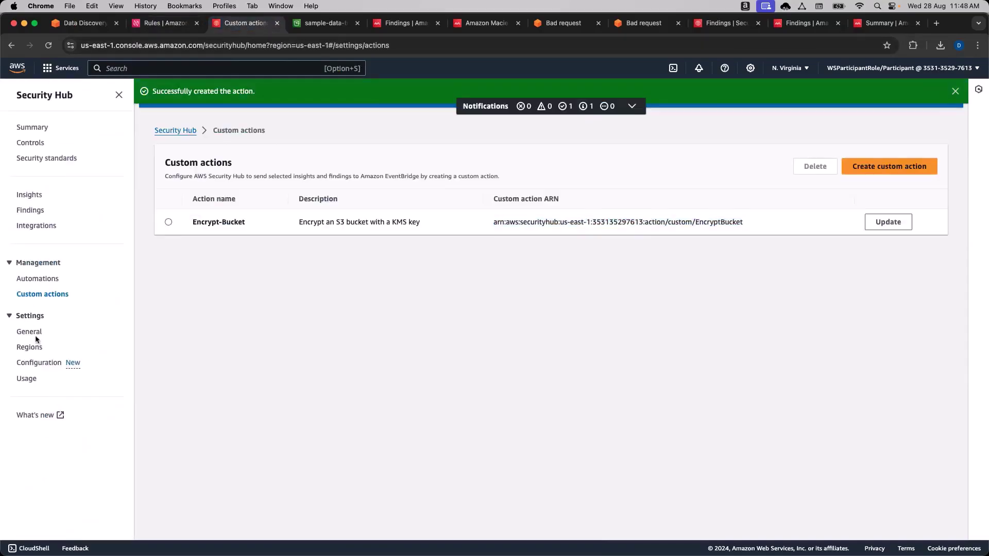
Filter the Security Hub findings by Title 'Default encryption'.
{"action": "left_click", "coordinate": [30, 210]}
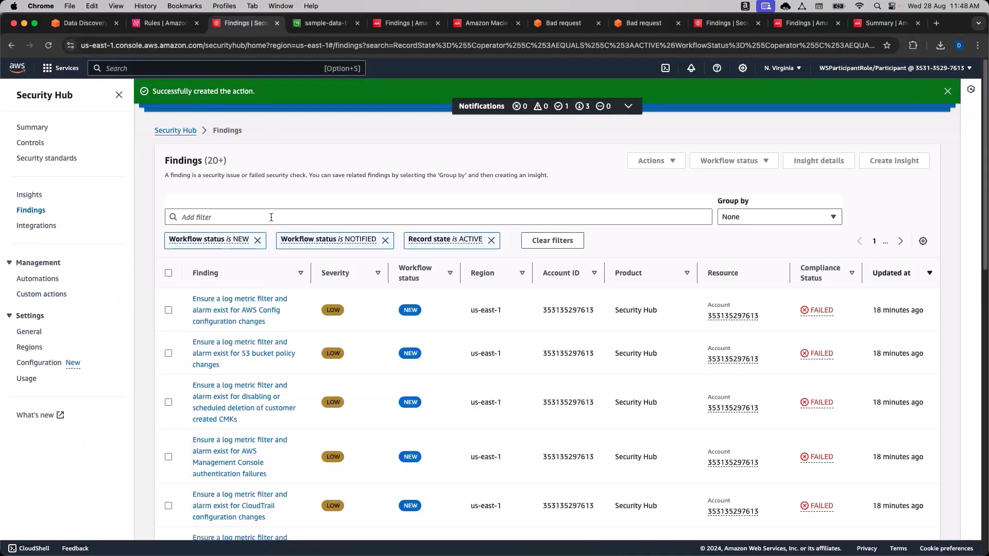
{"action": "left_click", "coordinate": [271, 217]}
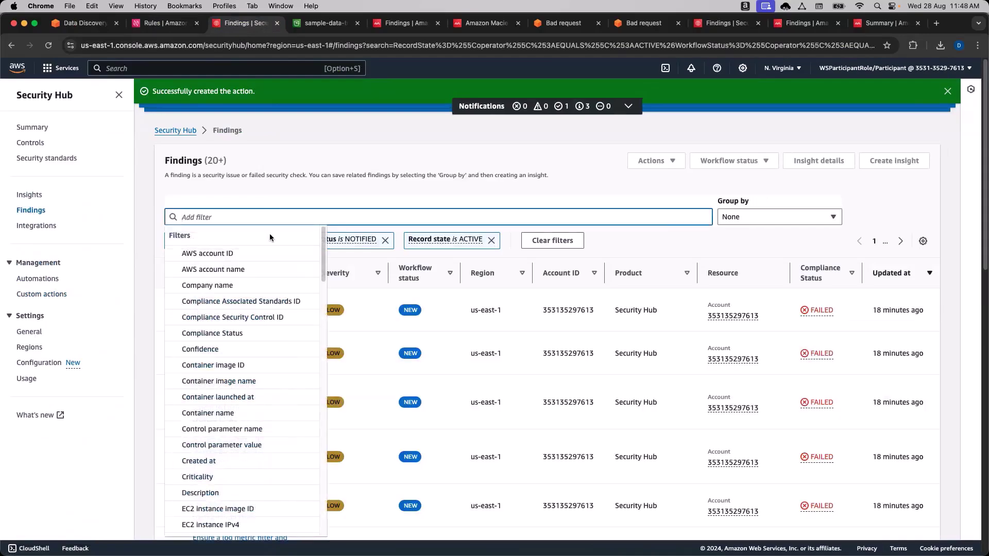
{"action": "type", "text": "Title"}
{"action": "left_click", "coordinate": [189, 269]}
{"action": "key", "text": "super+v"}
{"action": "left_click", "coordinate": [237, 308]}
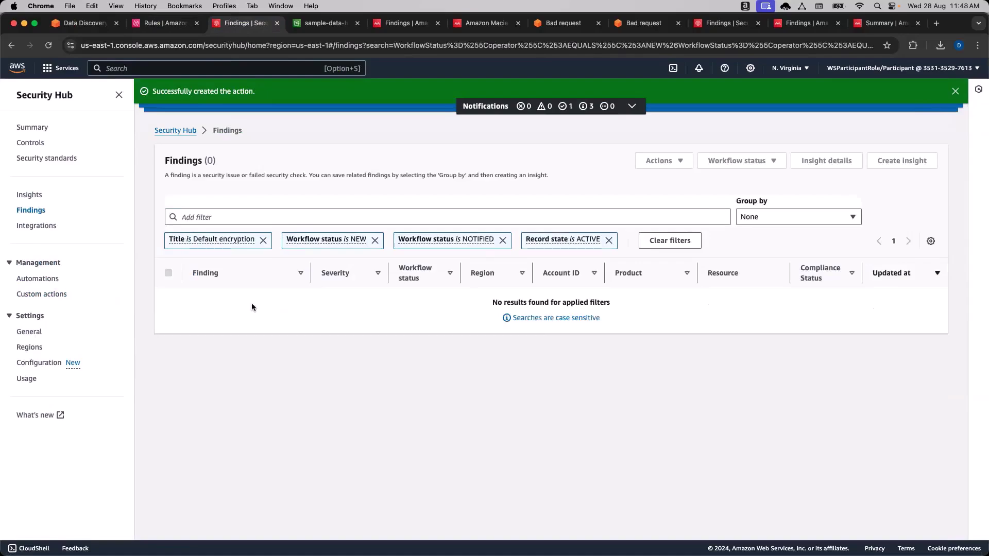
Remove the Record state ACTIVE and Workflow status NOTIFIED and NEW filters.
{"action": "left_click", "coordinate": [609, 240]}
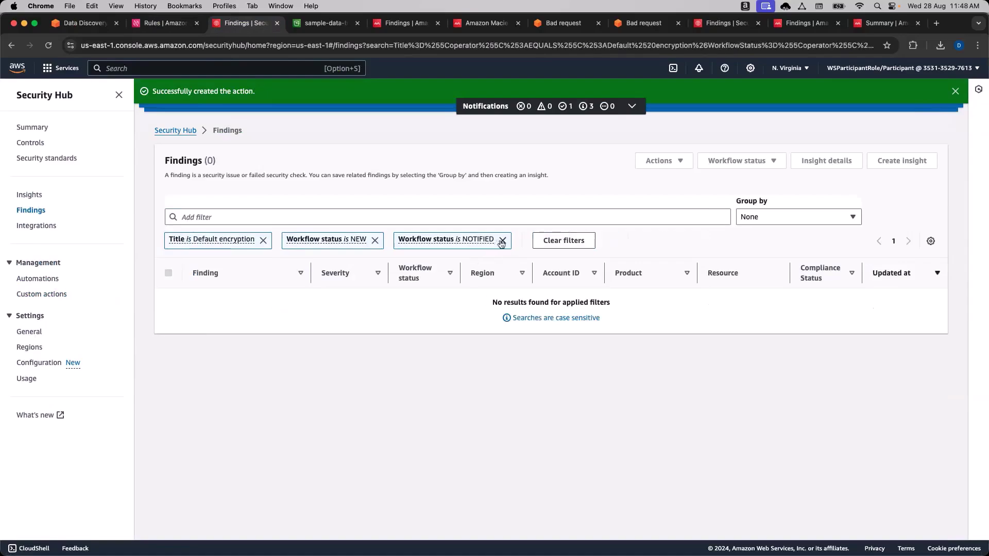
{"action": "left_click", "coordinate": [502, 240]}
{"action": "left_click", "coordinate": [374, 241]}
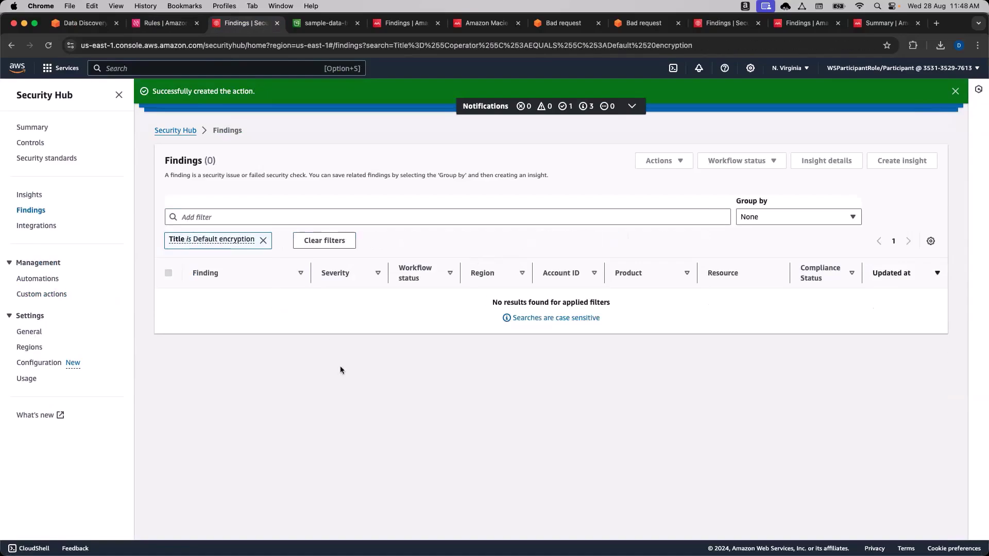
Close the EventBridge rules tab and remove the Title 'Default encryption' filter.
{"action": "left_click", "coordinate": [163, 23]}
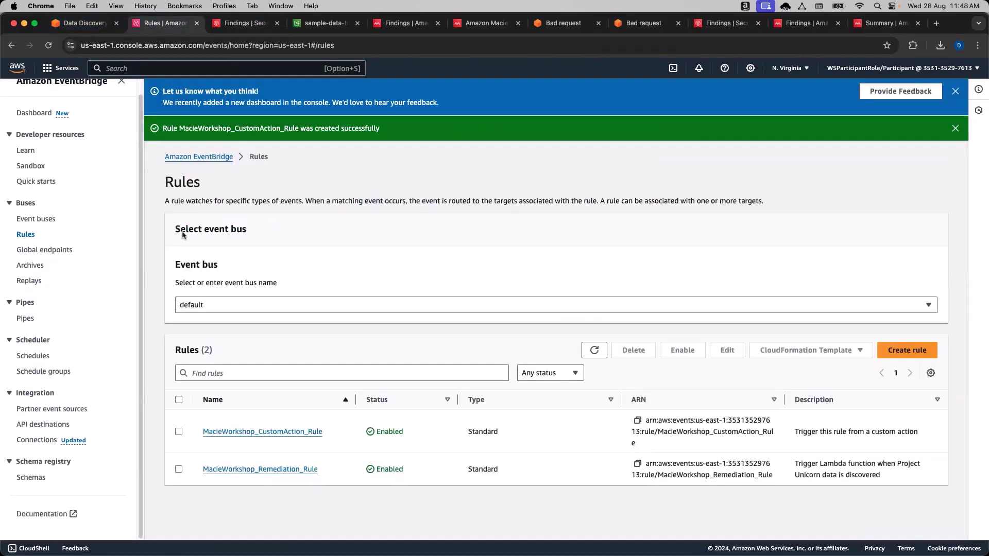
{"action": "left_click", "coordinate": [85, 23]}
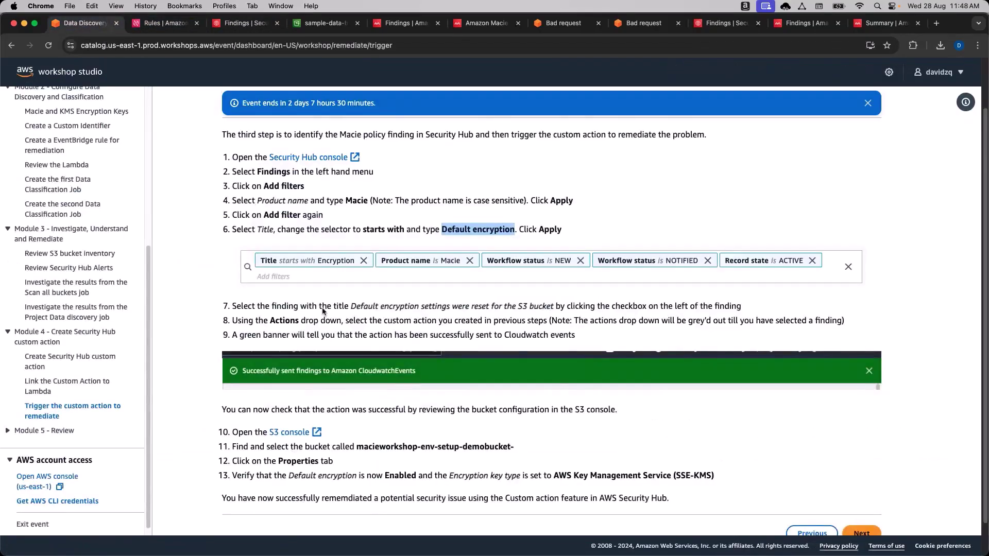
{"action": "scroll", "coordinate": [323, 312], "scroll_direction": "down", "scroll_amount": 1}
{"action": "left_click", "coordinate": [169, 29]}
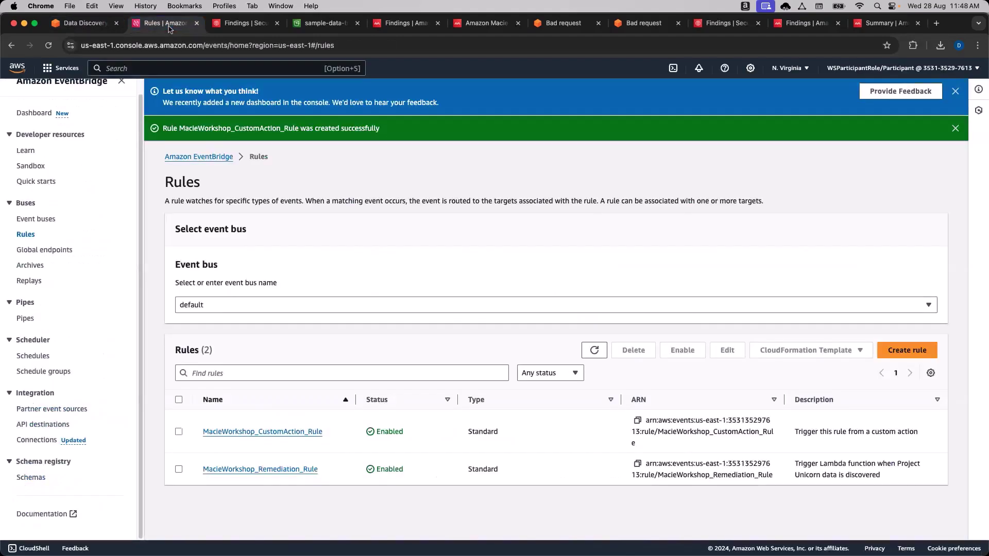
{"action": "left_click", "coordinate": [196, 26]}
{"action": "left_click", "coordinate": [263, 240]}
Add a Title starts with 'encryption' filter to the findings.
{"action": "left_click", "coordinate": [251, 216]}
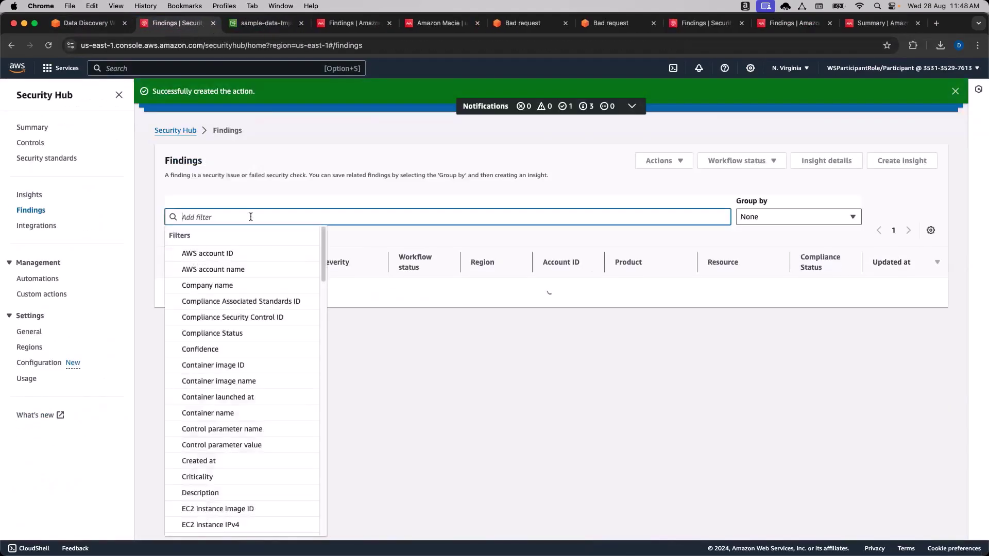
{"action": "type", "text": "Titole"}
{"action": "key", "text": "BackSpace"}
{"action": "key", "text": "BackSpace"}
{"action": "key", "text": "BackSpace"}
{"action": "key", "text": "BackSpace"}
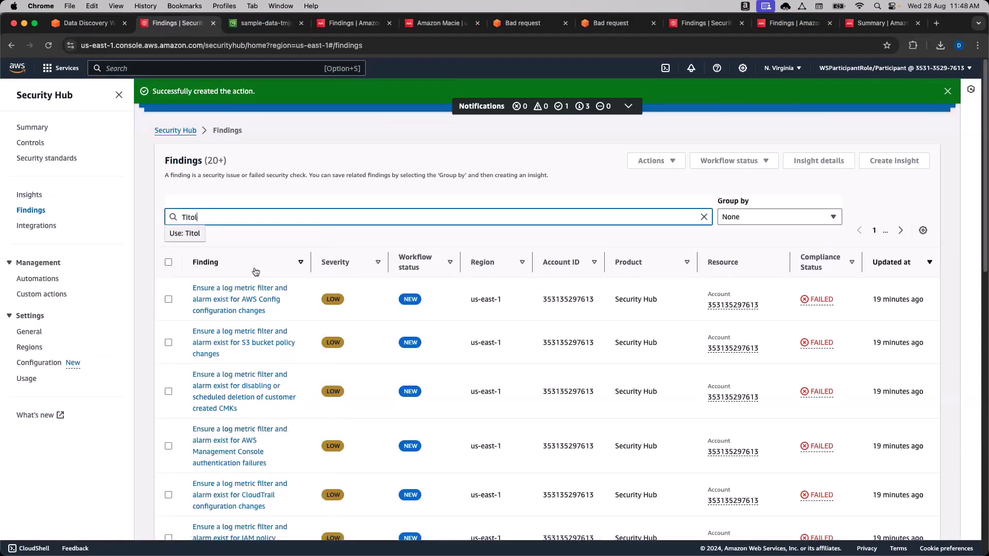
{"action": "type", "text": "t"}
{"action": "left_click", "coordinate": [205, 284]}
{"action": "left_click", "coordinate": [211, 265]}
{"action": "left_click", "coordinate": [209, 309]}
{"action": "type", "text": "encryption"}
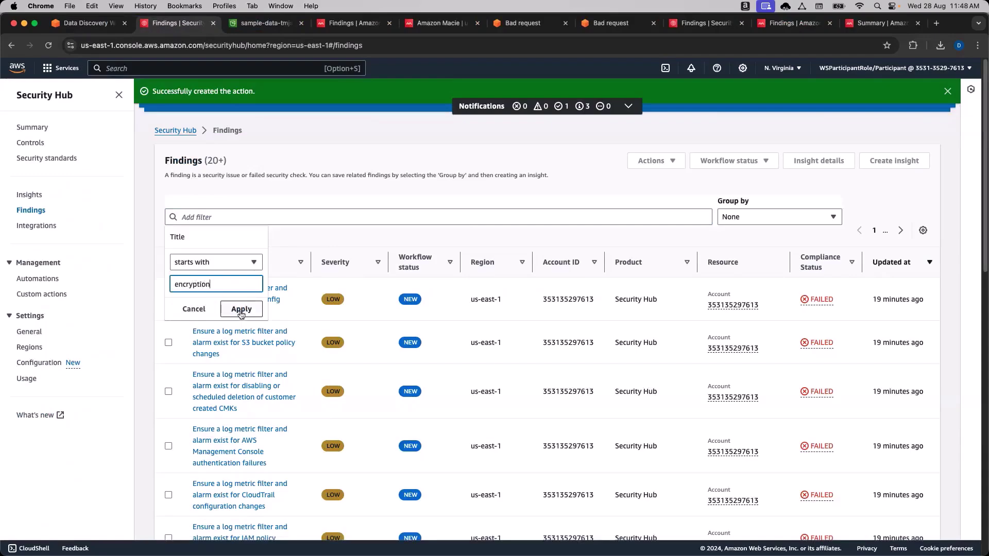
{"action": "left_click", "coordinate": [239, 309]}
Add a Product name is 'Macie' filter alongside it.
{"action": "left_click", "coordinate": [103, 23]}
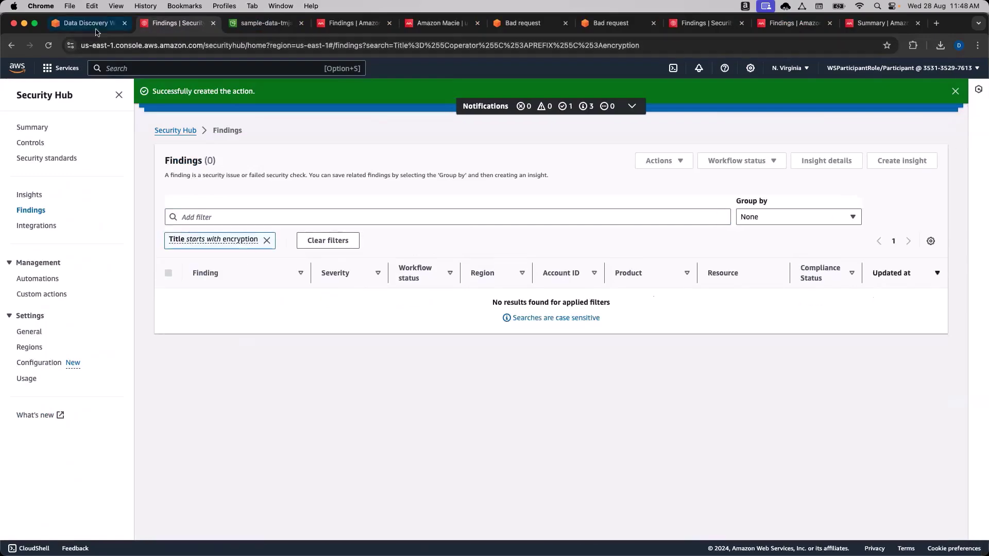
{"action": "left_click", "coordinate": [167, 23]}
{"action": "left_click", "coordinate": [265, 218]}
{"action": "type", "text": "produc"}
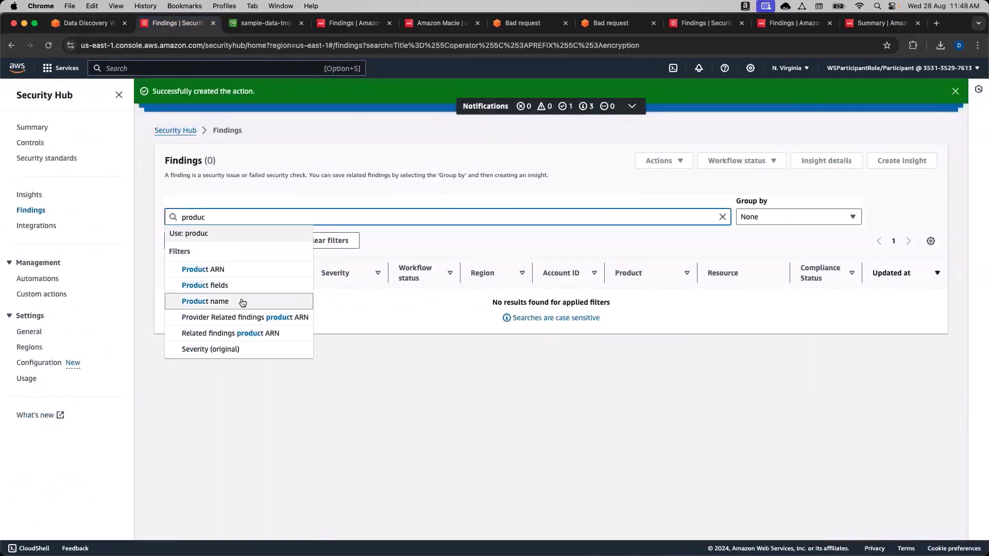
{"action": "left_click", "coordinate": [242, 302]}
{"action": "type", "text": "Macie"}
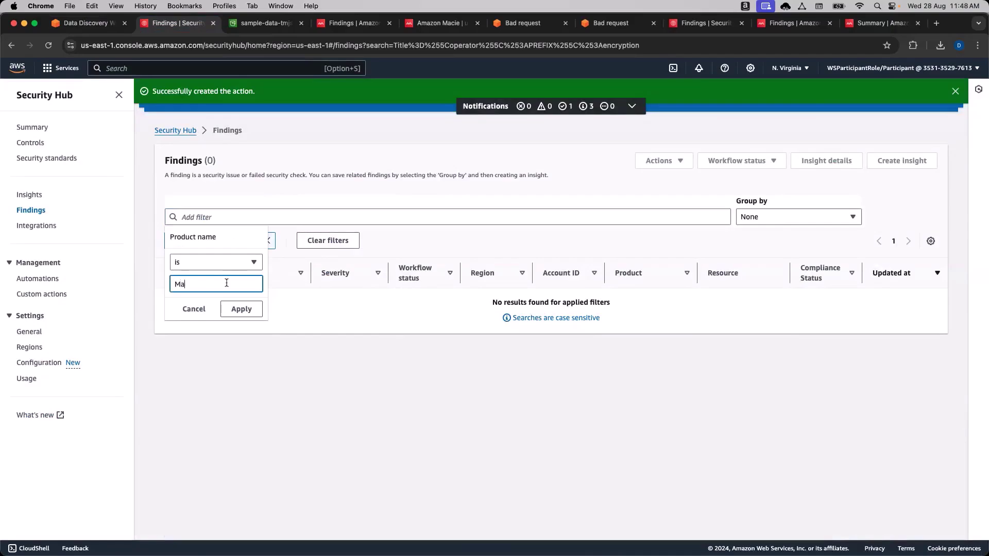
{"action": "left_click", "coordinate": [241, 309]}
After checking the workshop guide, remove both the Title and Product name filters.
{"action": "left_click", "coordinate": [86, 23]}
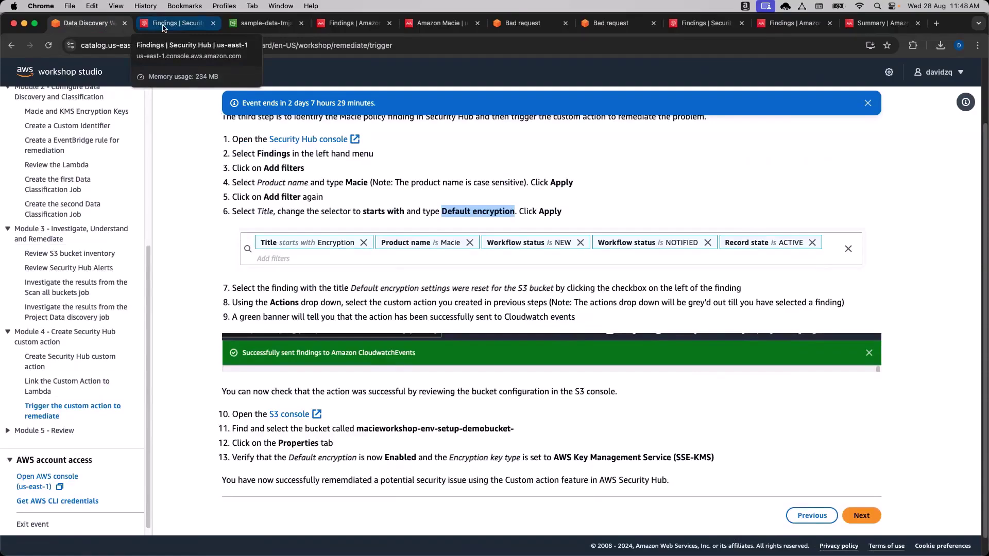
{"action": "left_click", "coordinate": [163, 25]}
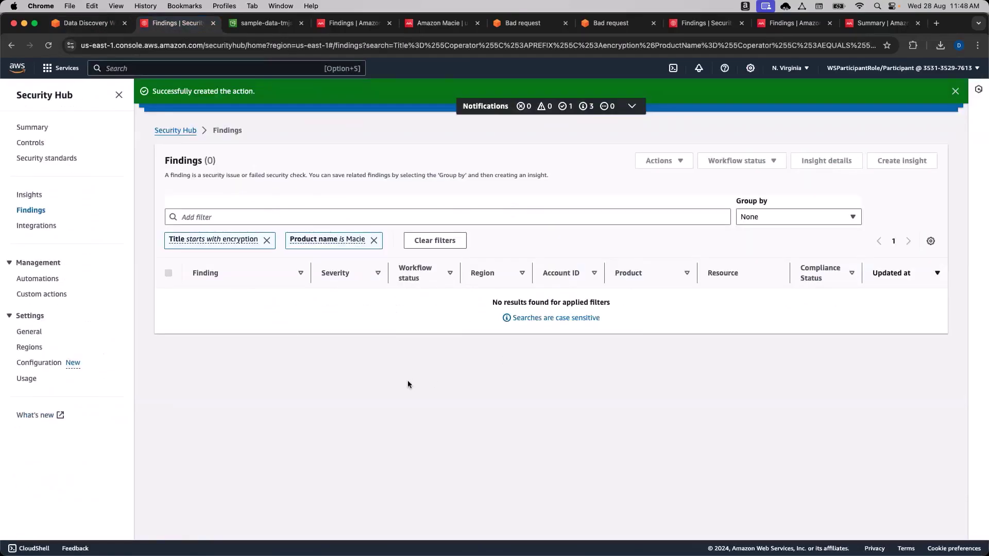
{"action": "left_click", "coordinate": [266, 240]}
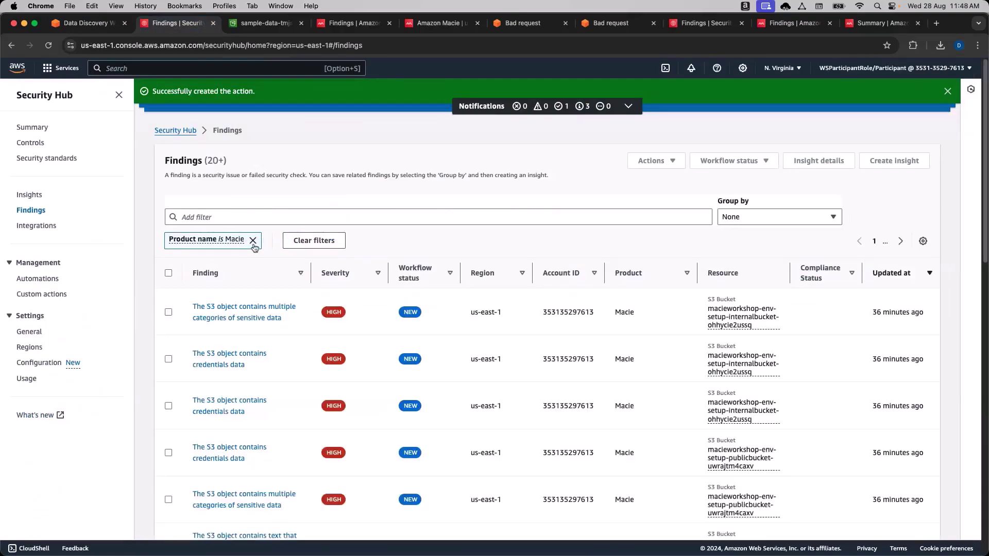
{"action": "left_click", "coordinate": [252, 240]}
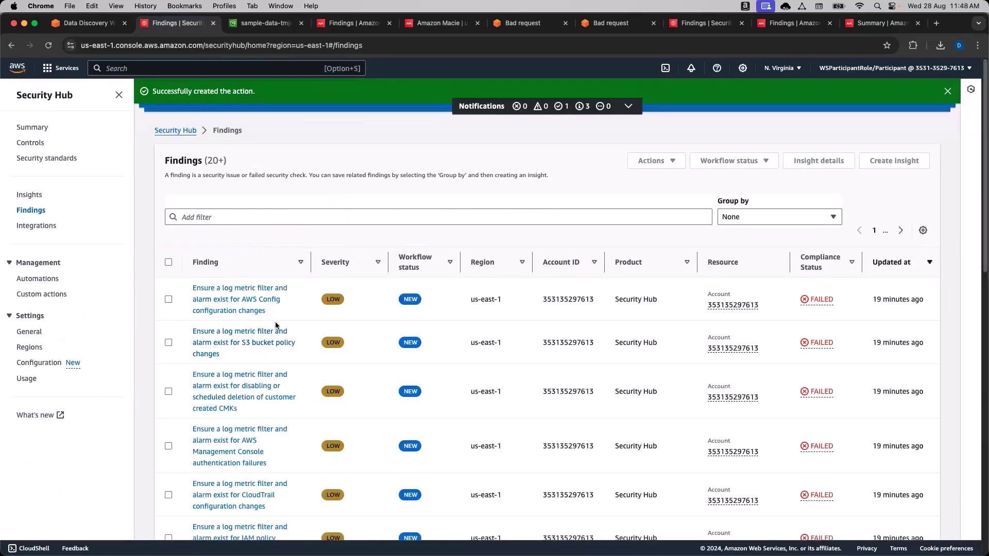
Re-apply the Product name is 'Macie' filter on its own.
{"action": "scroll", "coordinate": [268, 257], "scroll_direction": "down", "scroll_amount": 1}
{"action": "left_click", "coordinate": [250, 199]}
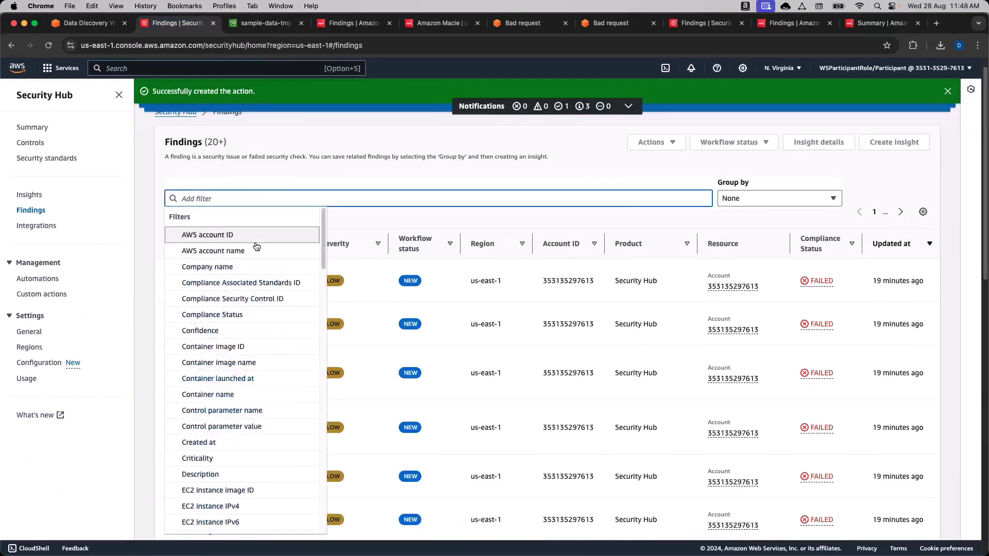
{"action": "type", "text": "product"}
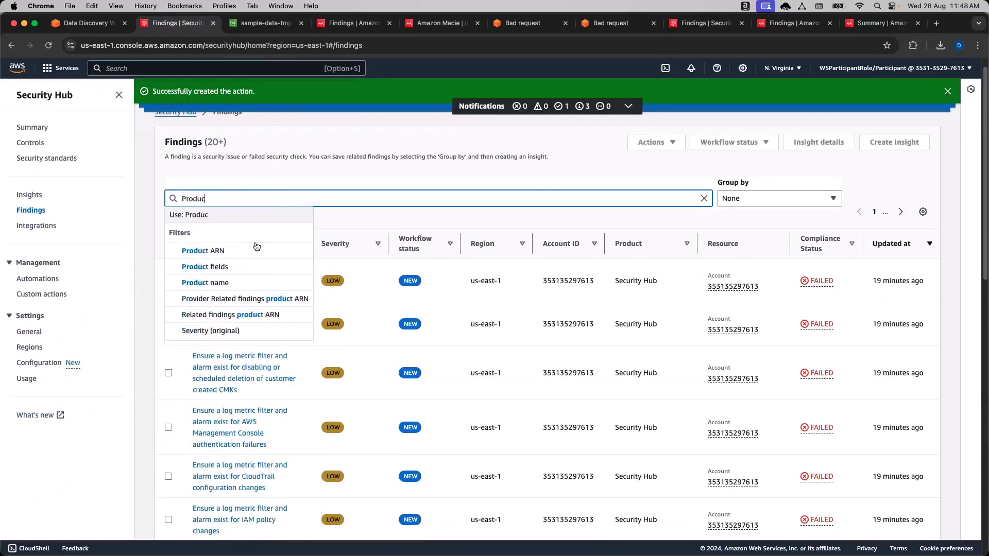
{"action": "left_click", "coordinate": [253, 277]}
{"action": "type", "text": "Macie"}
{"action": "left_click", "coordinate": [241, 290]}
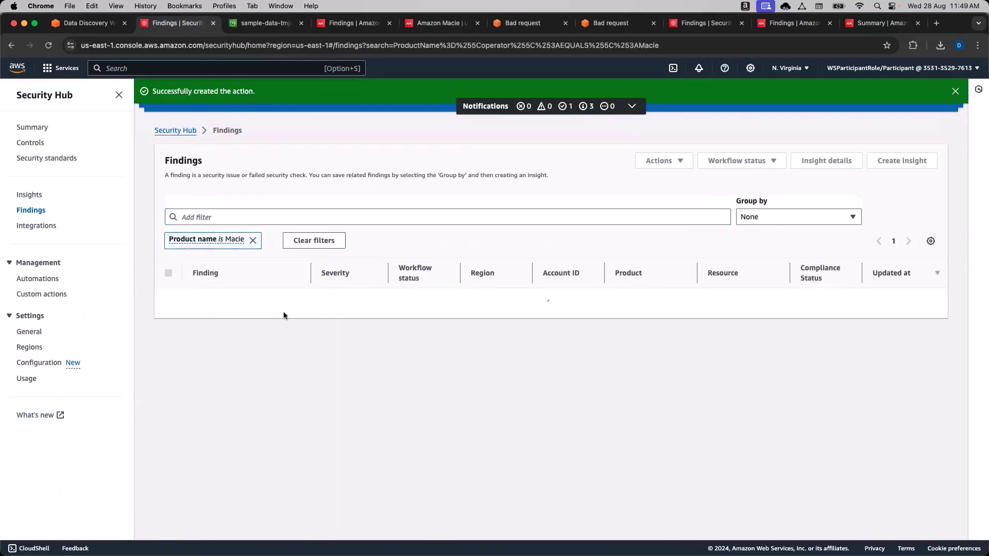
{"action": "scroll", "coordinate": [260, 345], "scroll_direction": "down", "scroll_amount": 1}
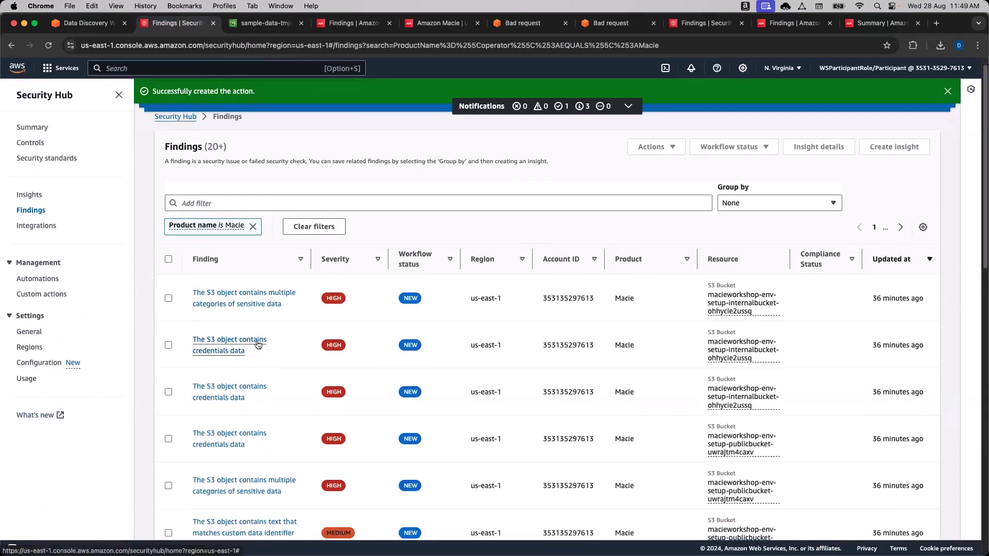
Run the Encrypt-Bucket custom action on the internal bucket's 'credentials data' Macie finding.
{"action": "left_click", "coordinate": [168, 345]}
{"action": "scroll", "coordinate": [237, 373], "scroll_direction": "up", "scroll_amount": 1}
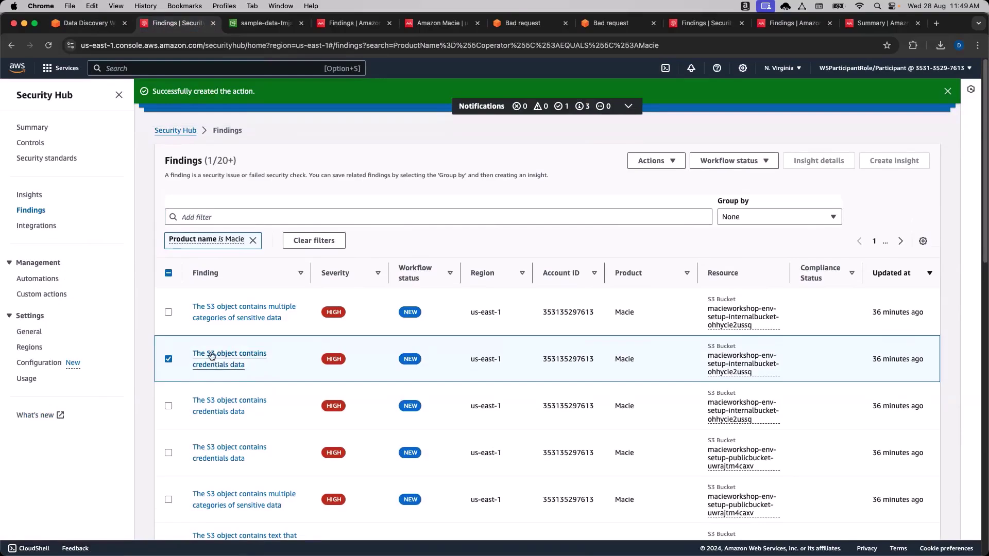
{"action": "left_click", "coordinate": [671, 163]}
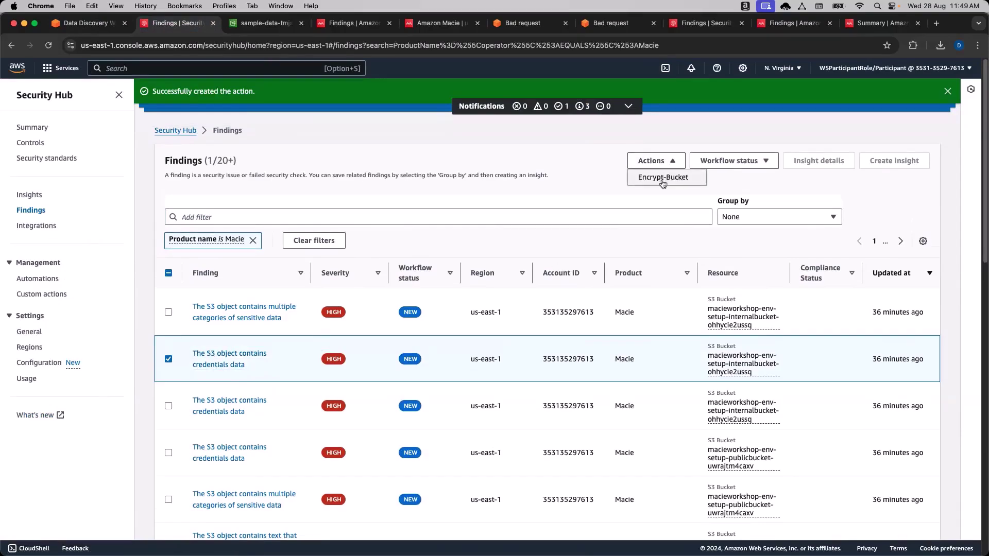
{"action": "left_click", "coordinate": [673, 184]}
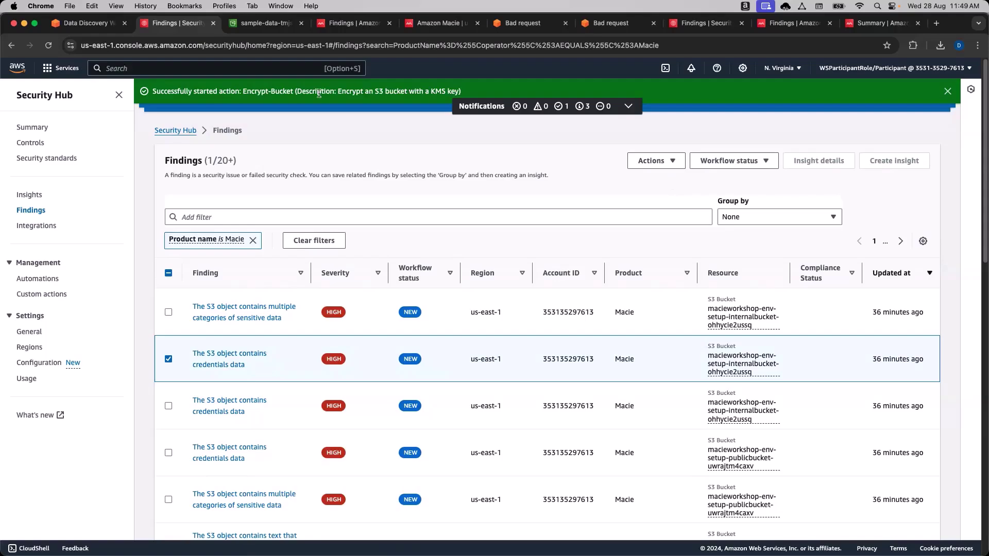
{"action": "left_click", "coordinate": [286, 66]}
Open the EncryptS3LambdaFunction from the Lambda functions list.
{"action": "type", "text": "Lambda"}
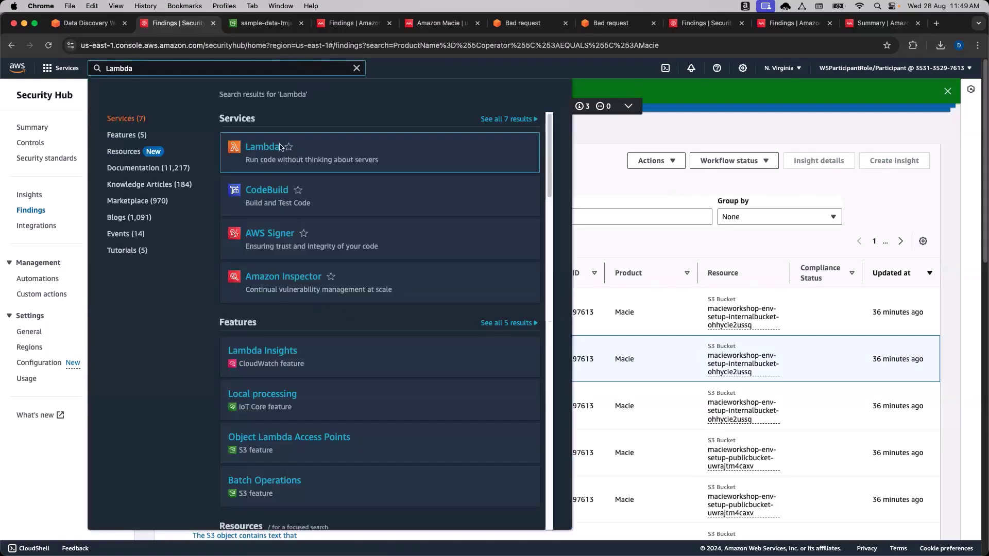
{"action": "left_click", "coordinate": [262, 147]}
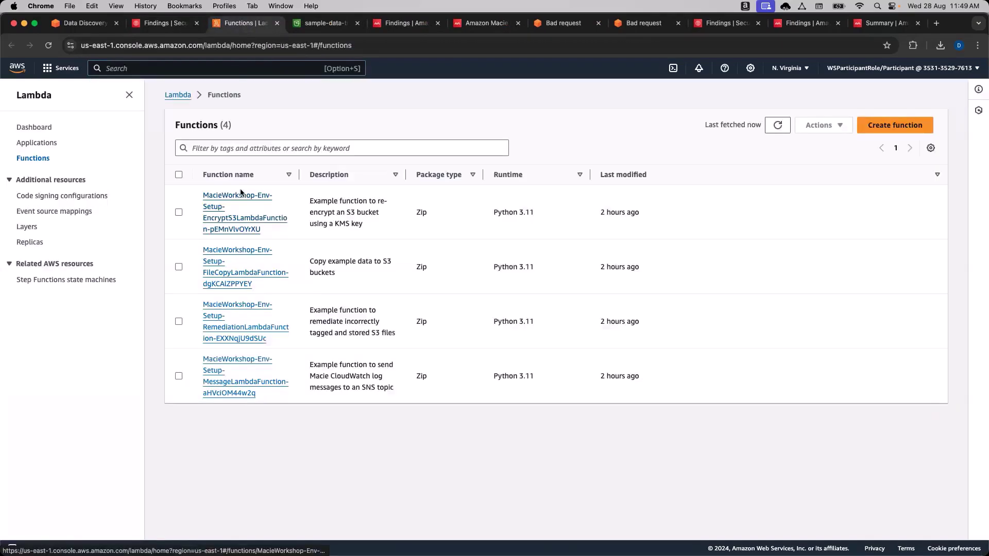
{"action": "left_click", "coordinate": [247, 217]}
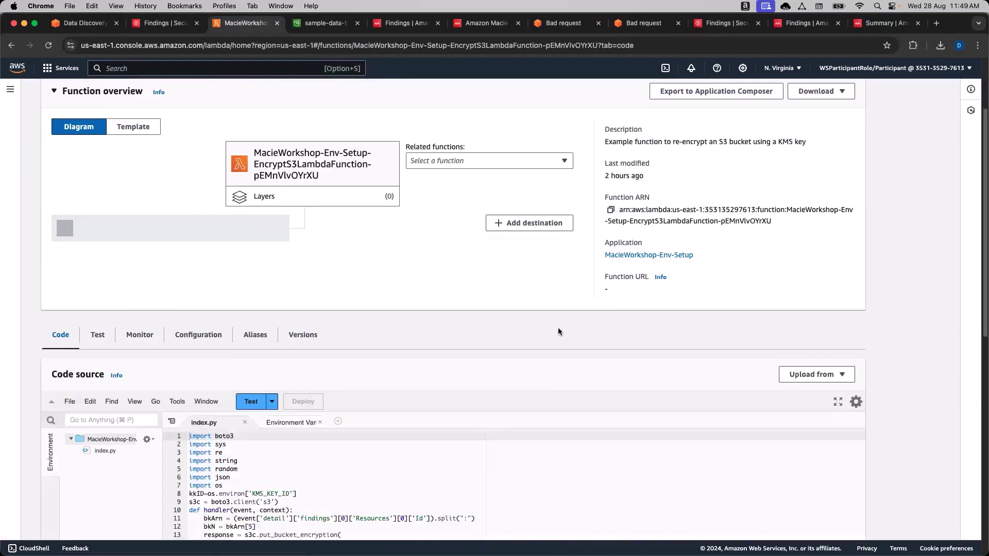
{"action": "scroll", "coordinate": [558, 327], "scroll_direction": "down", "scroll_amount": 5}
Walk through index.py's S3 client, handler, put_bucket_encryption call and event Resources, then return to findings.
{"action": "left_click", "coordinate": [217, 231]}
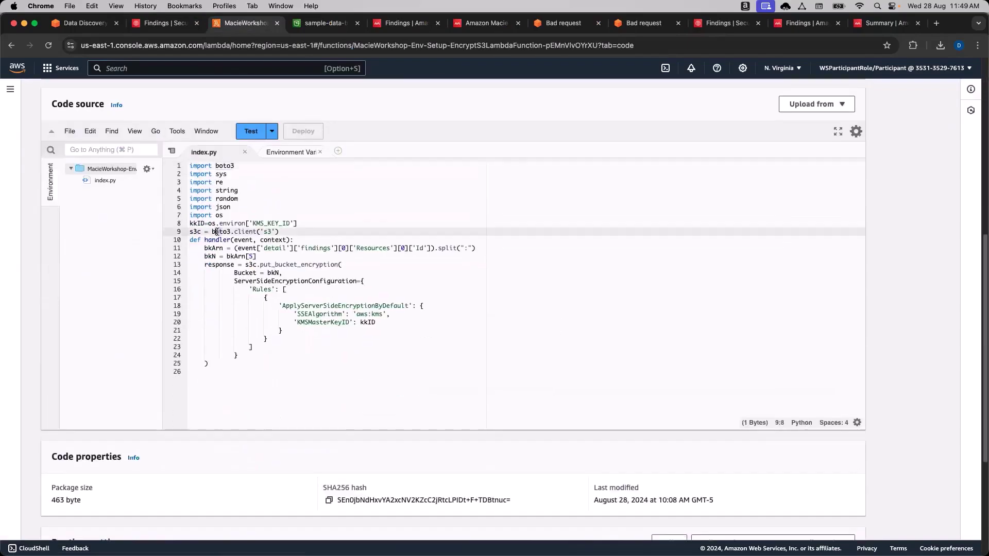
{"action": "left_click", "coordinate": [275, 240]}
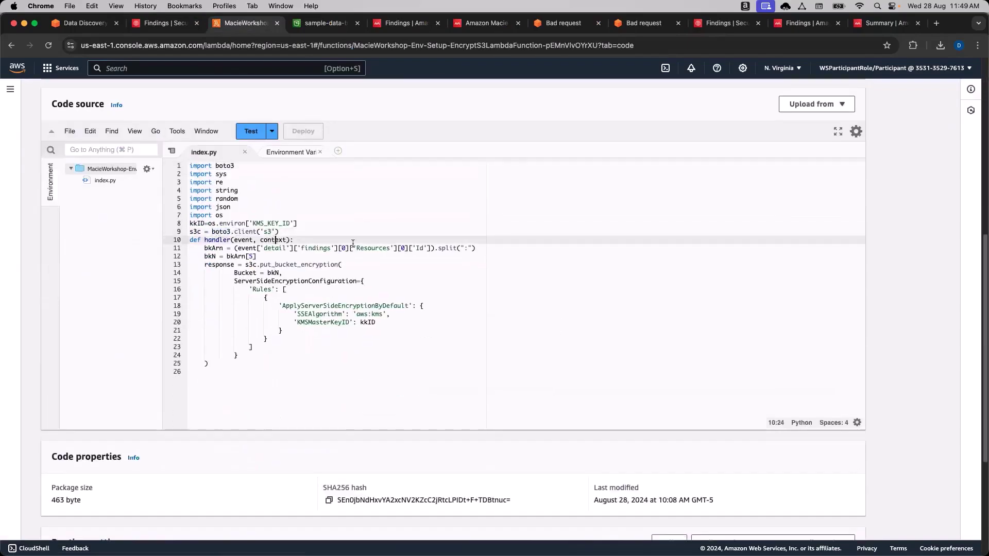
{"action": "double_click", "coordinate": [293, 265]}
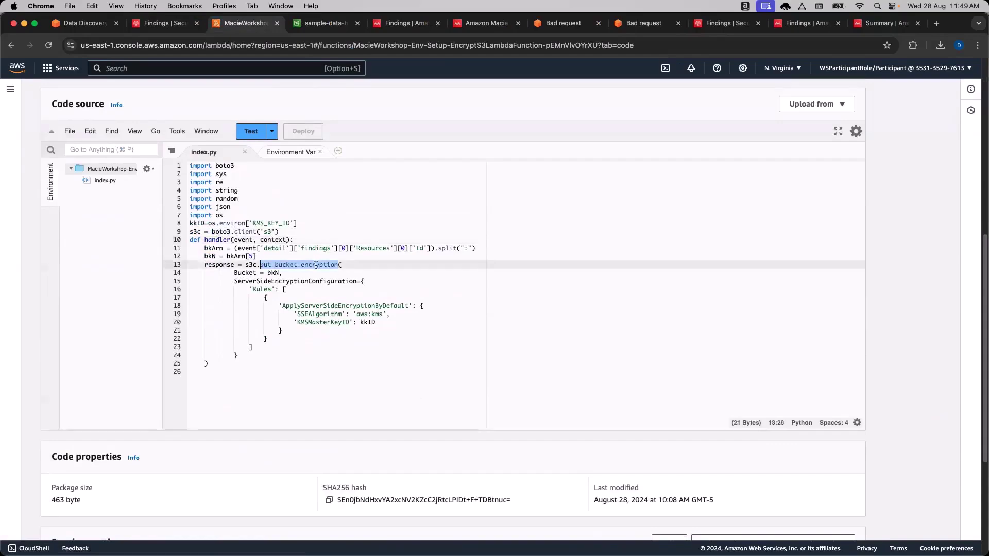
{"action": "left_click", "coordinate": [316, 264]}
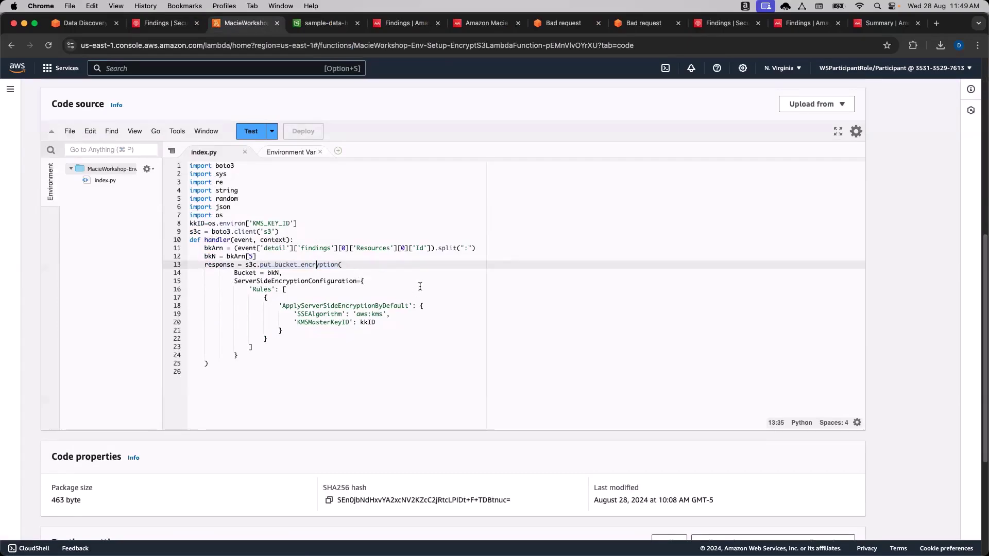
{"action": "left_click", "coordinate": [297, 248]}
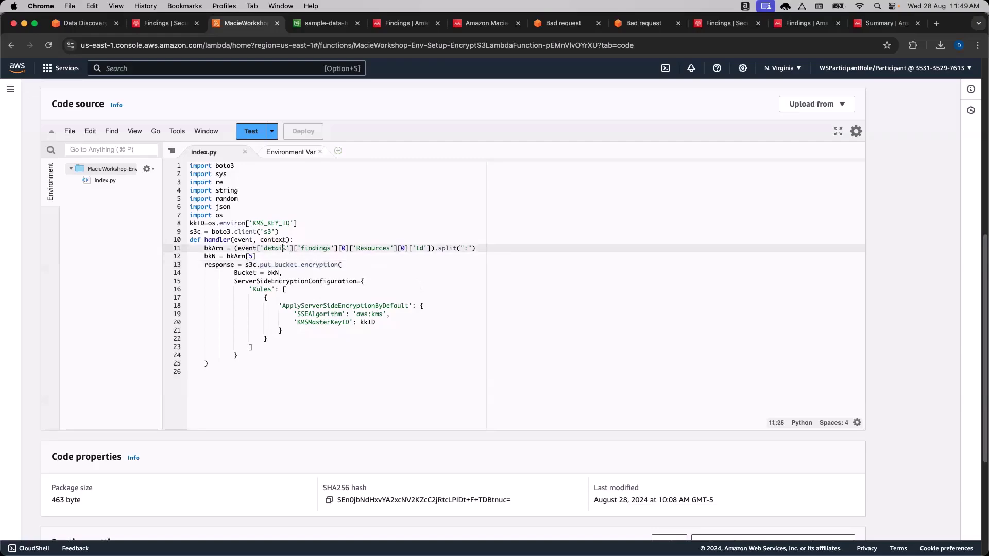
{"action": "double_click", "coordinate": [314, 248]}
{"action": "double_click", "coordinate": [364, 248]}
{"action": "left_click", "coordinate": [165, 23]}
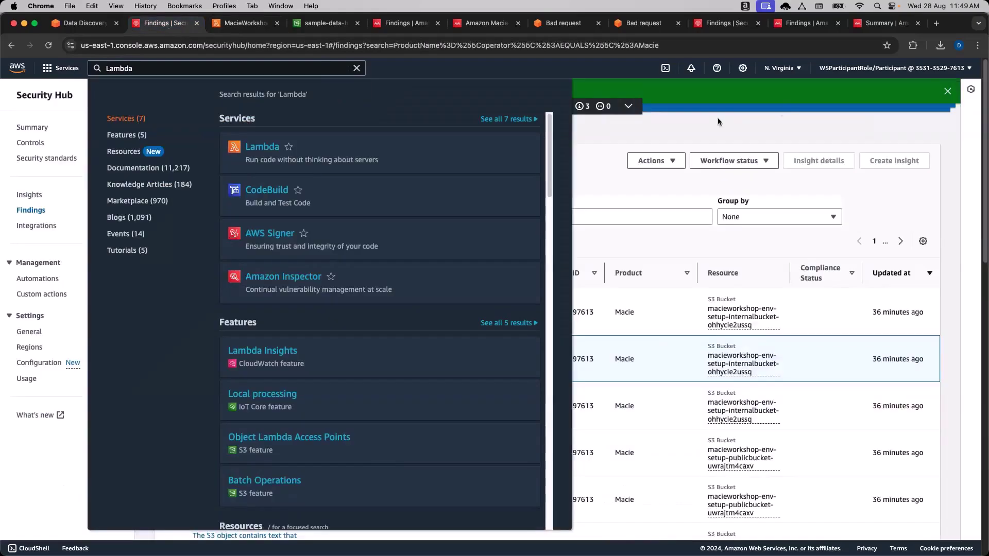
{"action": "left_click", "coordinate": [782, 110]}
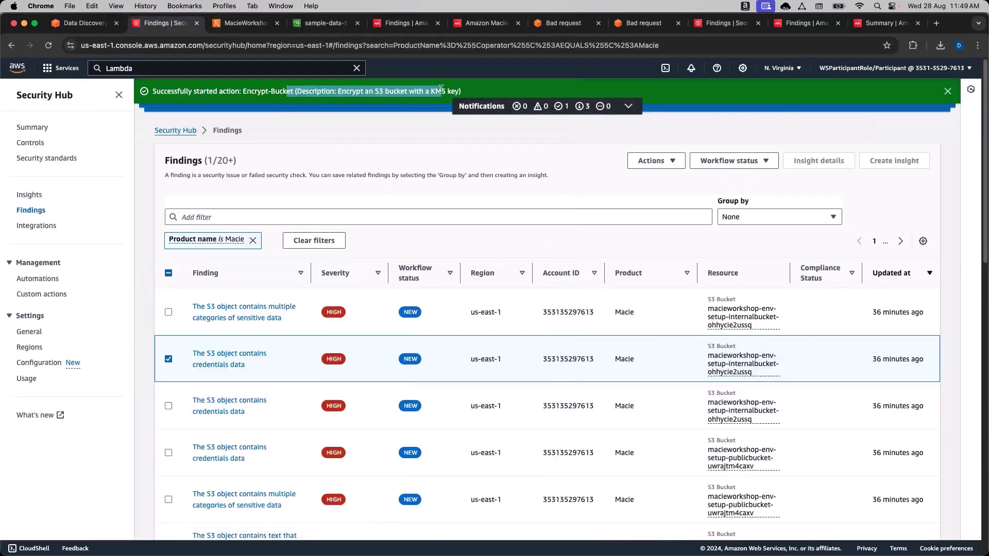